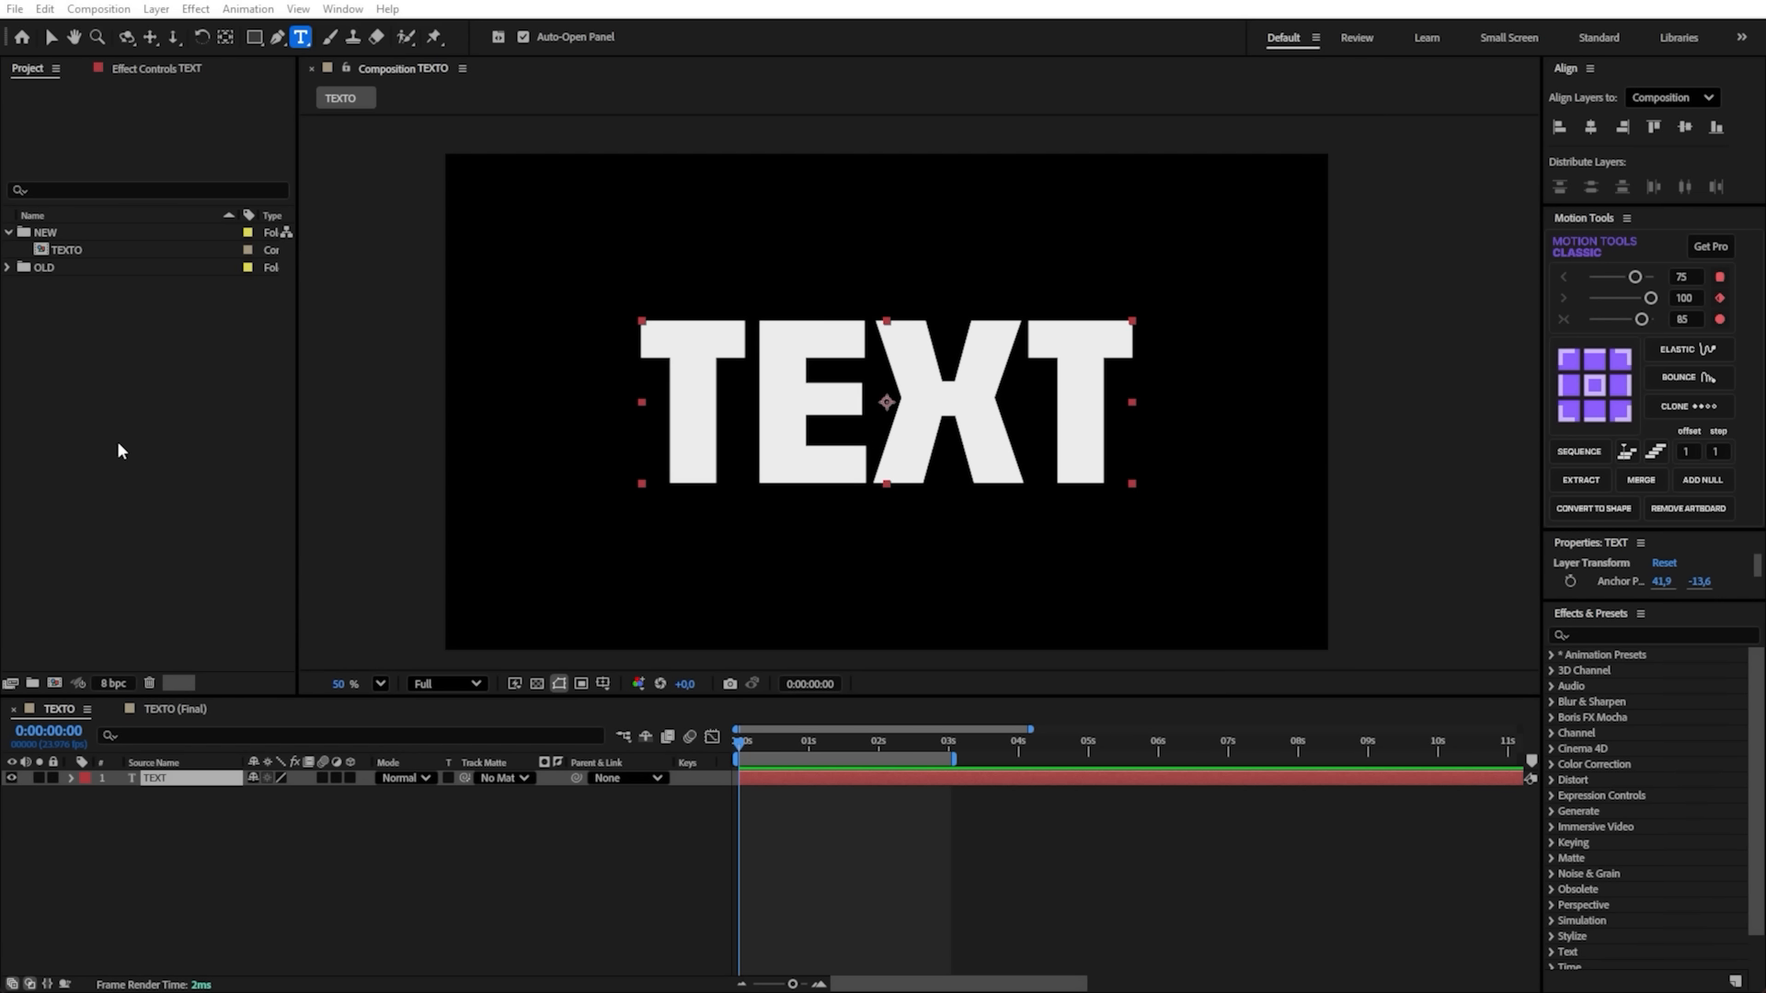
click(281, 815)
click(194, 777)
right_click(194, 779)
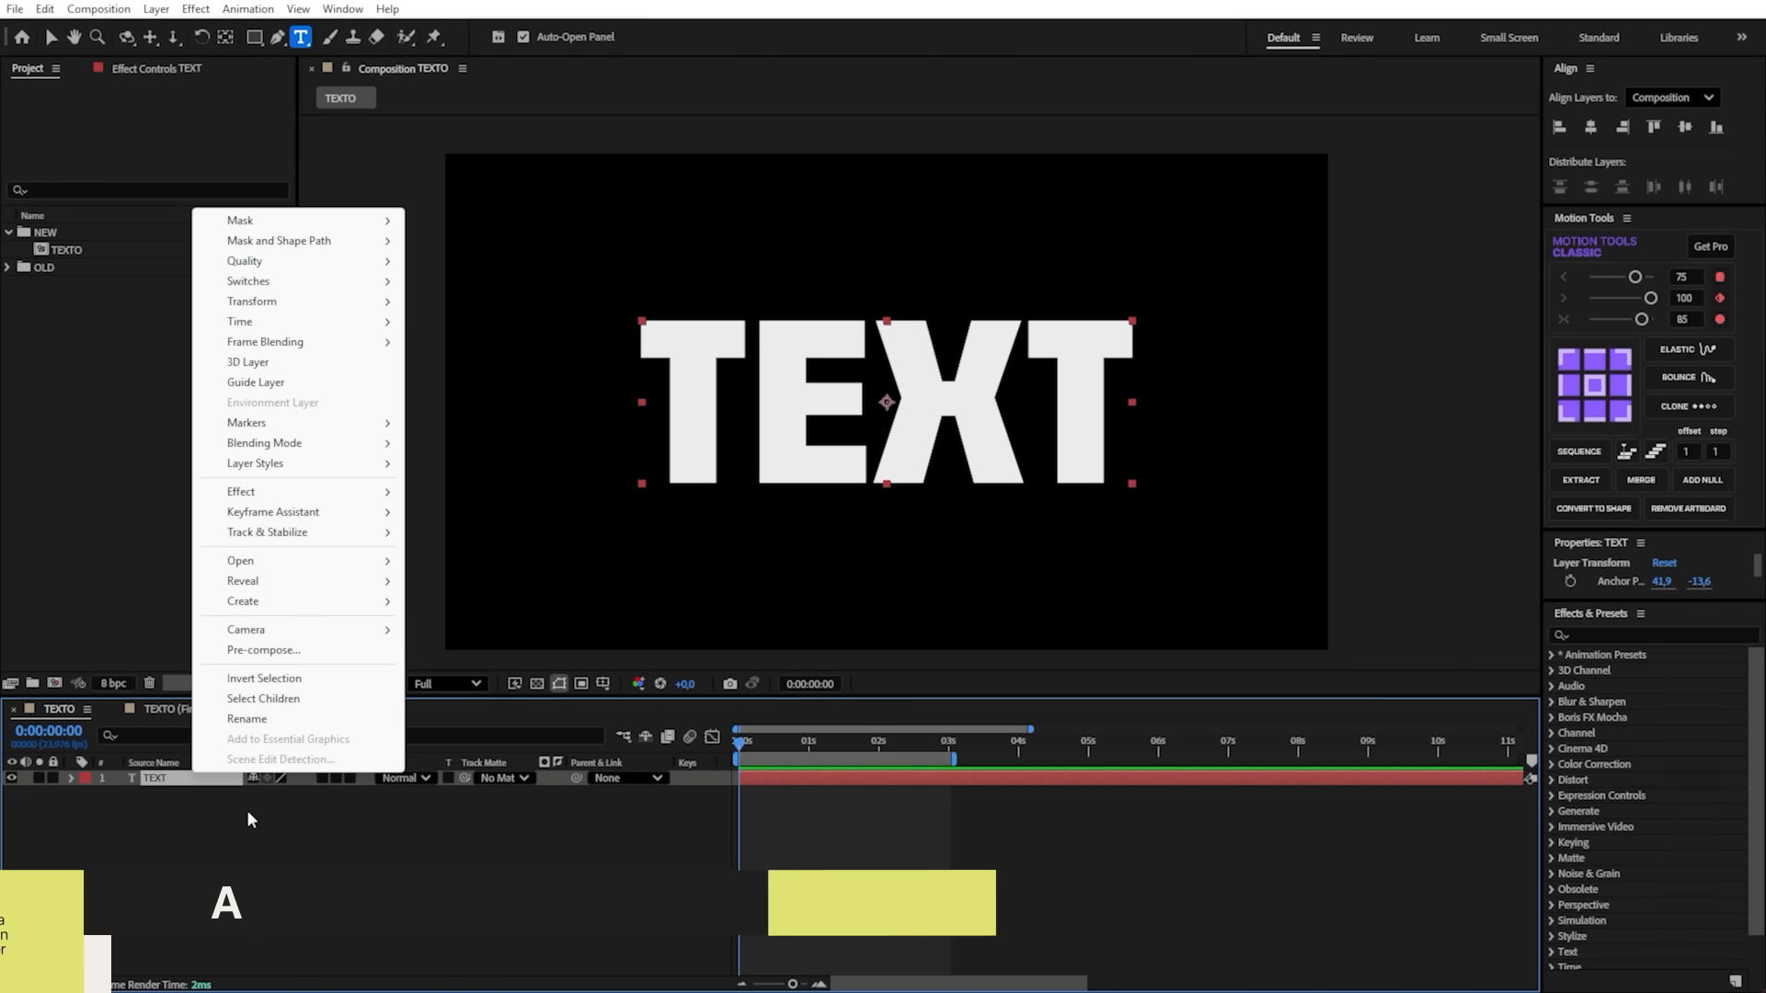
click(248, 679)
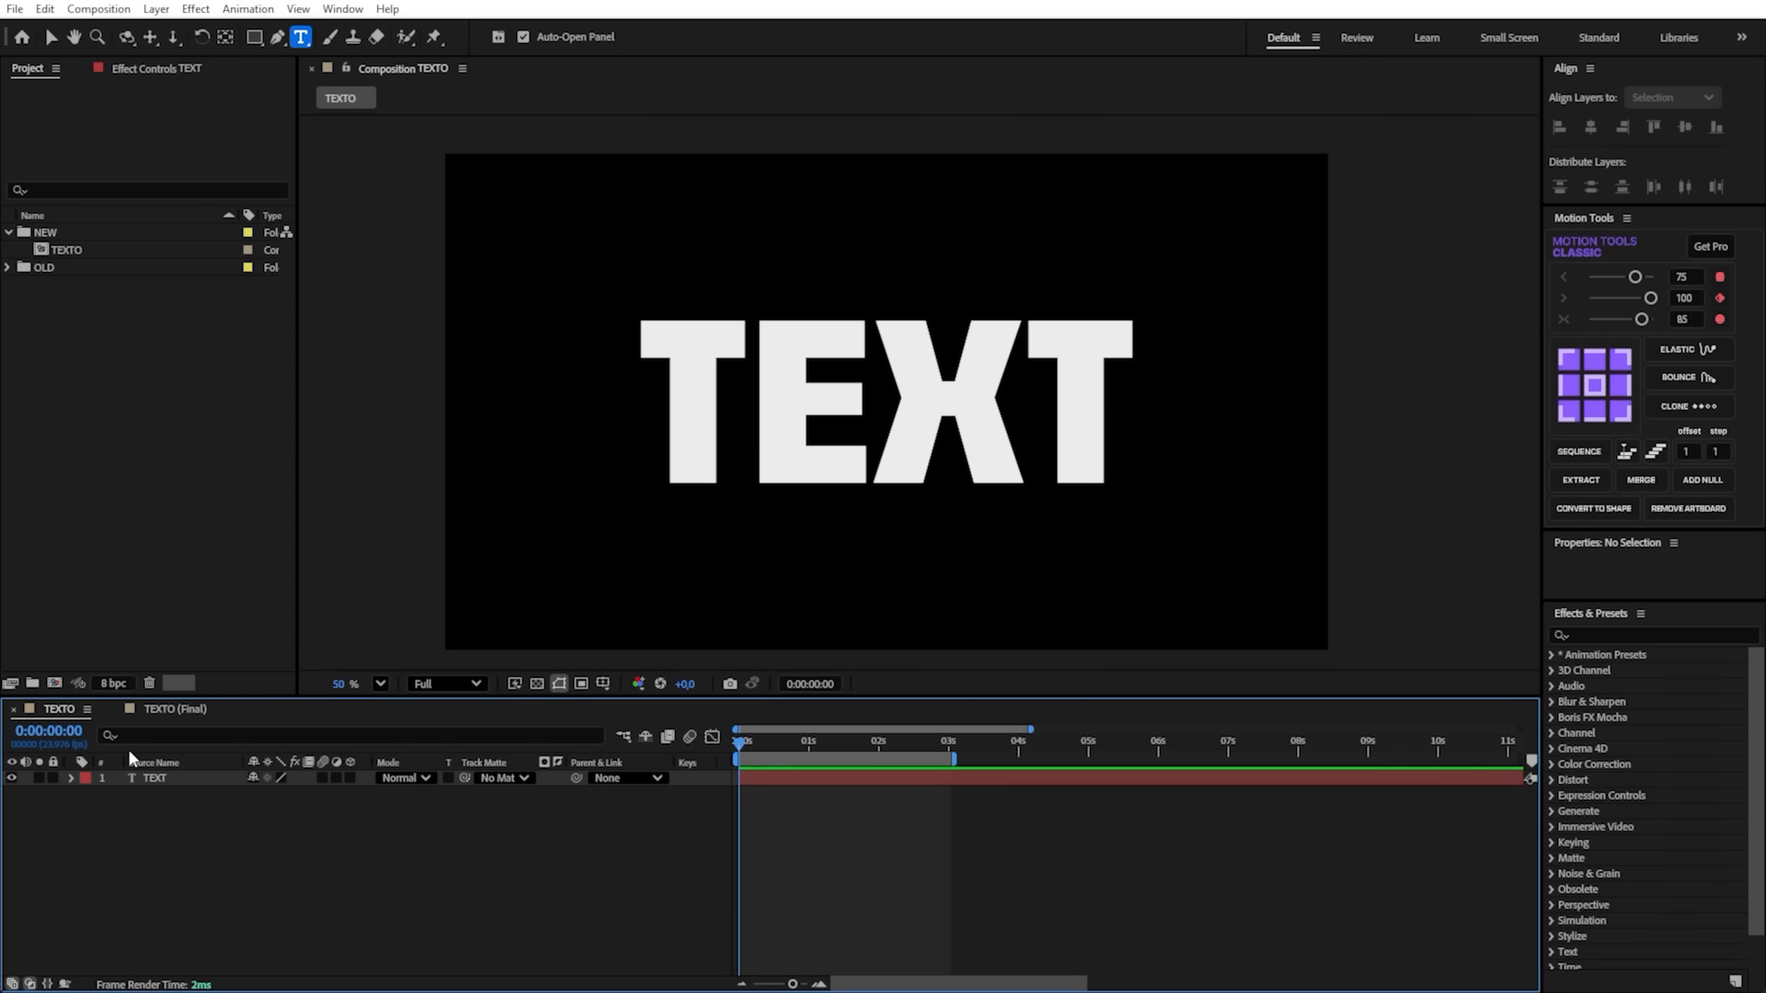
- Preview the finished animation in the TEXTO (Final) composition and reveal its text layer's Position keyframes
click(169, 711)
key(space)
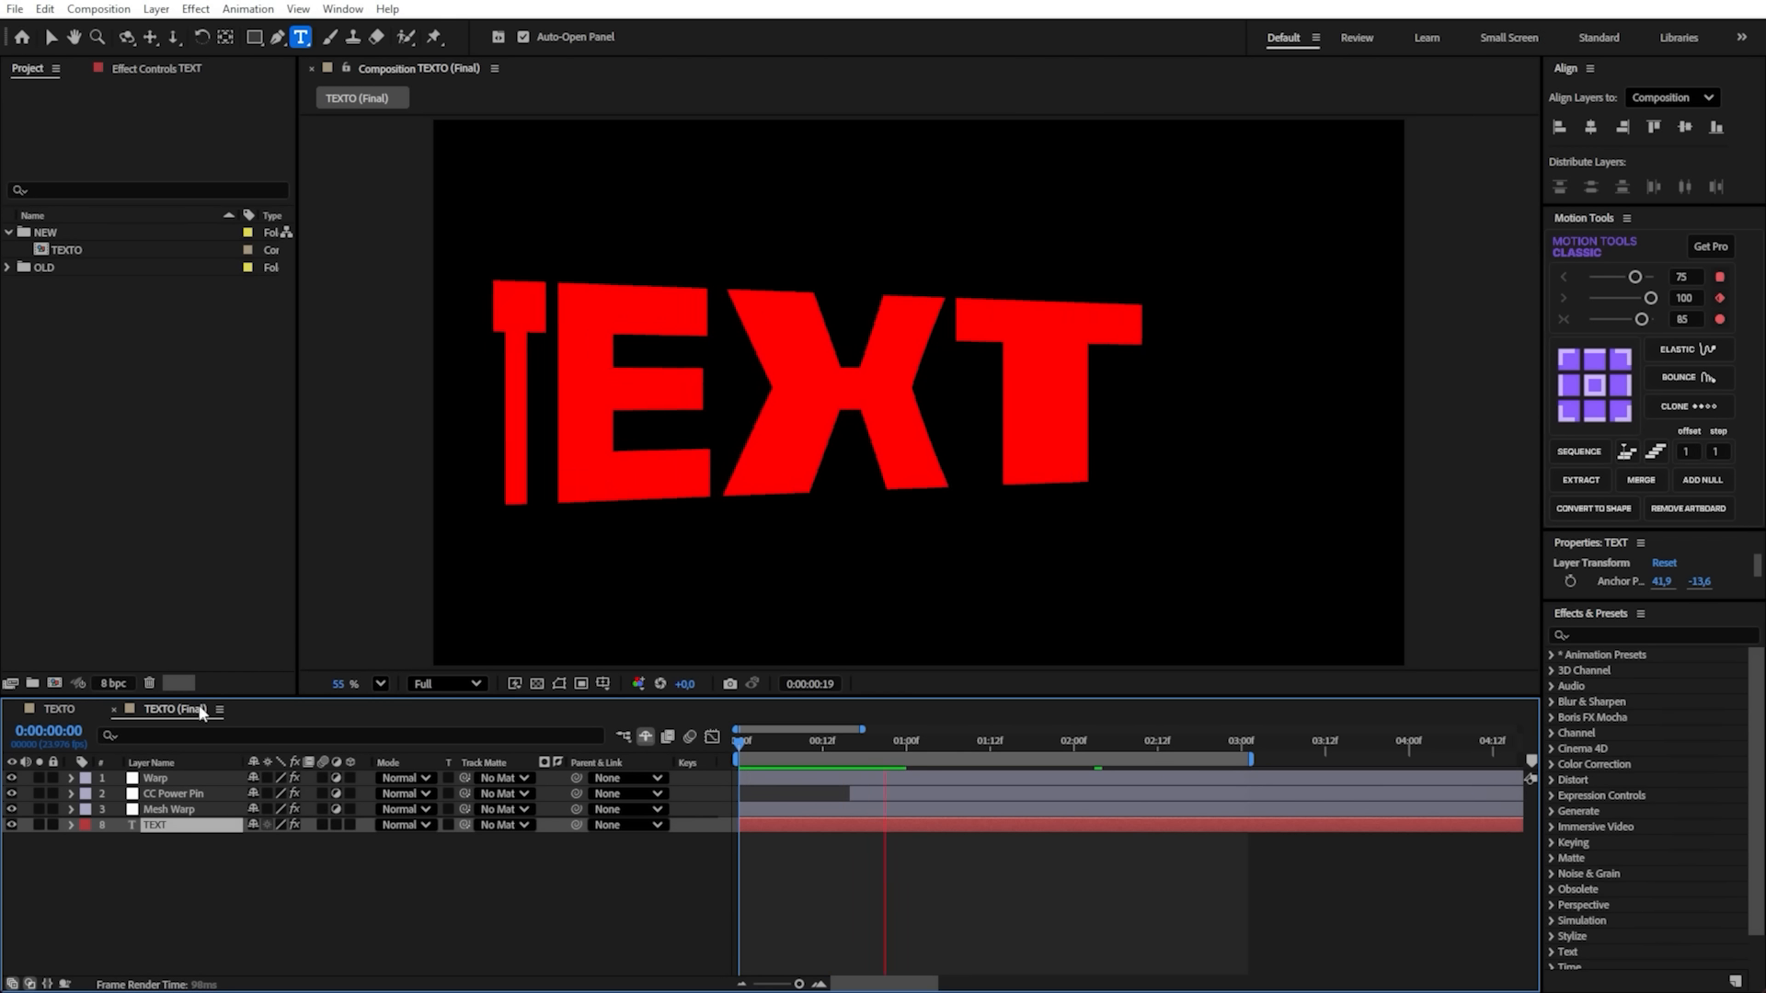
drag(848, 741, 808, 766)
key(p)
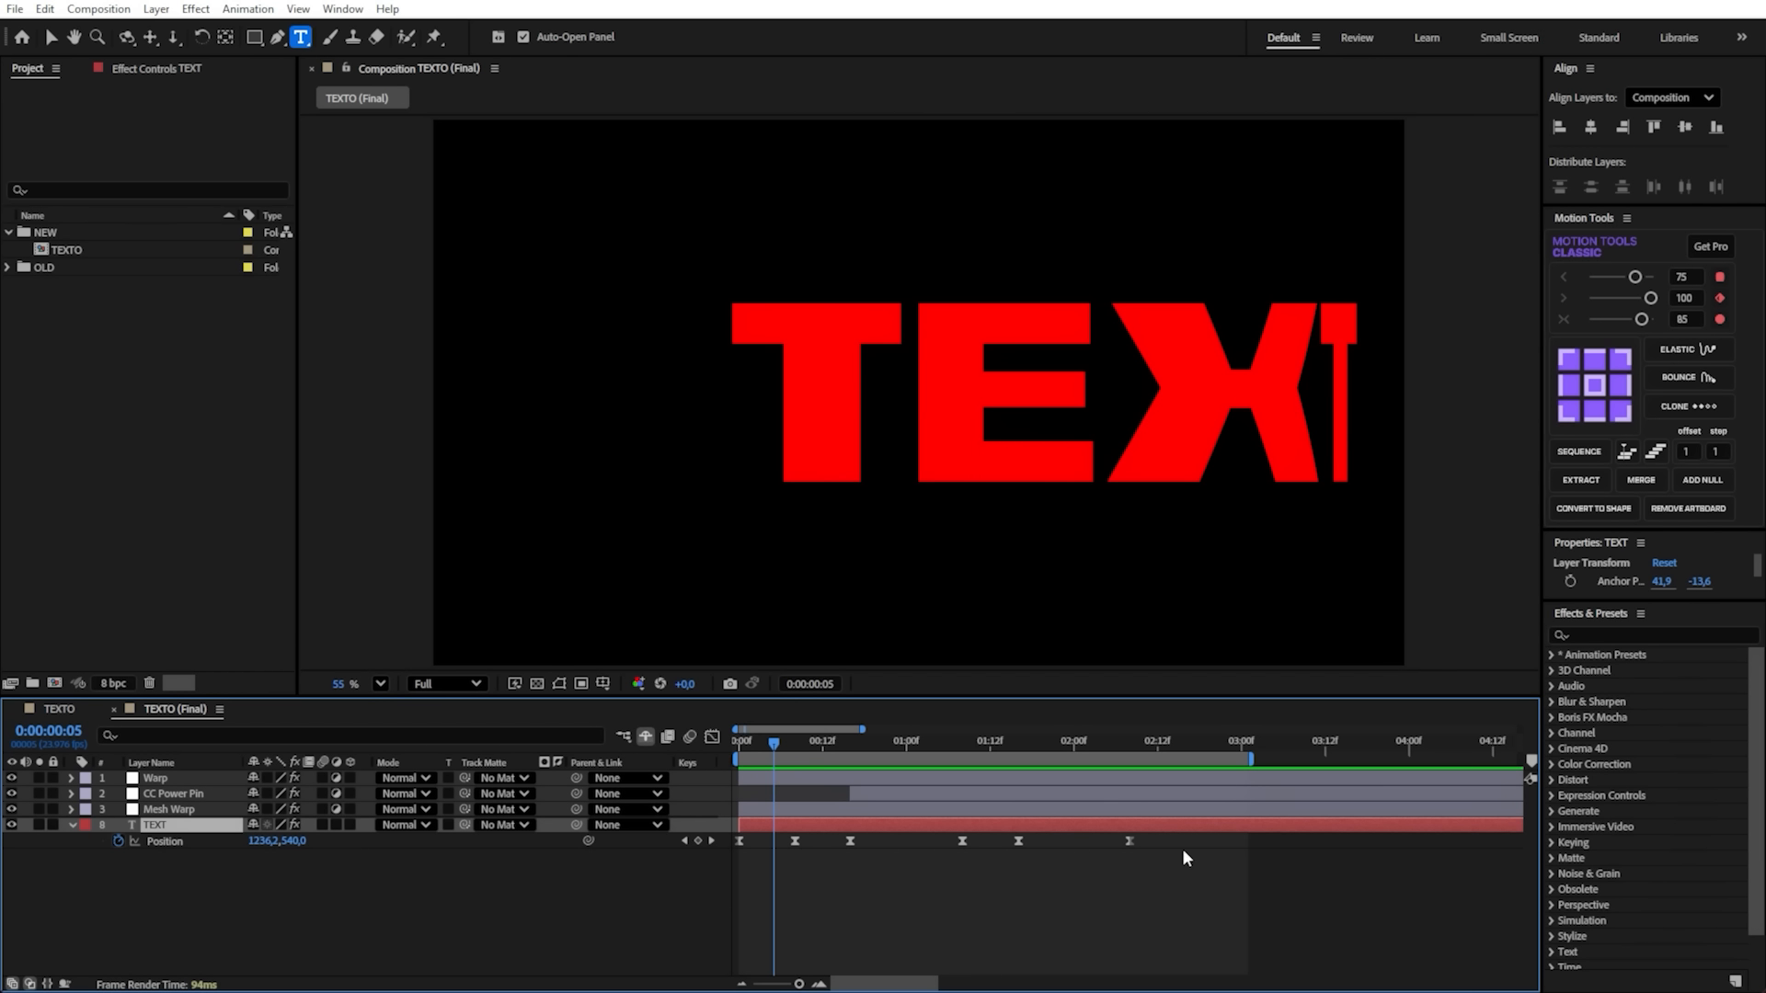
drag(1186, 857, 669, 818)
key(Home)
key(space)
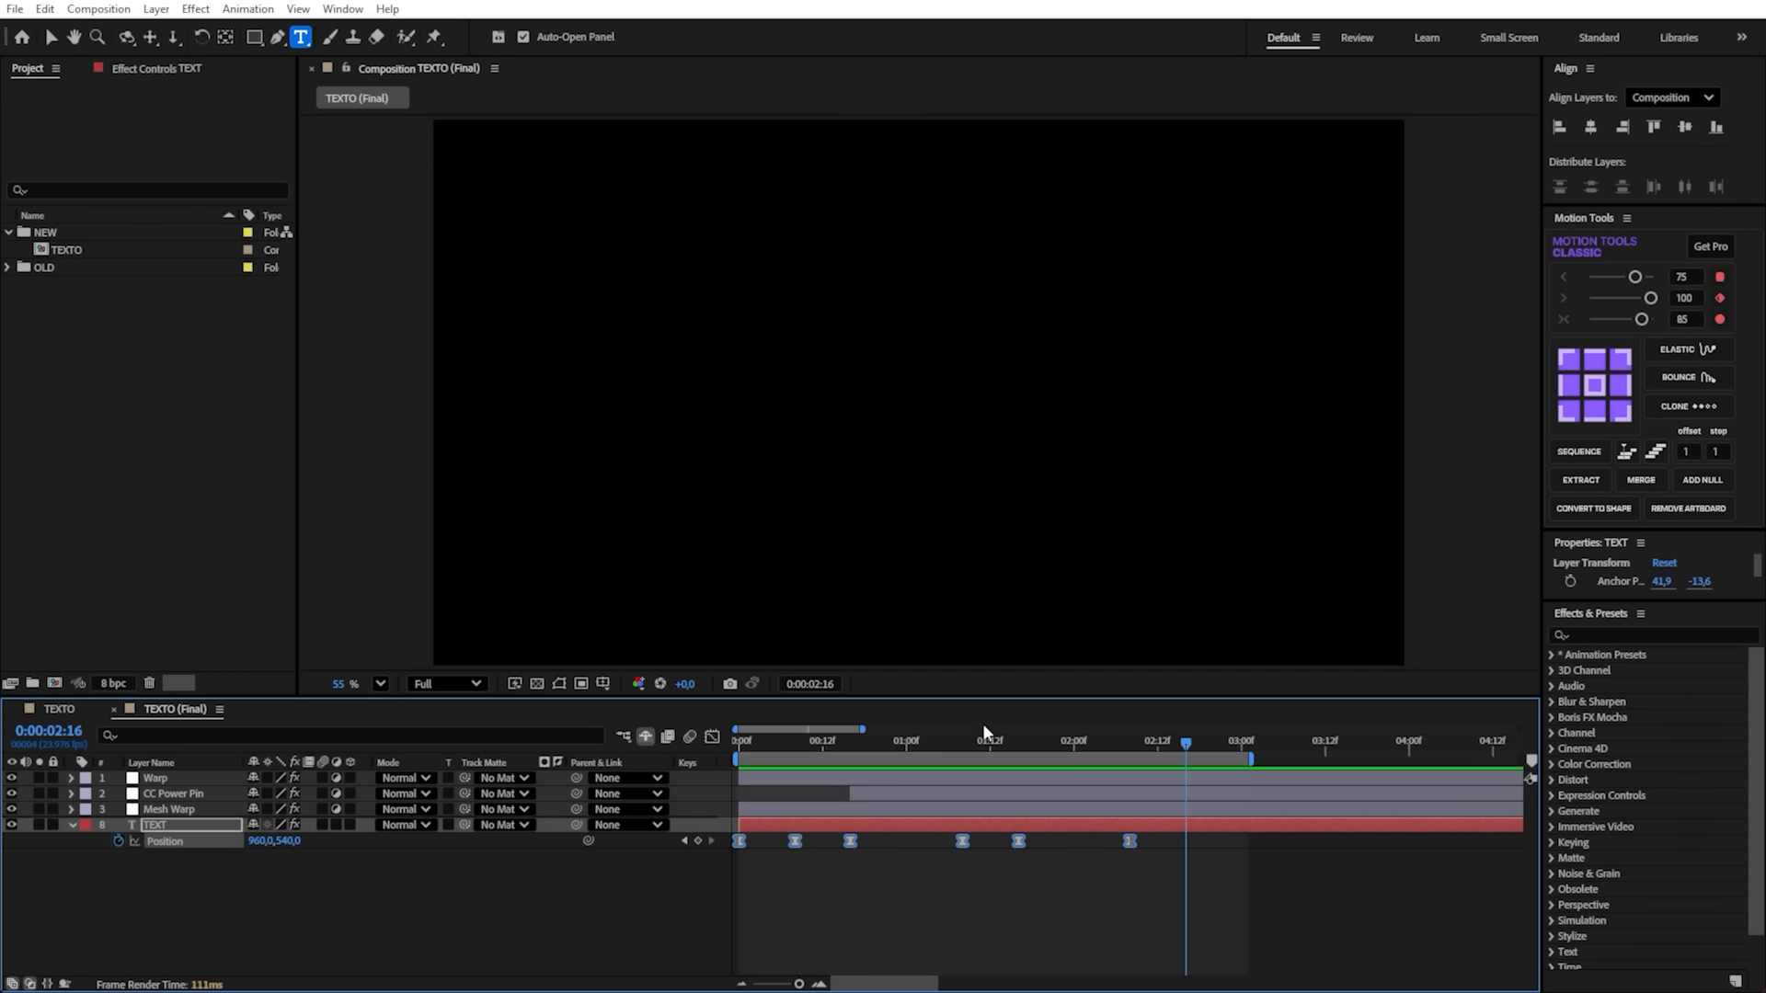
- Change the TEXTO (Final) text layer's wording to HELLO and preview the animation from the start
click(902, 744)
double_click(914, 825)
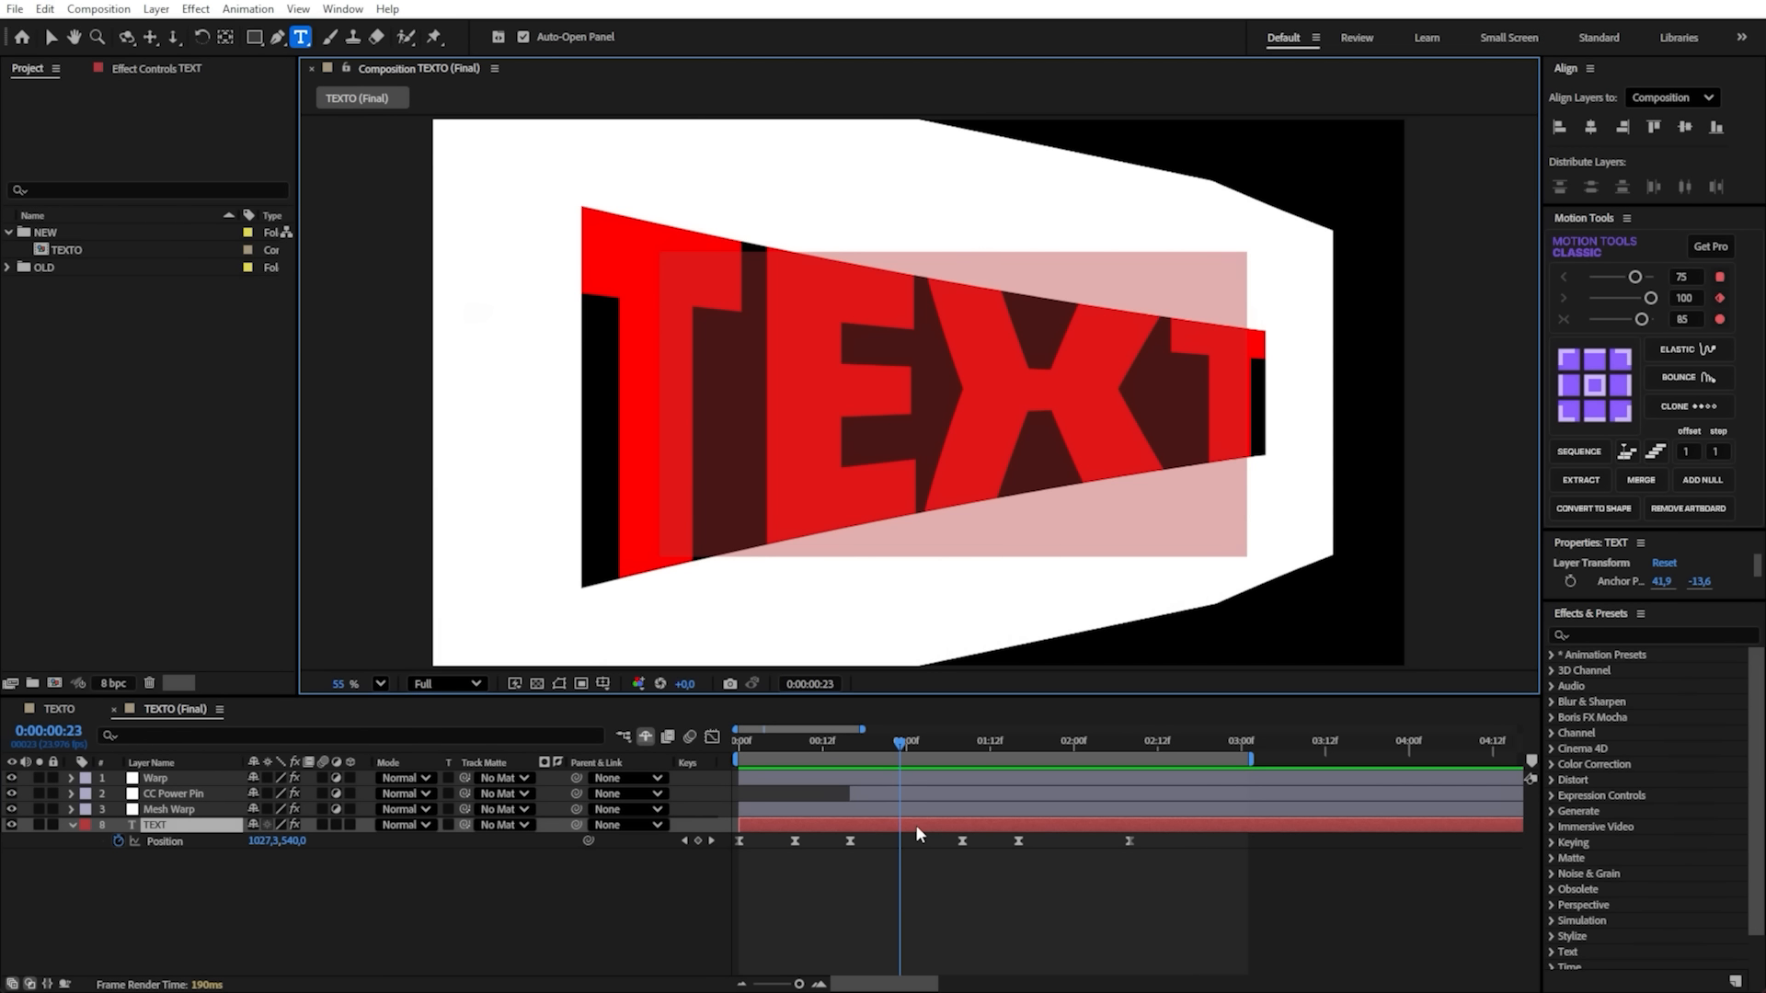
text(HELLO)
click(929, 818)
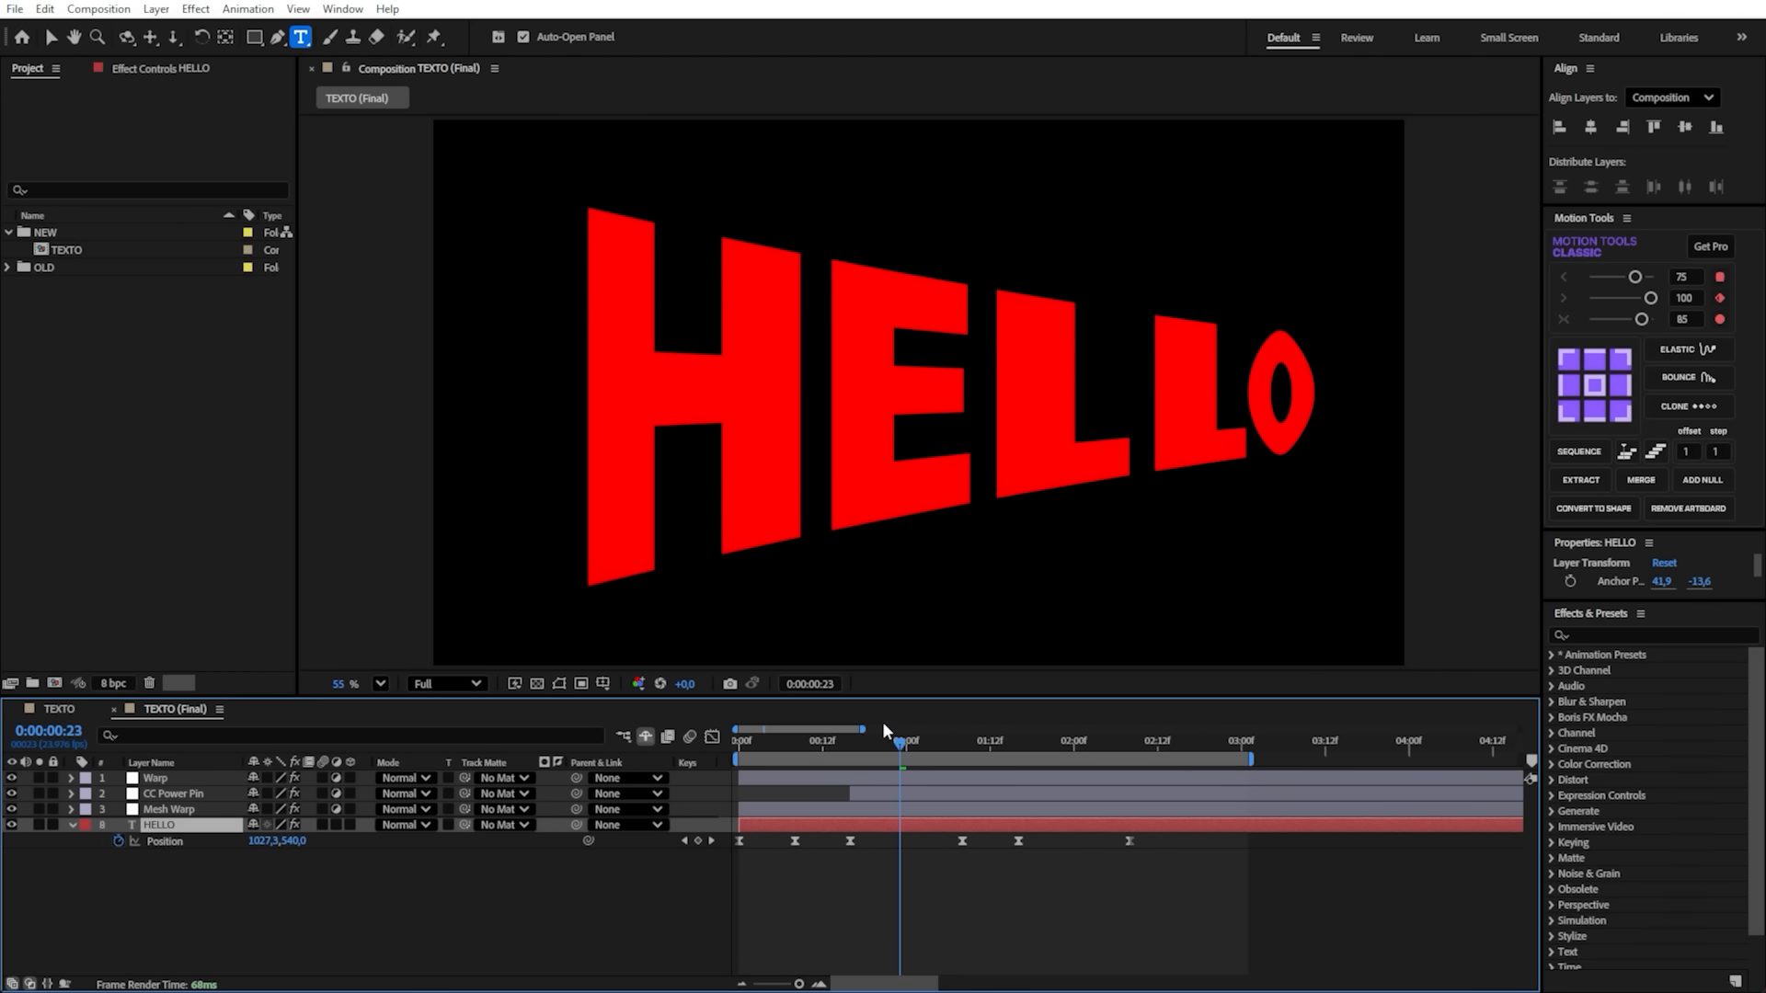
key(Home)
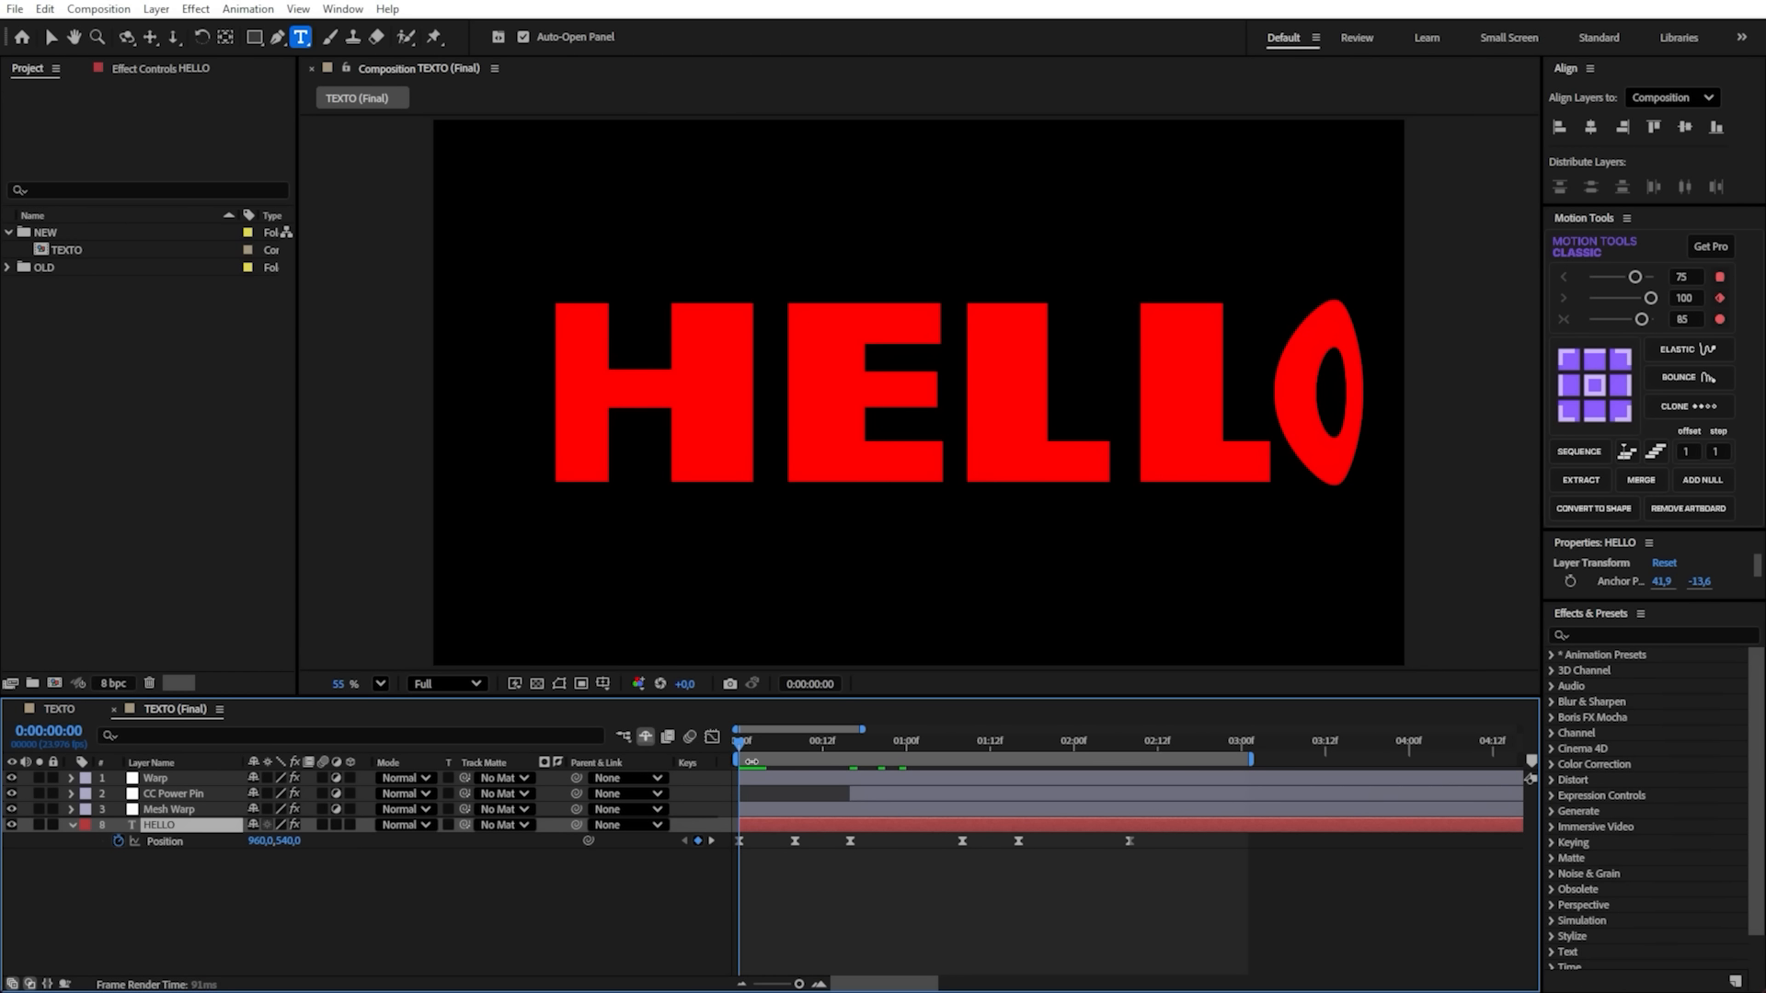
key(space)
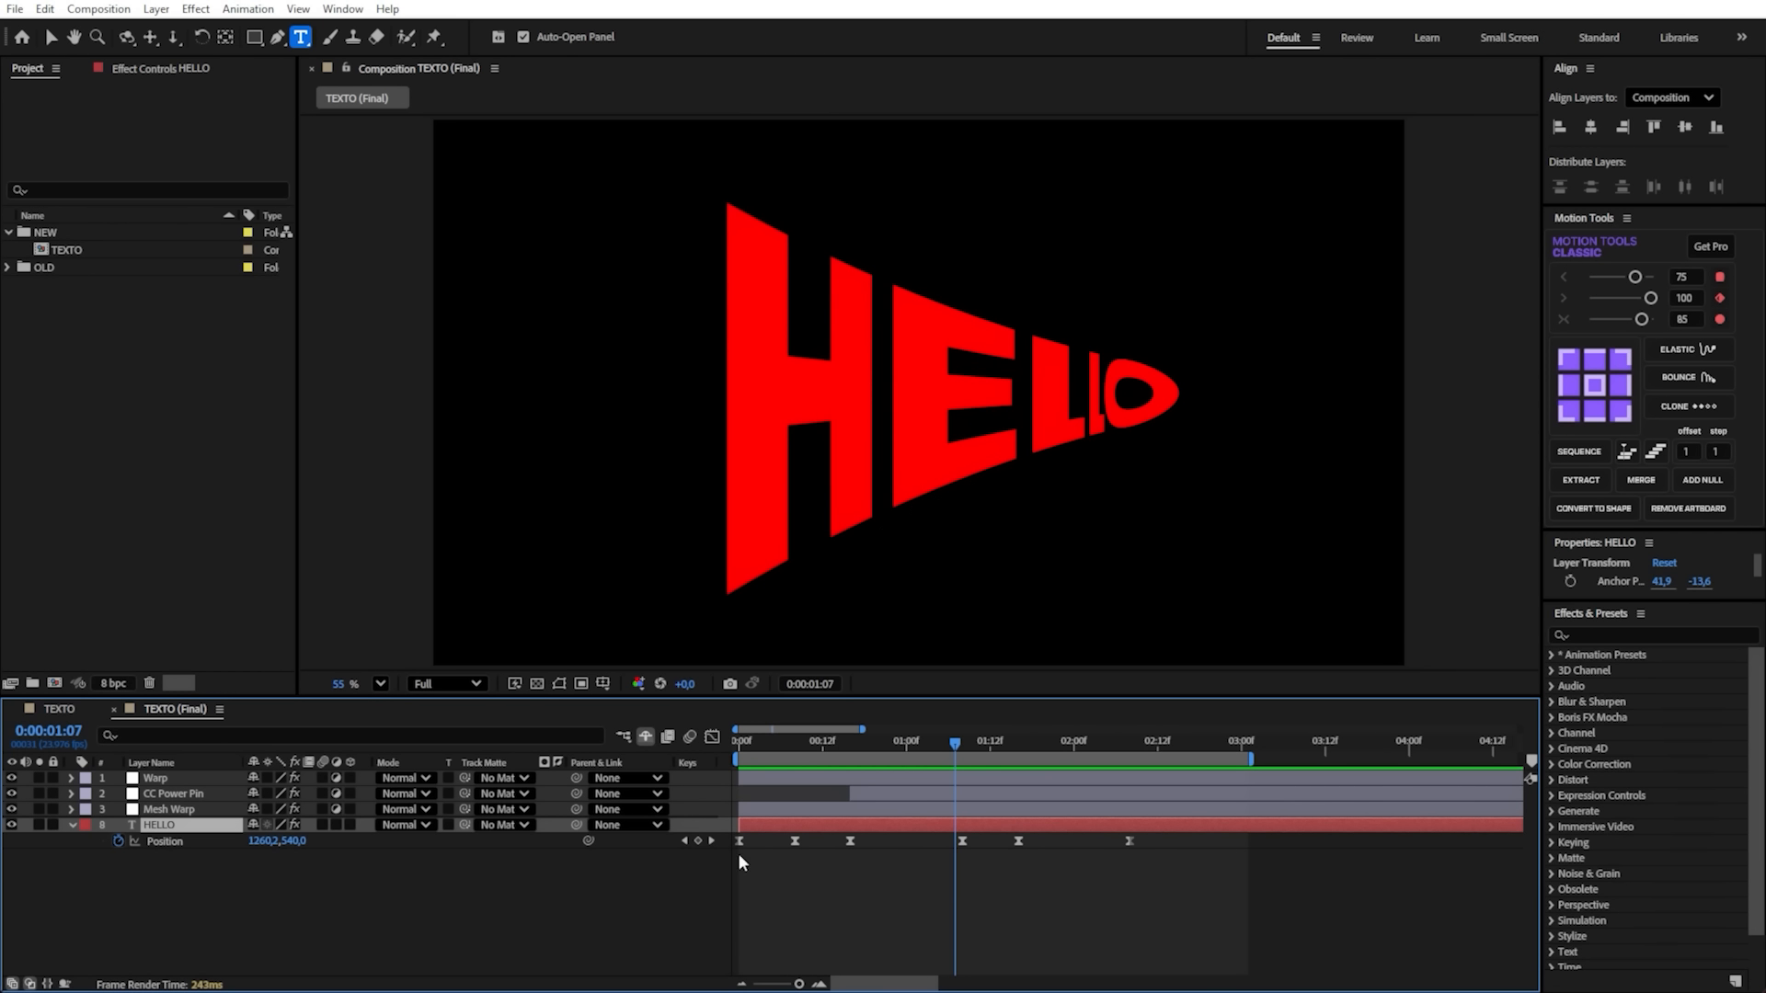
- Create shapes from the TEXT layer in the TEXTO composition
click(72, 706)
click(214, 782)
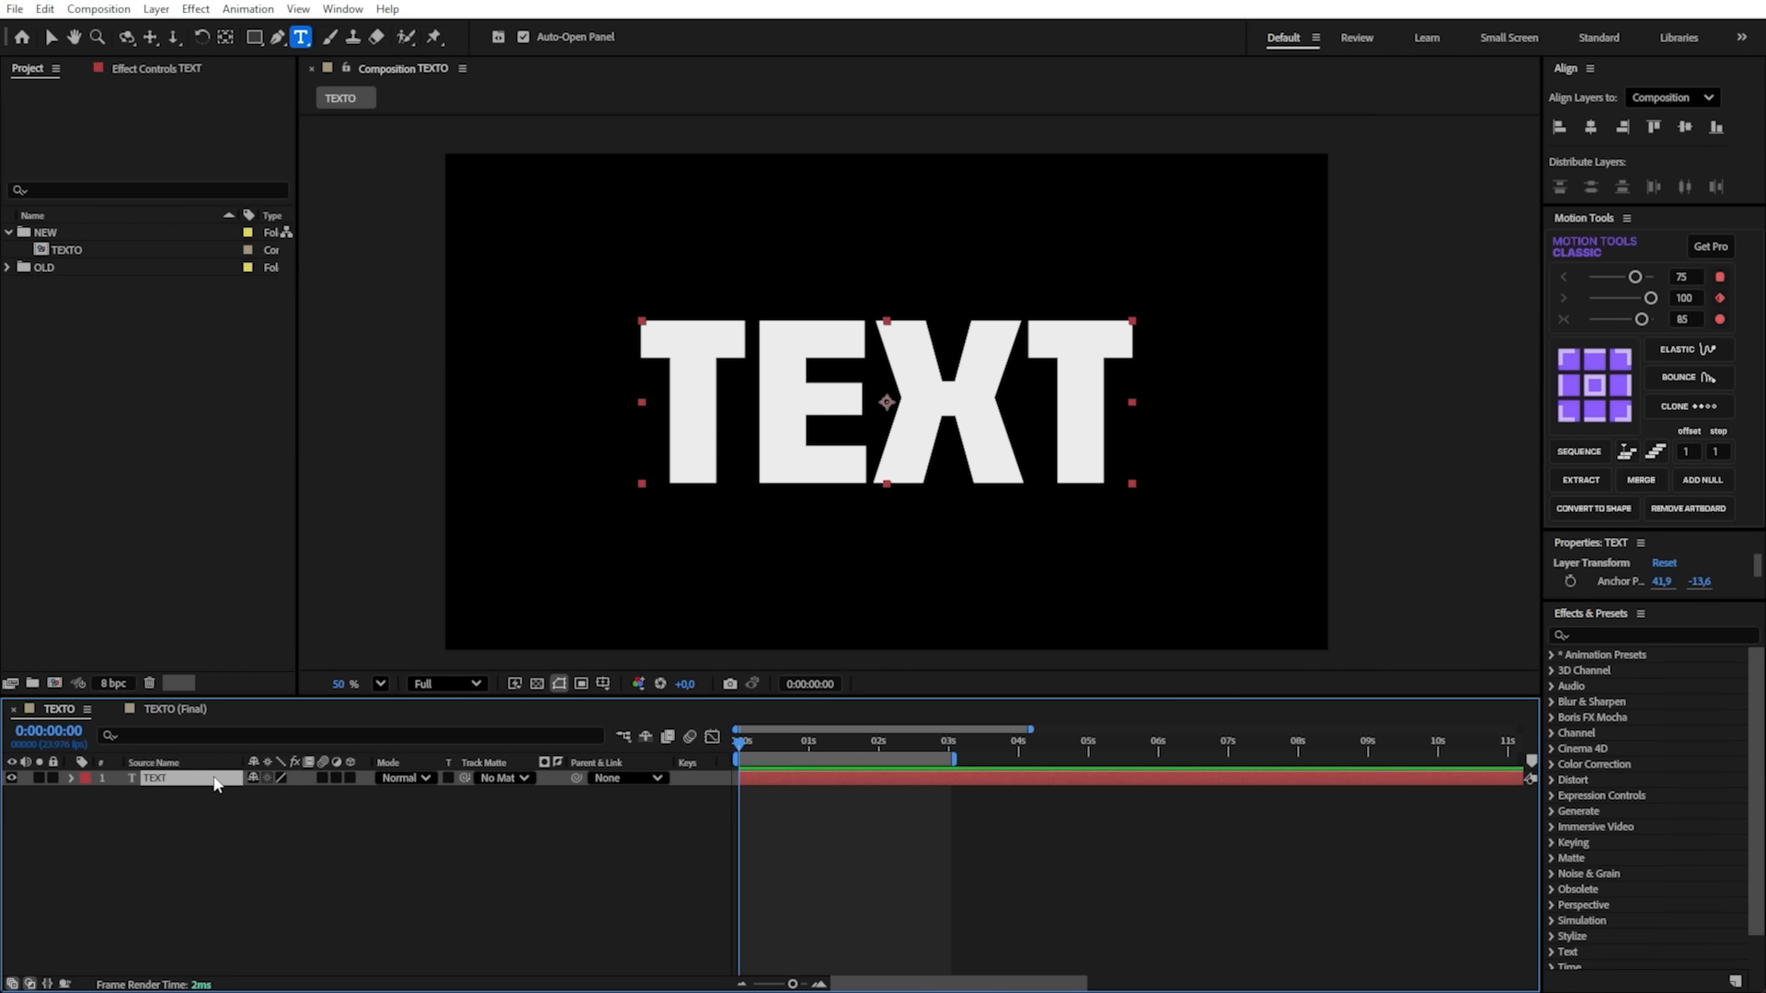
right_click(200, 782)
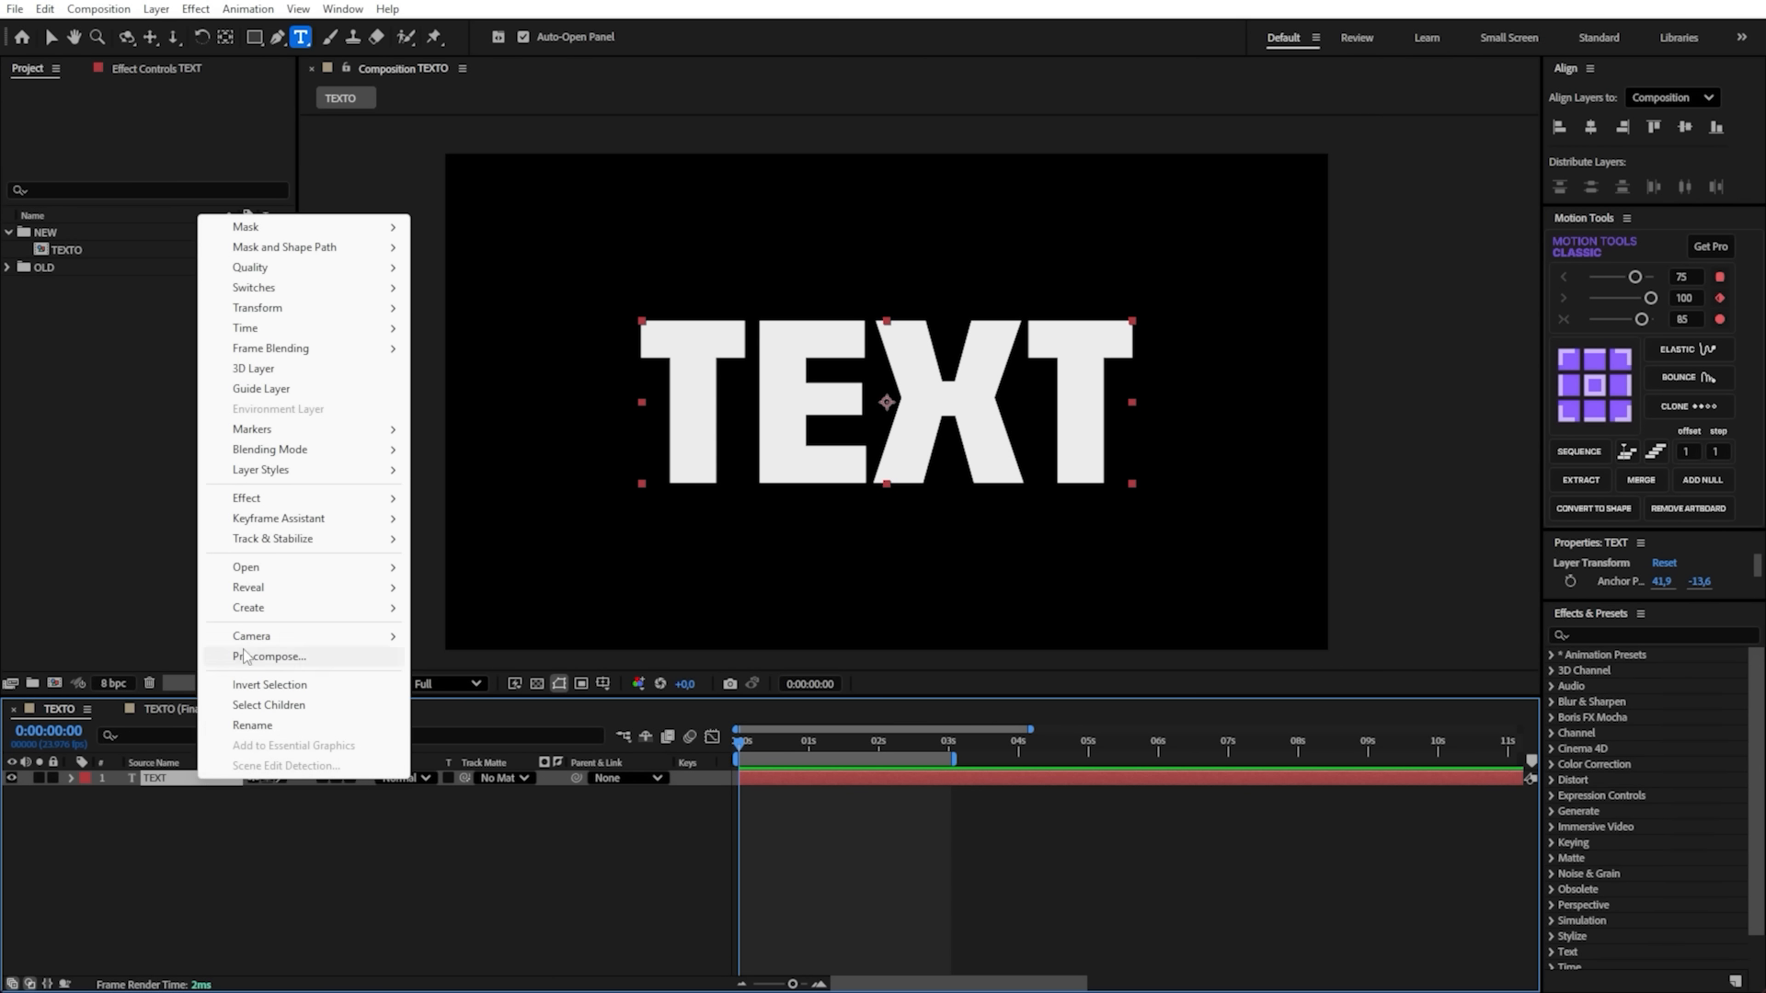
mouse_move(271, 609)
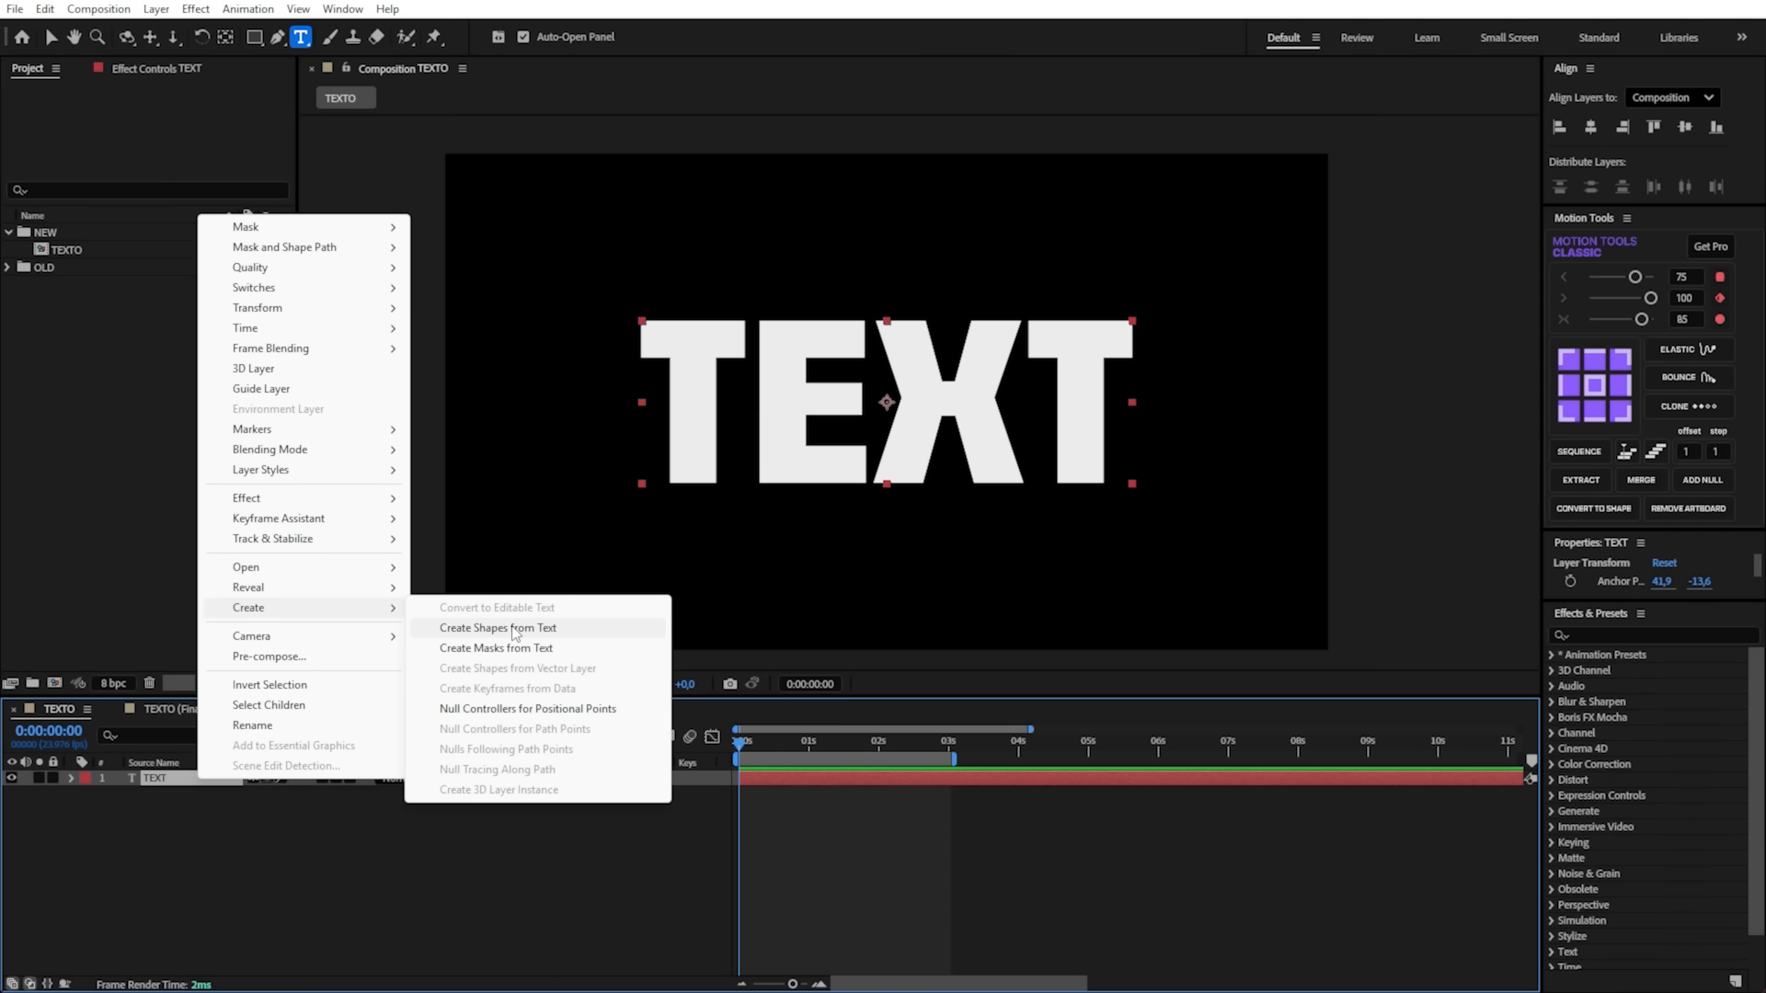
click(574, 631)
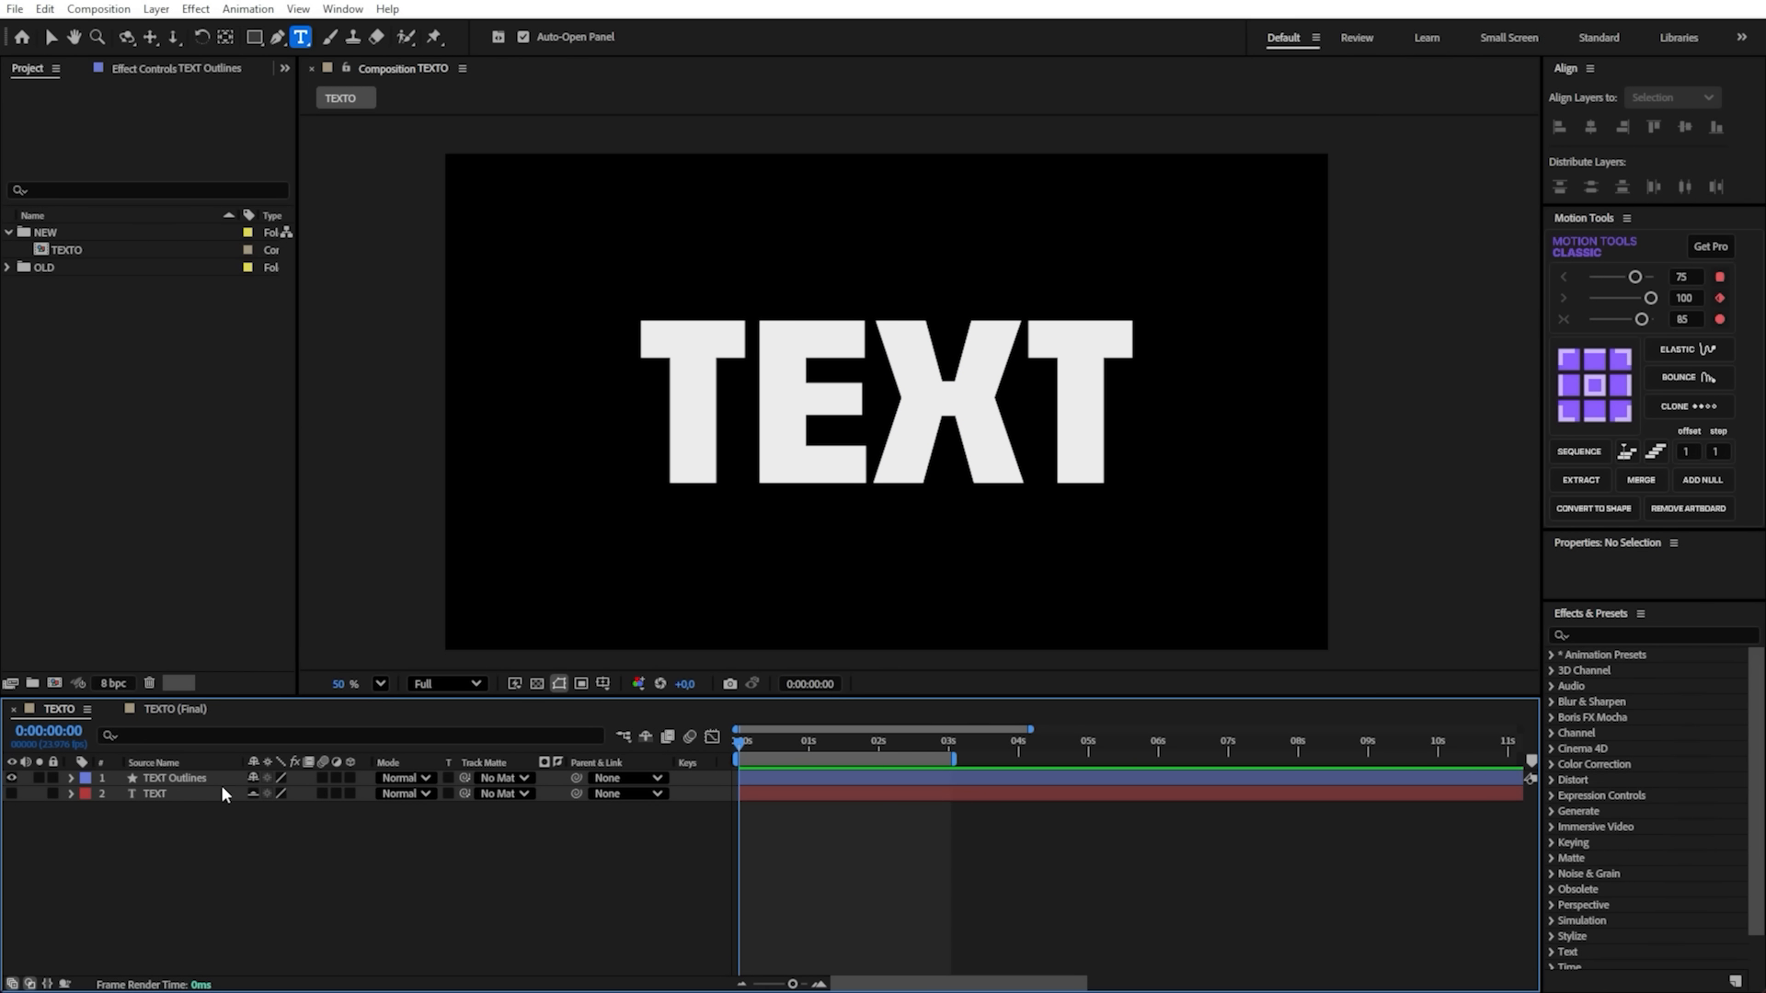
- Delete the original TEXT layer, keeping only the TEXT Outlines shape layer
click(201, 795)
click(174, 778)
key(v)
click(241, 794)
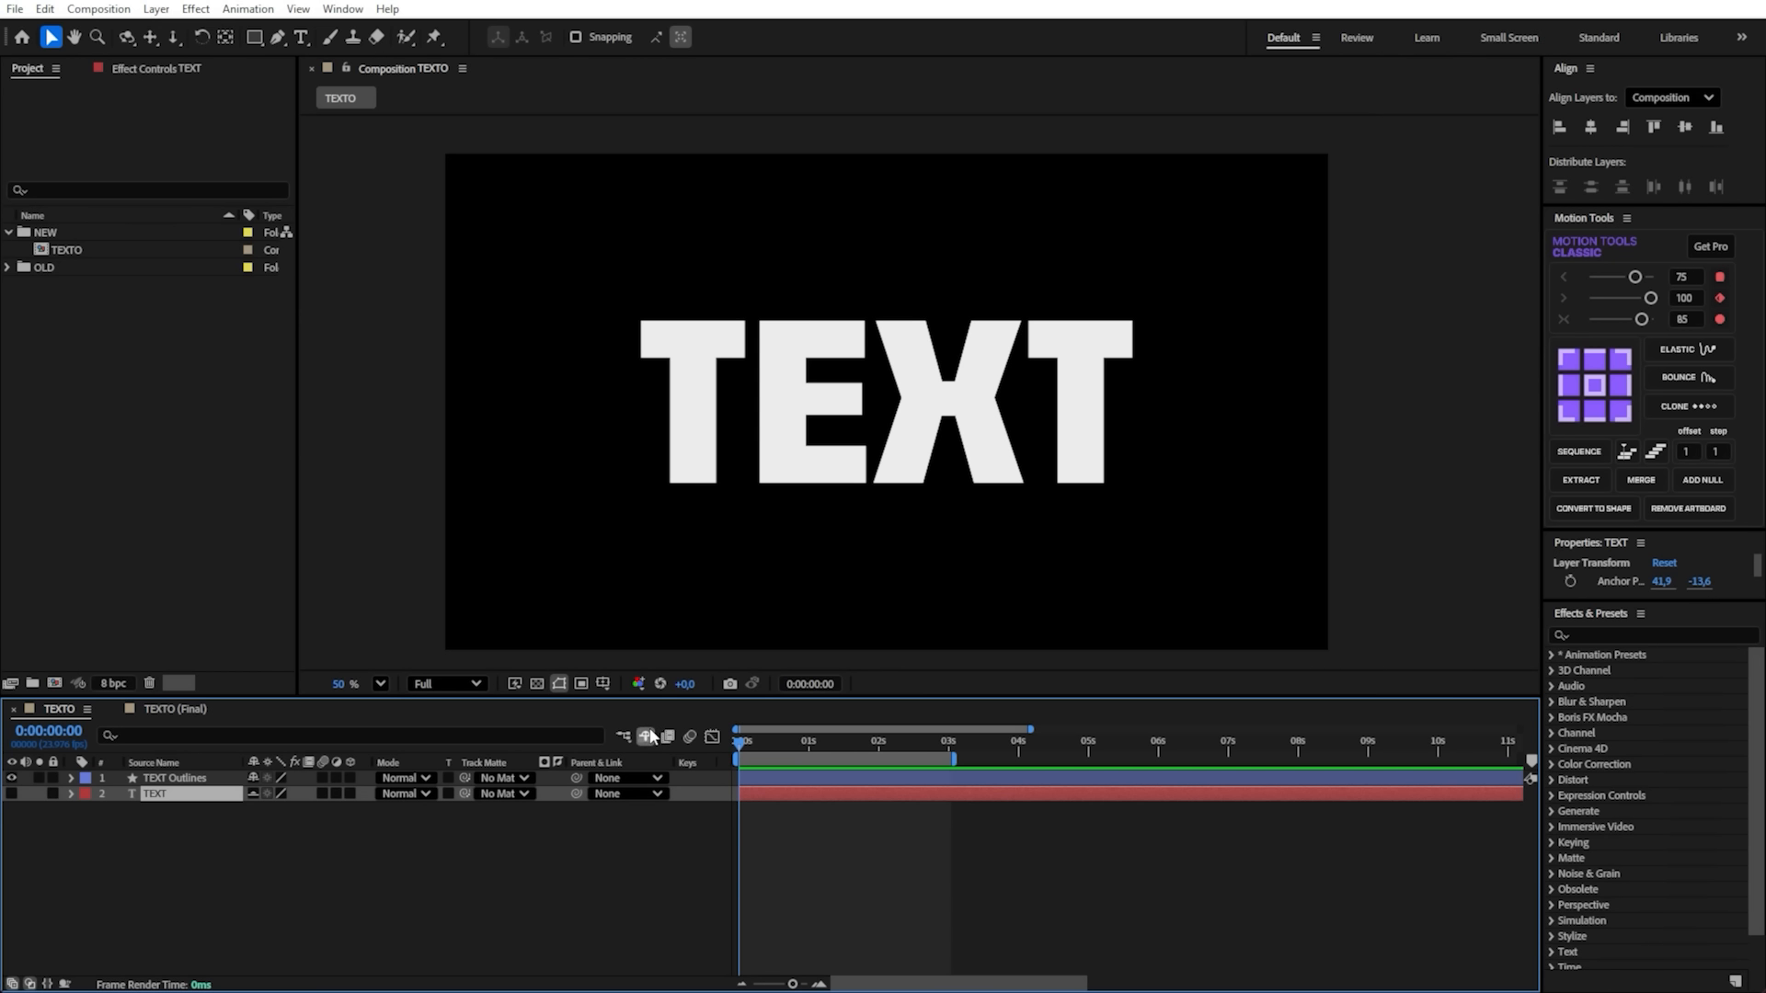
key(Delete)
- Extract the T, E, X and T groups of TEXT Outlines into separate shape layers with Motion Tools
click(178, 782)
click(71, 778)
click(86, 793)
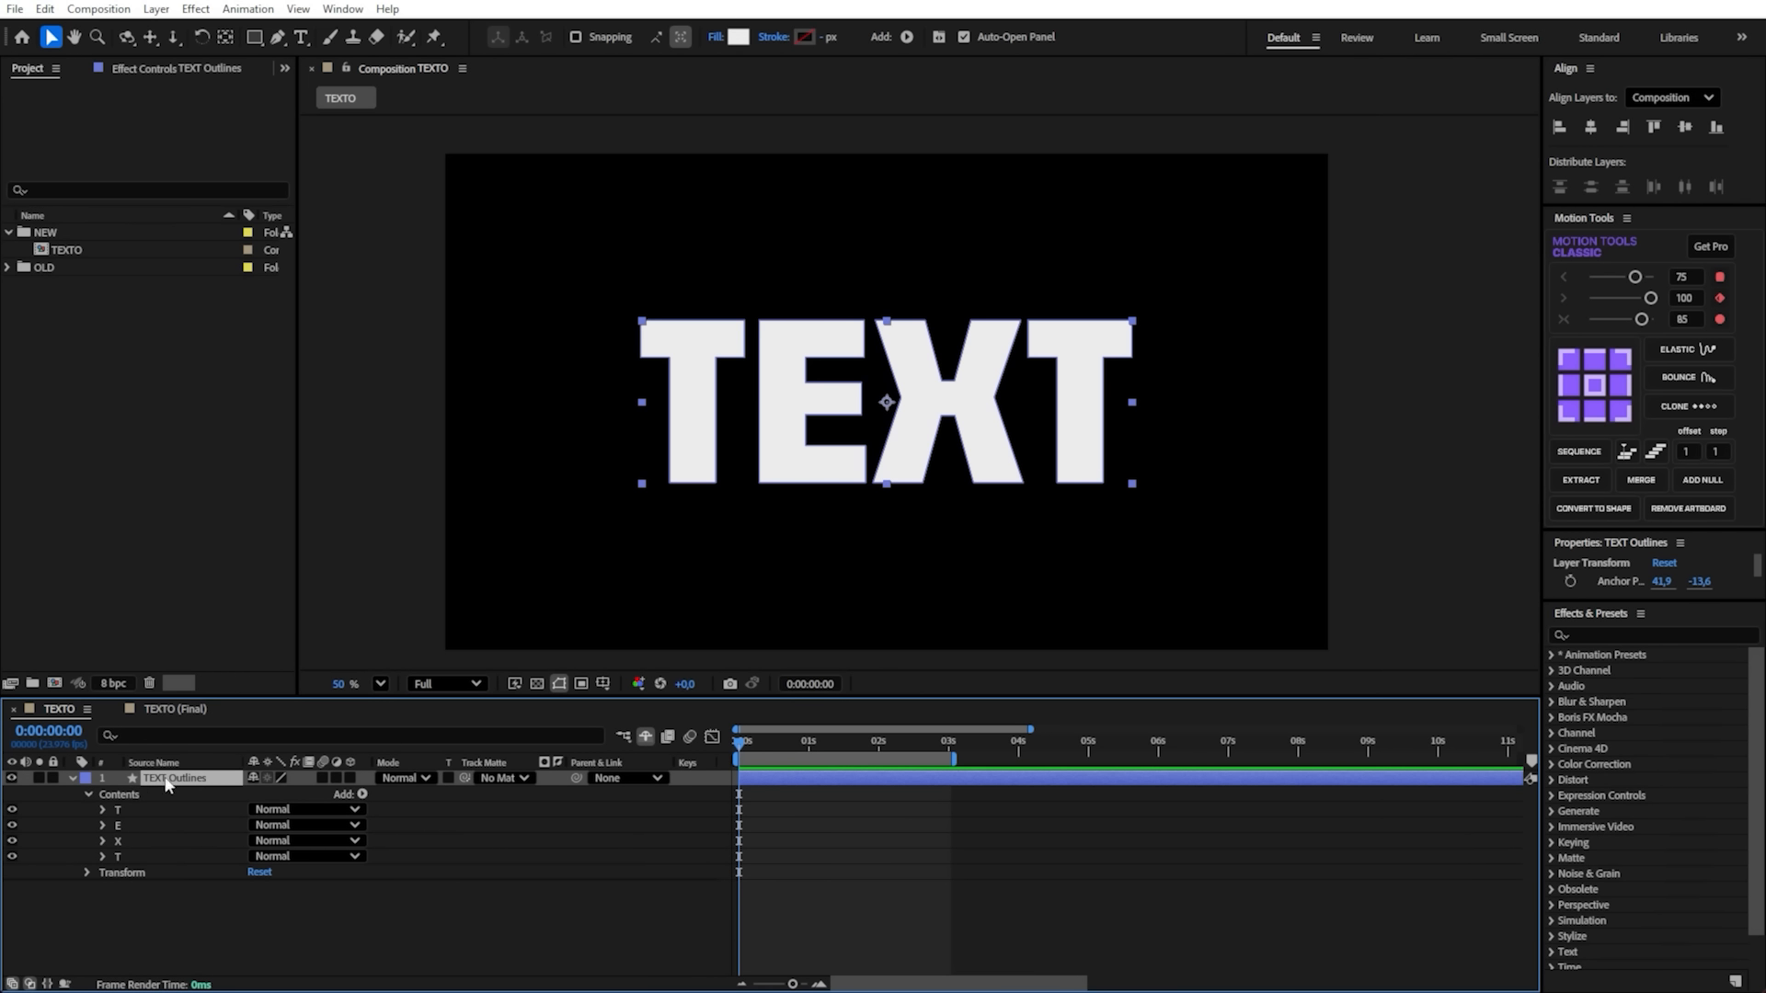
click(119, 795)
click(128, 804)
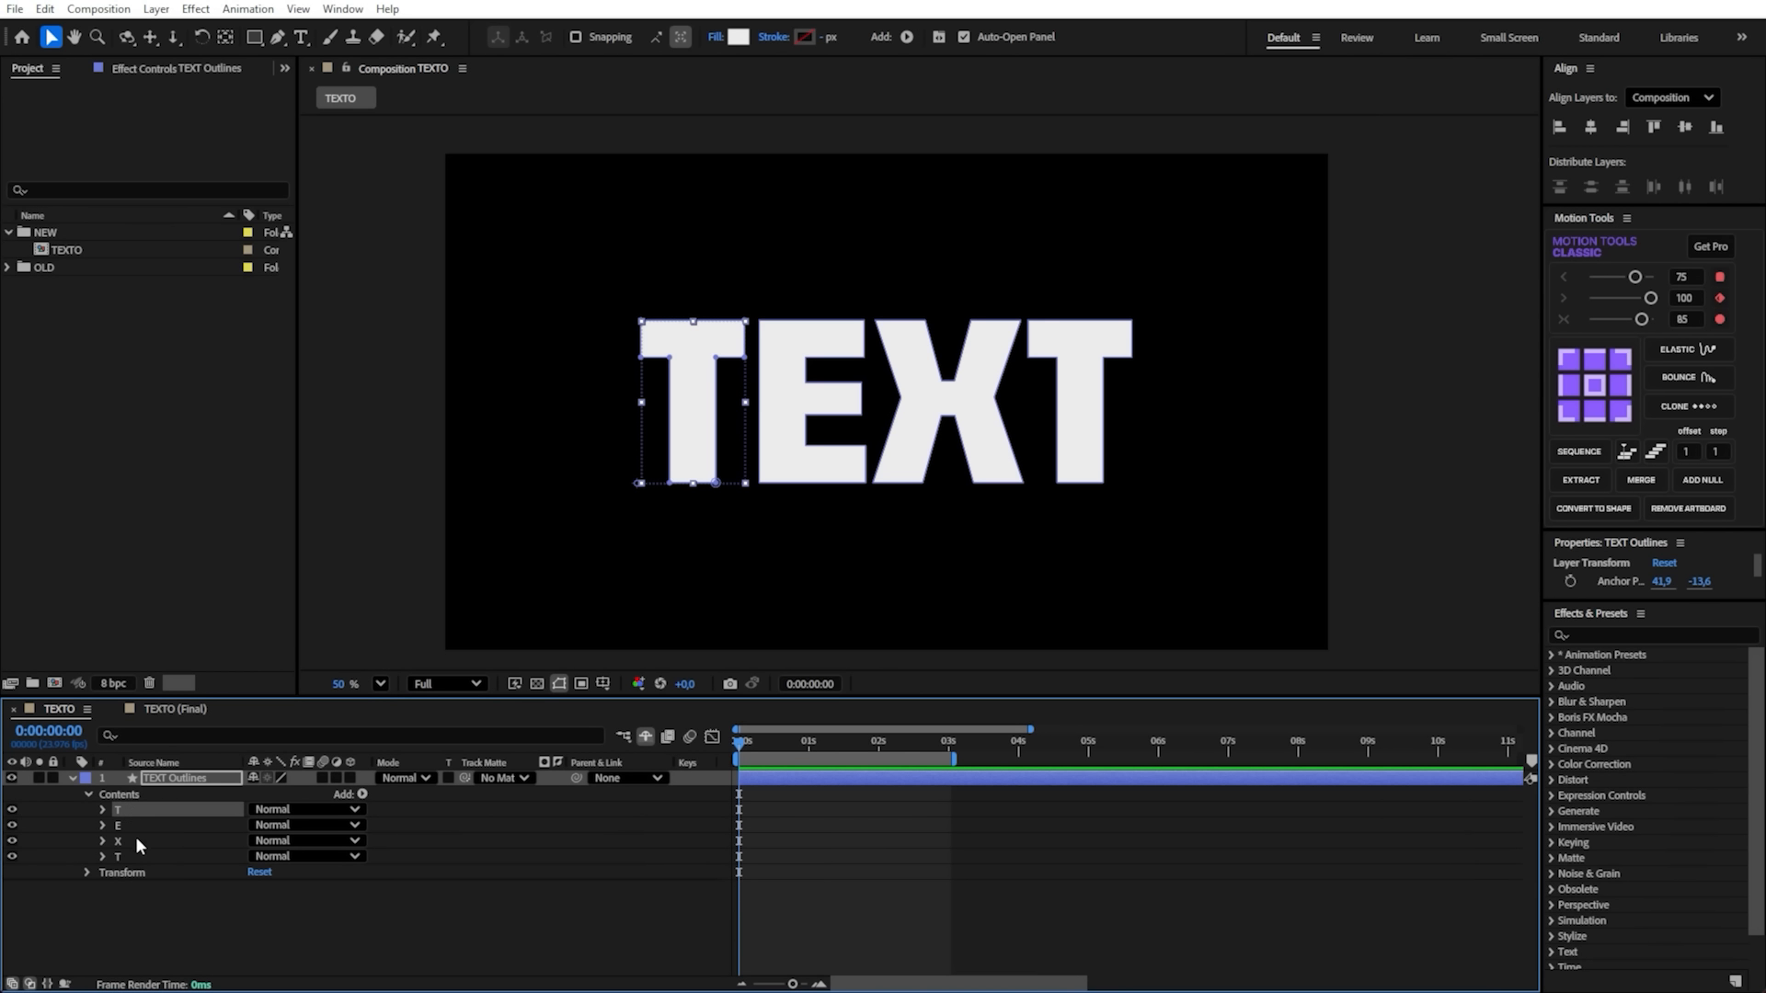
shift+click(135, 855)
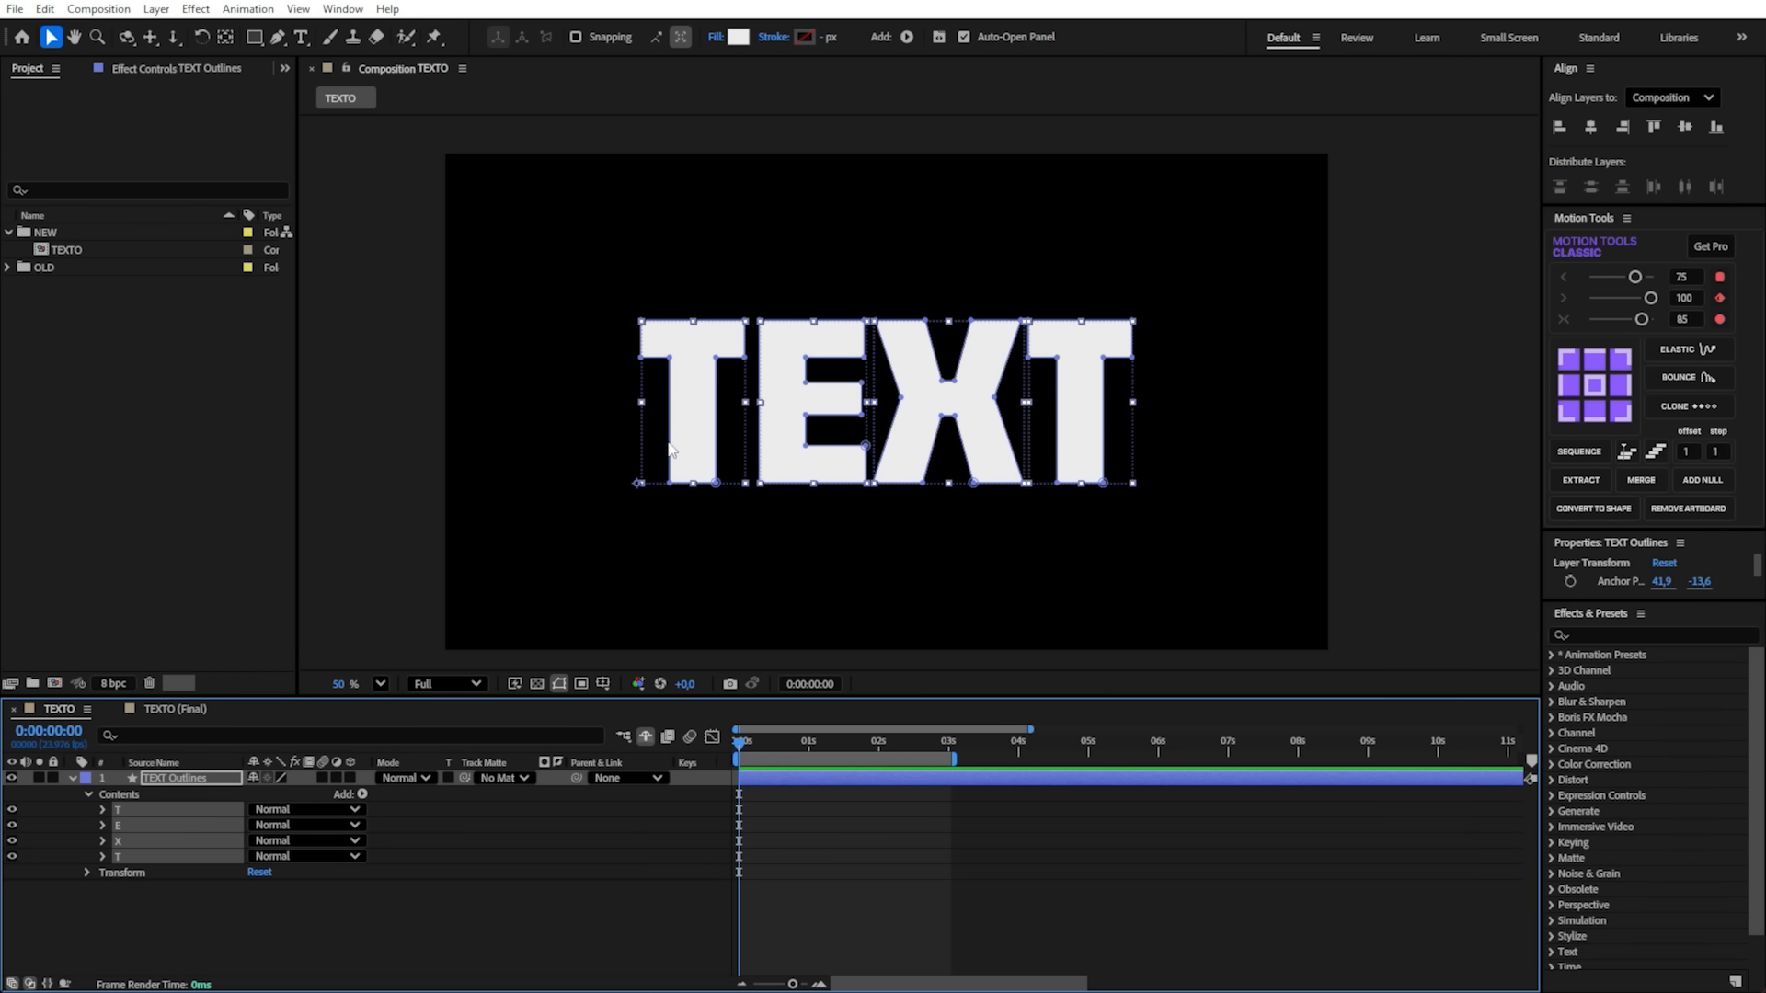
scroll(570, 510, up, 1)
click(196, 778)
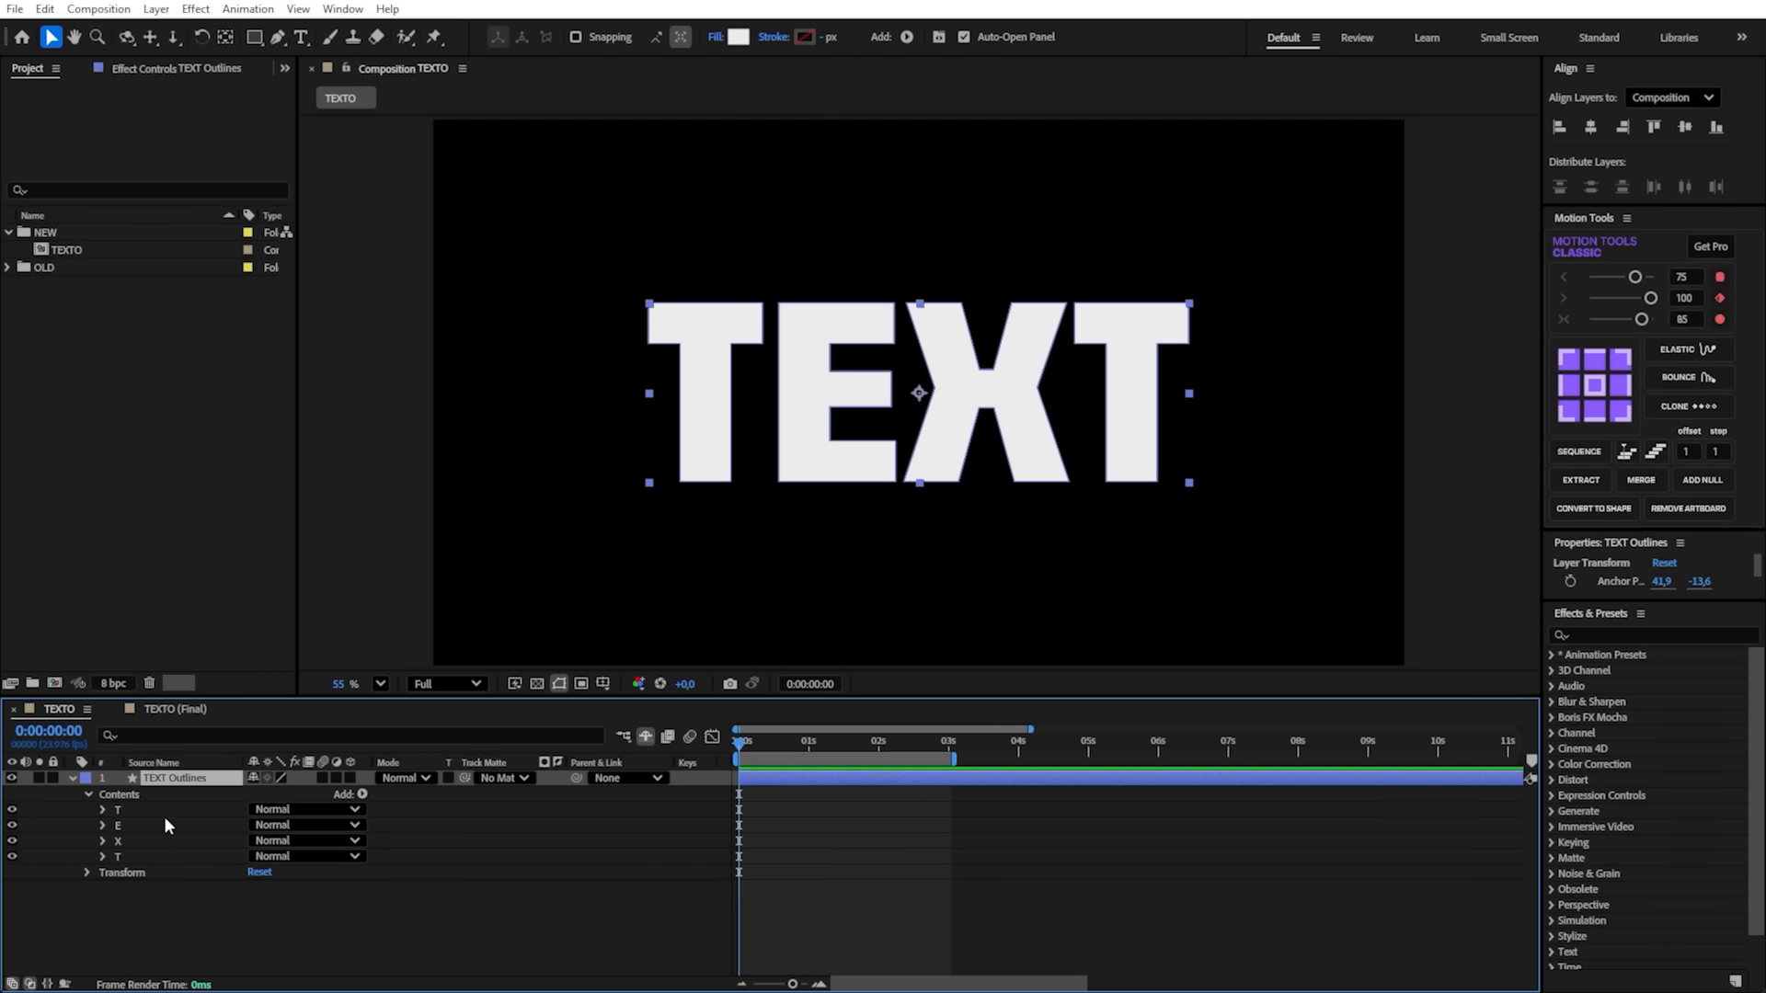
click(134, 796)
click(130, 811)
shift+click(141, 853)
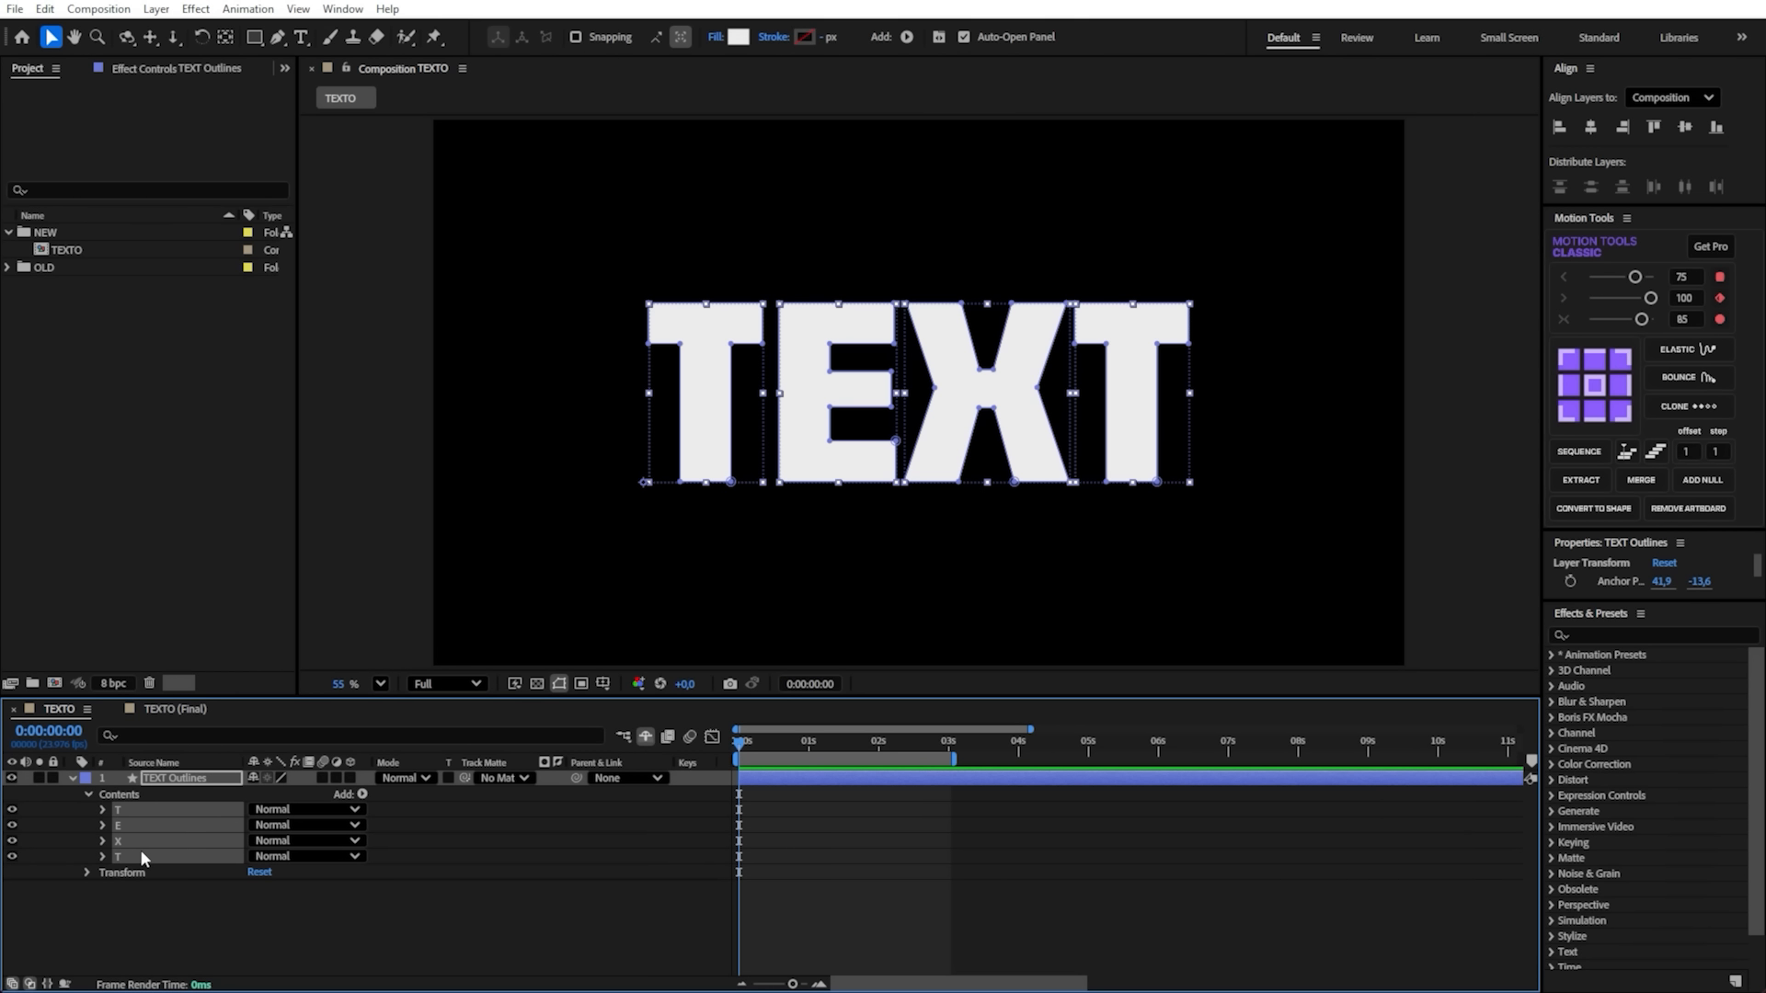
click(1585, 482)
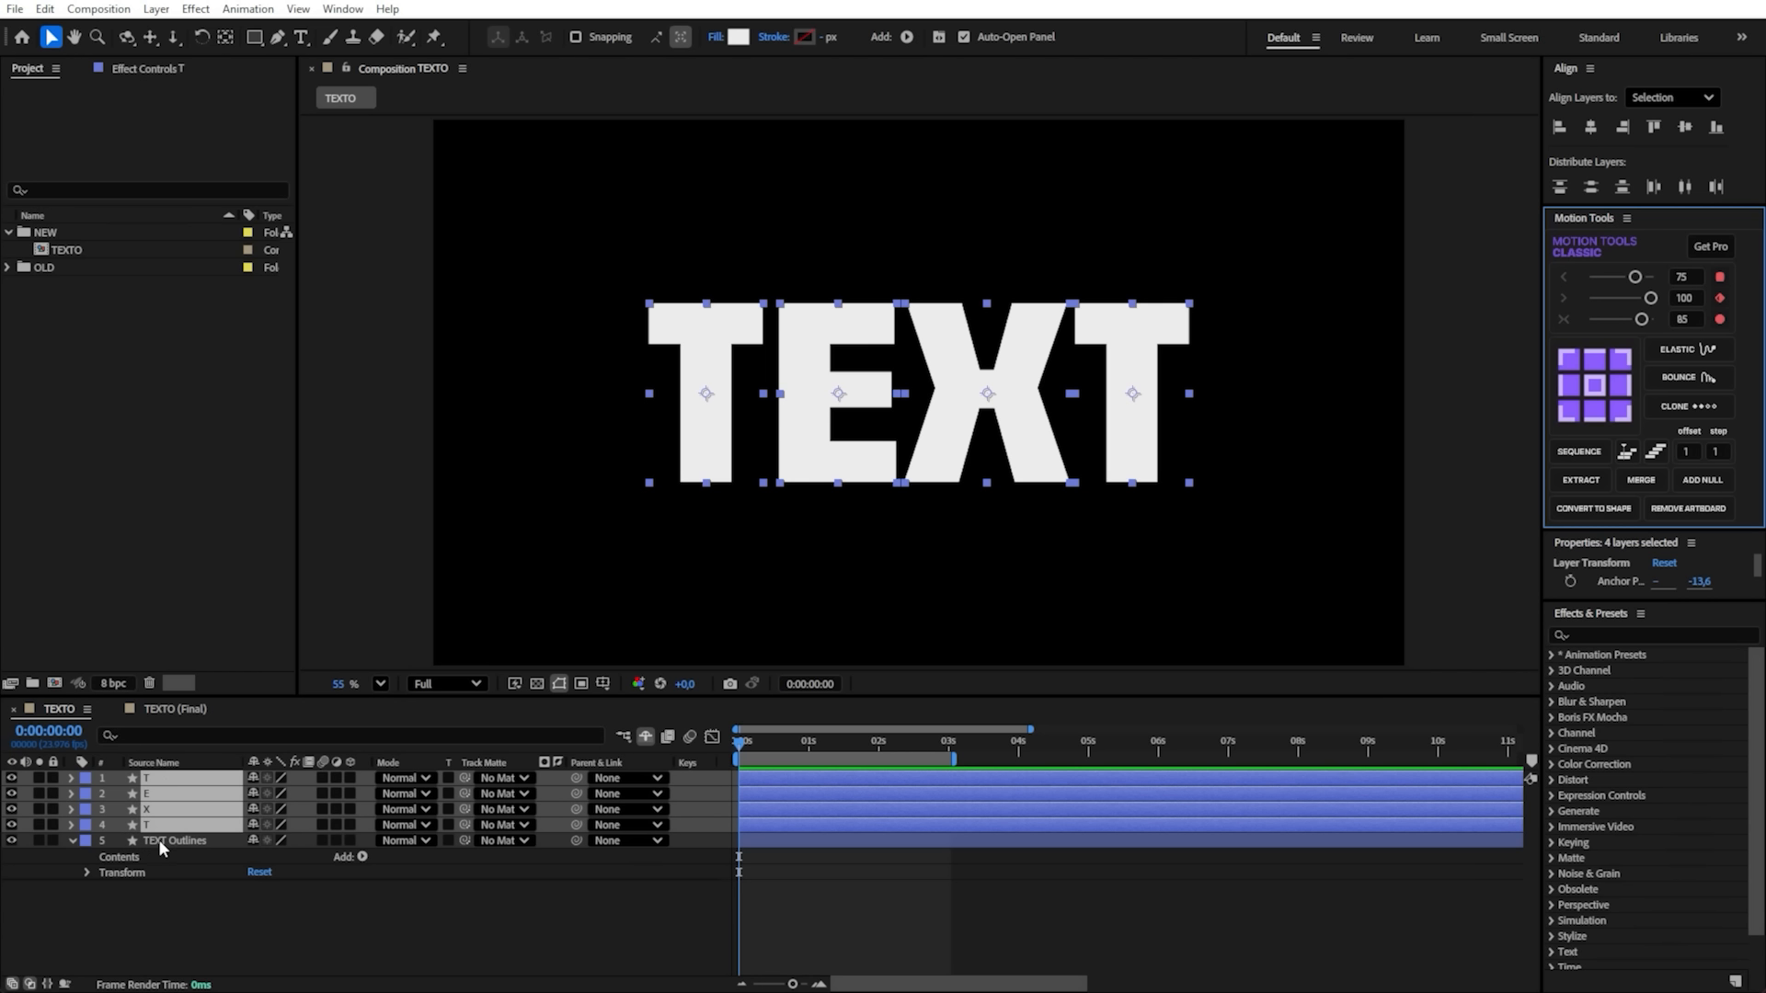
- Check each extracted layer to see which letter of the word it holds
click(191, 840)
click(177, 826)
click(160, 811)
click(164, 795)
click(167, 781)
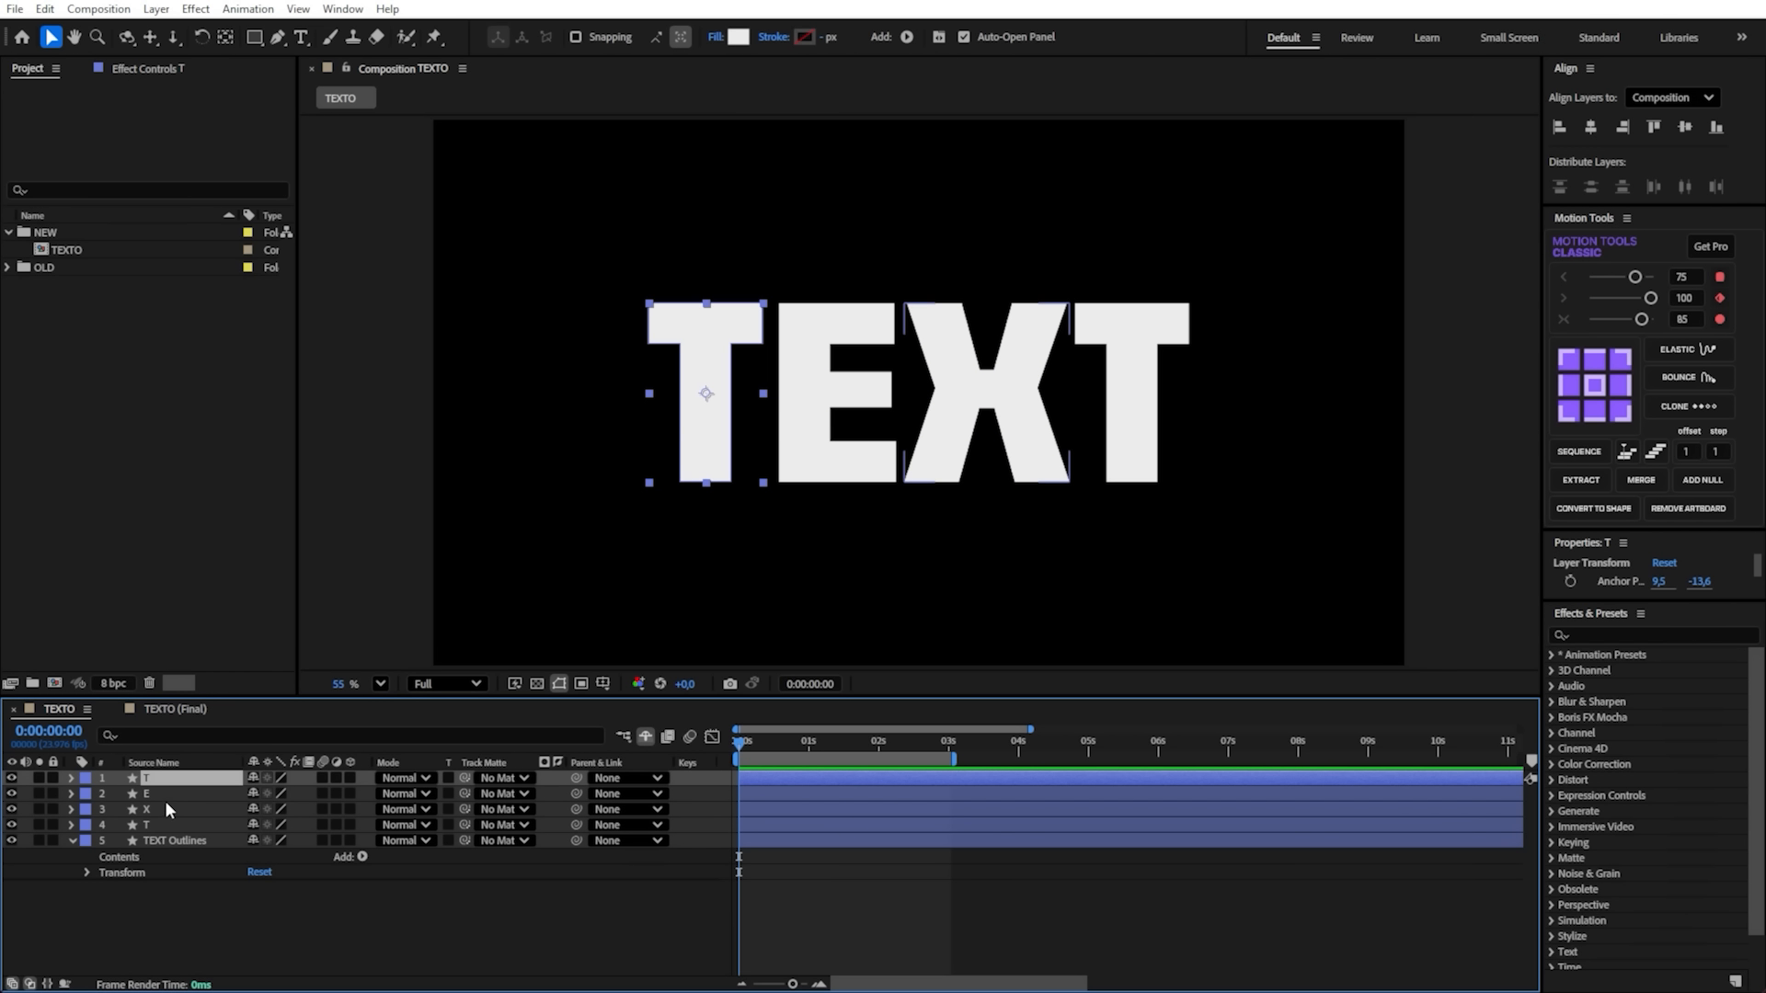
click(164, 797)
click(171, 783)
click(174, 794)
click(174, 809)
click(175, 826)
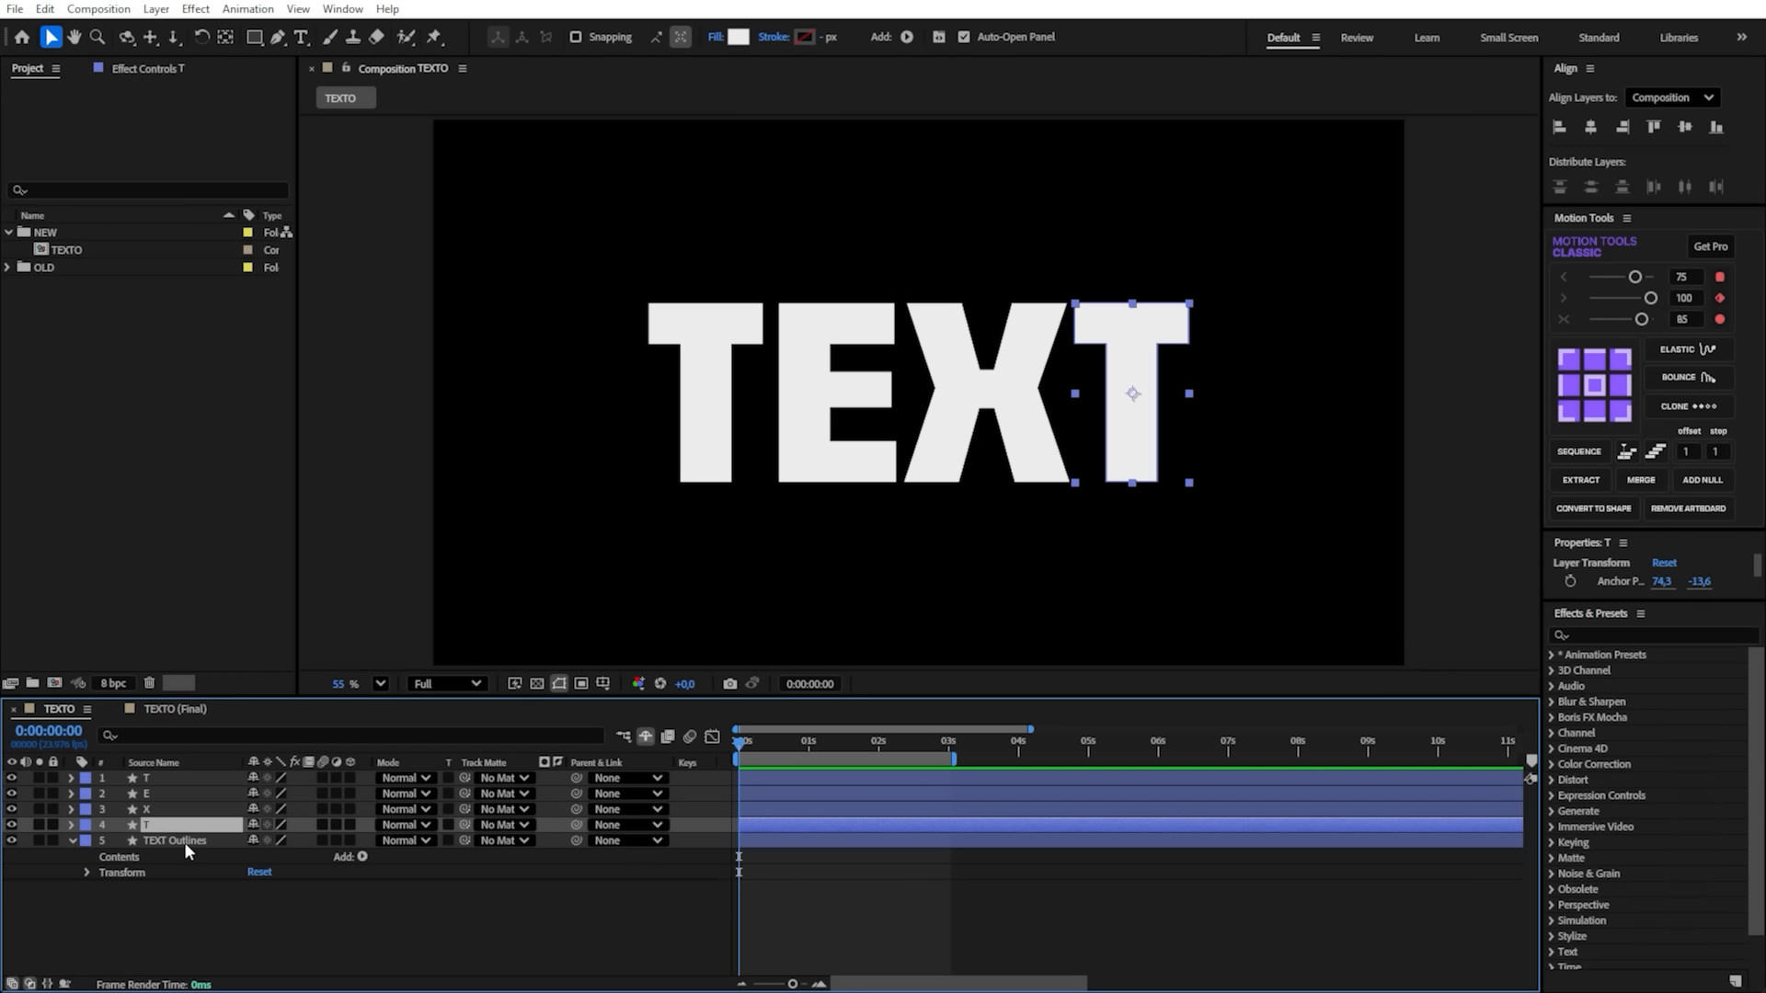
- Delete the leftover TEXT Outlines layer
click(184, 841)
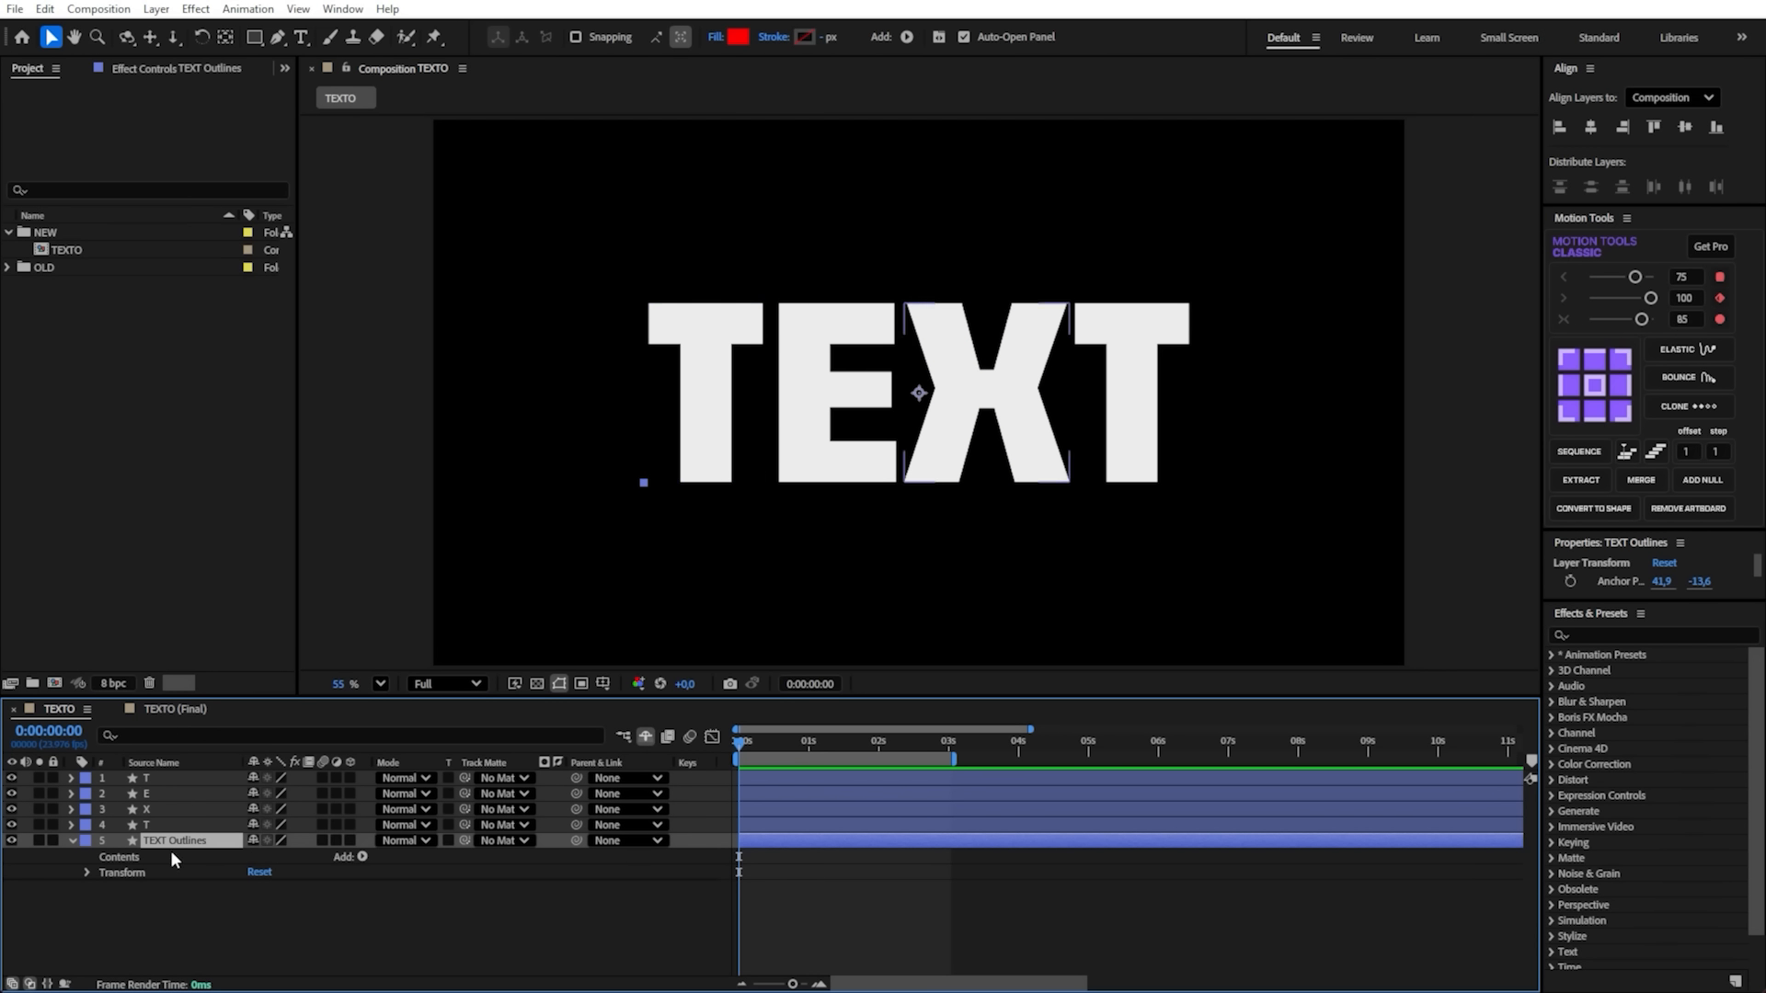
key(Delete)
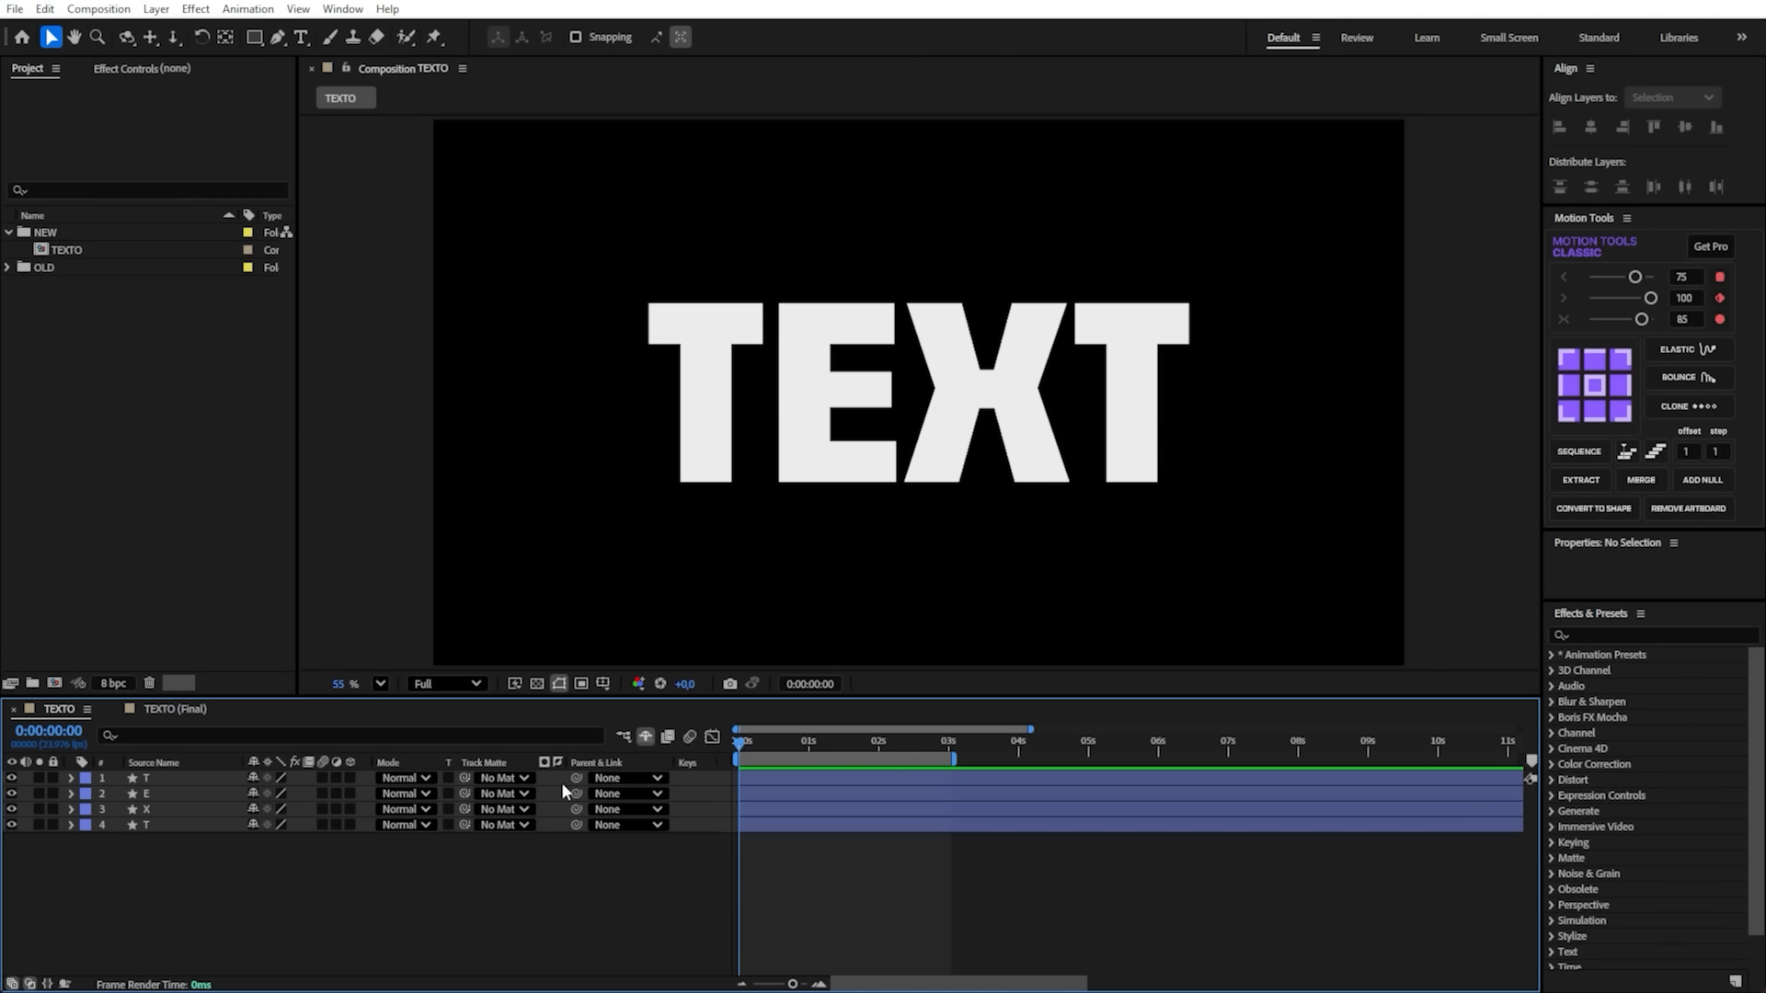
- Select all four letter layers and turn on the Title/Action Safe guides in the composition view
click(182, 814)
shift+click(167, 826)
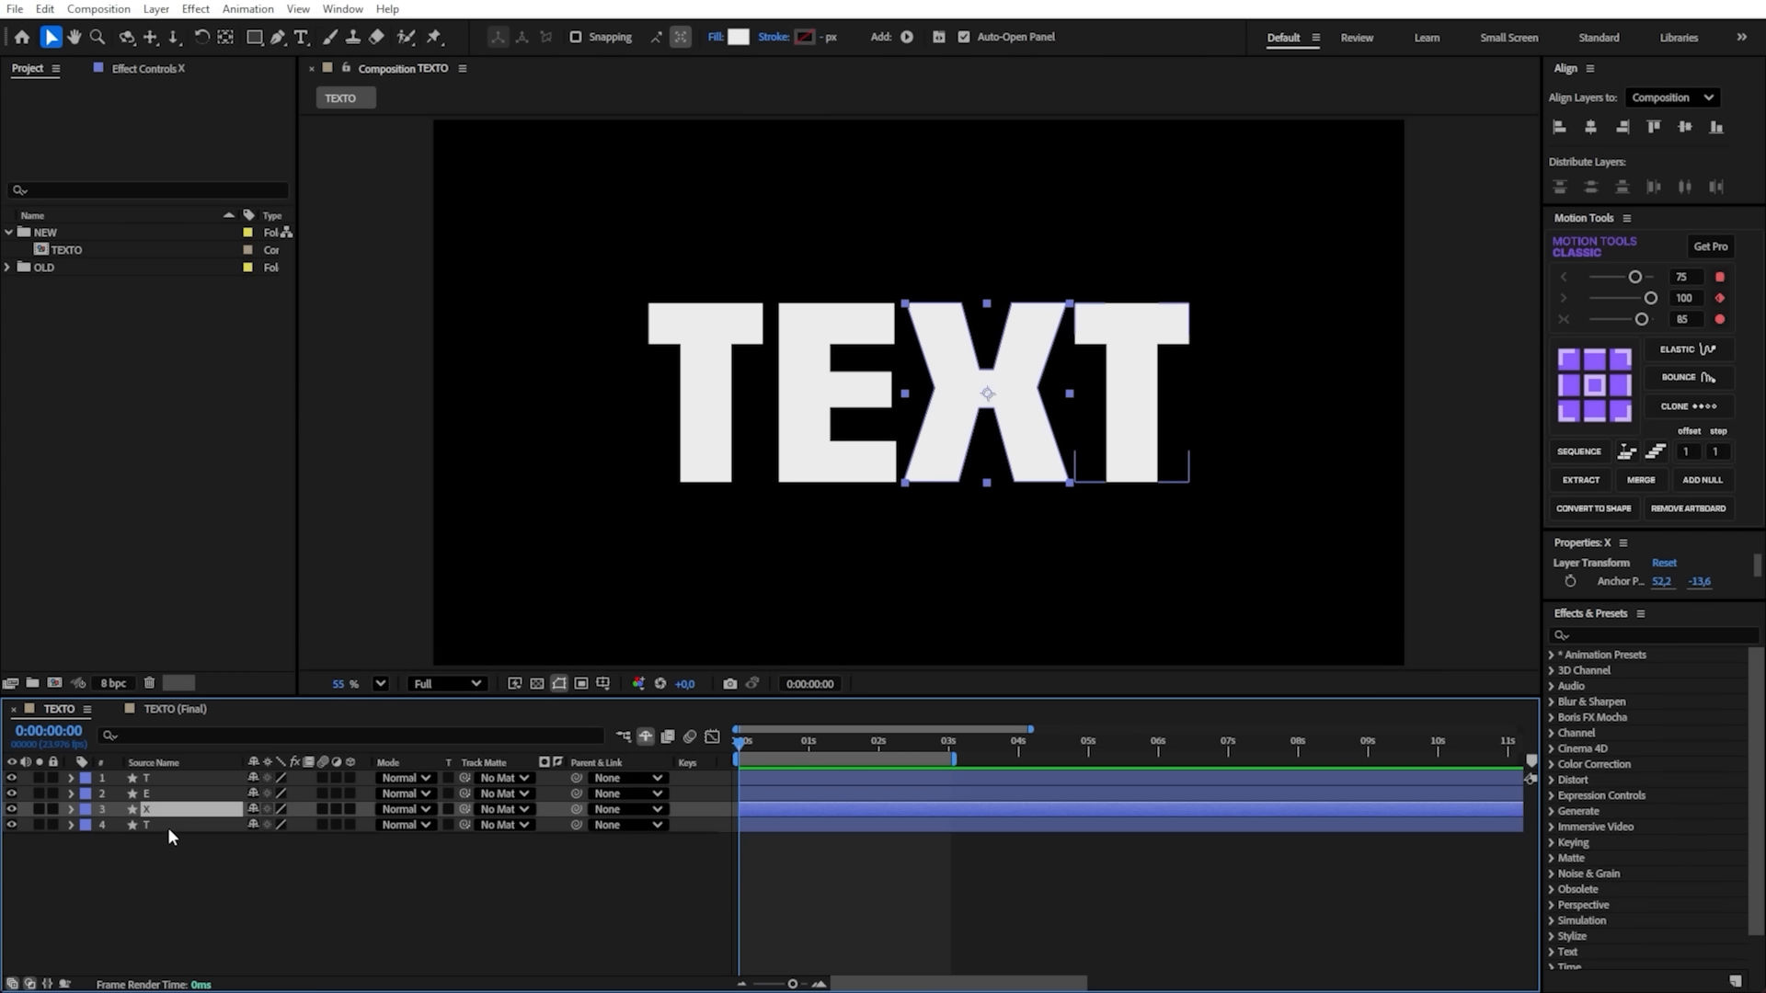
shift+click(158, 775)
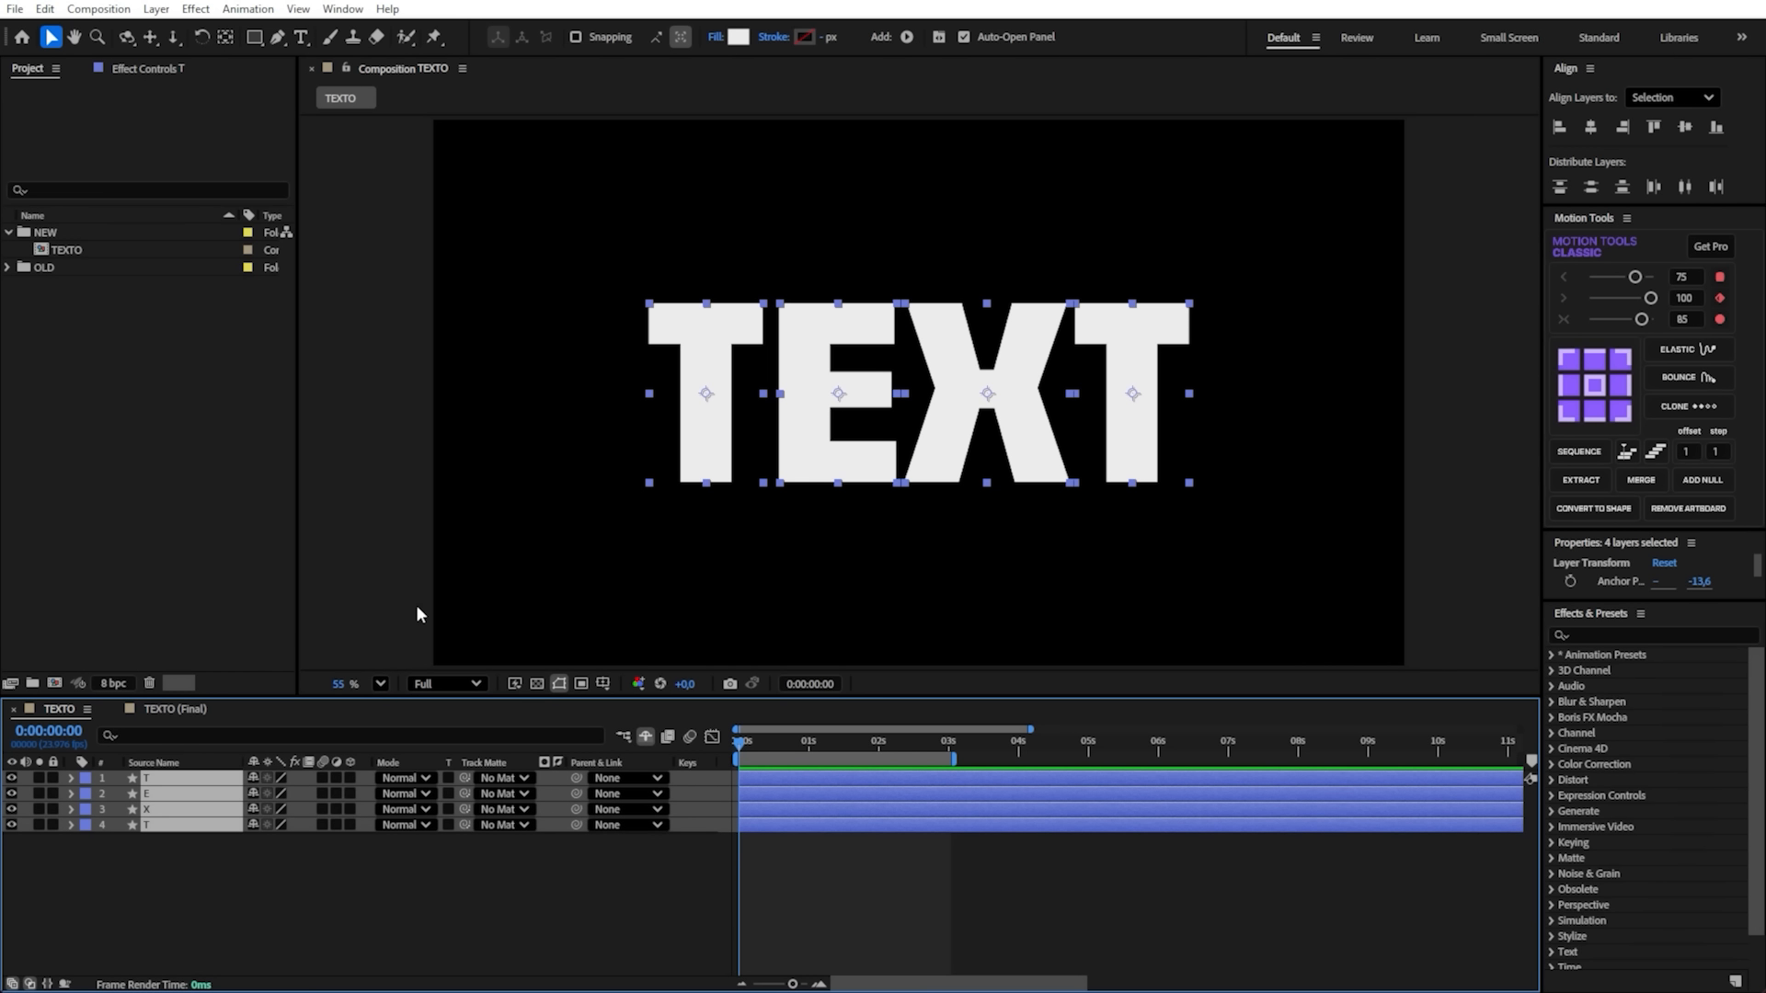
click(588, 455)
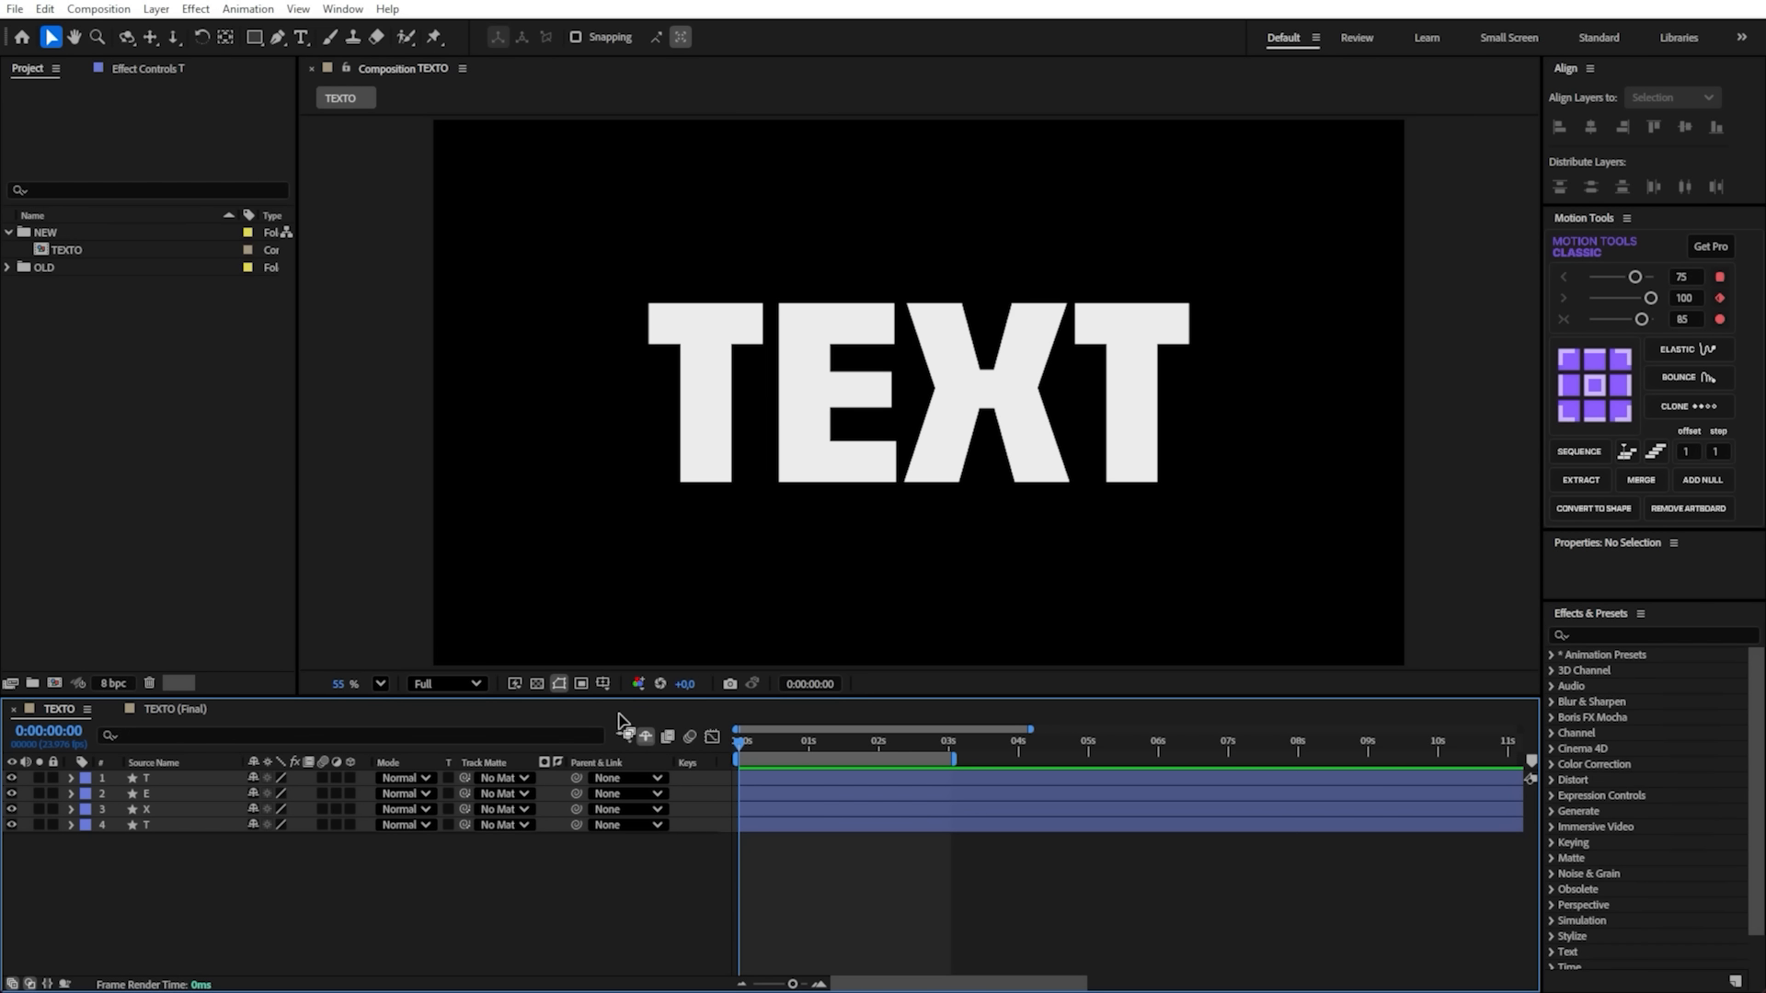
key(ctrl+a)
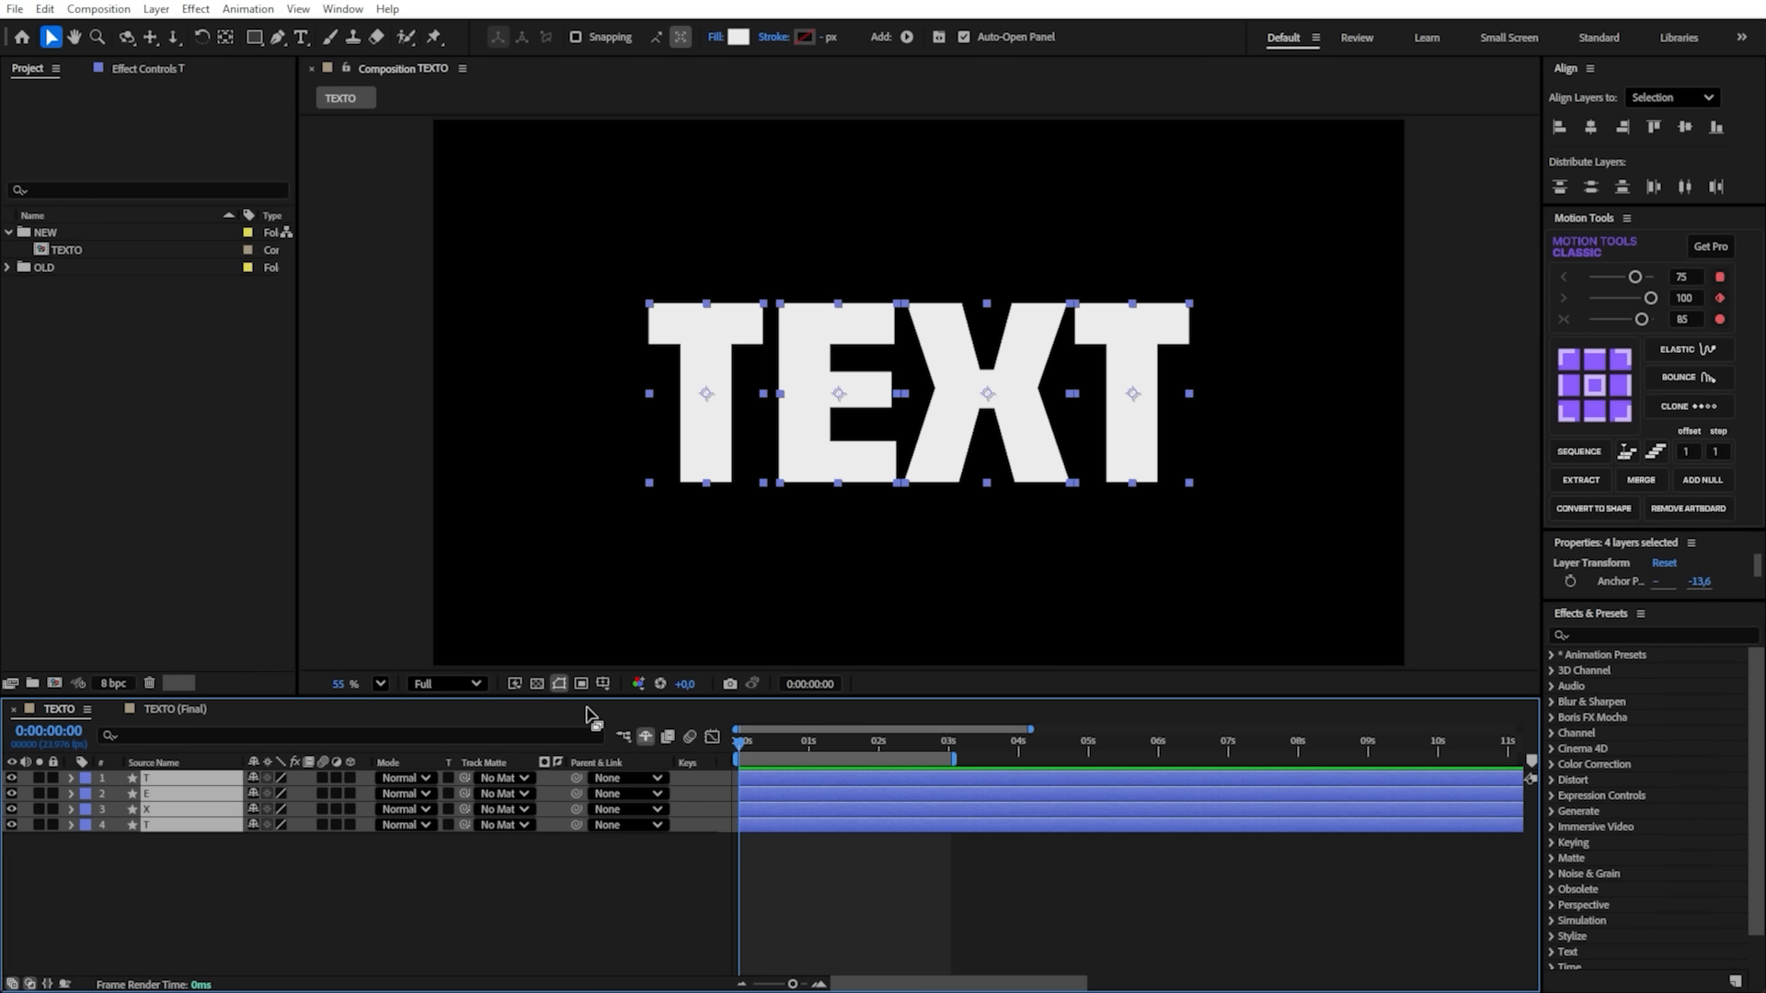
click(602, 685)
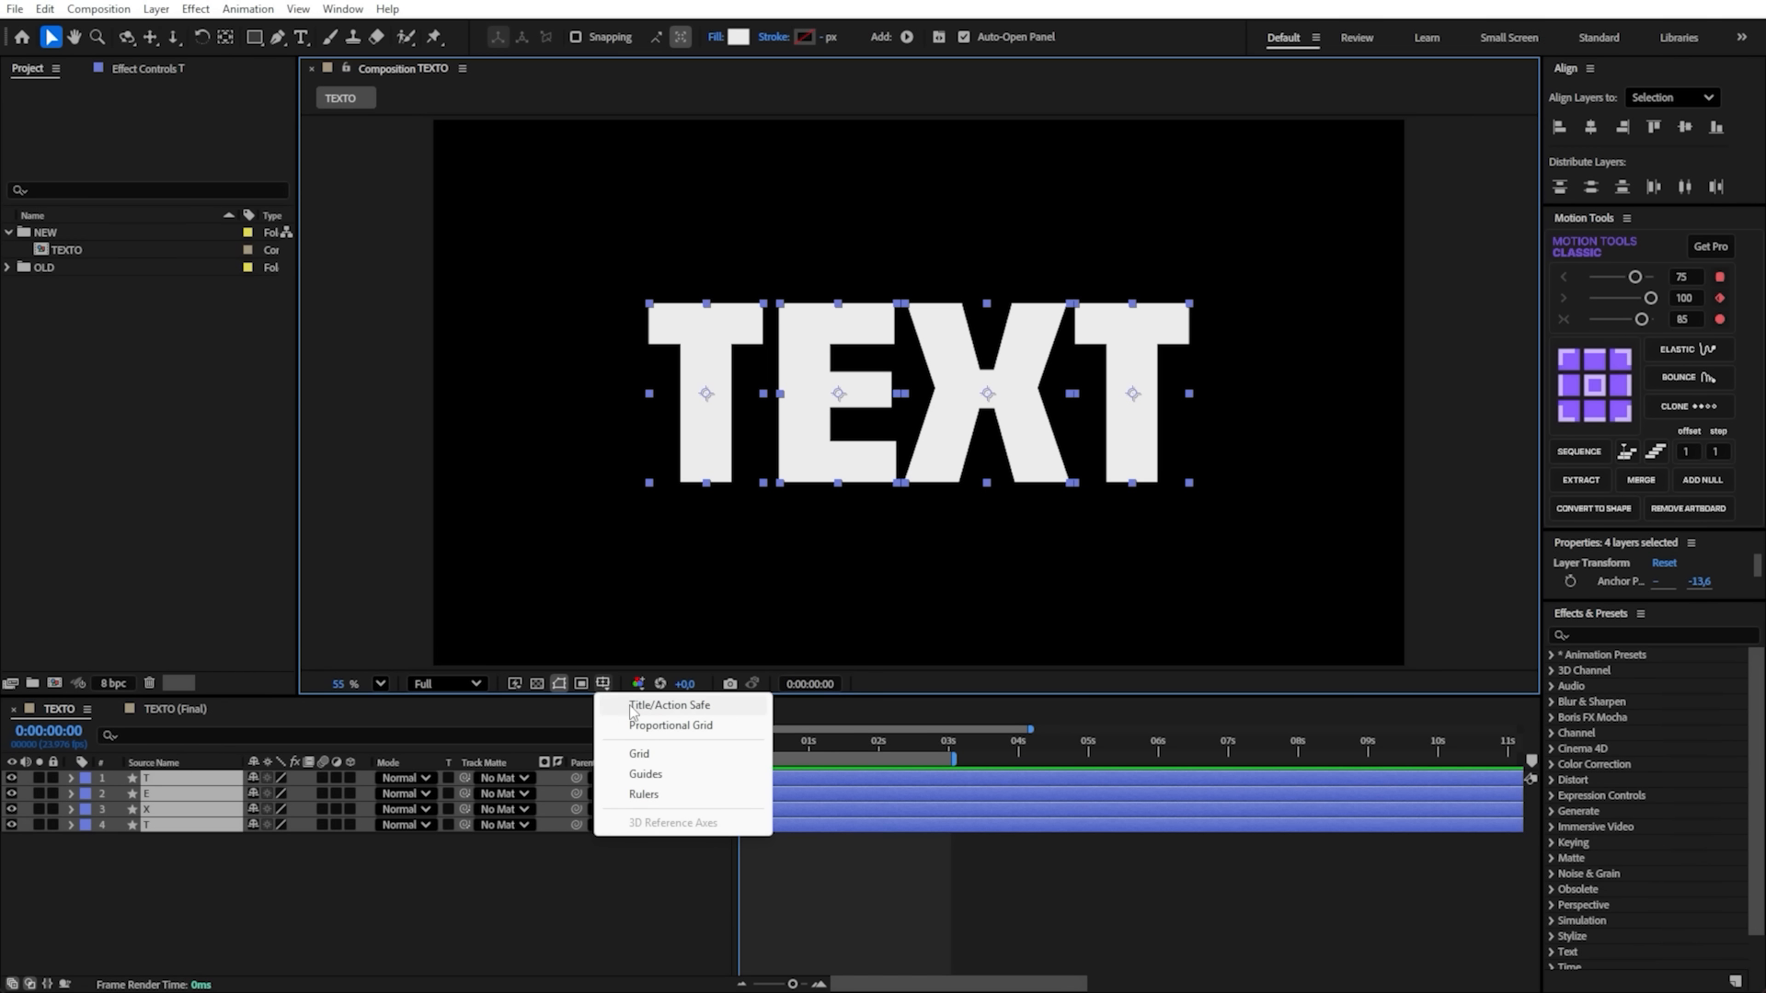
click(698, 708)
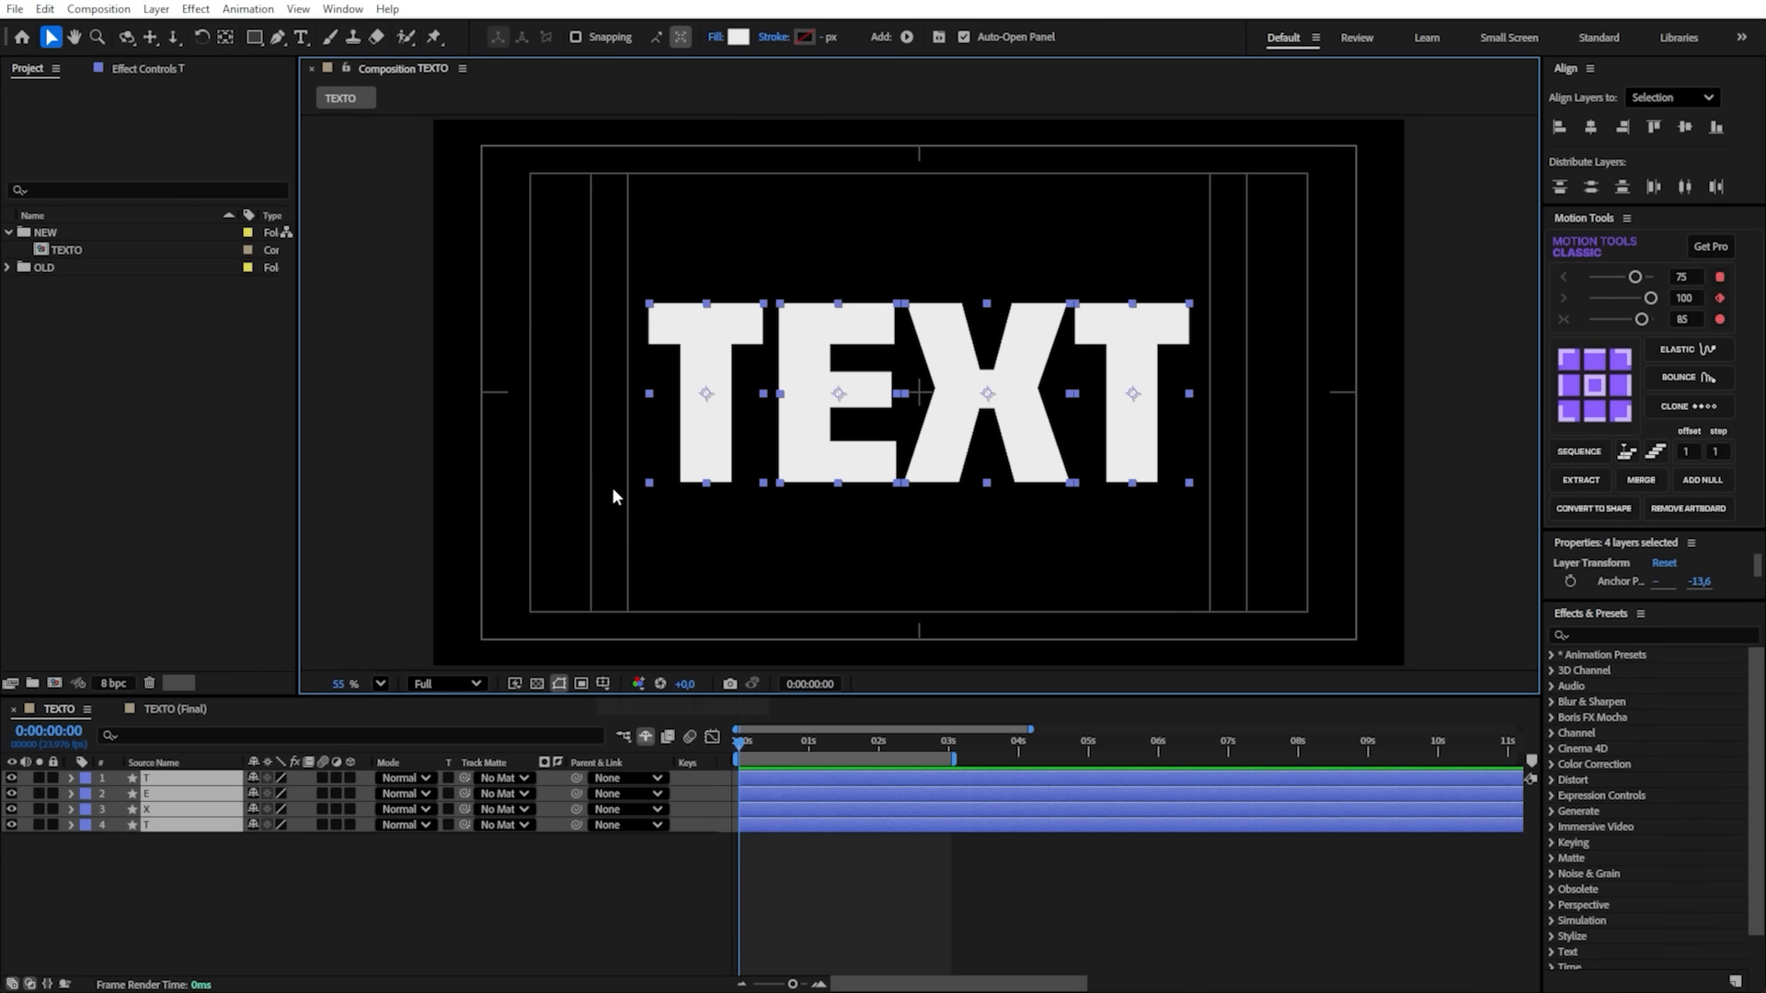
- Try to move all four letters together toward the frame's left side
drag(669, 329, 469, 329)
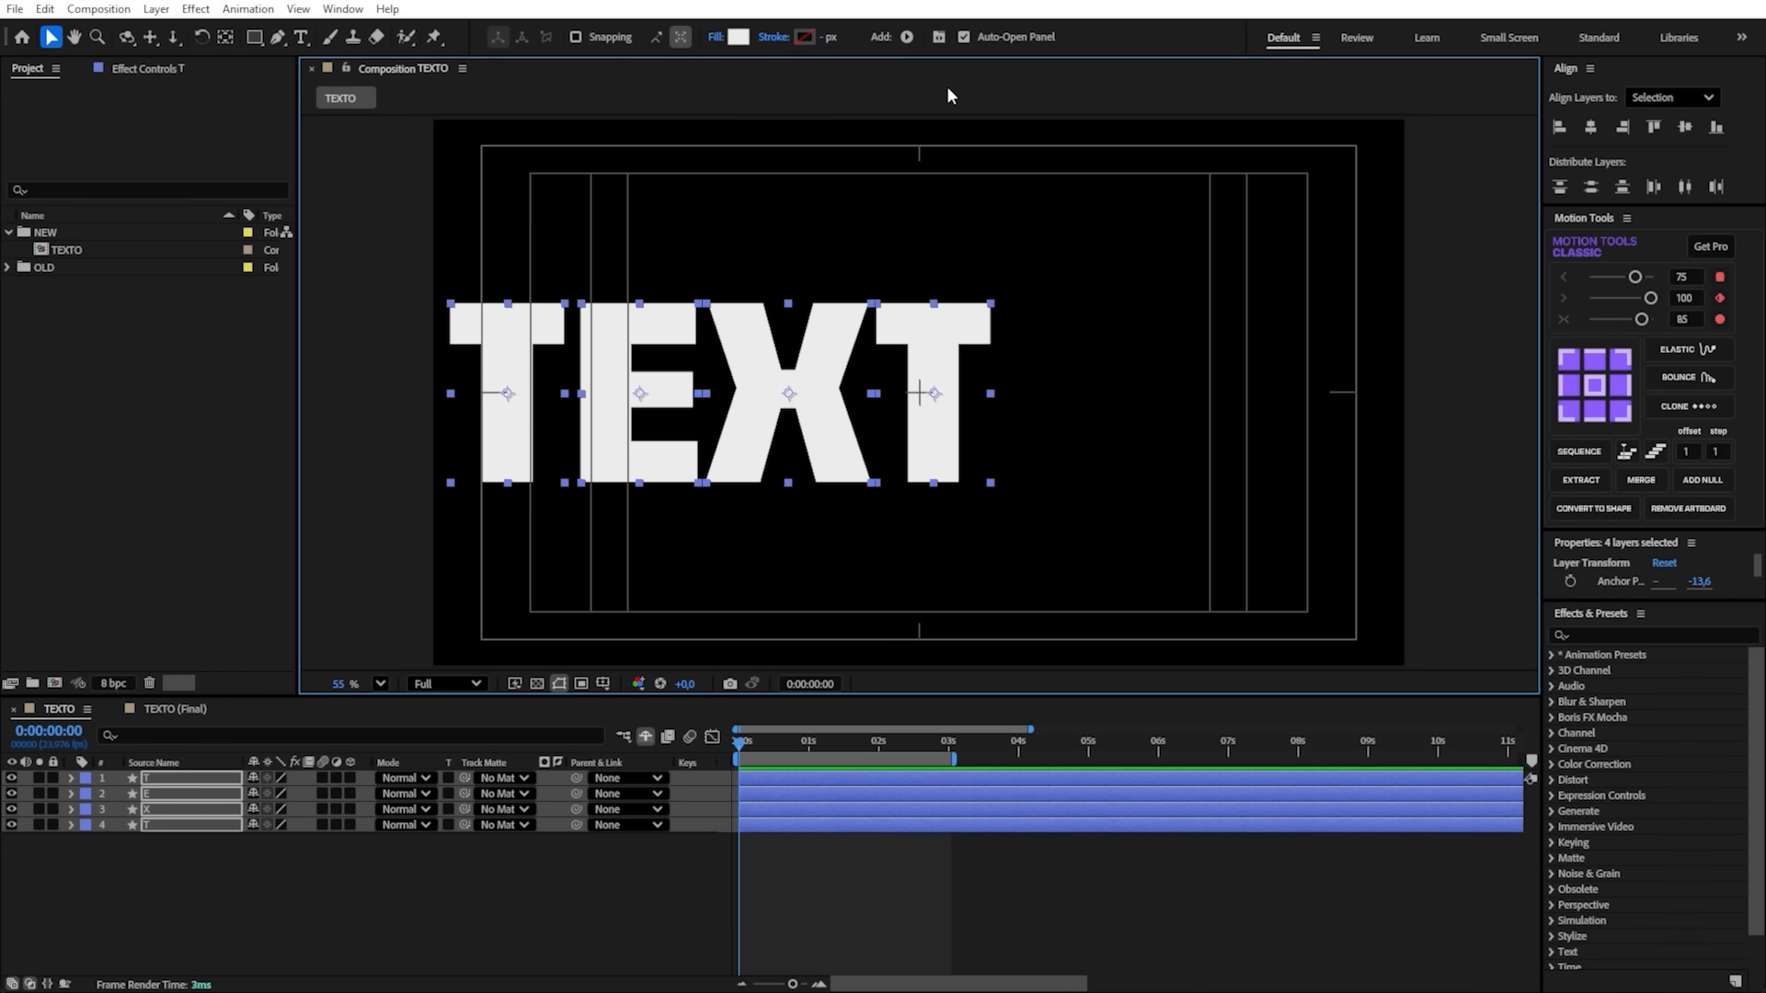
key(space)
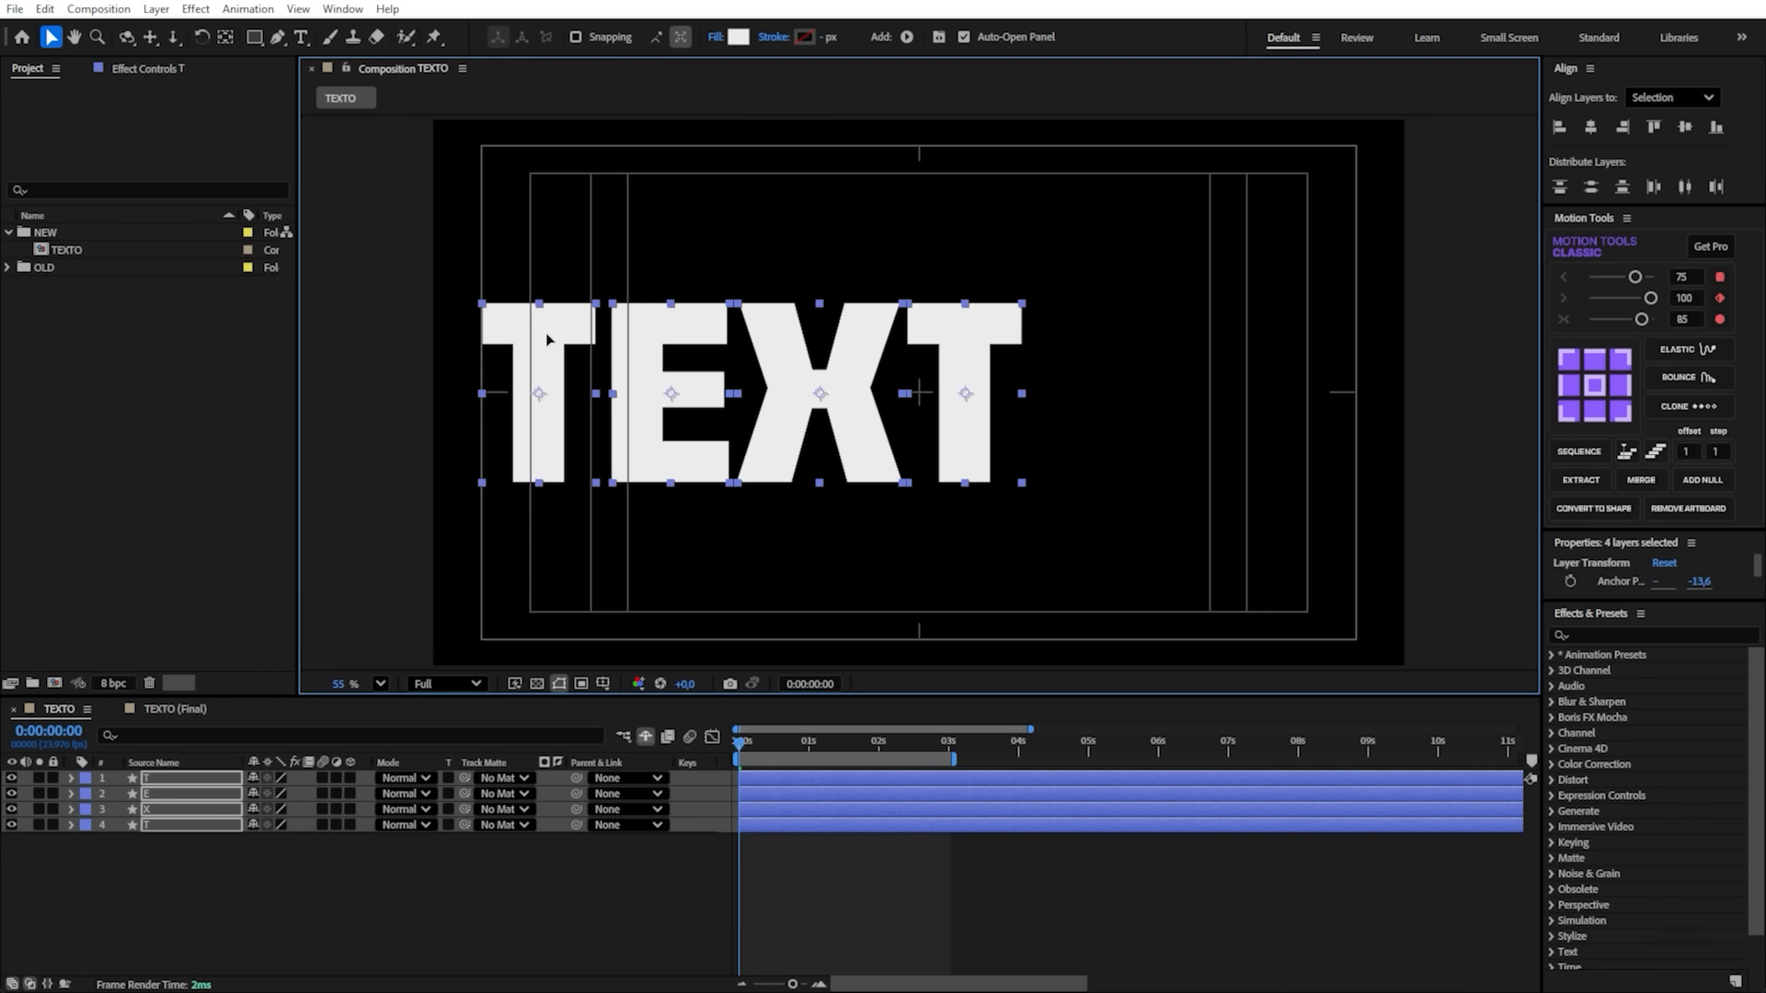
key(space)
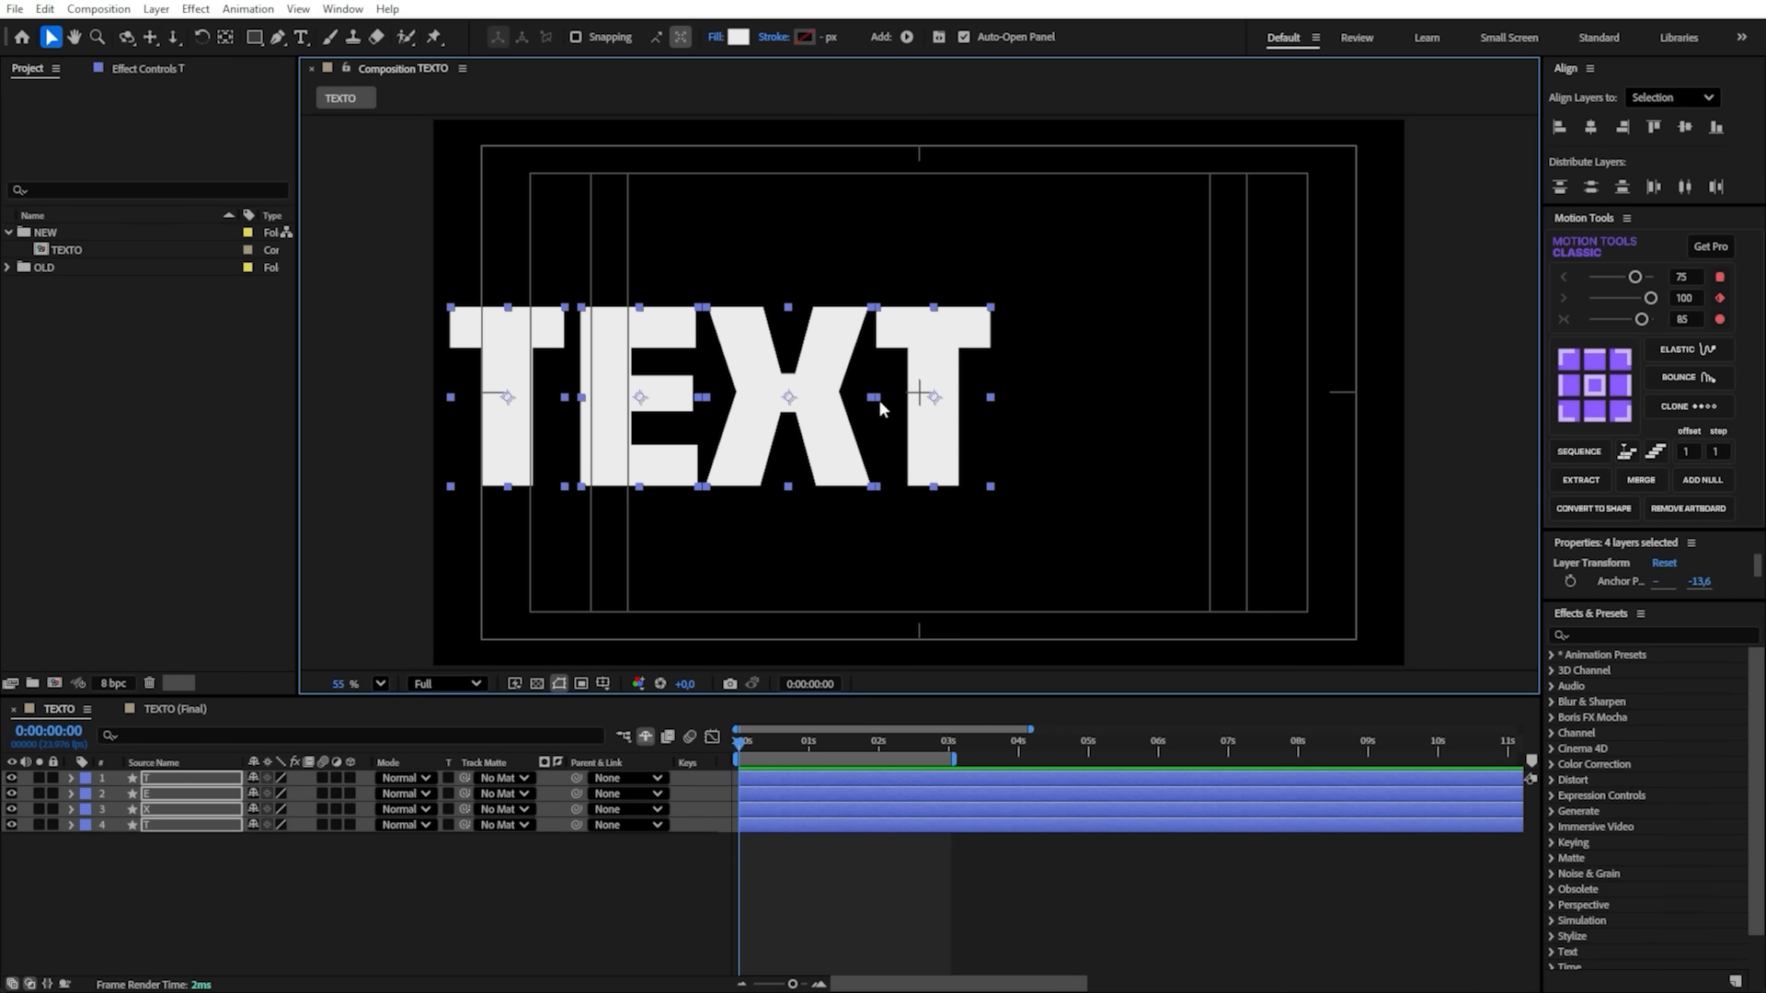
- Reveal the Position property of all four letter layers and set Position keyframes at 0:00:00:00
click(333, 891)
key(ctrl+a)
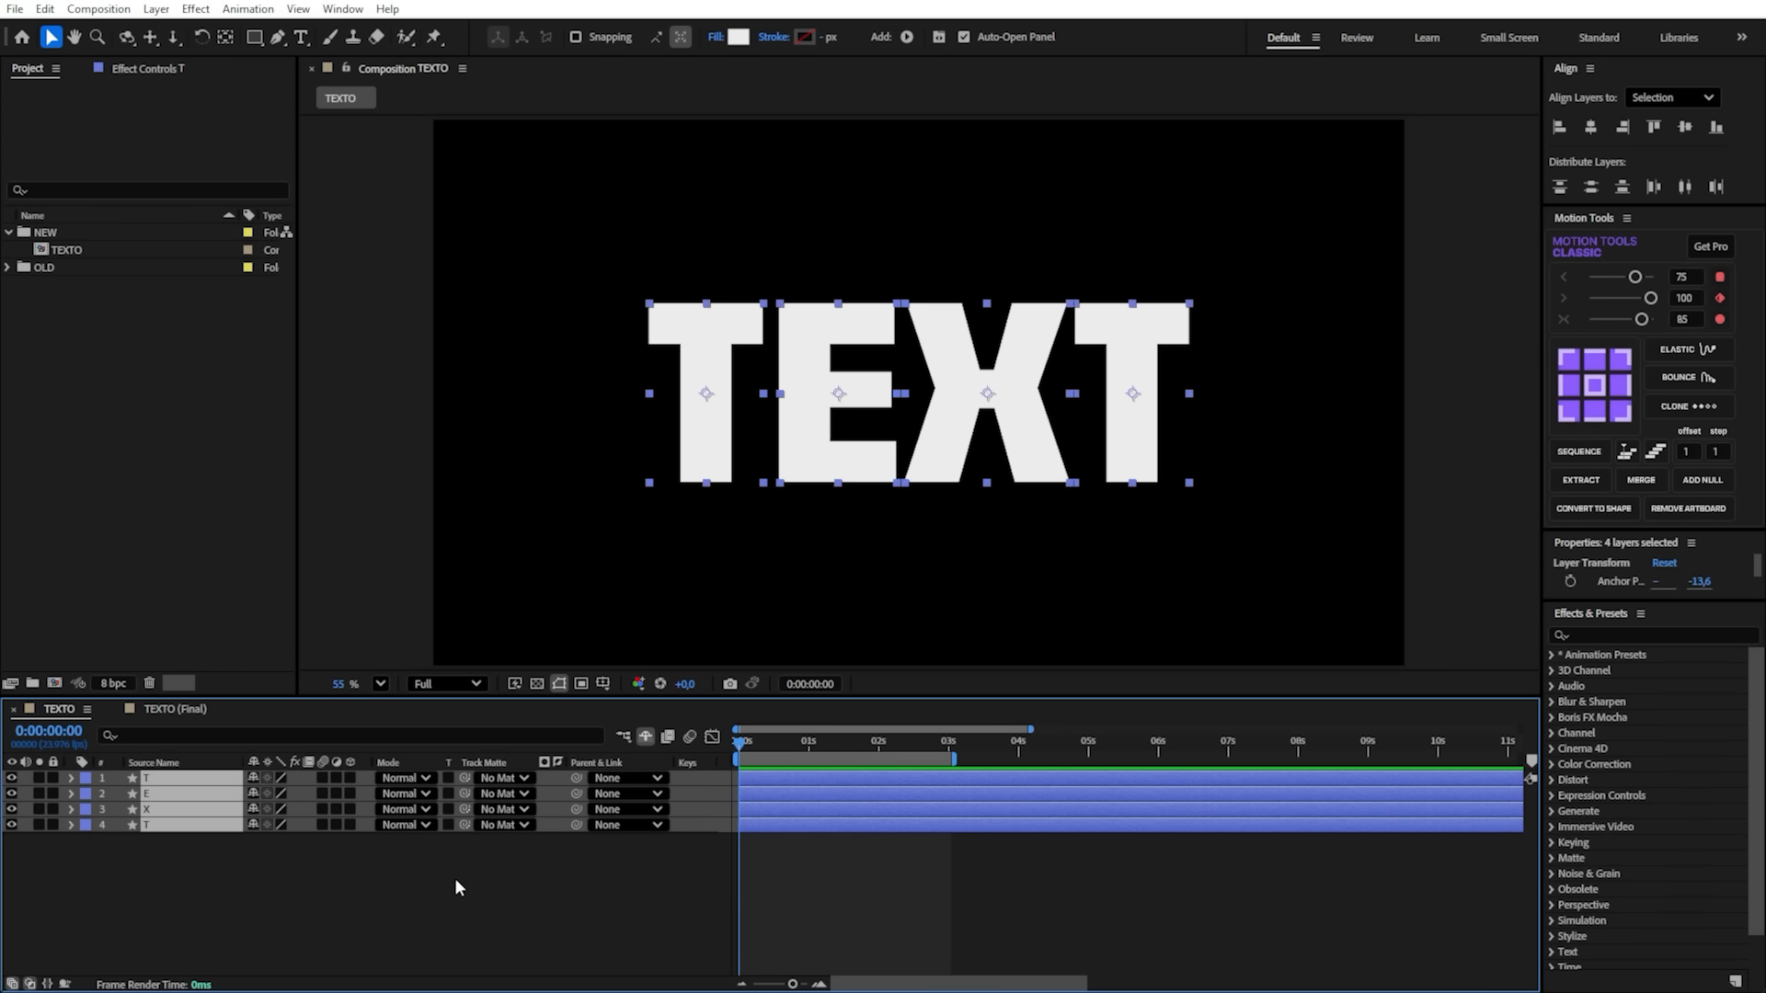
key(p)
key(=)
click(117, 795)
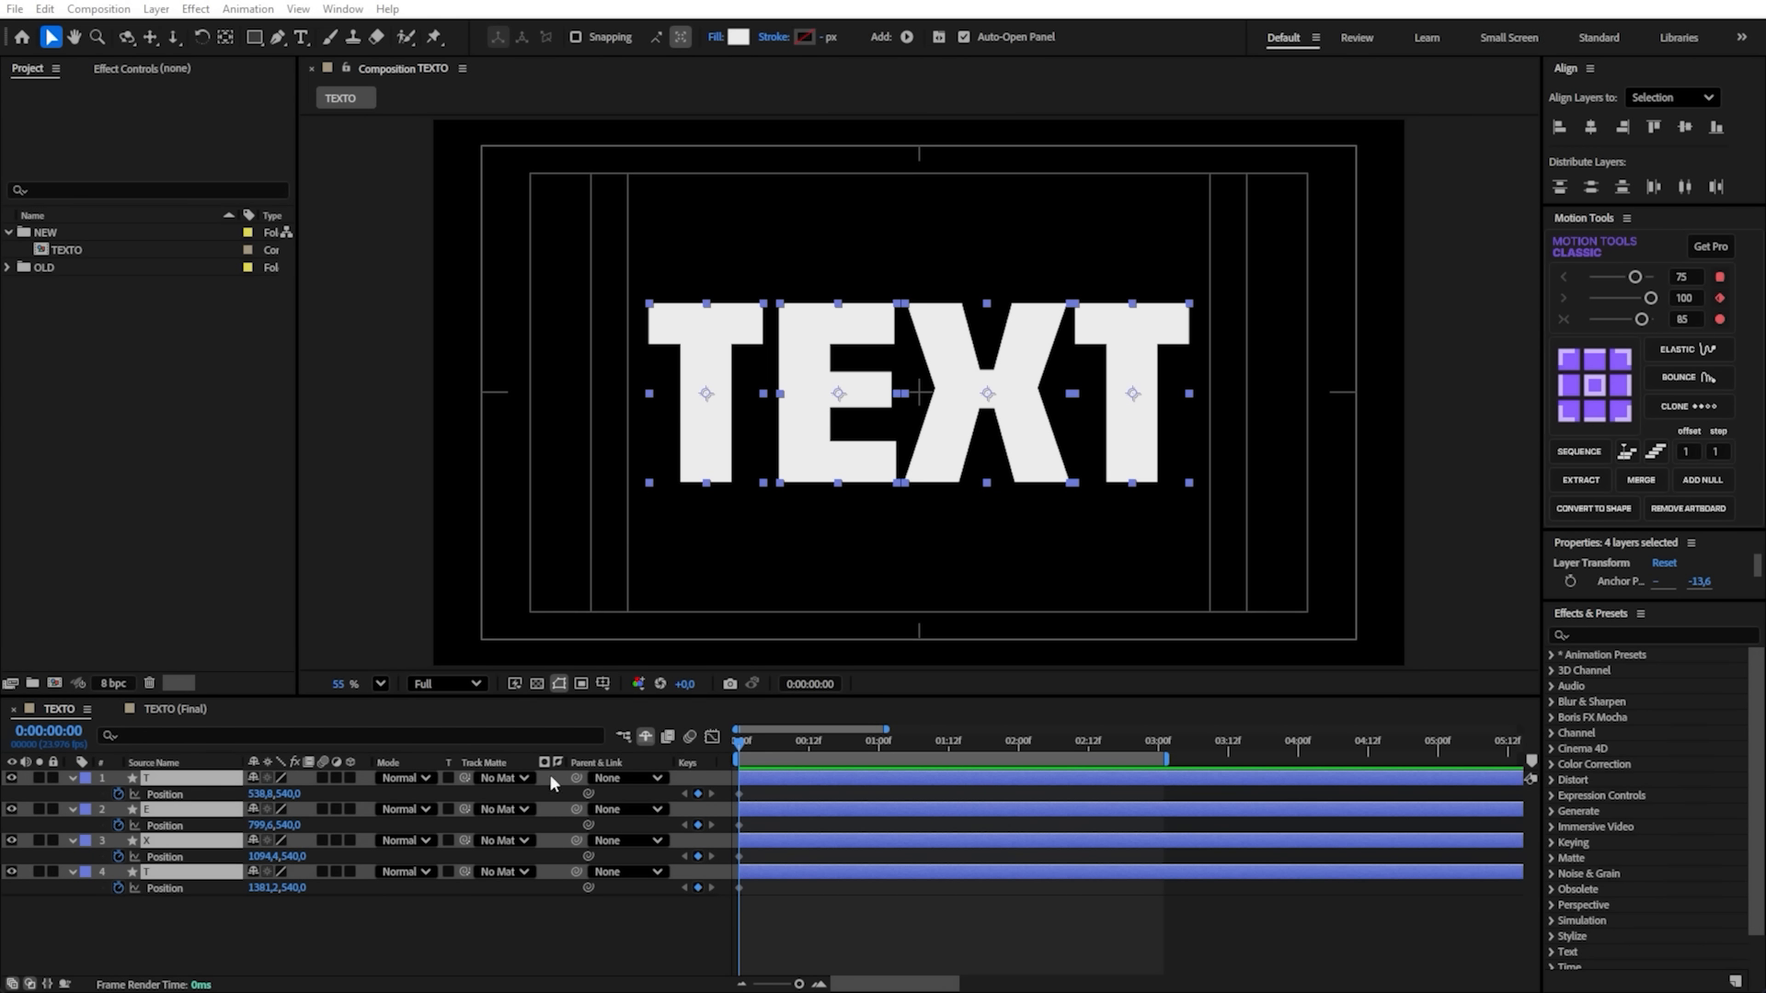
click(741, 749)
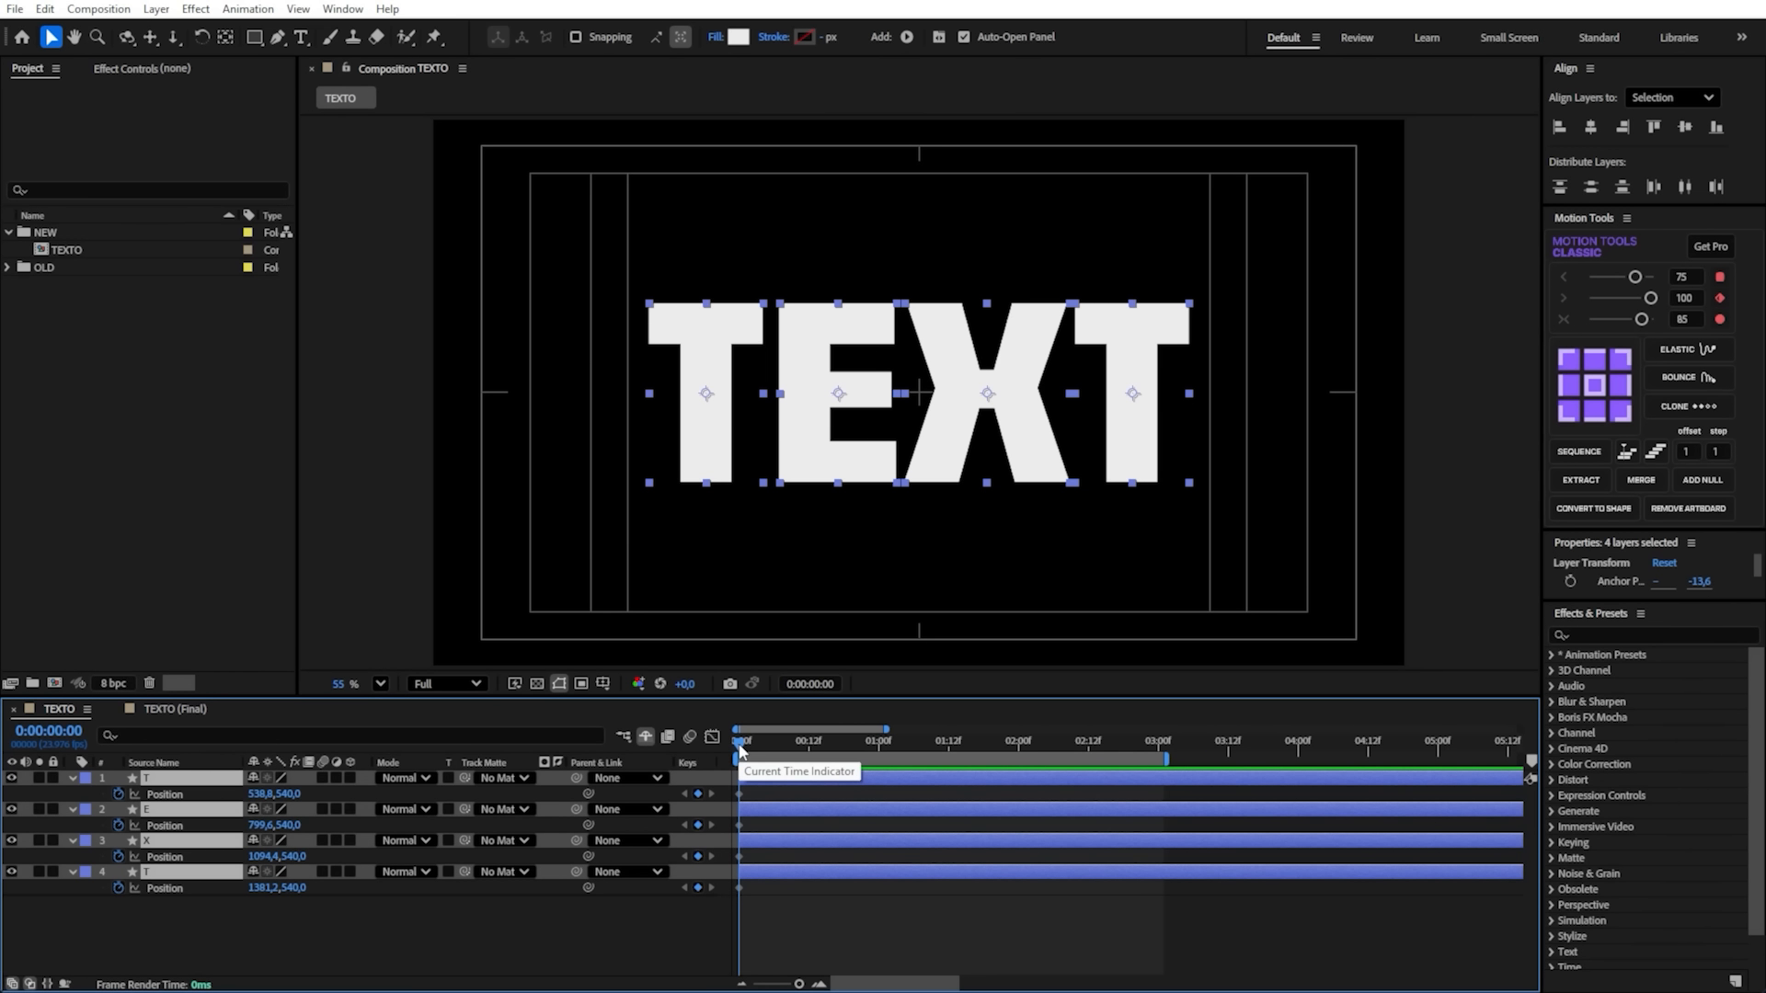
- Keyframe Position on all four letters at 0:00:00:10, moving the word toward the frame's right side with the first T at about 835, 536
key(shift+Page_Down)
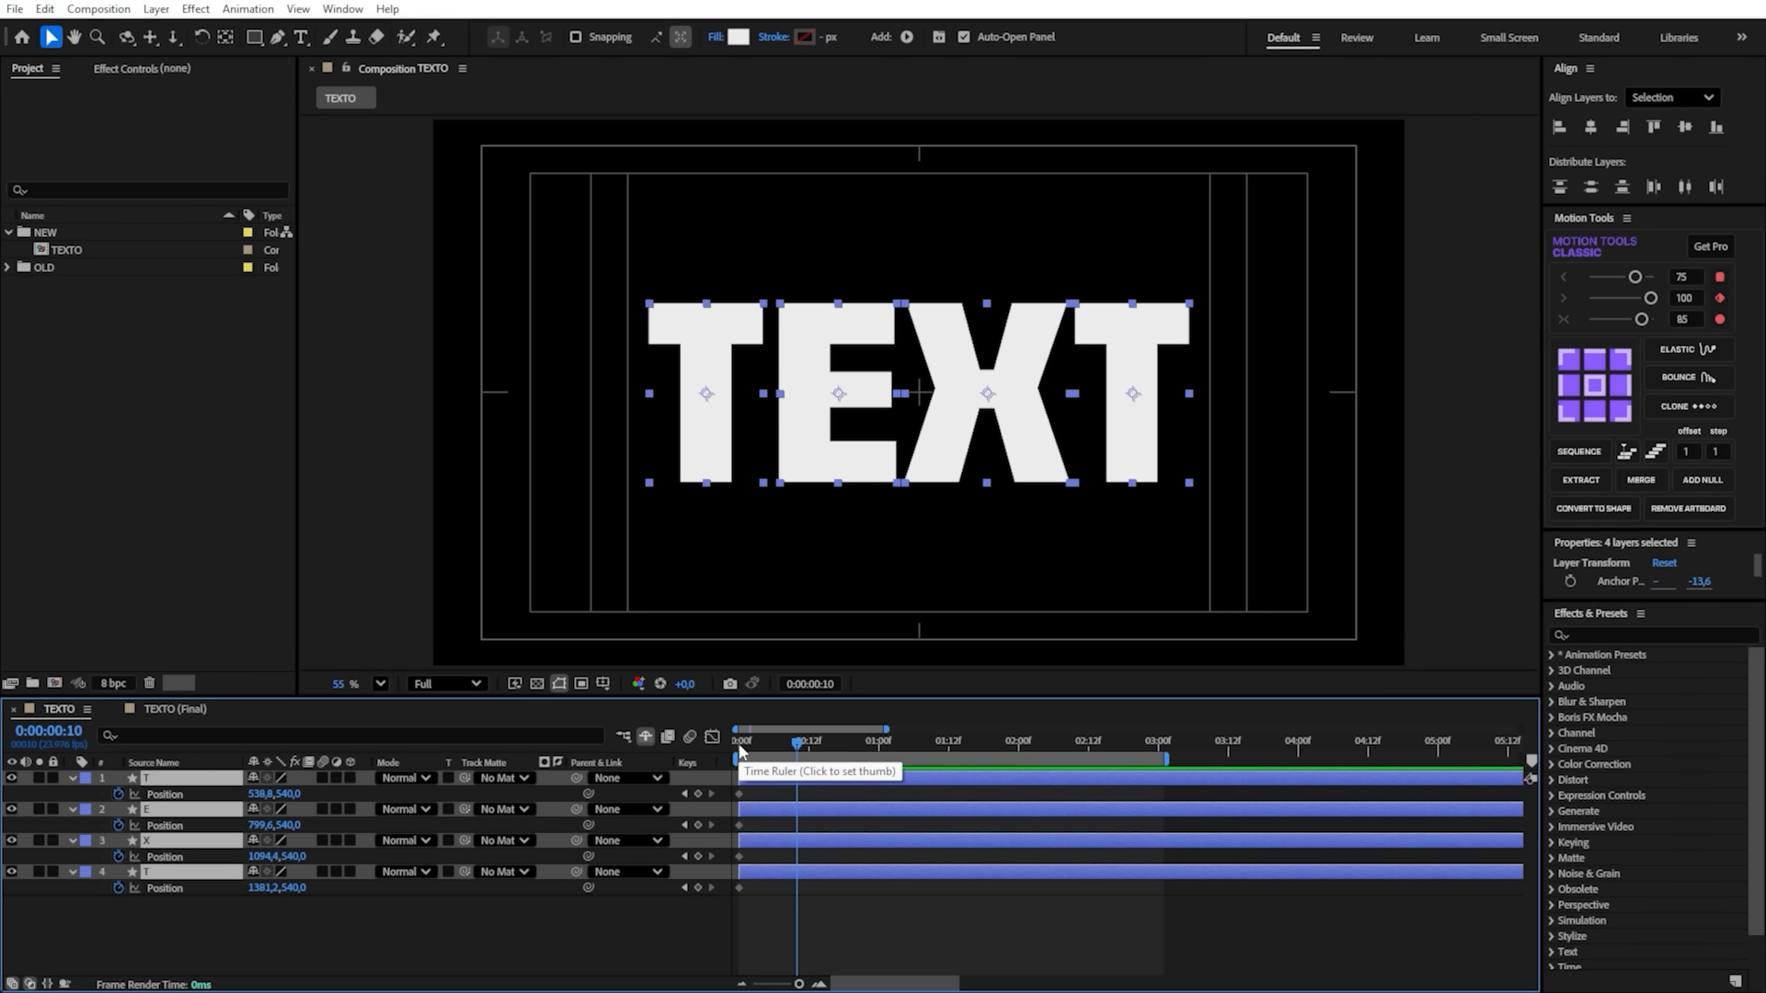
click(697, 794)
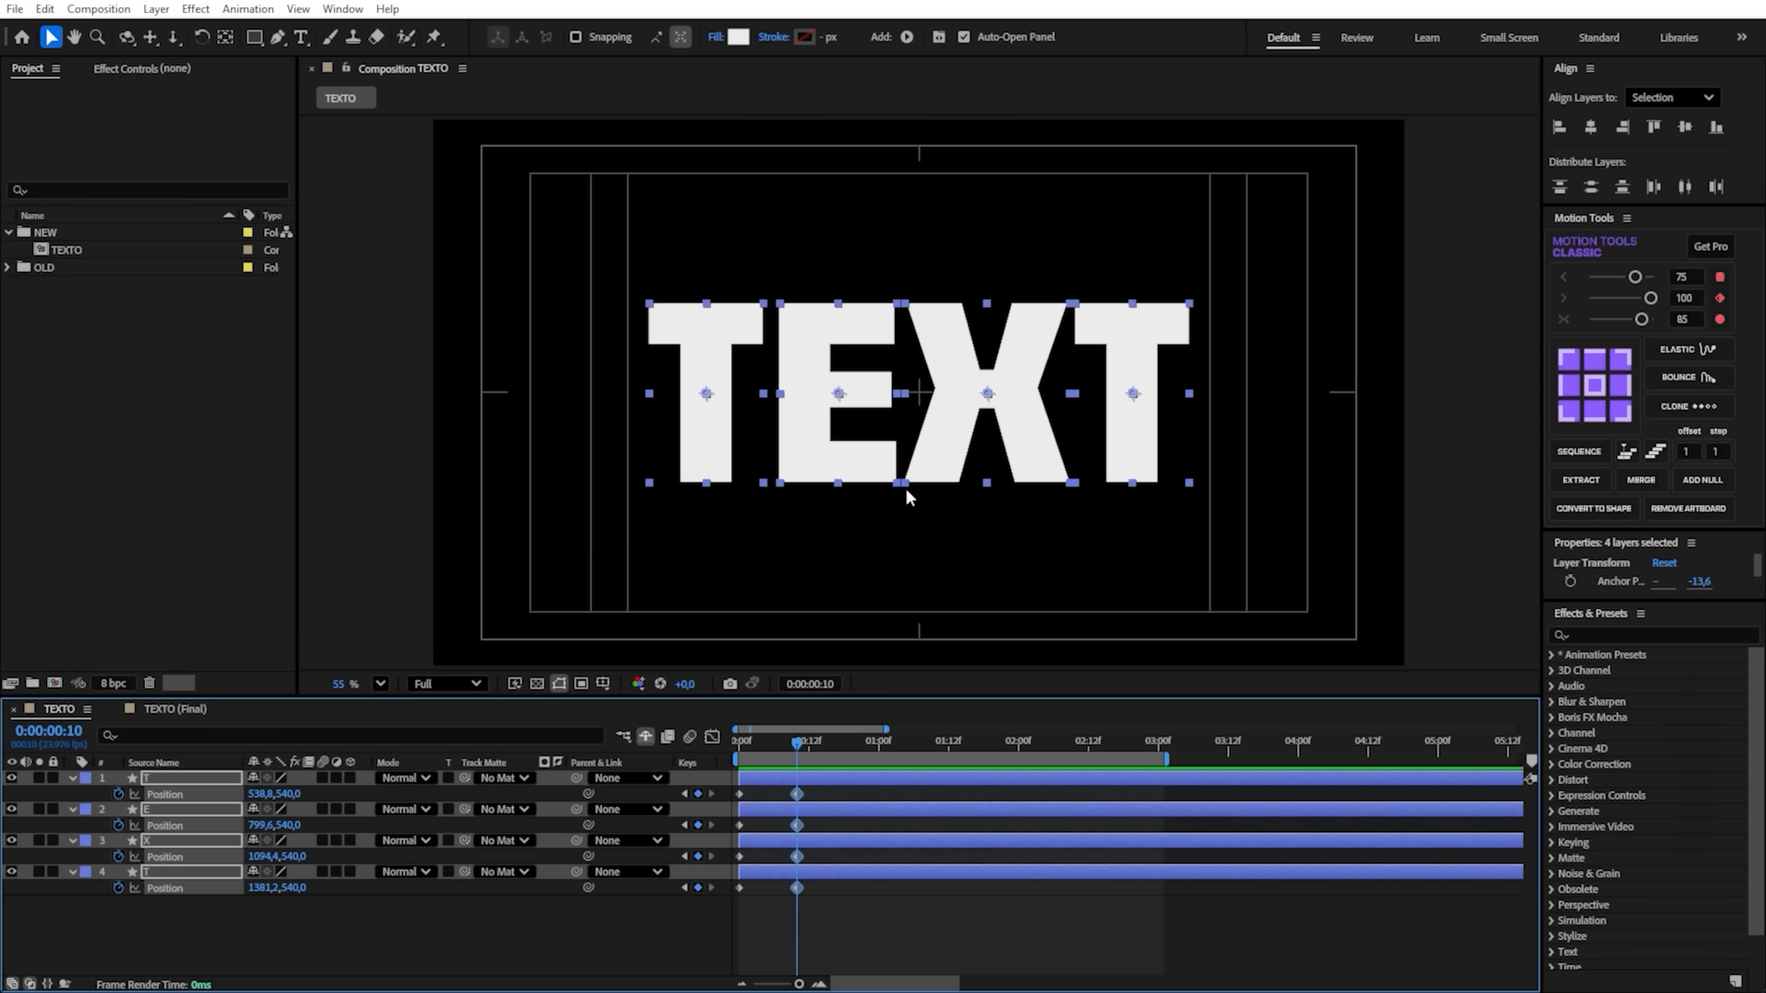
drag(953, 440, 1108, 436)
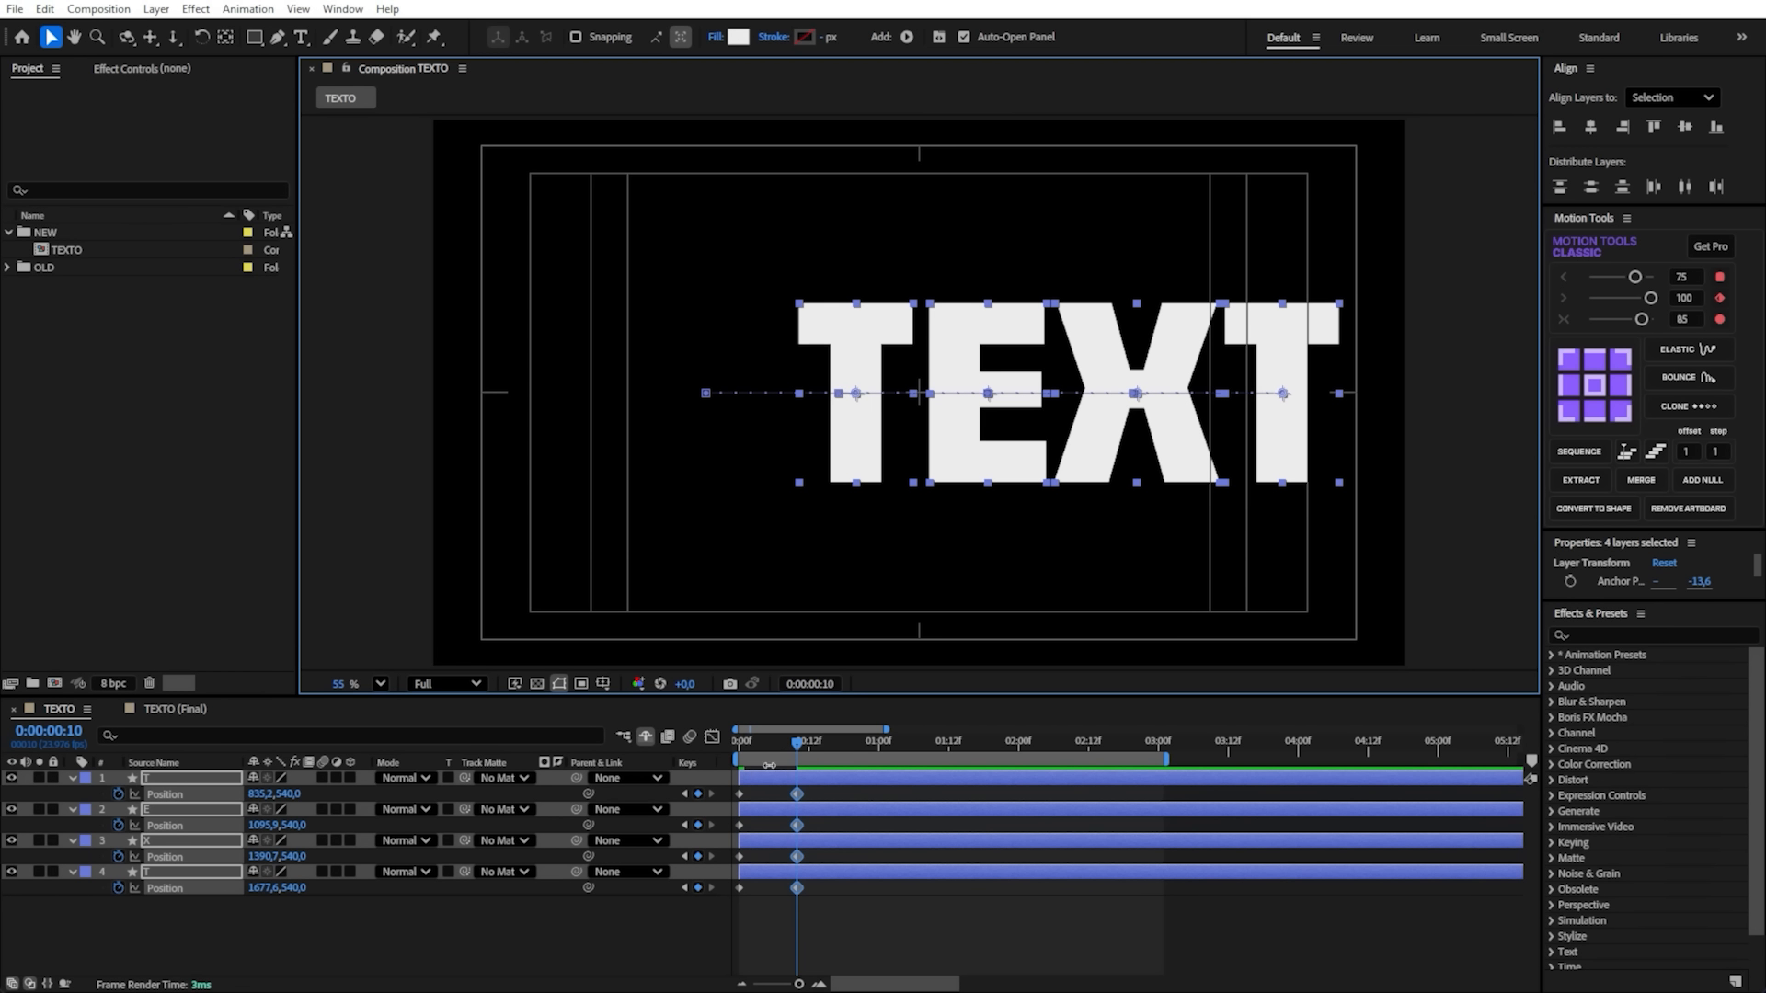
key(Up)
key(Up)
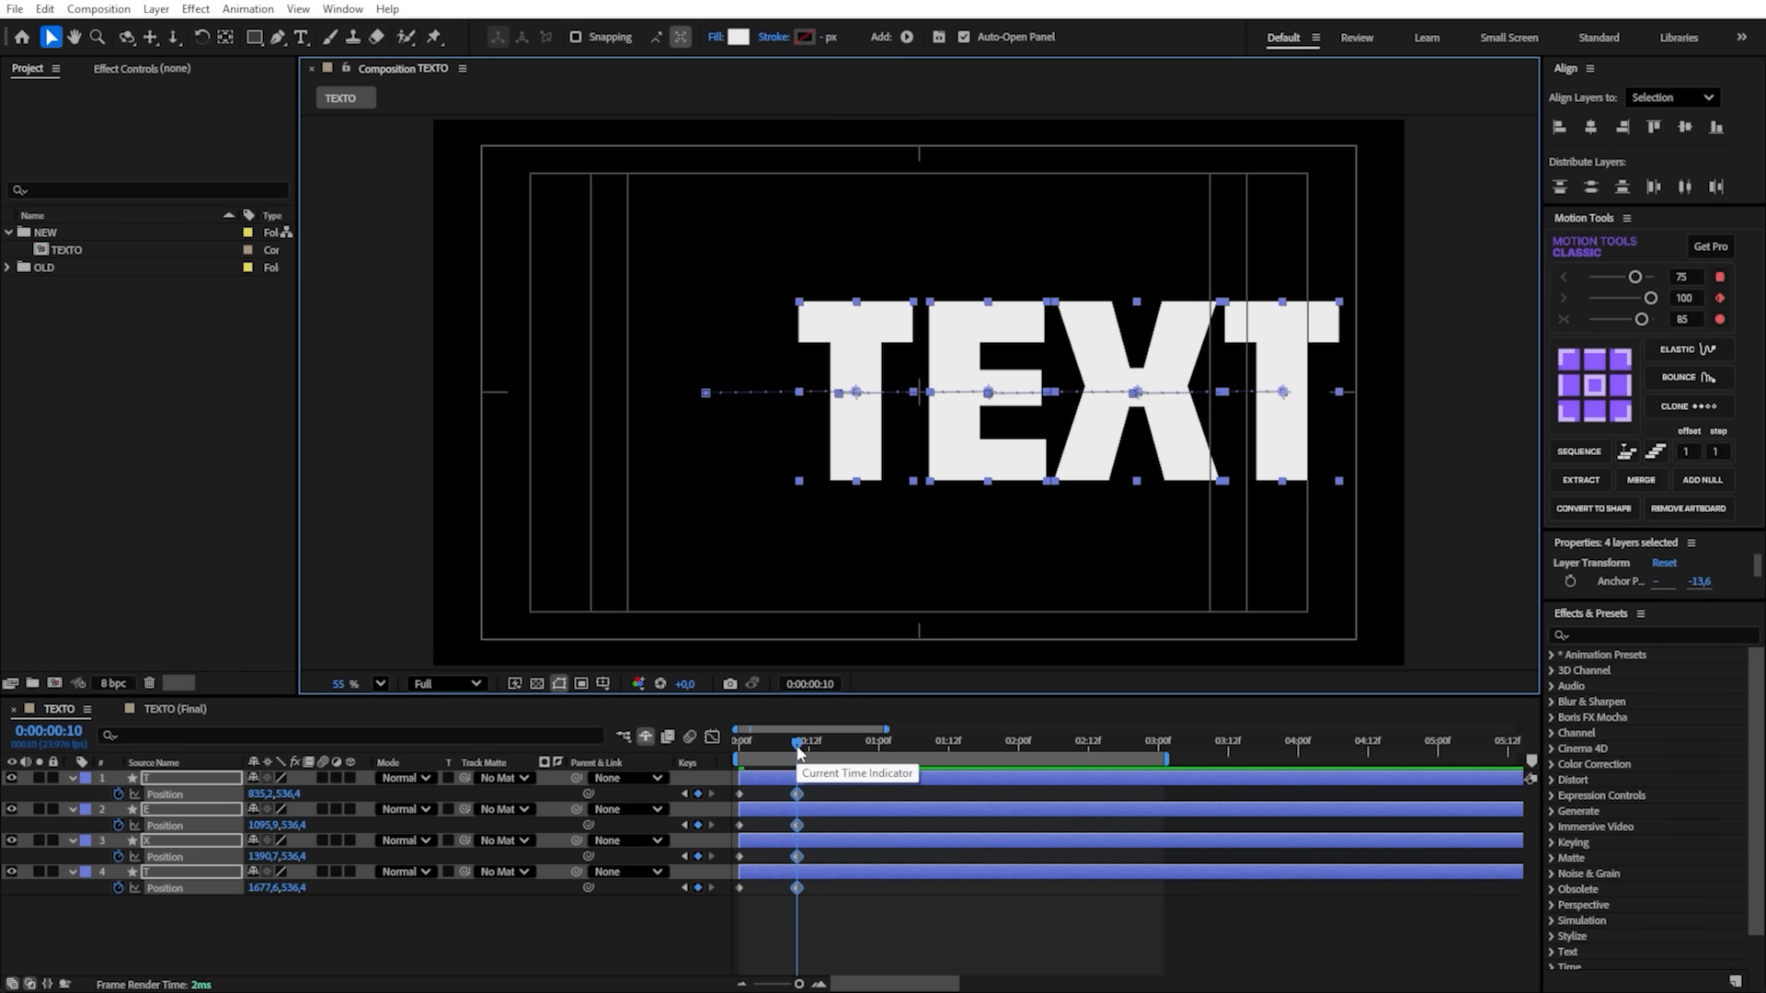
- Keyframe Position on all four letters at 0:00:00:20, moving the word toward the frame's left side with the first T at about 242, 536
drag(799, 752, 855, 753)
click(698, 791)
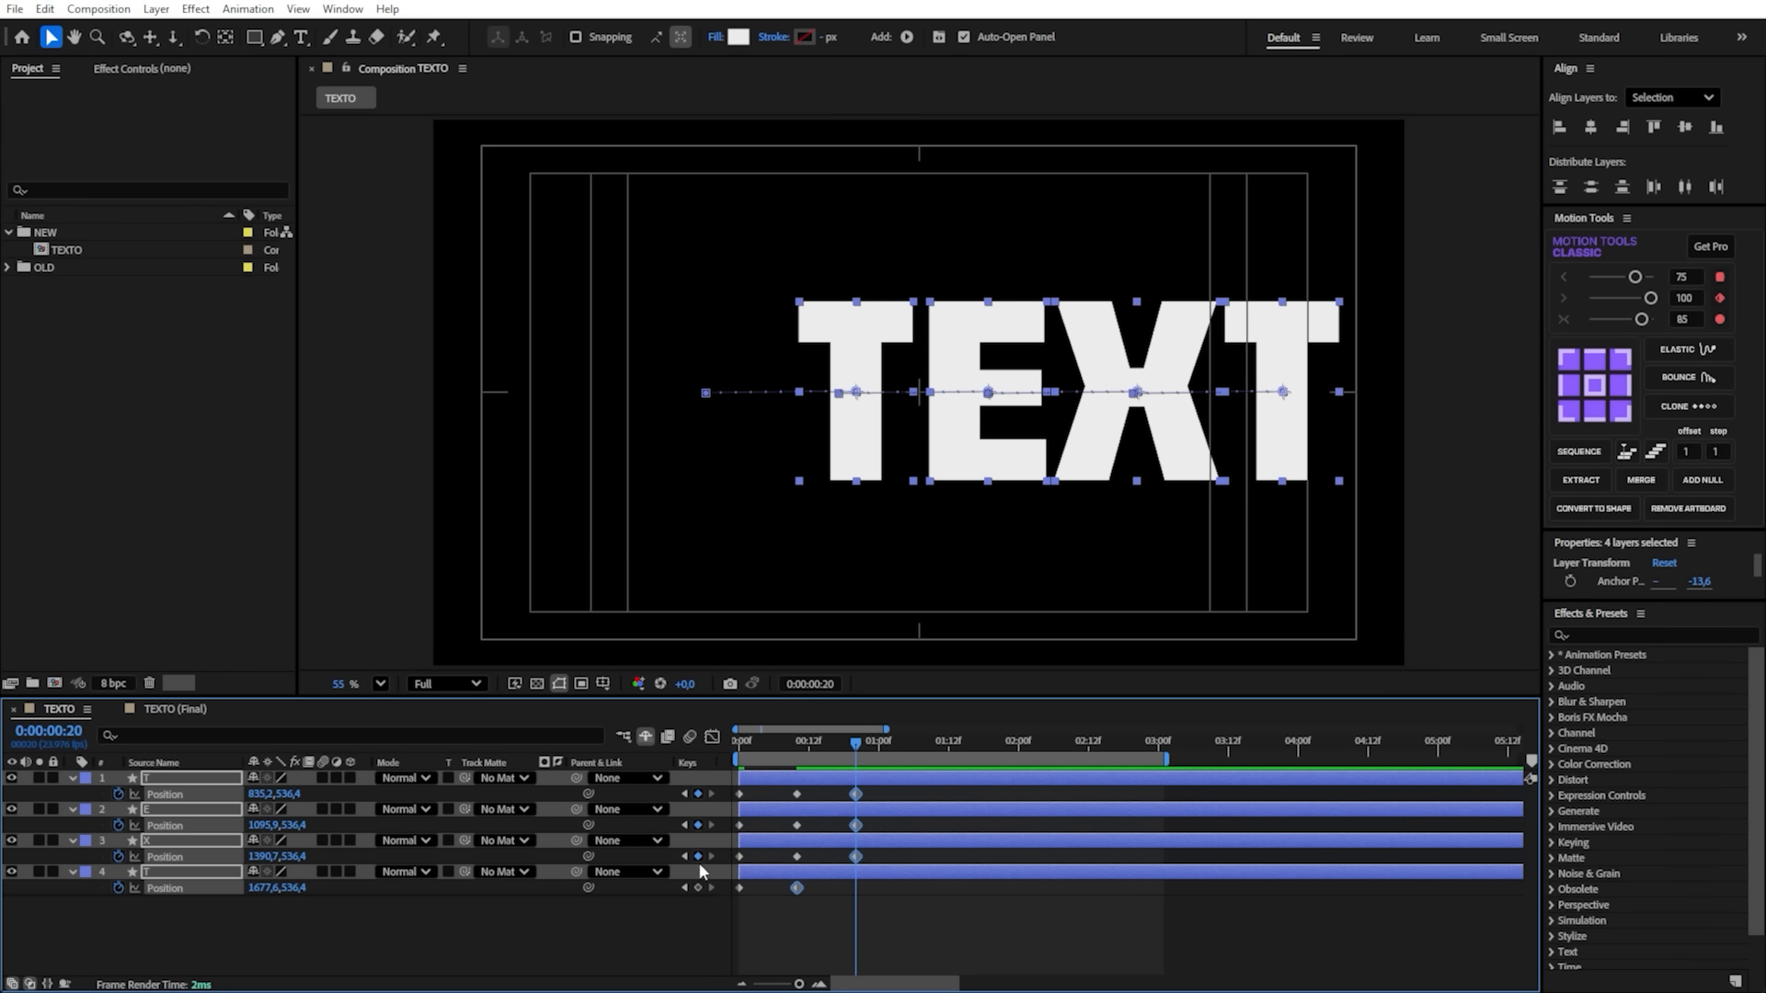
drag(1145, 409, 839, 404)
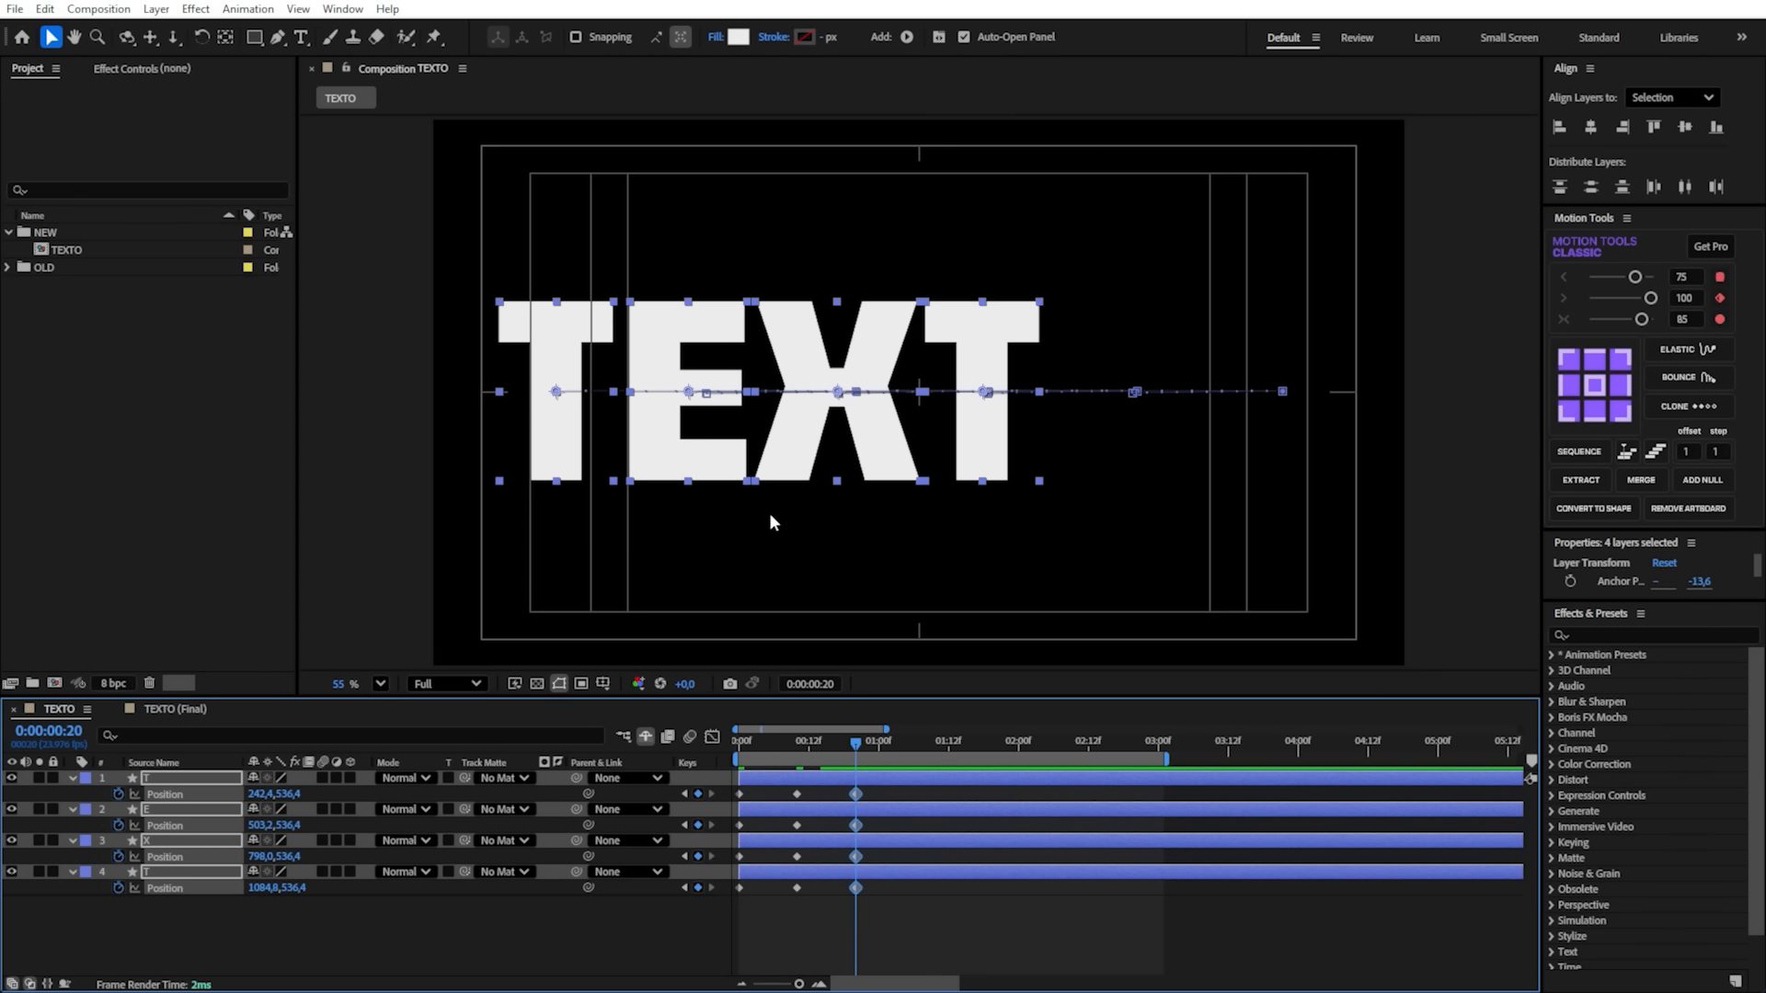
- Keyframe Position on all four letters at 0:00:01:16, moving the word toward the frame's right side with the first T at about 835, 536
key(shift+Page_Down)
key(shift+Page_Down)
drag(825, 422, 1116, 443)
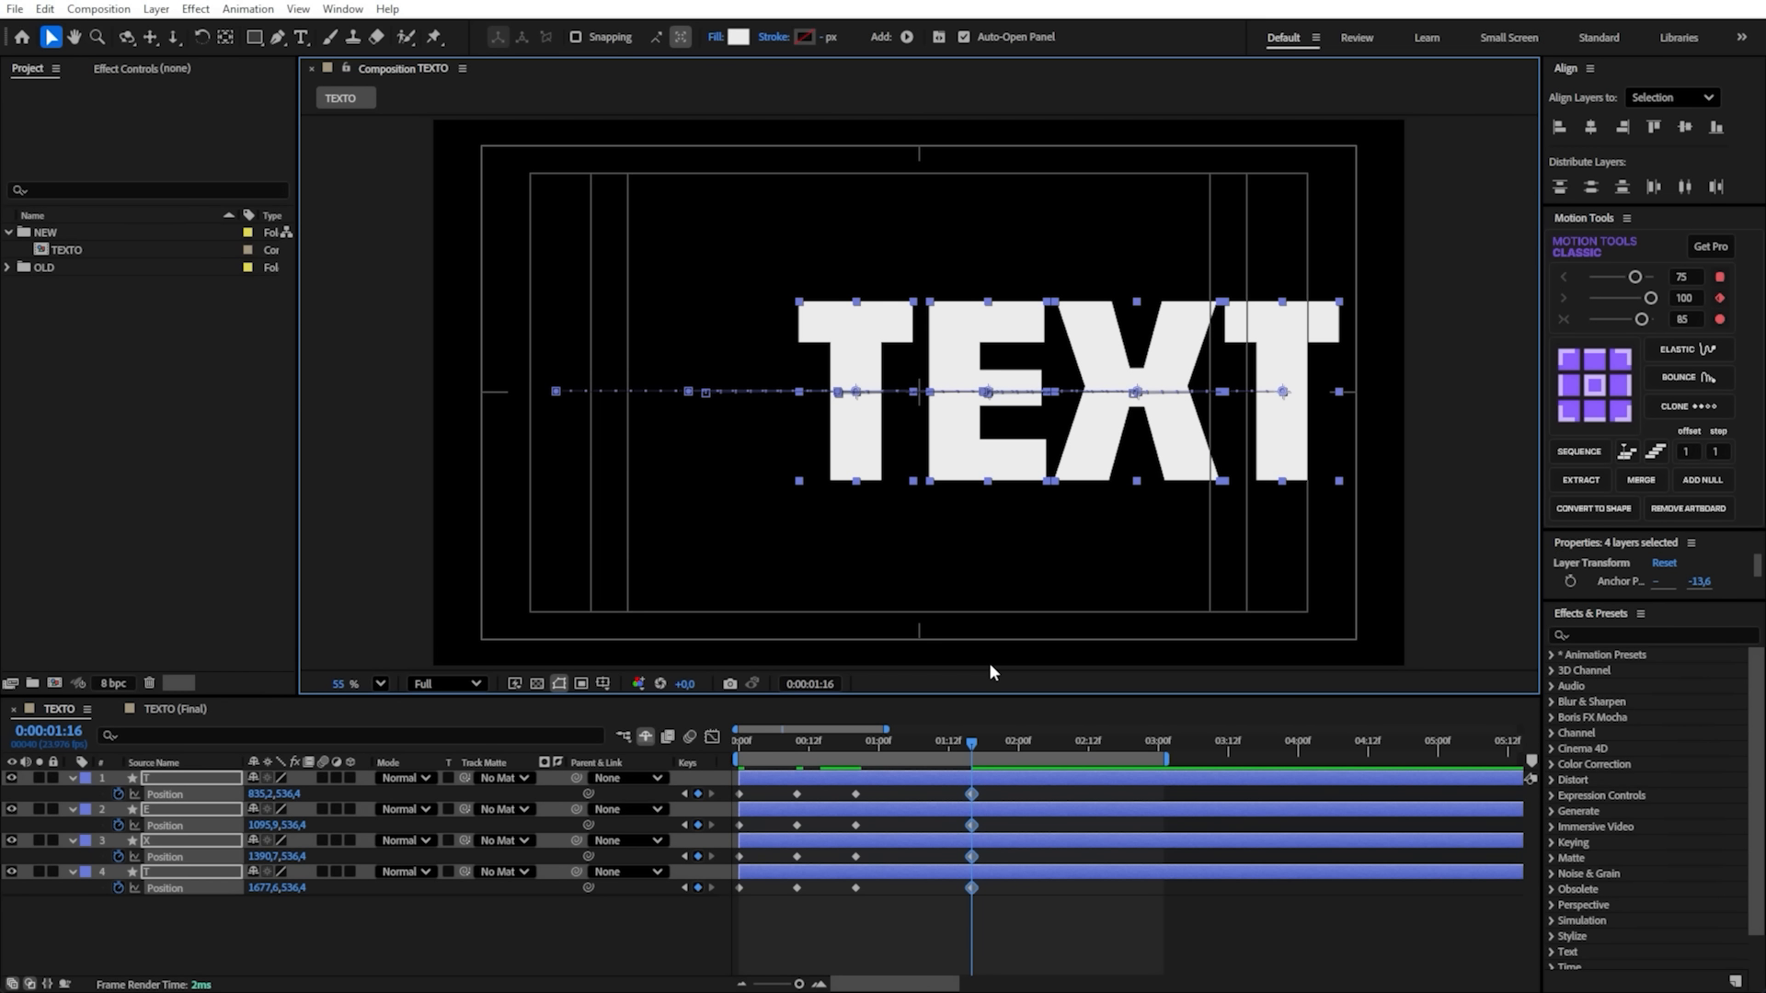
- Keyframe Position on all four letters at 0:00:02:02, moving the word back toward the frame's left side with the first T at about 242, 536
key(space)
drag(698, 794, 698, 888)
drag(1167, 423, 869, 419)
- Keyframe Position on all four letters at 0:00:02:12, moving the word near the frame's centre with the first T at about 573, 536
key(shift+Page_Down)
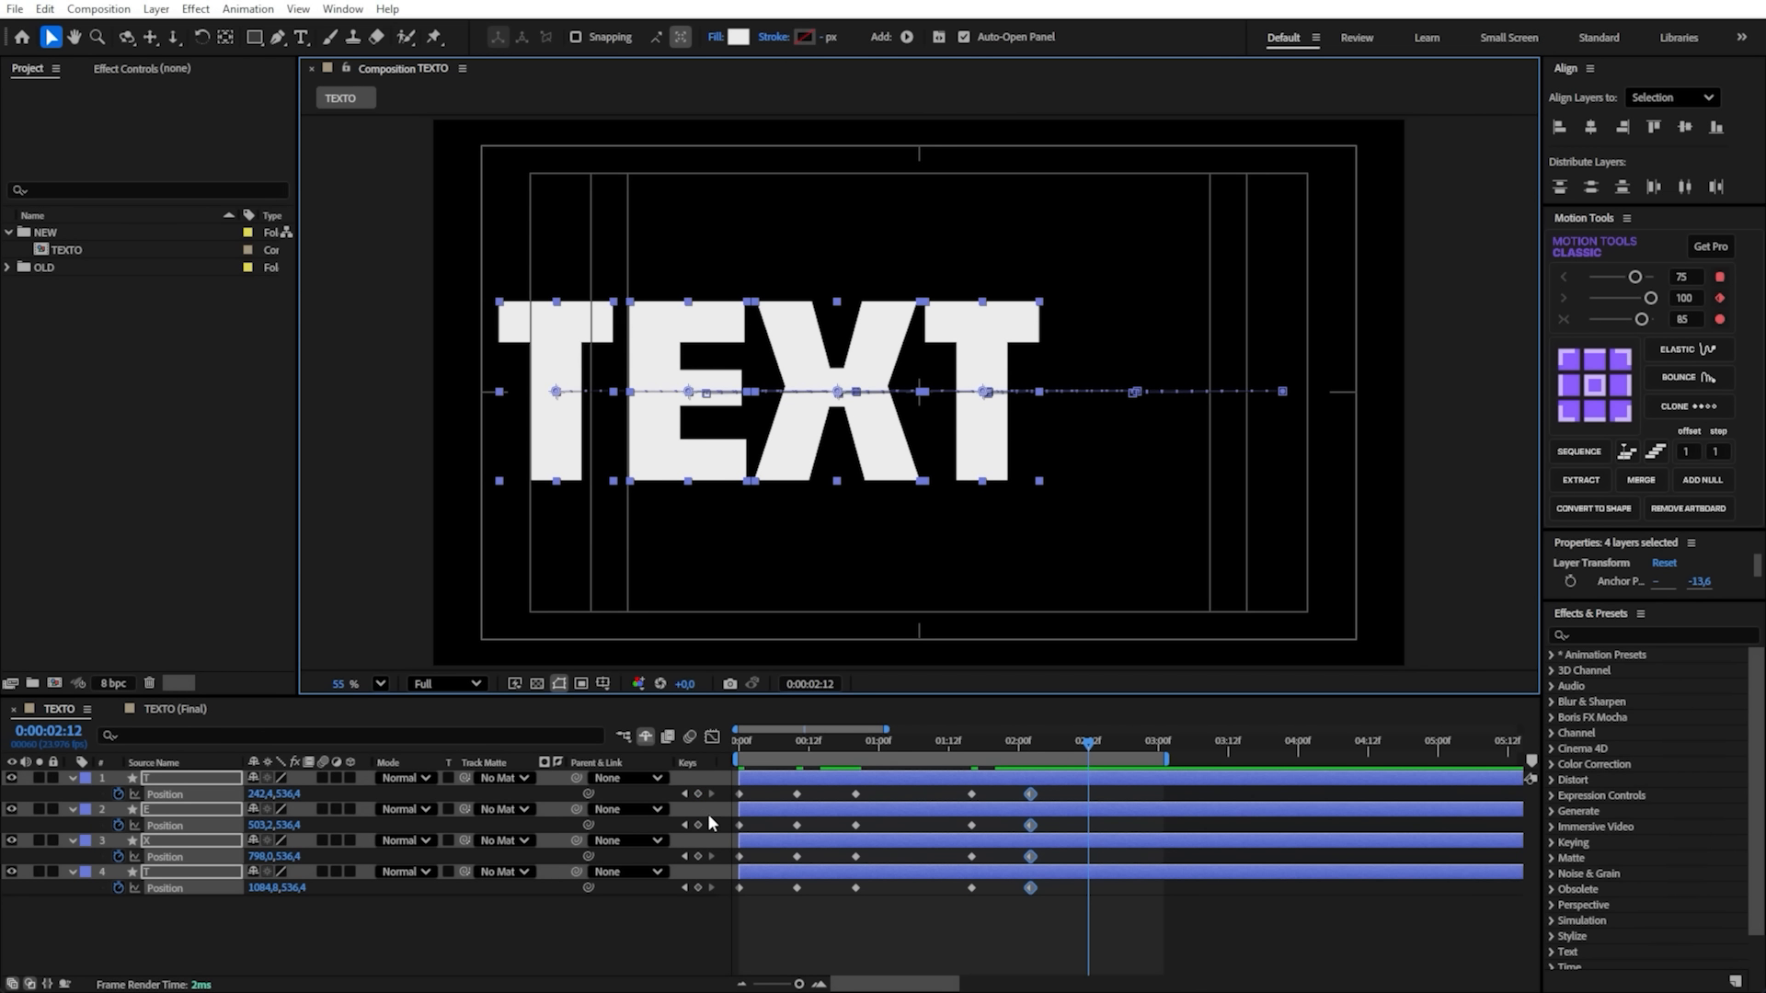
drag(698, 794, 698, 888)
mouse_move(1081, 743)
mouse_down()
mouse_move(1056, 739)
mouse_move(1096, 744)
mouse_up()
drag(981, 421, 1148, 421)
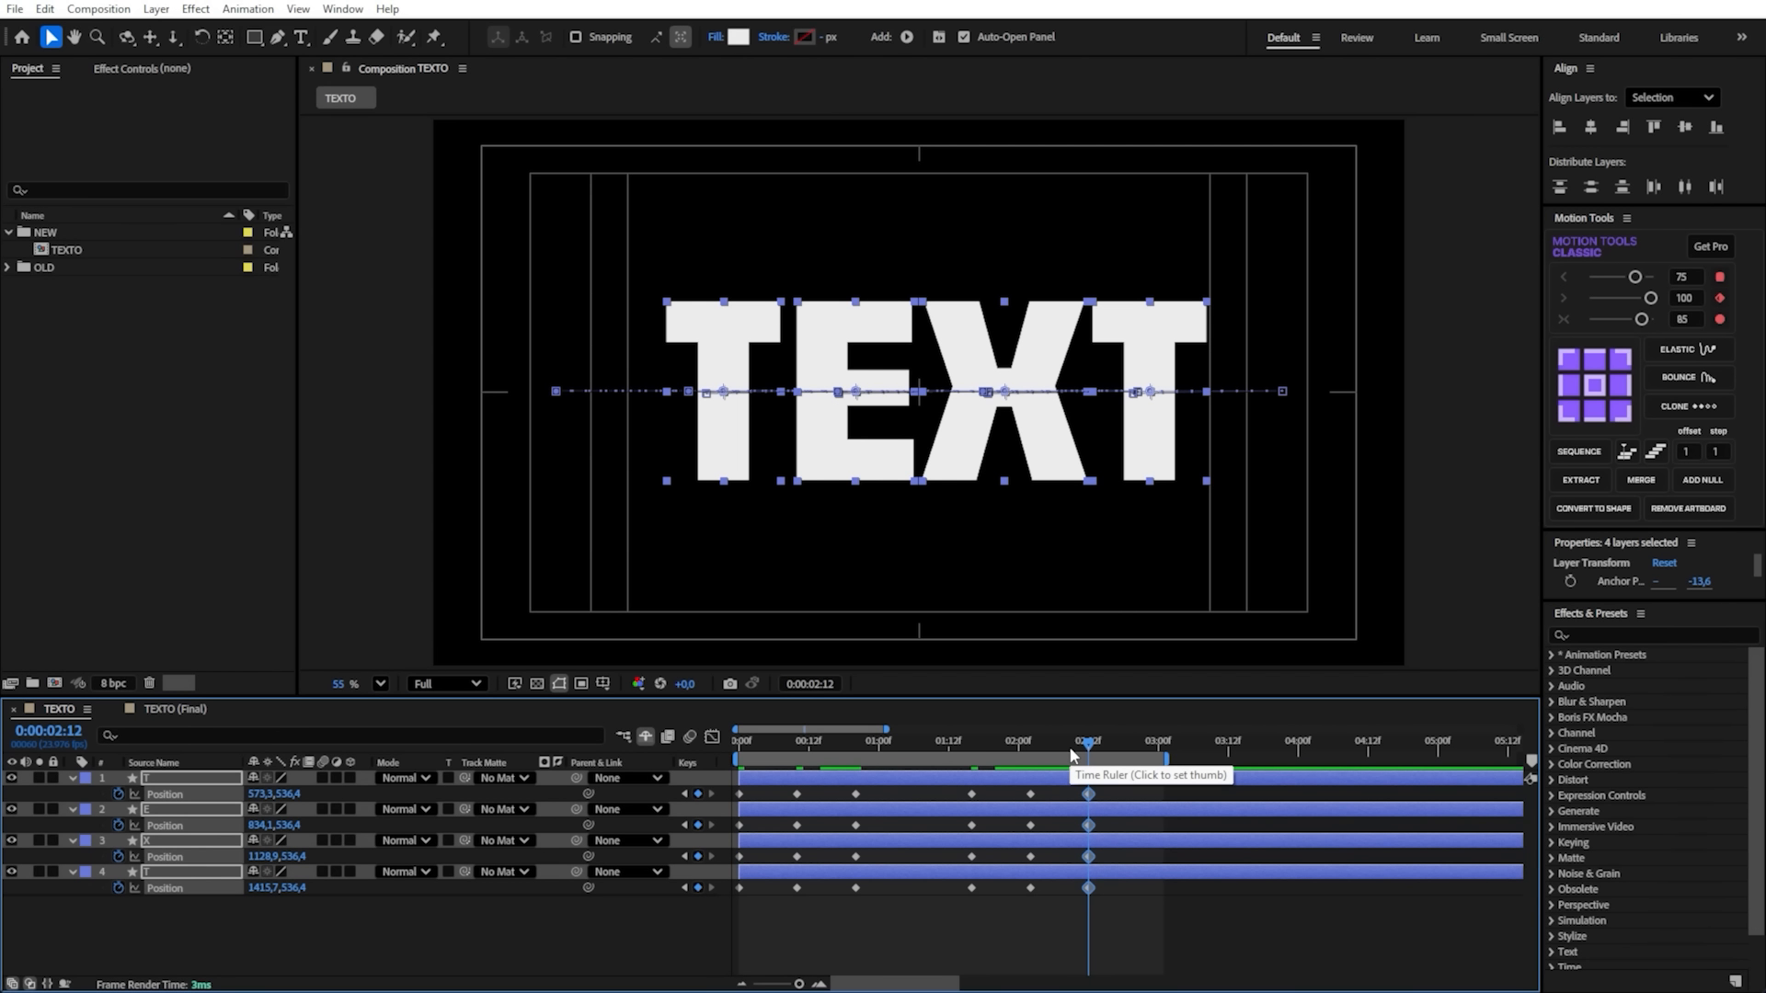
- Apply Easy Ease to all Position keyframes of the four letter layers
mouse_move(1076, 755)
mouse_down()
mouse_move(769, 741)
mouse_move(992, 754)
mouse_move(671, 758)
mouse_move(1080, 765)
mouse_up()
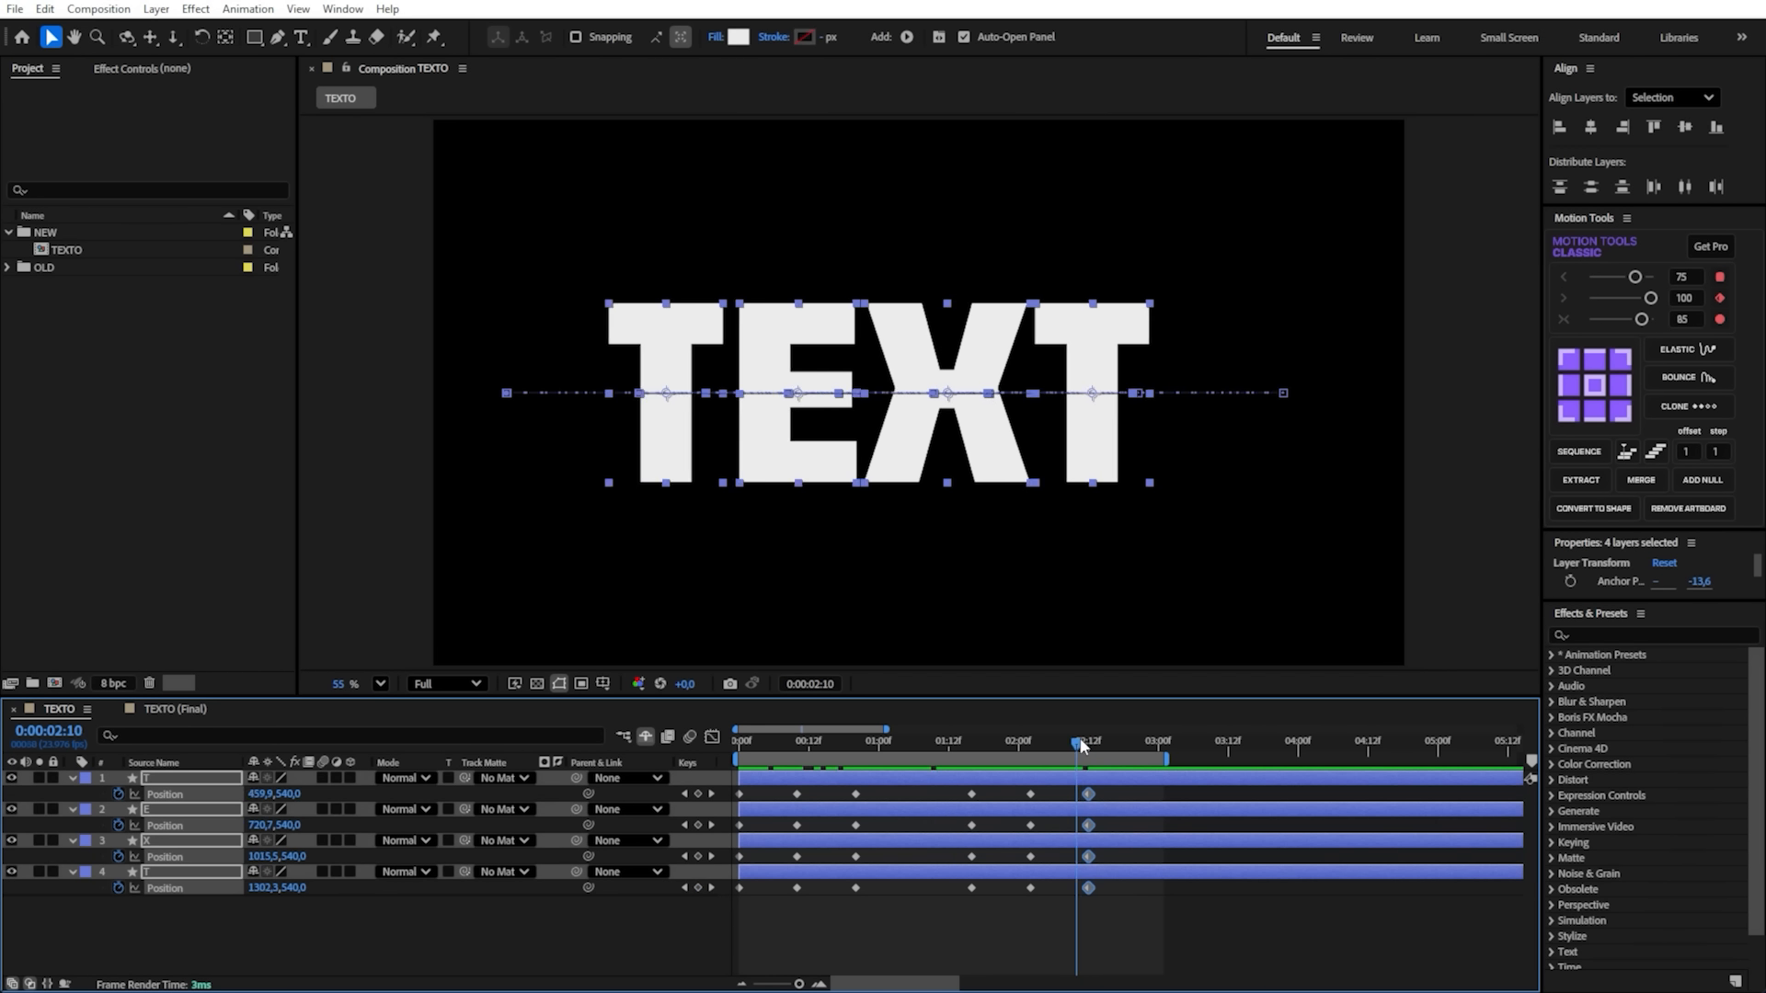
drag(1080, 743, 579, 931)
drag(1146, 785, 680, 922)
key(F9)
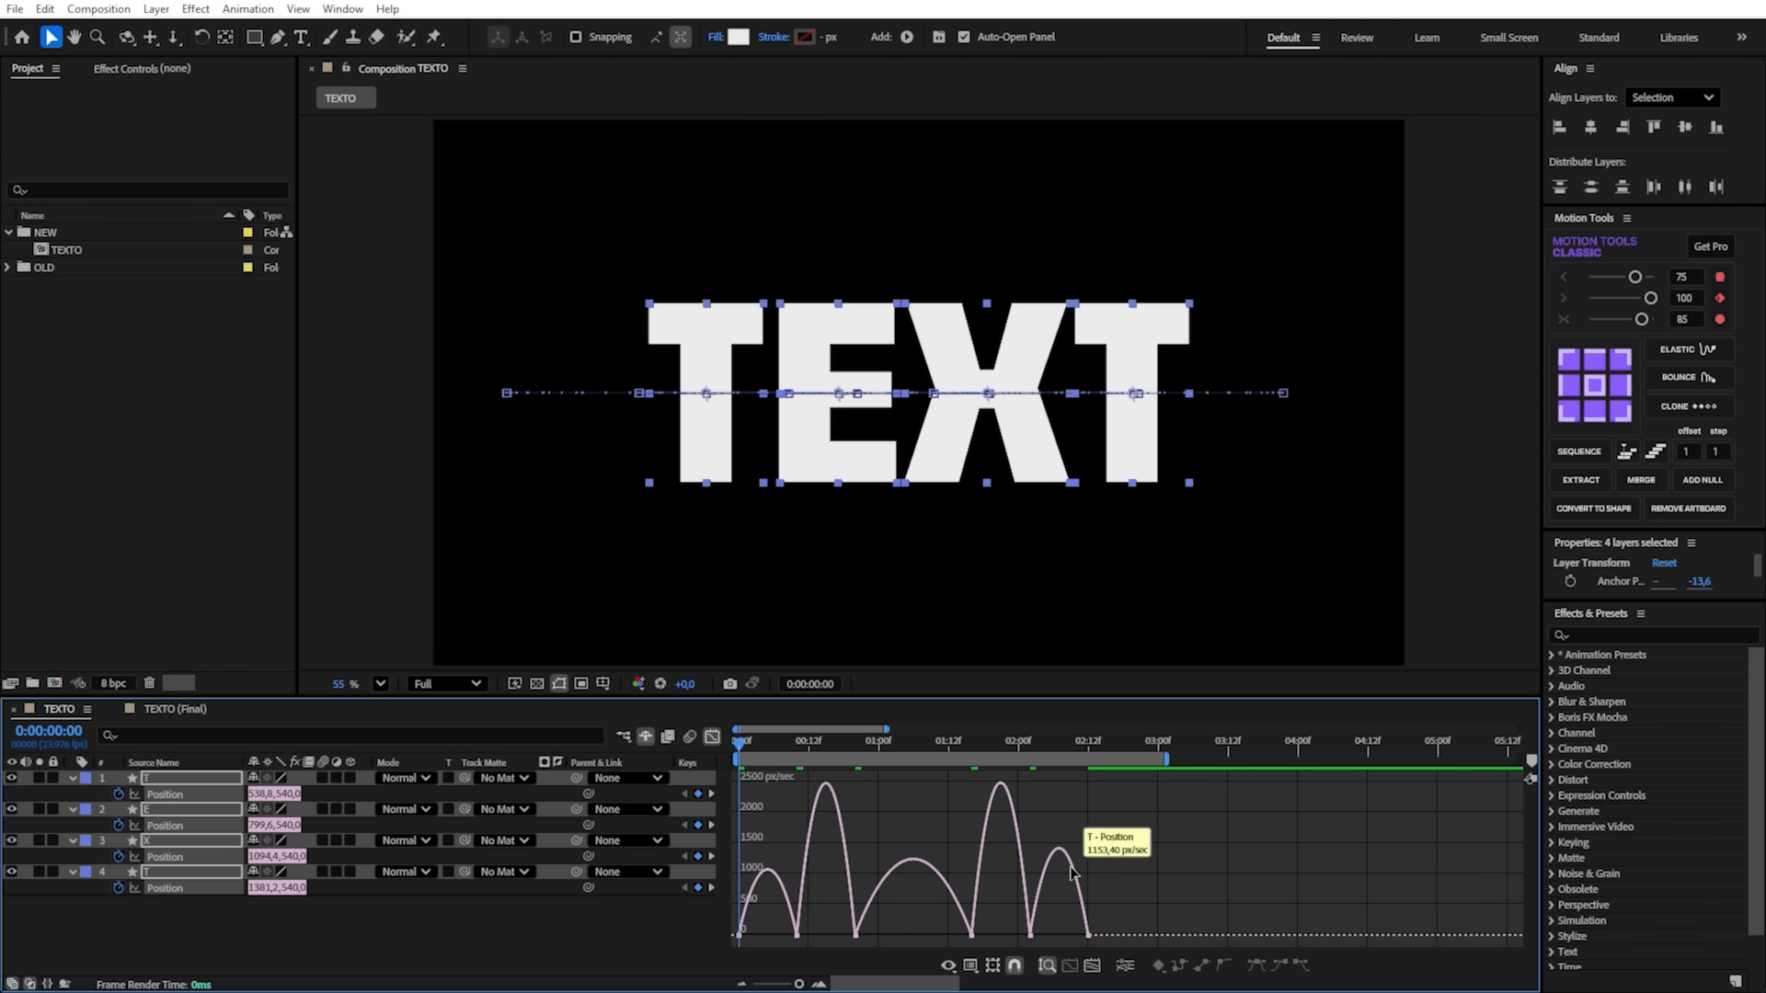
- Stretch the easing handles of all Position keyframes in the Graph Editor into sharp speed peaks and preview the motion
click(712, 737)
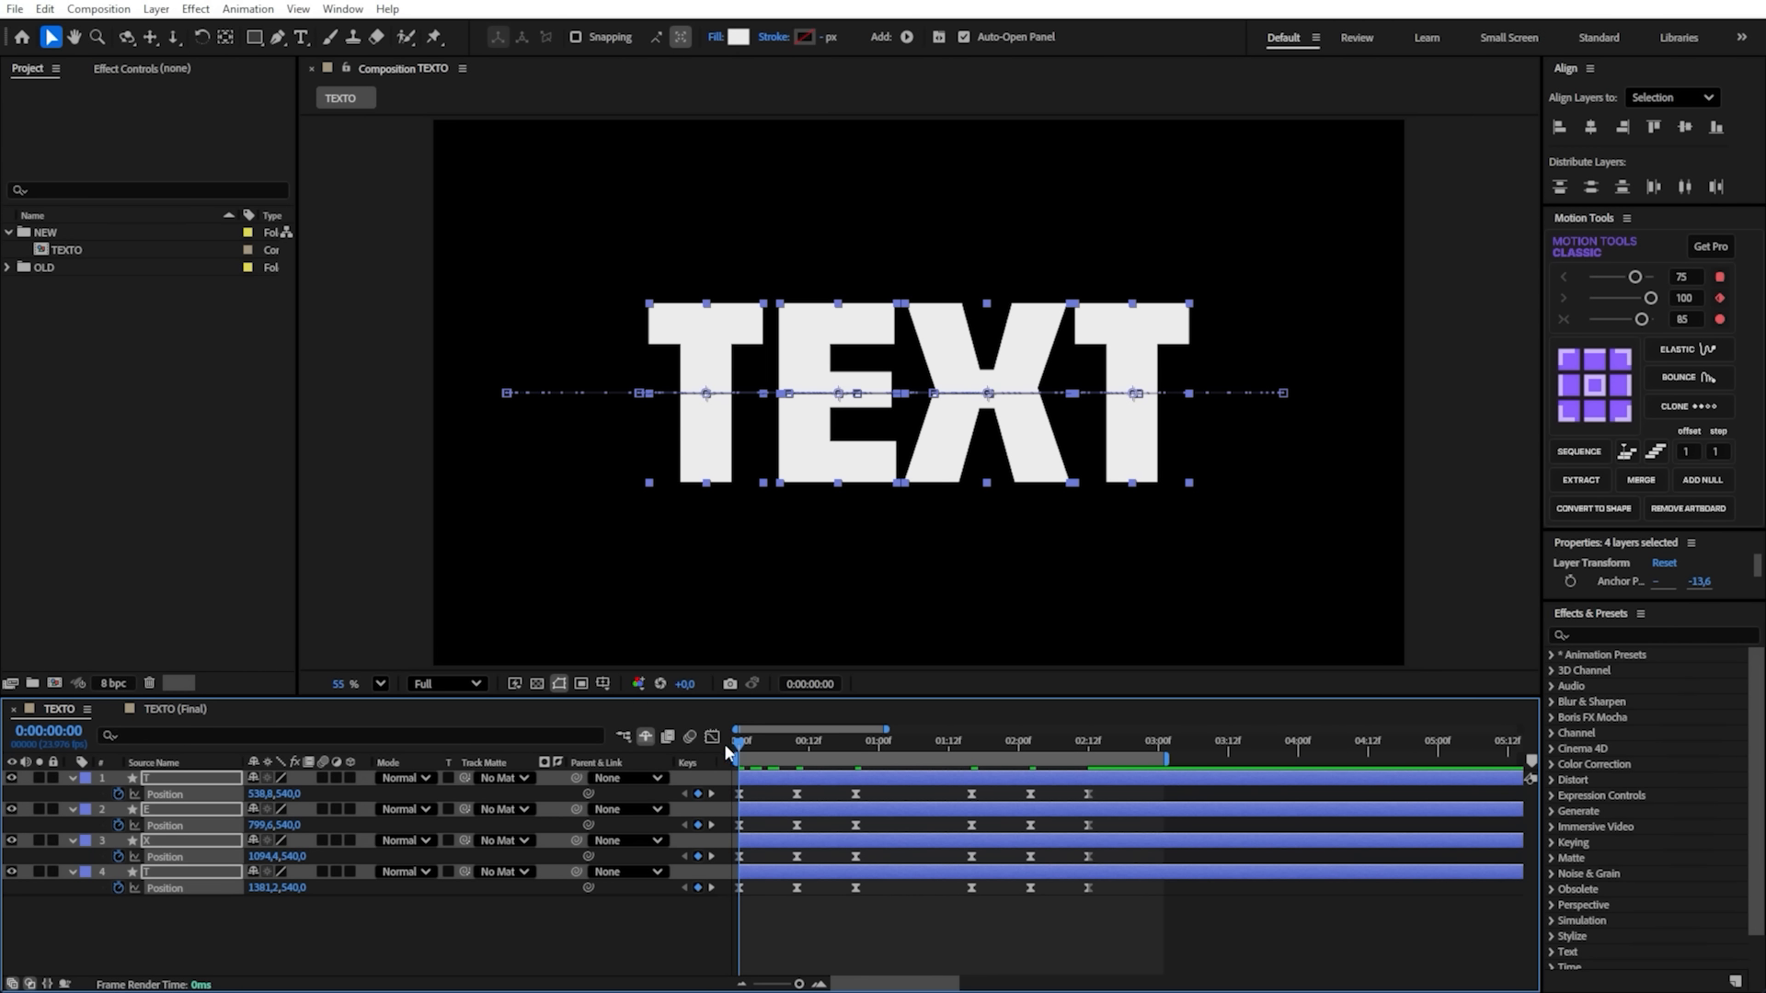
drag(1110, 790, 690, 915)
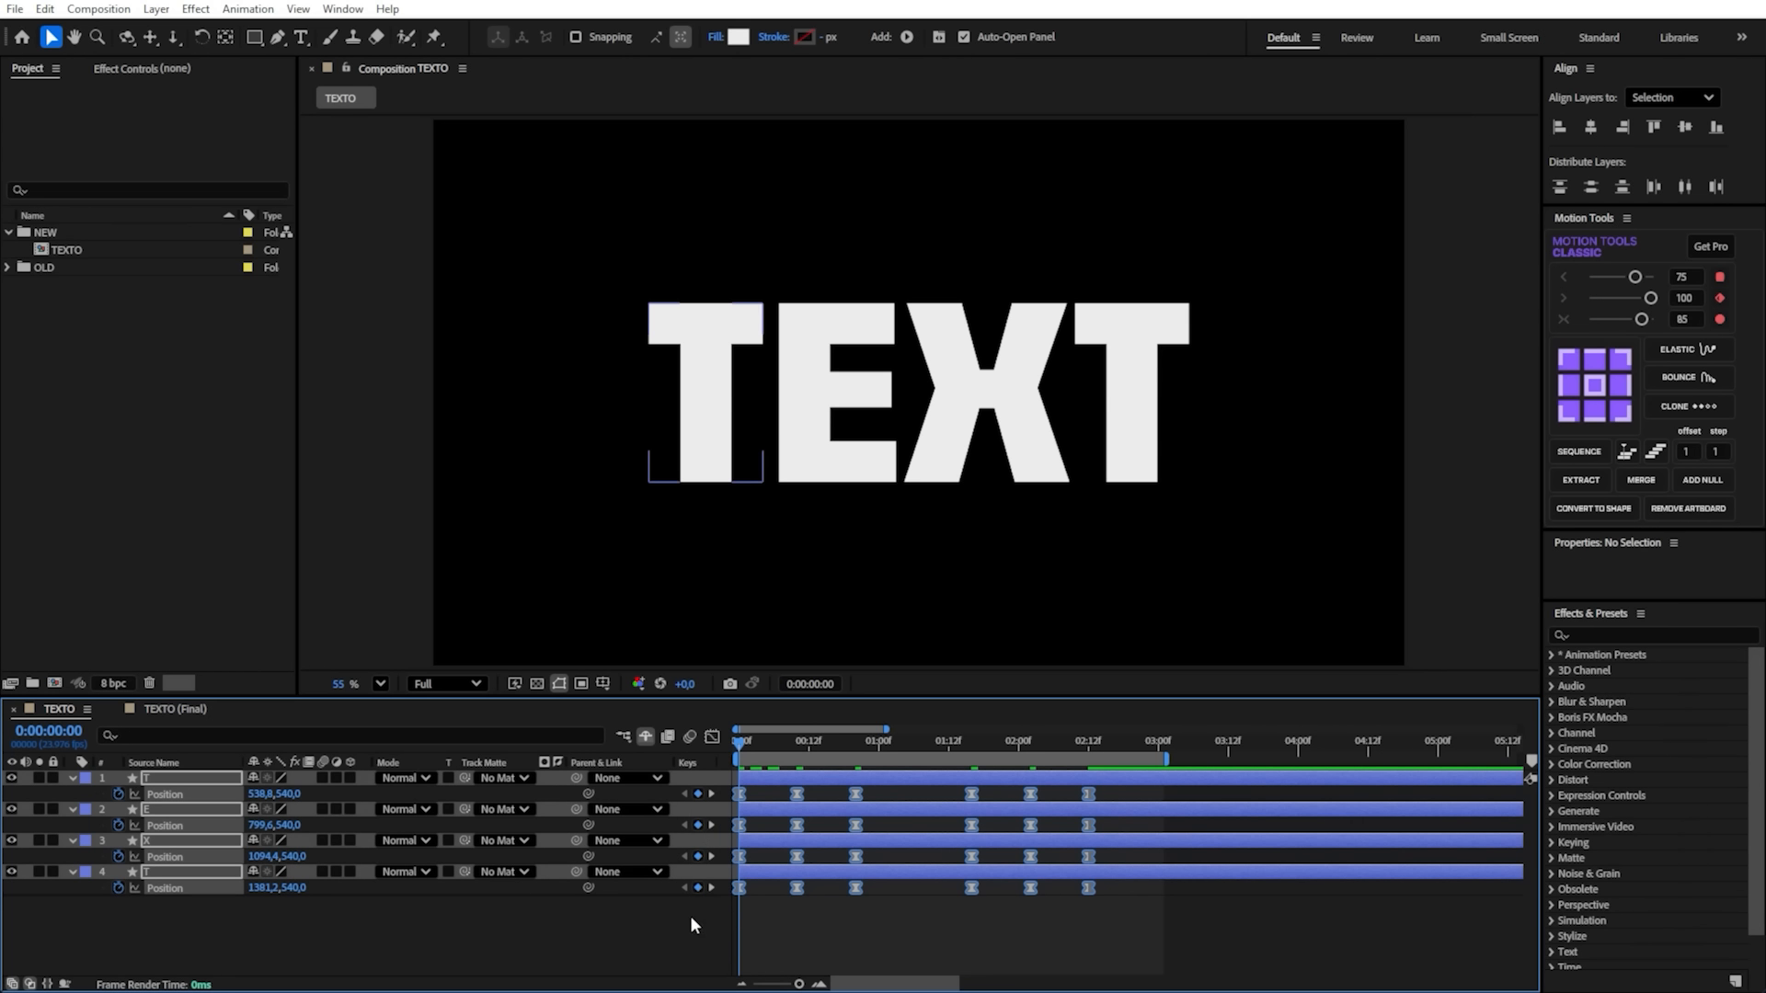
click(712, 737)
drag(681, 944, 762, 935)
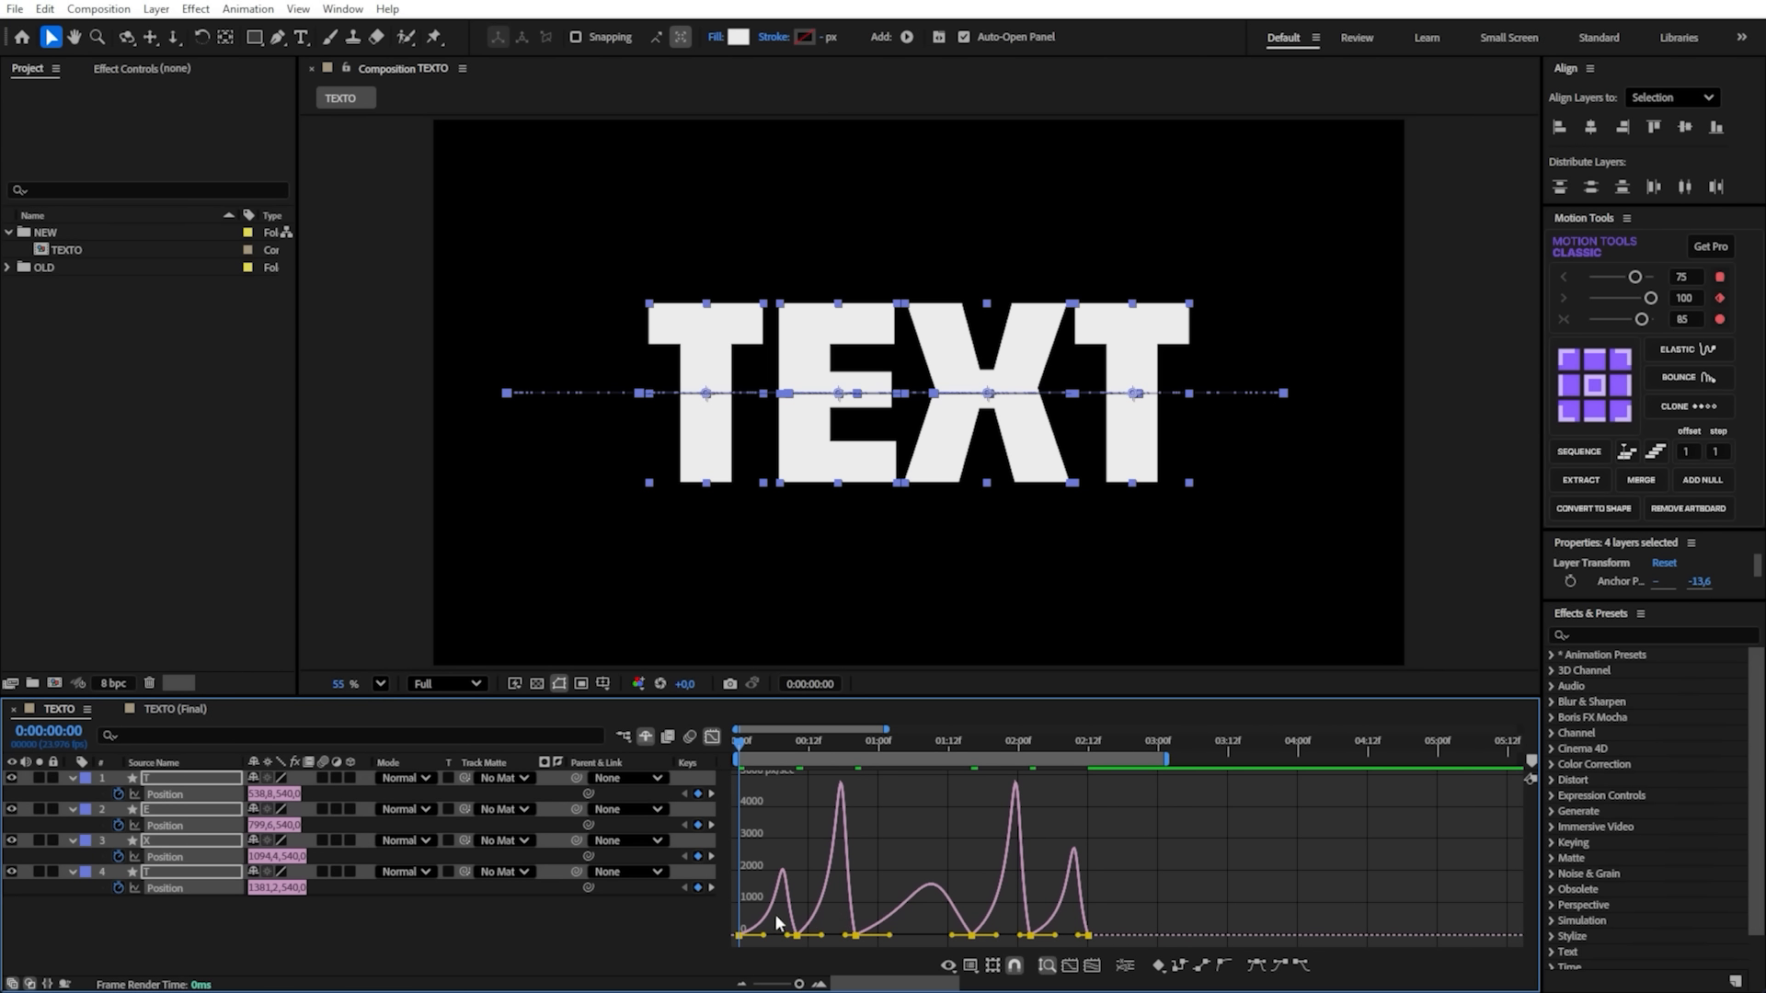
drag(787, 936, 772, 936)
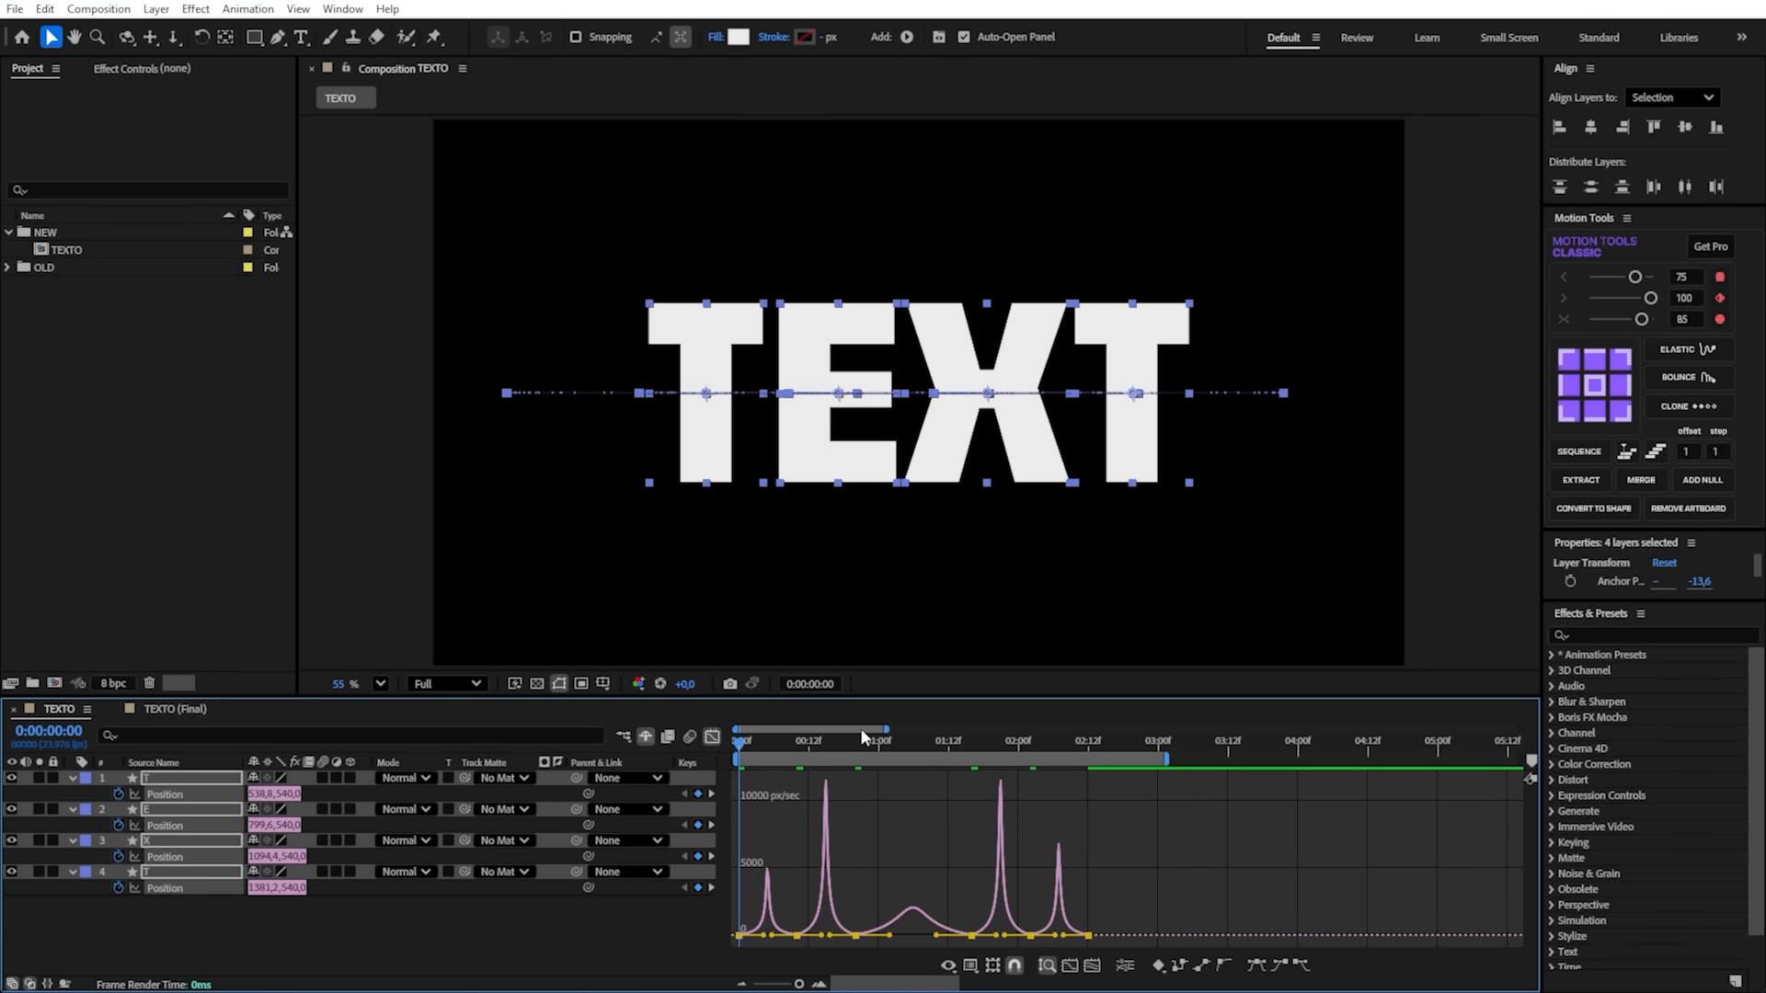
drag(861, 737, 739, 756)
key(space)
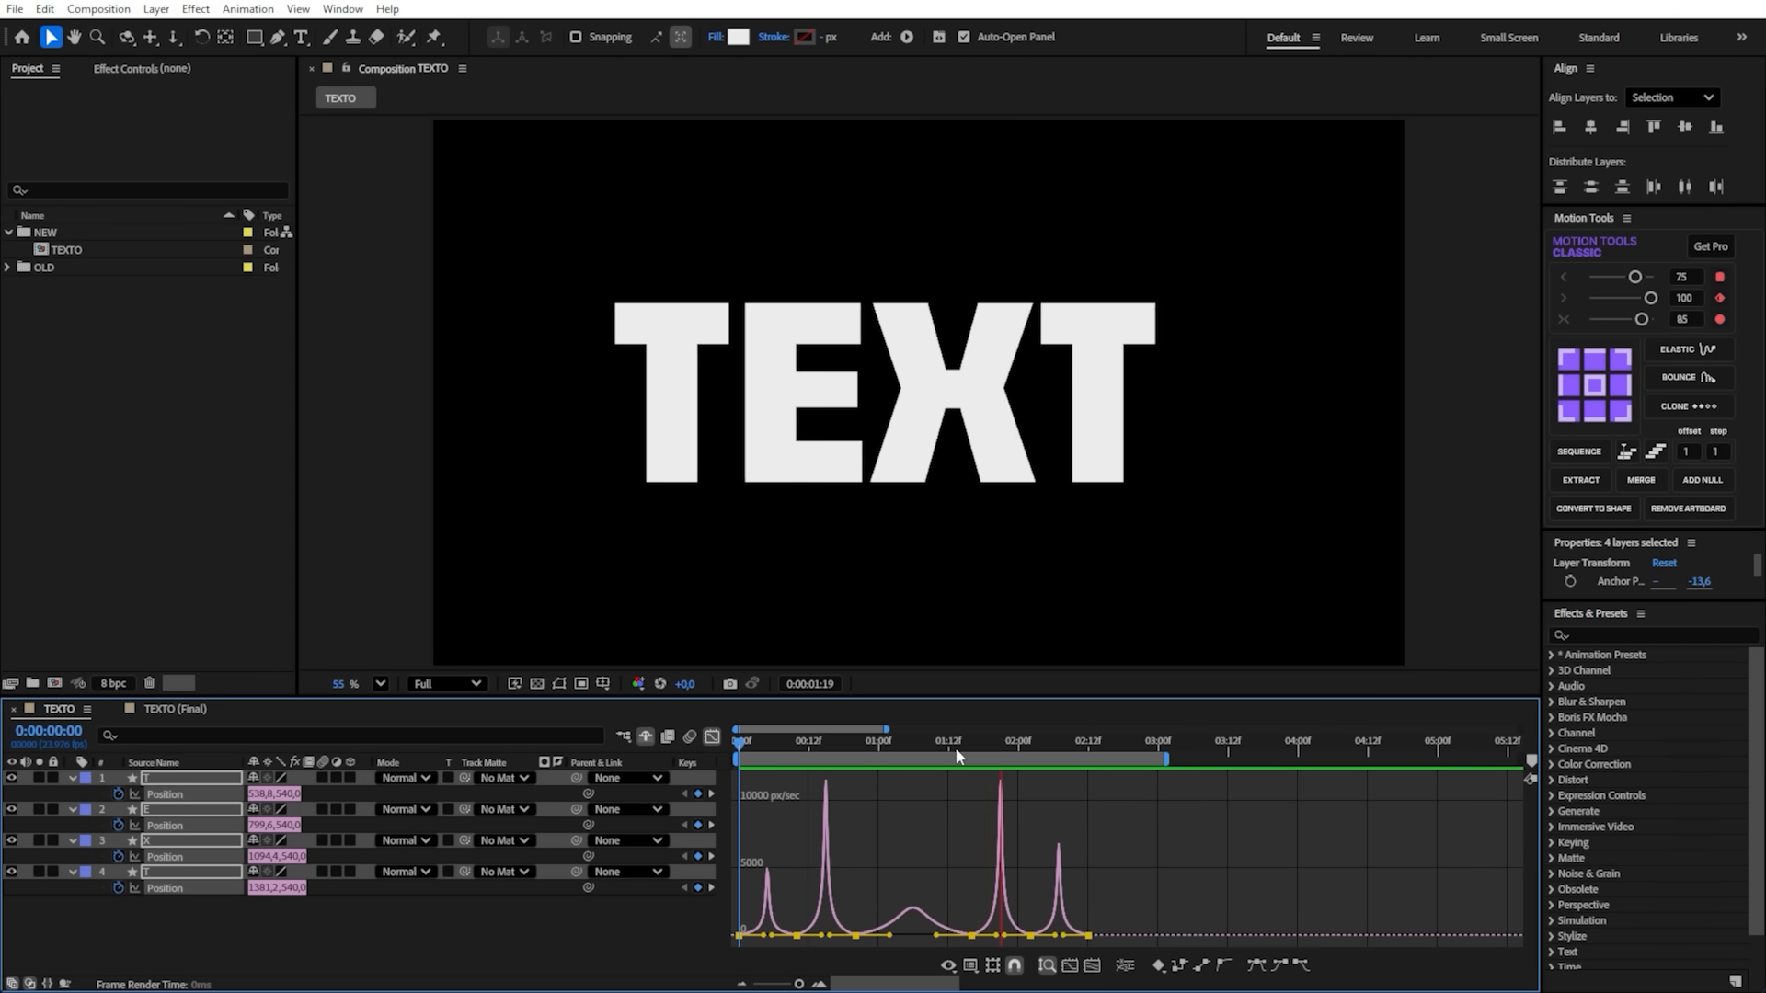
drag(1017, 739, 744, 742)
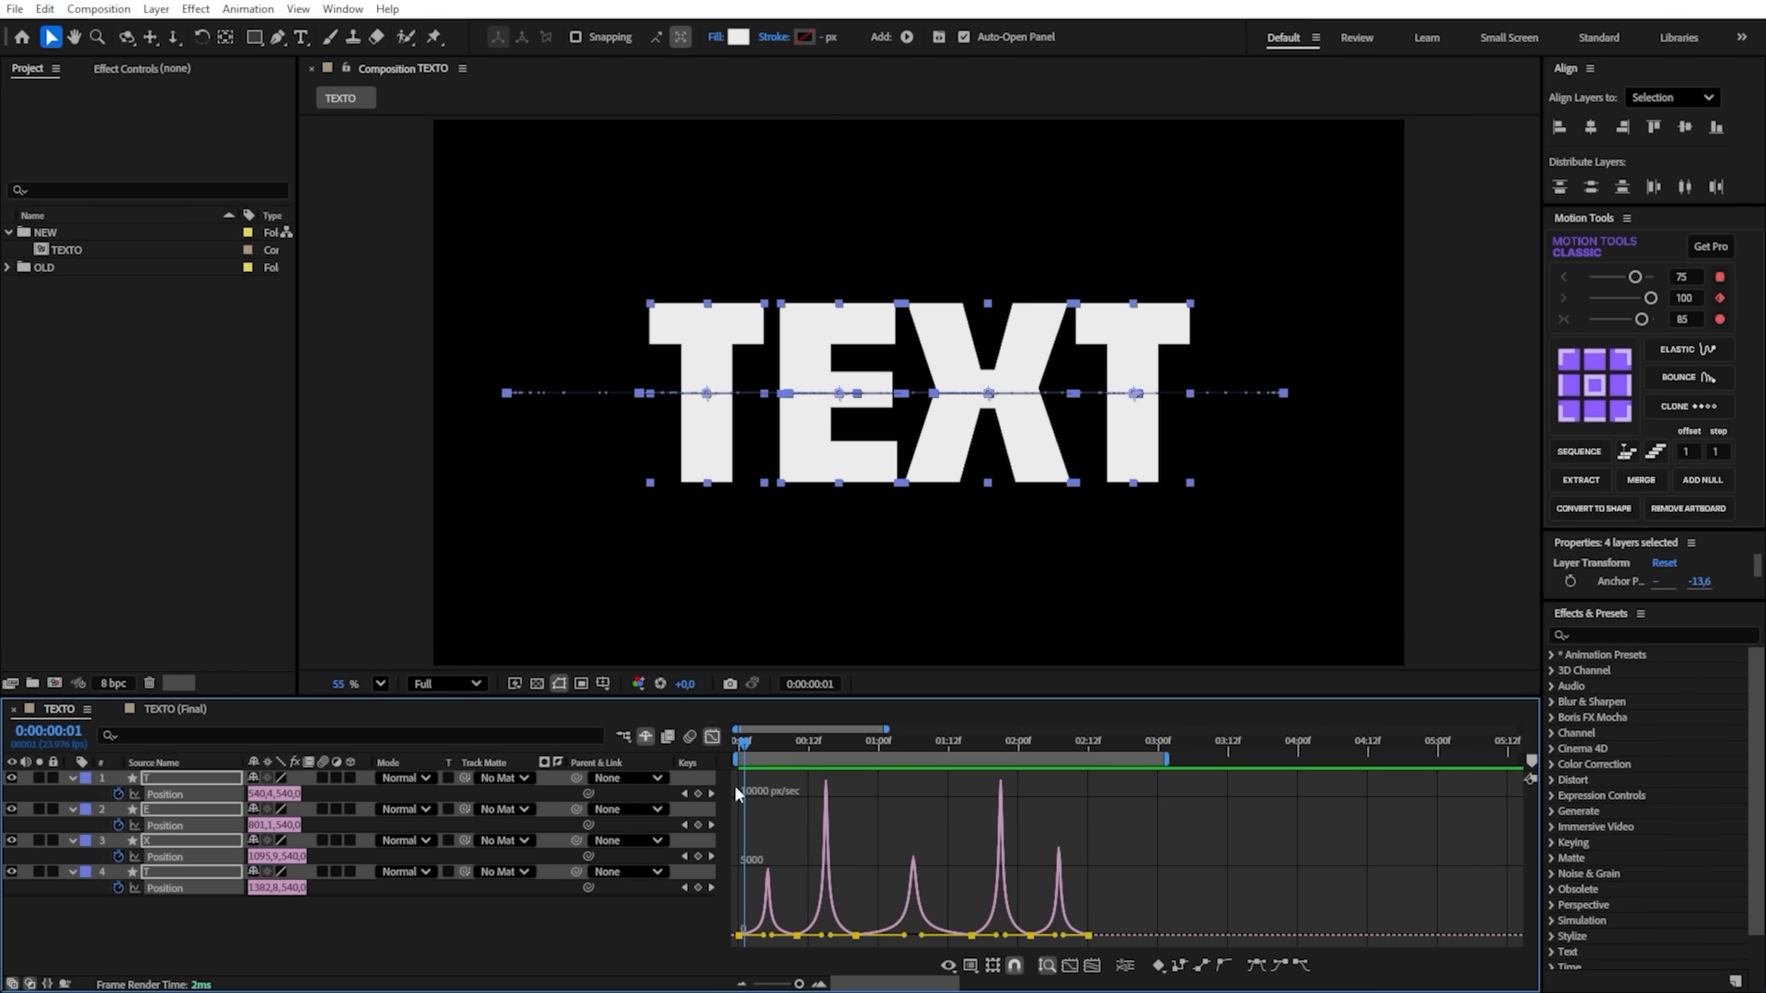
click(712, 737)
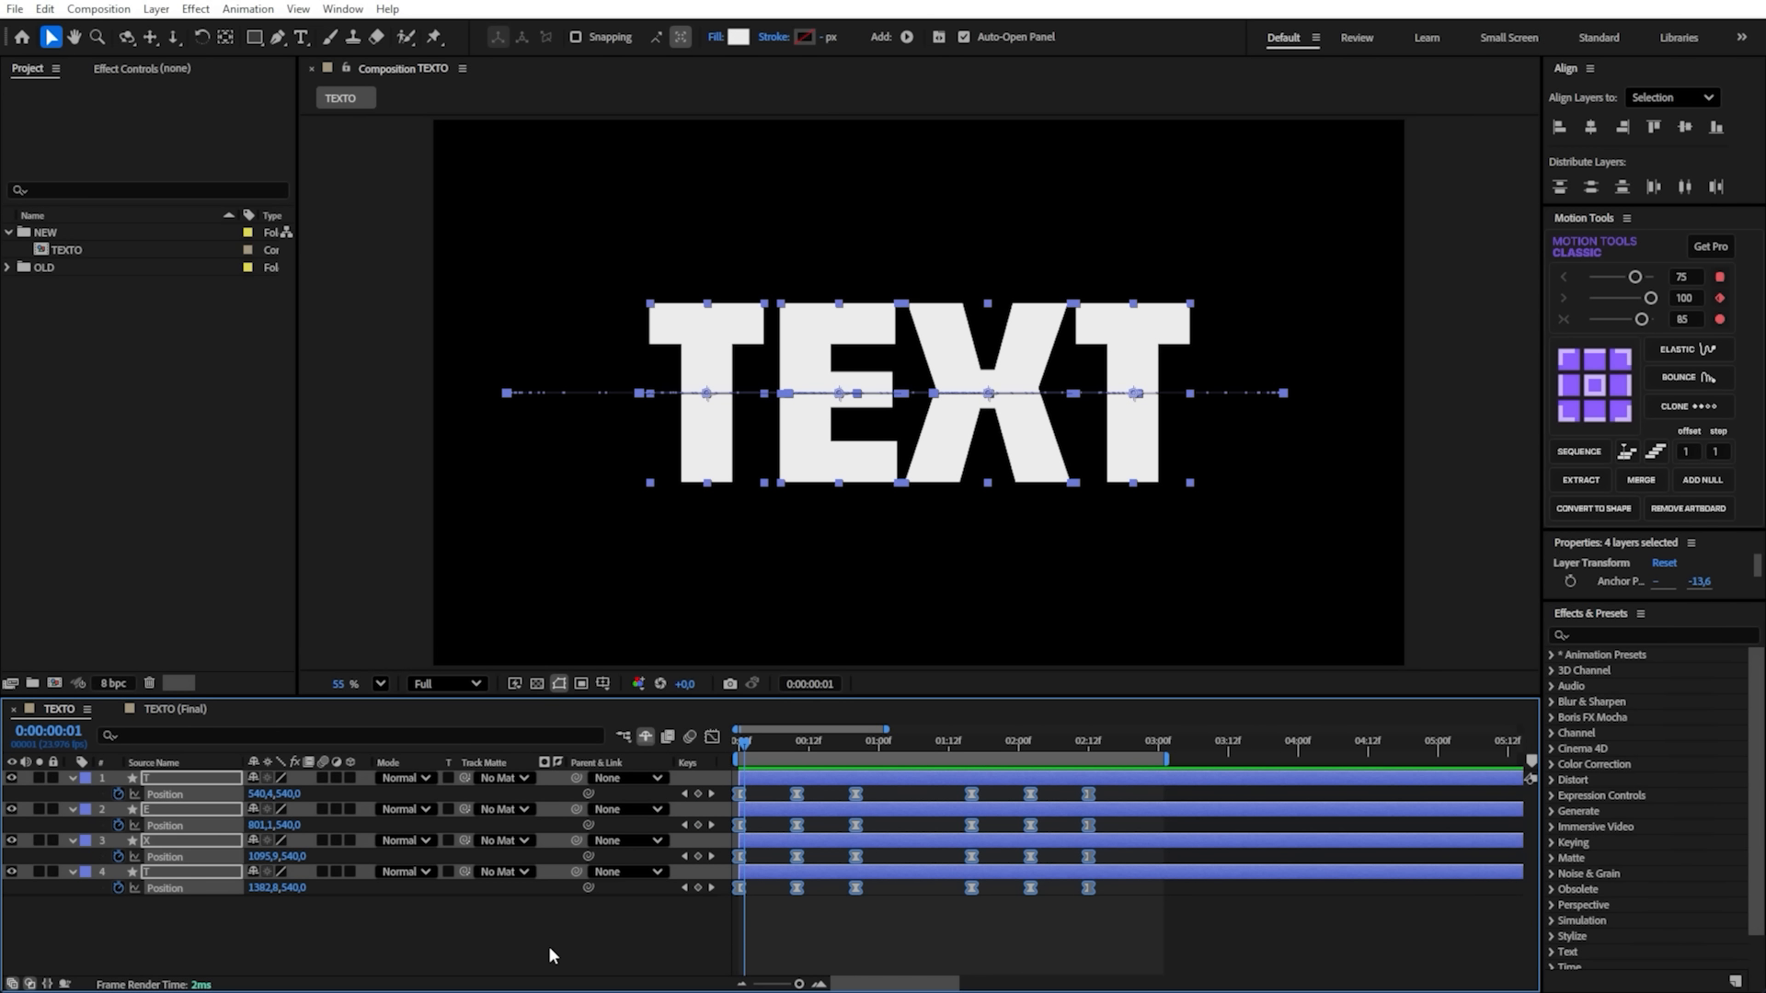
- Collapse the letter layers' properties and add an adjustment layer named Mesh Warp above them
key(u)
right_click(449, 898)
right_click(498, 922)
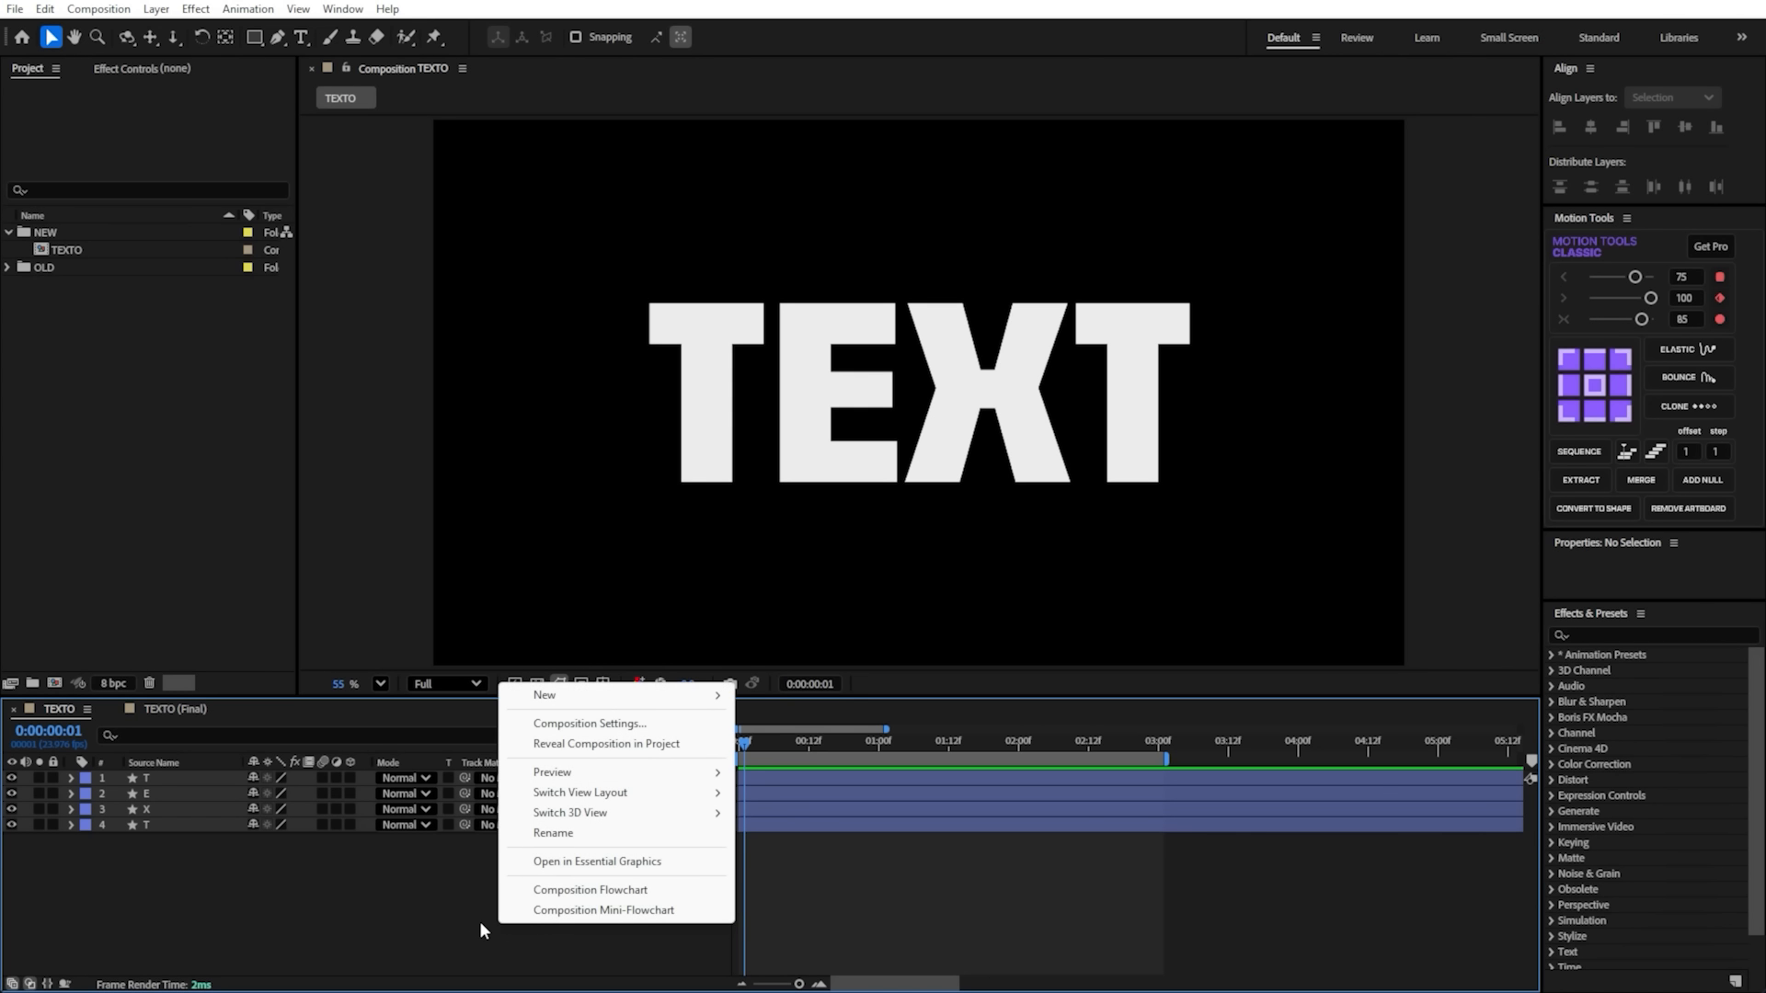
mouse_move(574, 694)
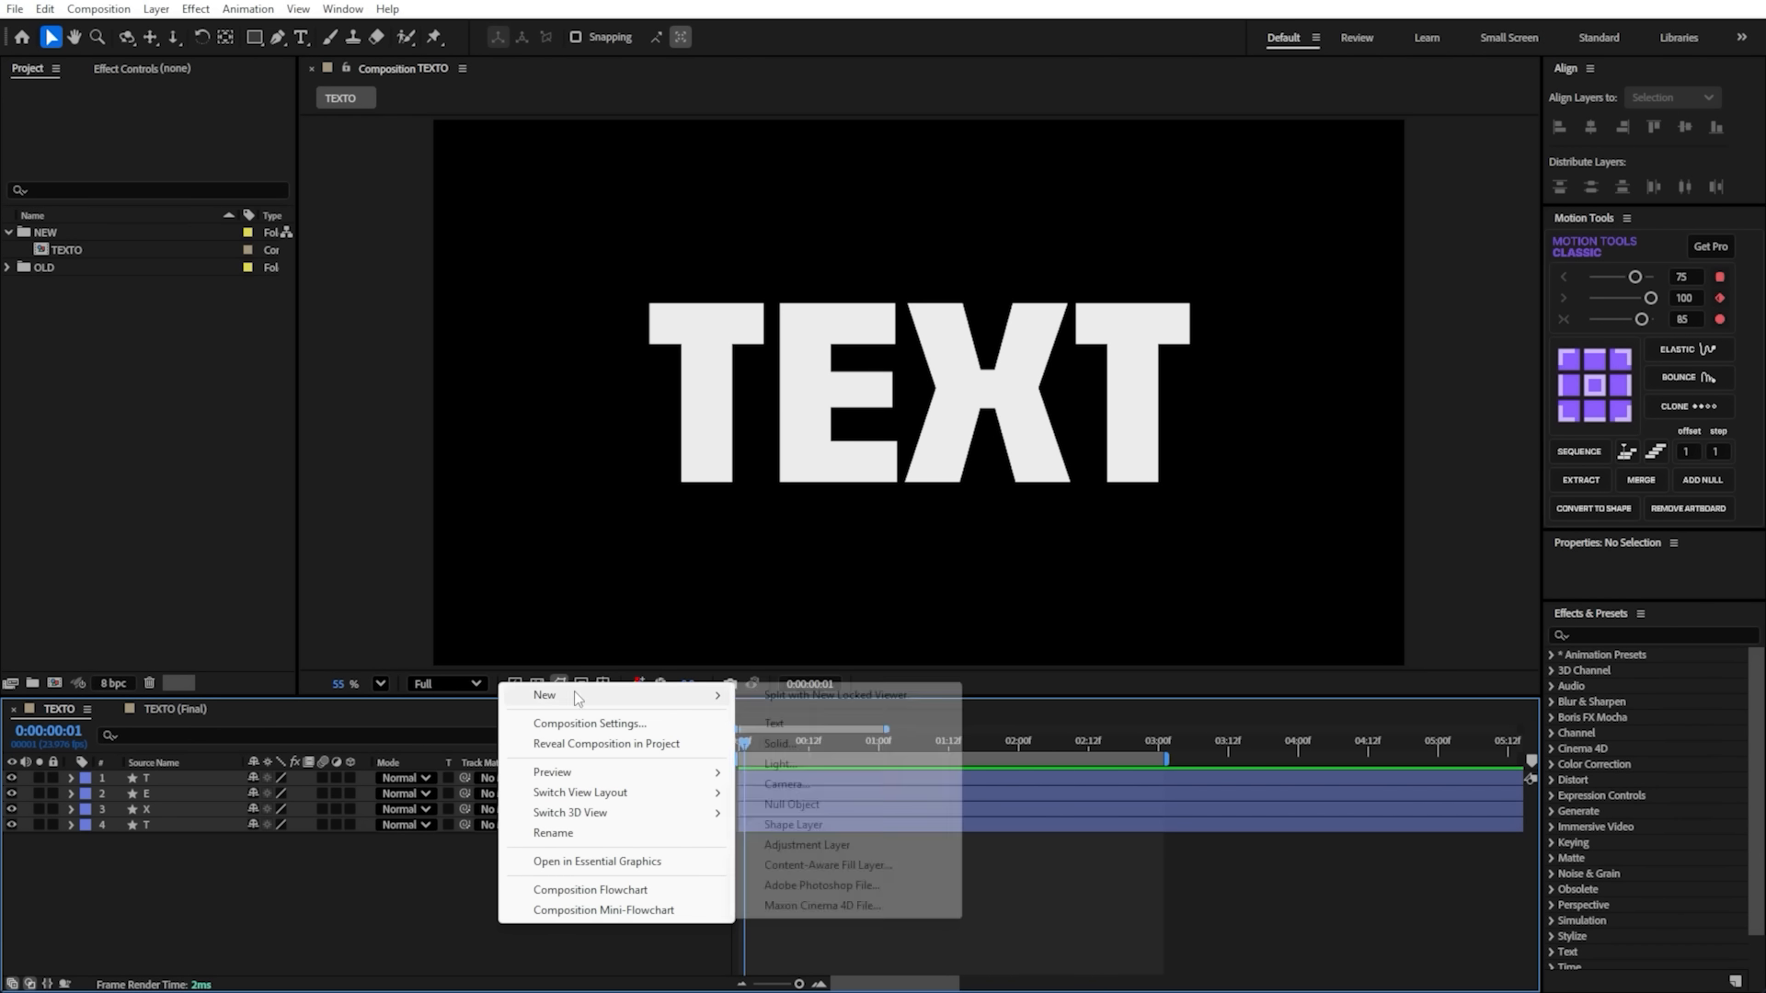
click(821, 846)
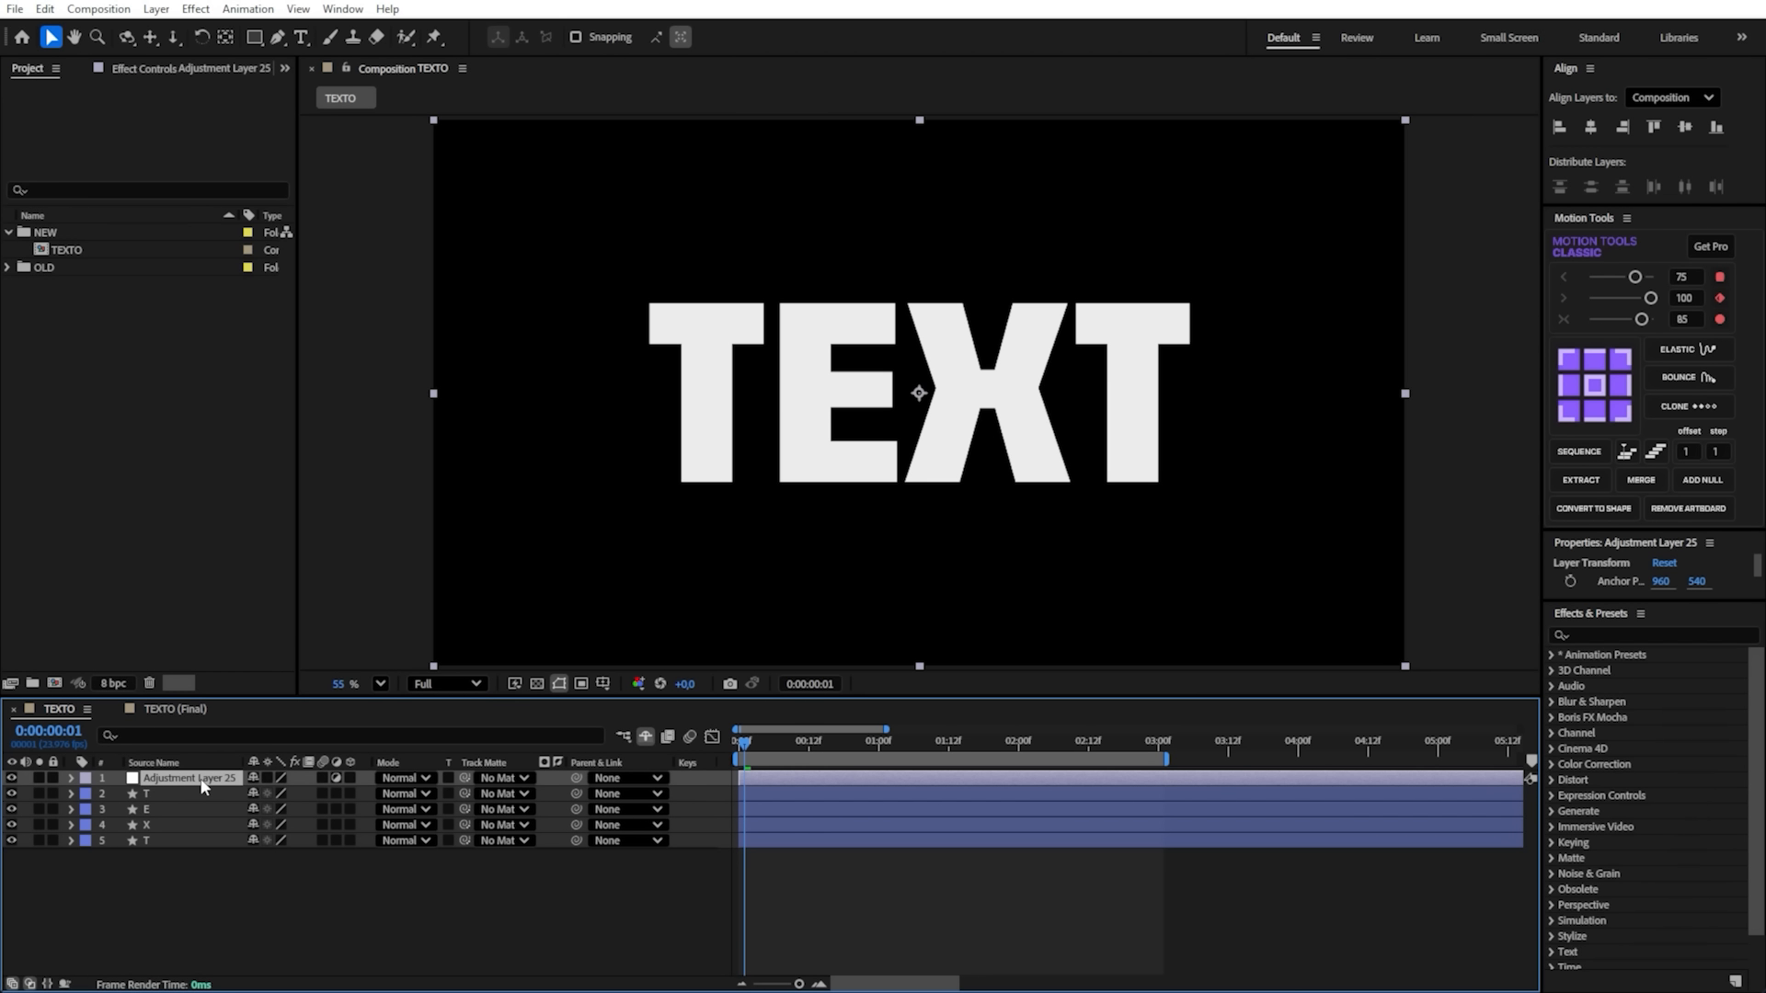
key(Return)
text(Mesh Warp)
key(Return)
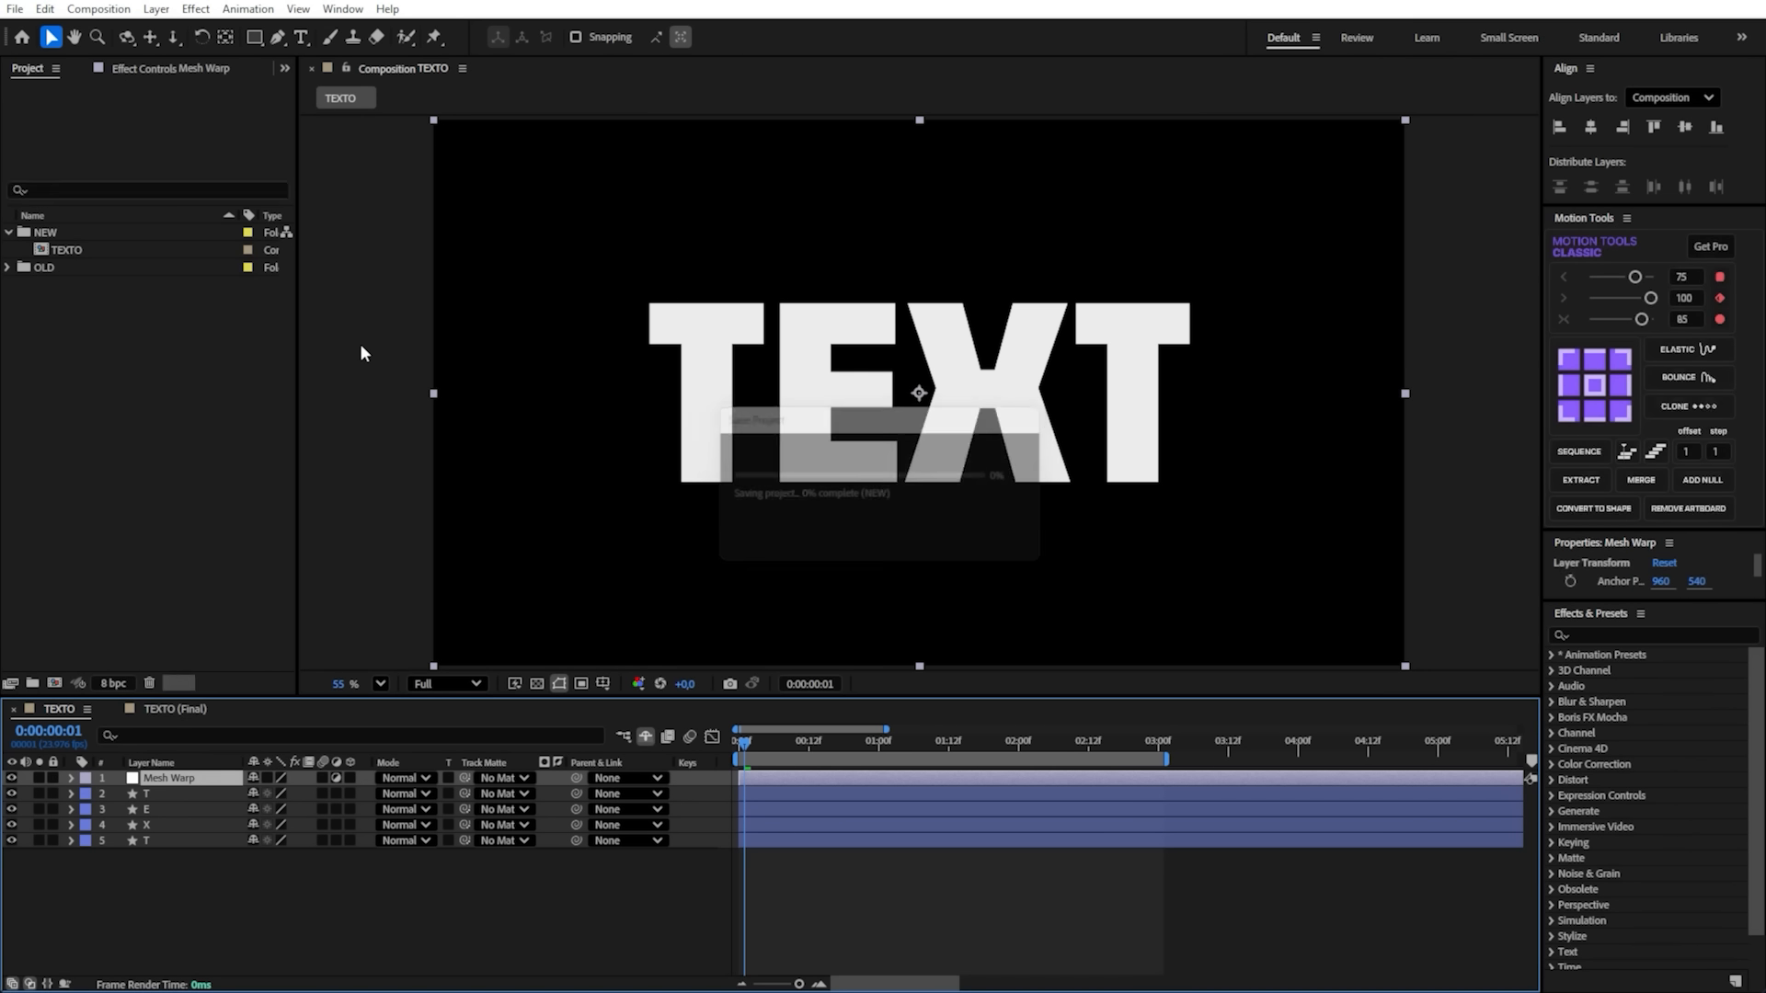
- Apply the Mesh Warp effect to the Mesh Warp adjustment layer
key(ctrl+space)
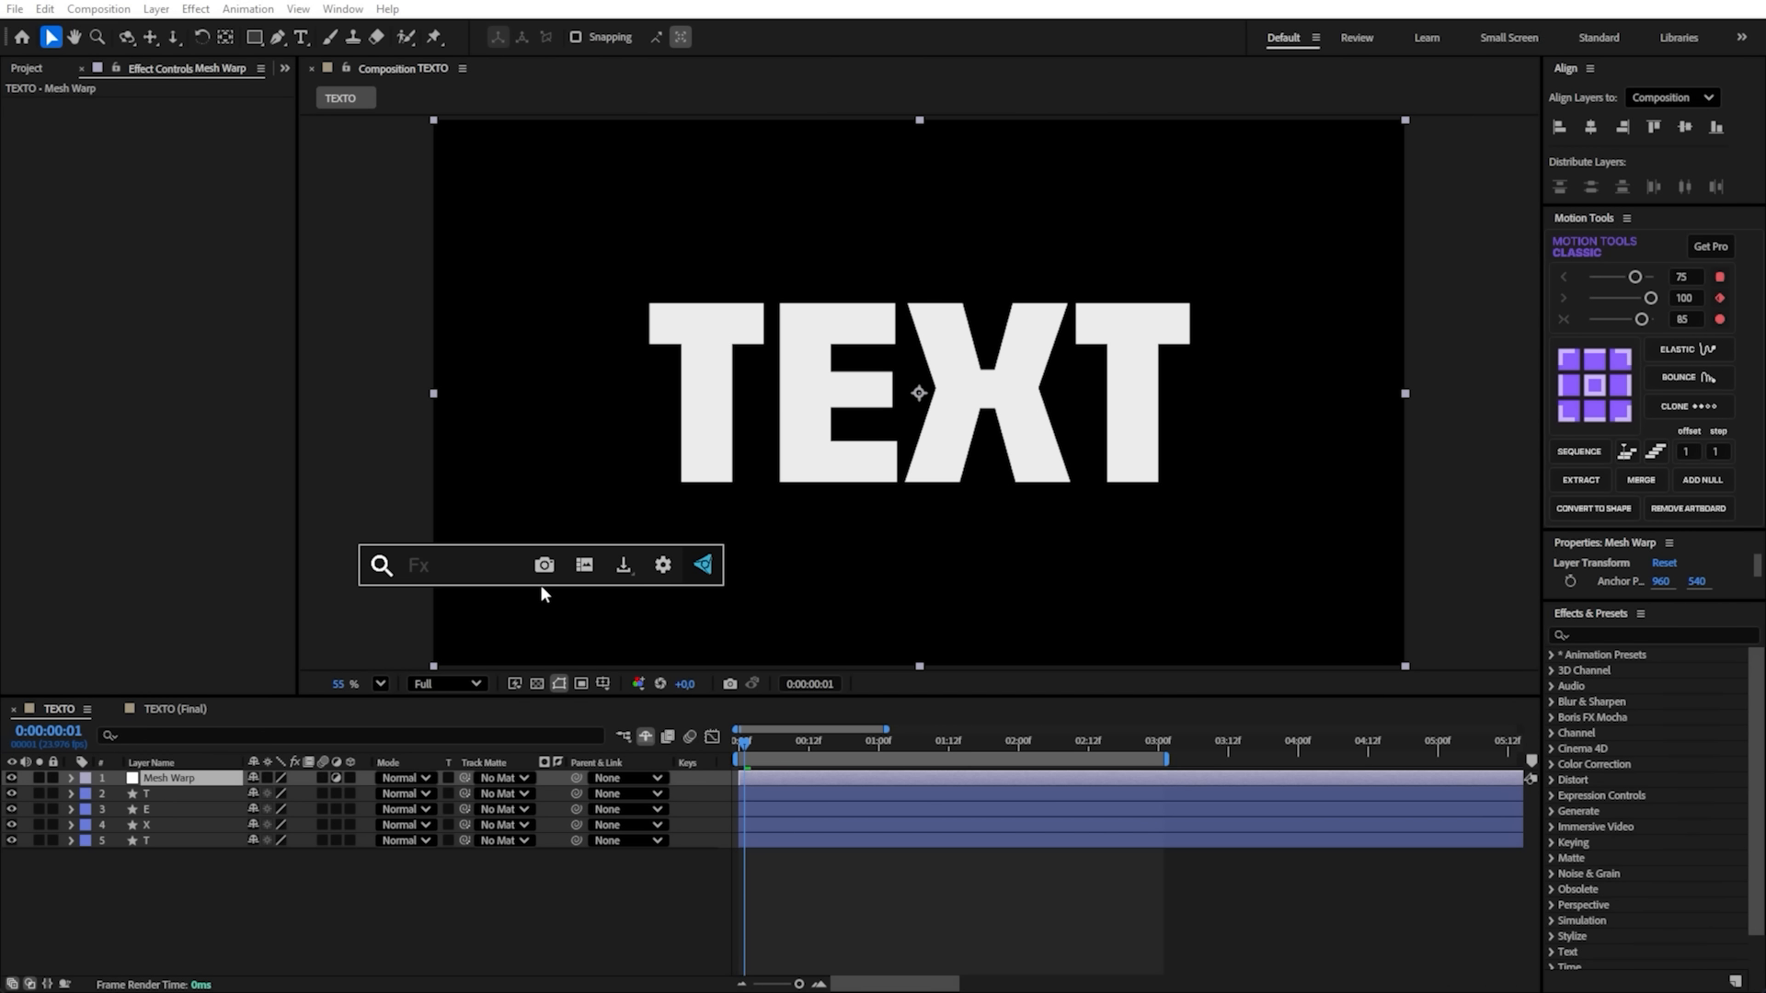
text(mesh)
key(Return)
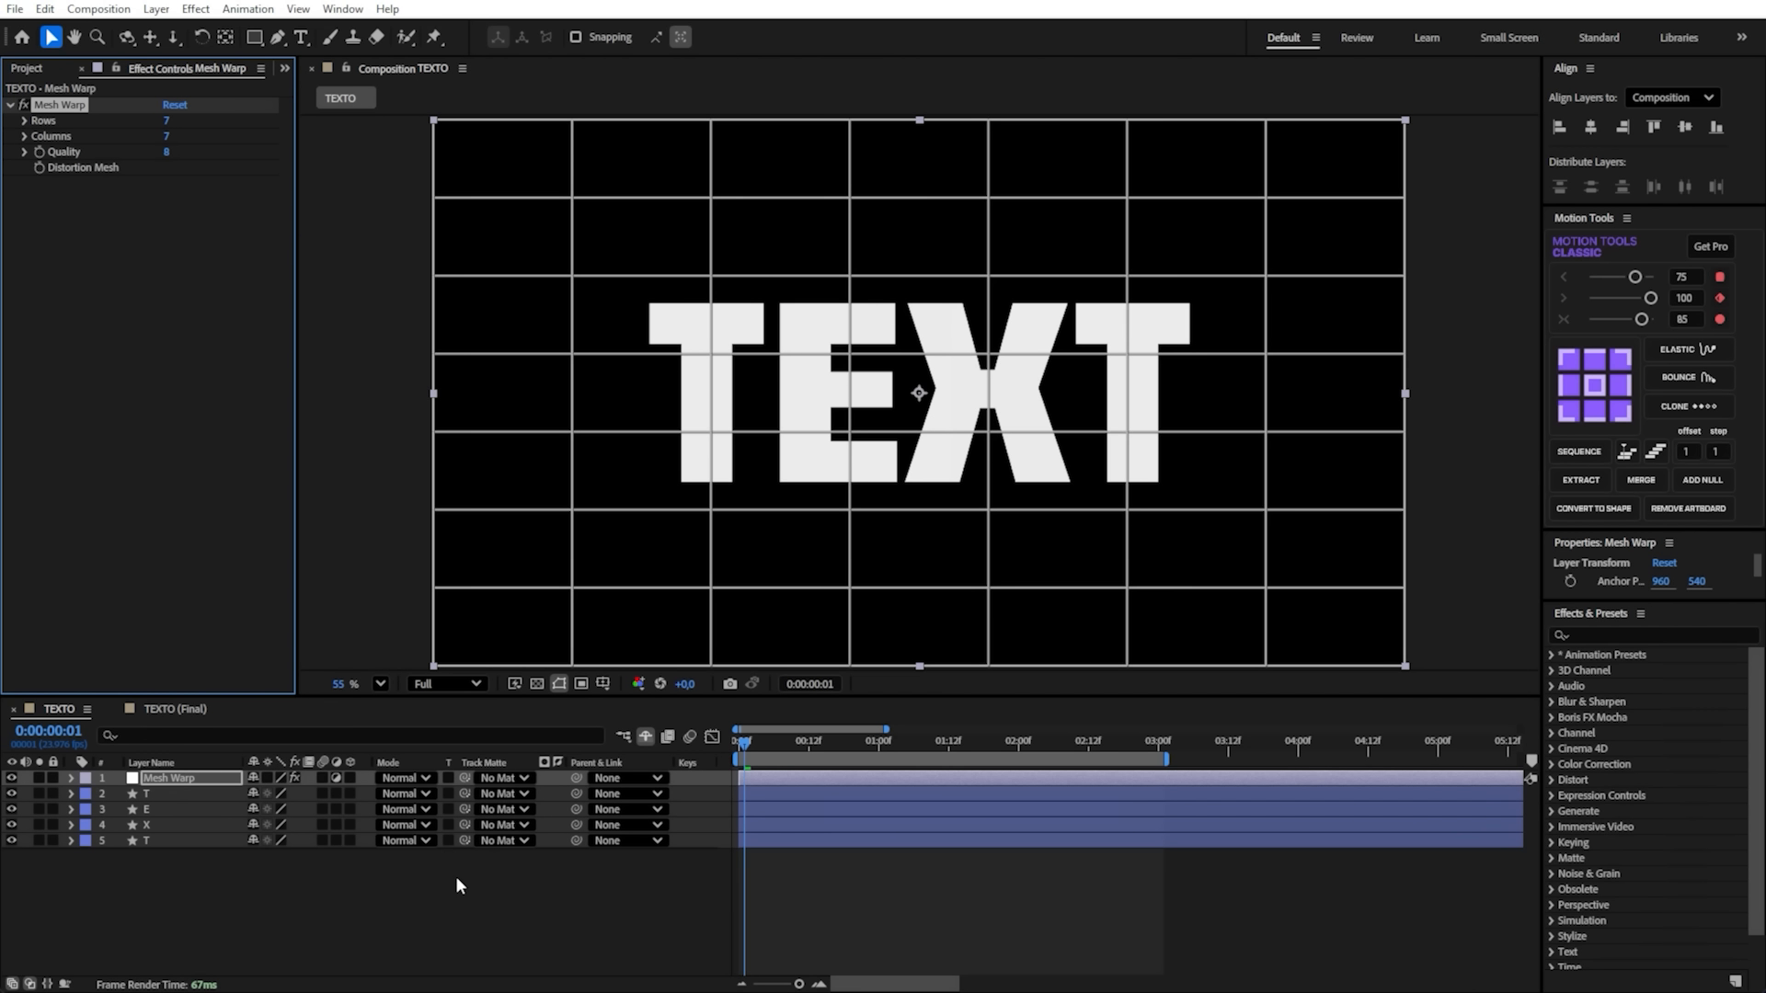
- Look up the Mesh Warp effect in Effects & Presets by searching "mesh" and clear the search
key(ctrl+space)
click(1621, 634)
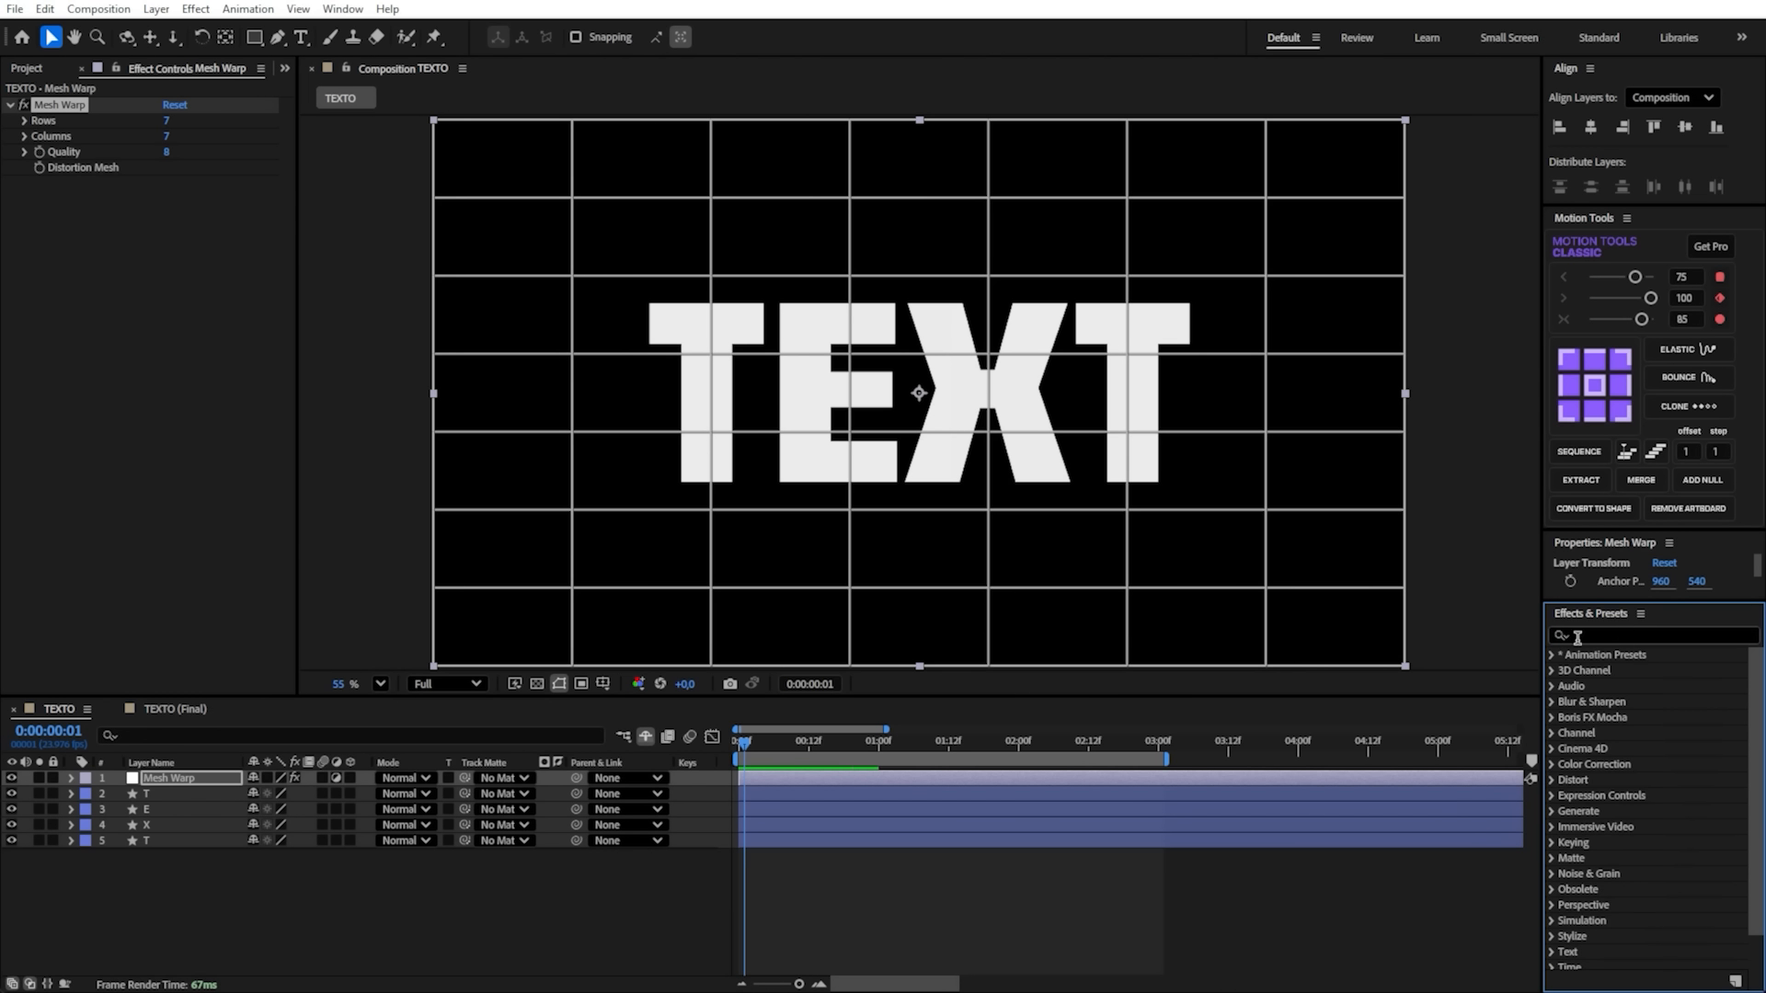
click(343, 9)
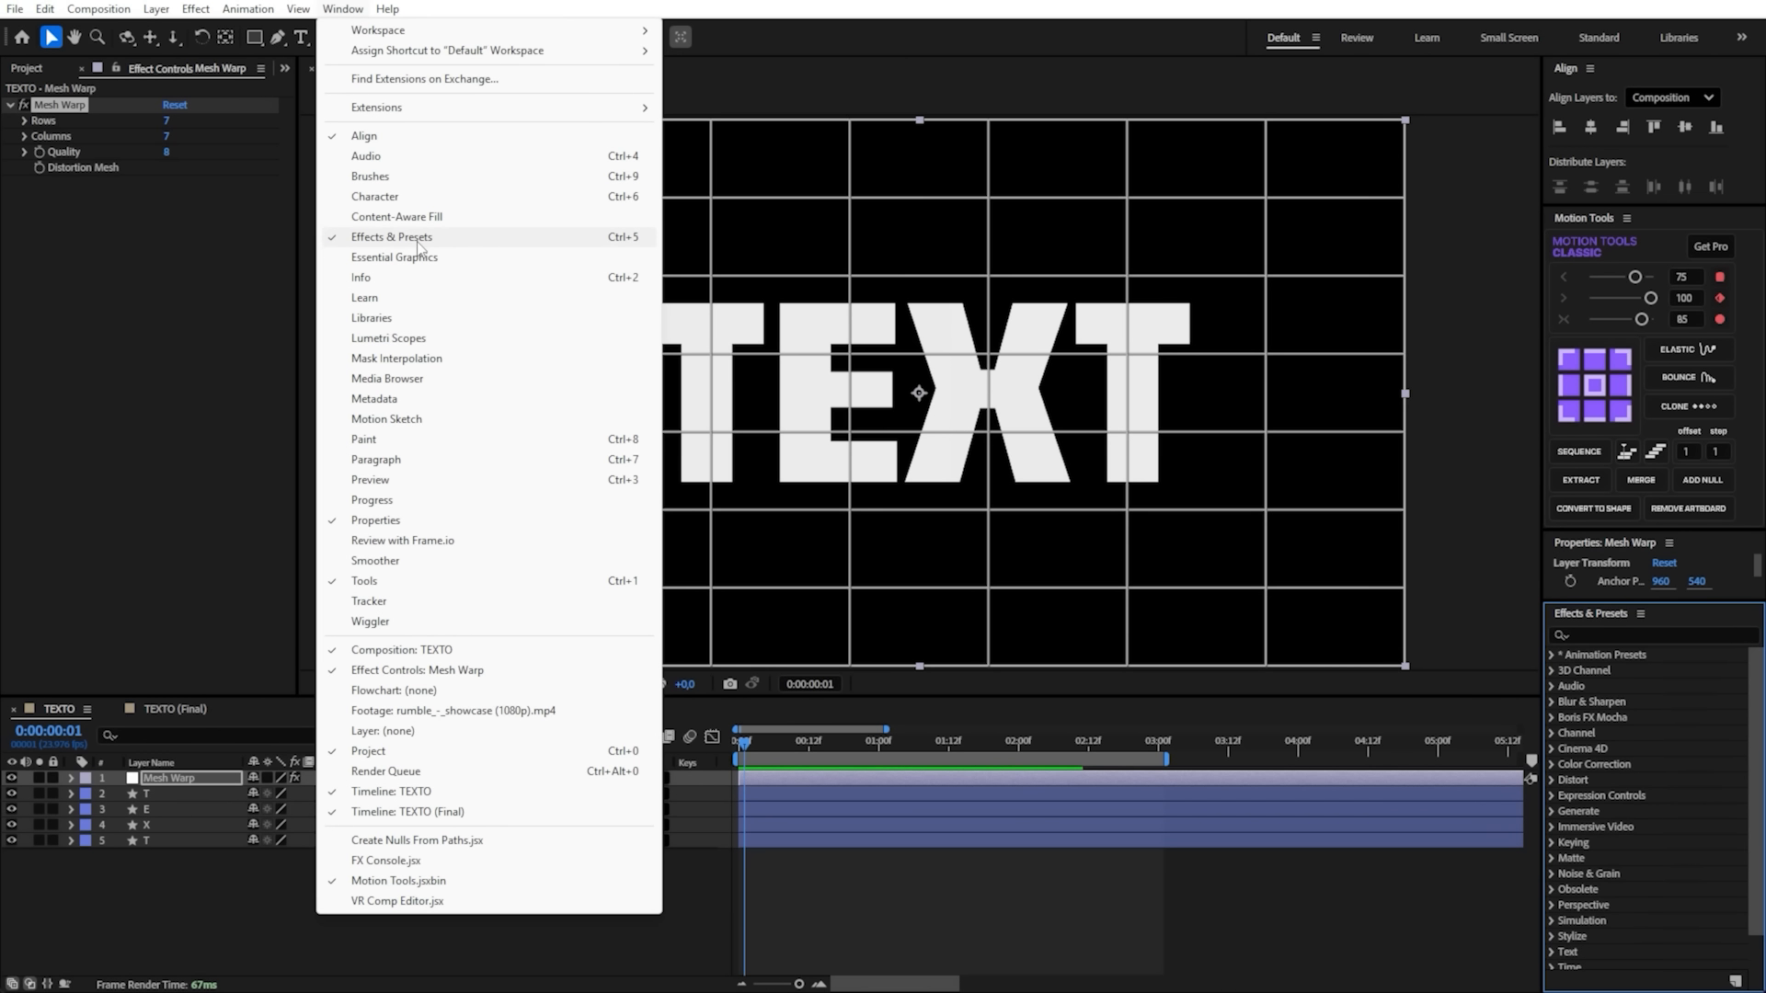
click(1635, 637)
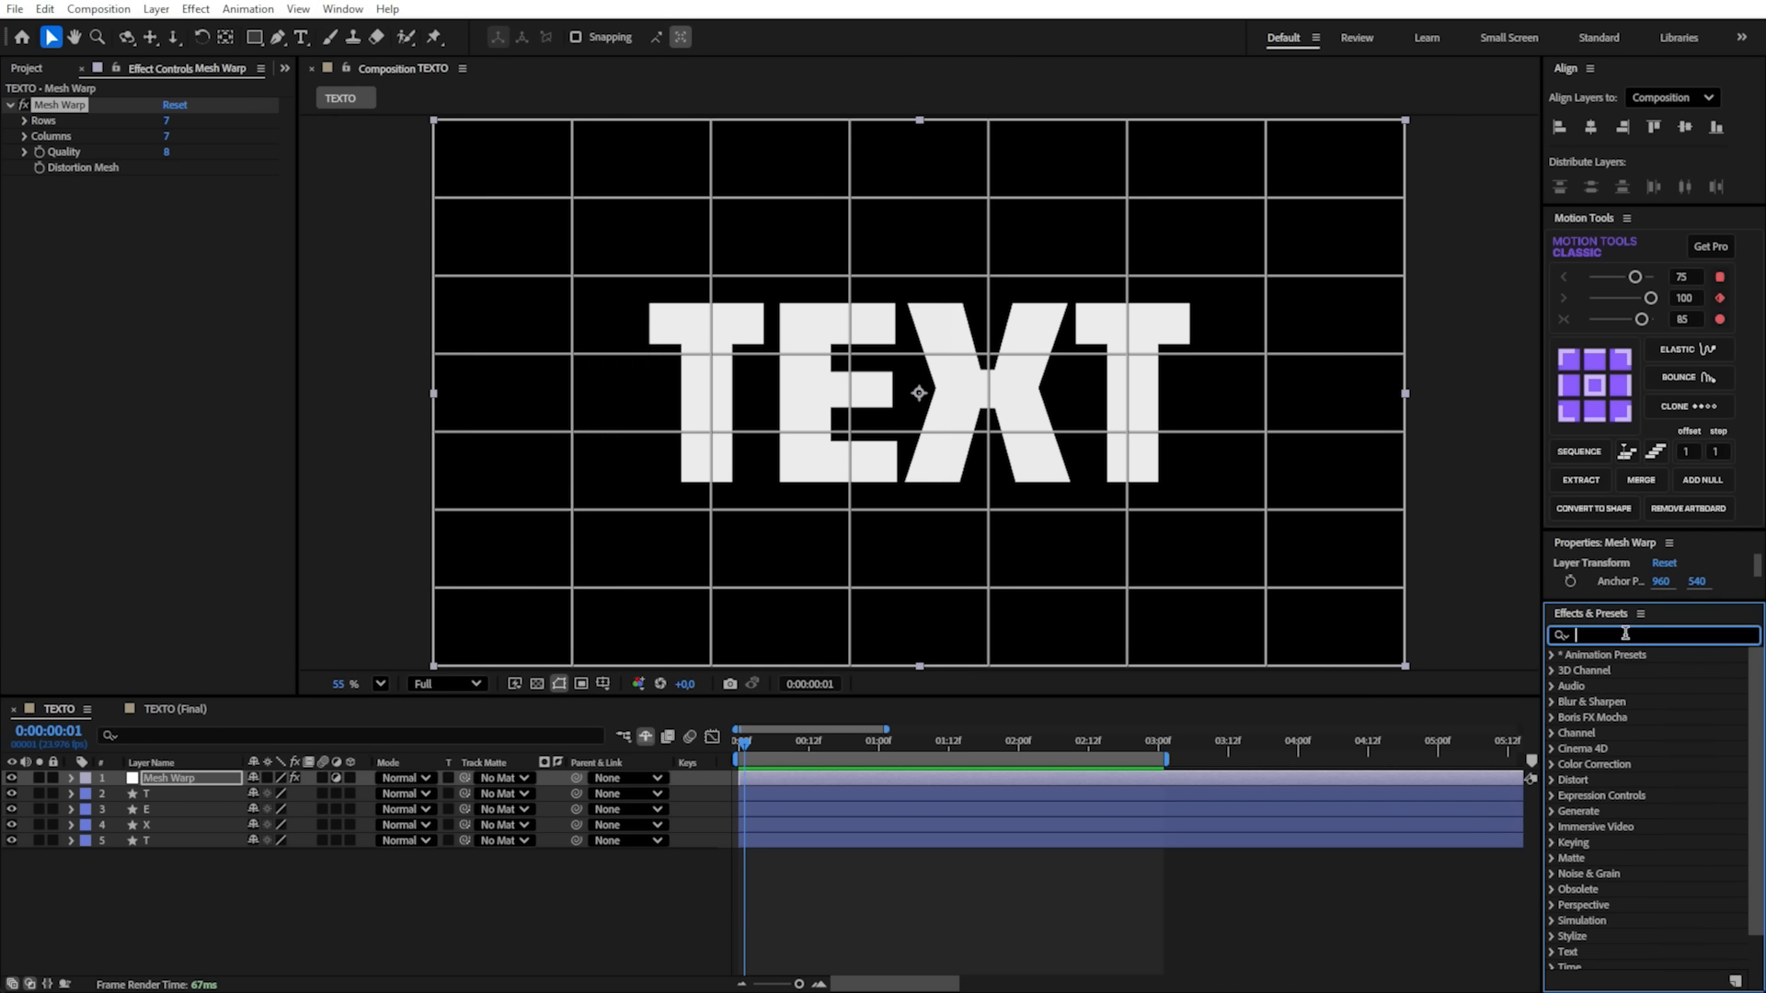
text(mesh)
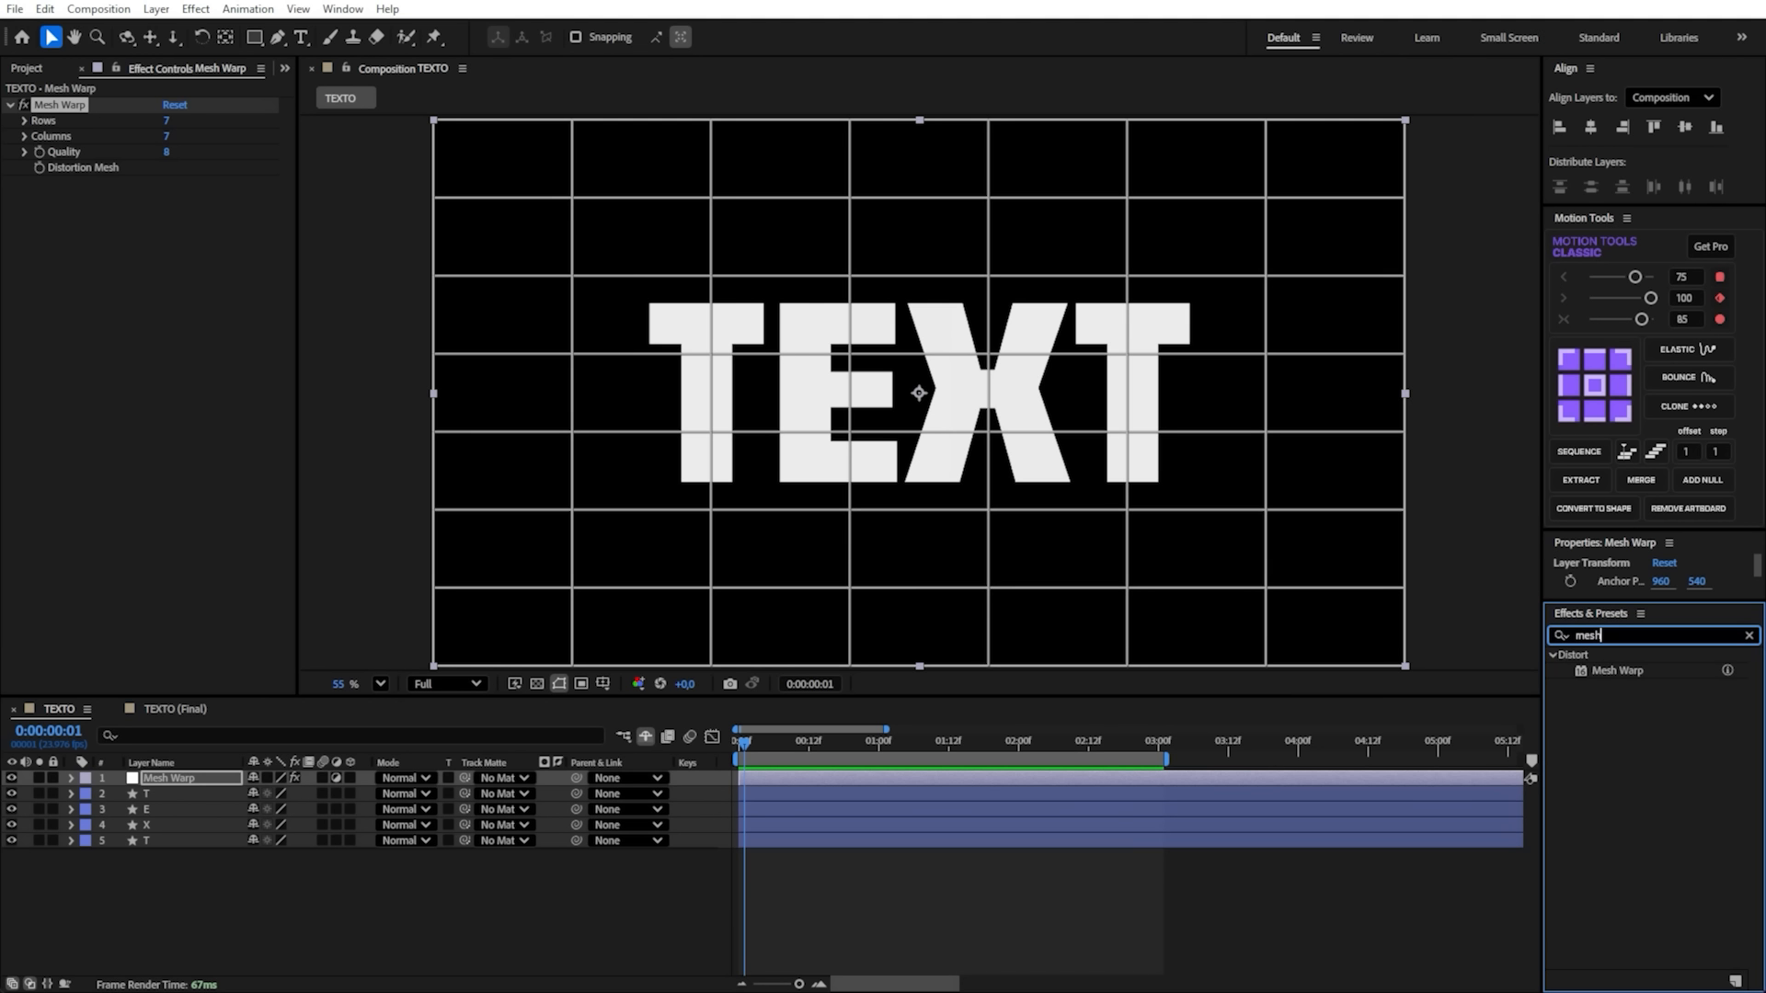
click(1618, 671)
click(1555, 635)
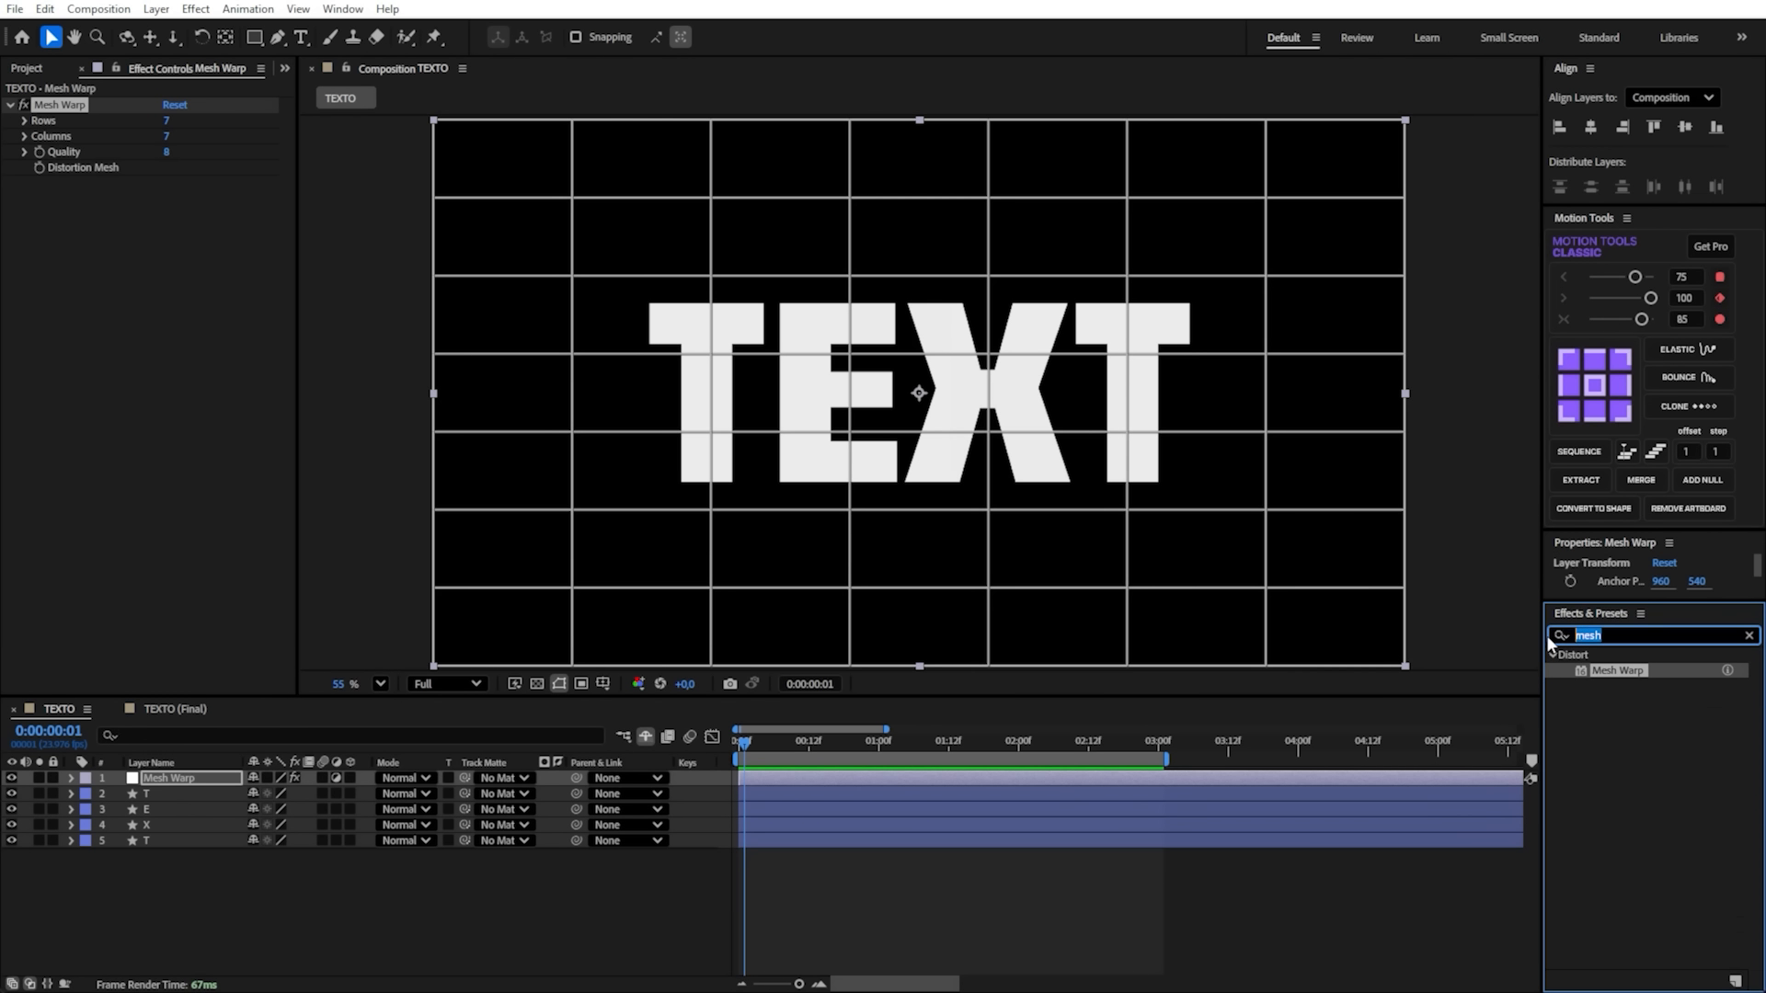
key(BackSpace)
click(592, 421)
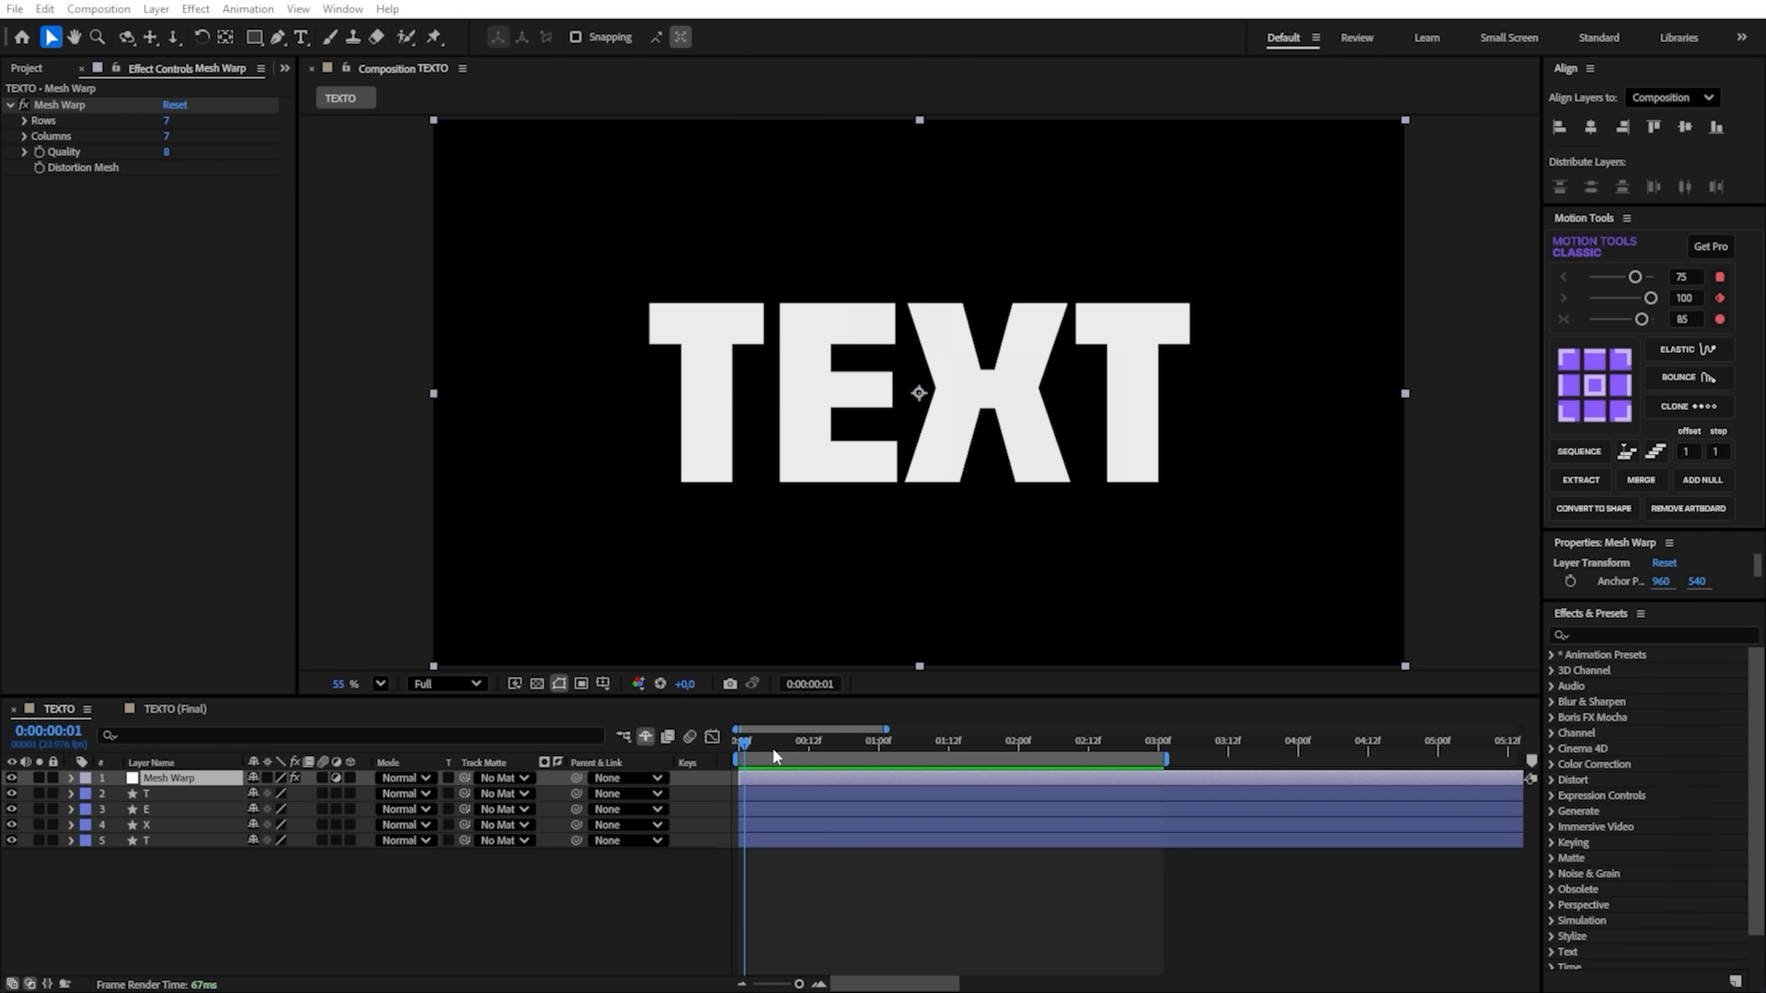
- Try to bend the letter E by pulling the Mesh Warp grid points over it downward
click(67, 106)
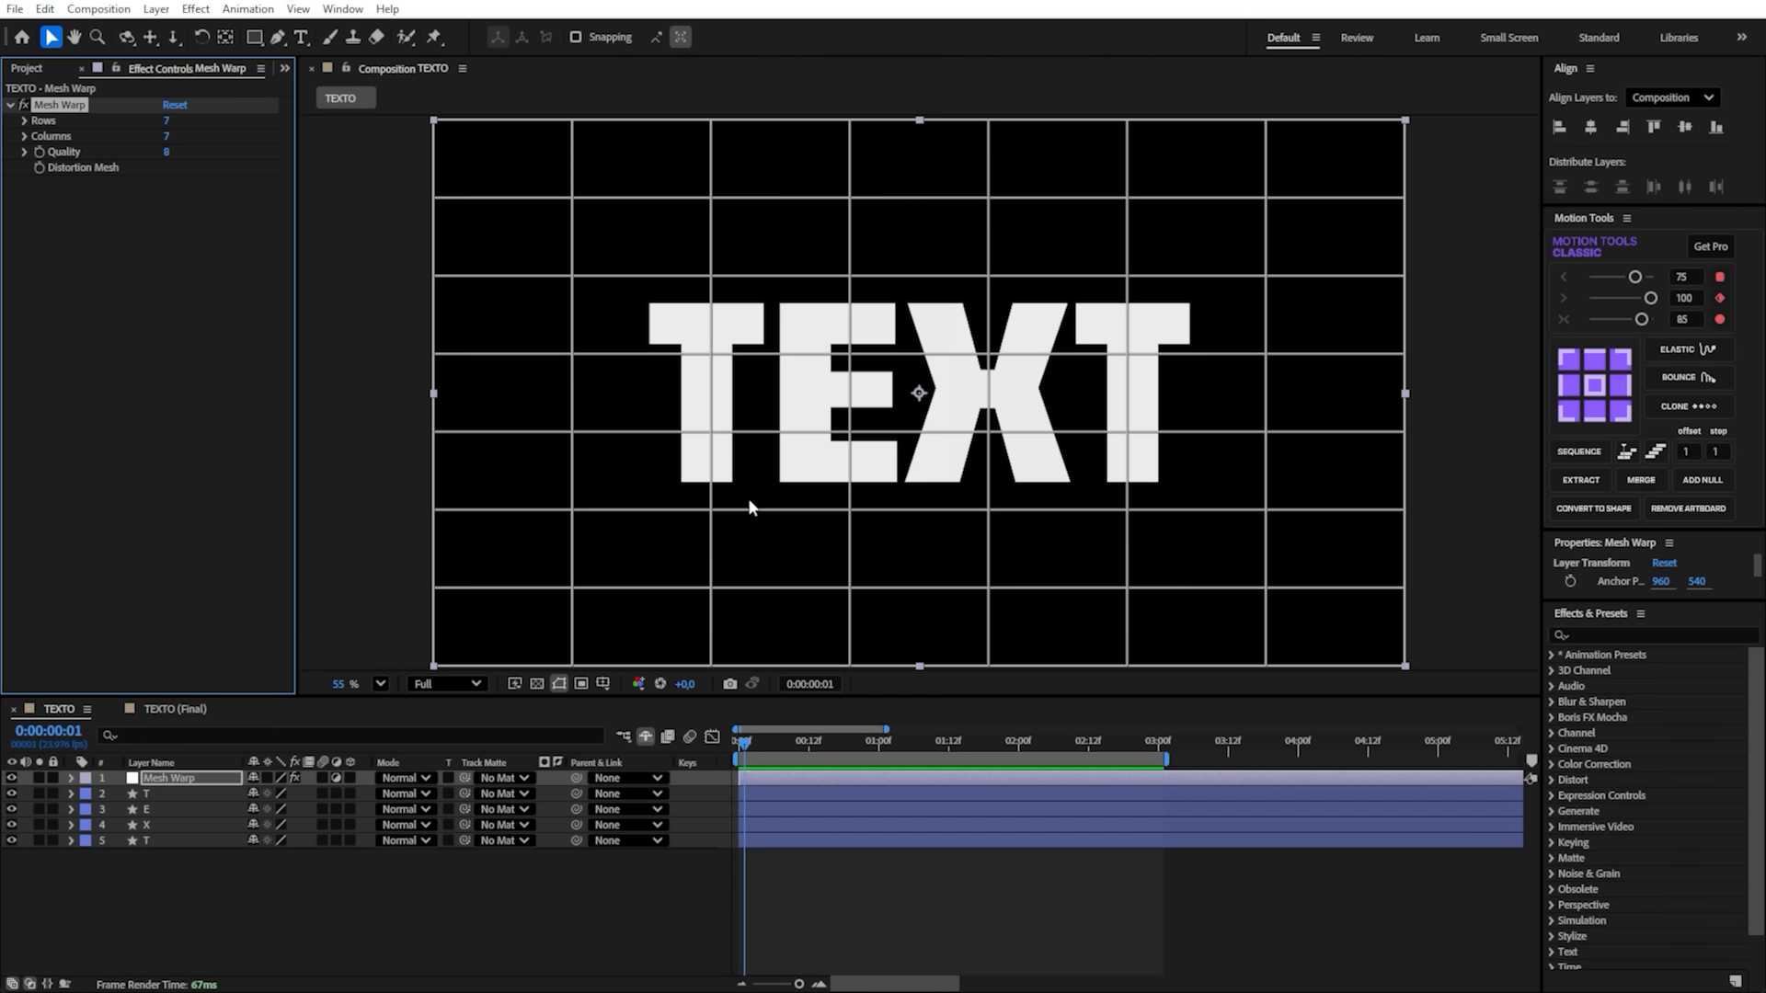
click(850, 277)
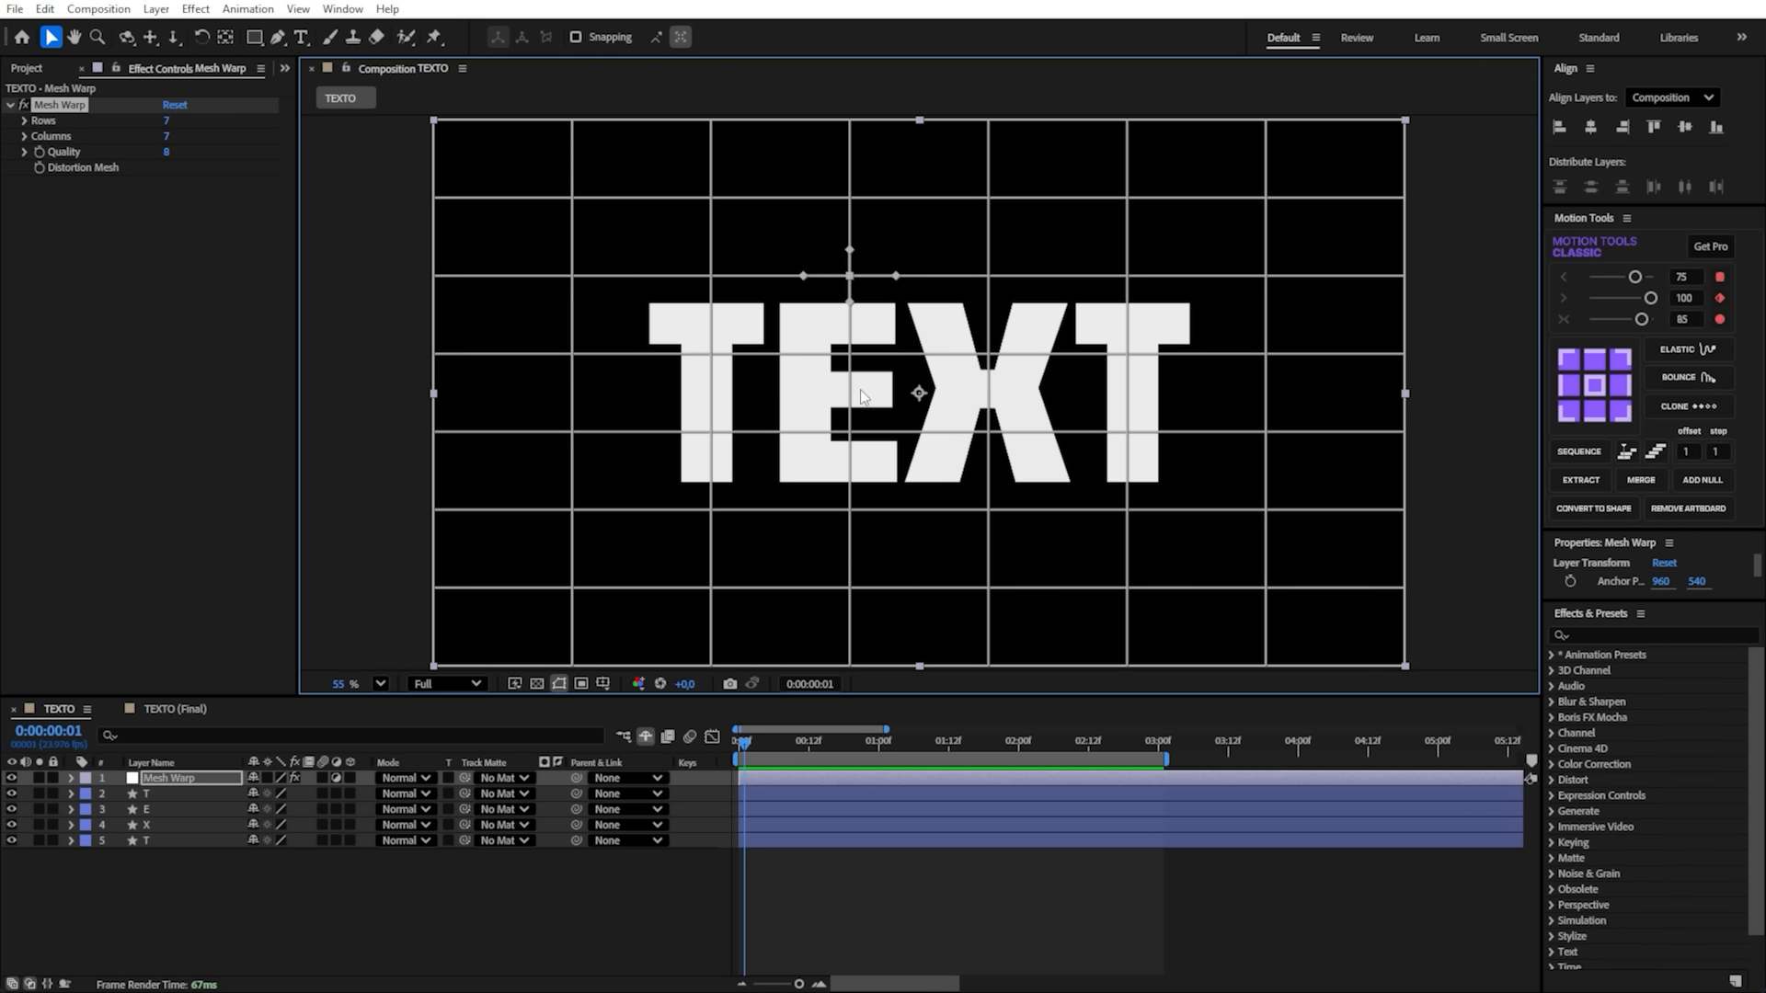
shift+click(849, 428)
drag(852, 370, 827, 537)
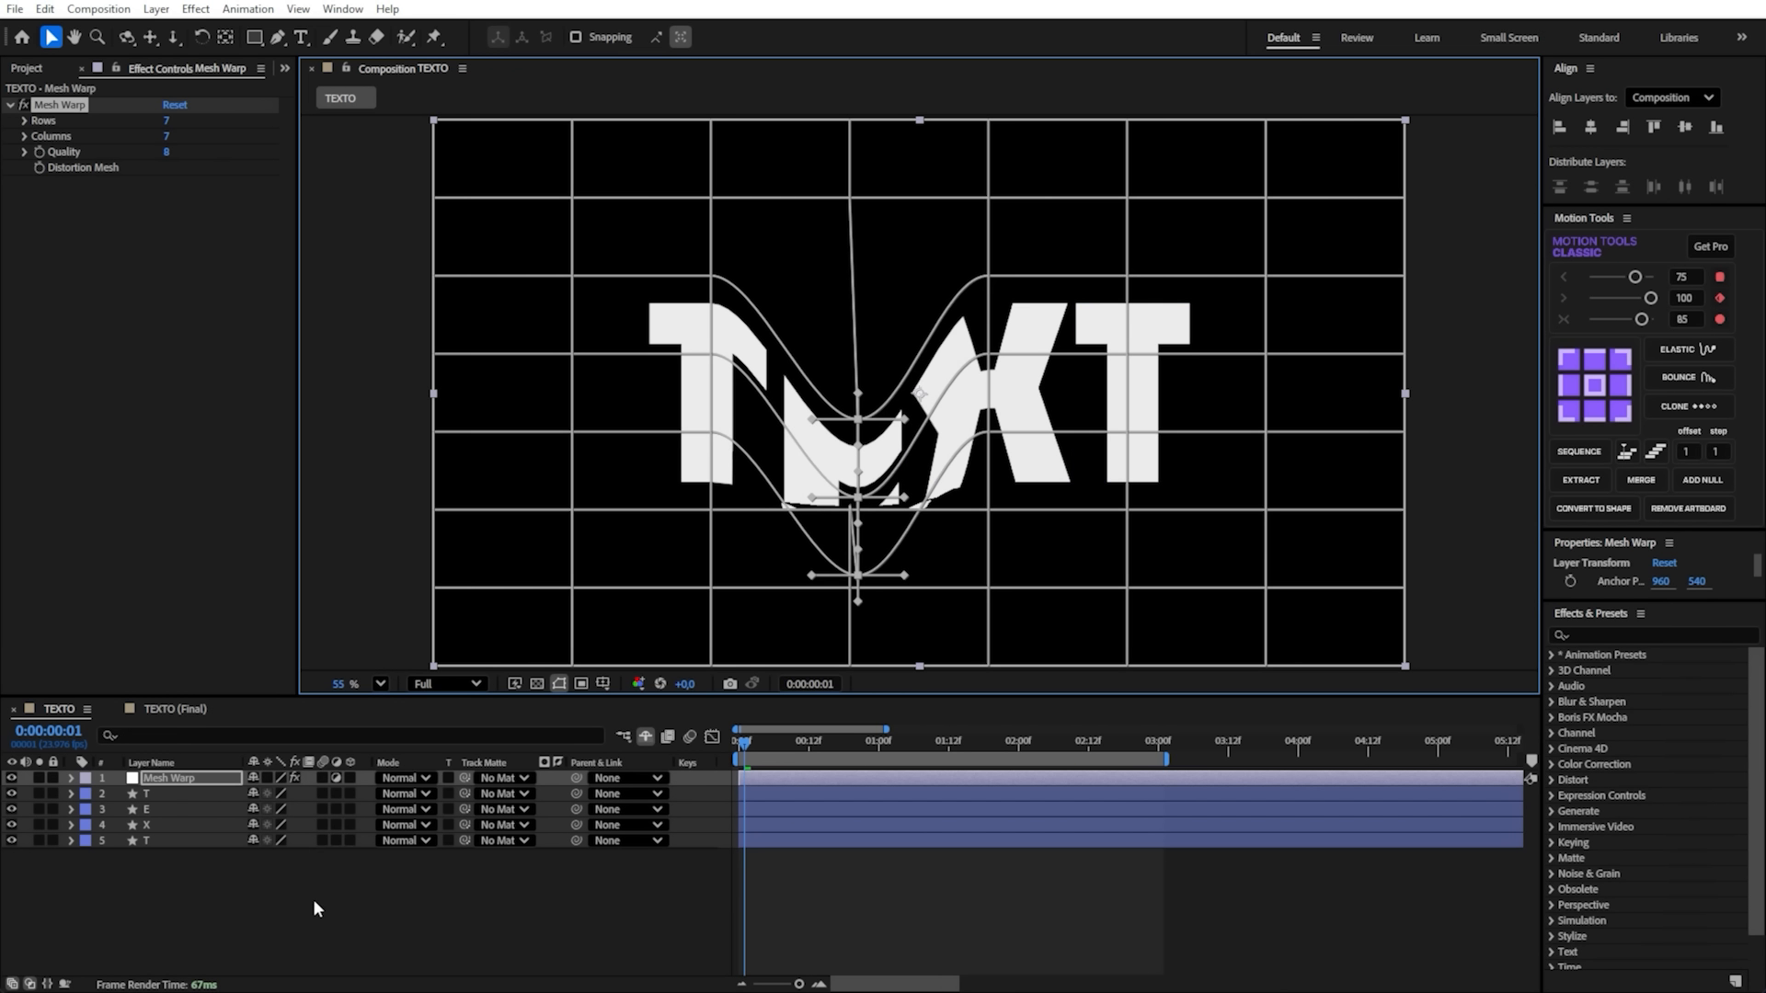
- Try to distort the word further by pulling grid points down over the first T and up and down over the last T
drag(311, 893, 115, 784)
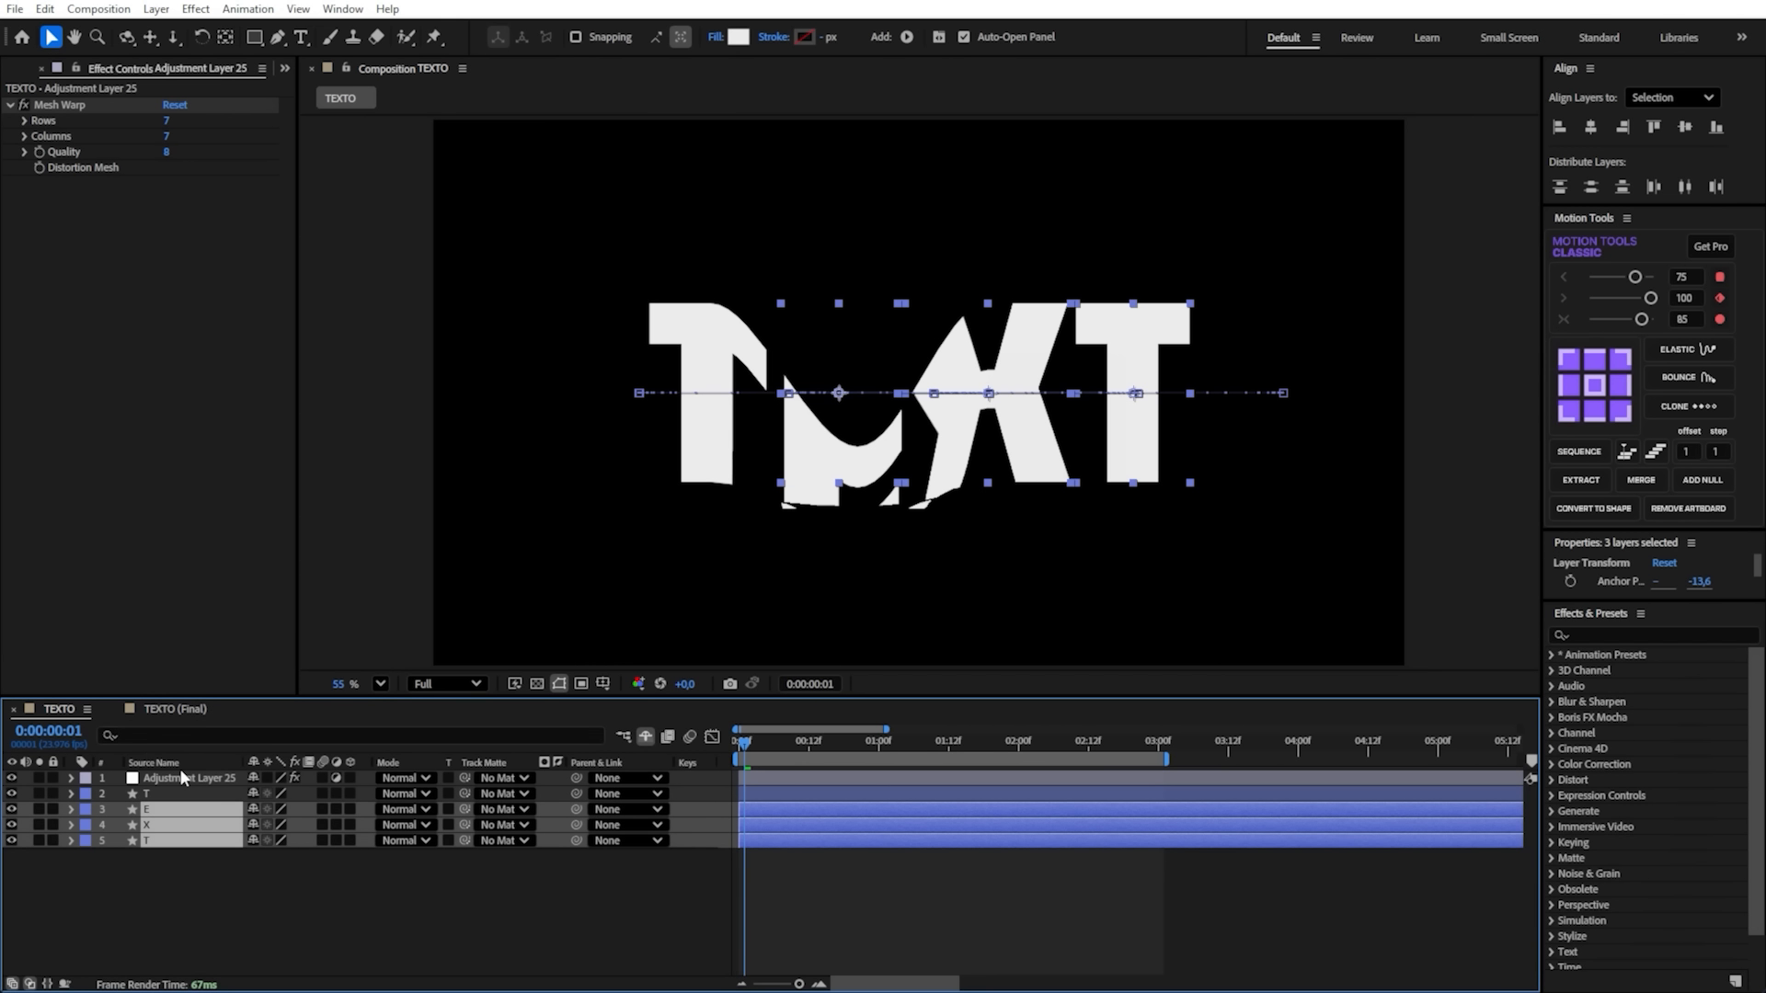
click(174, 765)
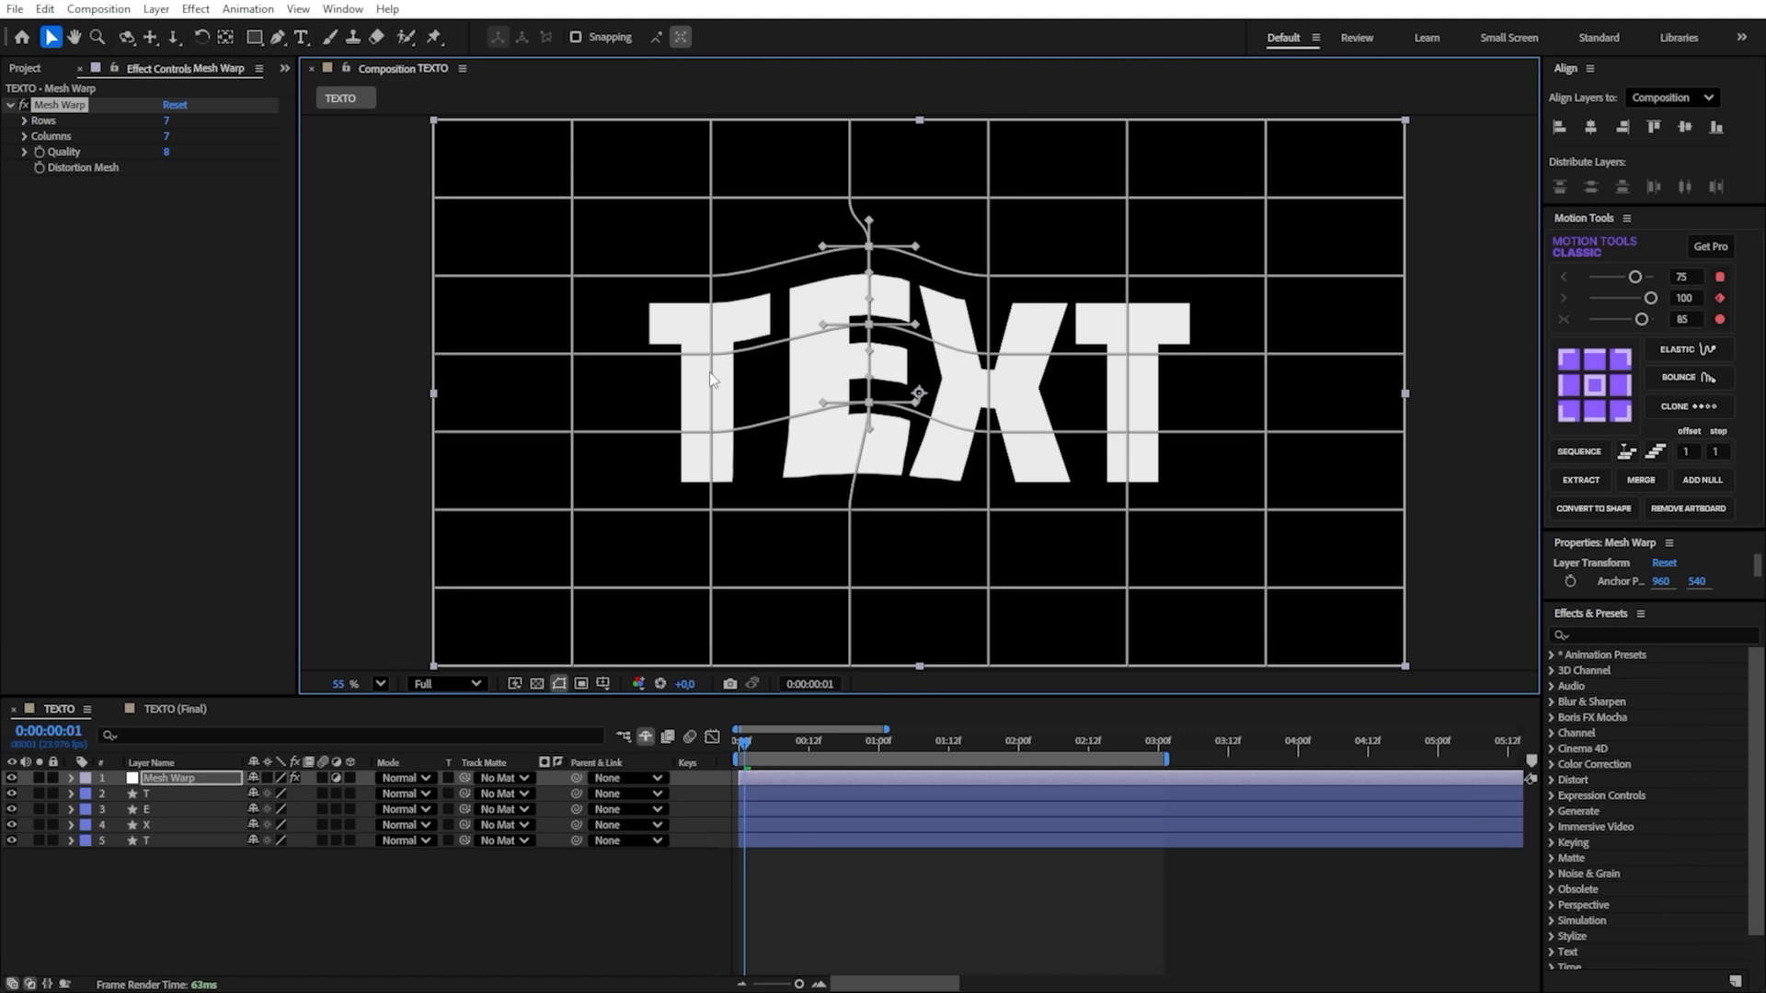
drag(711, 355, 715, 587)
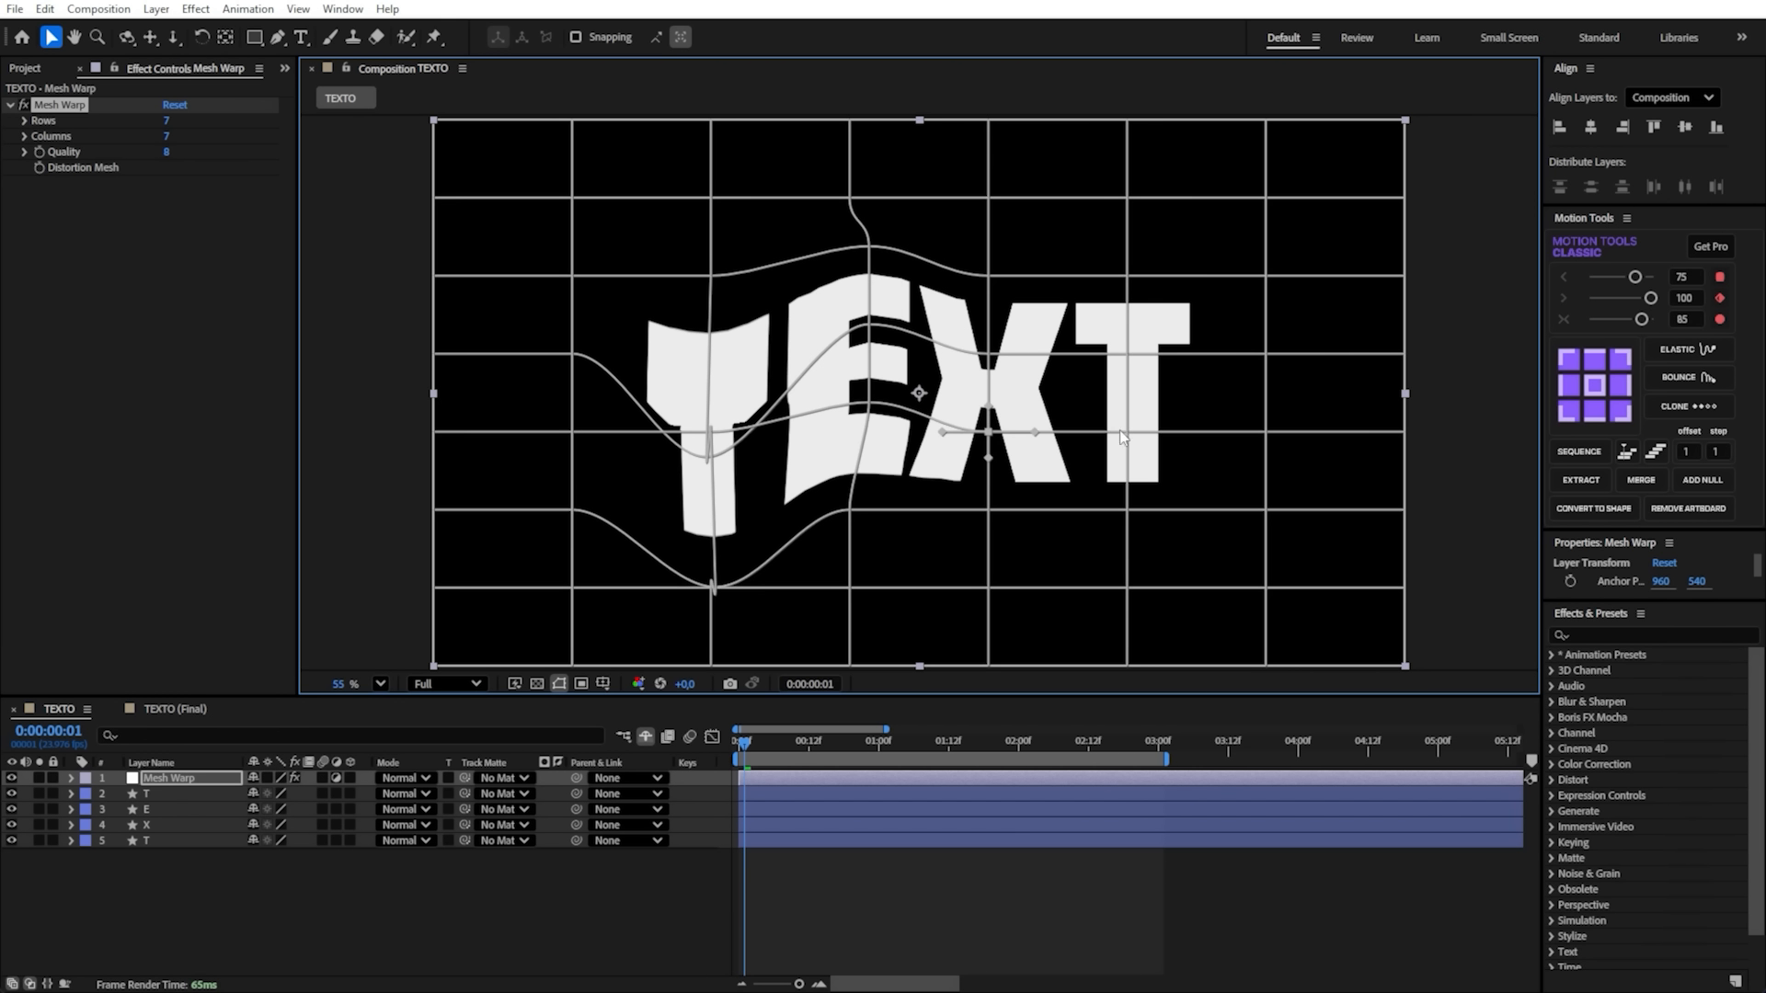
drag(1128, 354, 1129, 291)
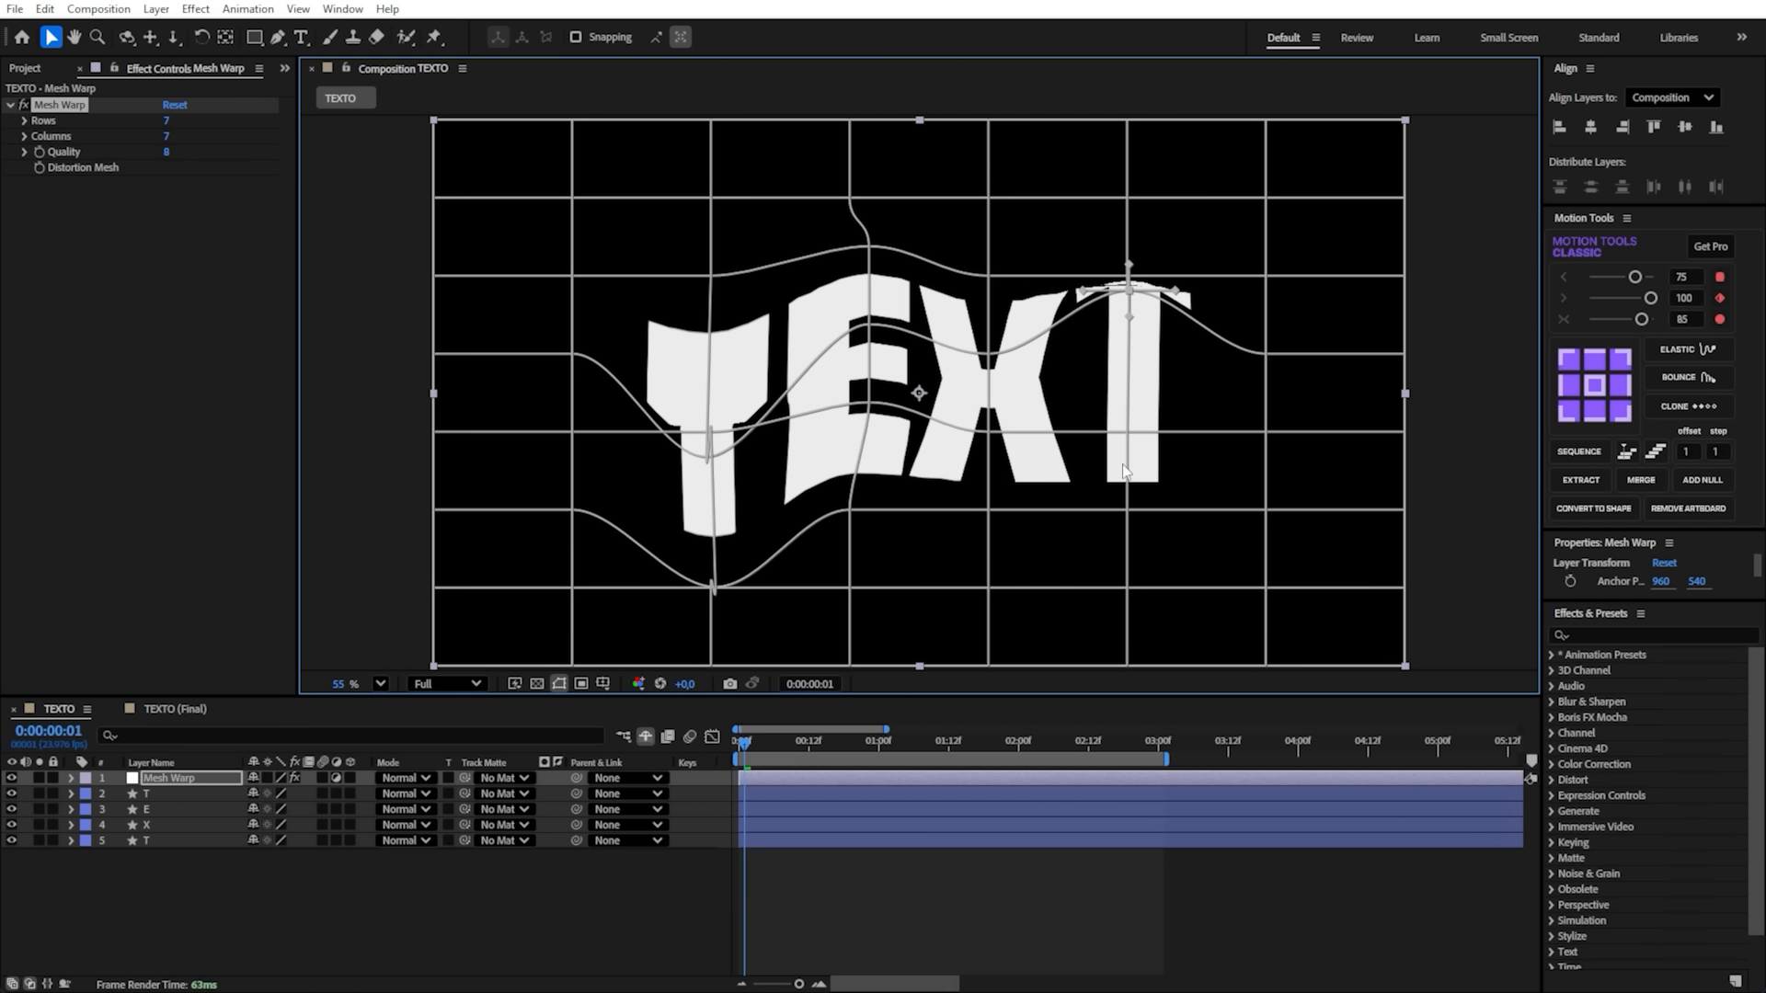
drag(1122, 434, 1123, 570)
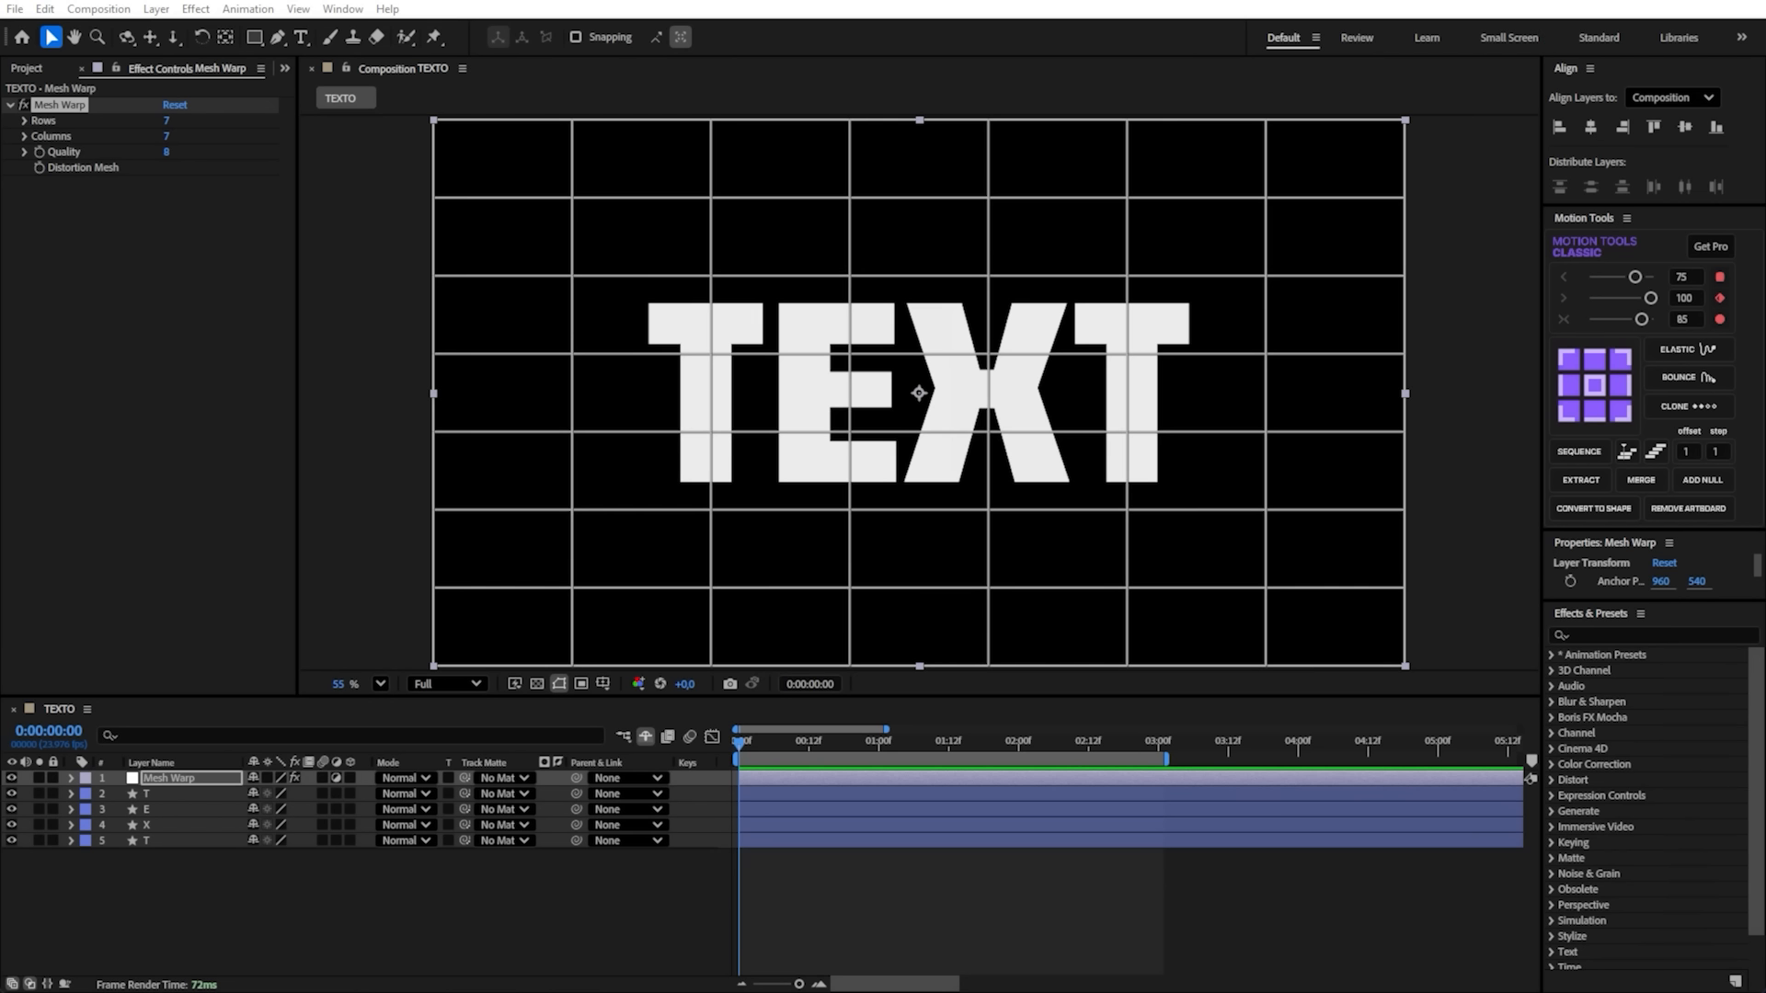
- Try to bend the first T by pulling the two Mesh Warp grid points over its stem up toward the E
click(59, 105)
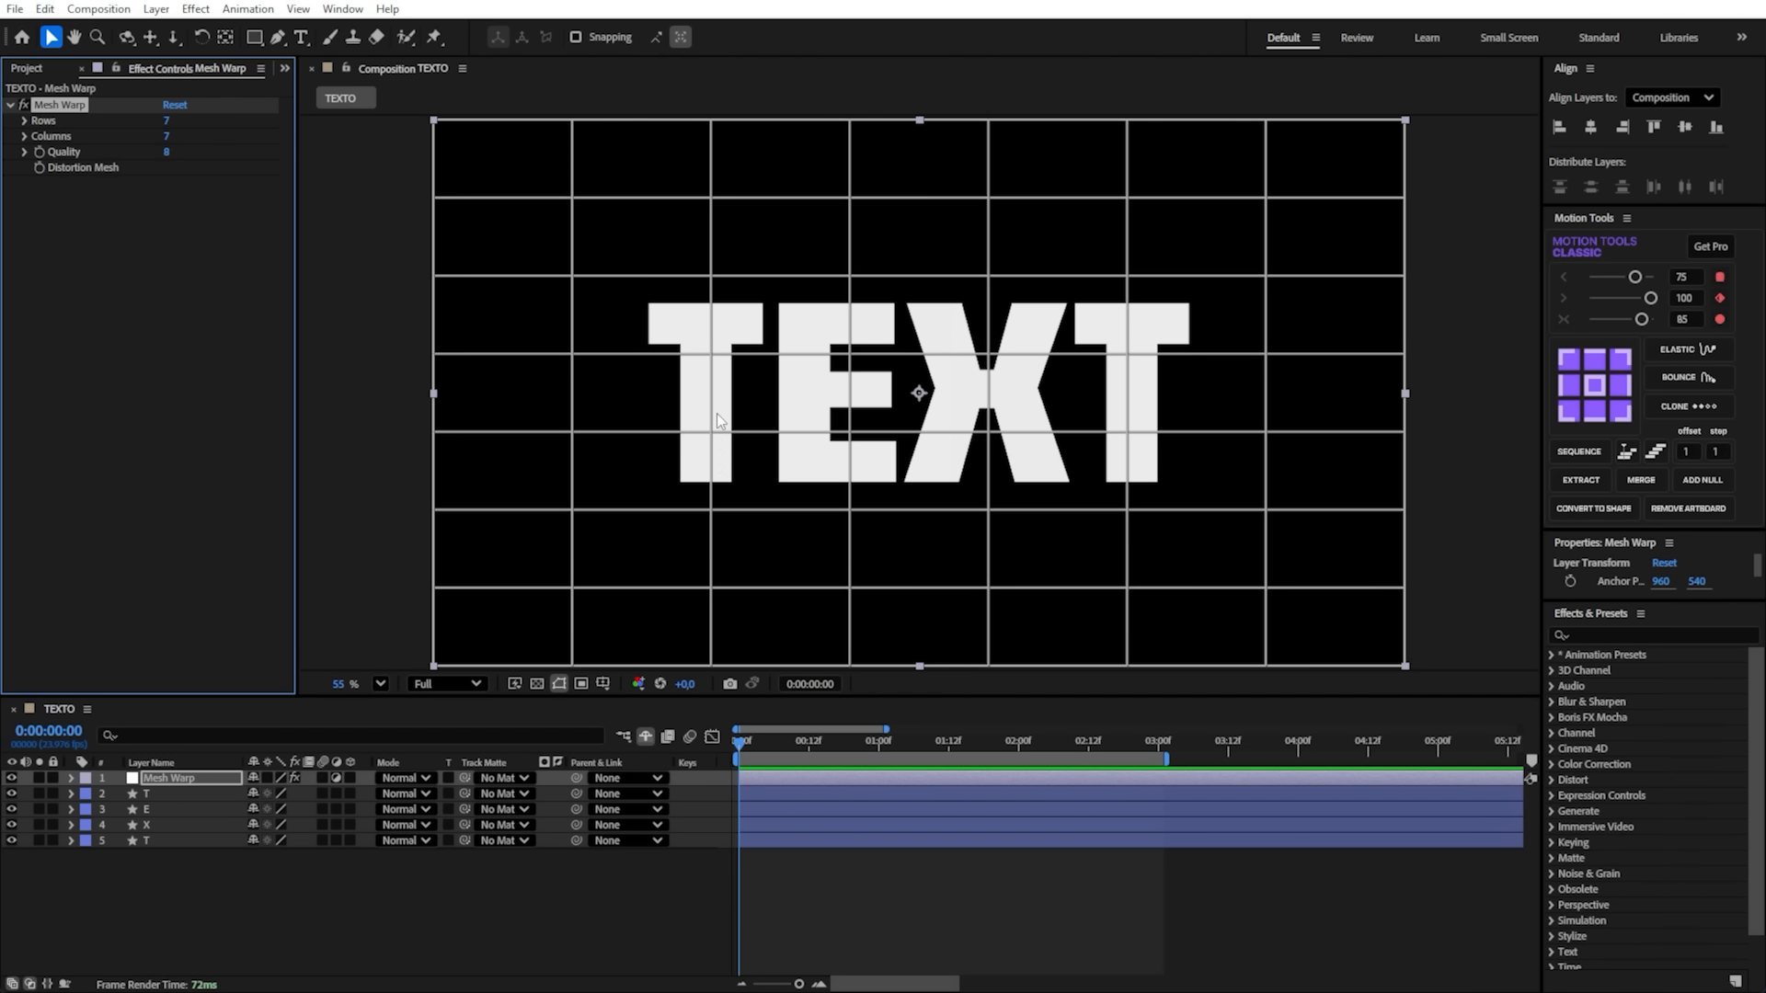
click(711, 356)
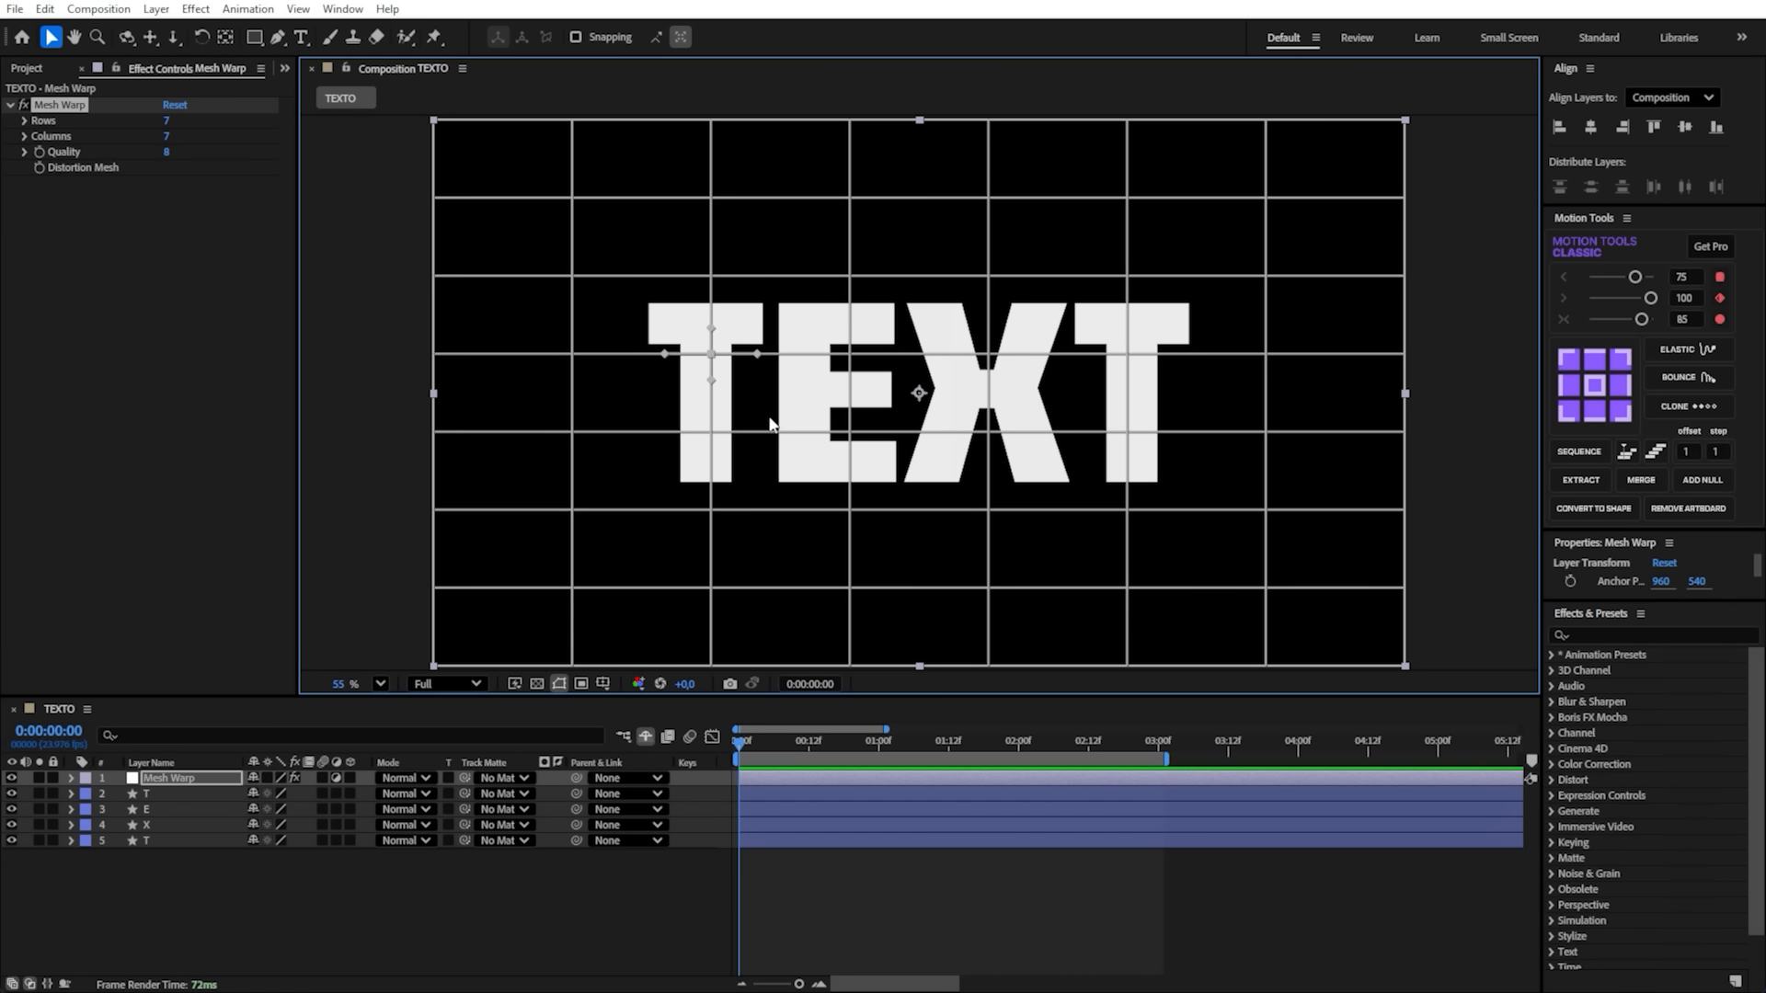
click(713, 434)
shift+click(712, 355)
scroll(724, 368, up, 5)
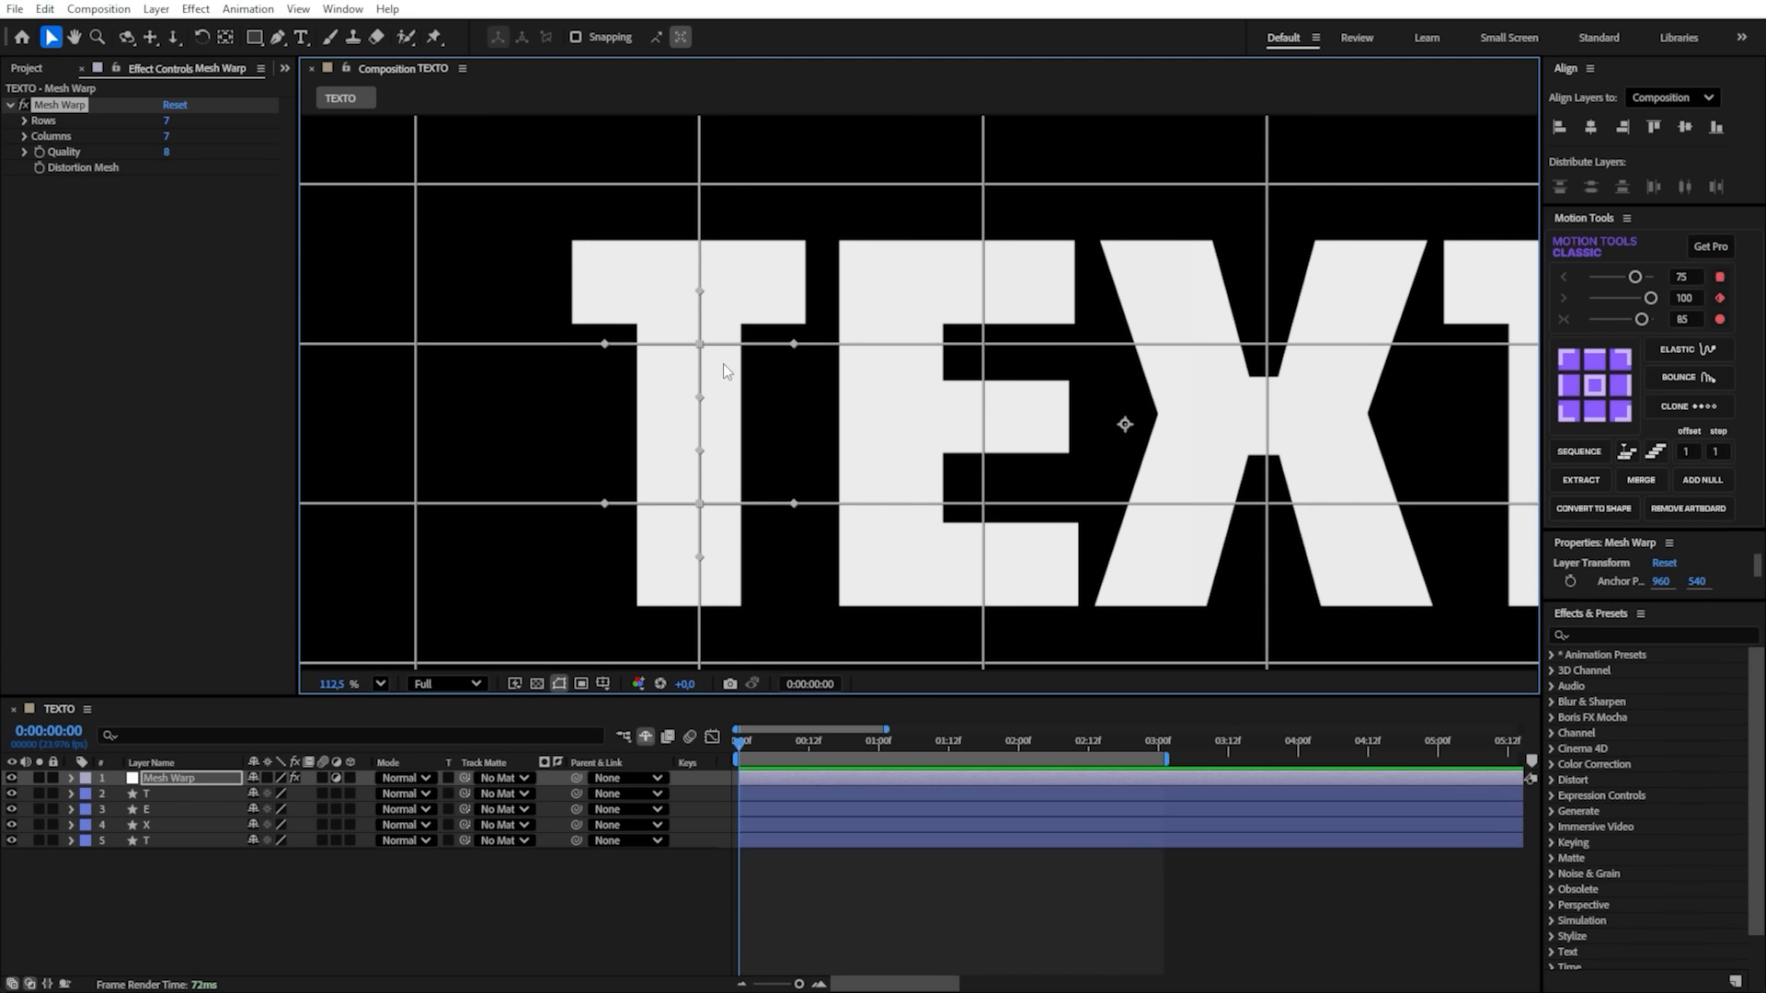
drag(692, 343, 826, 202)
scroll(592, 204, up, 2)
scroll(920, 286, down, 1)
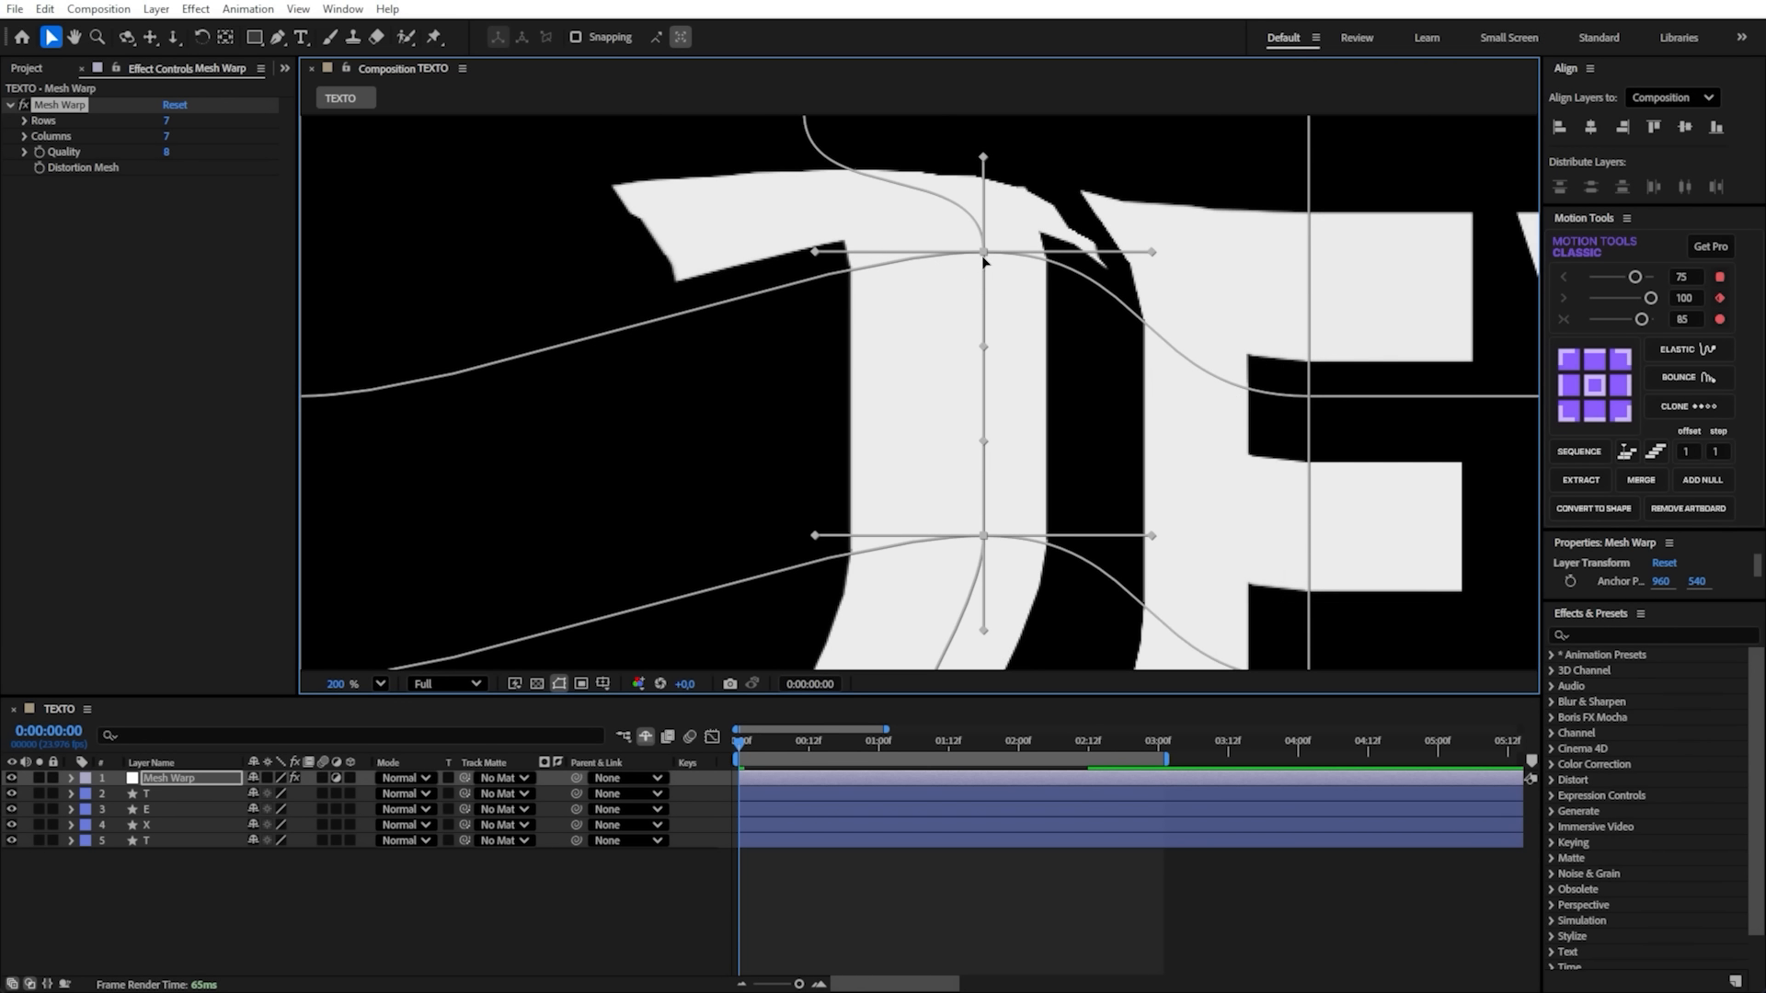
- Try to warp the crossbar of the first T further by shifting its upper grid point toward the E
mouse_move(986, 259)
mouse_down()
mouse_move(788, 426)
mouse_move(699, 387)
mouse_move(1011, 241)
mouse_up()
scroll(543, 220, up, 3)
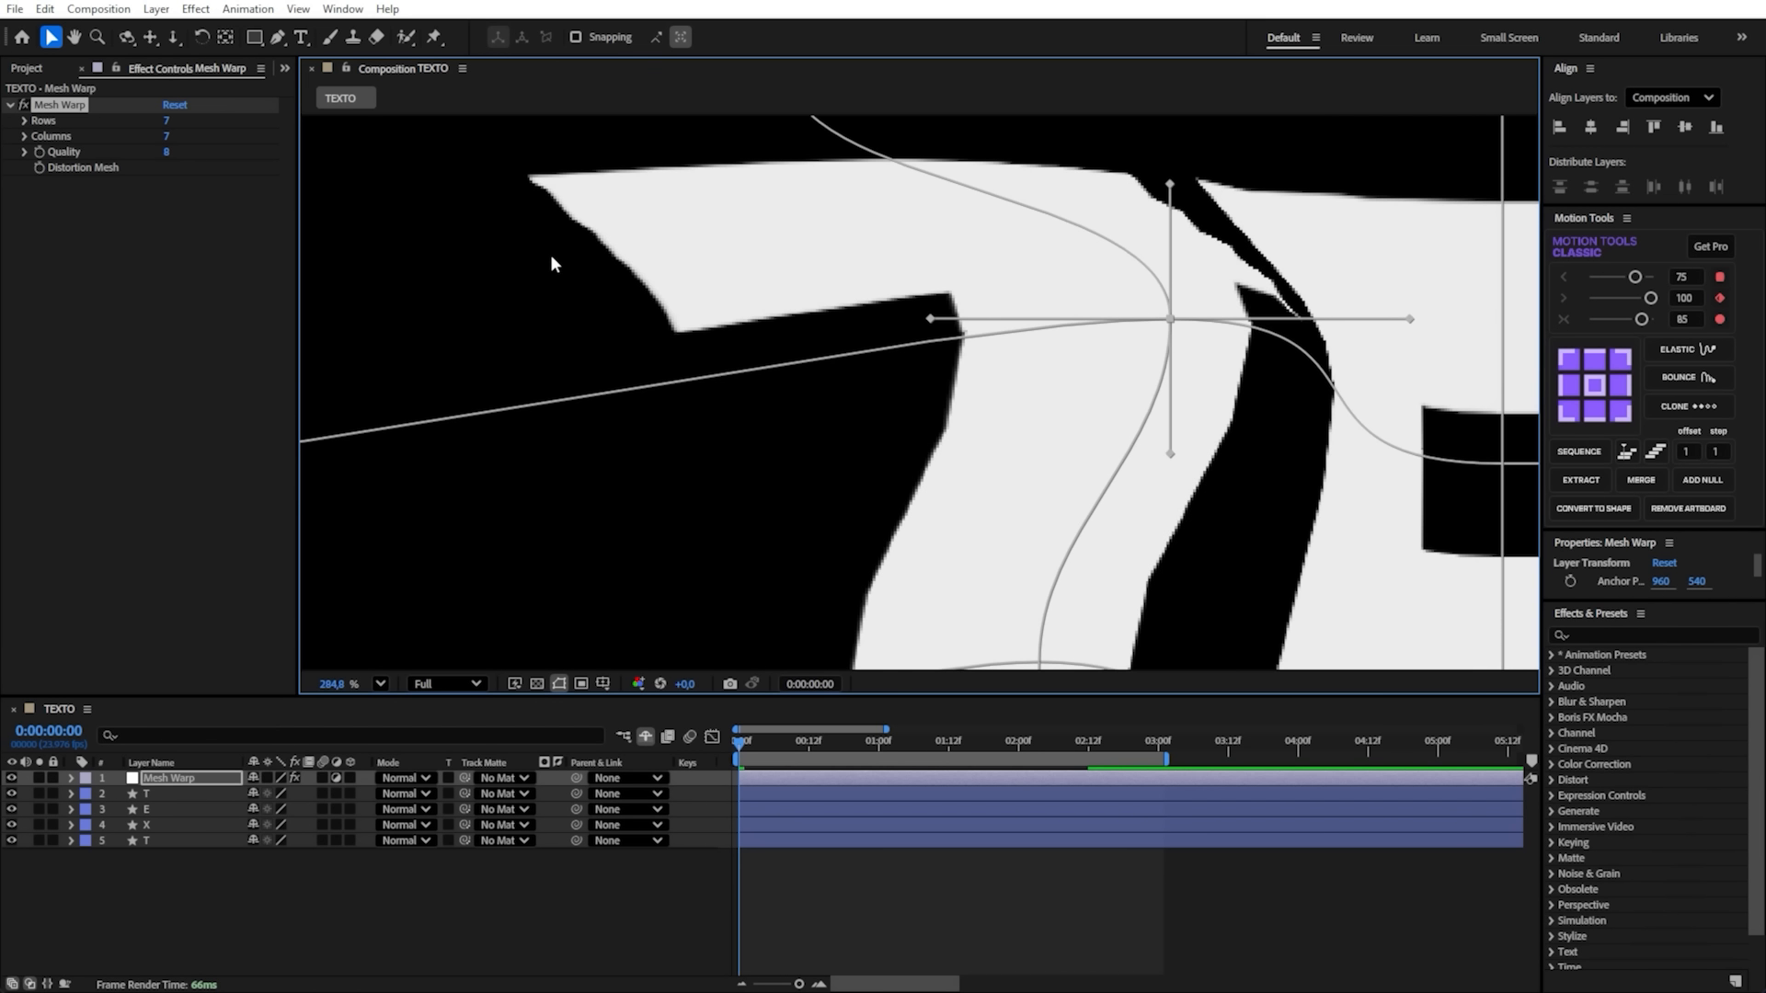
drag(1088, 206, 685, 259)
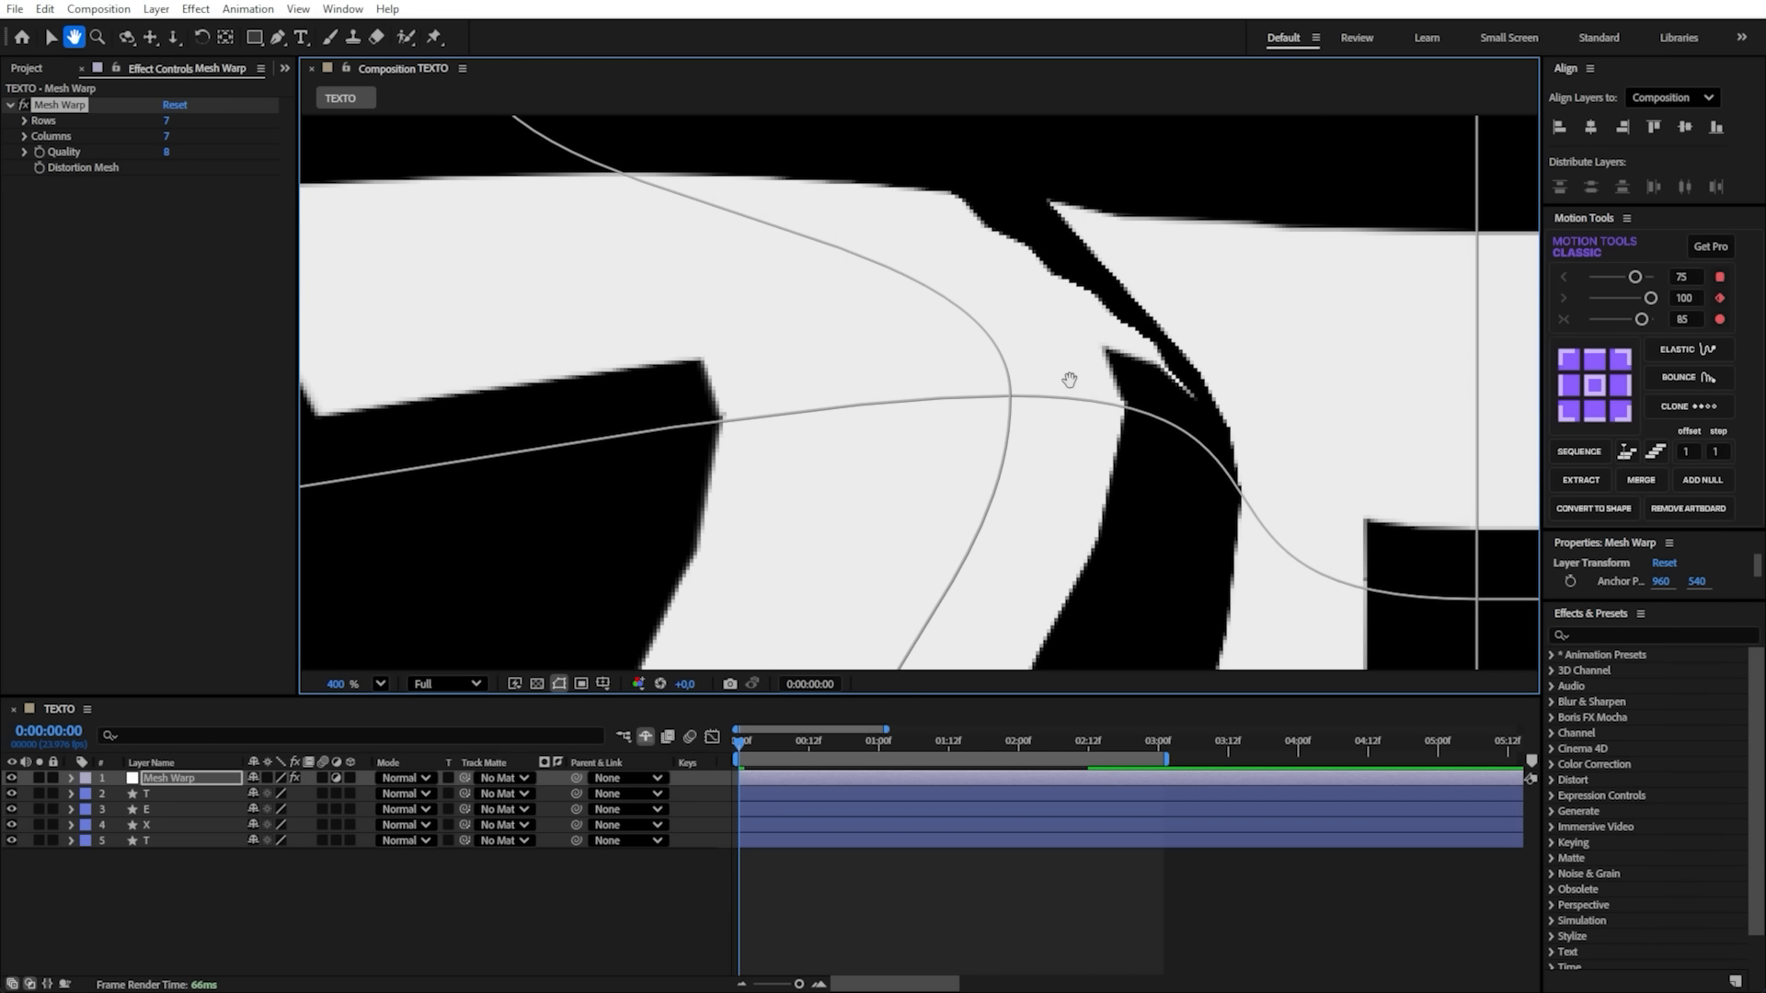
drag(1014, 397, 1008, 324)
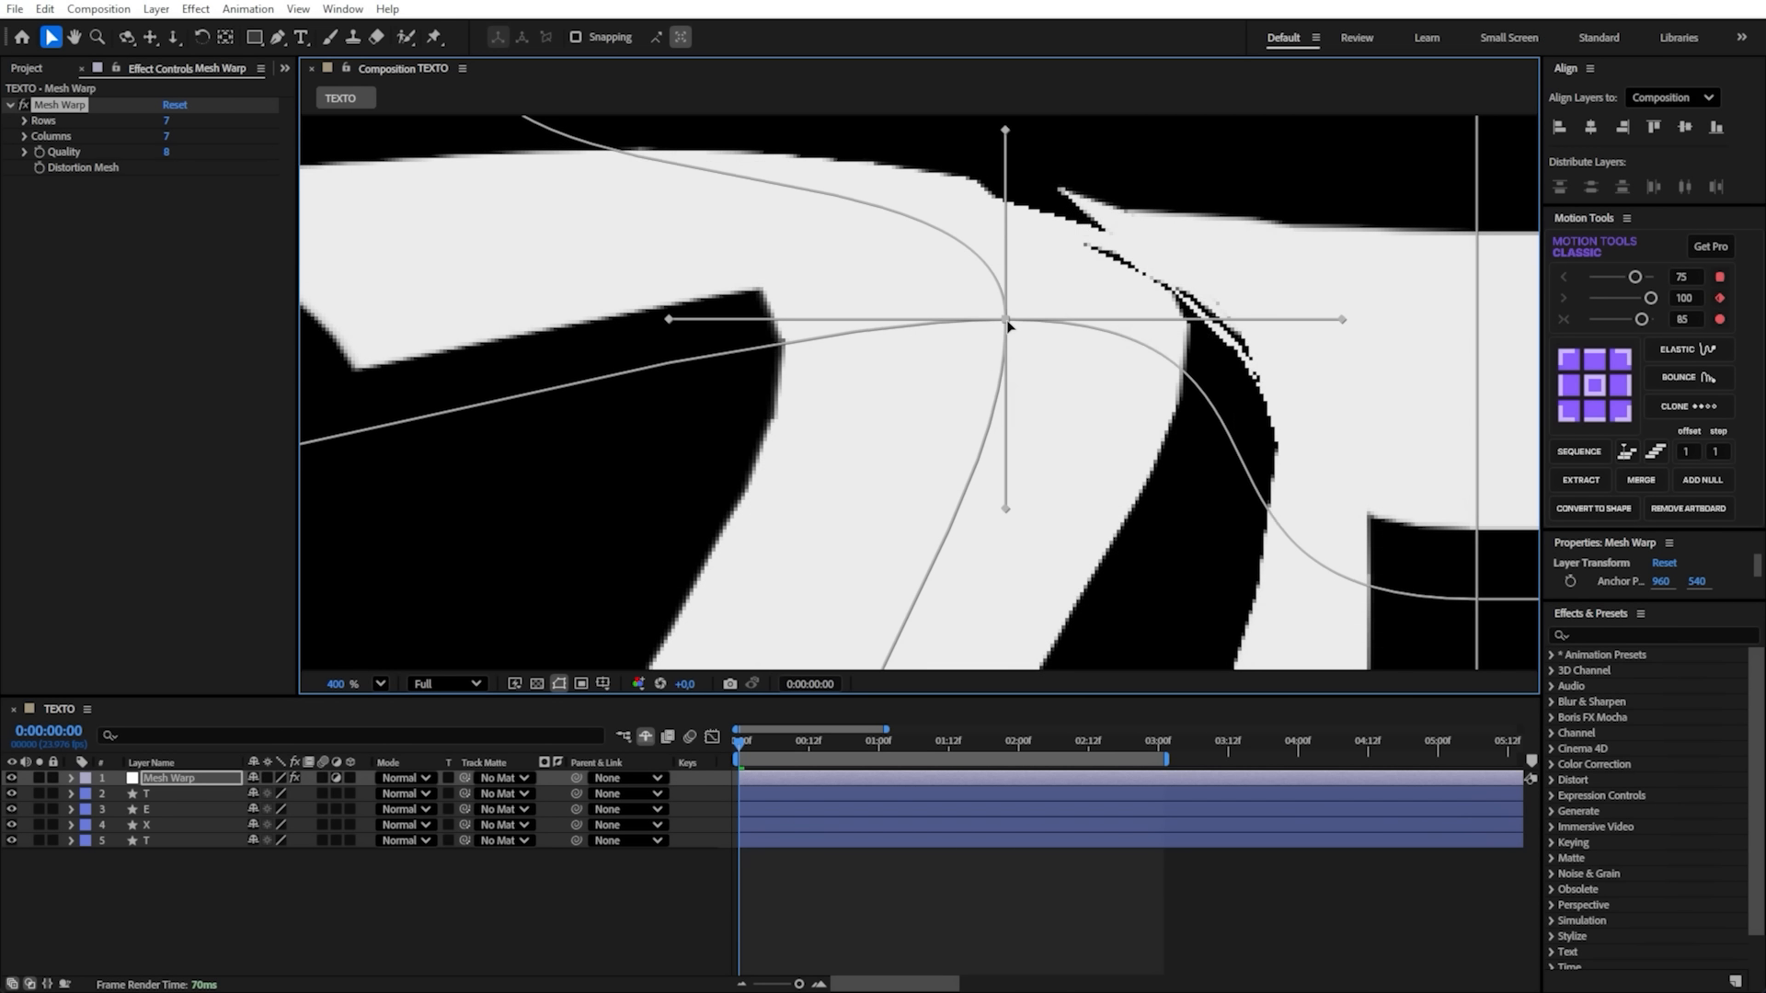
scroll(1068, 300, down, 2)
drag(722, 265, 870, 248)
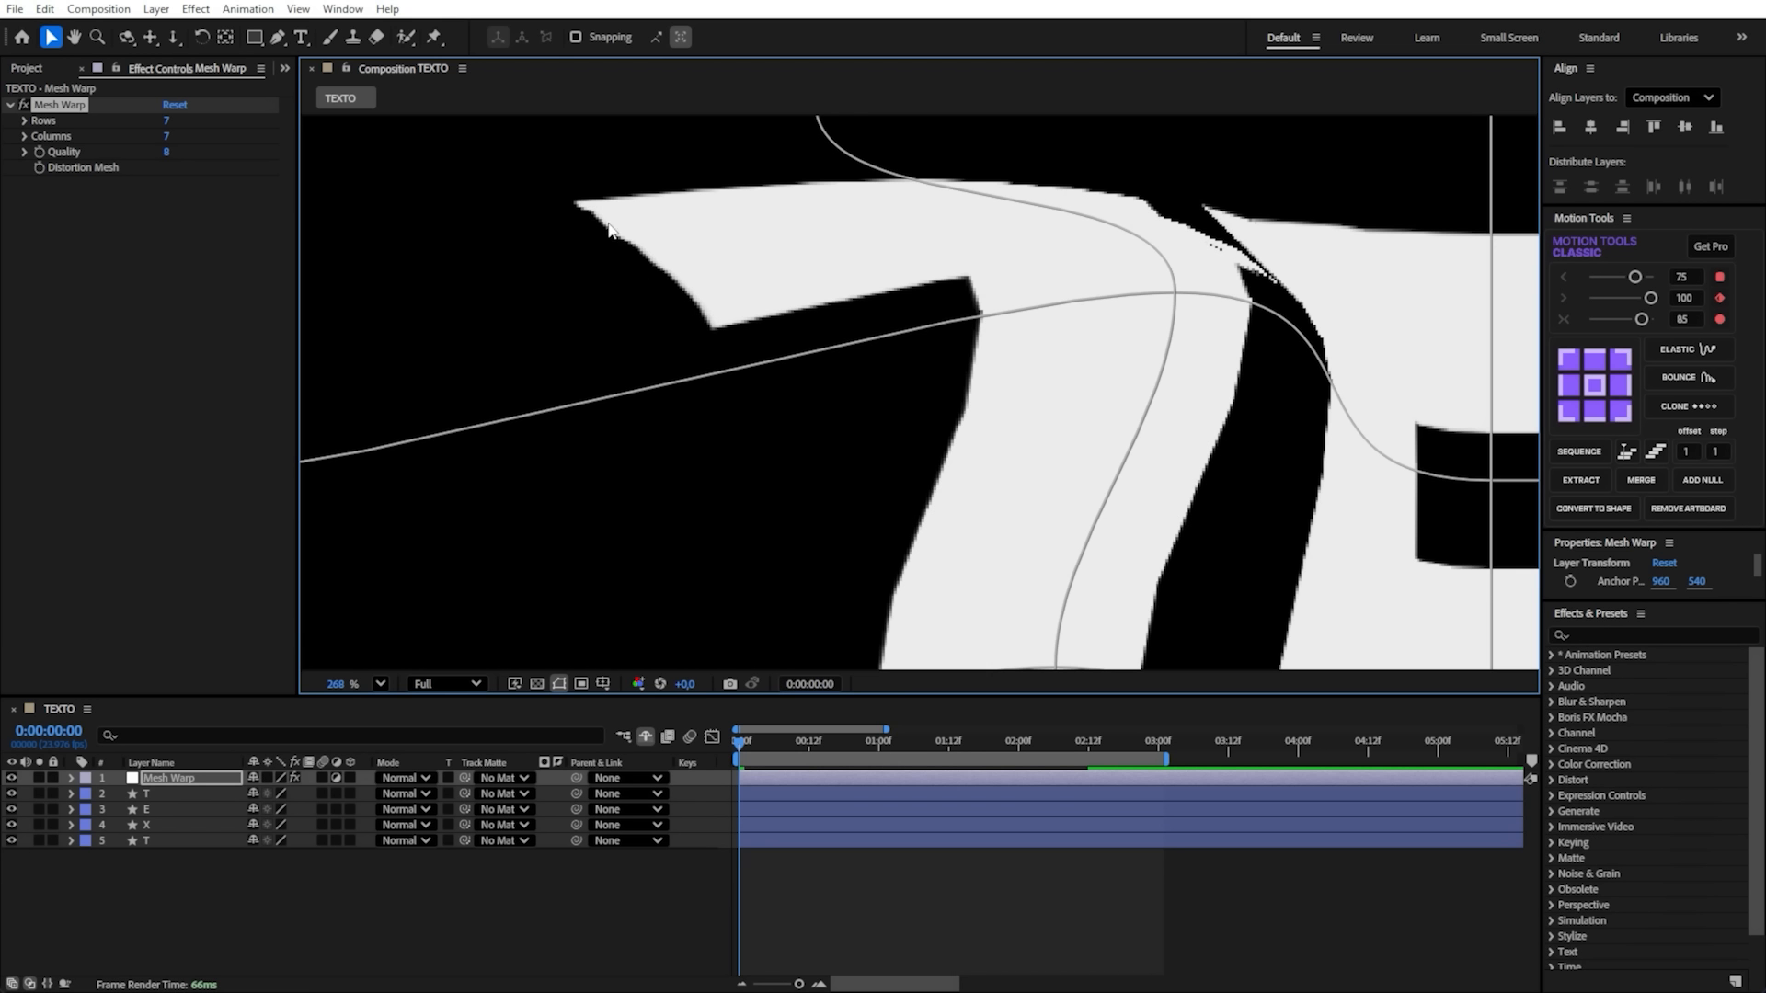
drag(1170, 292, 1177, 300)
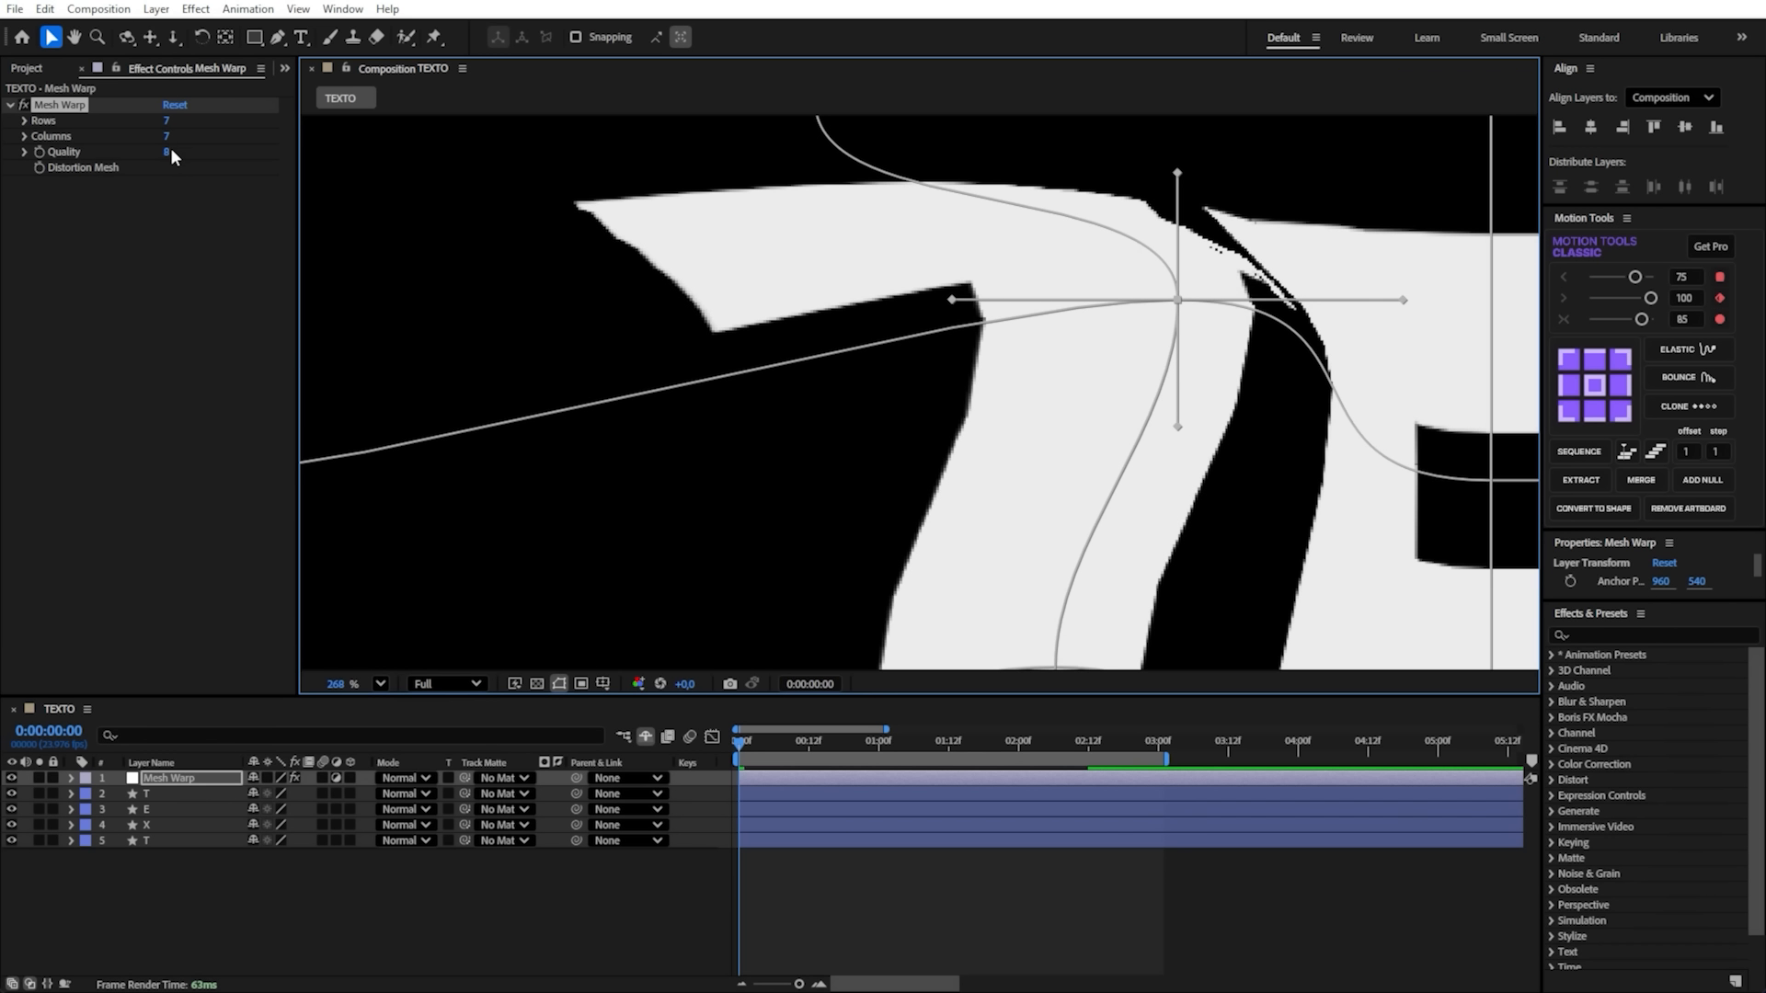
- Set the Mesh Warp Quality to 10 and try to curve the stem of the first T with its two grid points
drag(169, 152, 189, 153)
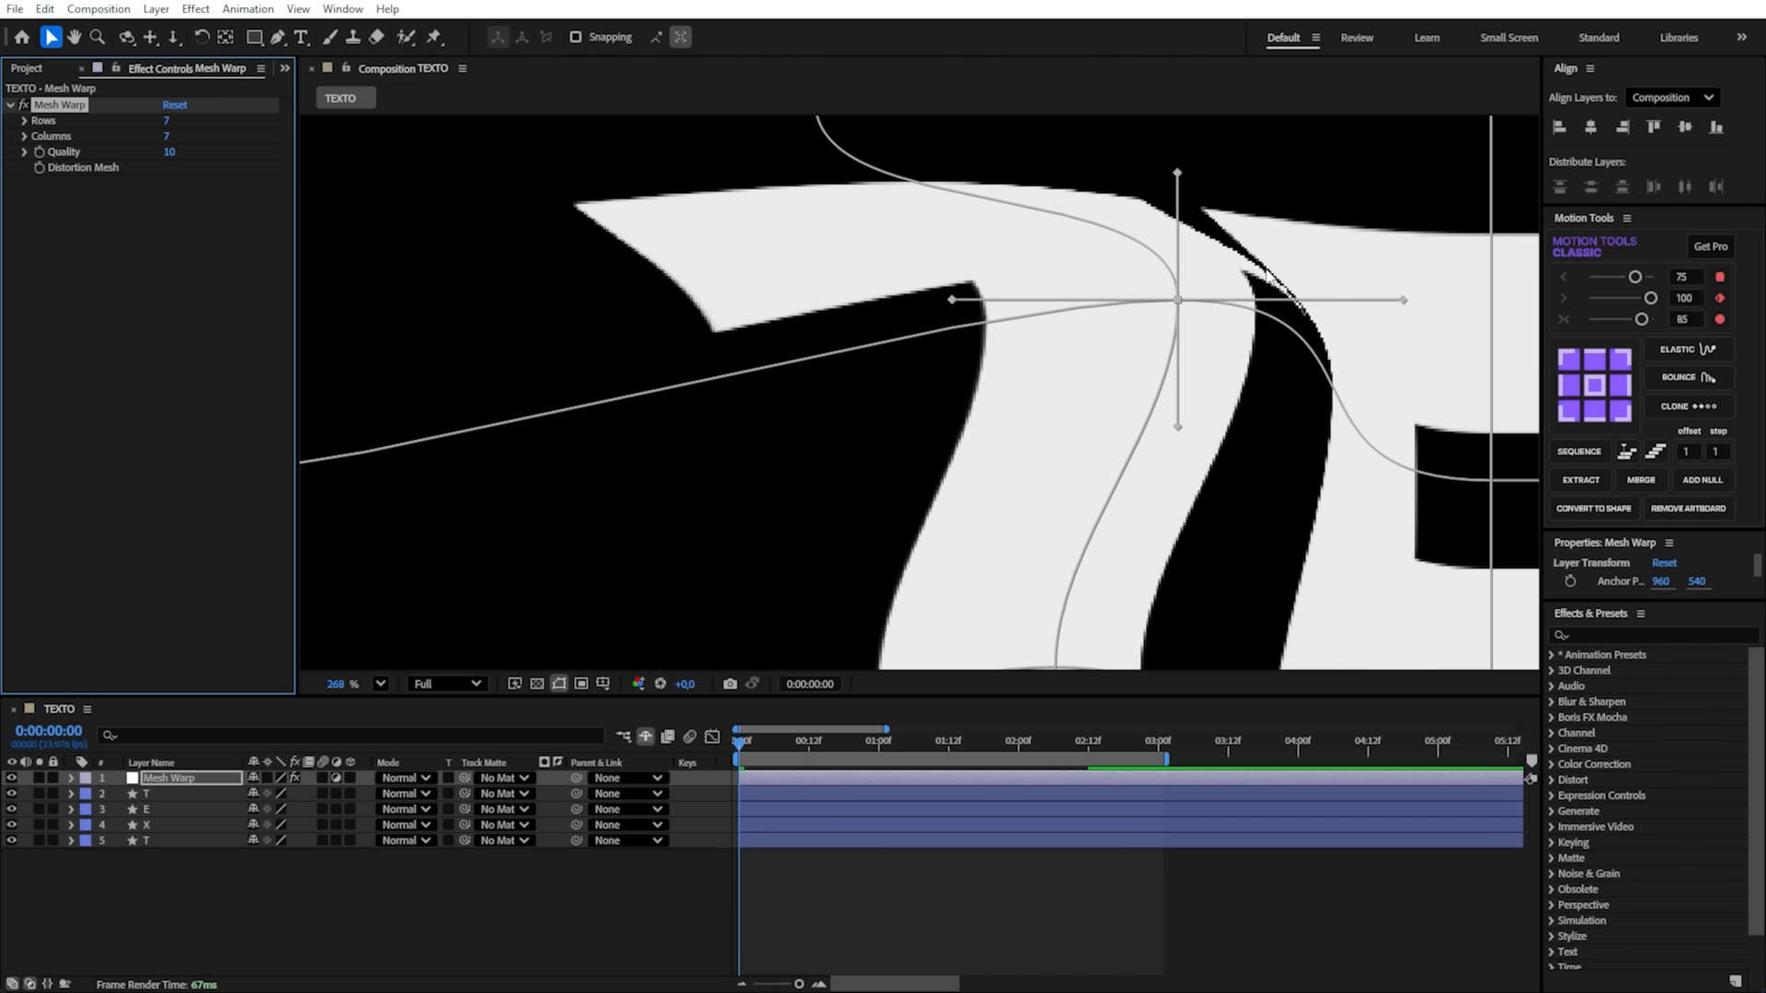
click(1158, 343)
drag(1175, 305, 1081, 323)
scroll(1081, 324, down, 2)
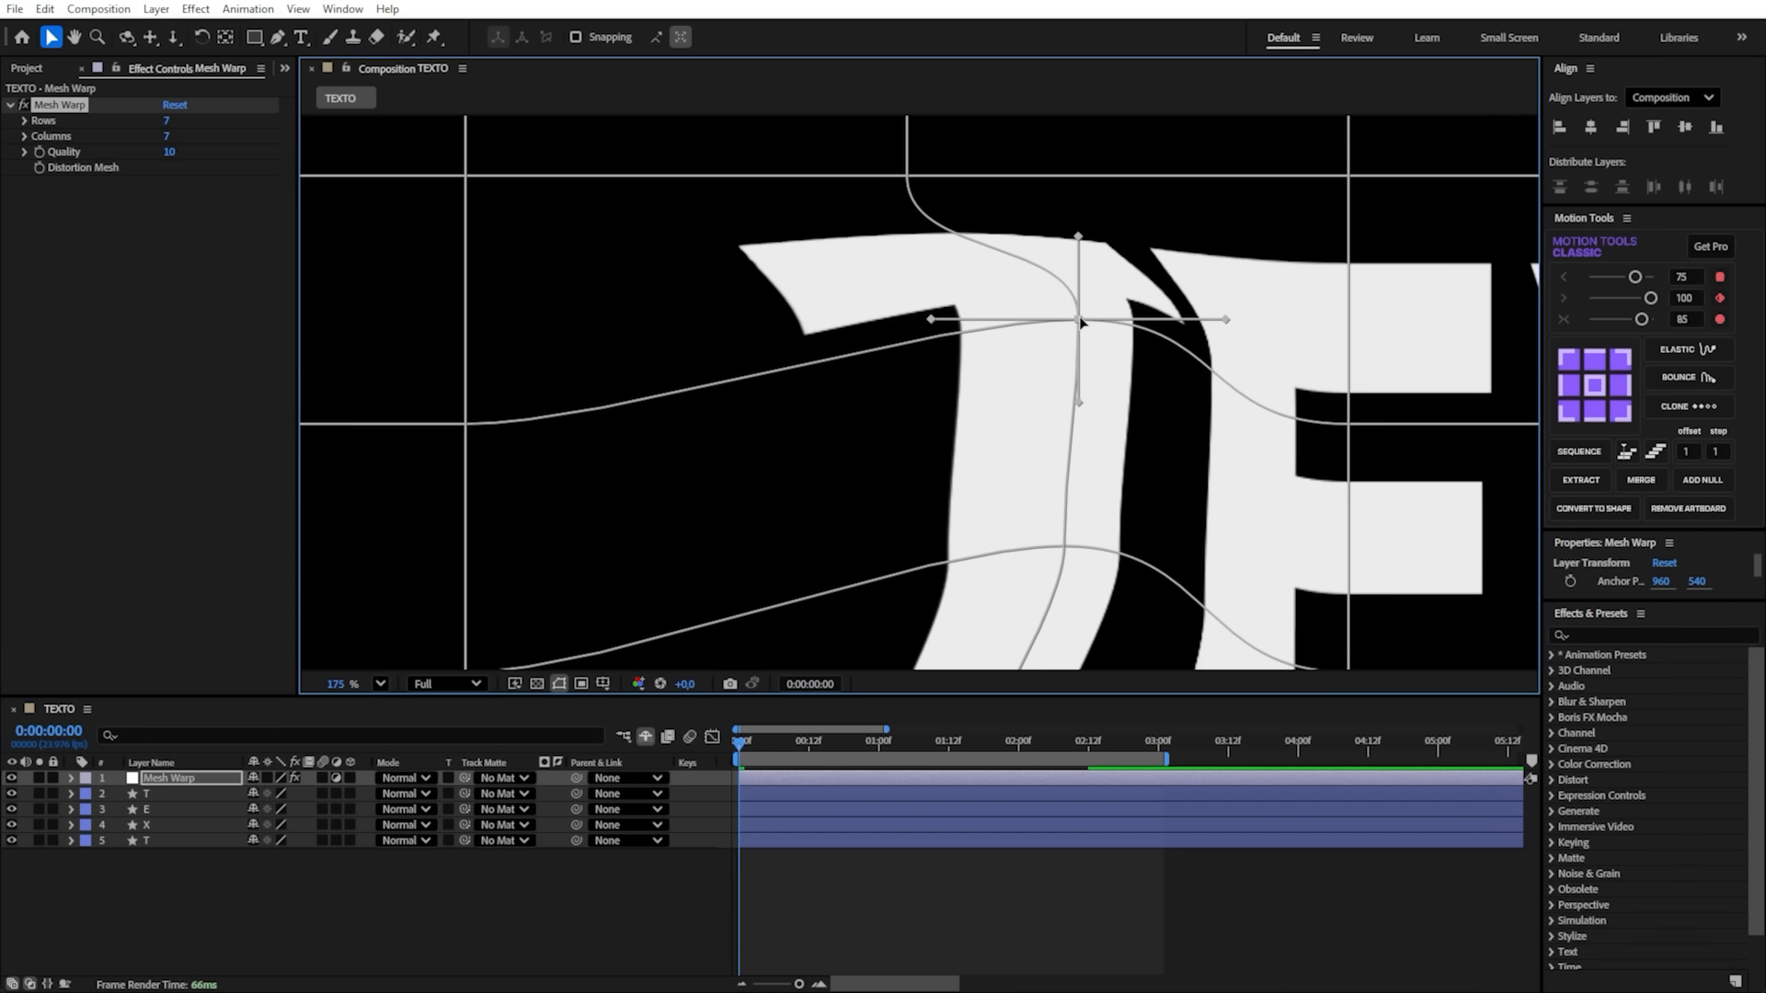
scroll(1081, 324, down, 1)
scroll(1084, 329, up, 1)
drag(1064, 553, 965, 487)
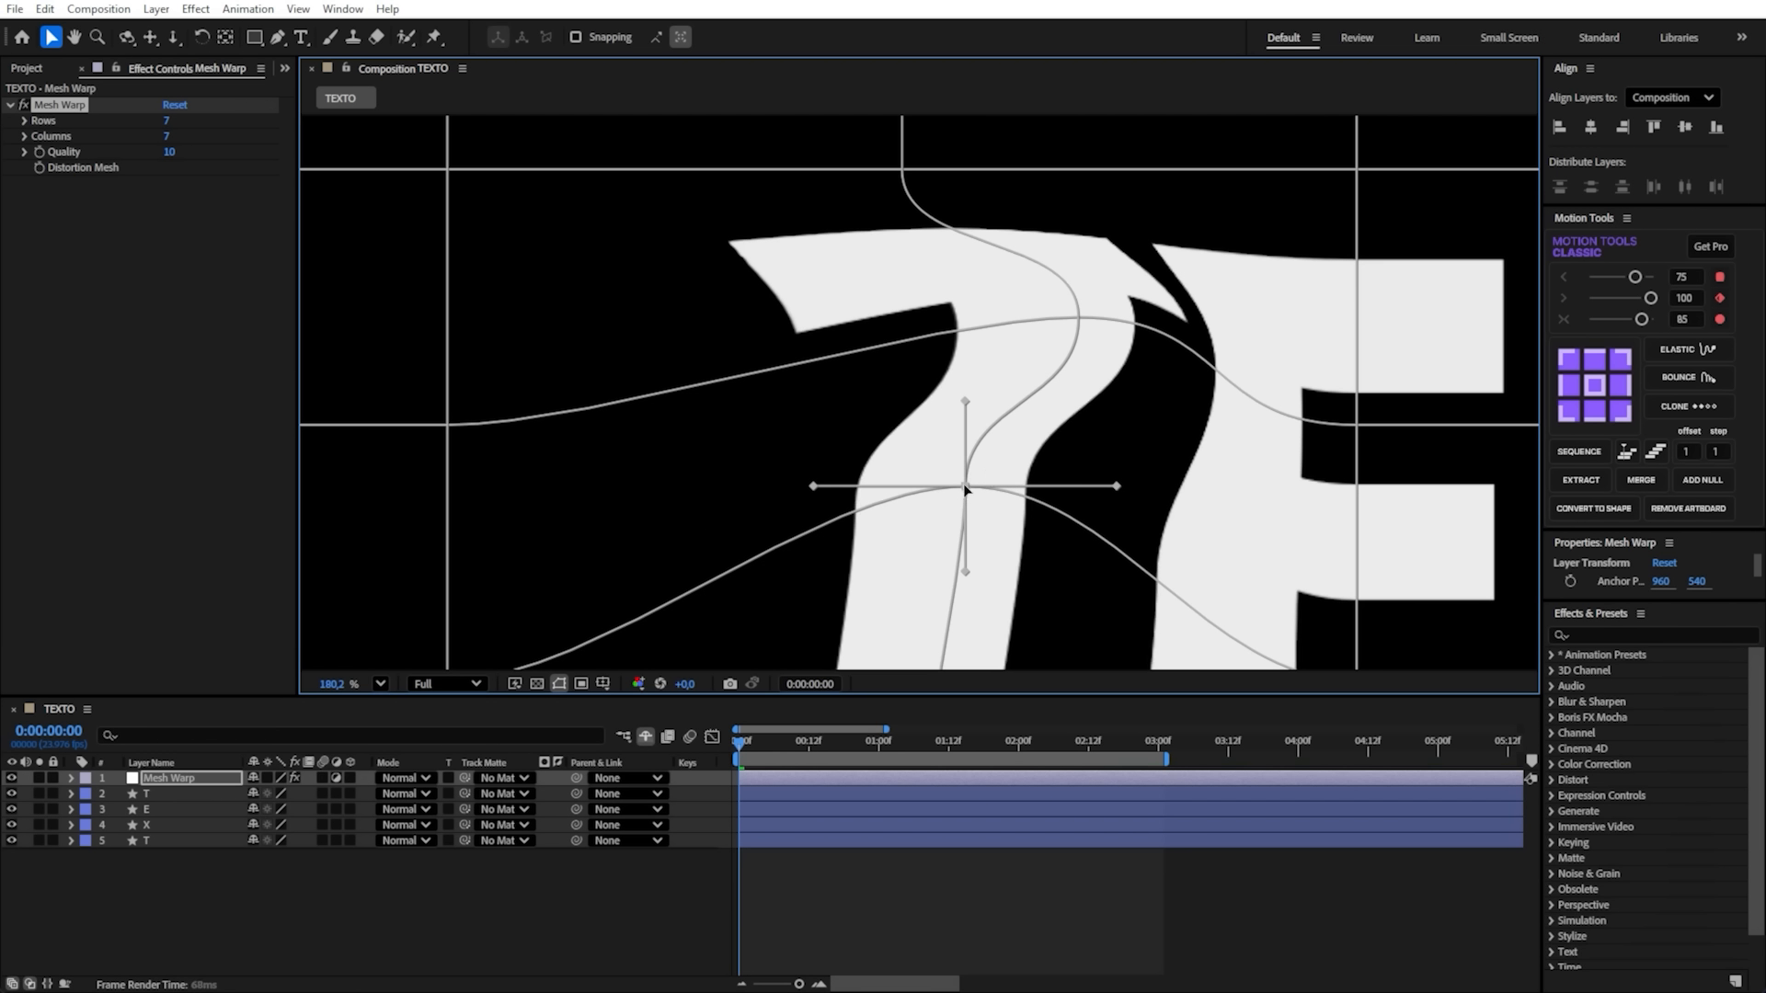
- Try the Mesh Warp at Quality 1 with the upper grid point of the first T pulled down, and undo both changes
drag(169, 152, 96, 151)
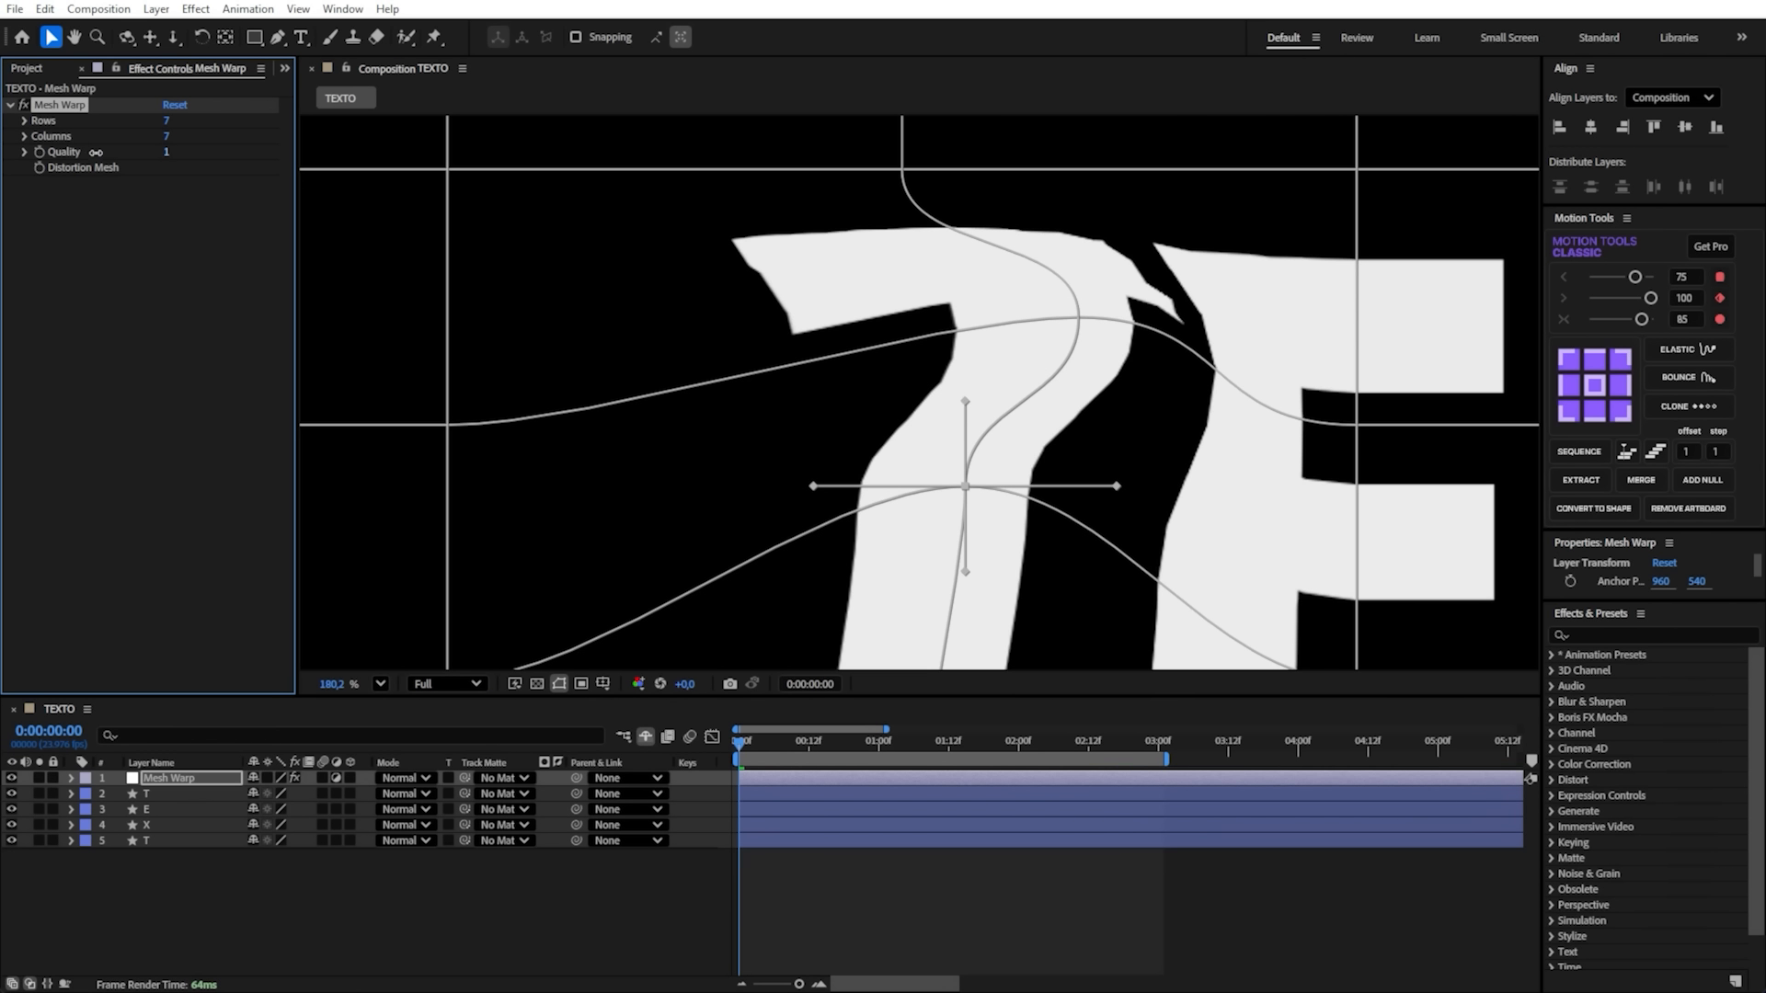
scroll(1037, 331, up, 4)
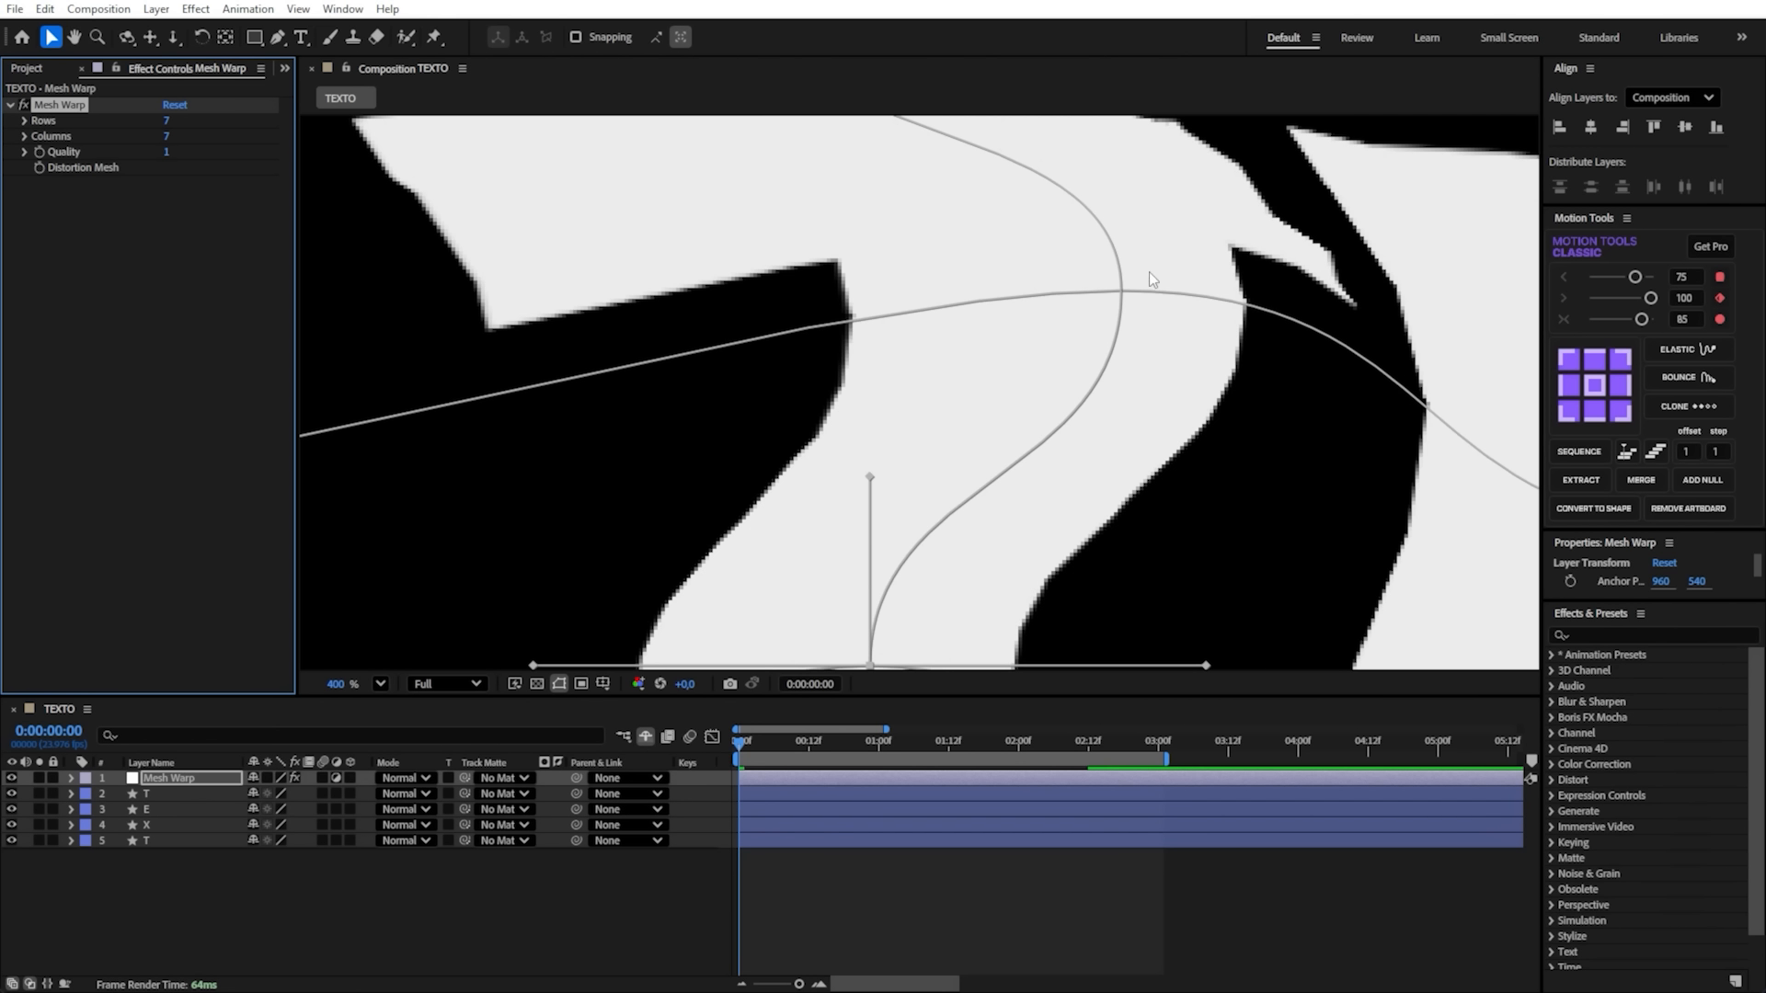
drag(1122, 291, 1005, 462)
scroll(981, 409, down, 6)
key(ctrl+z)
key(ctrl+z)
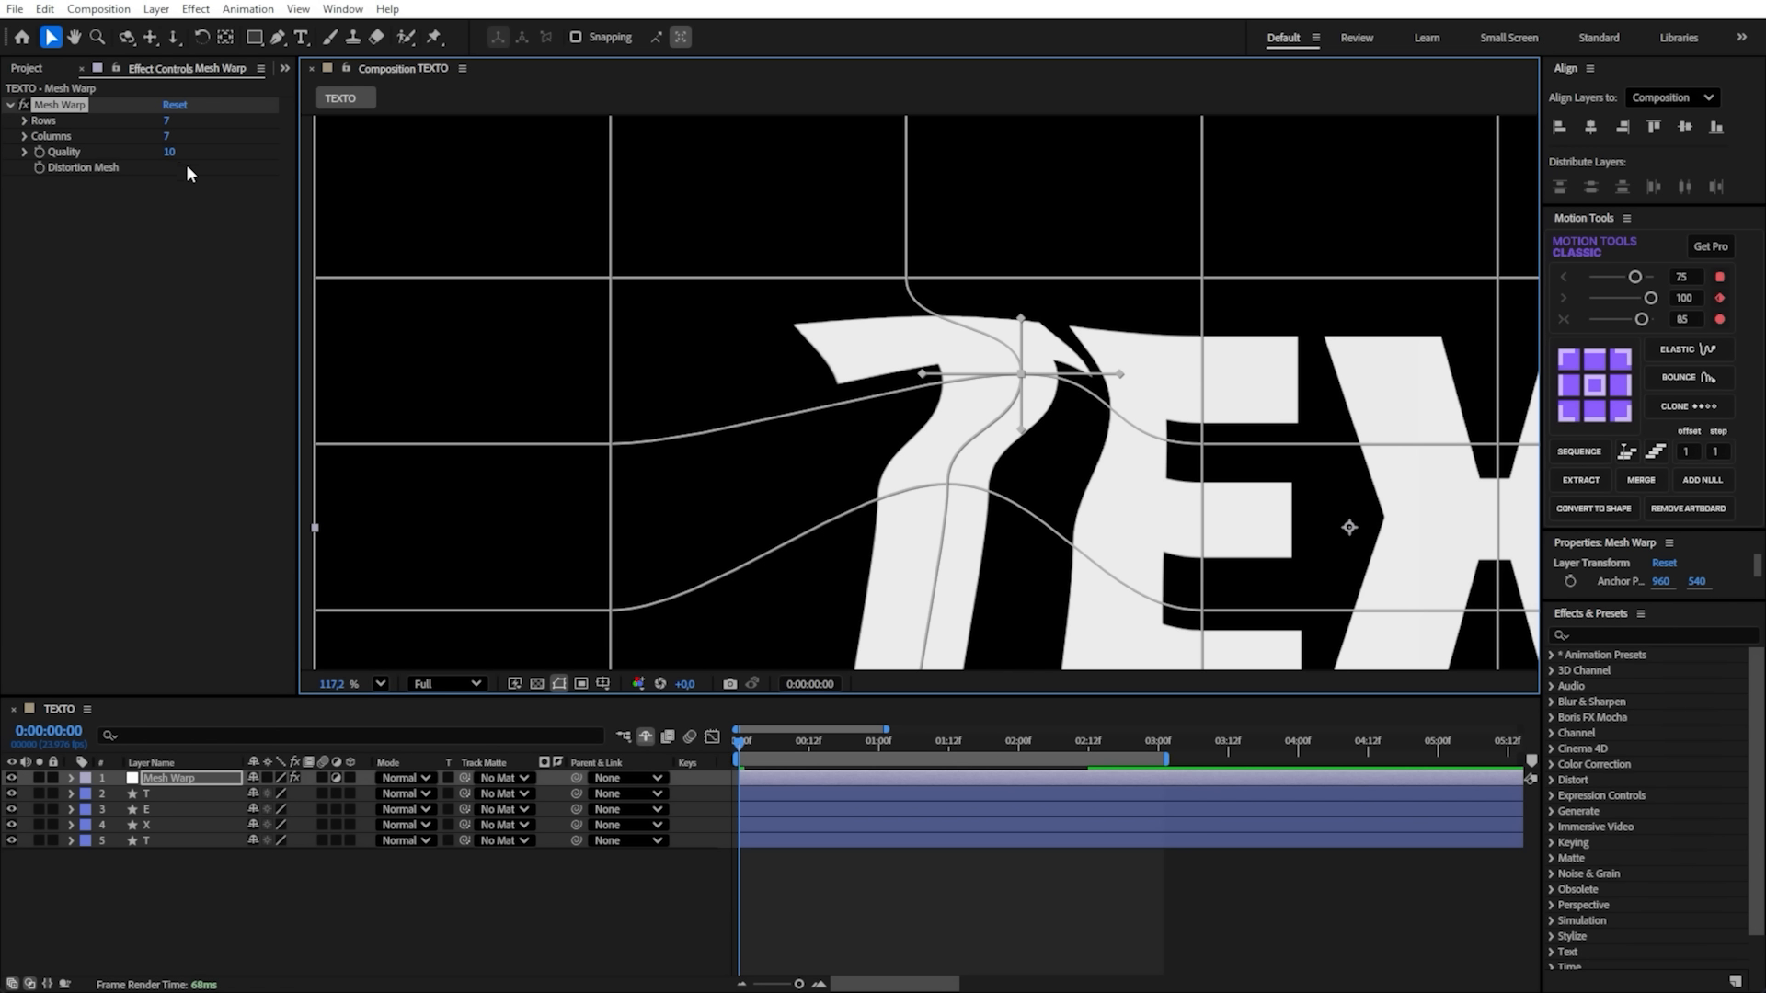
- Reset the Mesh Warp effect and set its grid to 6 rows and 4 columns
key(shift+slash)
click(175, 105)
click(167, 120)
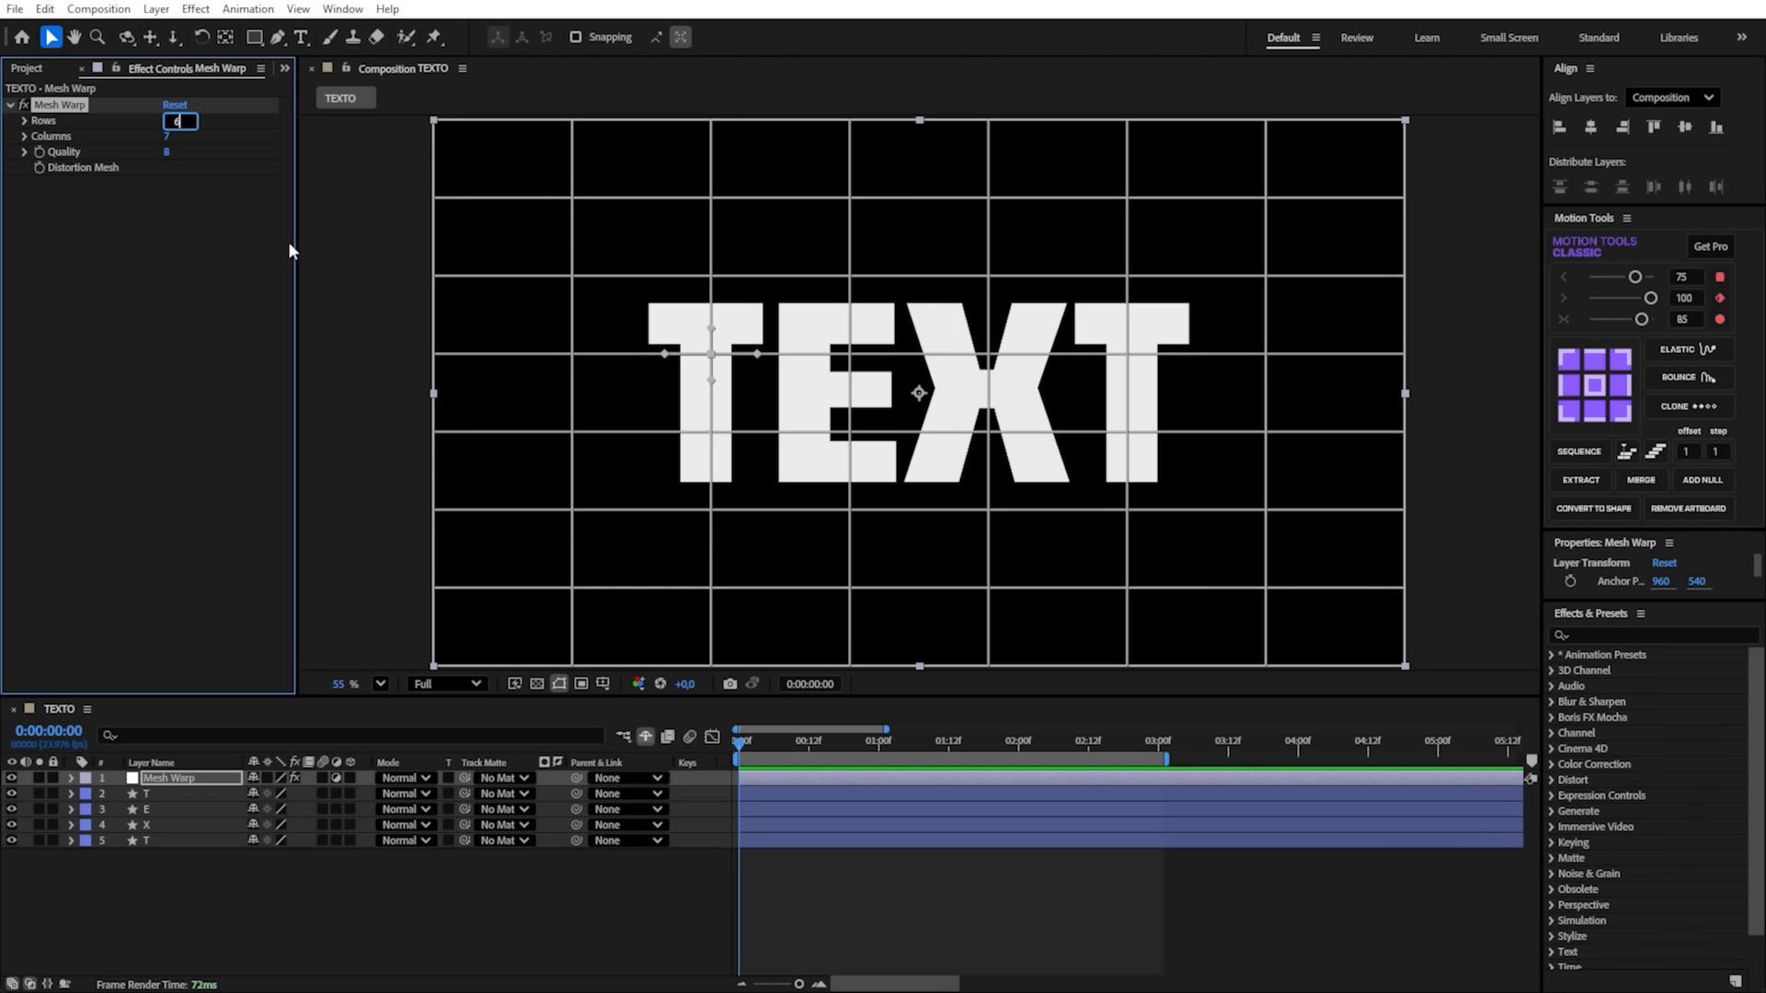
click(167, 136)
text(4)
key(Return)
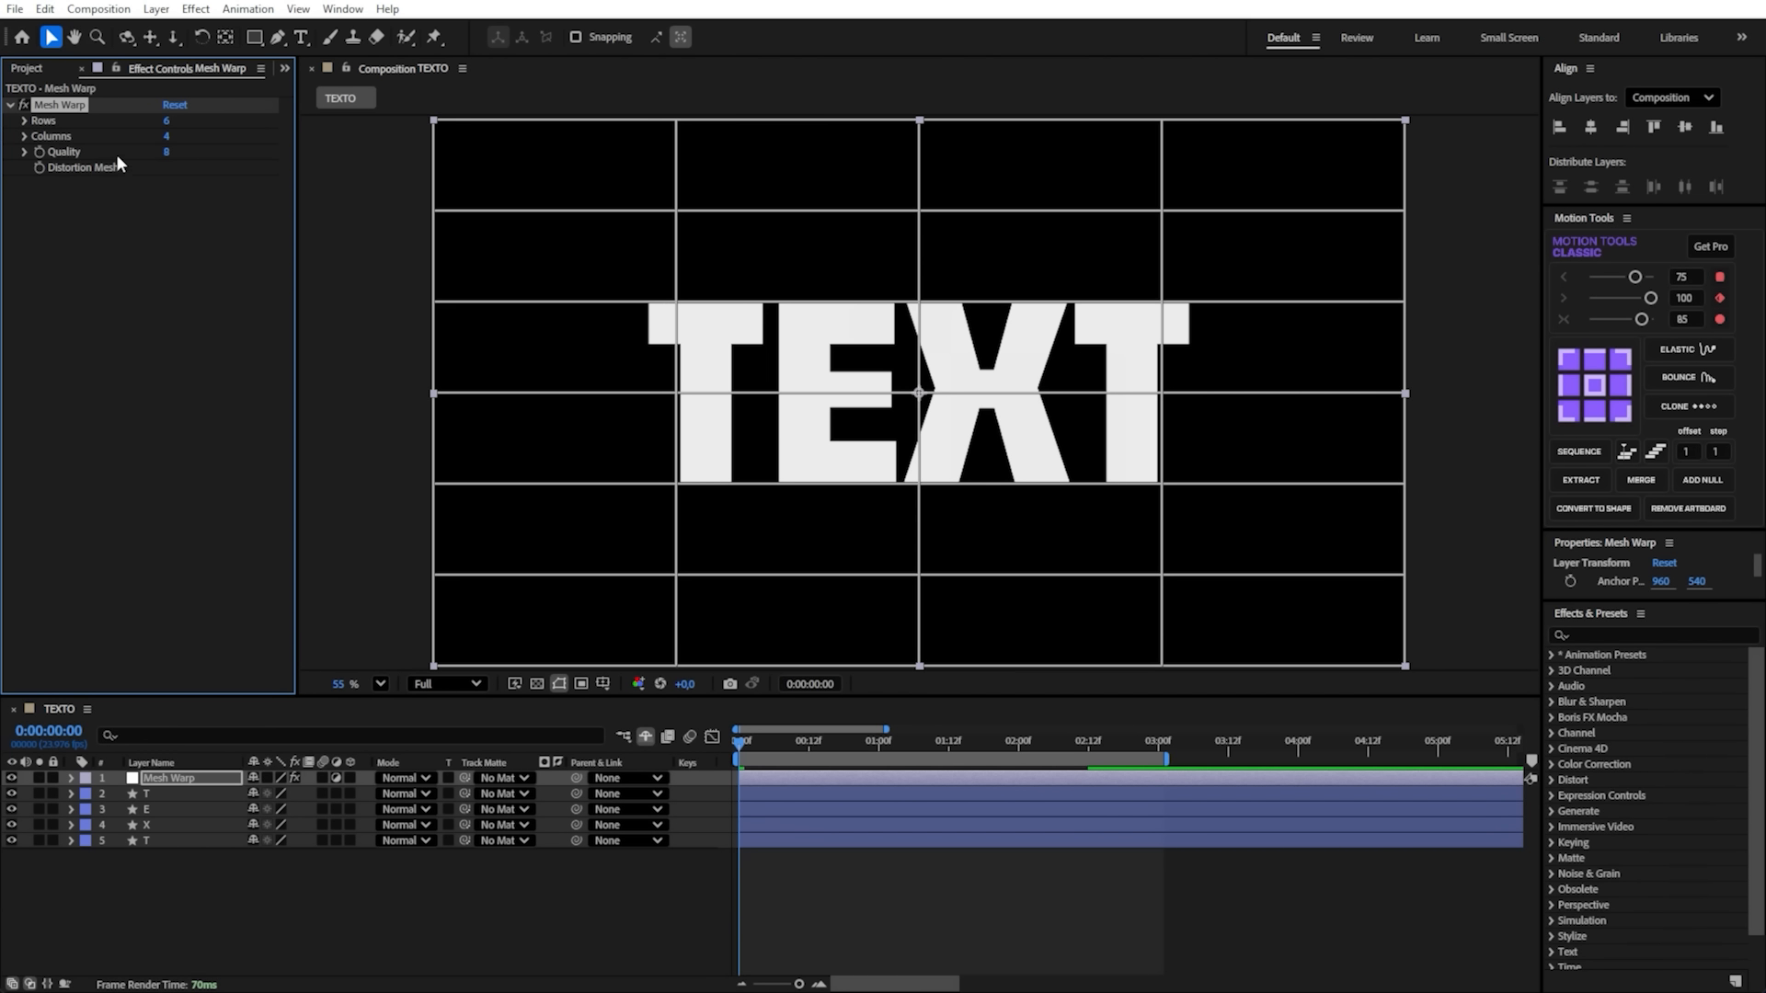
- Set the Mesh Warp Quality to 10 and save the project
click(167, 151)
text(10)
key(Return)
key(ctrl+s)
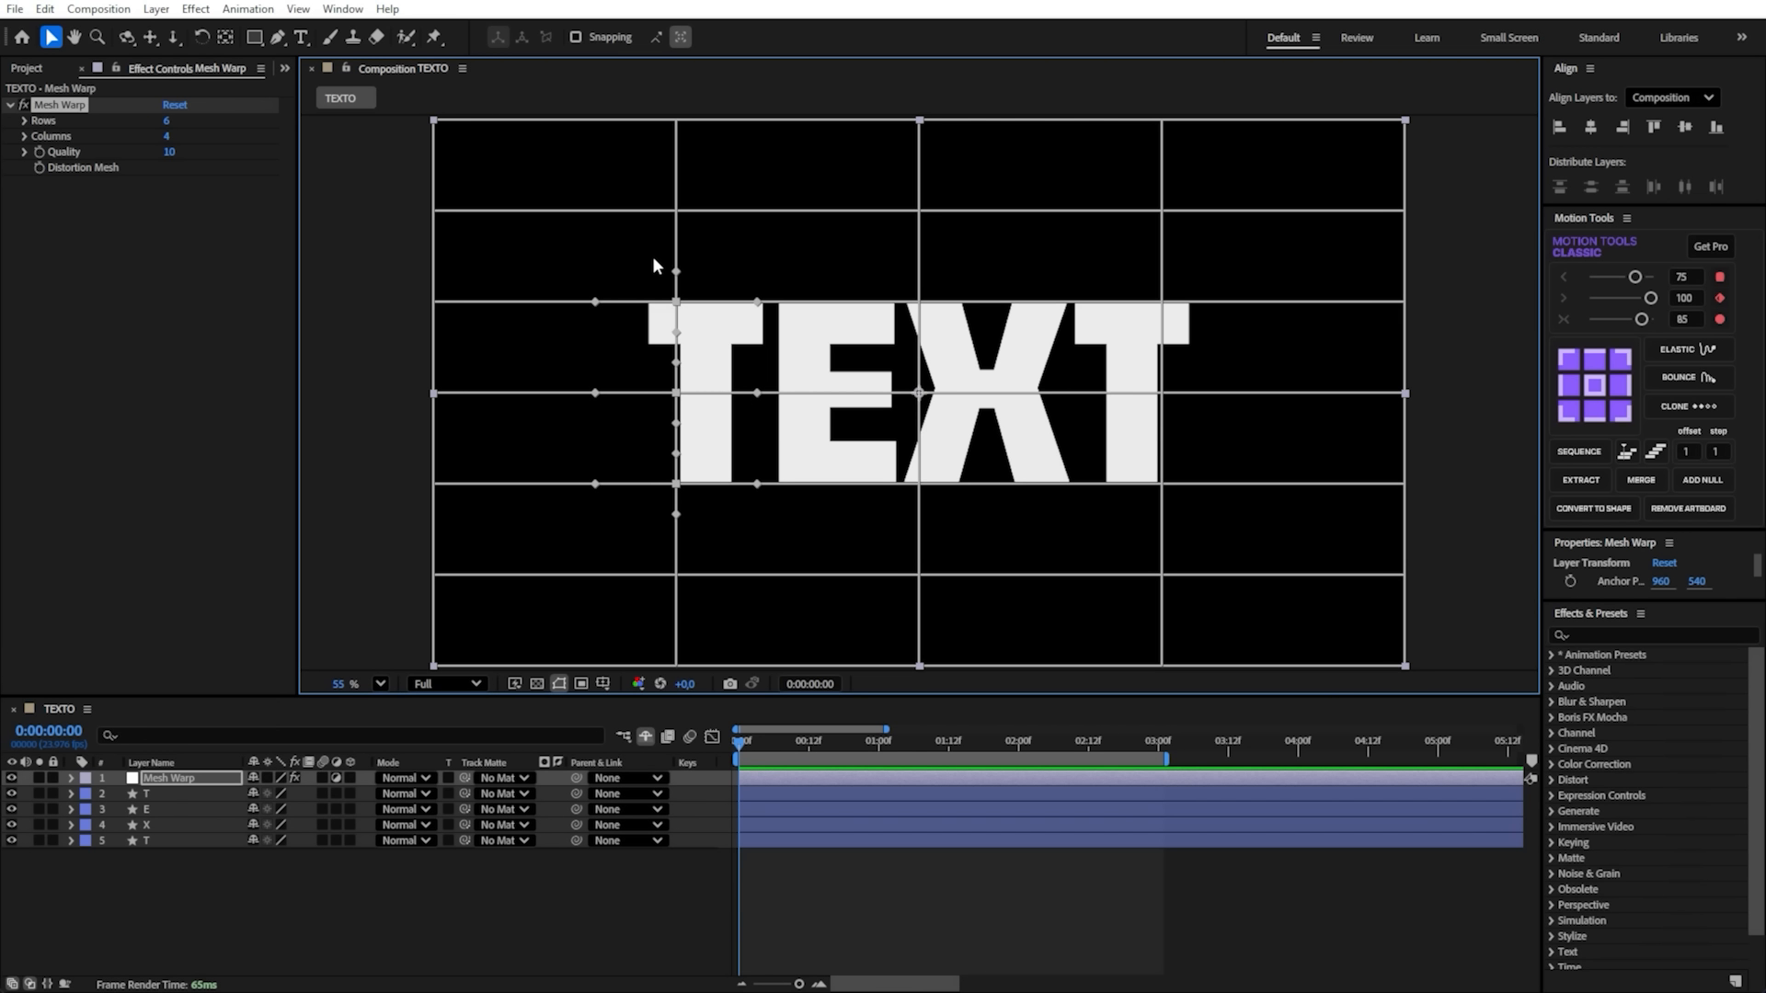
- Select the three Mesh Warp grid points along the first T and test nudging them up and back down
drag(649, 257, 678, 299)
click(706, 297)
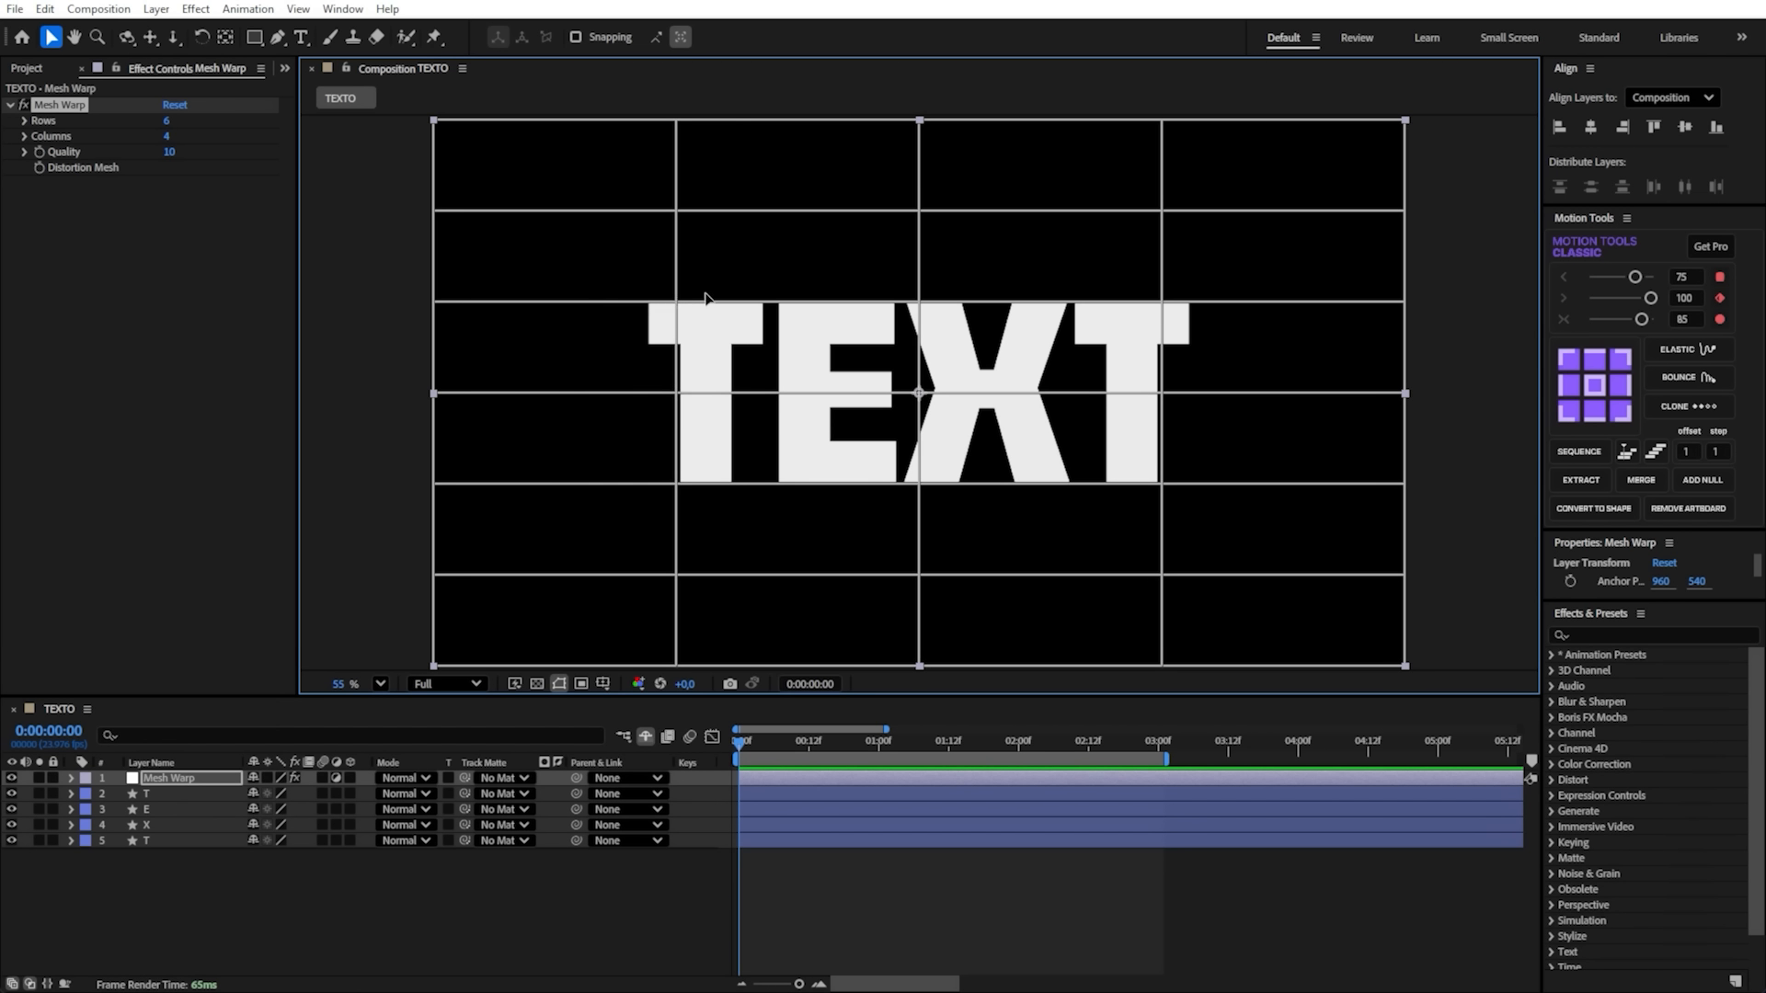
shift+click(677, 394)
shift+click(677, 483)
key(shift+Up)
key(shift+Up)
key(shift+Up)
key(shift+Up)
key(shift+Up)
key(shift+Up)
key(shift+Up)
key(shift+Up)
key(shift+Up)
key(shift+Up)
key(shift+Up)
key(shift+Up)
key(shift+Up)
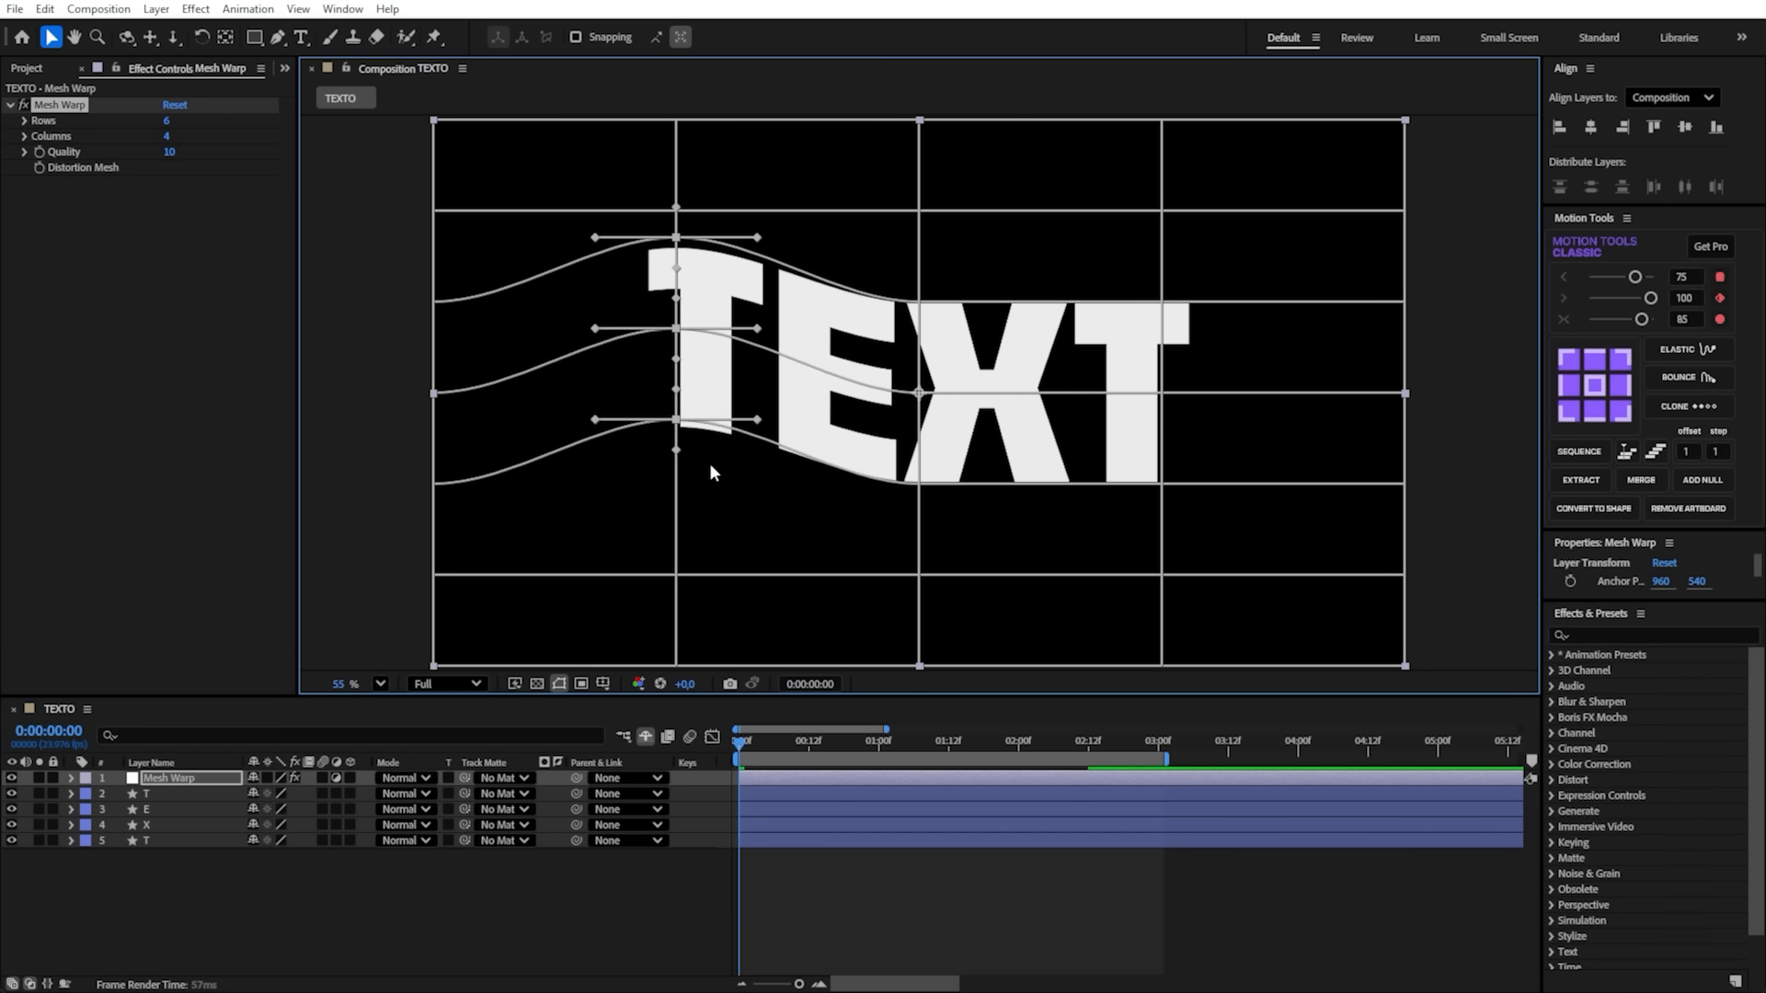
key(shift+Down)
key(shift+Down)
key(shift+Down)
key(shift+Down)
key(shift+Down)
key(shift+Down)
key(shift+Down)
key(shift+Down)
key(shift+Down)
key(shift+Down)
key(shift+Down)
key(shift+Down)
key(shift+Down)
- Stretch the first T and the E outward by nudging the three selected grid points to the left
key(shift+Left)
key(shift+Left)
key(shift+Left)
key(shift+Left)
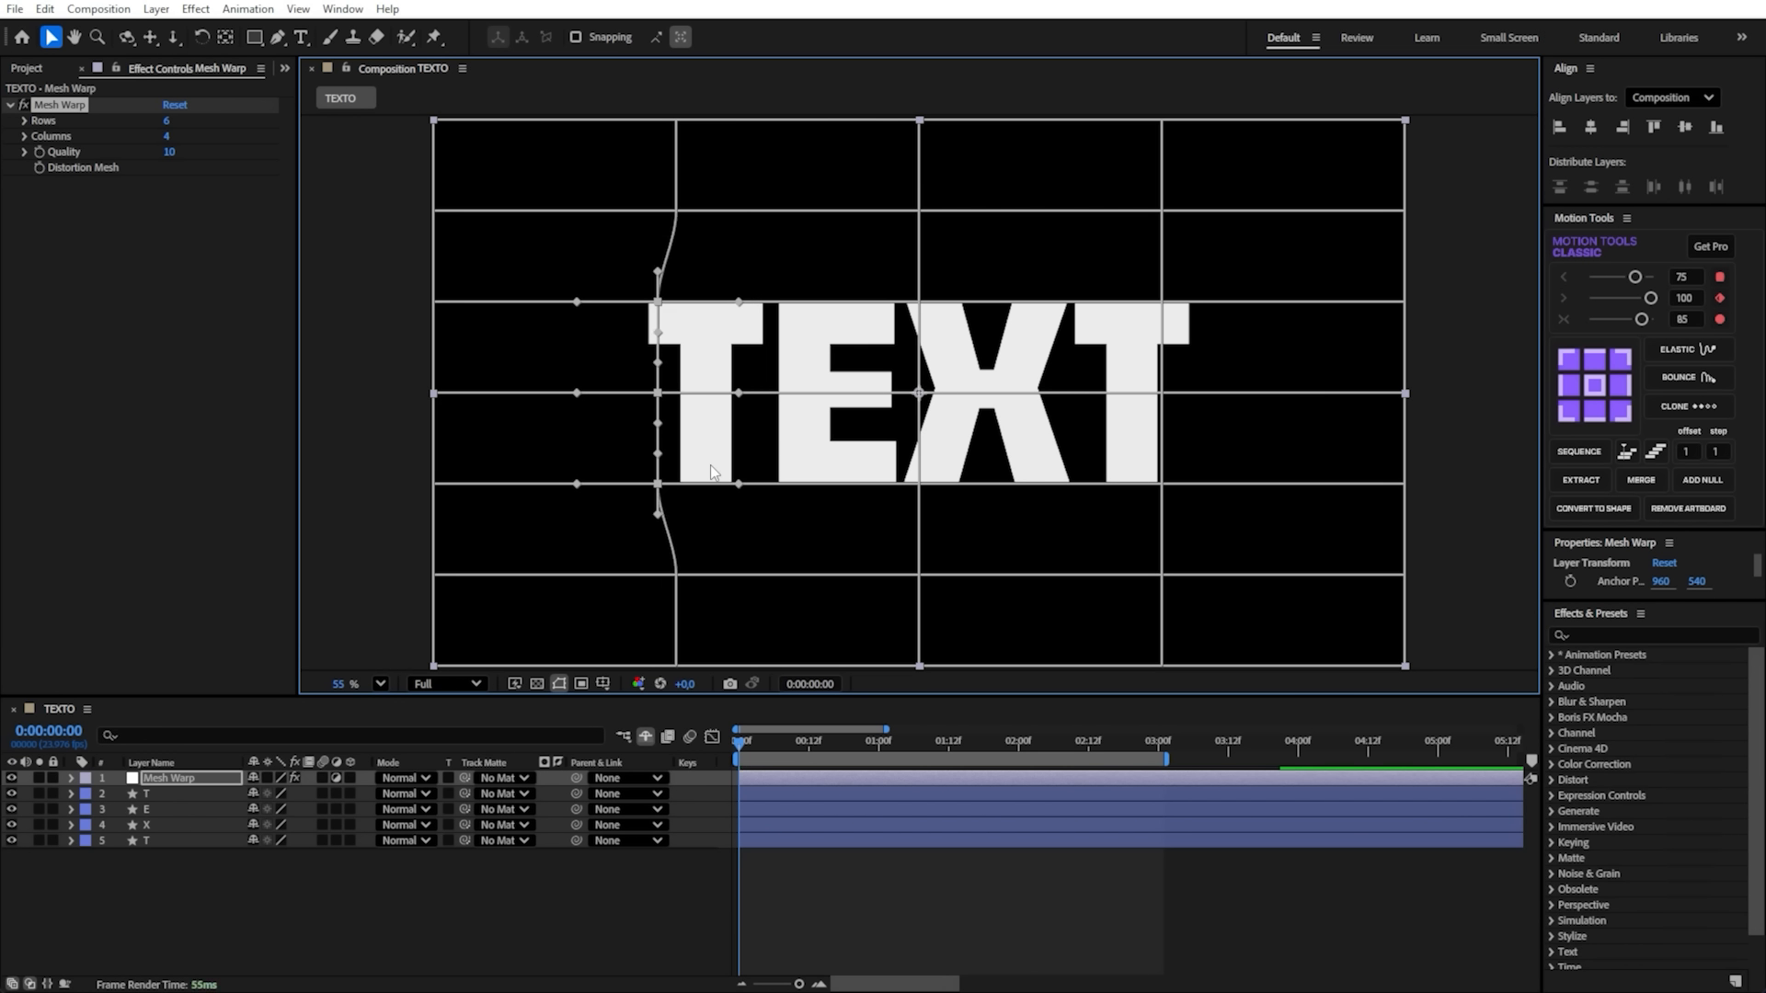
key(shift+Left)
key(shift+Left)
key(shift+Left)
key(shift+Left)
key(shift+Left)
key(shift+Left)
key(shift+Left)
key(shift+Left)
key(shift+Right)
key(shift+Right)
key(shift+Right)
key(shift+Right)
key(shift+Right)
key(shift+Right)
key(shift+Right)
key(shift+Right)
key(shift+Left)
key(shift+Left)
key(shift+Left)
key(shift+Left)
key(shift+Left)
key(shift+Left)
key(shift+Left)
key(shift+Left)
key(shift+Left)
key(shift+Left)
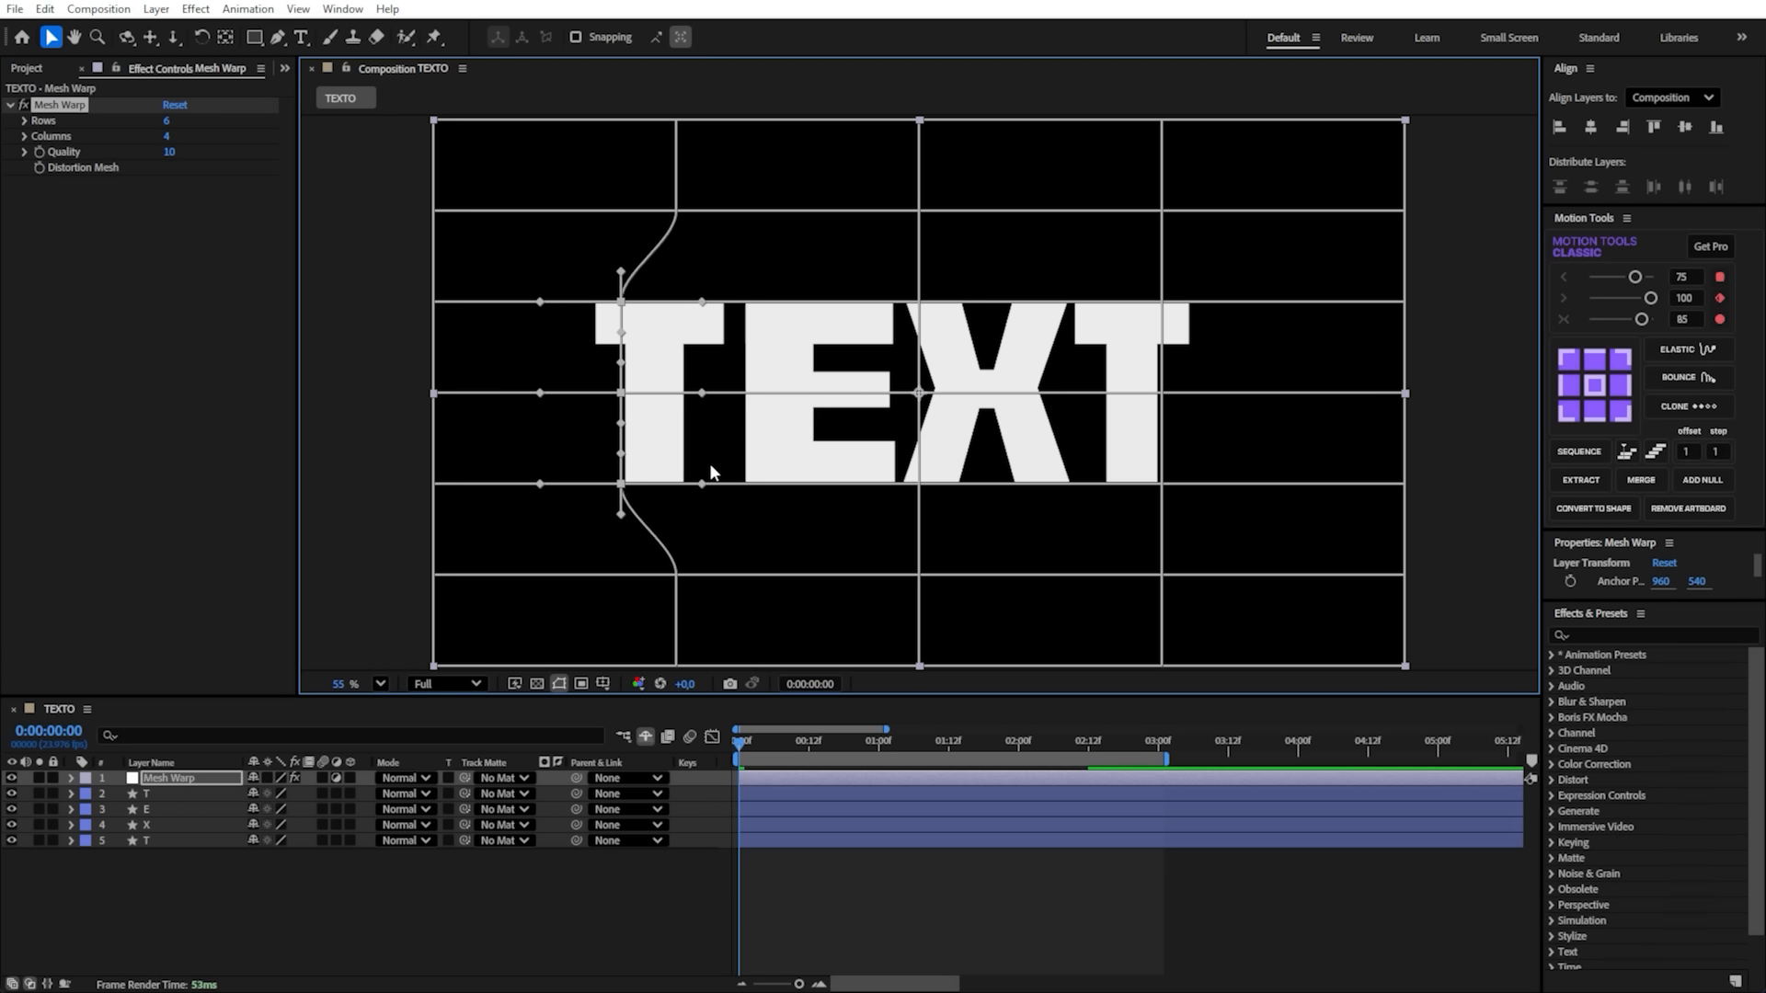
key(shift+Right)
key(shift+Right)
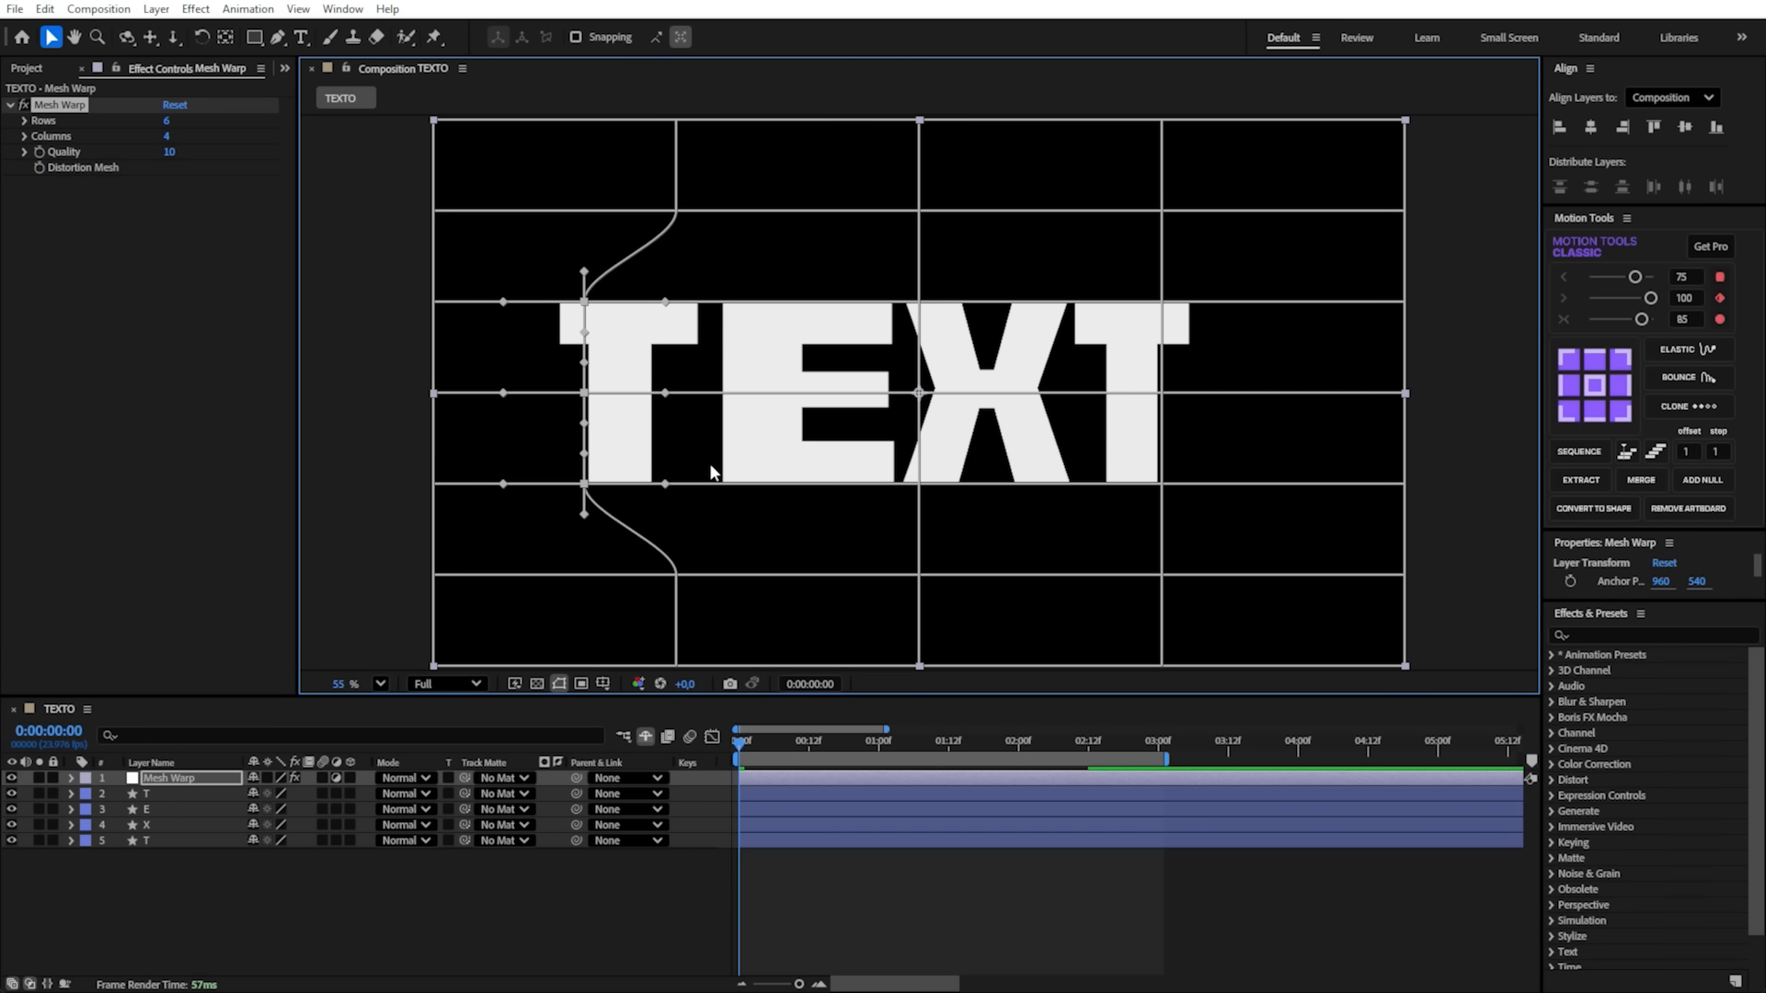
- Show the proportional grid over the composition and readjust the first T's grid points horizontally, slightly inward
click(603, 683)
click(618, 723)
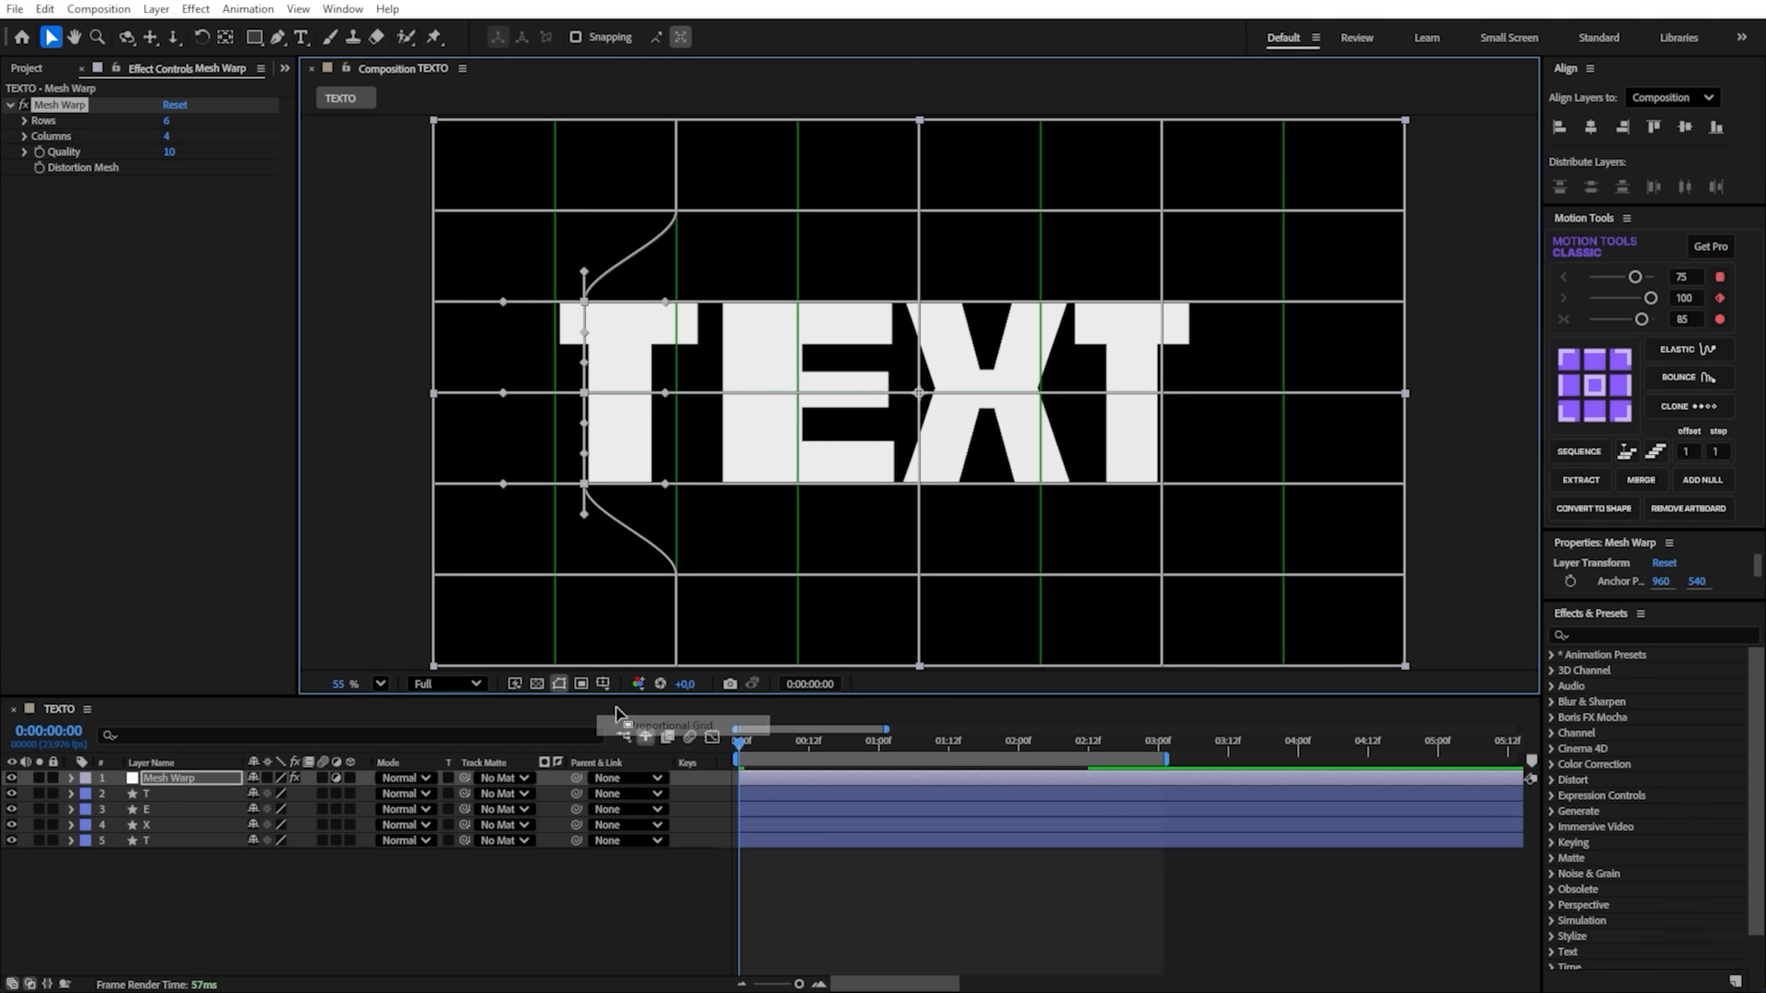
key(shift+Right)
key(shift+Right)
key(shift+Right)
key(shift+Left)
key(shift+Left)
key(shift+Left)
key(shift+Right)
key(shift+Right)
- Select the three Mesh Warp grid points along the last T and nudge them right to stretch the X and T
click(1163, 302)
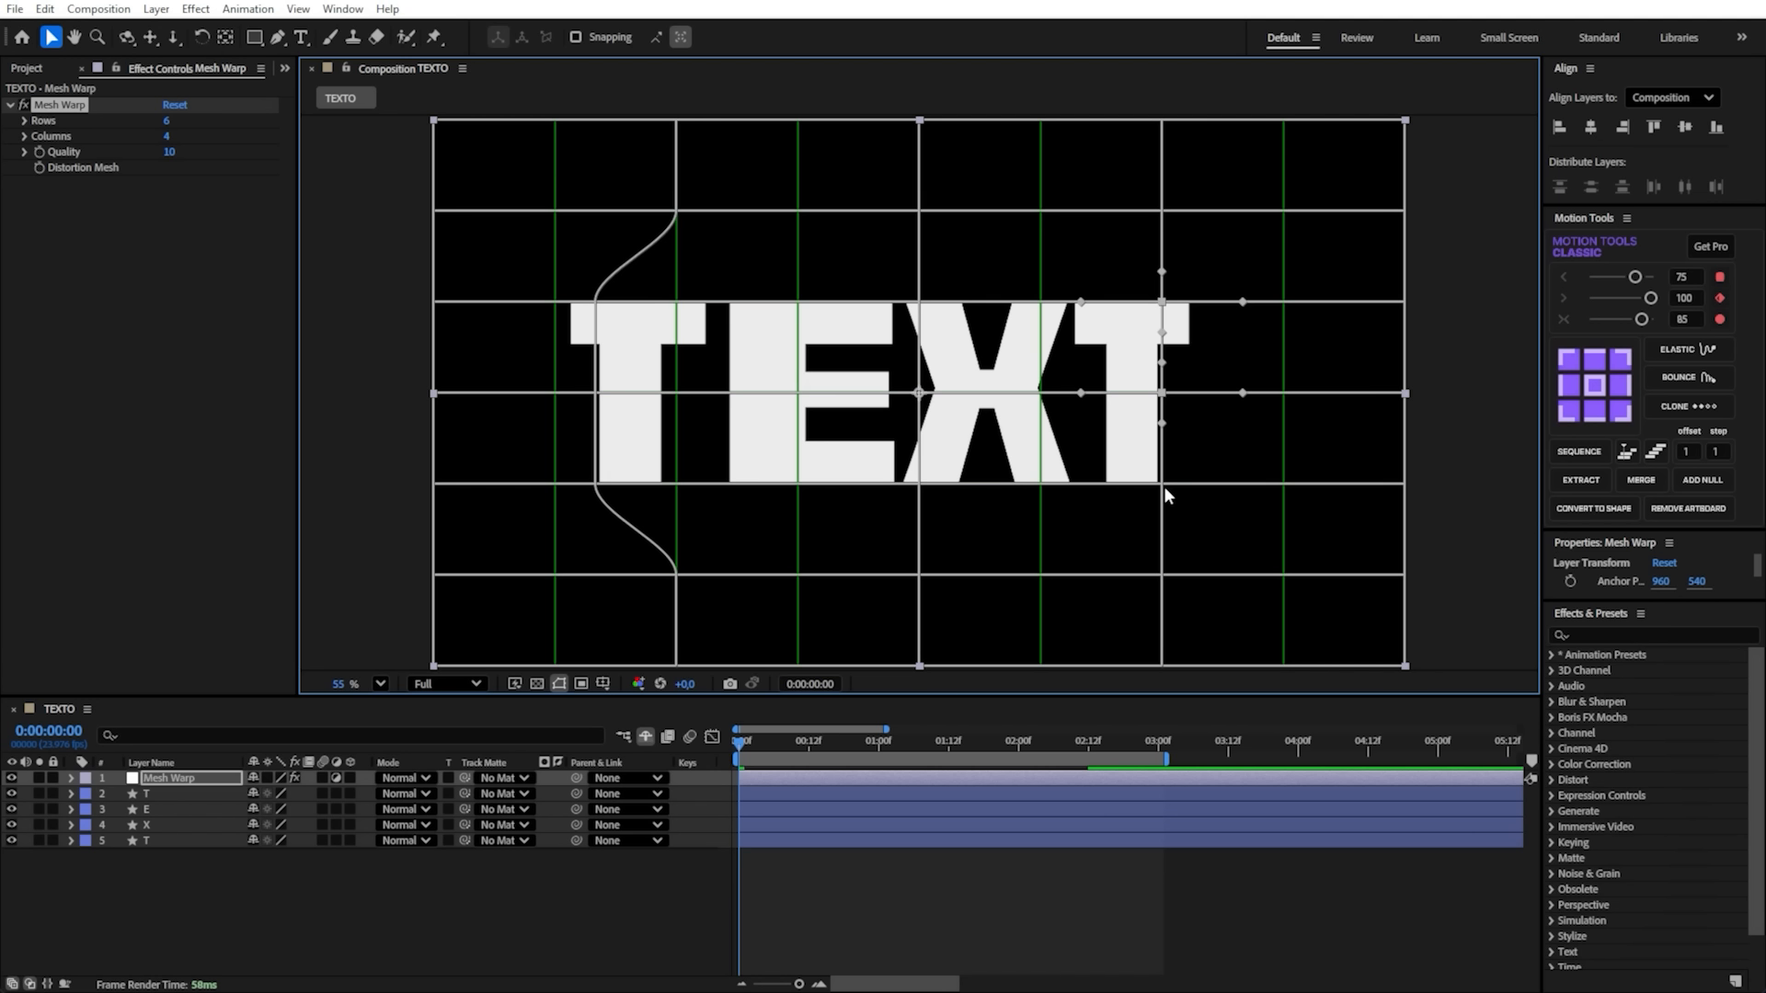
click(1163, 302)
shift+click(1163, 392)
key(shift+Right)
- Fine-tune the last T's grid points horizontally so the letter's outer edge meets the title-safe guide
key(shift+Right)
key(shift+Right)
key(shift+Right)
key(shift+Right)
key(shift+Right)
key(shift+Right)
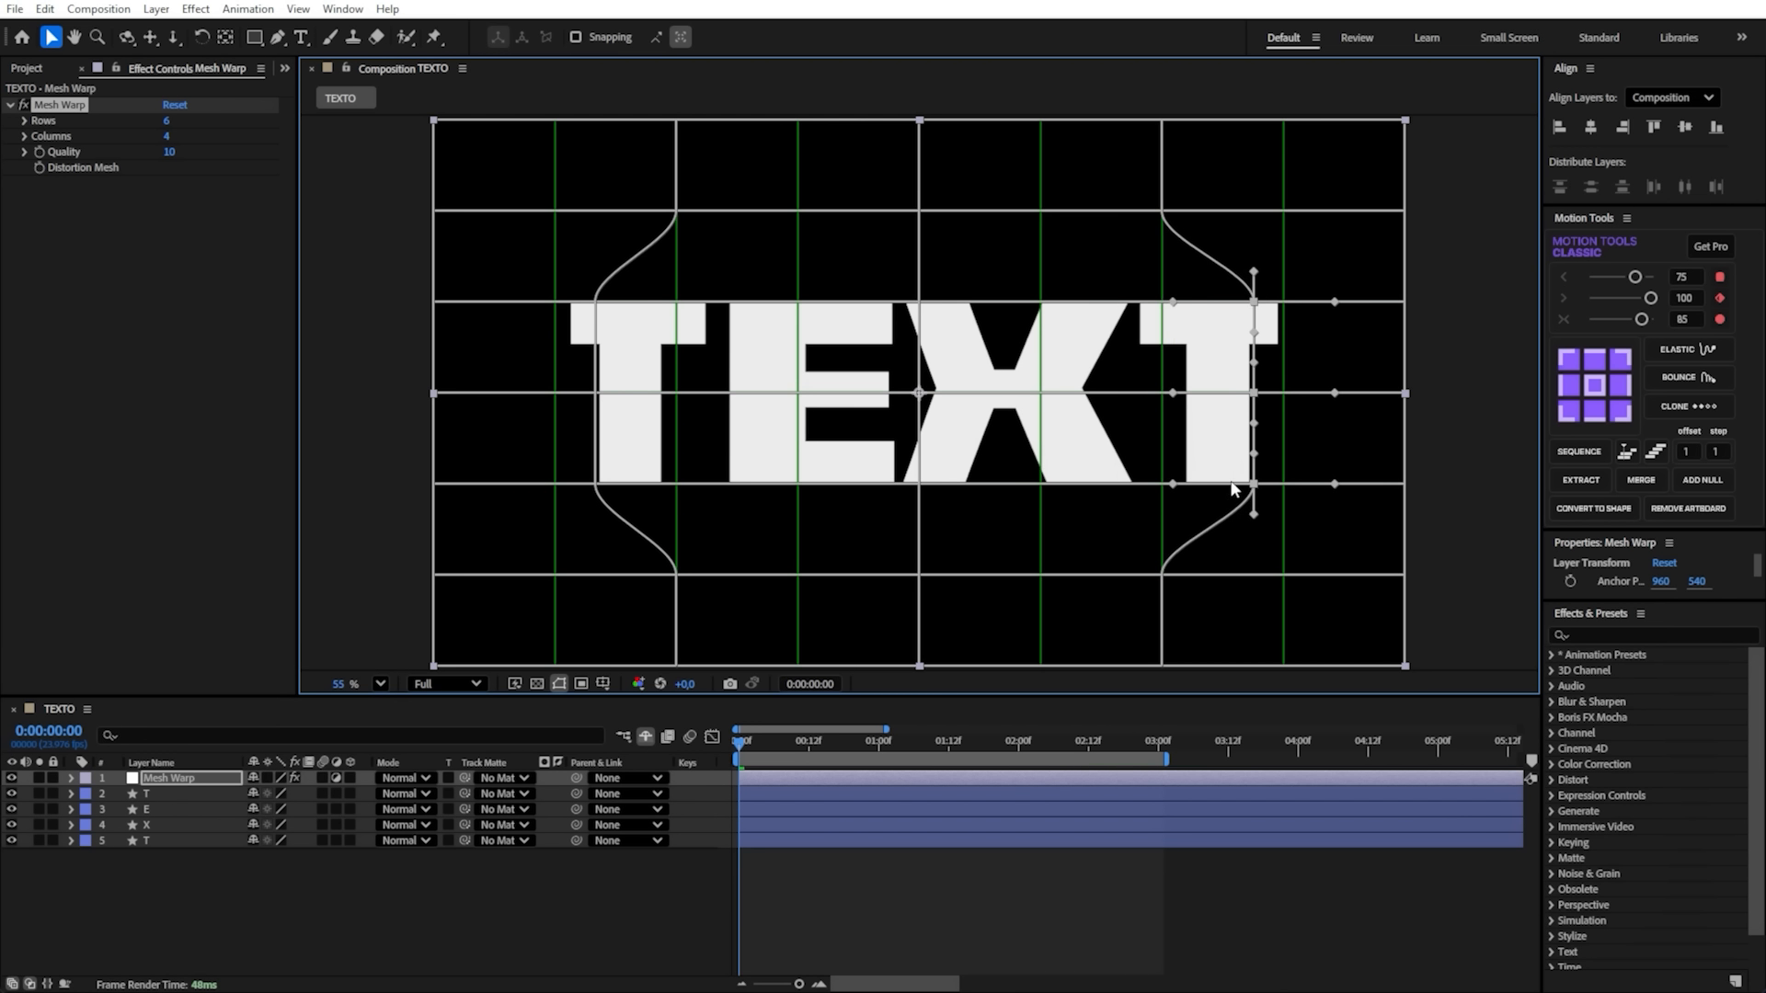
key(shift+Left)
key(shift+Left)
key(shift+Right)
key(shift+Right)
key(shift+Left)
key(shift+Left)
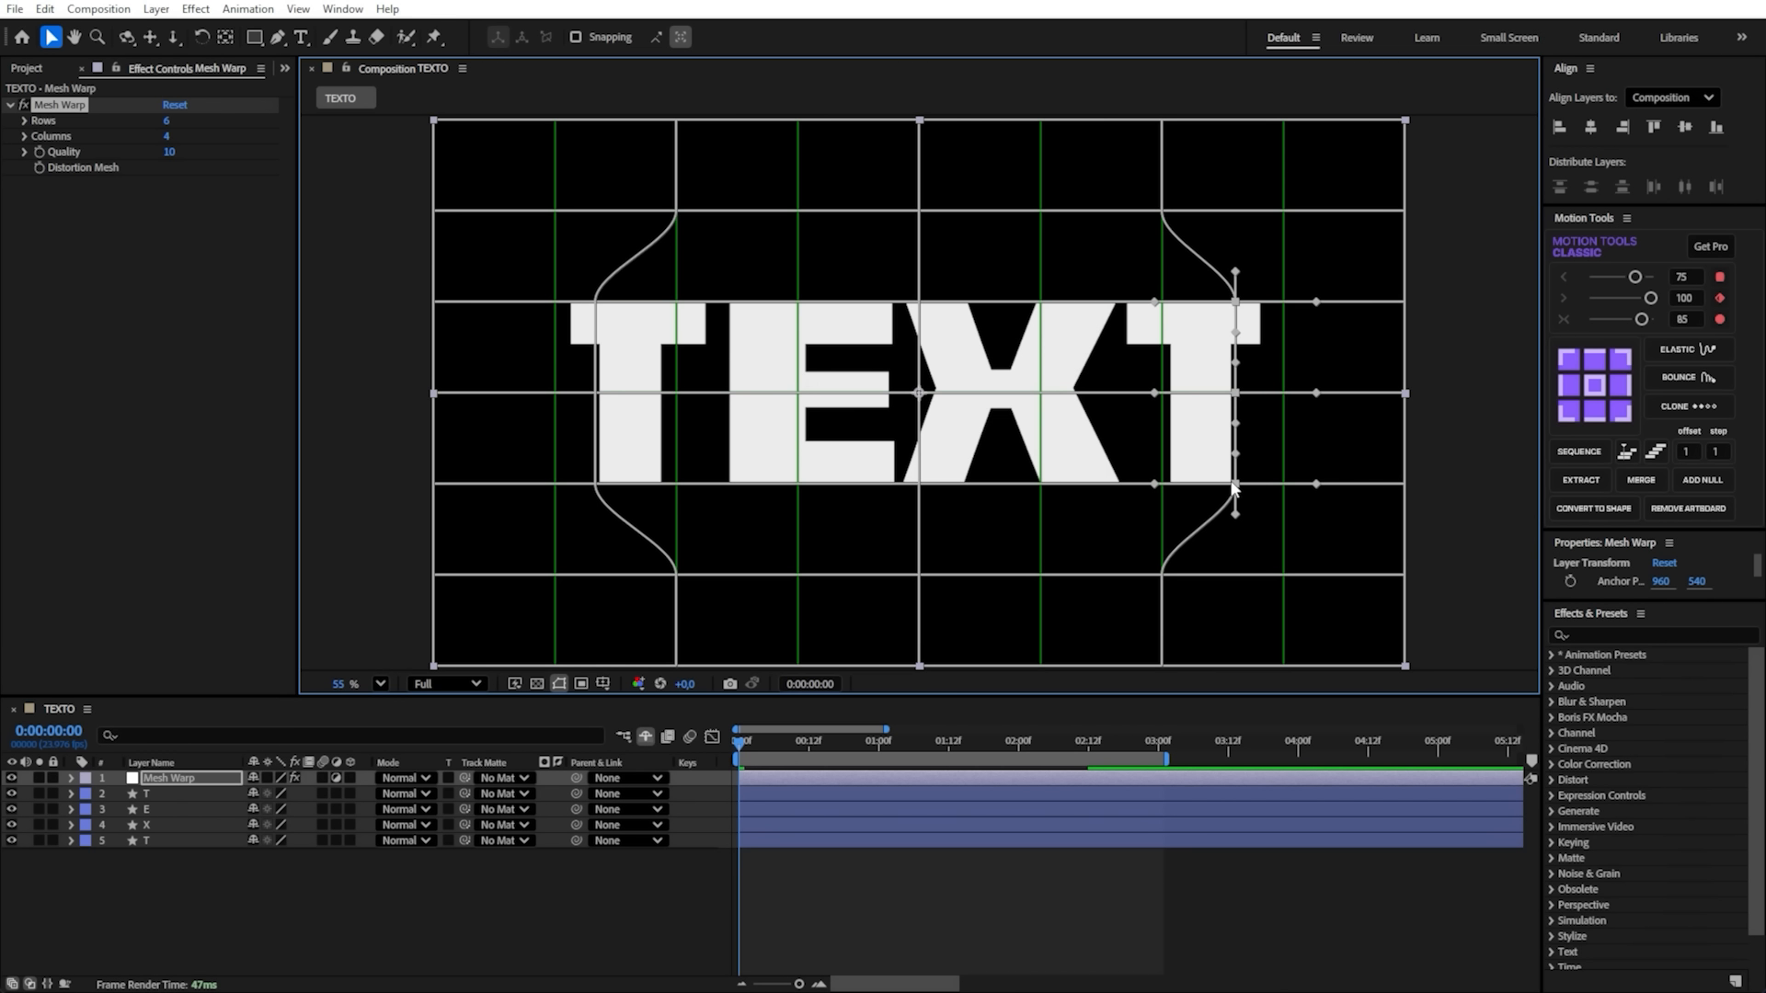
key(shift+Right)
key(shift+Right)
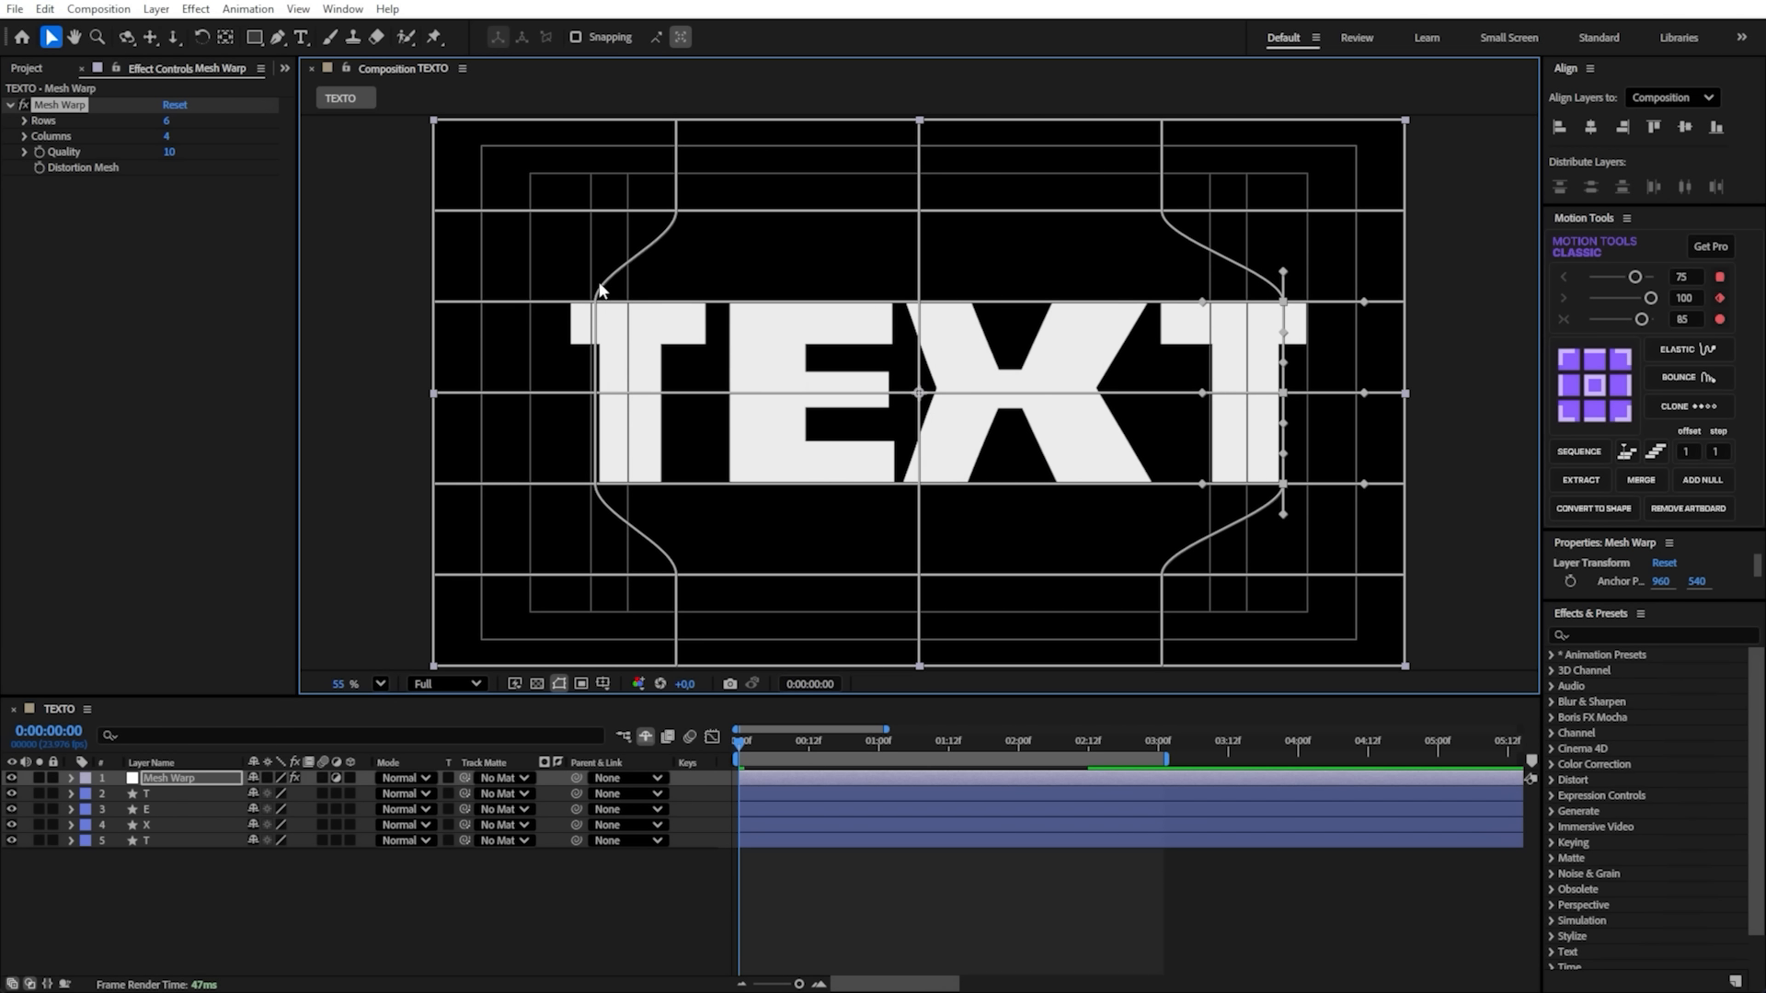
- Nudge the first T's three grid points left until the letter's outer edge meets the title-safe guide, and save the project
click(596, 301)
shift+click(595, 484)
key(shift+Left)
key(shift+Left)
key(shift+Left)
key(shift+Left)
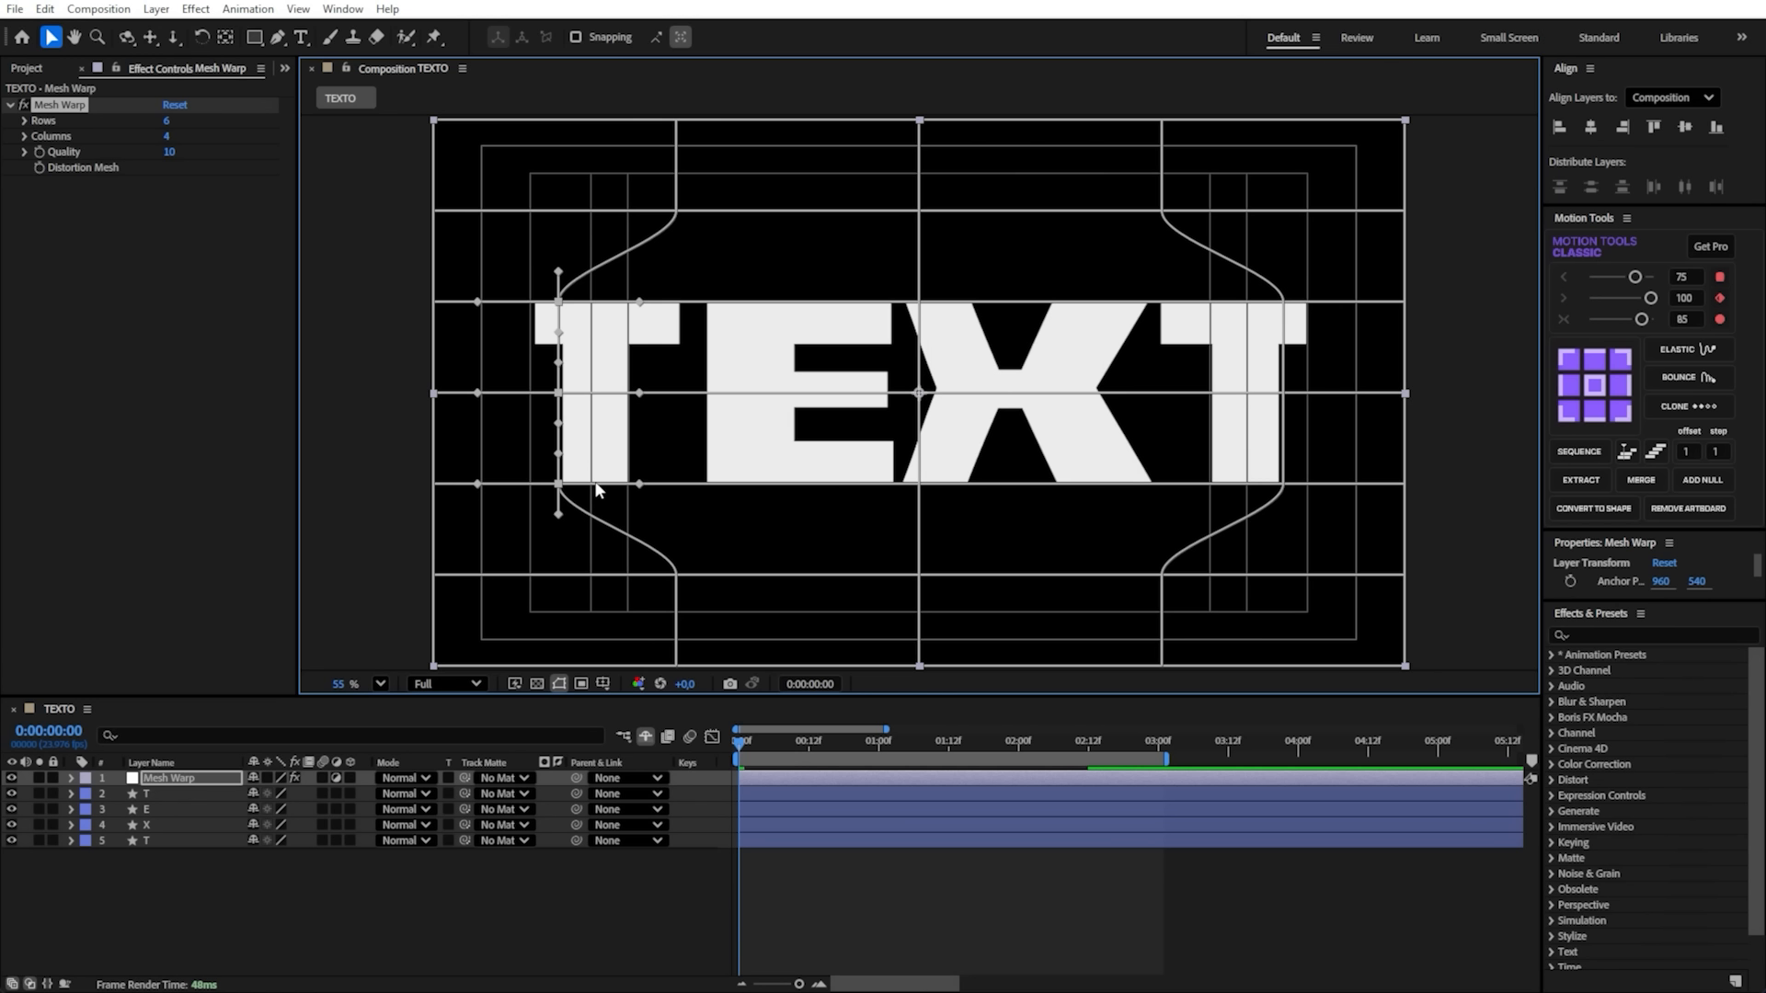
key(shift+Right)
key(shift+Left)
key(shift+Left)
key(Right)
key(Right)
key(Right)
key(Right)
key(Right)
key(Right)
key(Right)
key(Right)
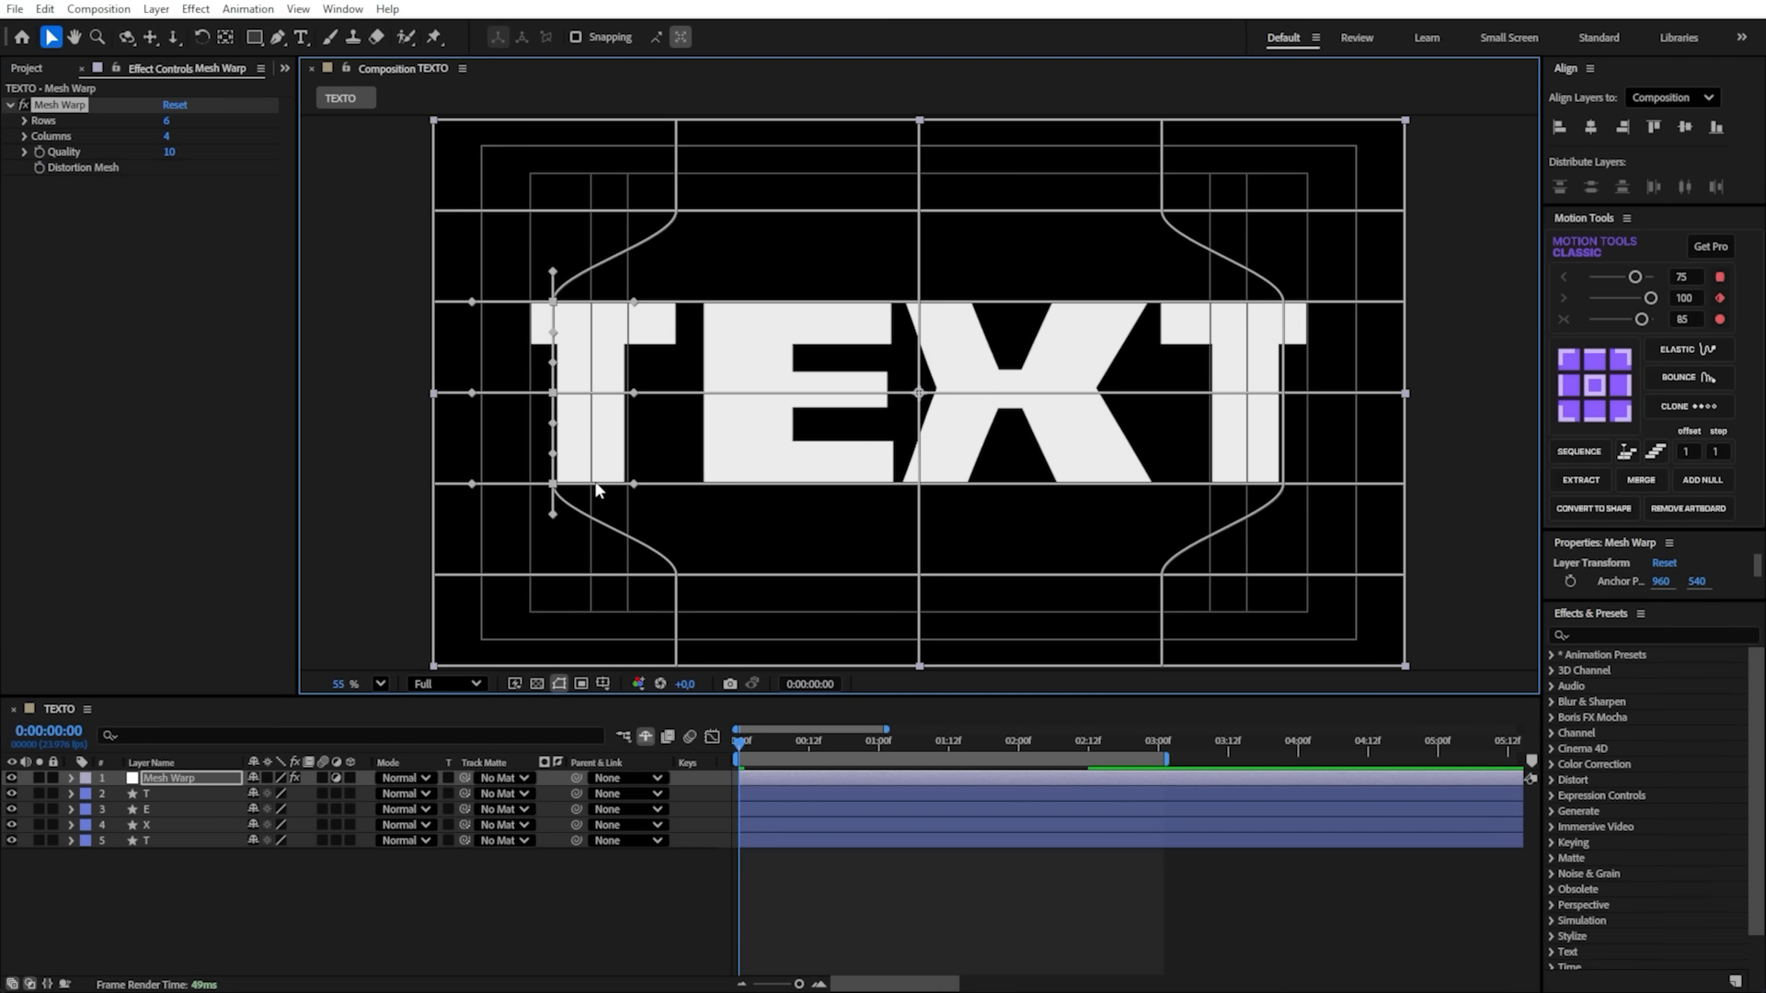
key(ctrl+s)
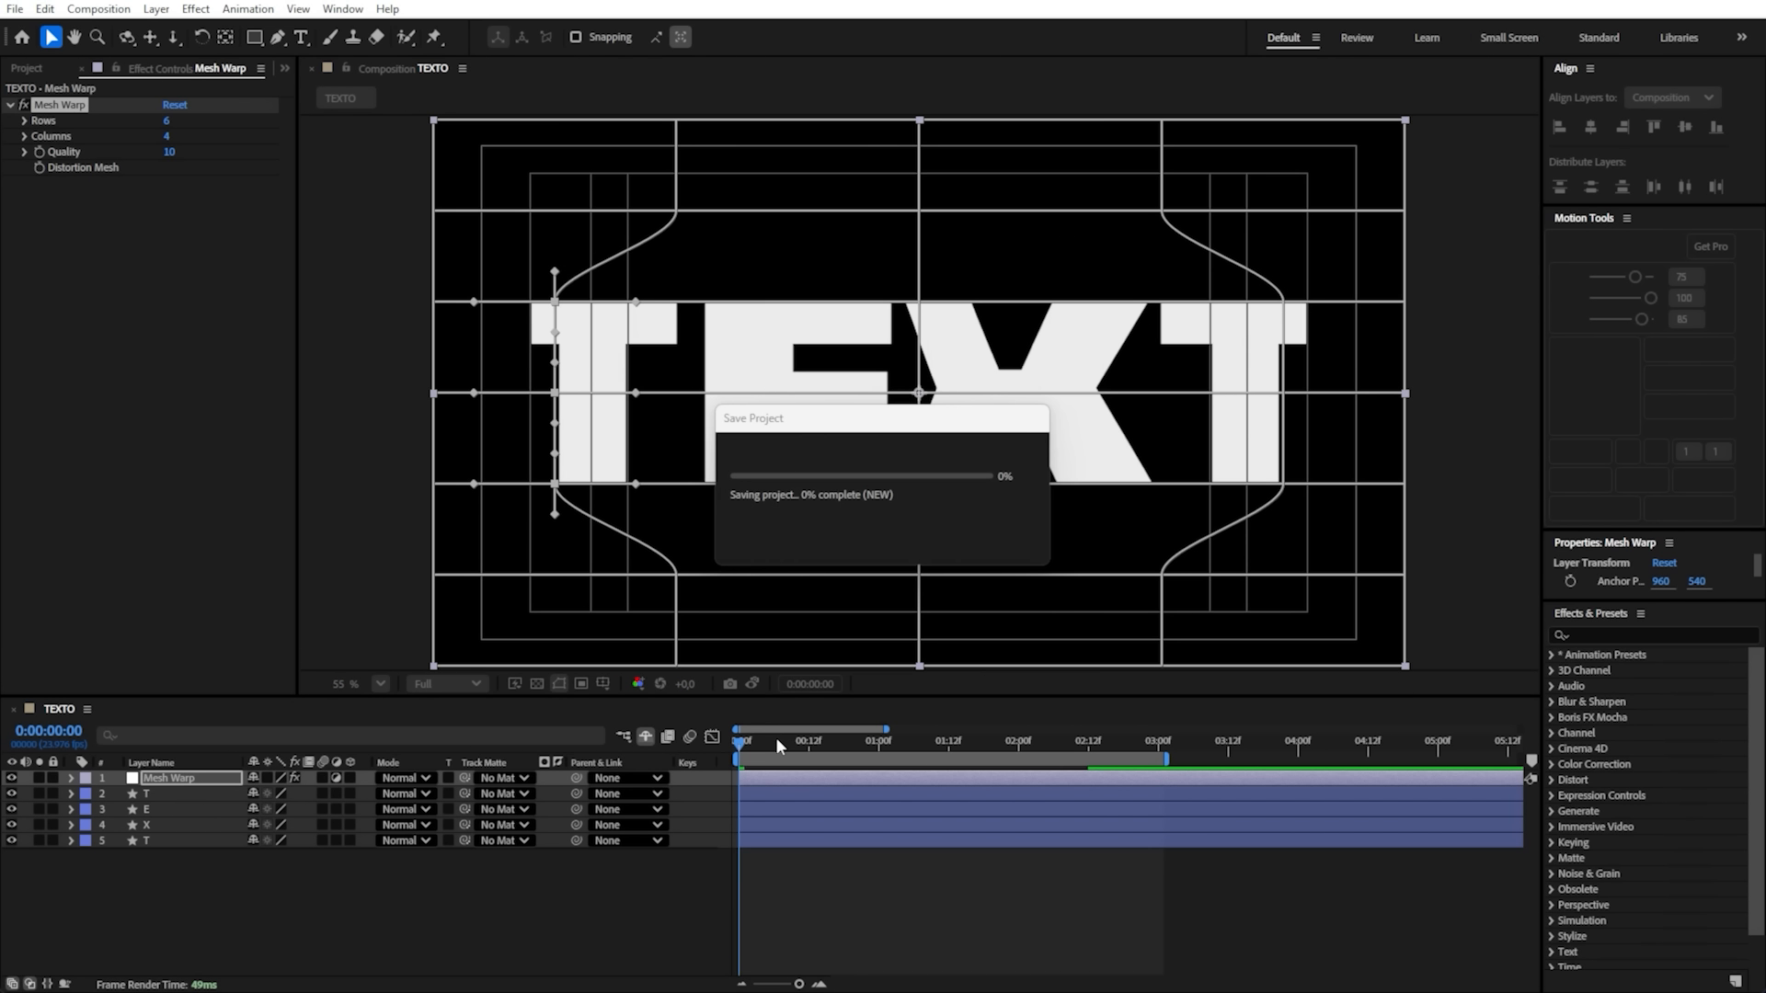
- Hide the title-safe guides and play back the warped letter animation
key(apostrophe)
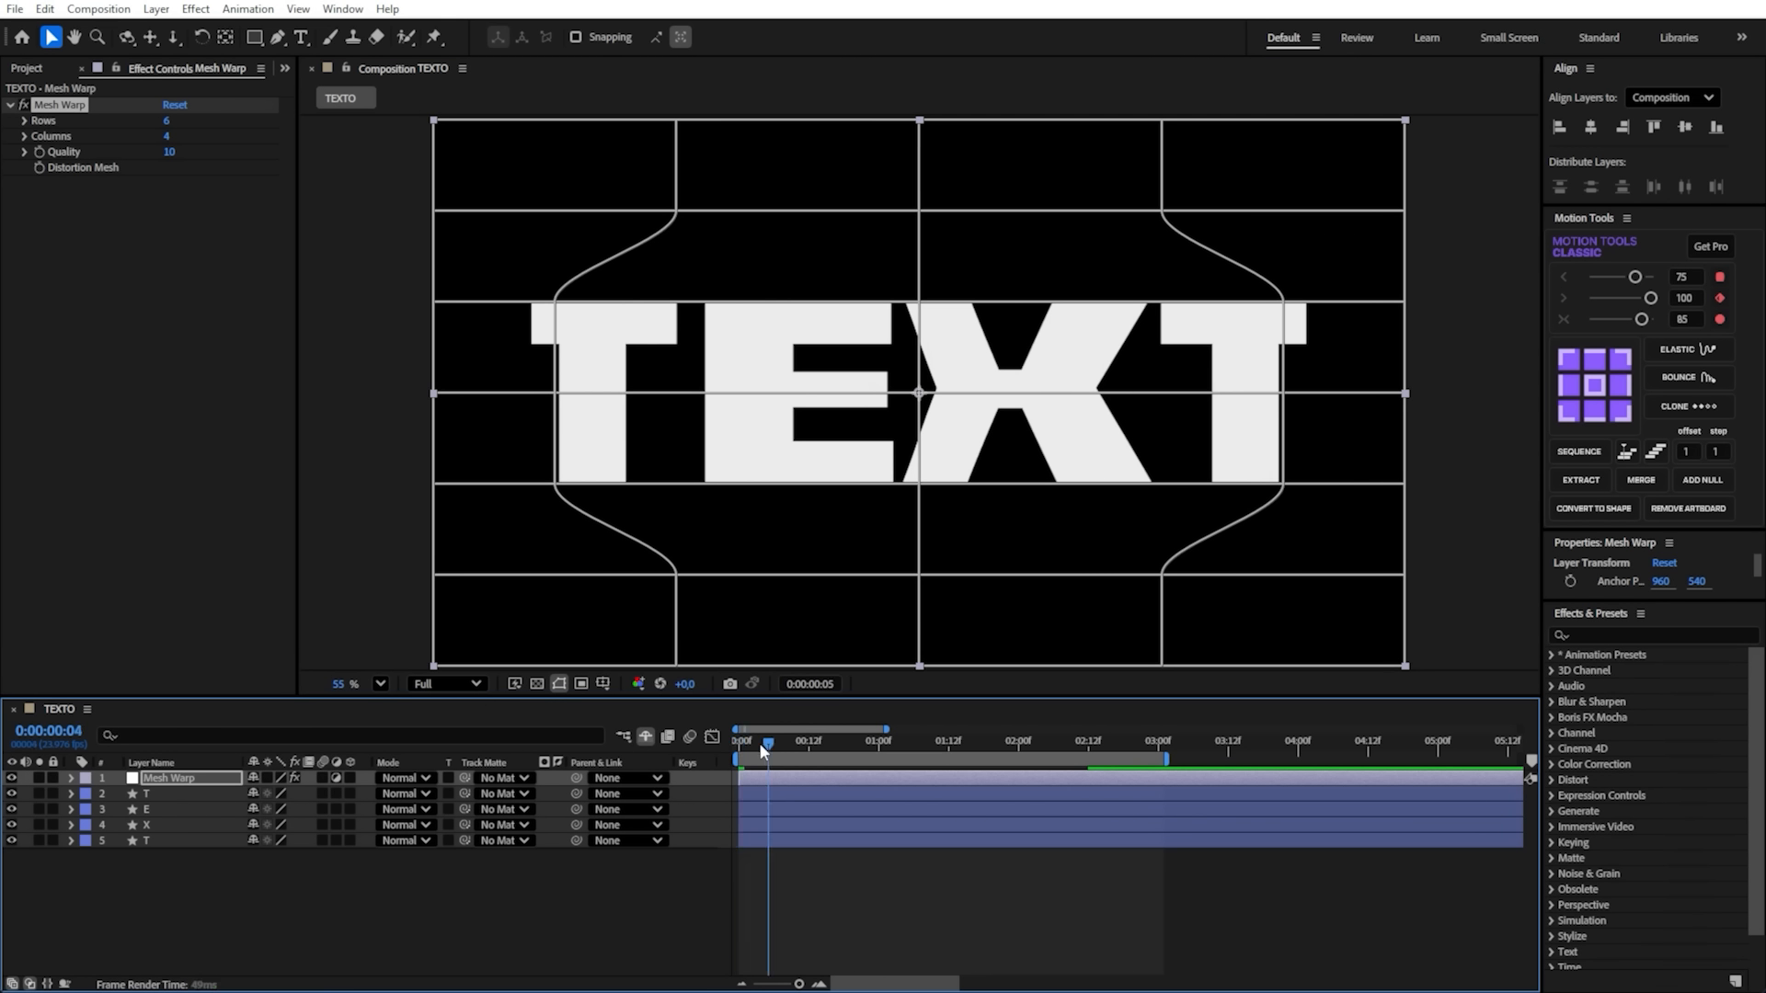
click(521, 920)
key(space)
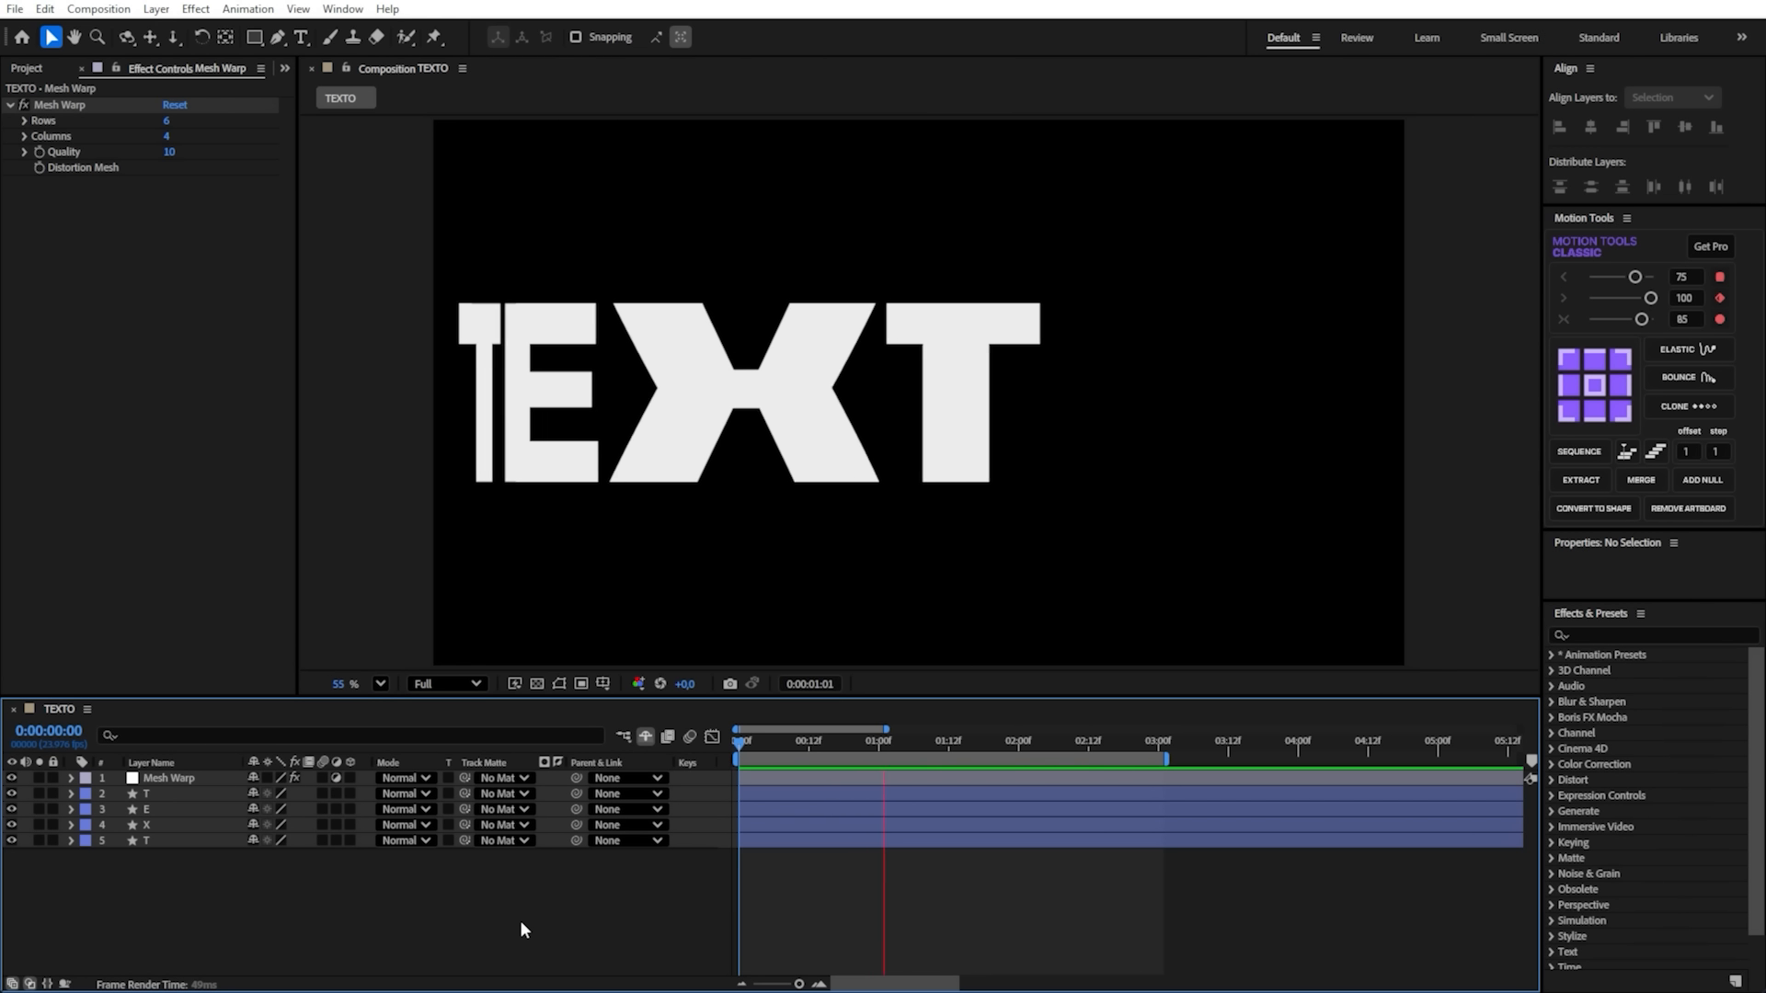
- With the playhead at frame 14, adjust the first T's Mesh Warp grid points left and right to tune the letter stretching
click(753, 782)
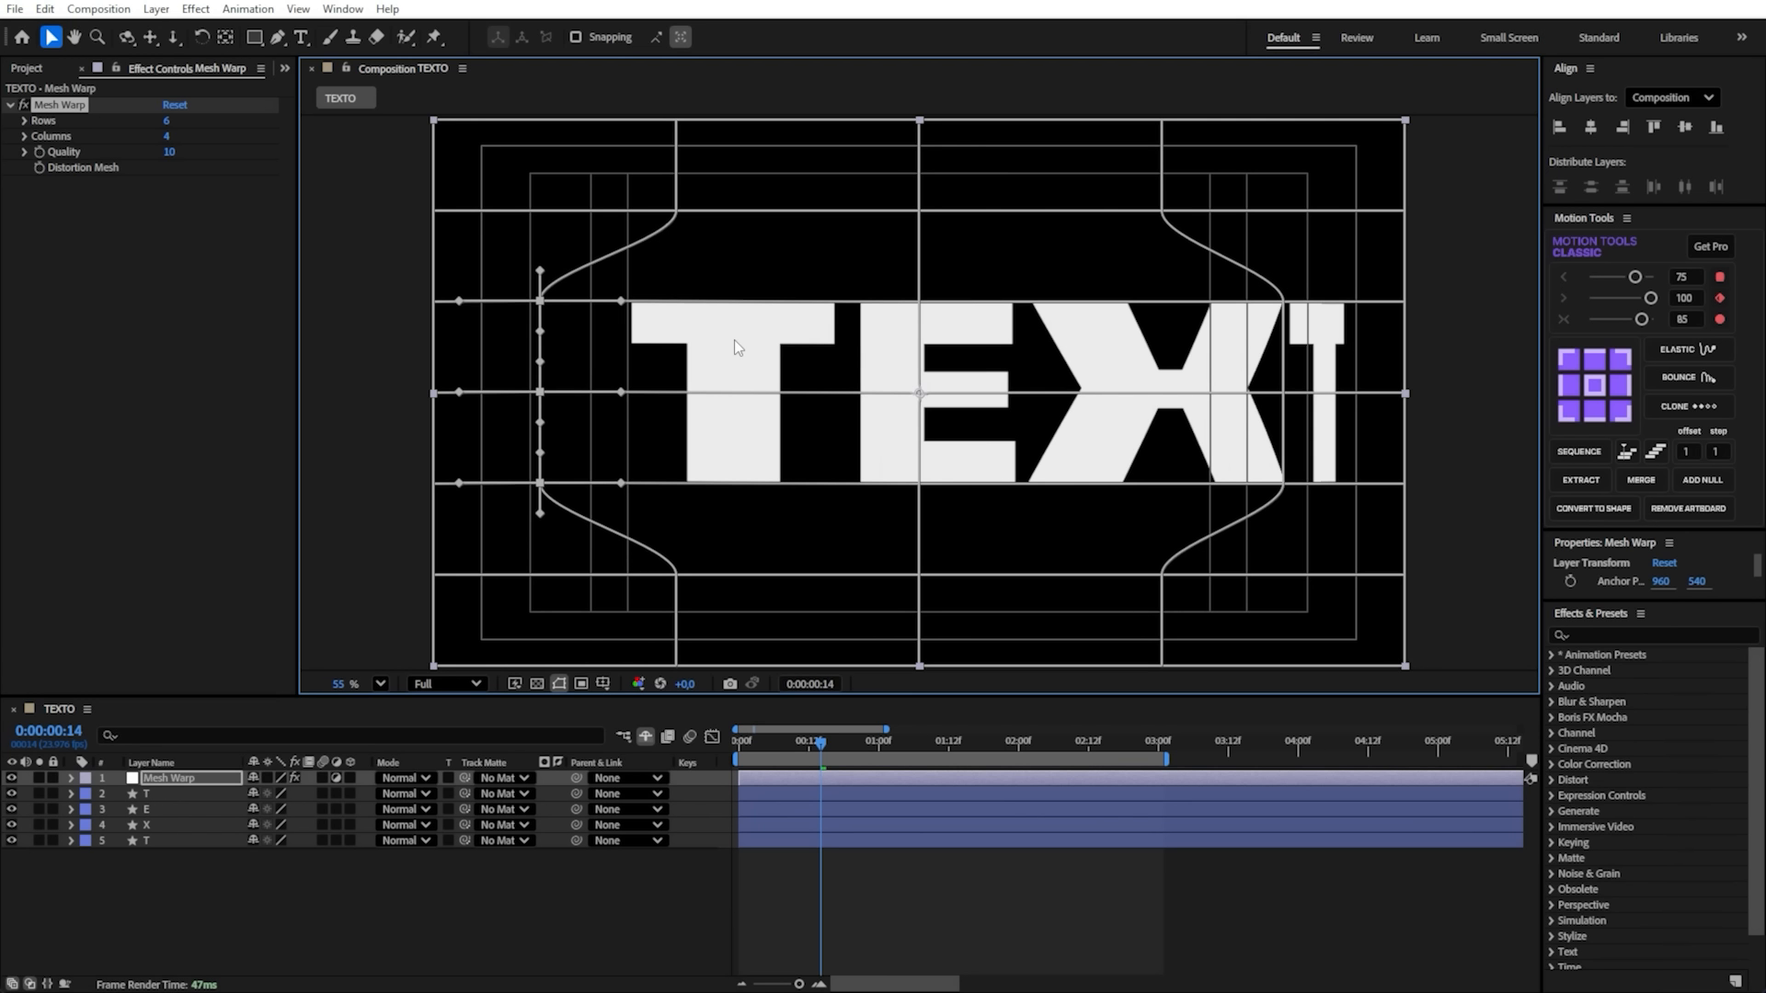
key(shift+Right)
key(shift+Right)
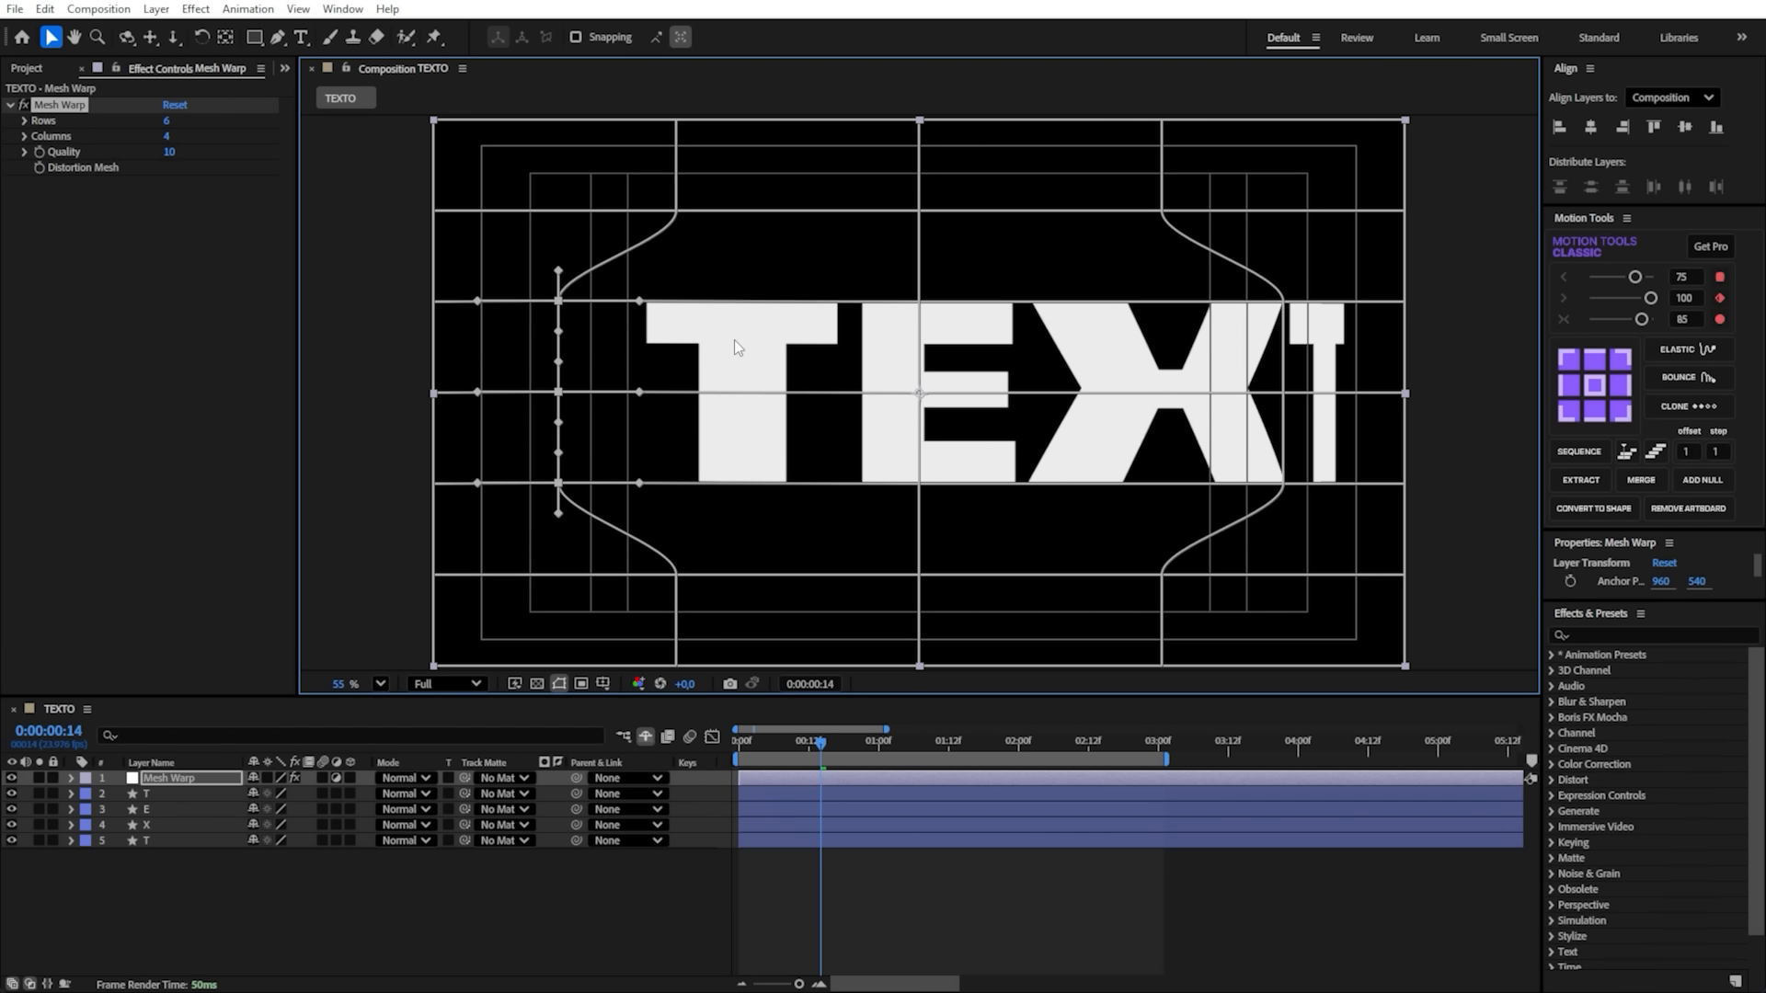
key(shift+Left)
key(shift+Left)
key(shift+Right)
key(shift+Right)
key(shift+Left)
key(shift+Left)
key(shift+Right)
key(shift+Right)
key(shift+Left)
key(shift+Left)
key(shift+Right)
key(shift+Right)
key(shift+Left)
key(shift+Left)
key(shift+Right)
key(shift+Right)
key(shift+Left)
key(shift+Left)
key(shift+Right)
key(shift+Right)
key(shift+Left)
key(shift+Left)
key(shift+Right)
key(shift+Right)
key(shift+Right)
key(shift+Right)
key(shift+Right)
key(shift+Right)
key(shift+Left)
key(shift+Left)
key(shift+Right)
key(shift+Right)
key(shift+Right)
key(shift+Right)
key(shift+Left)
key(shift+Left)
key(shift+Left)
key(shift+Left)
key(shift+Left)
key(shift+Left)
key(shift+Left)
key(shift+Left)
key(shift+Right)
key(shift+Right)
key(shift+Left)
key(shift+Left)
key(shift+Right)
key(shift+Right)
- Preview the animation from the first frame with the title-safe guides hidden and no layer selected
key(apostrophe)
drag(802, 740, 718, 759)
click(625, 874)
key(space)
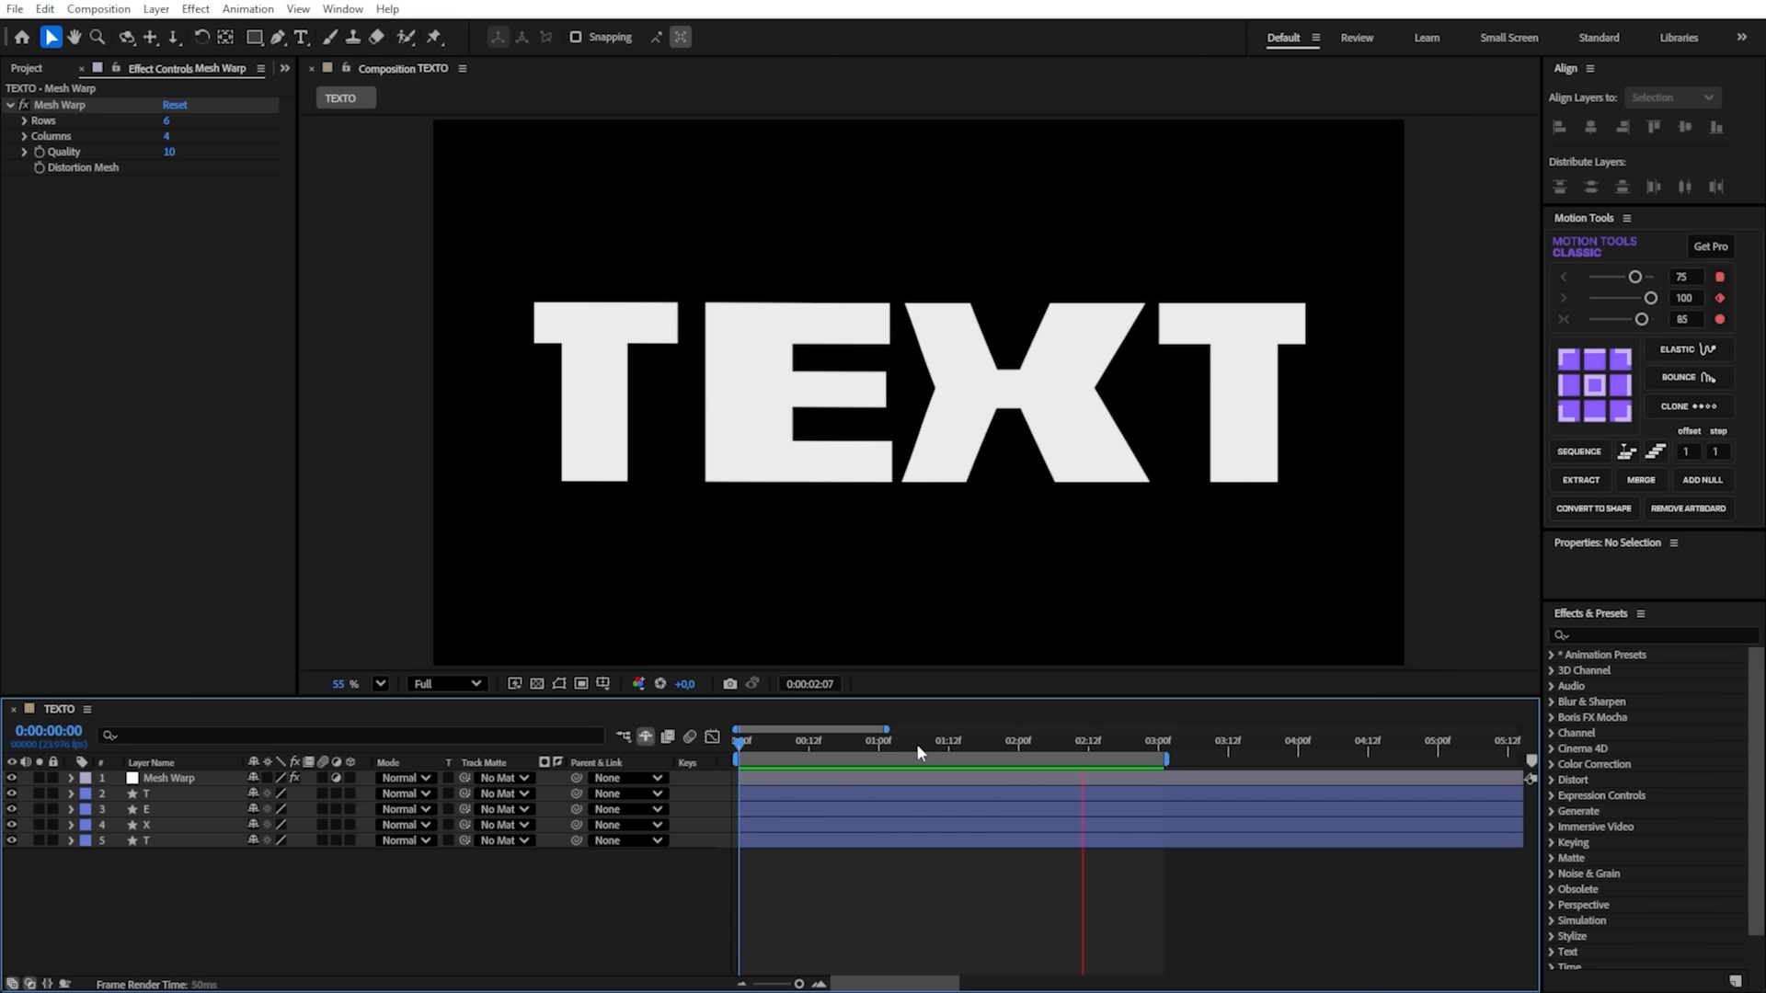
- Save the project and add an adjustment layer named CC Power Pin above the Mesh Warp layer, with the playhead at the first frame
key(ctrl+s)
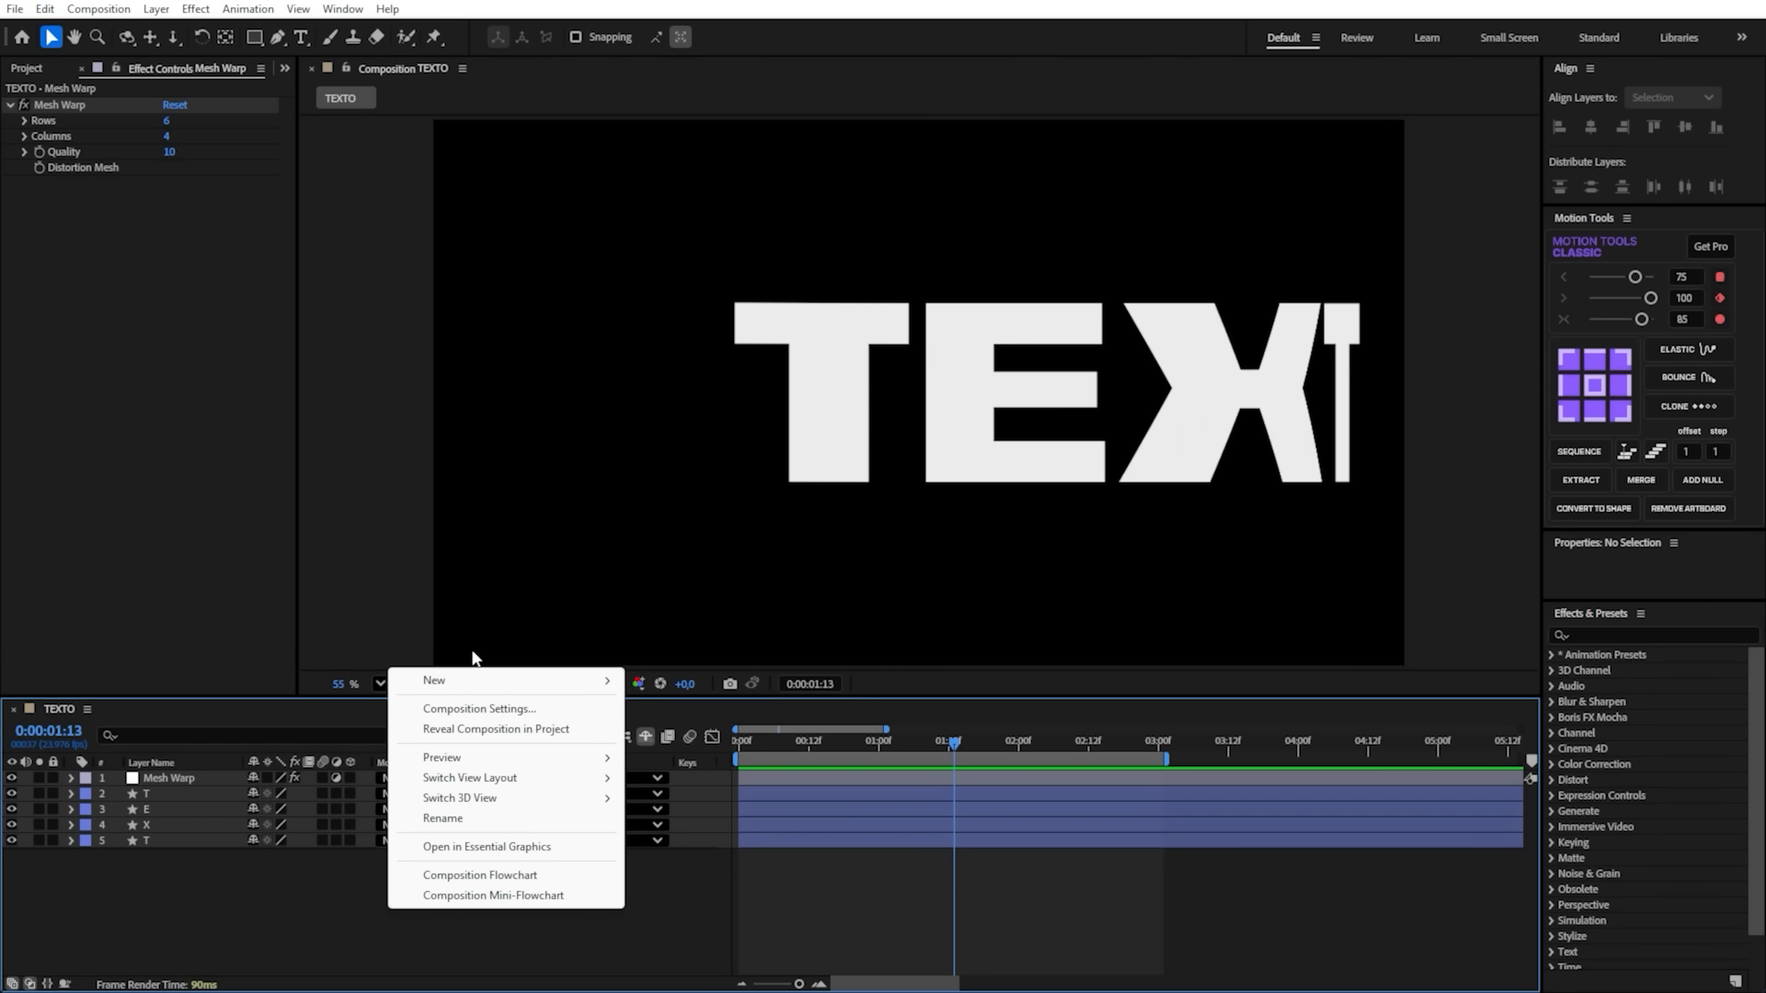
mouse_move(449, 681)
click(722, 831)
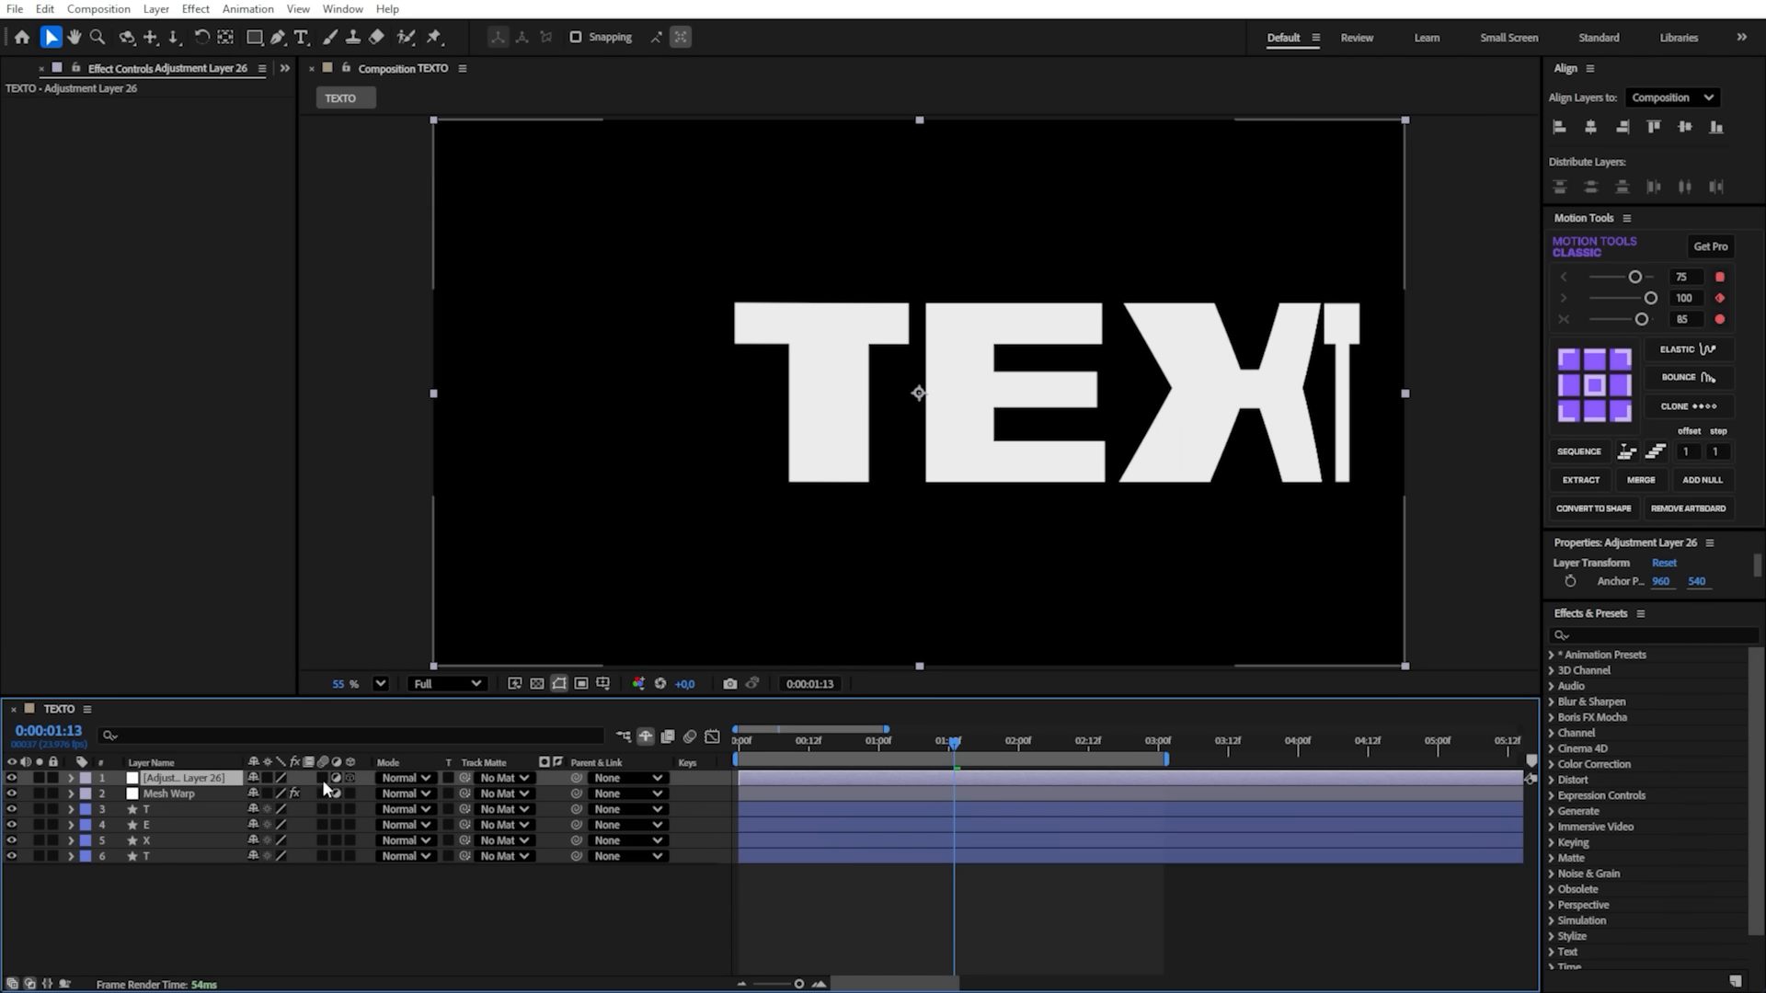
key(Return)
text(CC Pol)
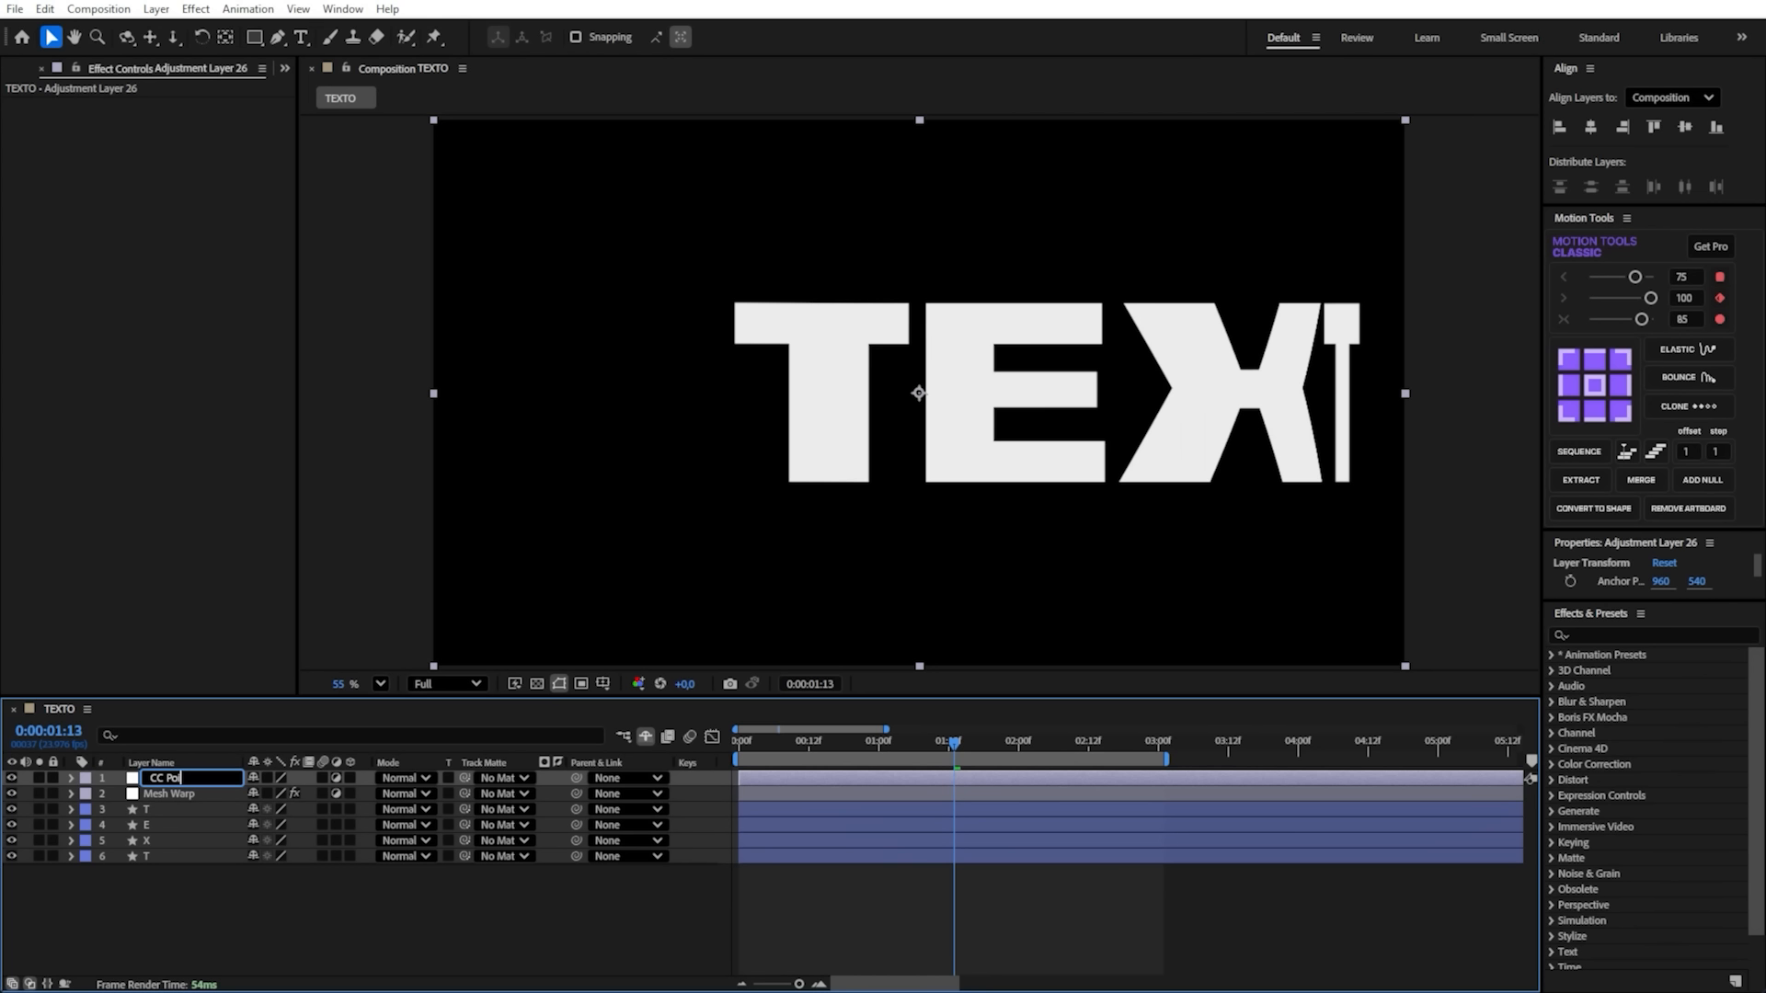
key(Return)
key(Home)
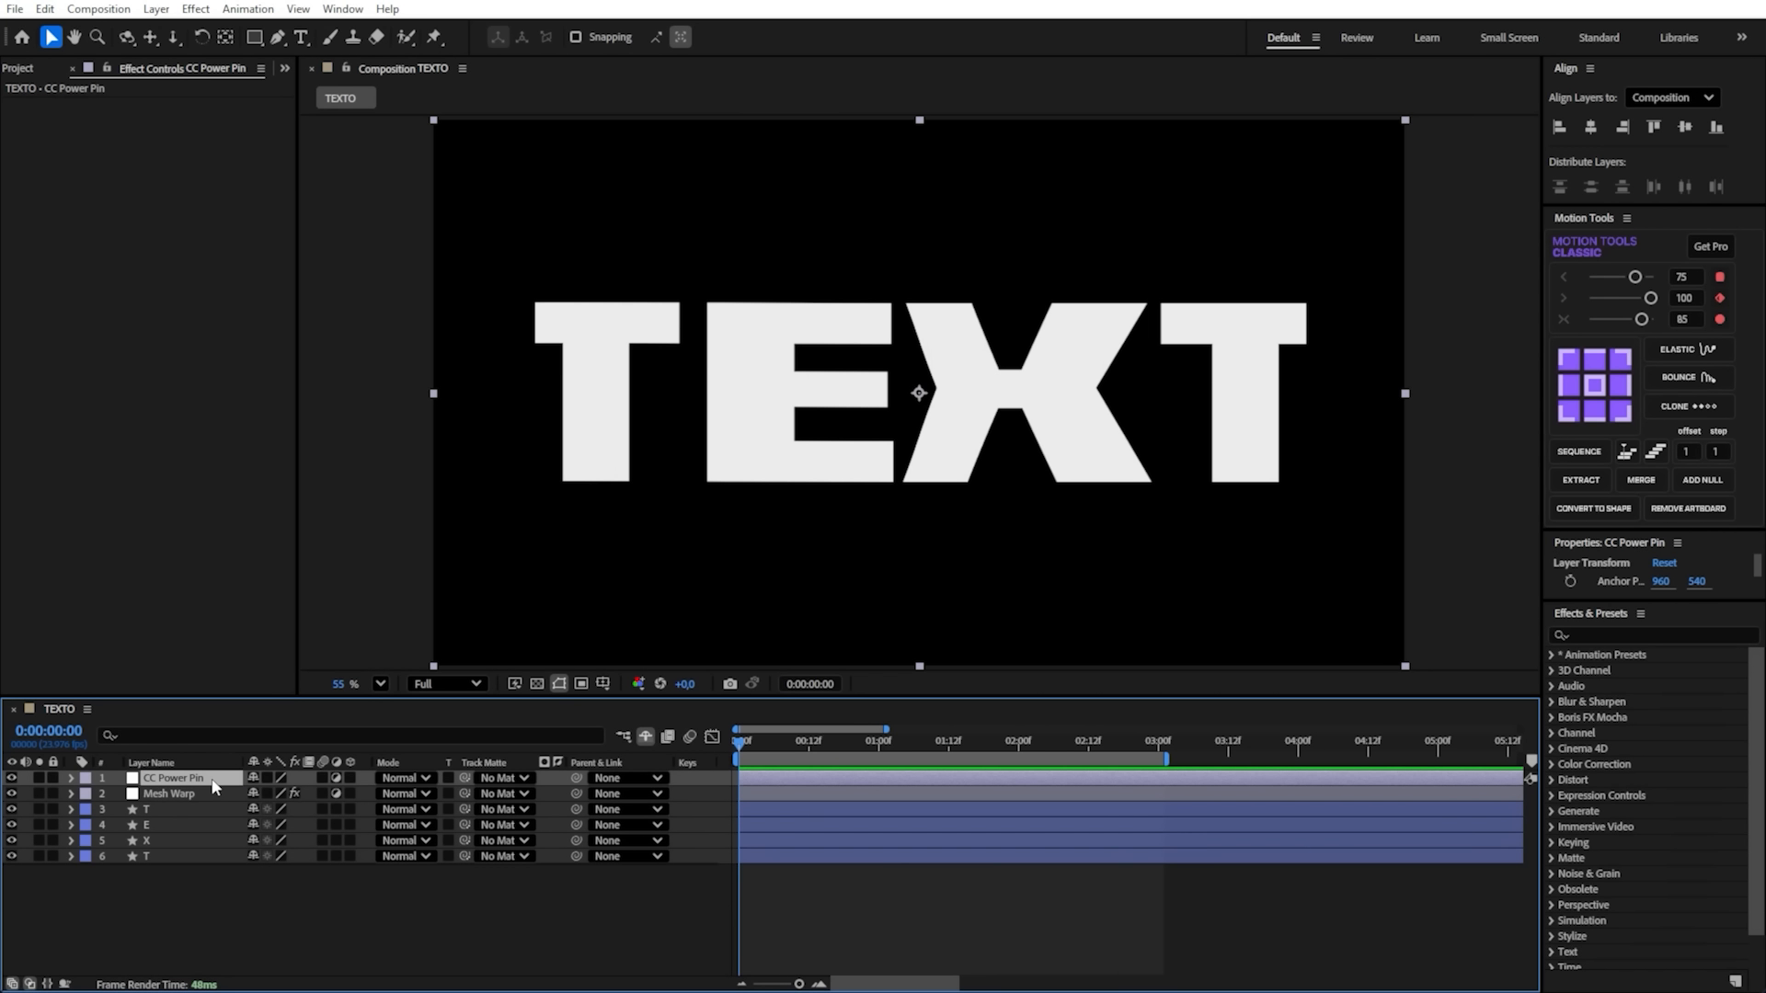
- Apply the CC Power Pin effect to the new adjustment layer
key(ctrl+space)
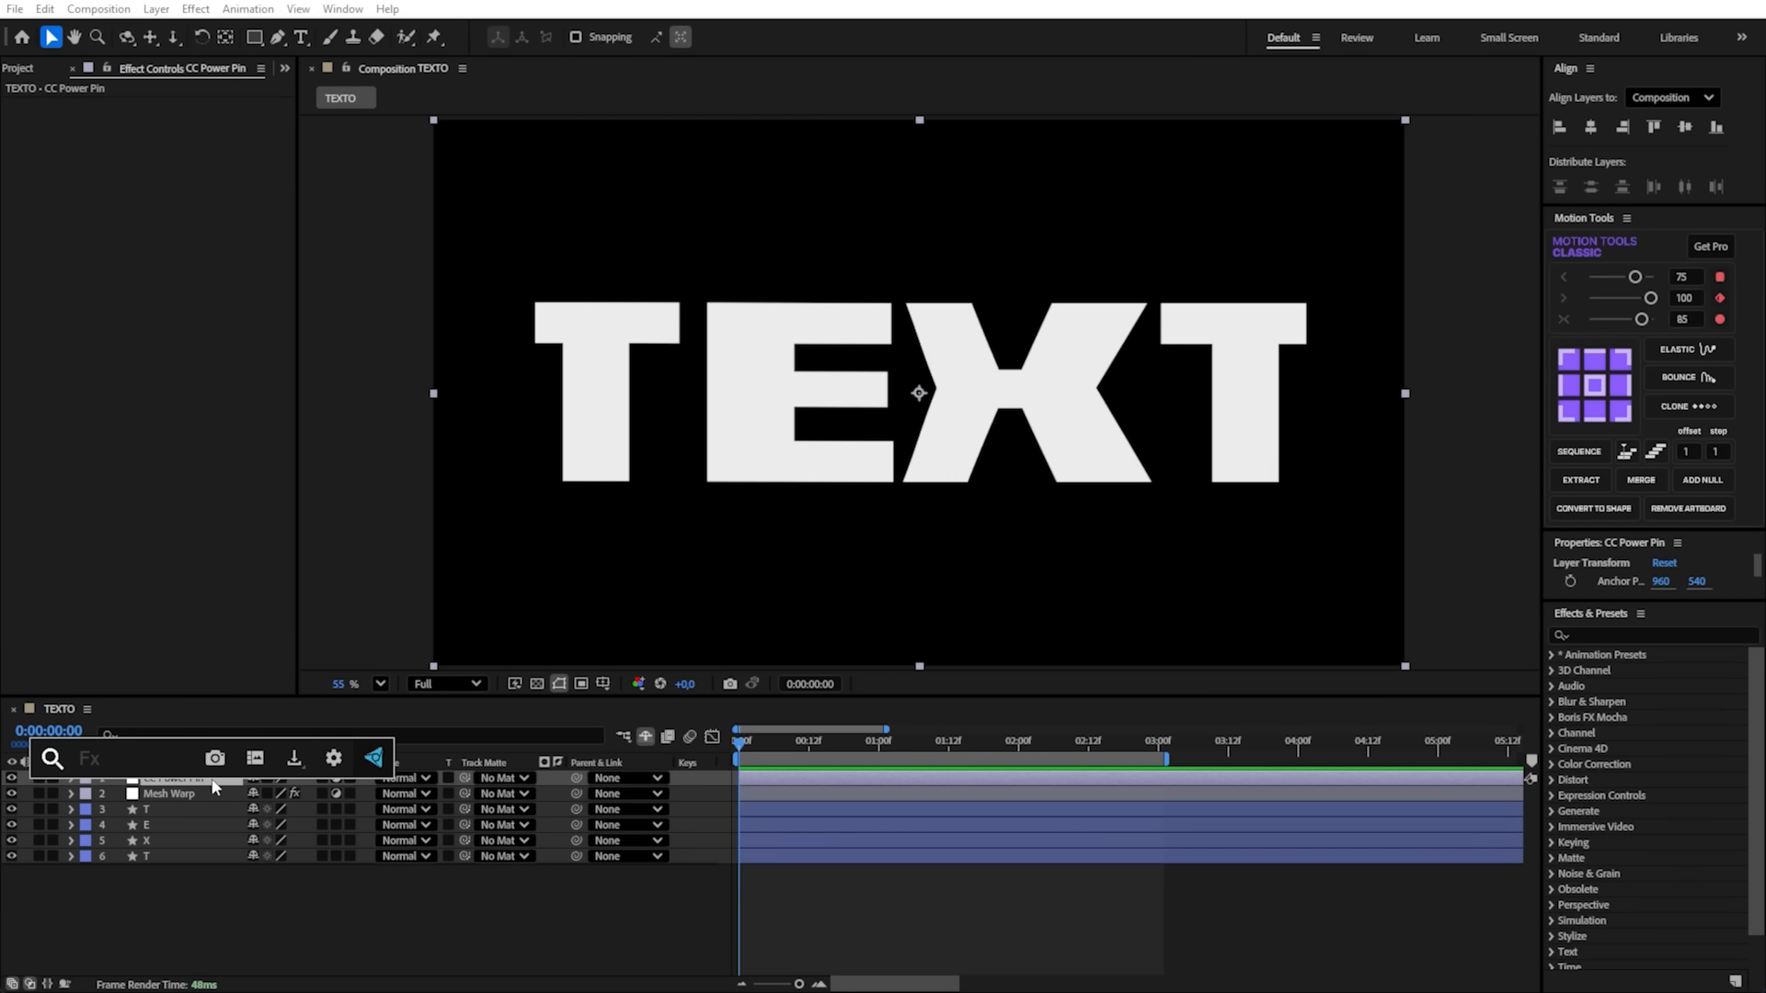
text(powe)
key(ctrl+a)
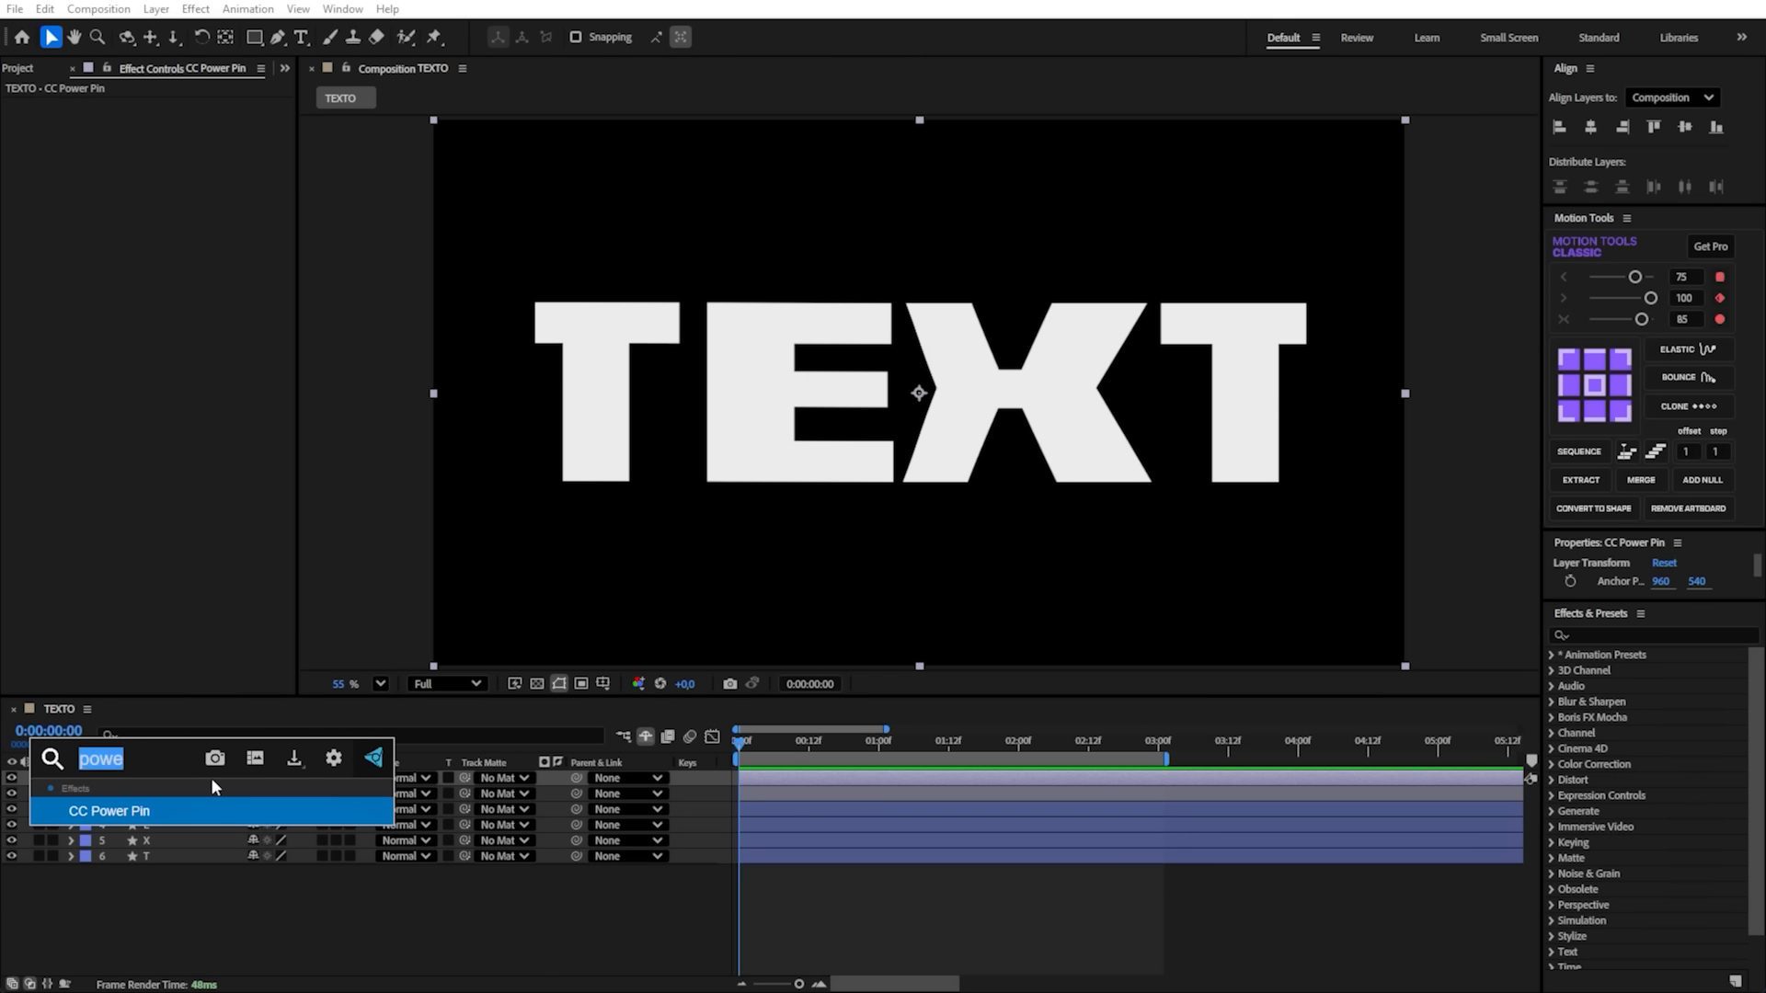
text(cc powe)
key(Return)
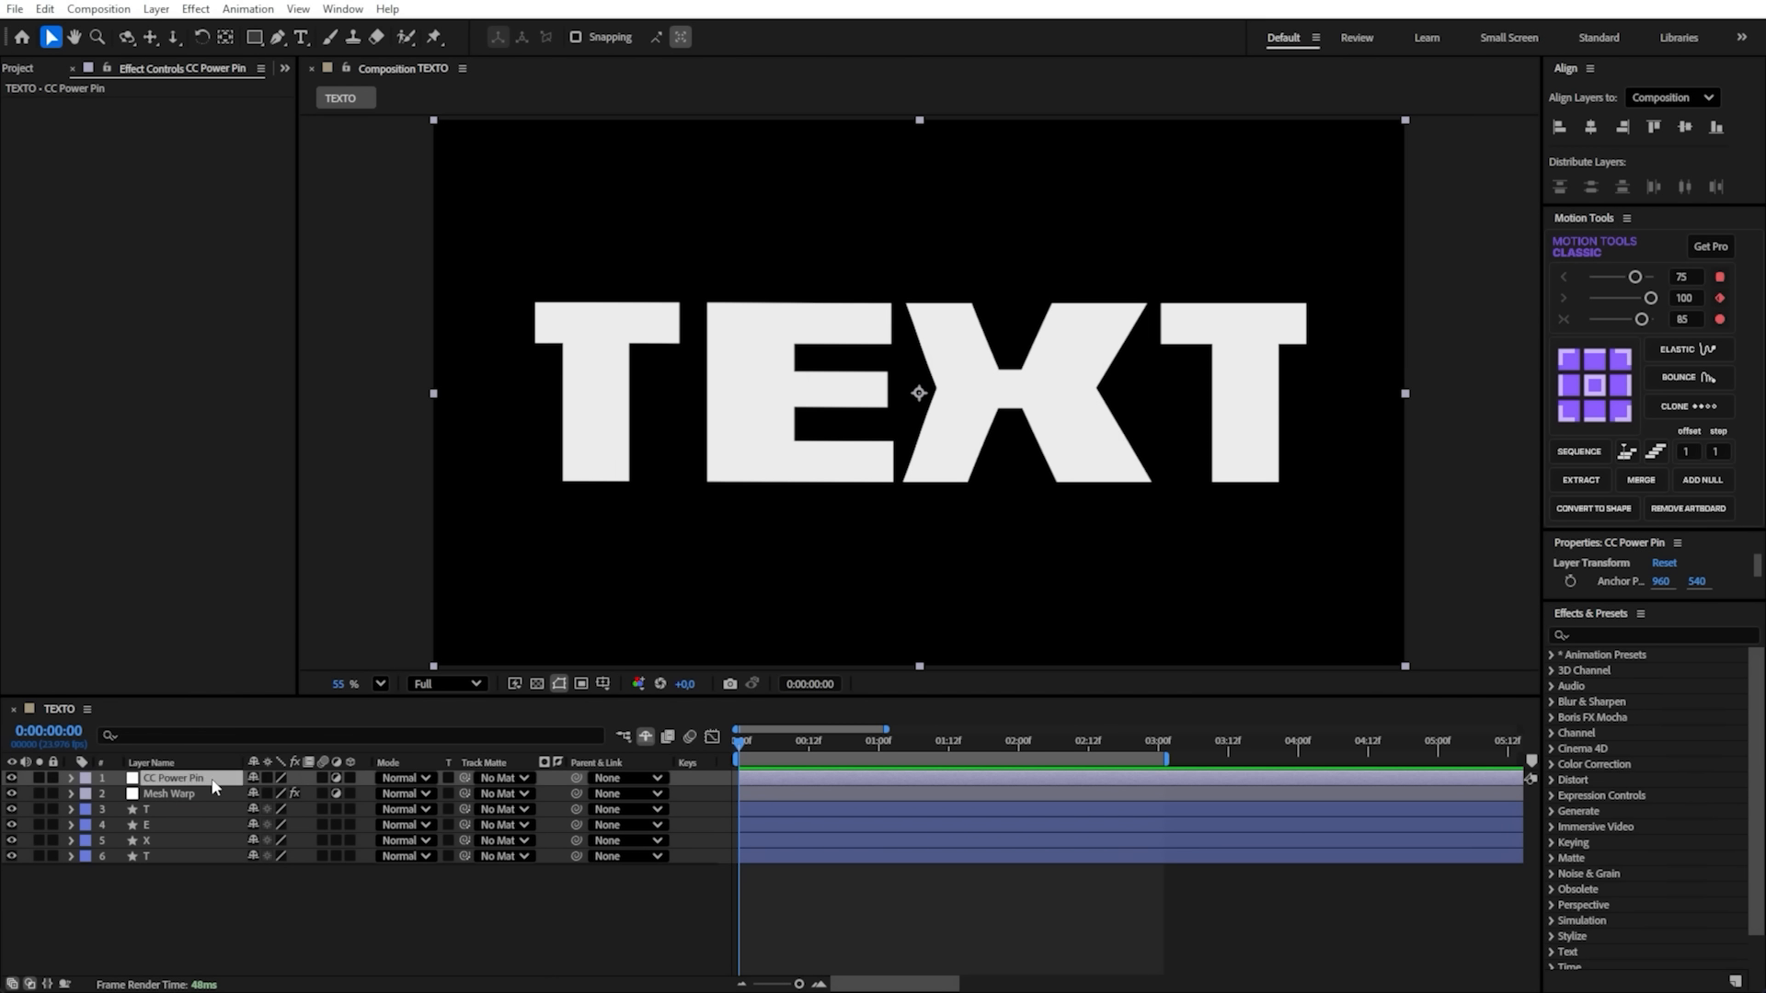
- Change the fill colour of the four letter layers to red, FF0000
drag(380, 908, 132, 803)
drag(458, 918, 173, 804)
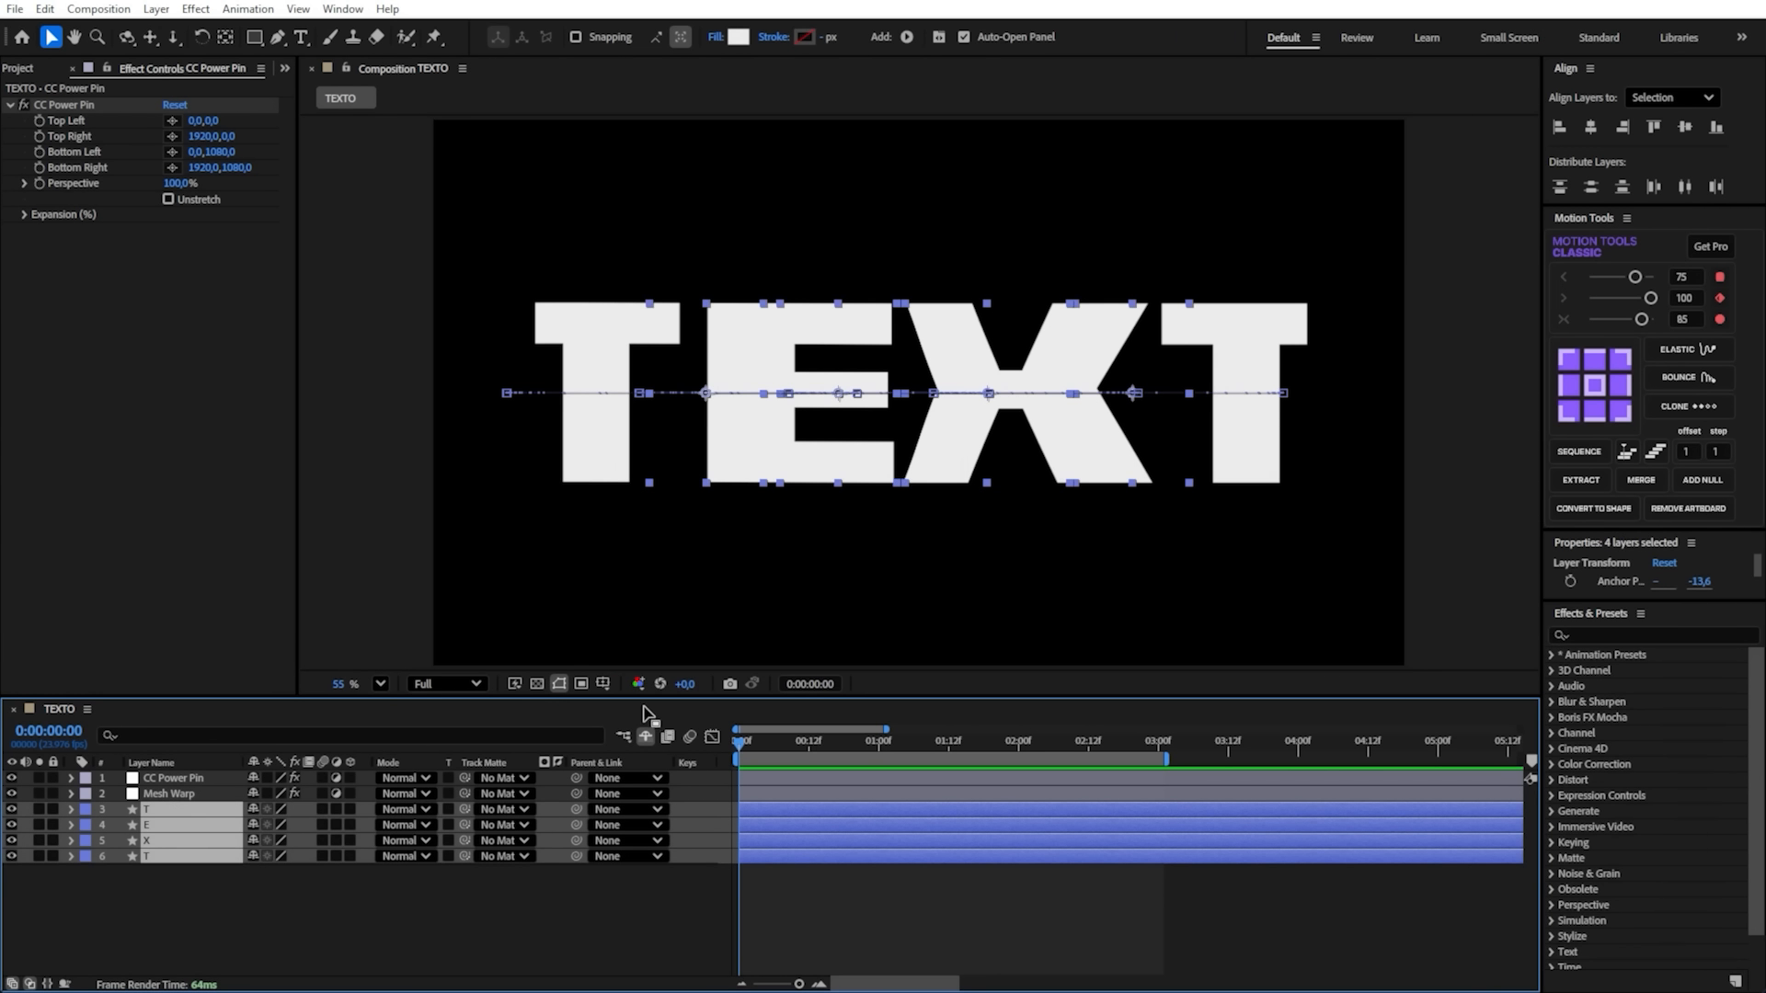
click(738, 37)
text(FF0000)
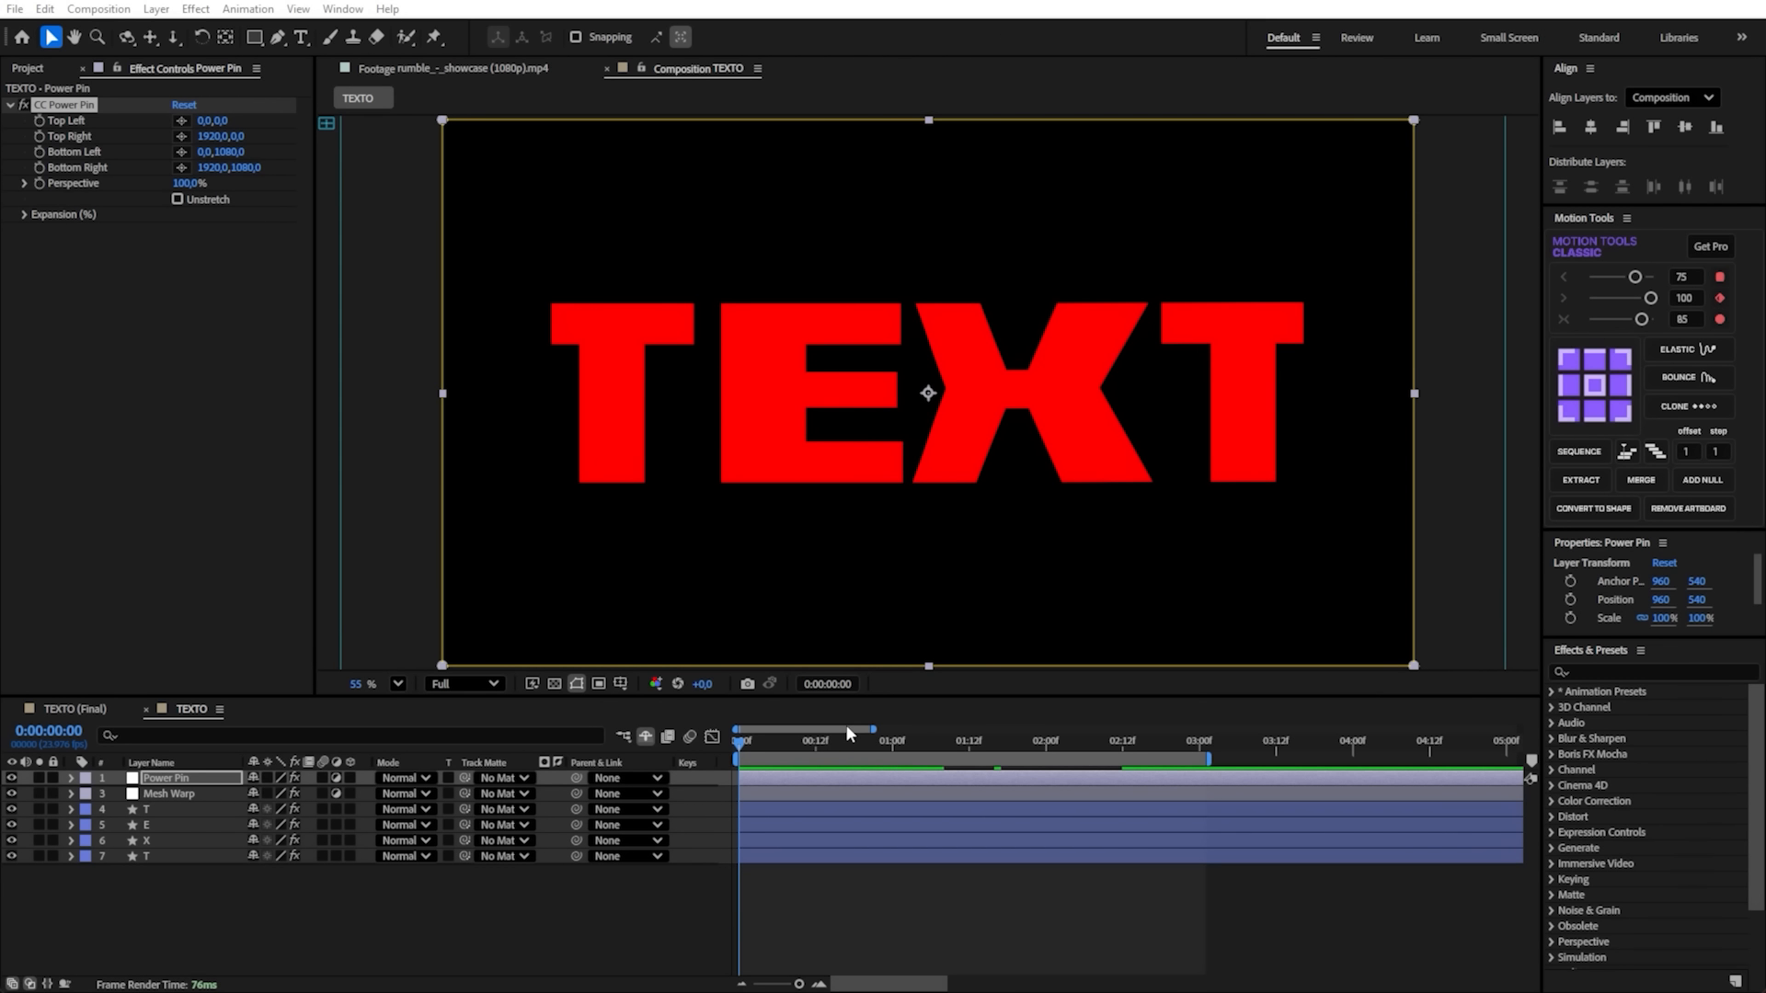
- Try tapering the text towards the right edge of the frame with the CC Power Pin right corners, and undo both corner moves
drag(823, 743, 736, 750)
click(782, 780)
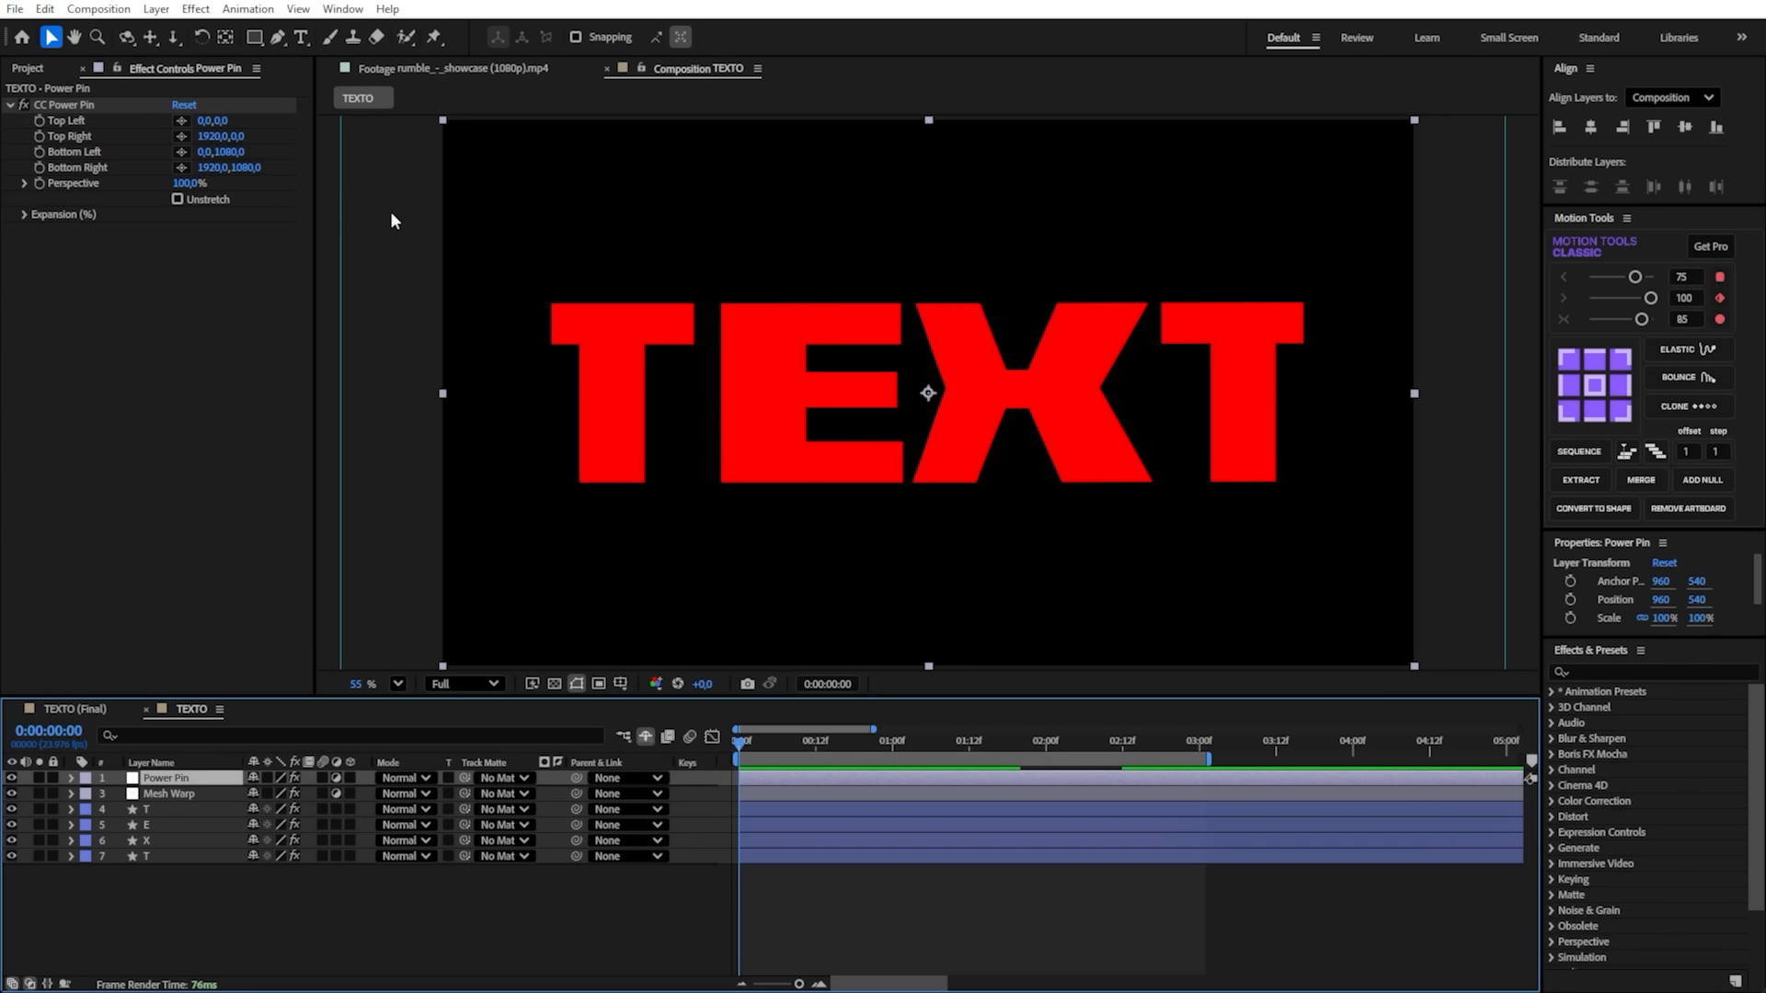
click(55, 105)
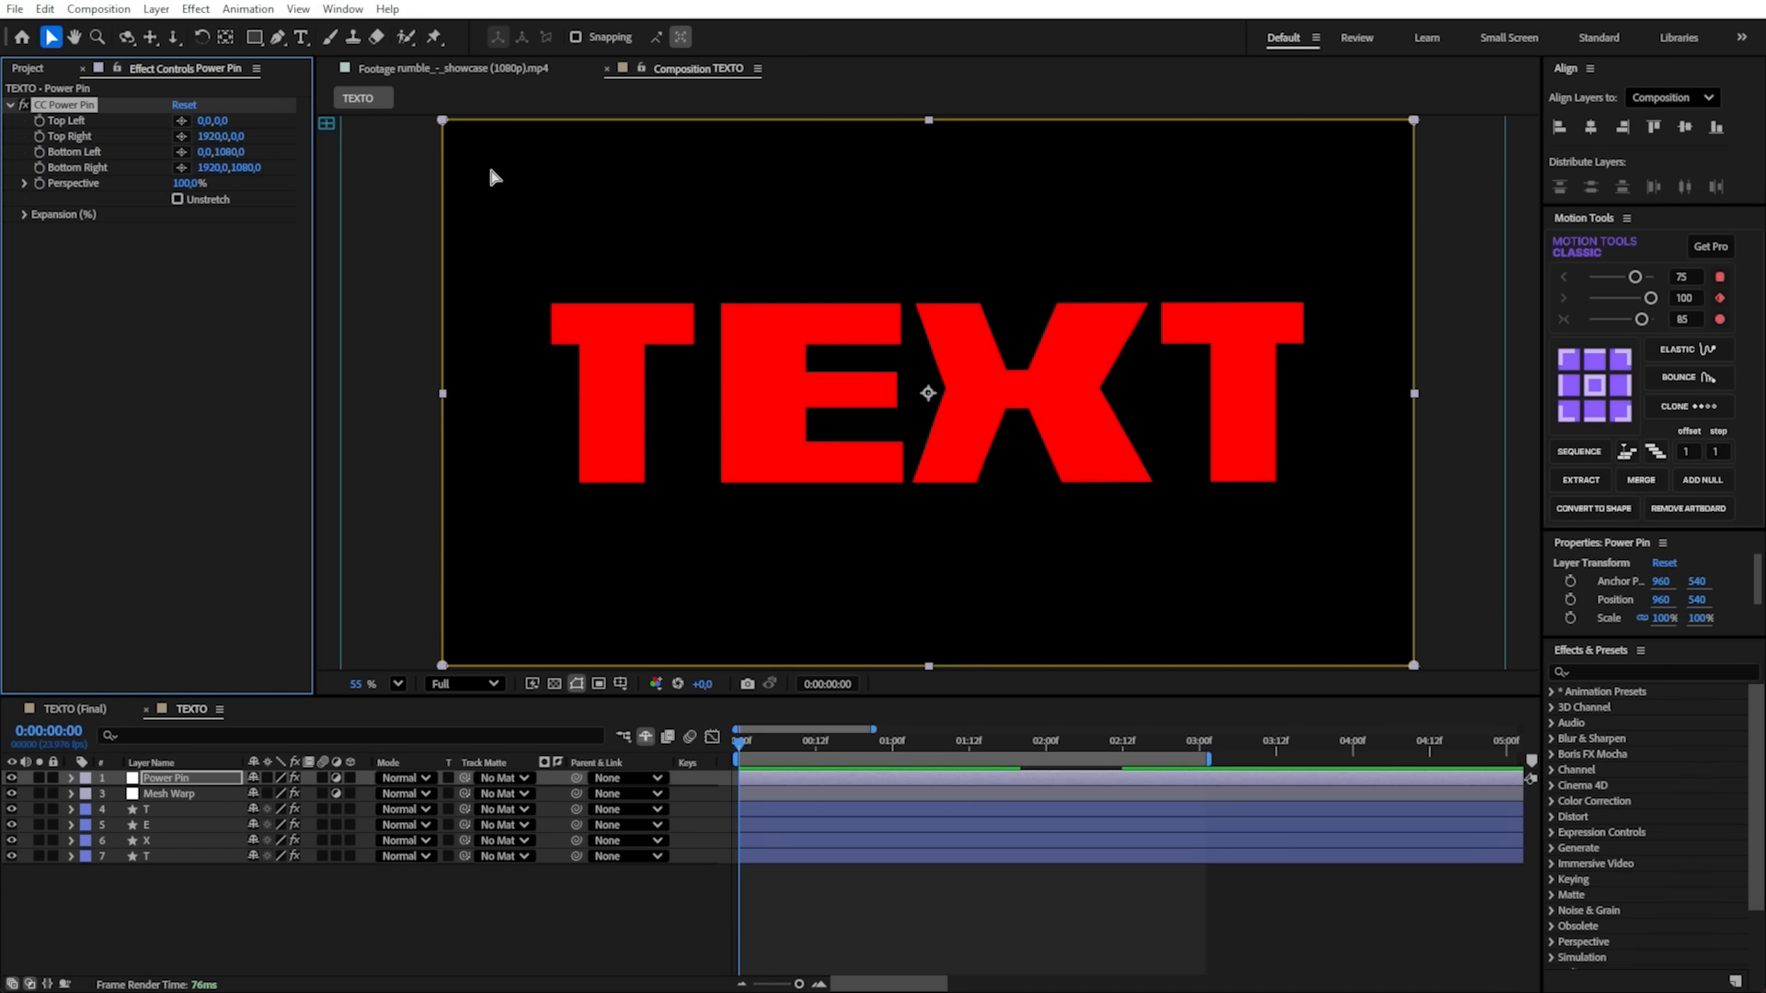
drag(1416, 120, 1401, 361)
drag(1414, 664, 1414, 449)
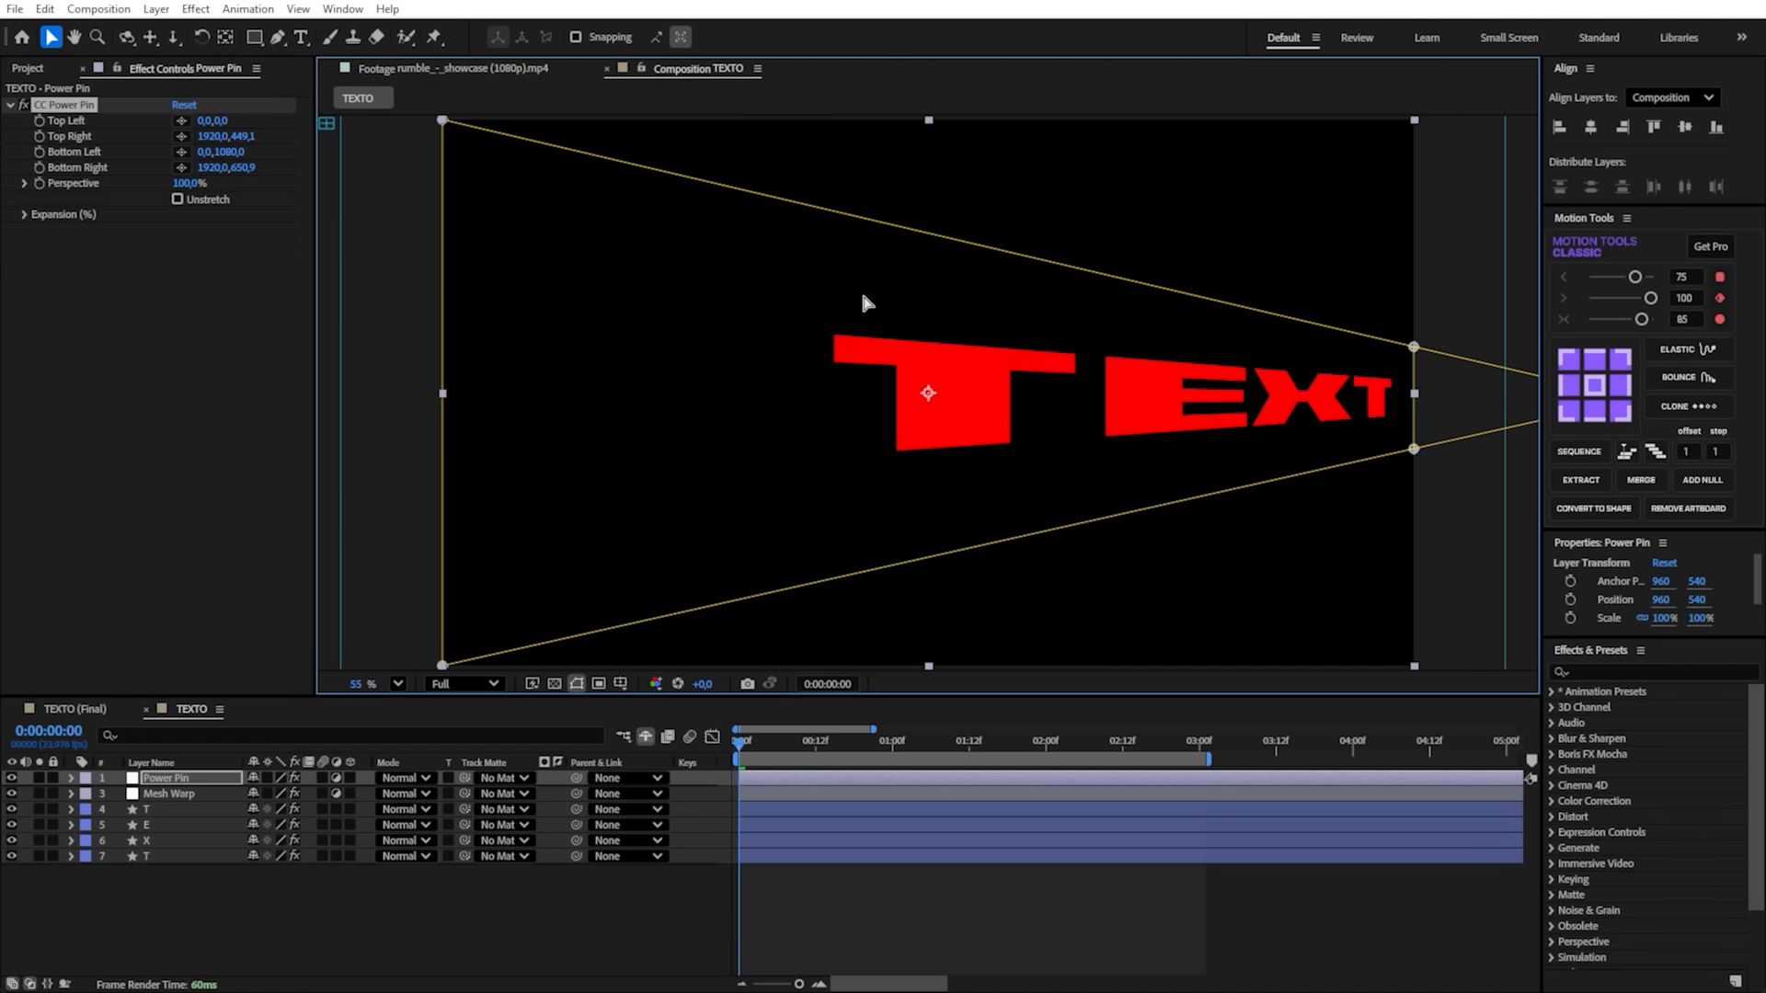
scroll(787, 349, up, 4)
scroll(874, 333, down, 10)
key(ctrl+z)
key(ctrl+z)
drag(765, 377, 726, 452)
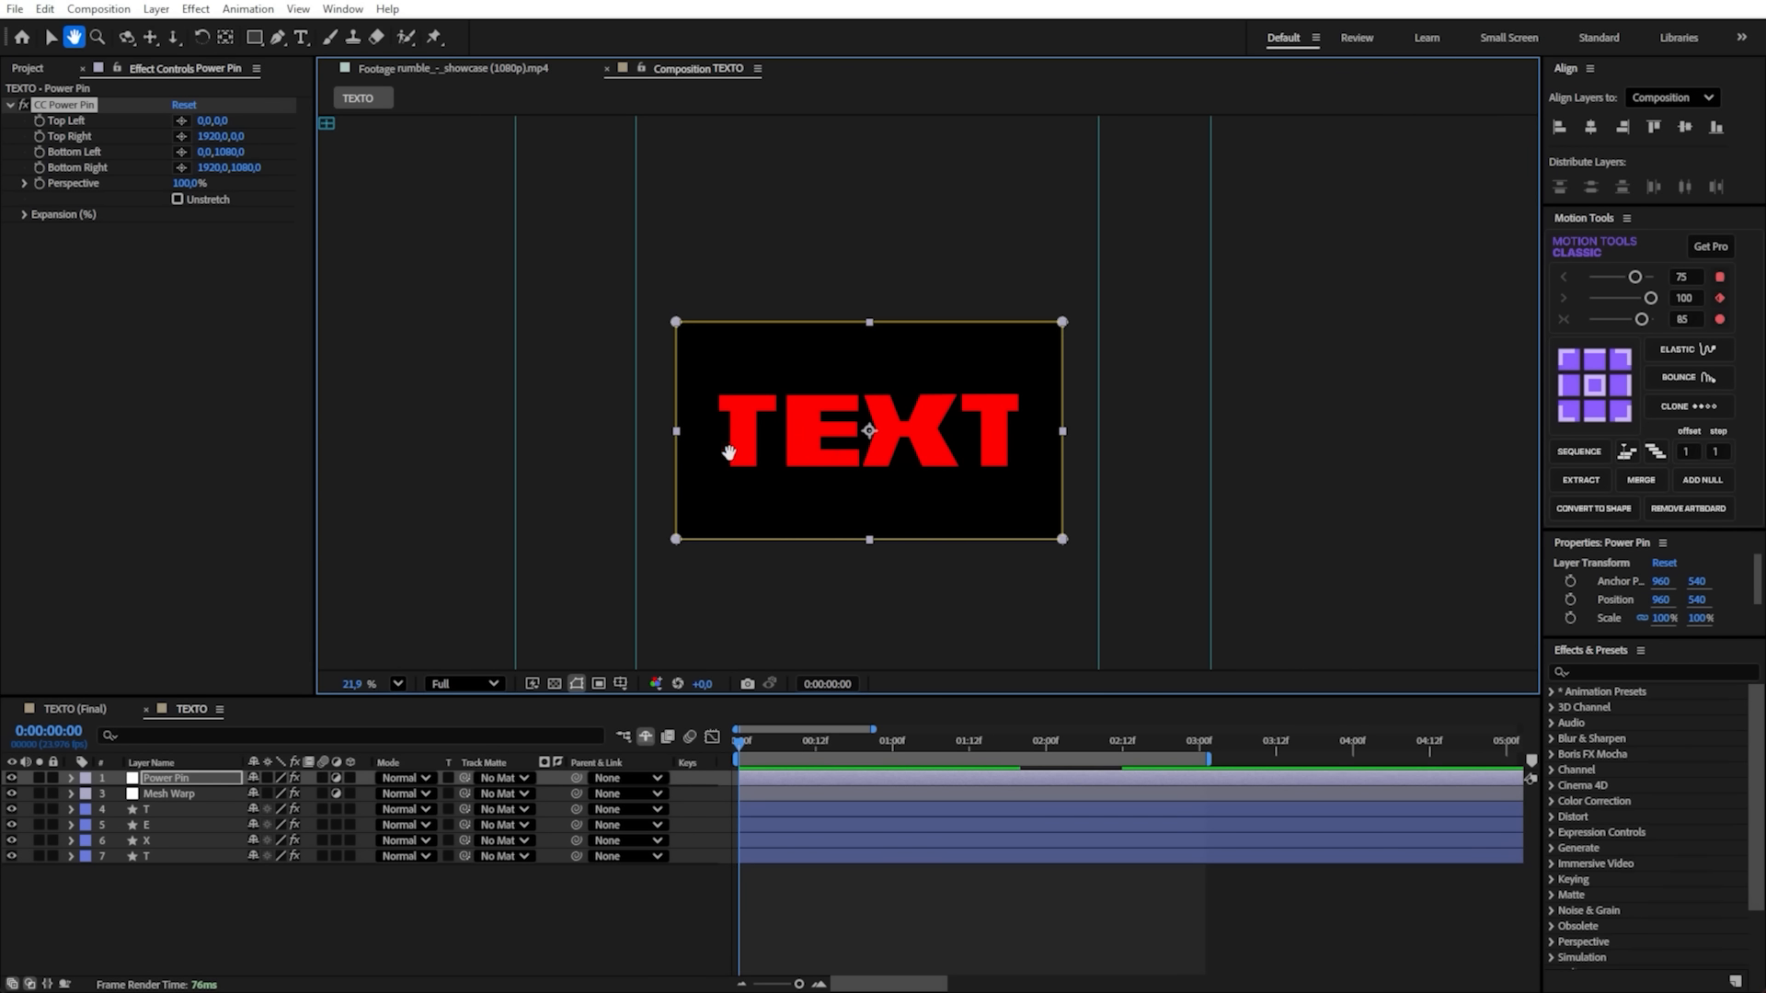
scroll(870, 430, down, 2)
scroll(870, 431, up, 2)
scroll(871, 432, down, 2)
scroll(873, 432, up, 2)
key(space)
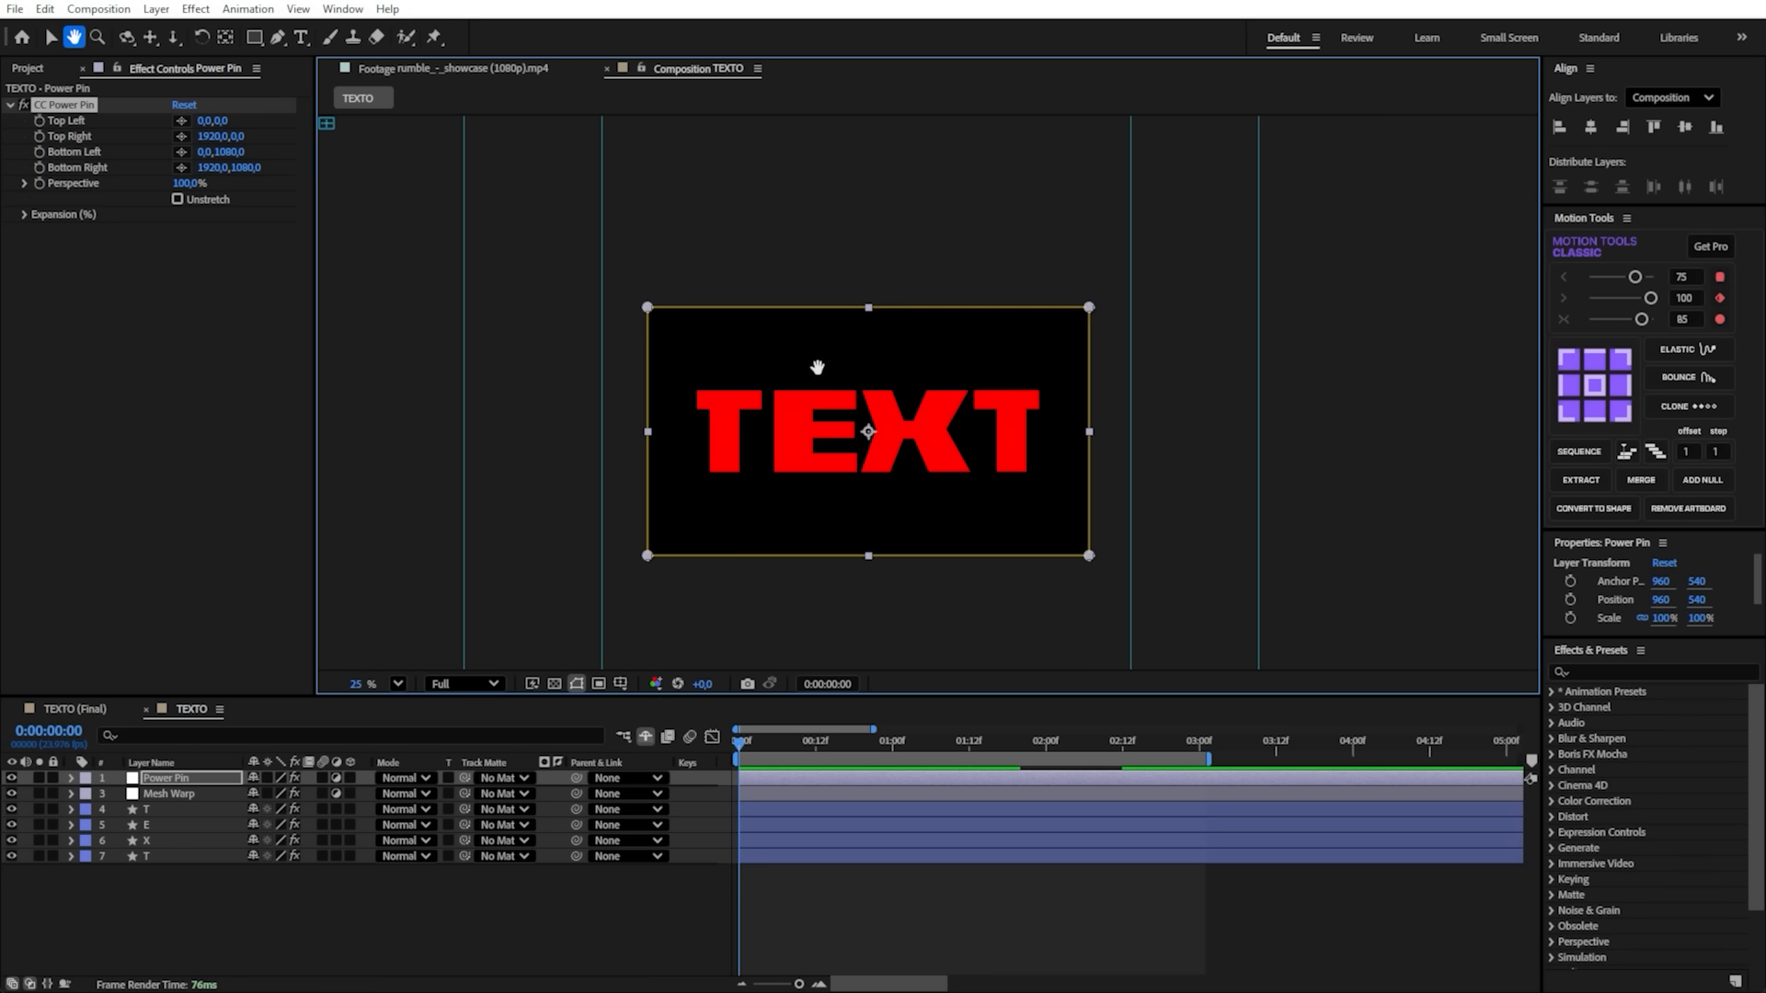
drag(834, 411, 789, 432)
scroll(790, 432, down, 2)
scroll(797, 424, up, 1)
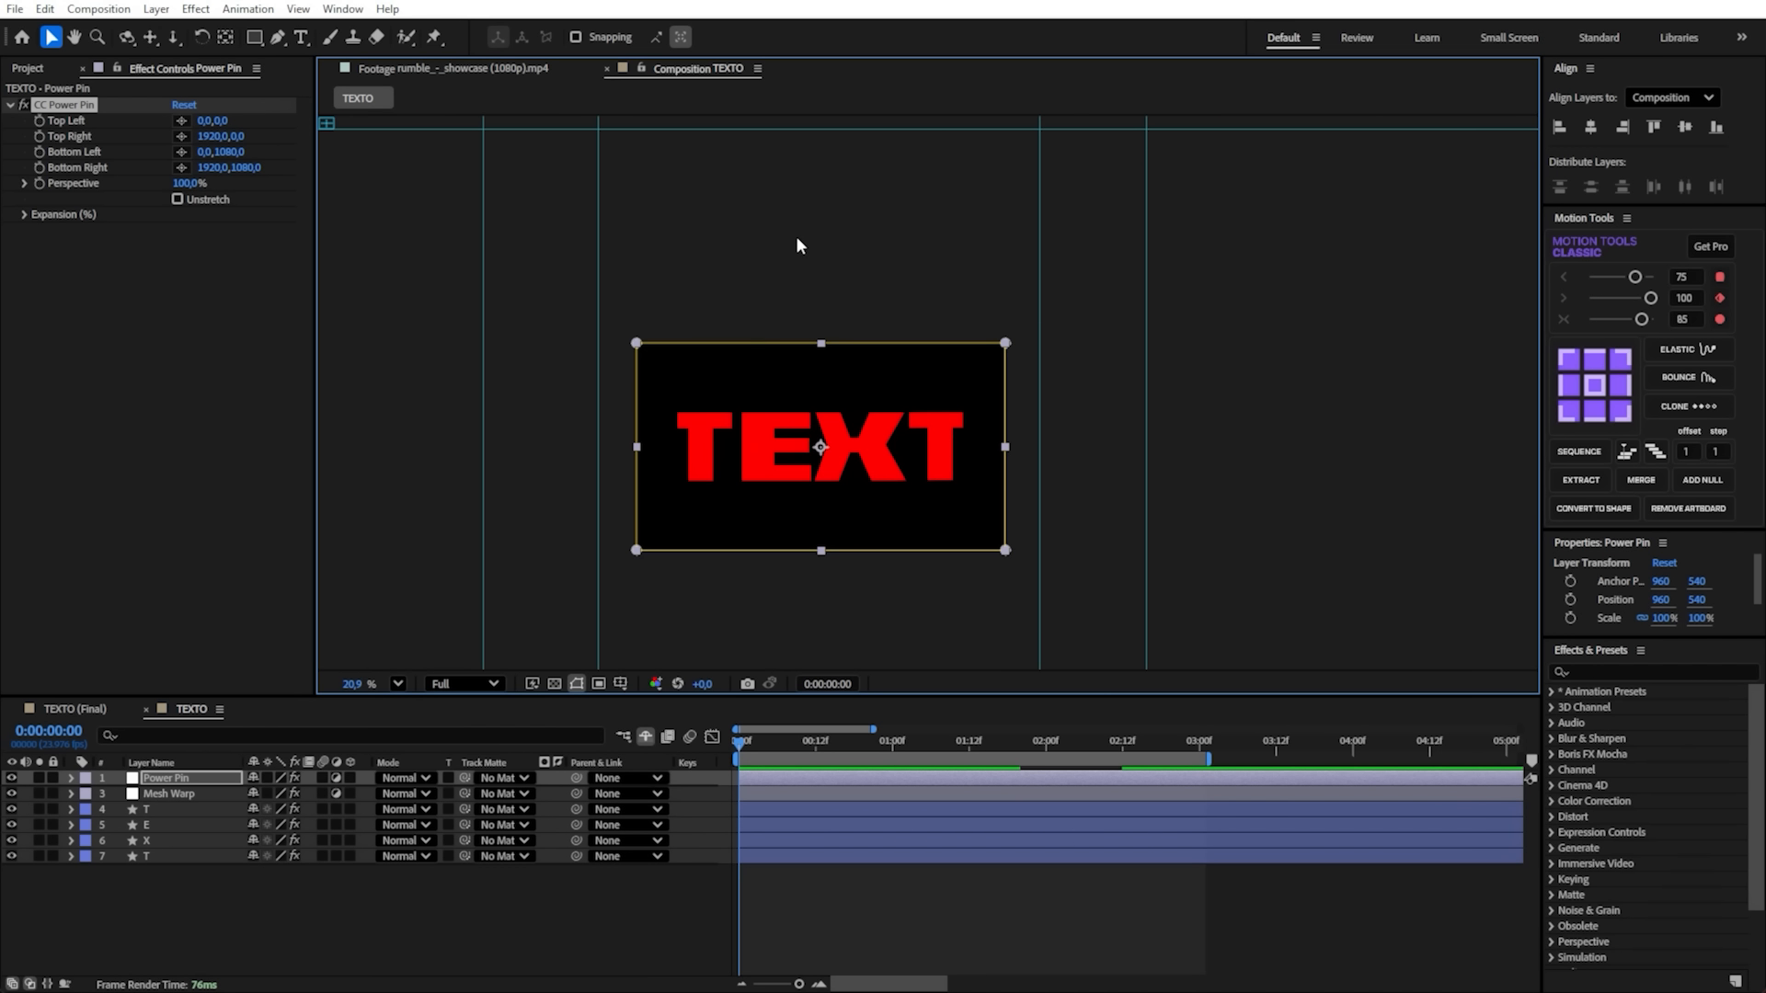
scroll(797, 235, up, 1)
key(ctrl+r)
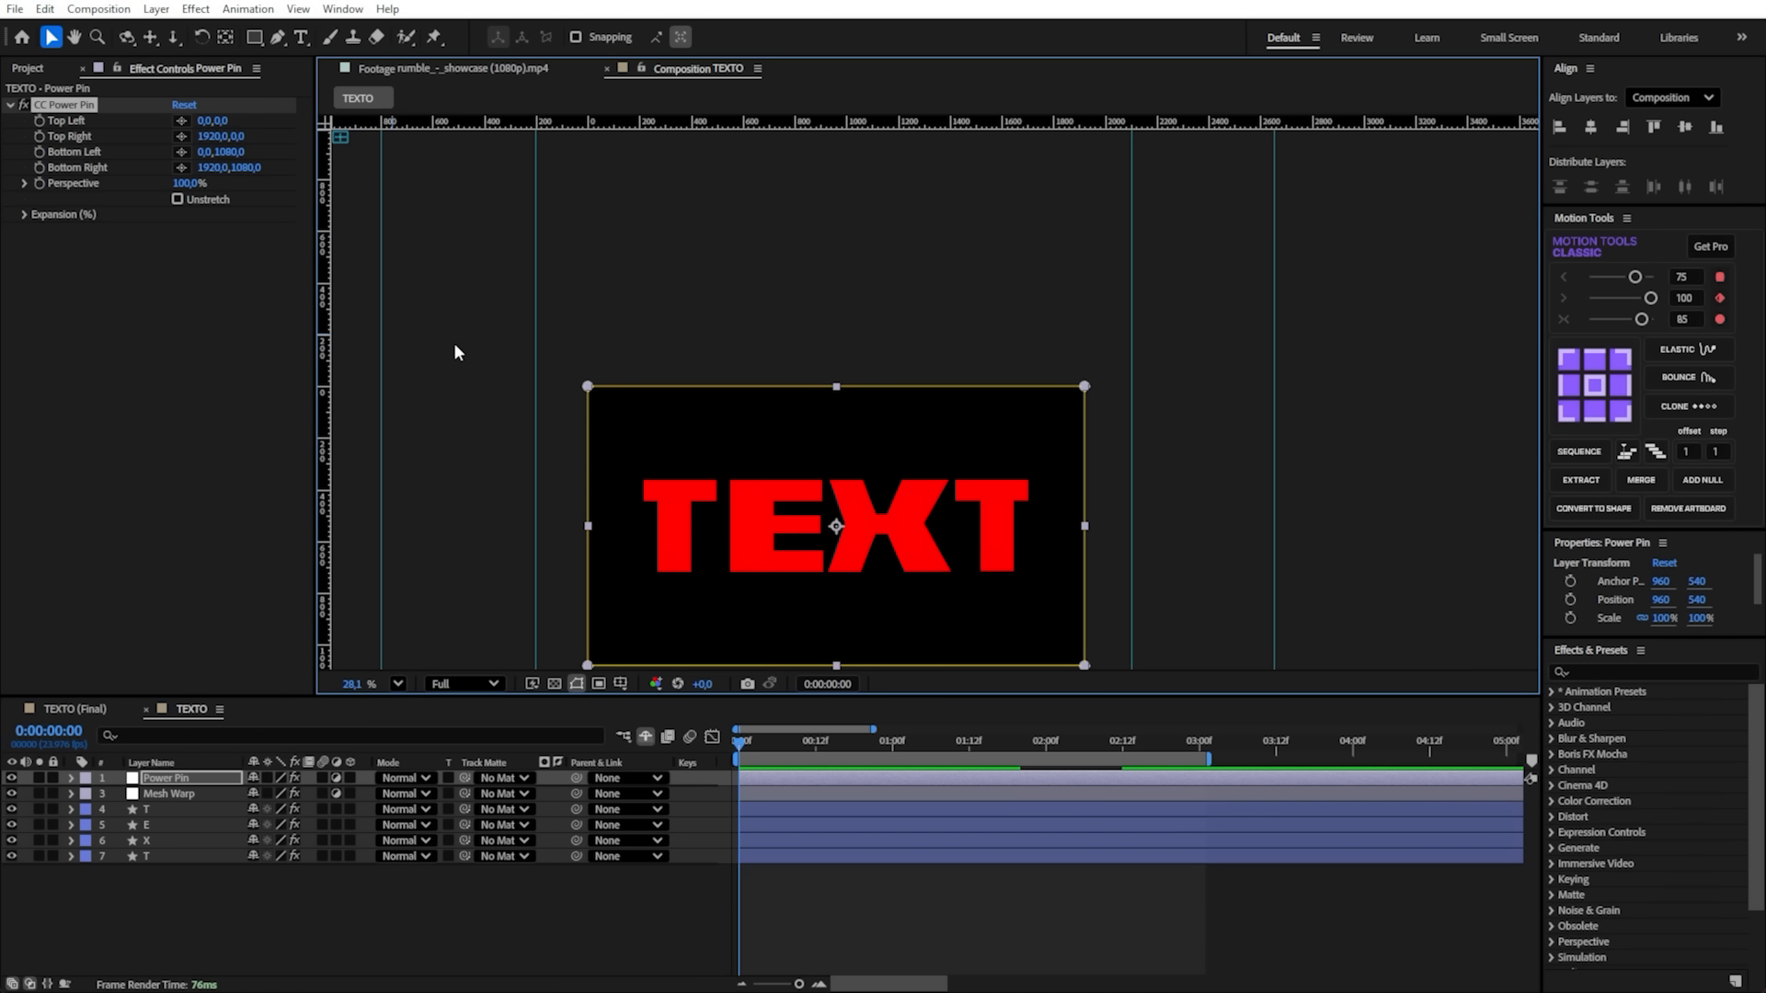
drag(327, 348, 316, 384)
drag(1097, 466, 1088, 430)
scroll(1088, 429, down, 2)
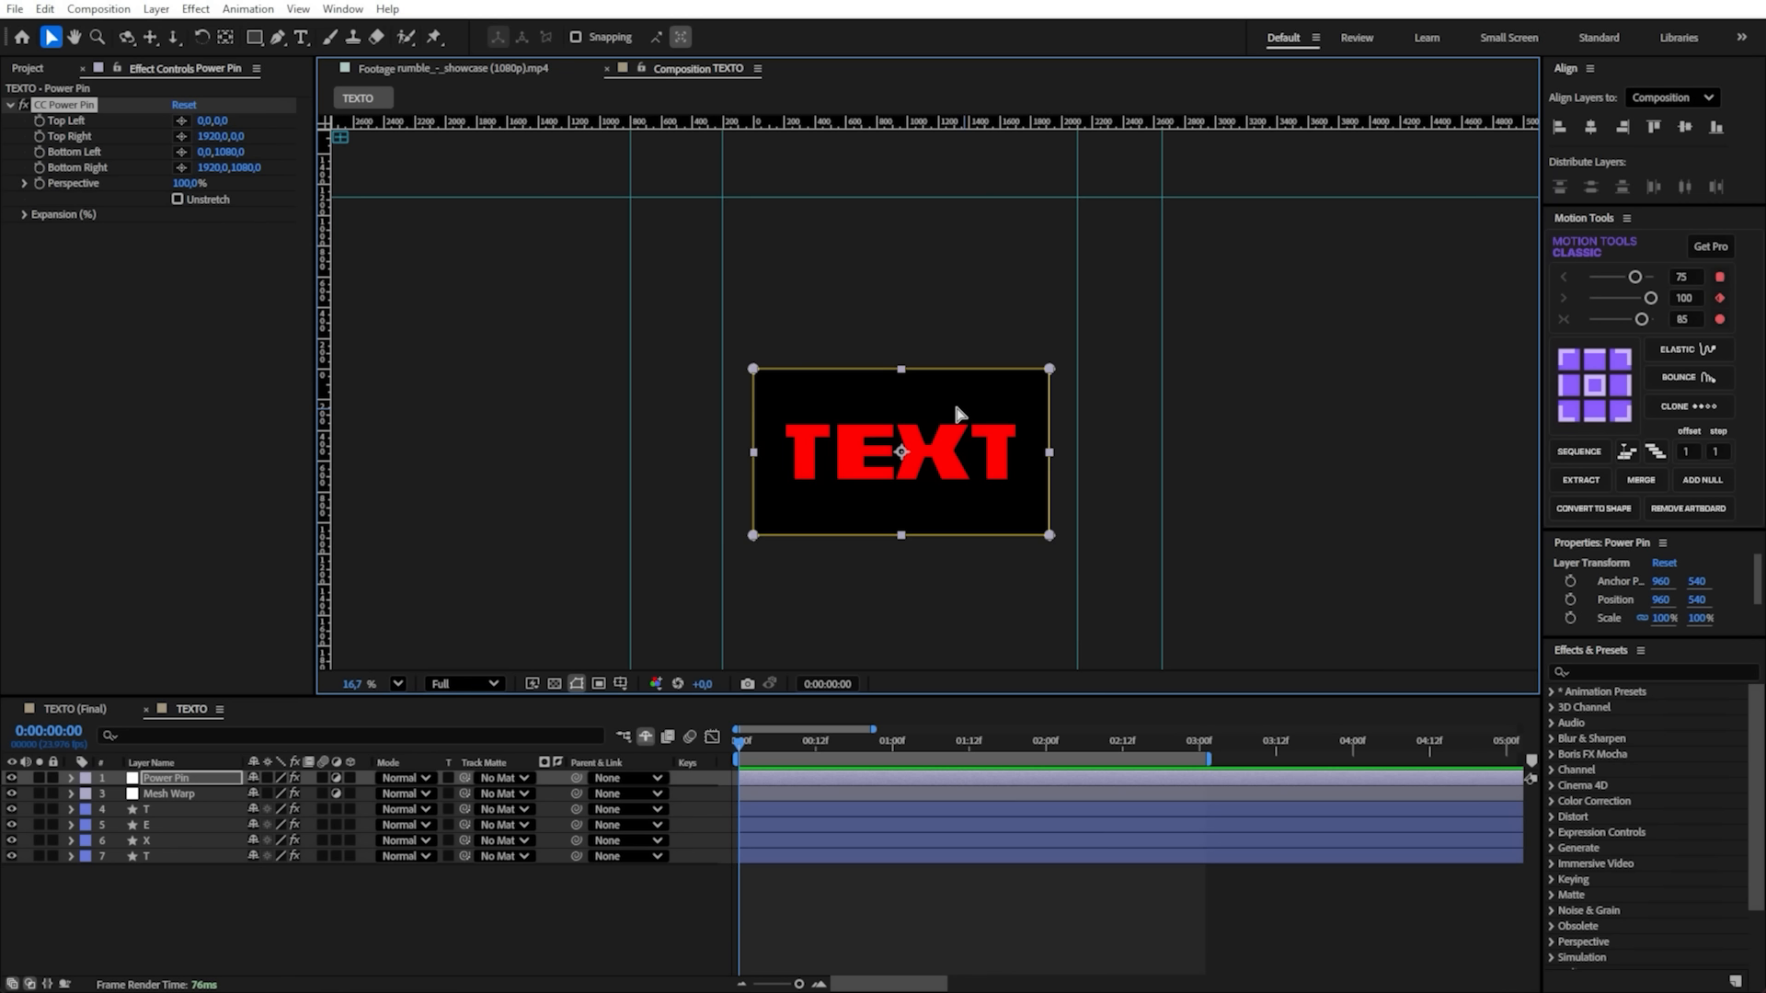
scroll(957, 410, up, 2)
drag(612, 378, 561, 378)
key(ctrl+z)
- Save the project and overlay the proportional grid on the composition
key(ctrl+s)
click(398, 684)
click(460, 340)
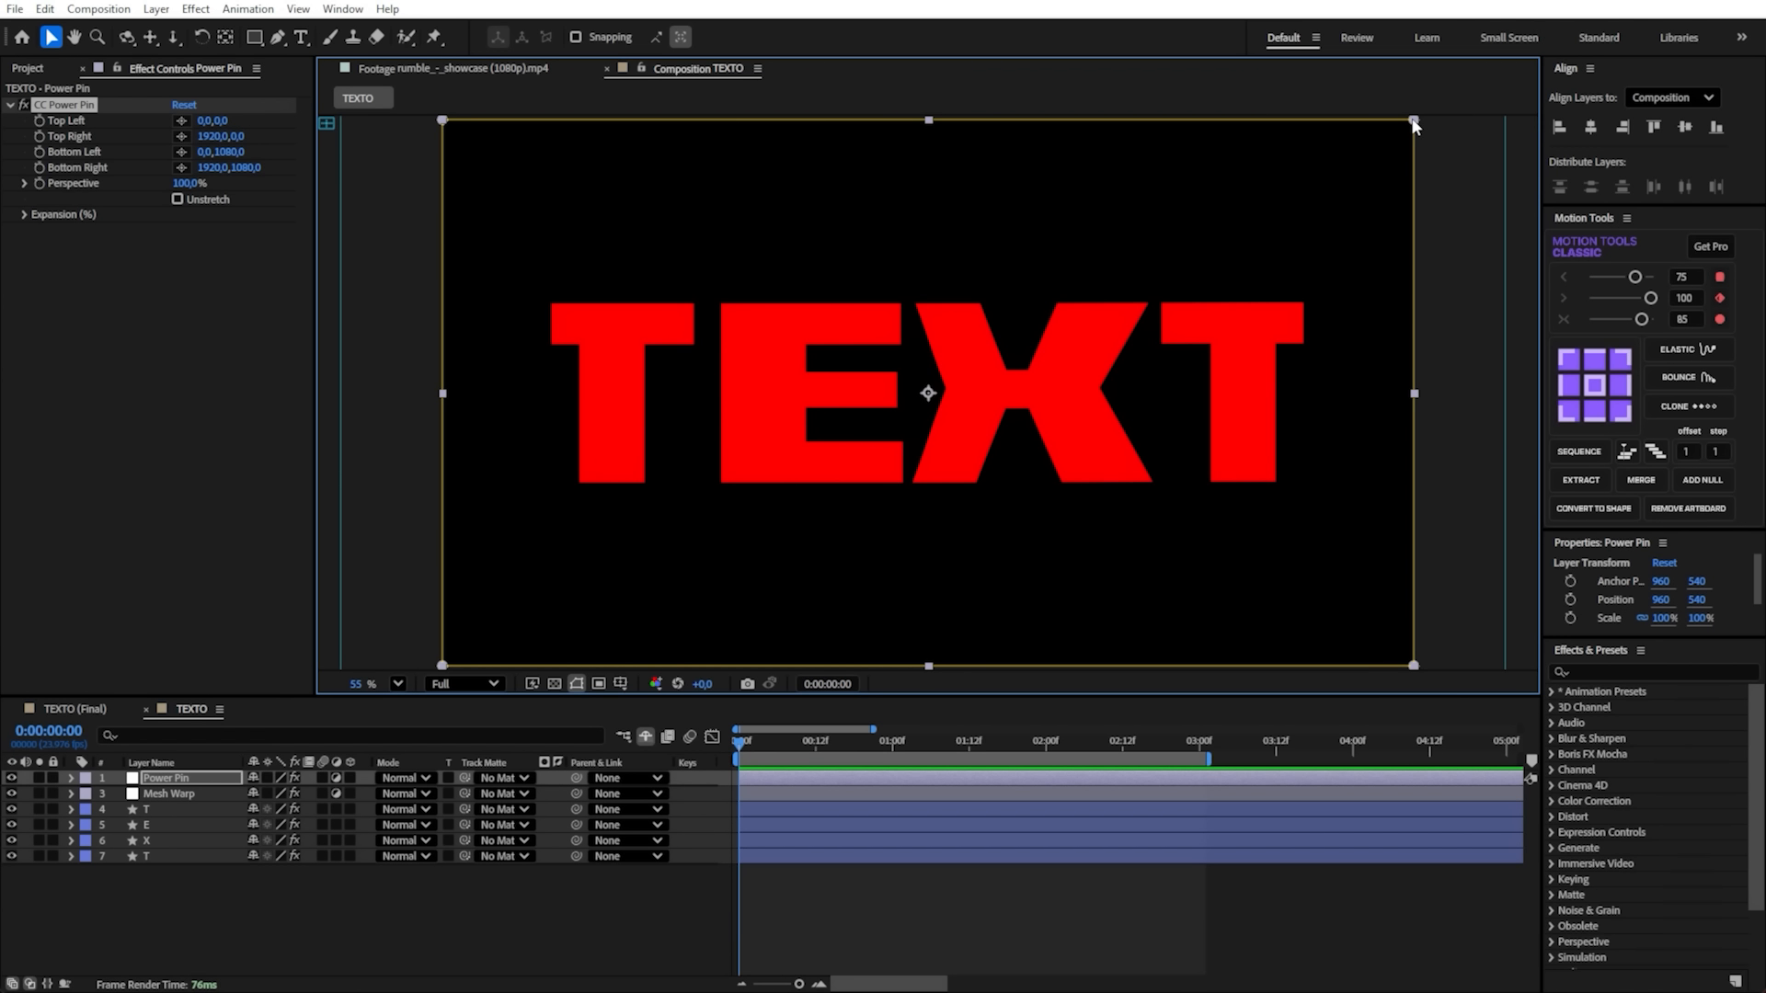
key(ctrl+apostrophe)
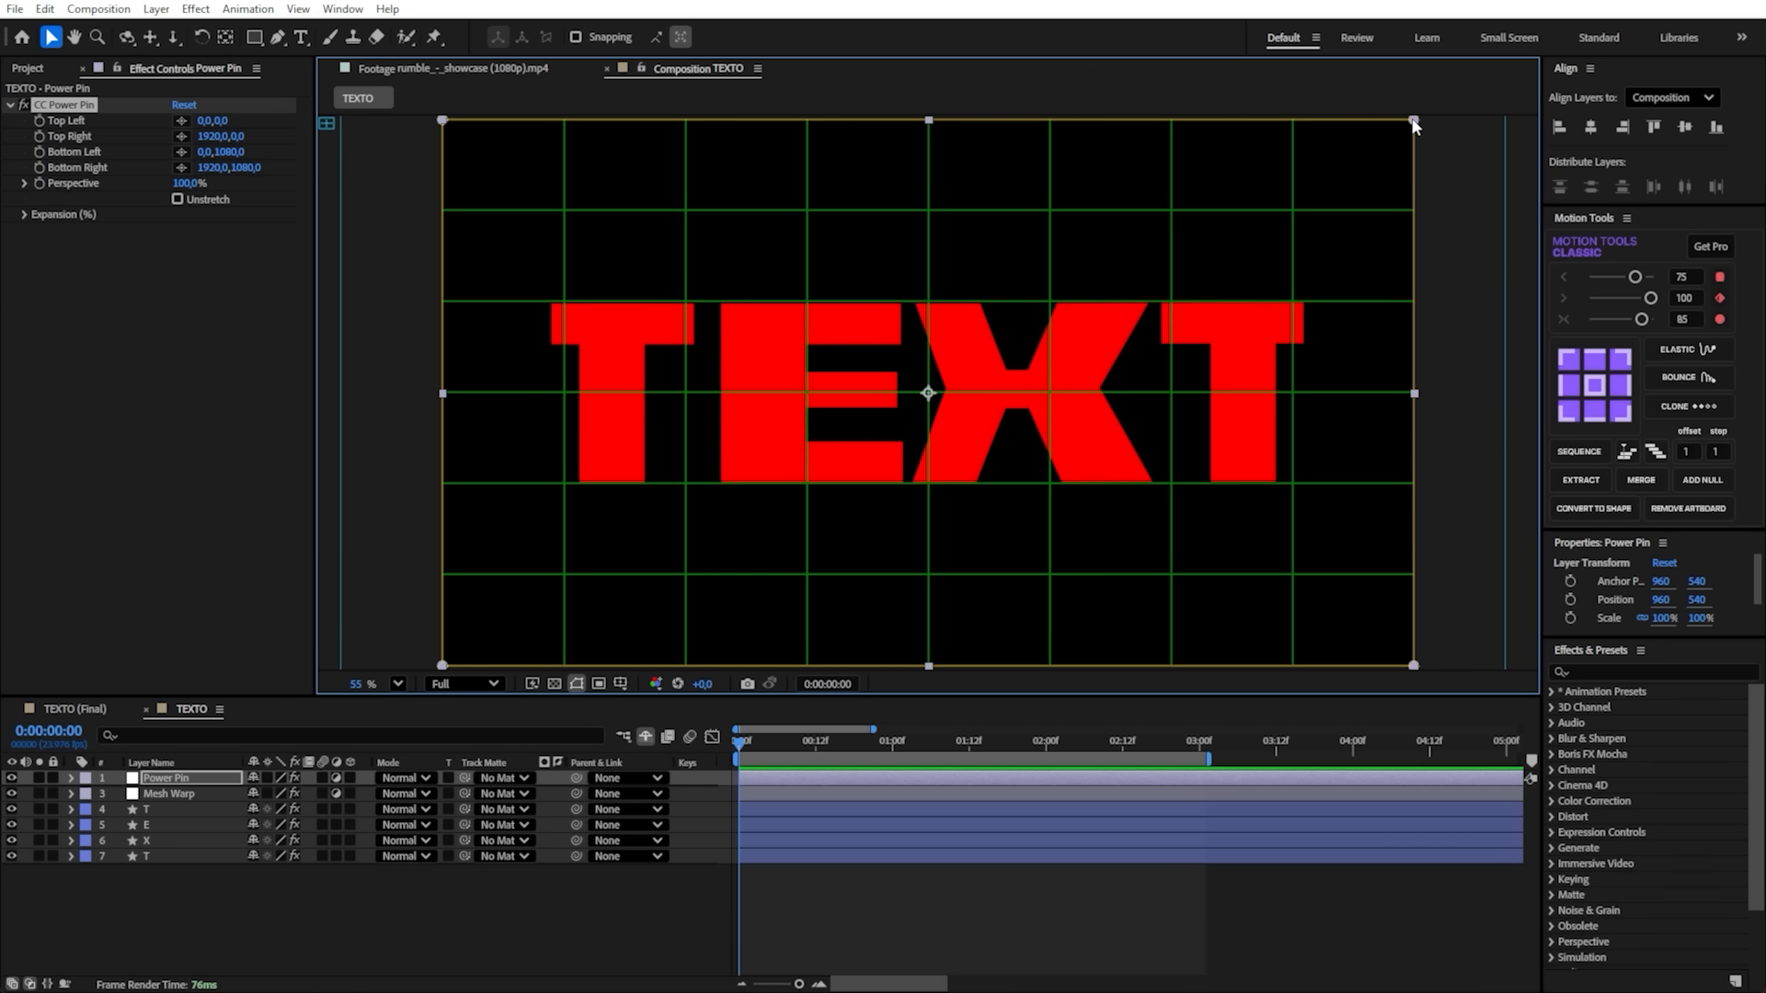
drag(1414, 126, 1422, 205)
key(ctrl+z)
- Reveal the Position keyframes of the four letter layers and move the playhead to their third keyframes, at frame 20
drag(457, 969, 144, 813)
key(u)
drag(777, 750, 865, 760)
drag(904, 827, 863, 959)
- Keyframe all four CC Power Pin corners and Perspective at frame 20, and reveal these keyframes on the Power Pin layer
click(159, 781)
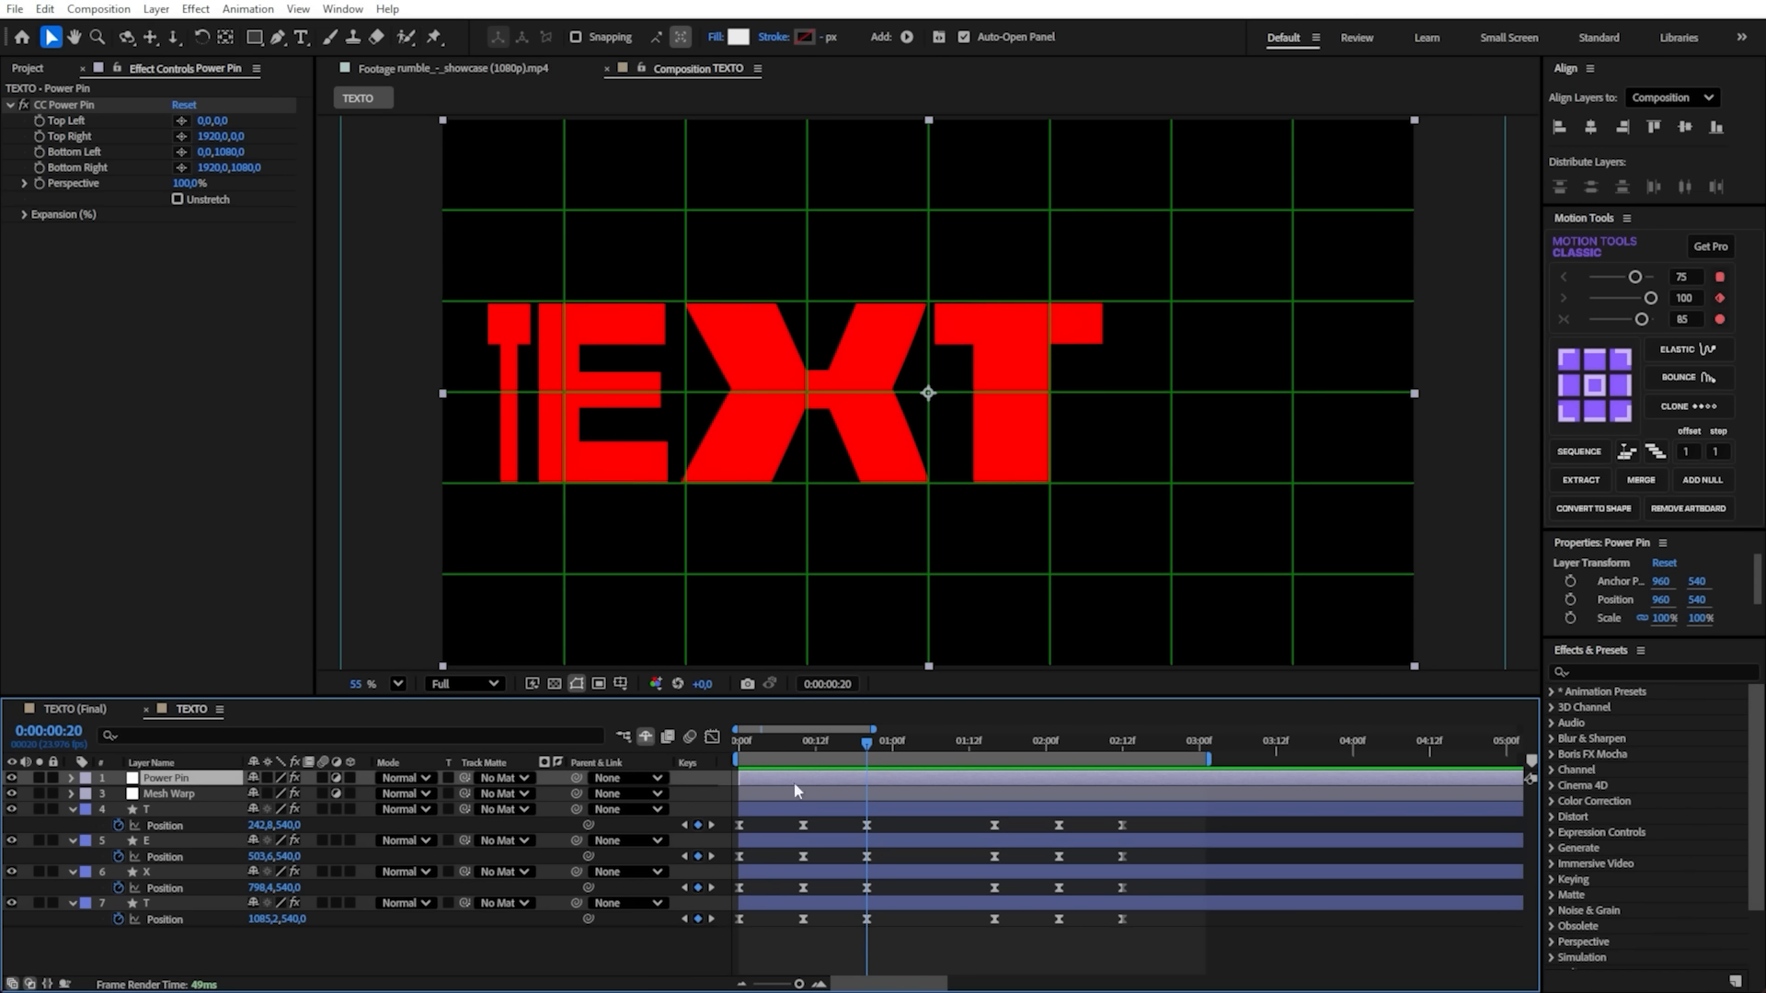
click(70, 107)
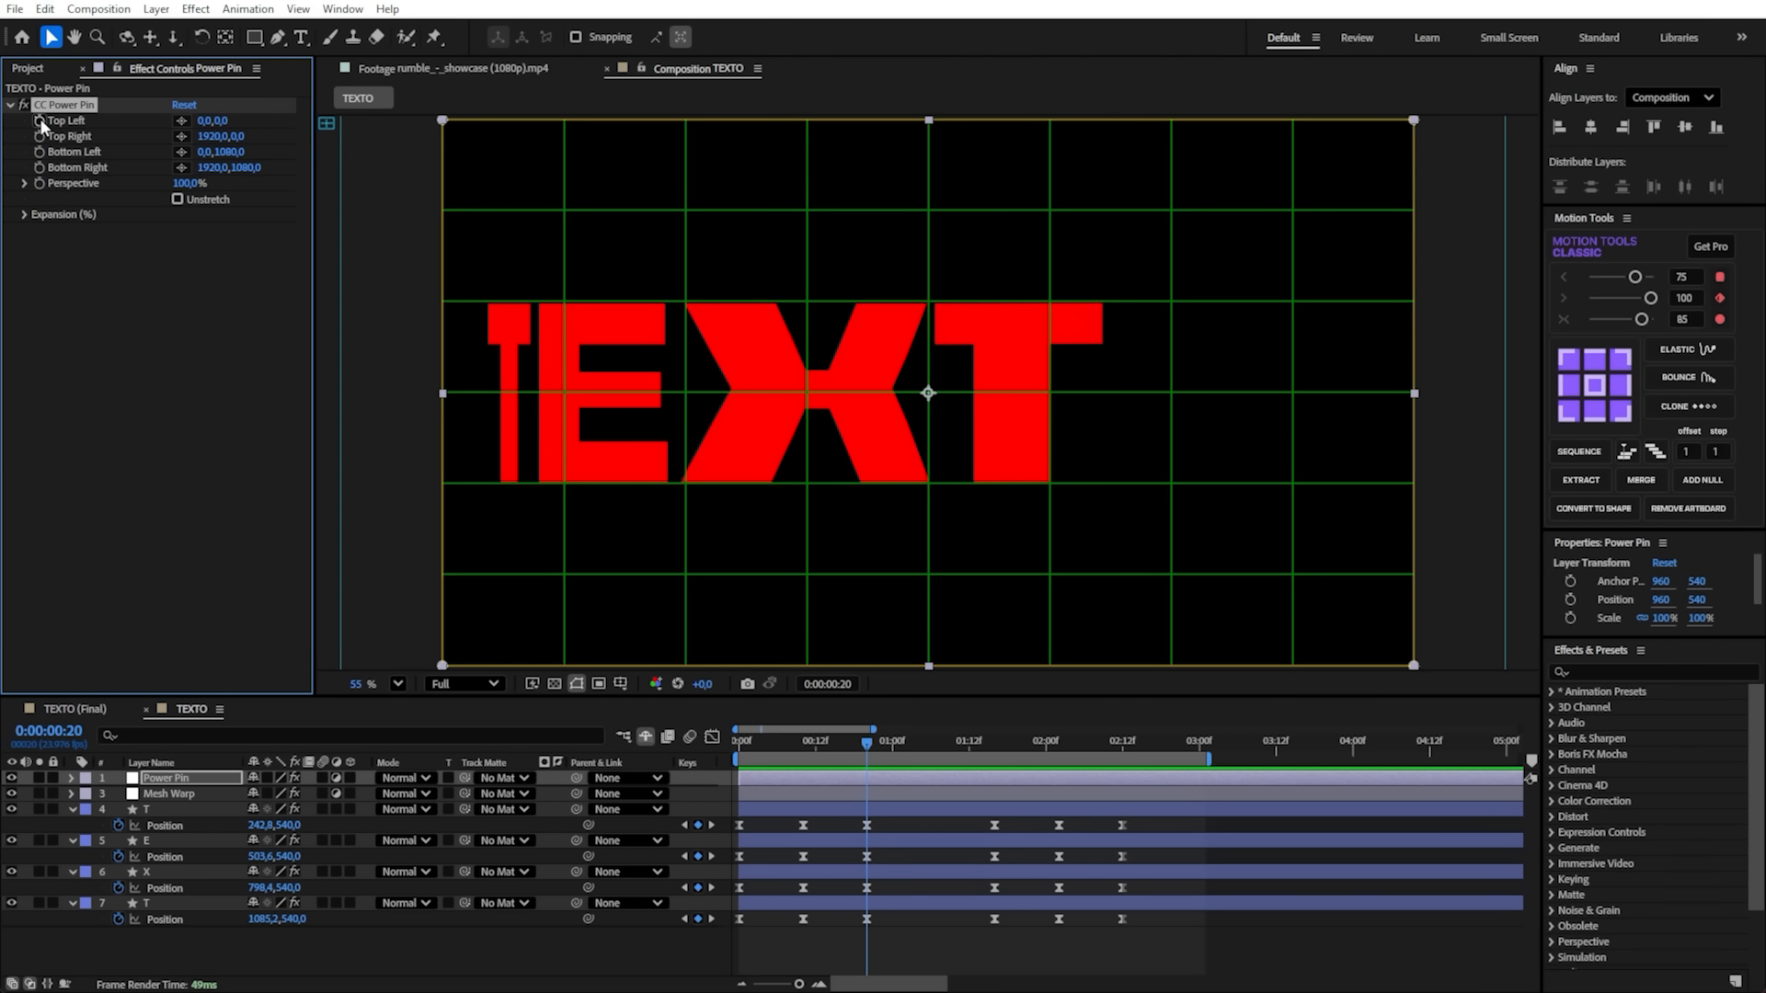
drag(41, 122, 40, 167)
click(40, 184)
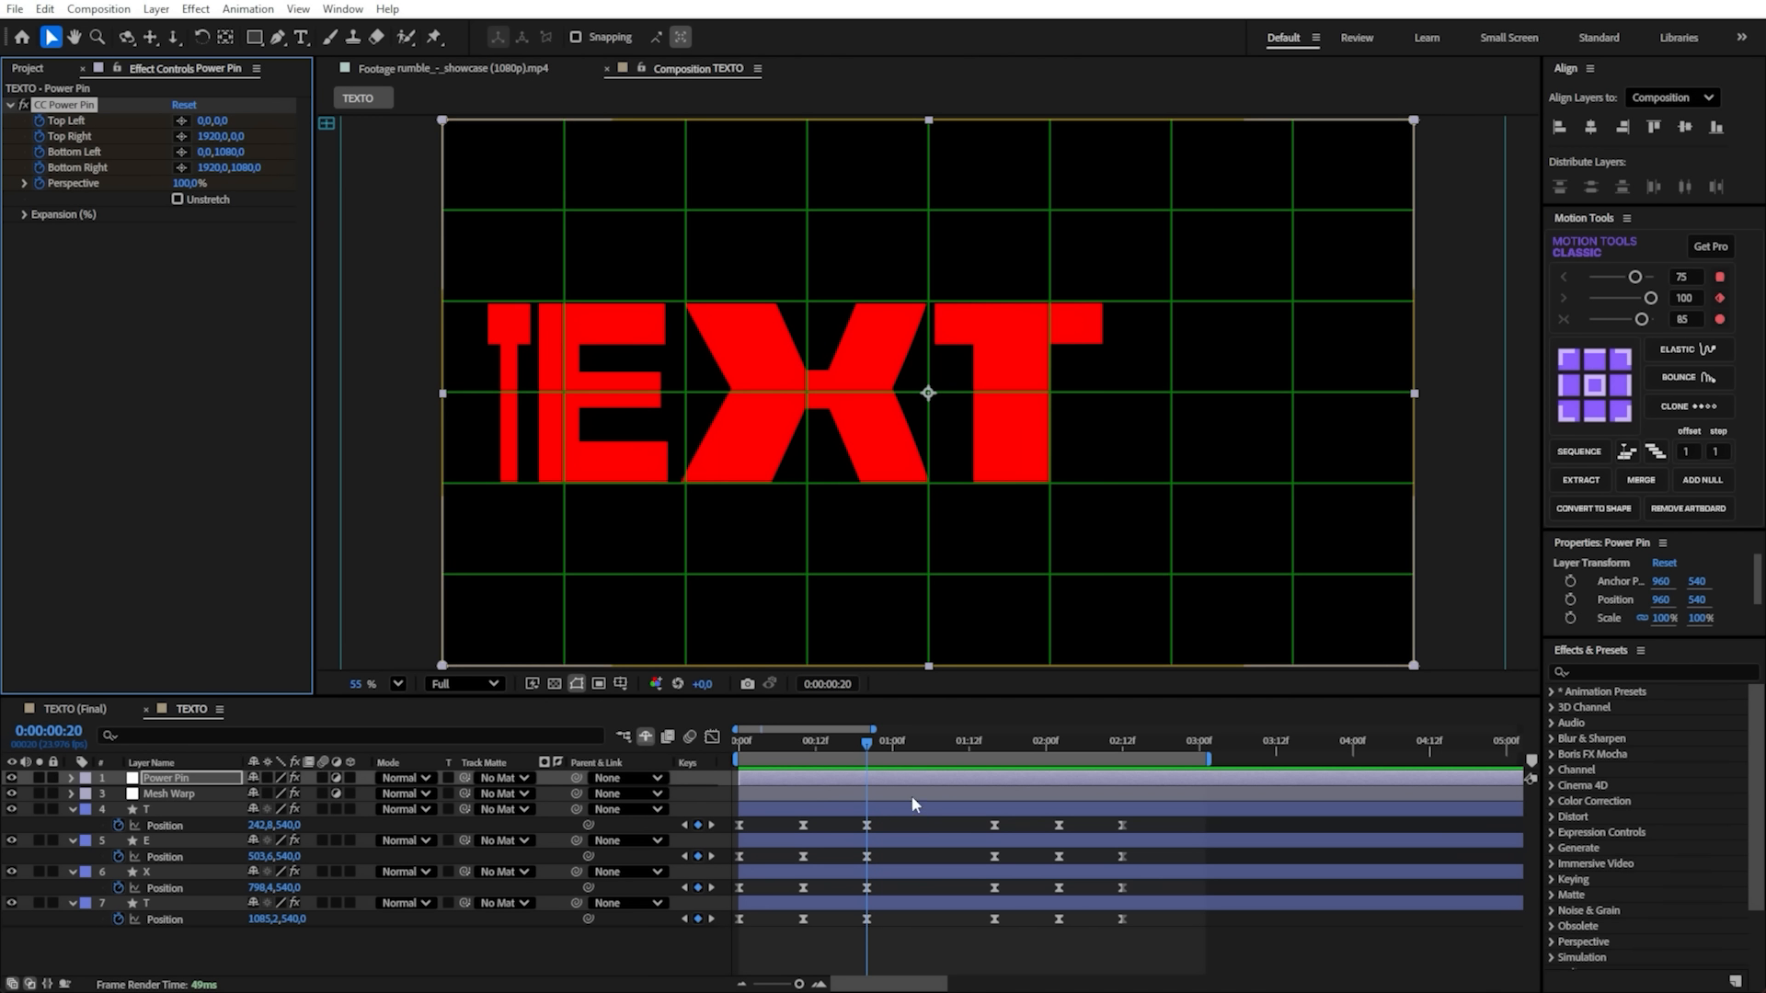
click(888, 780)
key(u)
- Copy the five CC Power Pin keyframes from frame 20 to 0:00:01:16
drag(897, 815, 851, 863)
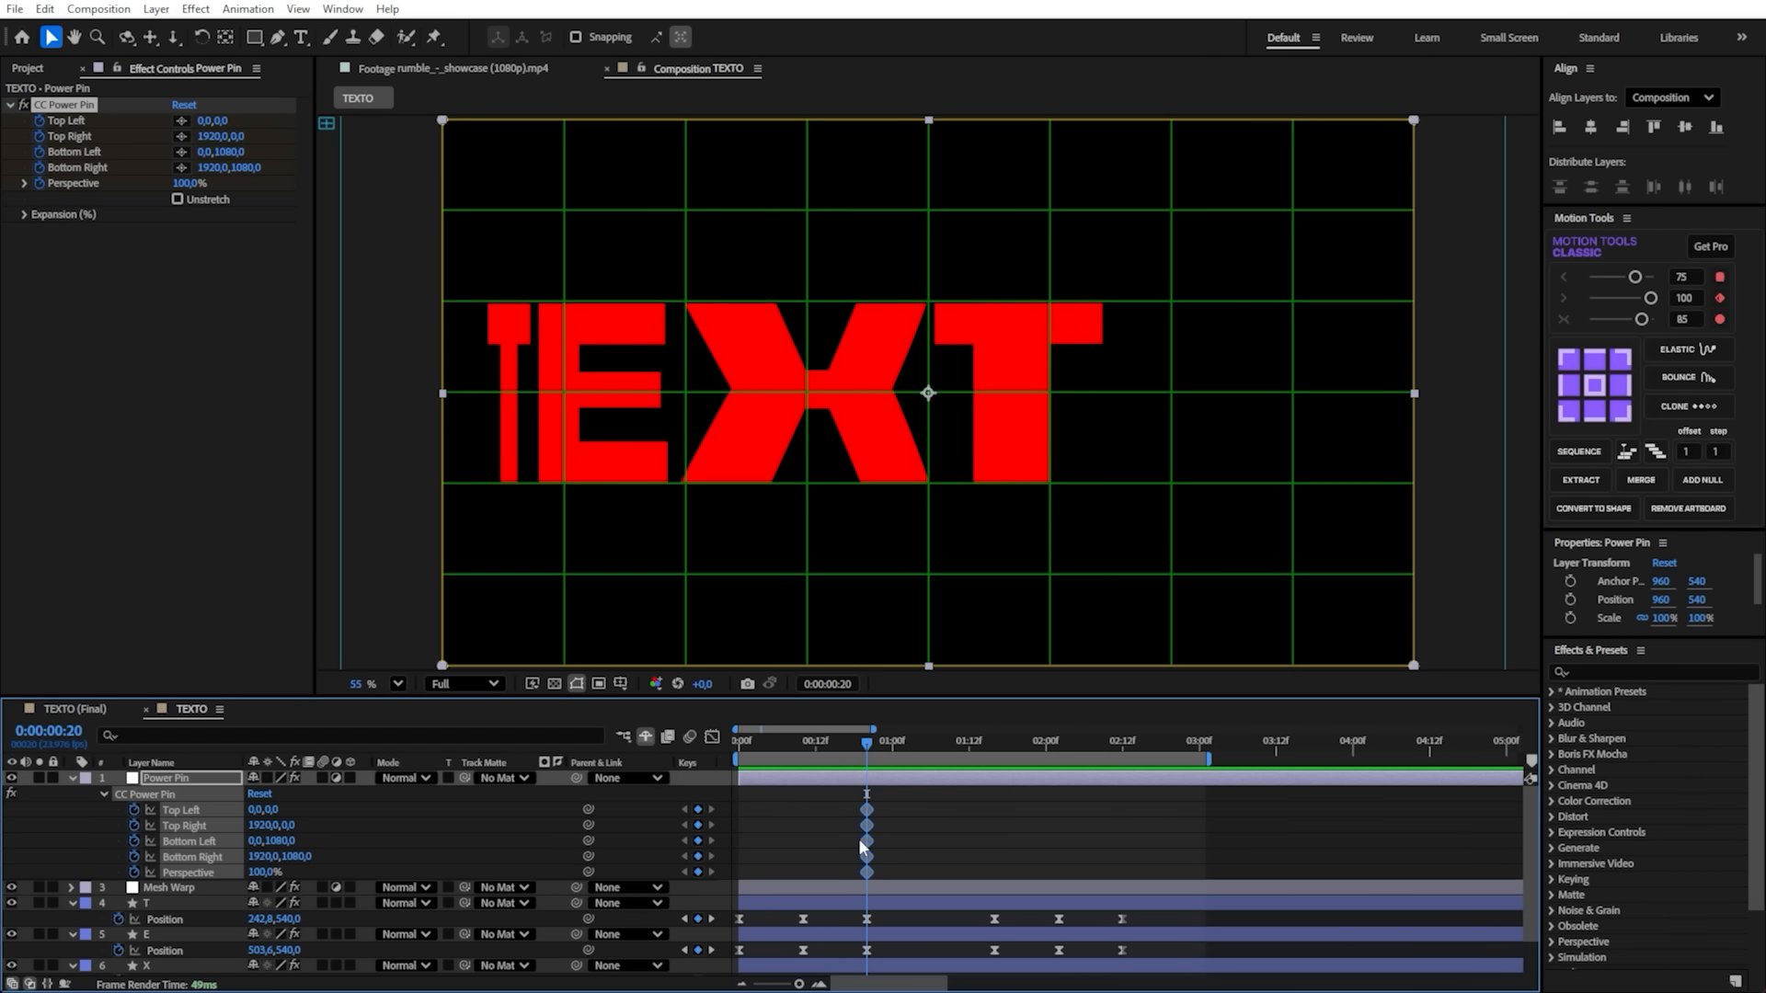
drag(867, 802, 996, 793)
key(ctrl+v)
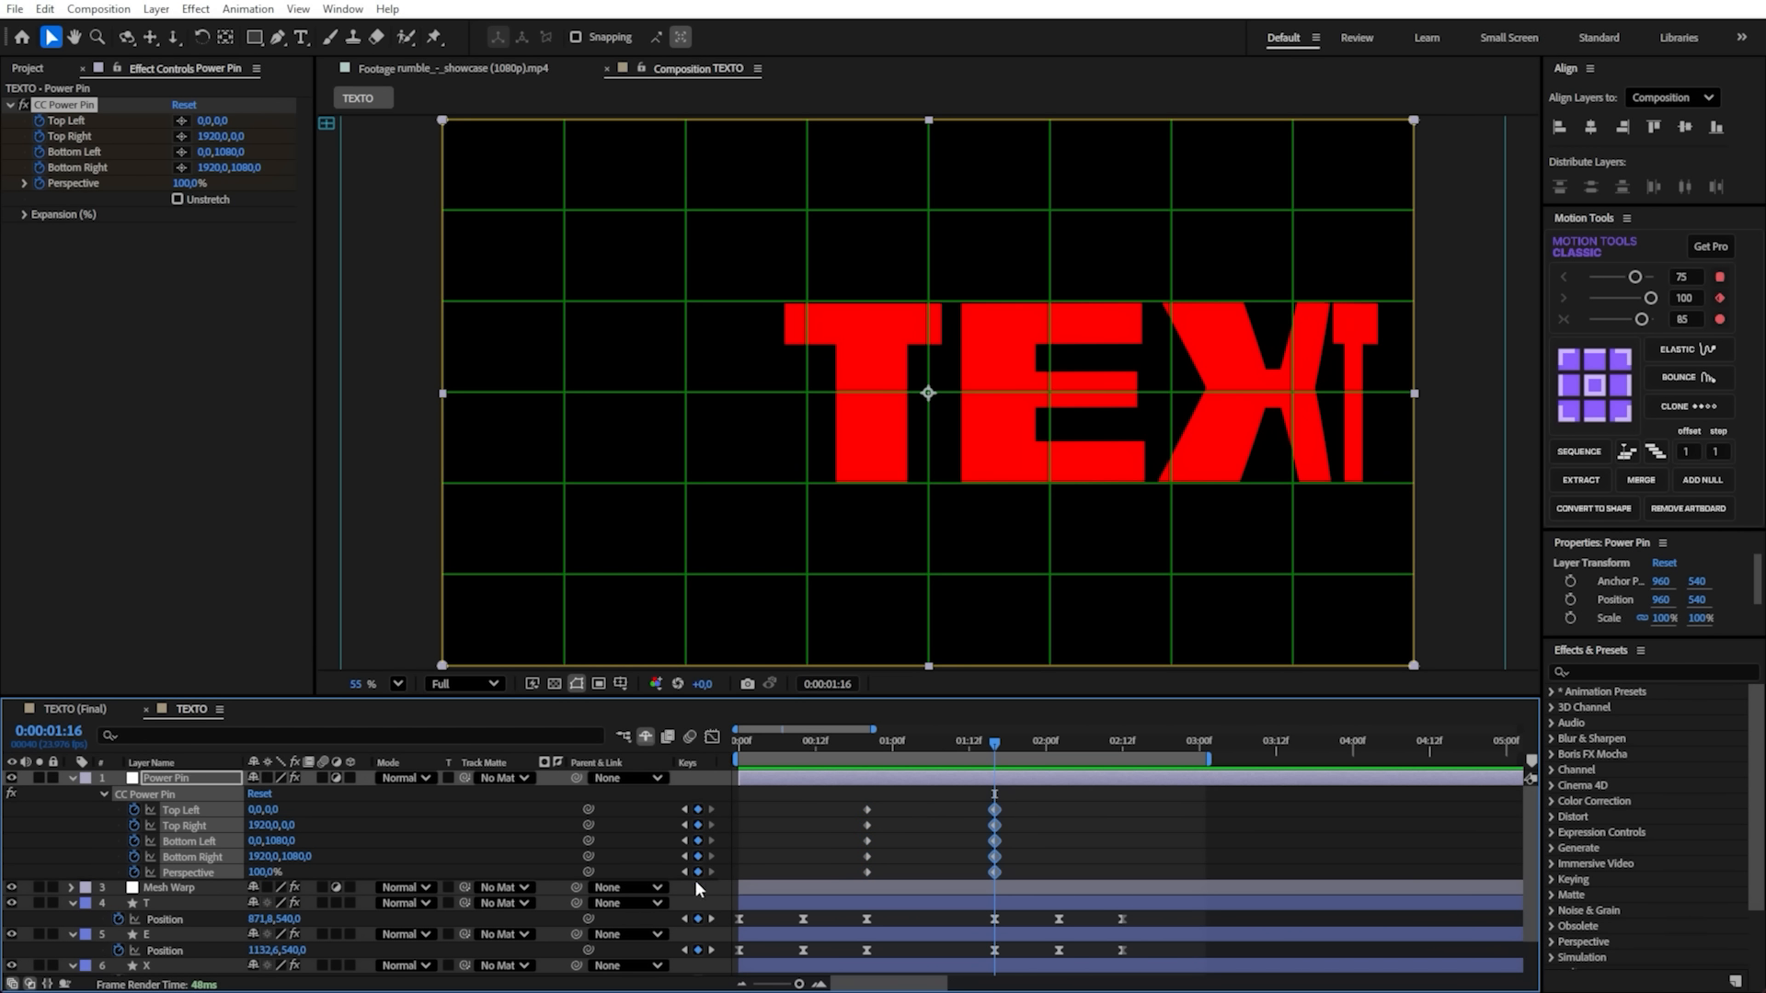
- Highlight the letters' Position keyframes at 0:00:00:20 and 0:00:01:16 and preview the movement from the first frame
click(864, 743)
scroll(920, 827, down, 2)
drag(1008, 872, 858, 973)
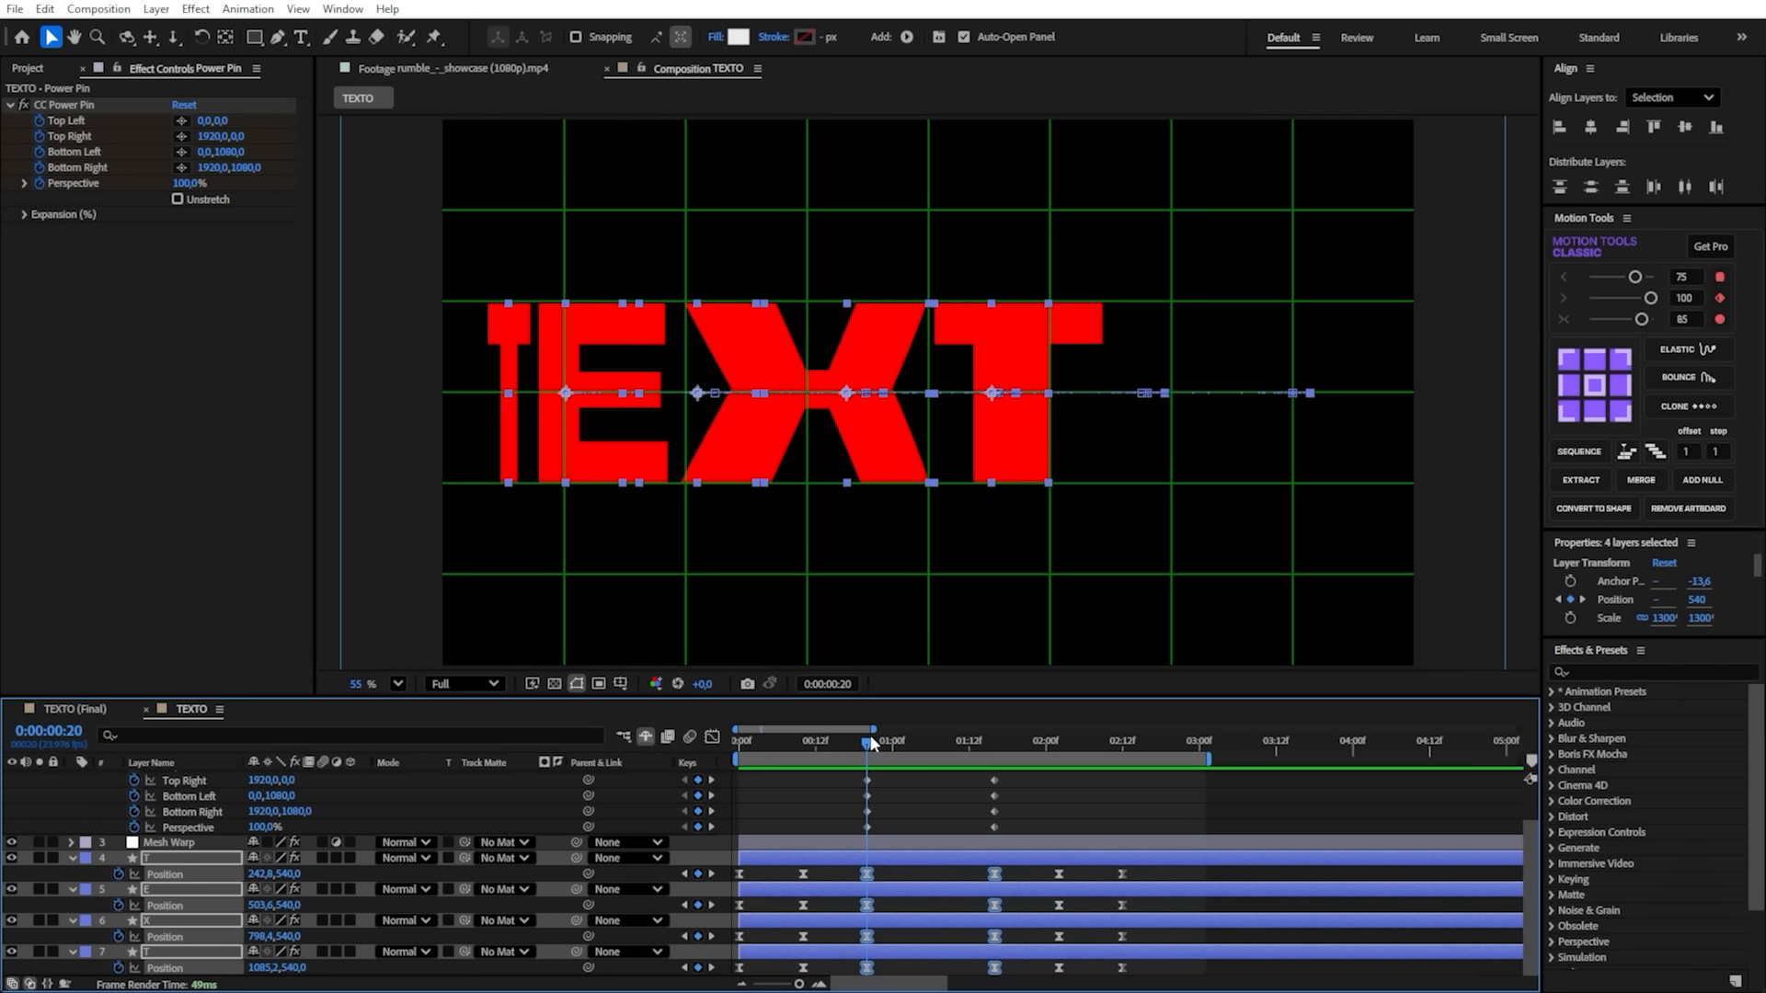
drag(863, 747, 719, 813)
key(space)
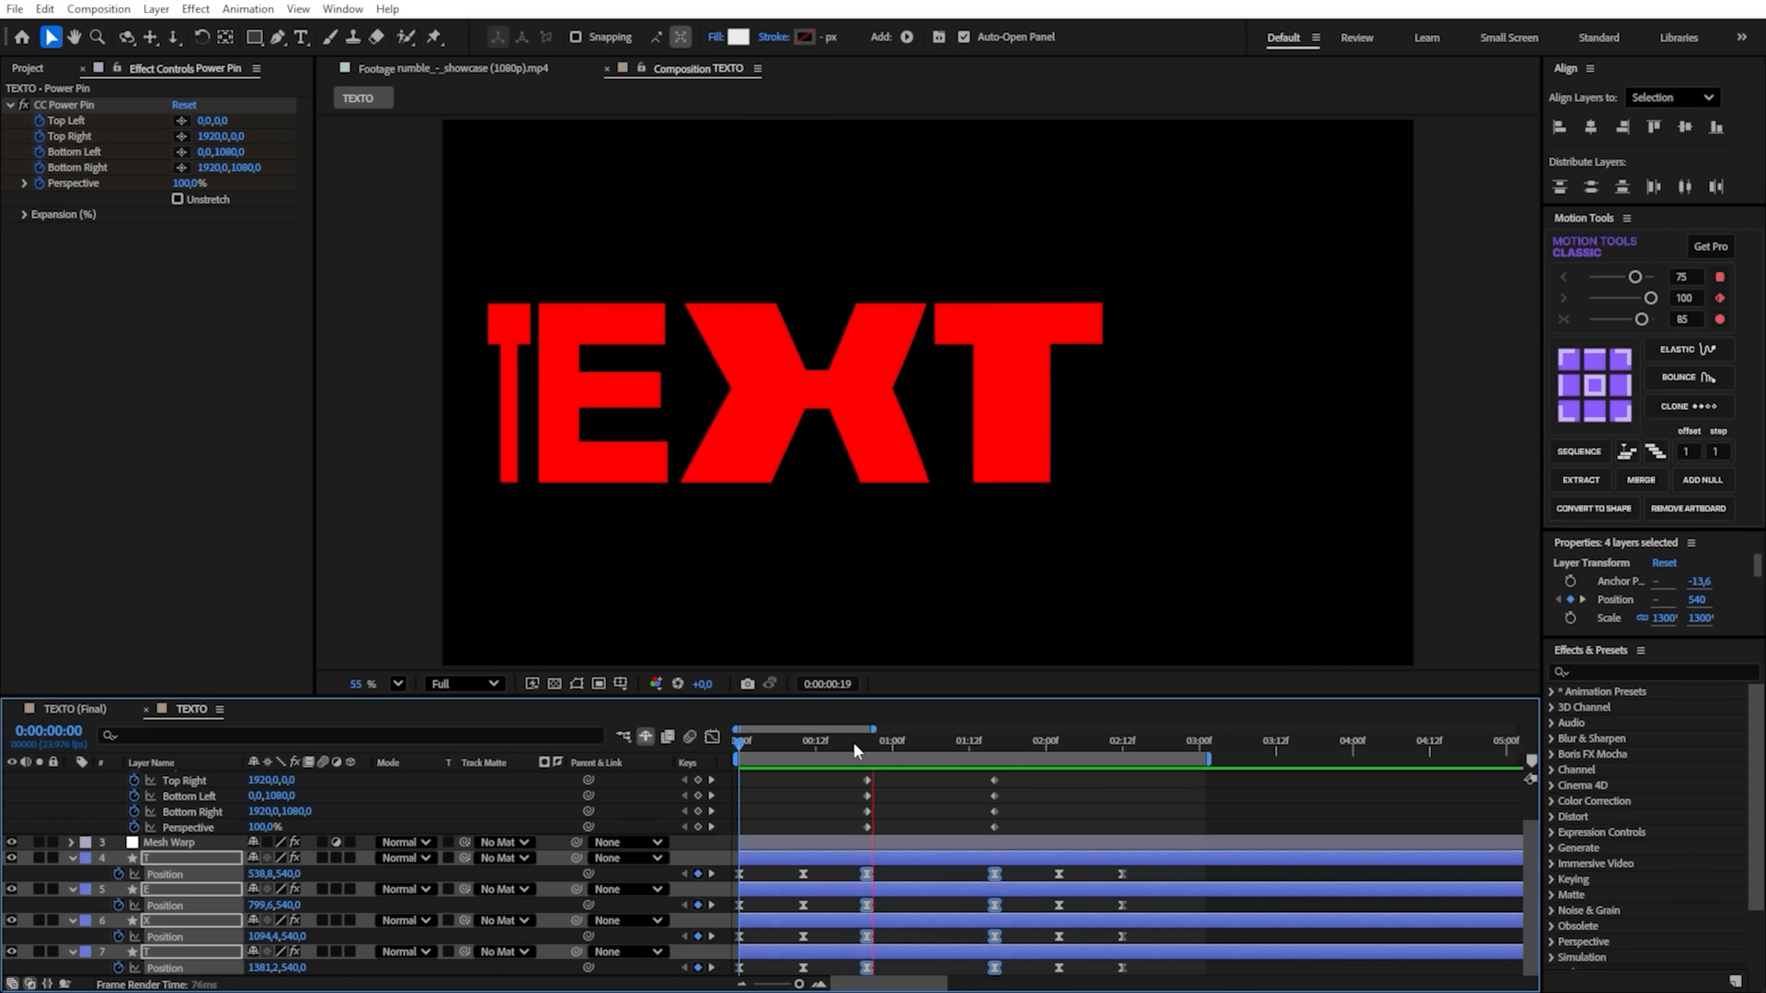
key(space)
- At 0:00:01:16, show the rulers and place horizontal guides on the grid lines one third and two thirds down the frame
drag(907, 746, 946, 869)
scroll(1029, 808, up, 2)
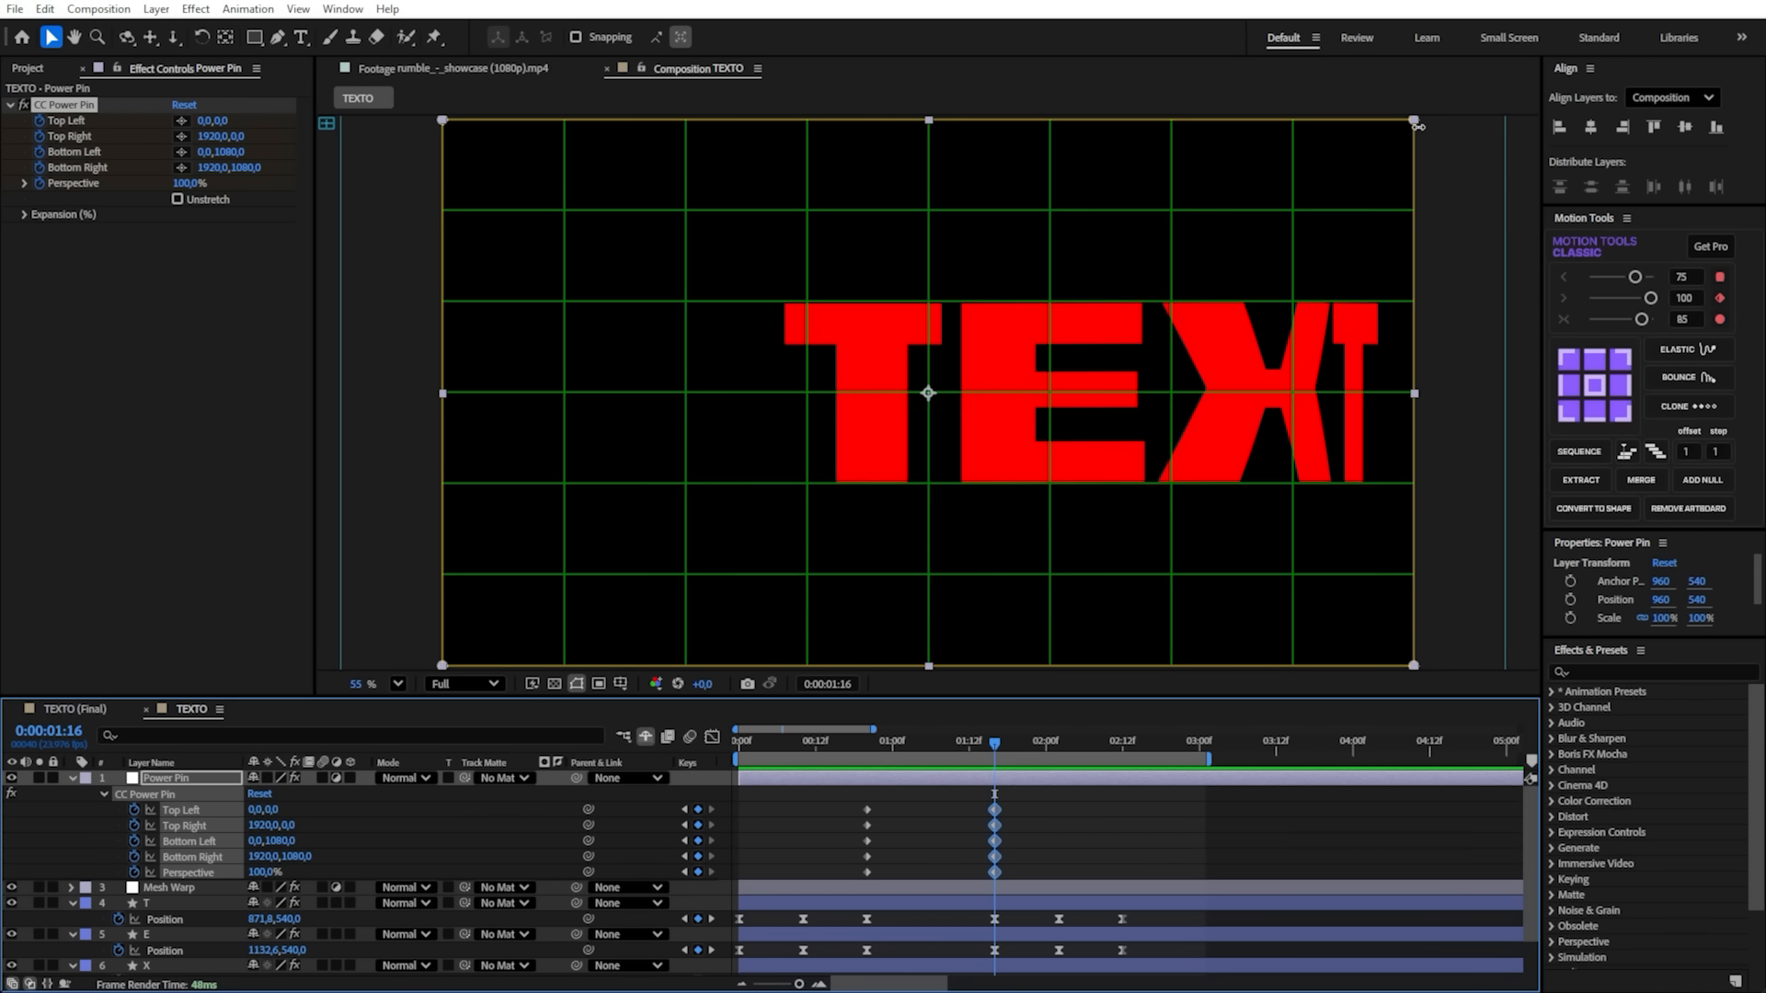
drag(1024, 804, 953, 884)
drag(1414, 121, 1402, 302)
key(ctrl+z)
key(ctrl+r)
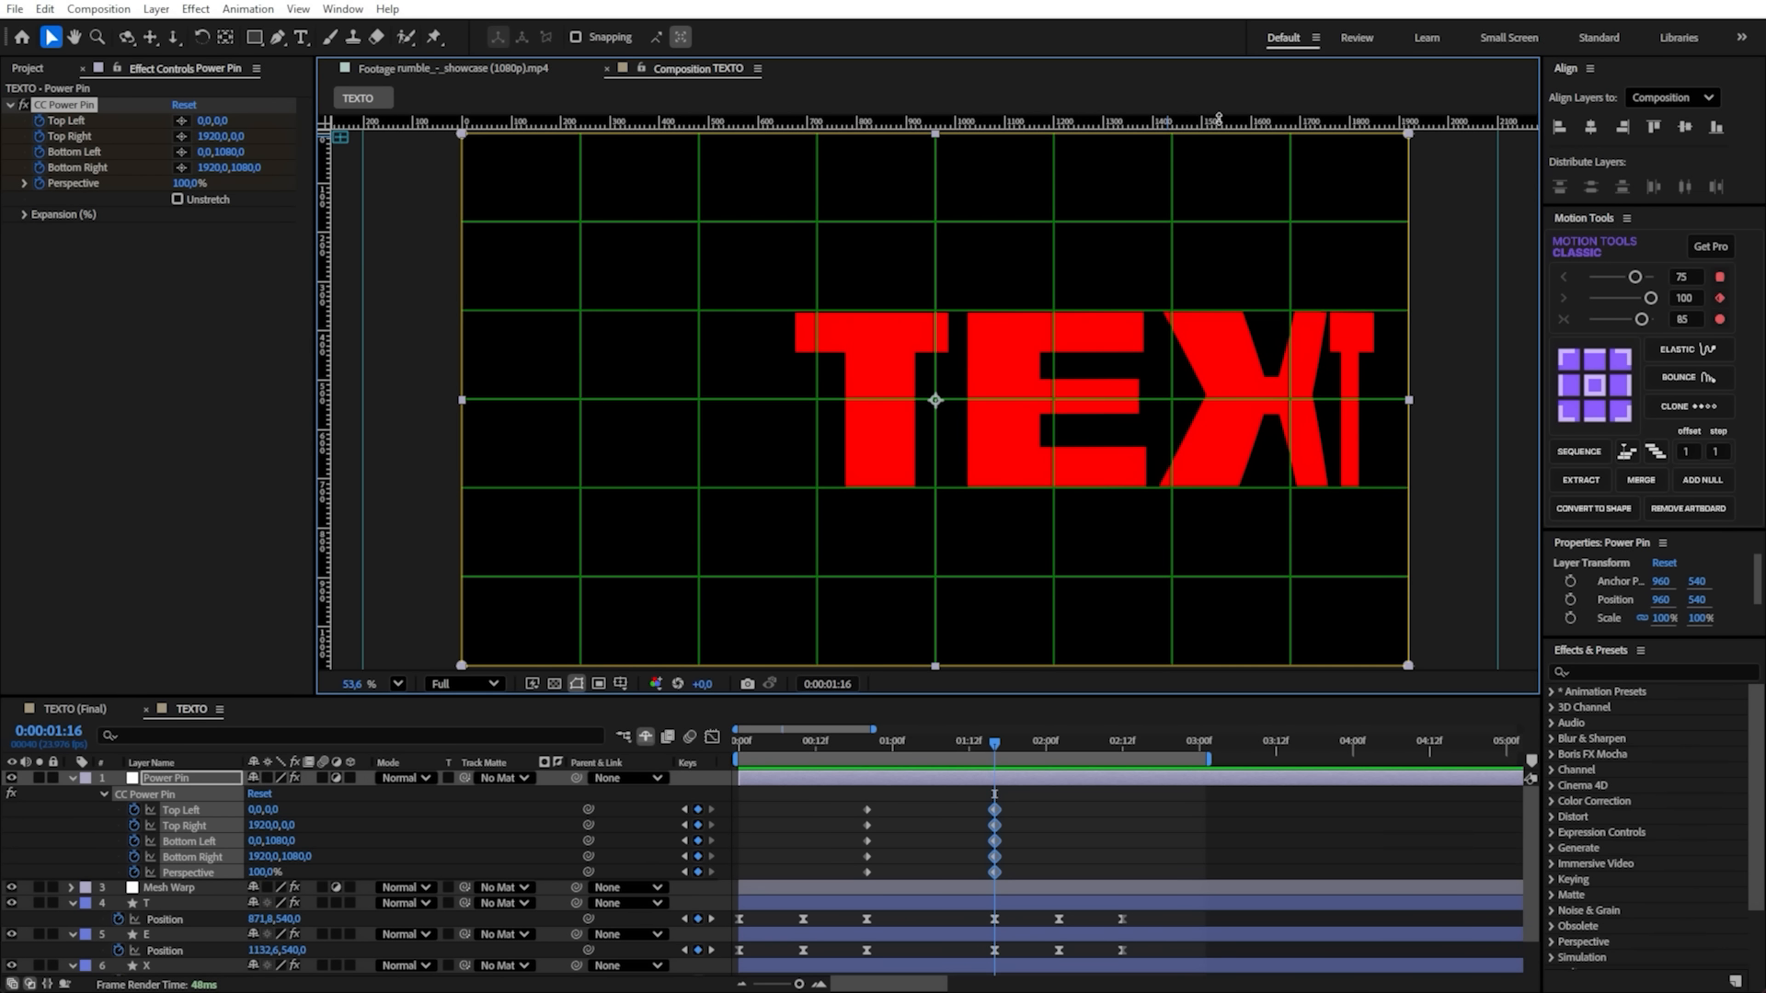
drag(563, 118, 602, 310)
drag(910, 121, 848, 488)
- Move the CC Power Pin Top Right corner down the frame edge to the upper guide, at 1920, 360
drag(1408, 133, 1401, 170)
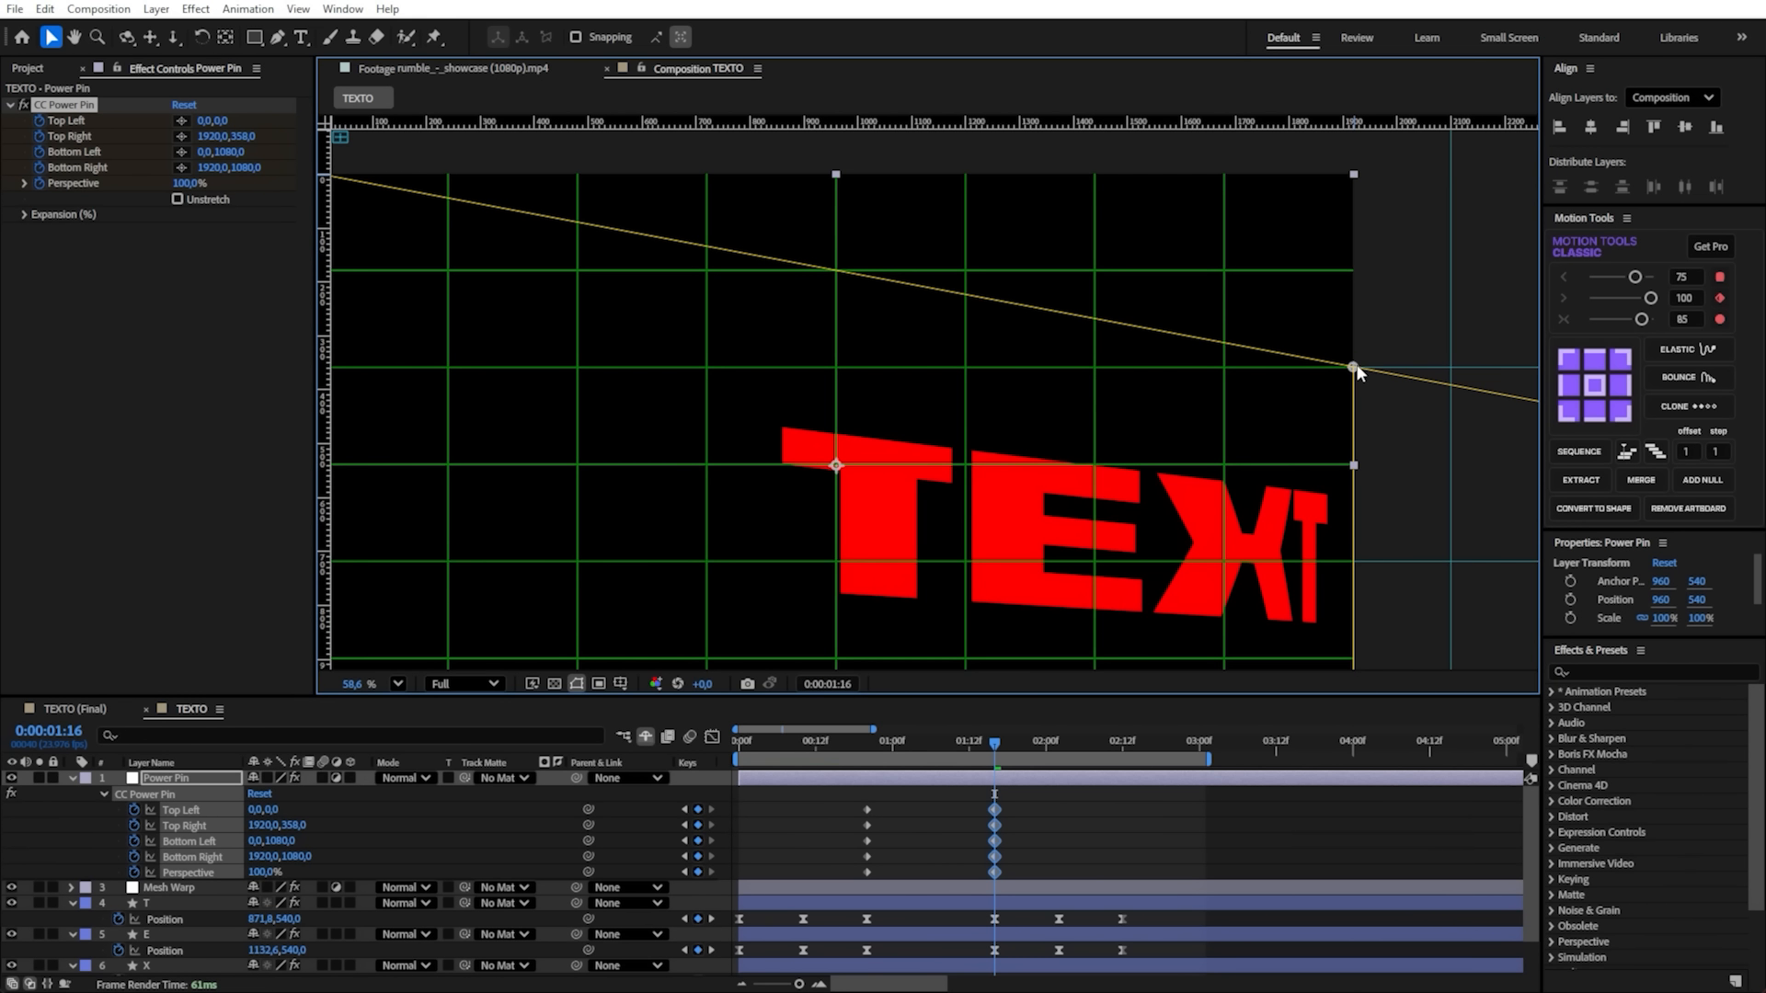
drag(1356, 365, 1356, 370)
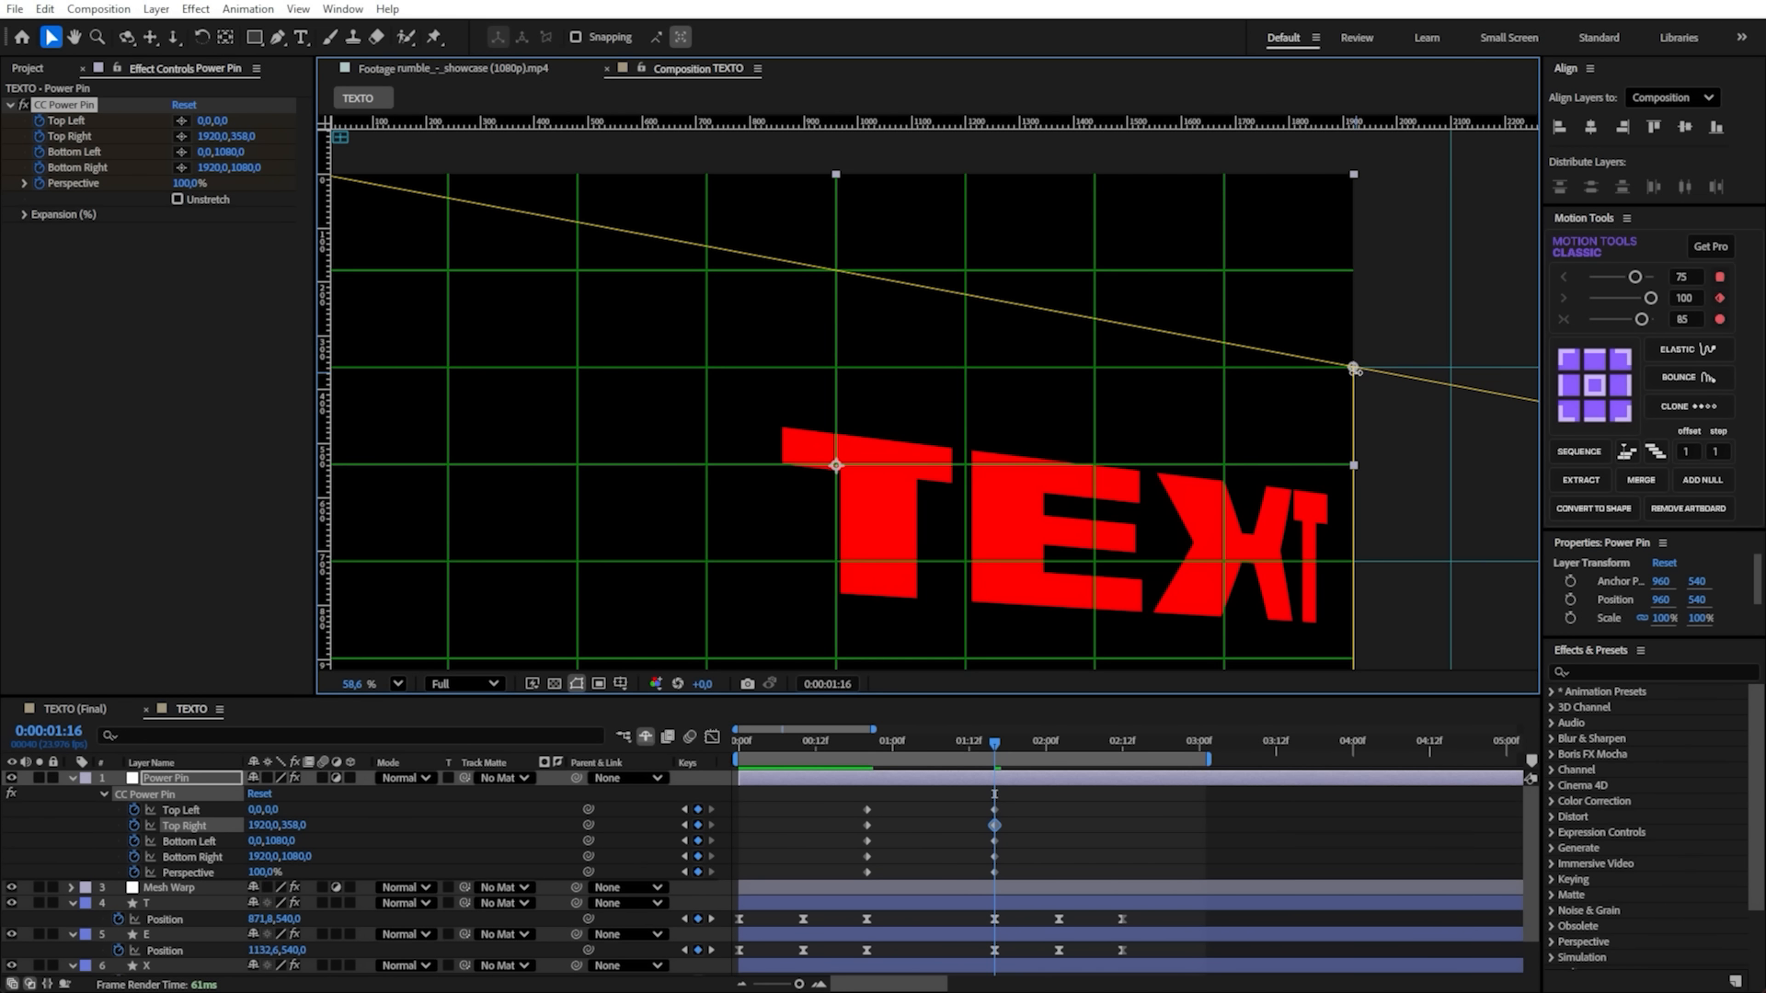
scroll(1355, 371, up, 10)
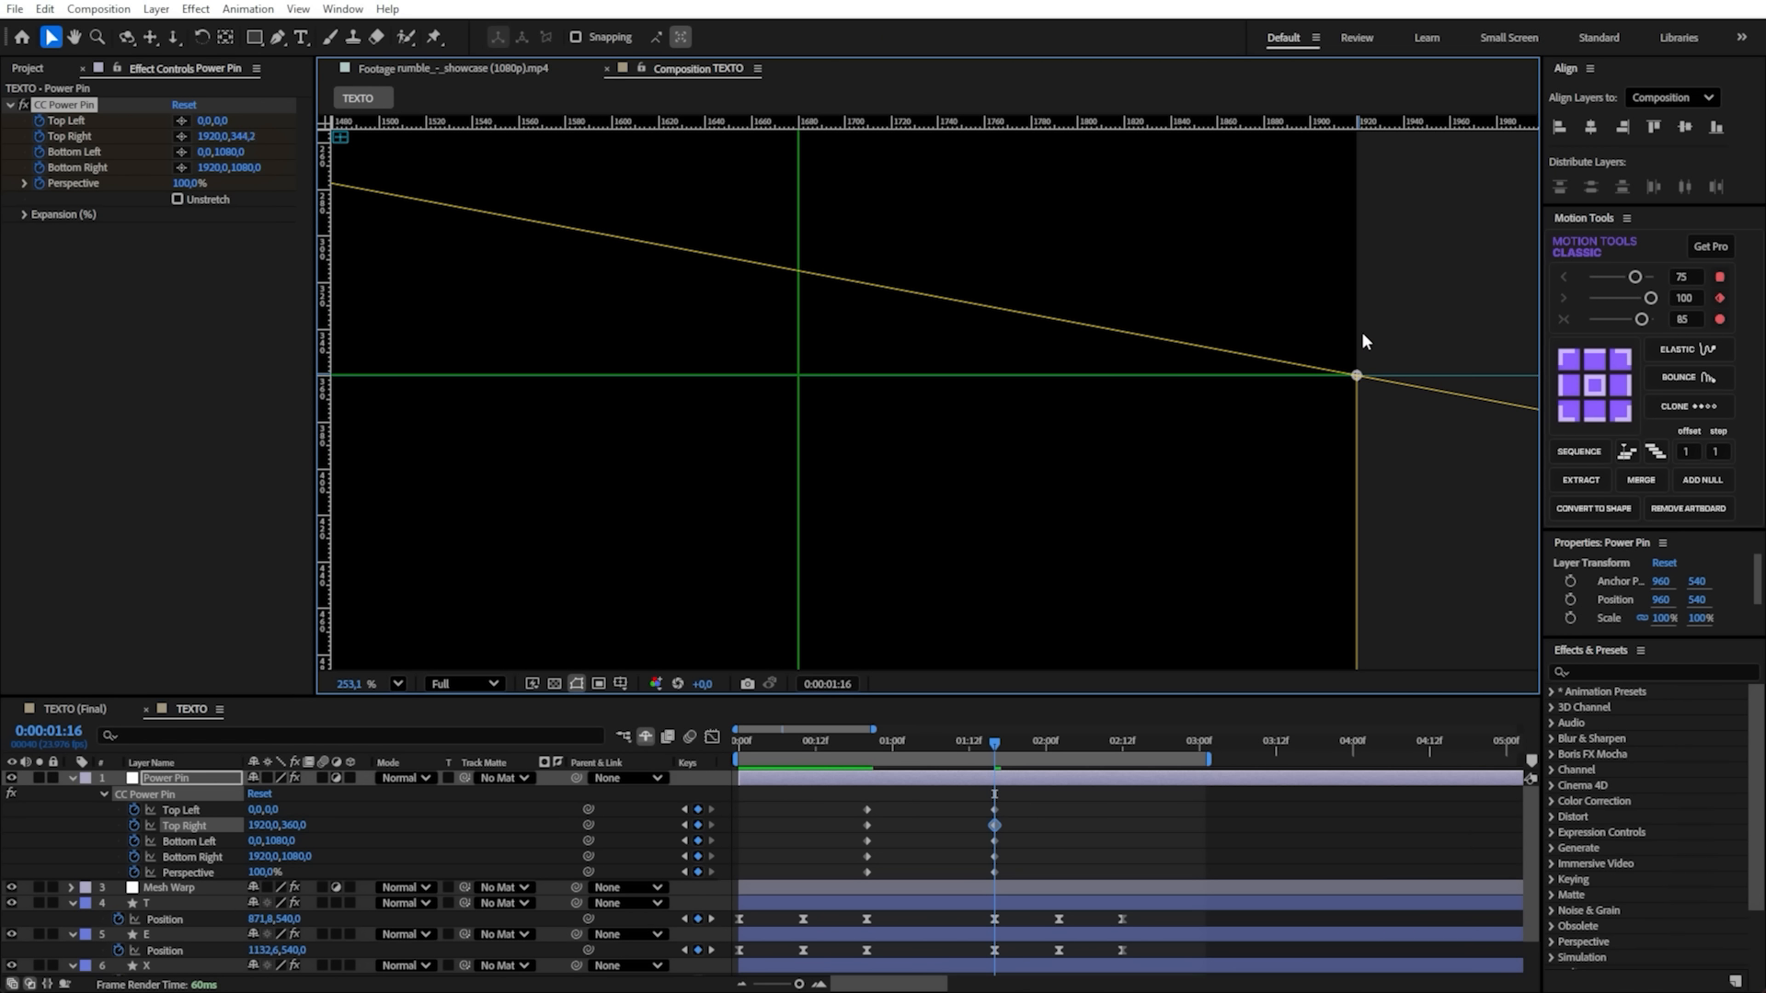
drag(1358, 363, 1358, 374)
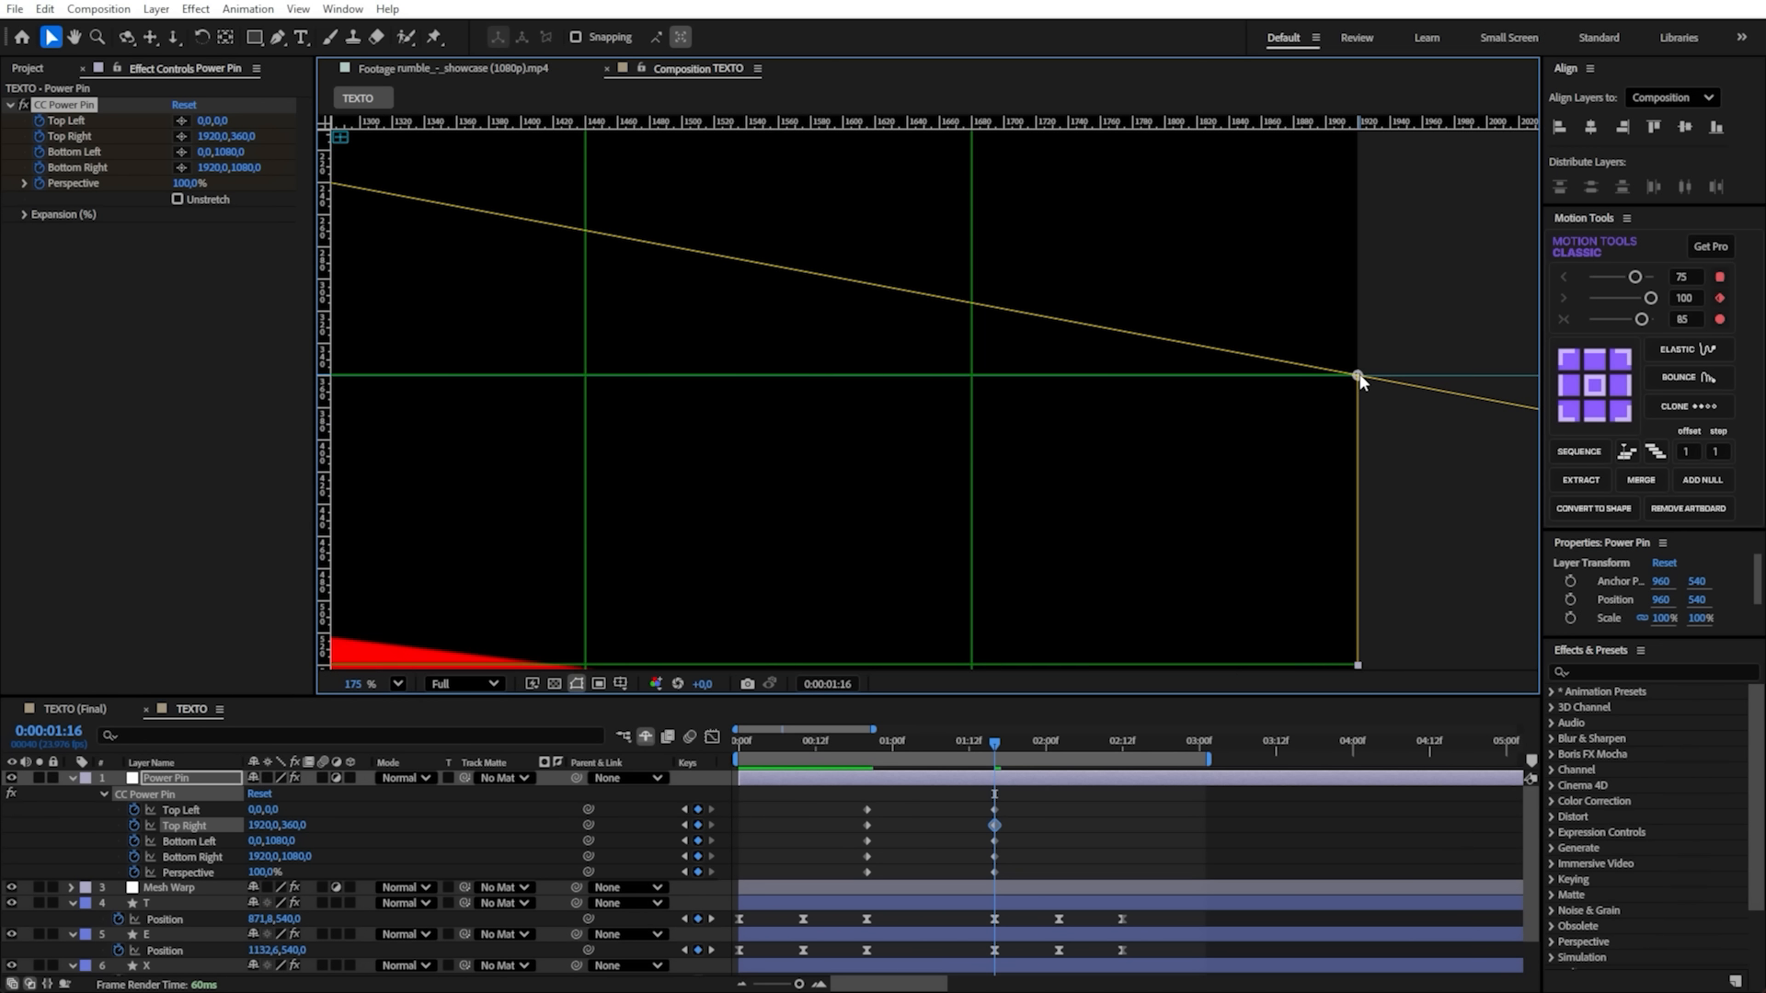
- Move the CC Power Pin Bottom Right corner up the frame edge to the lower guide, at about 1920, 718
scroll(1360, 380, down, 10)
scroll(1351, 350, down, 3)
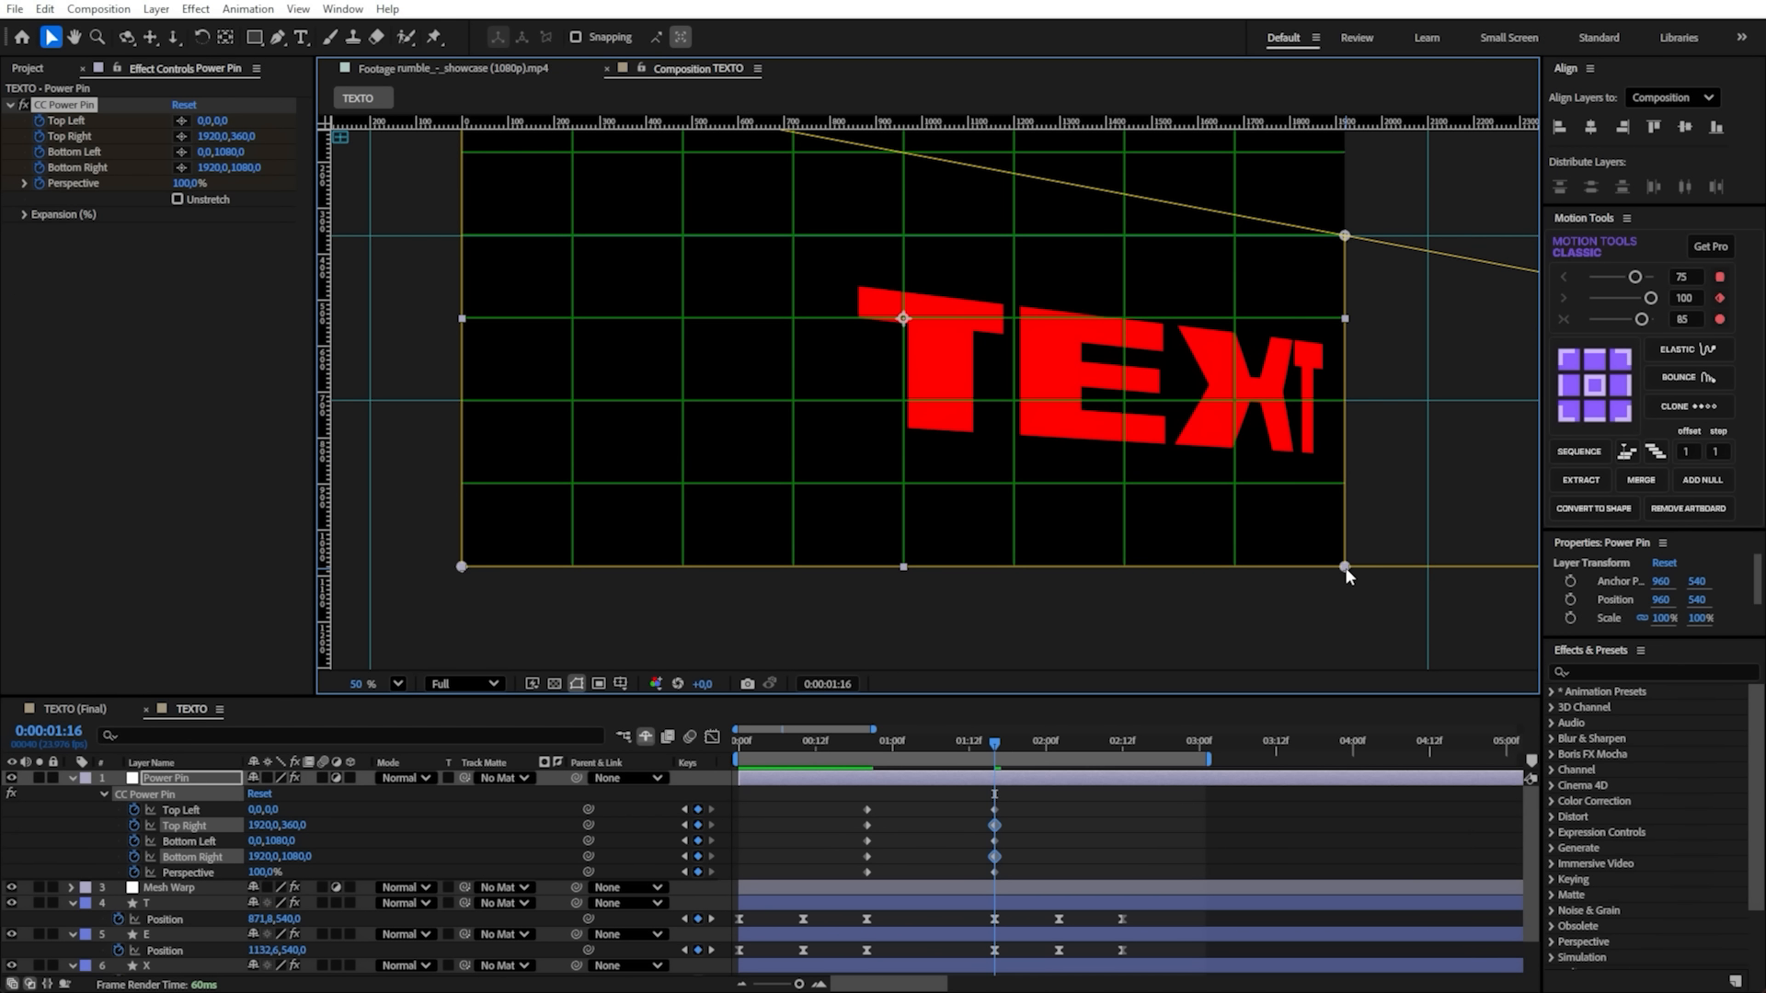
drag(1345, 575, 1348, 408)
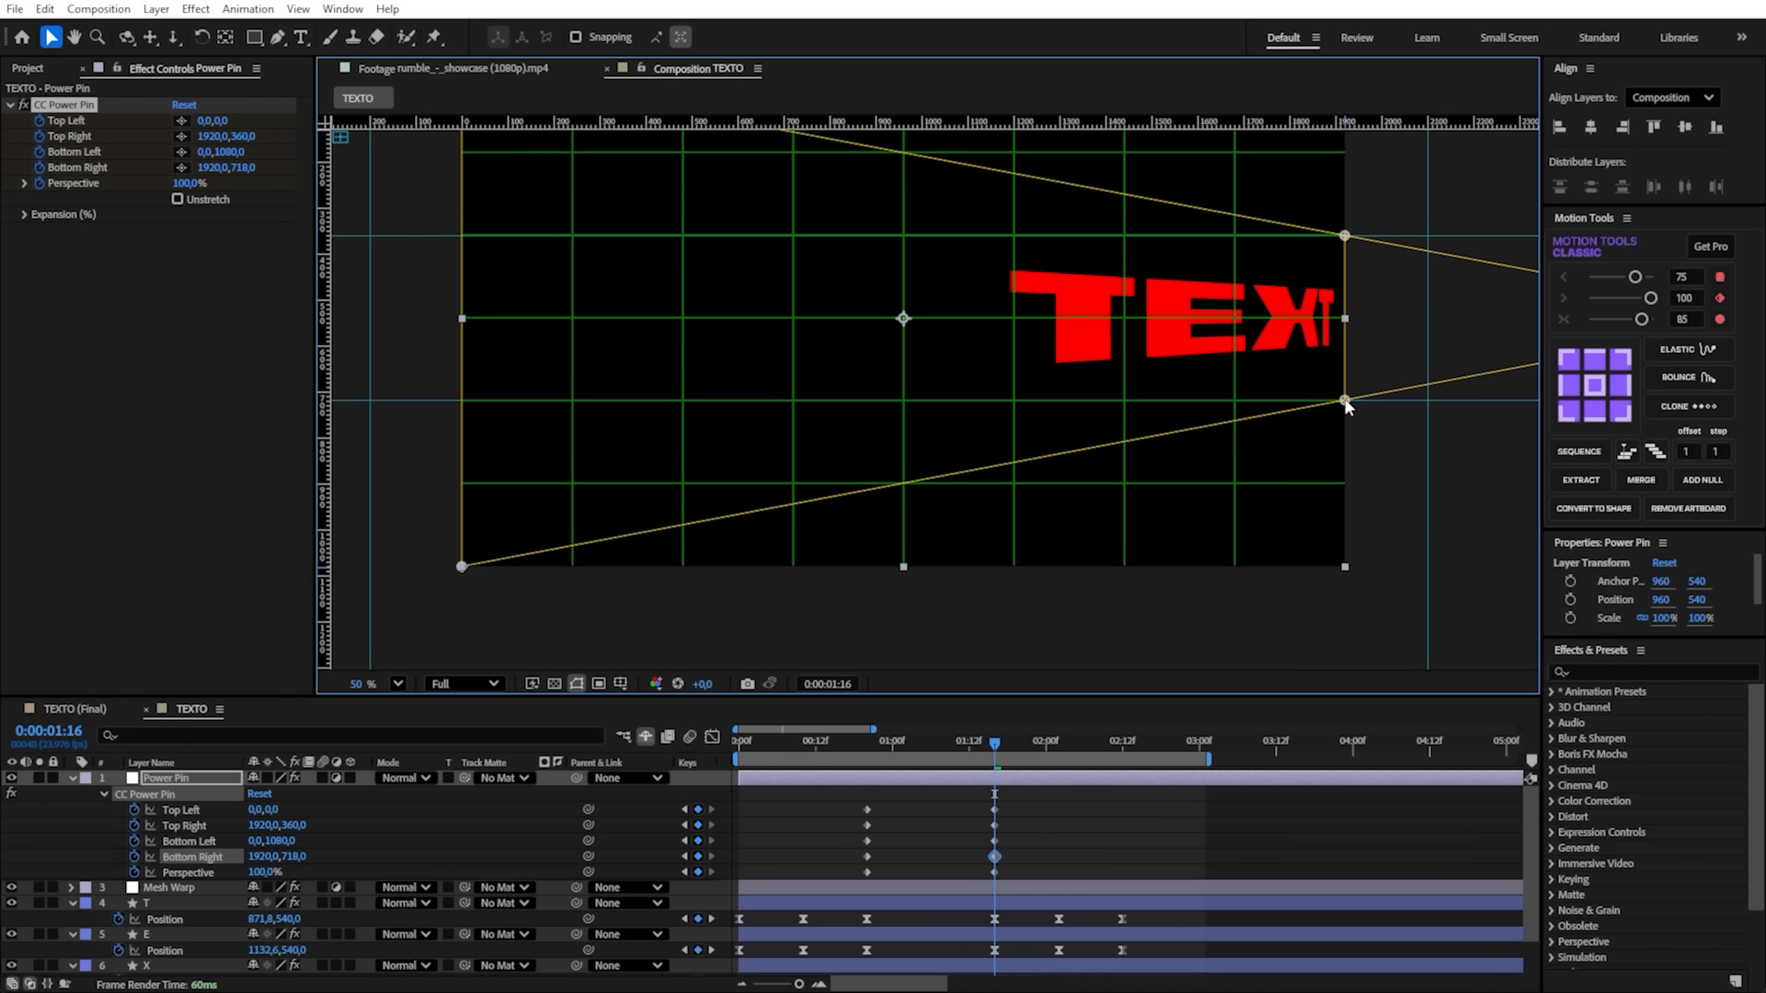
drag(1157, 232, 1292, 312)
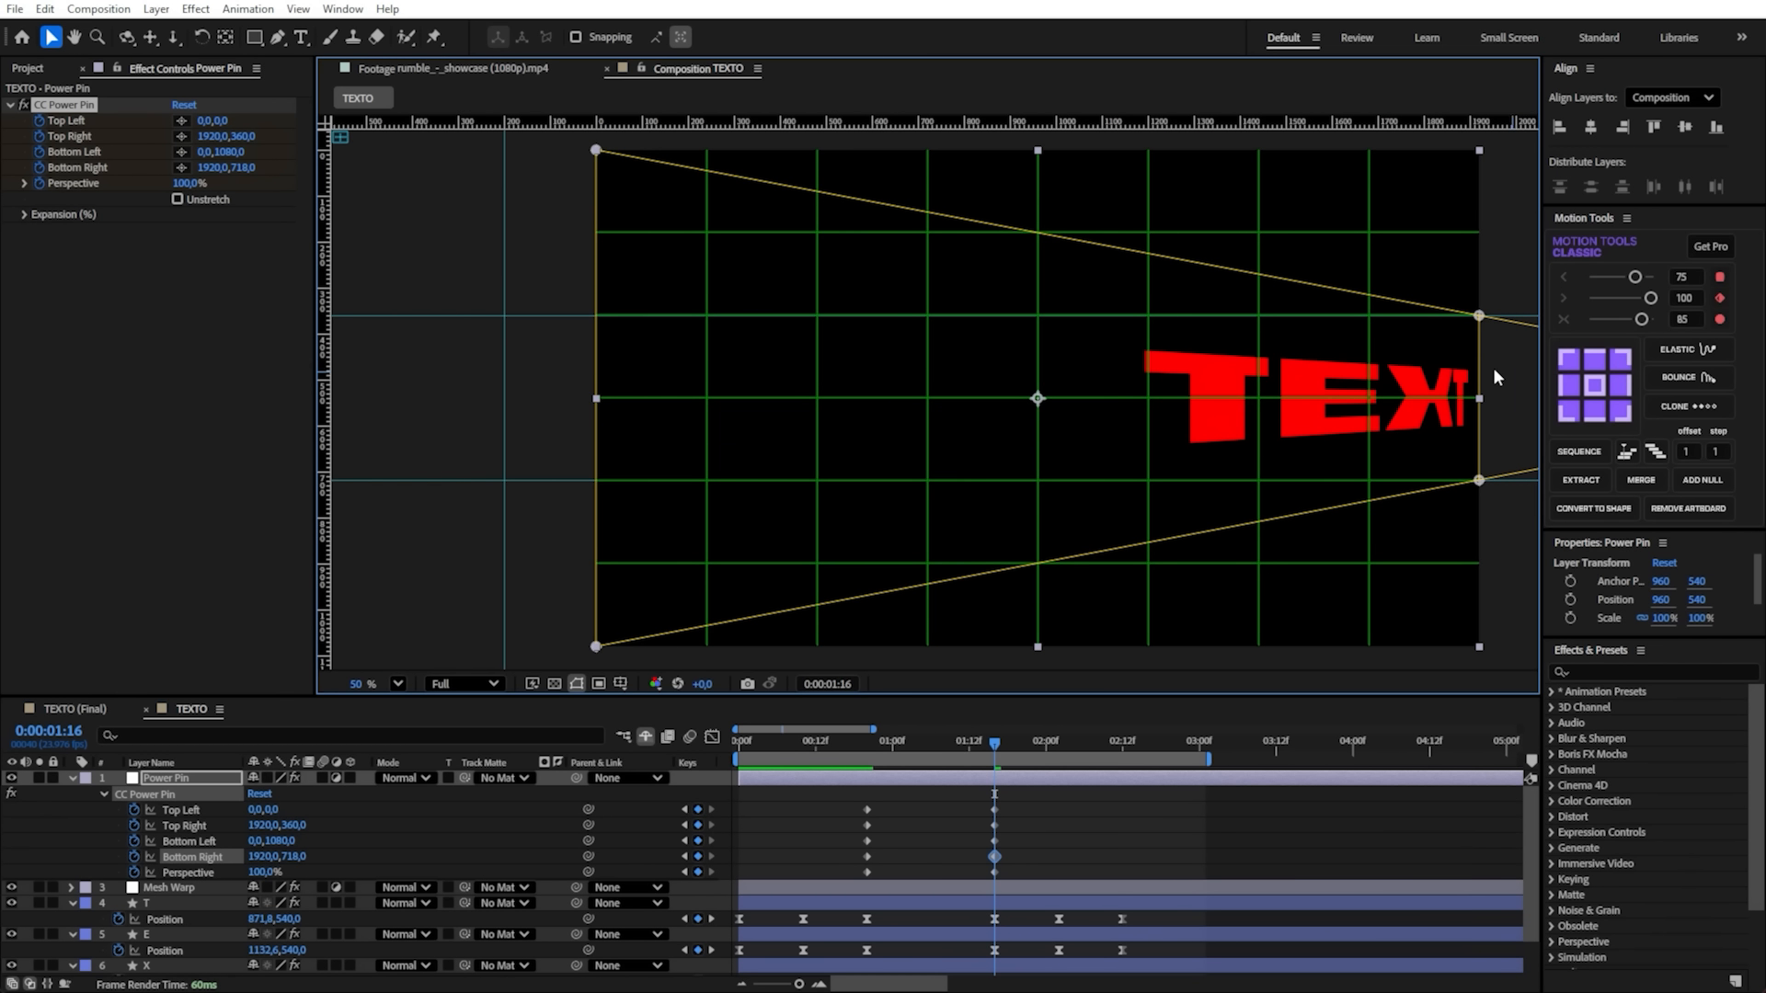
scroll(1486, 389, up, 5)
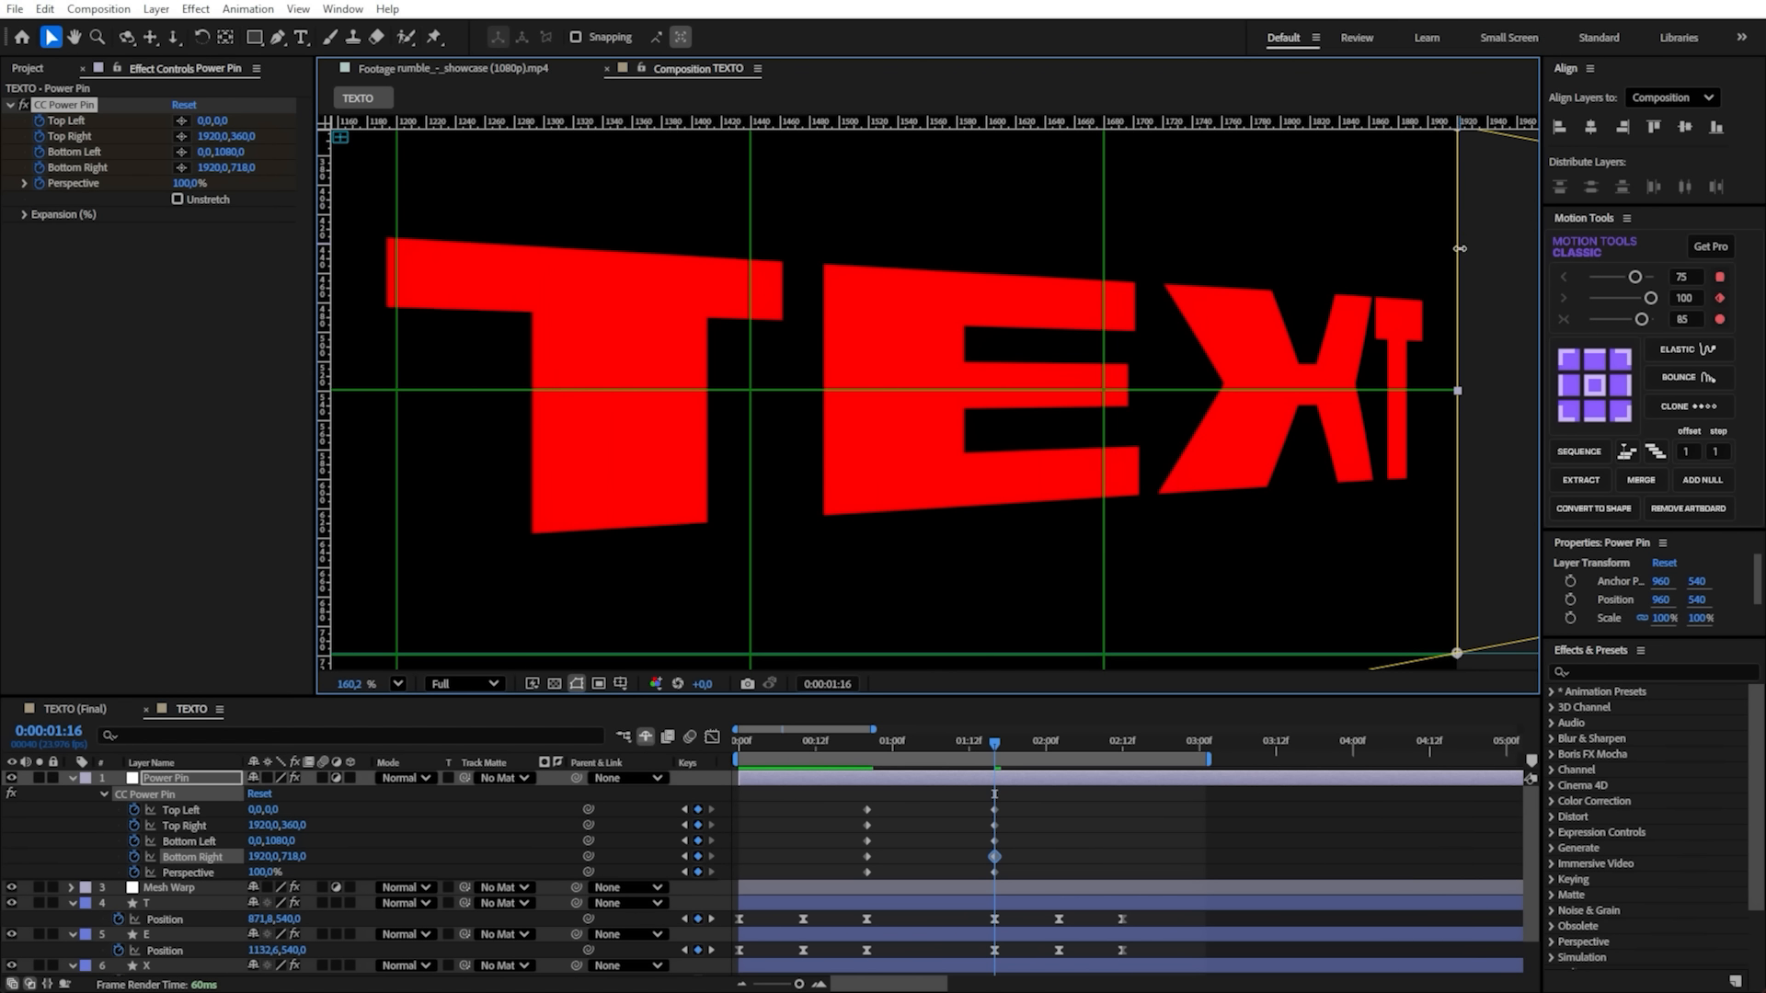
- Move the CC Power Pin's right edge inward along the perspective lines to the 1440 grid line, Top Right 1440, 270 and Bottom Right 1440, 808.5
drag(1469, 244, 1307, 352)
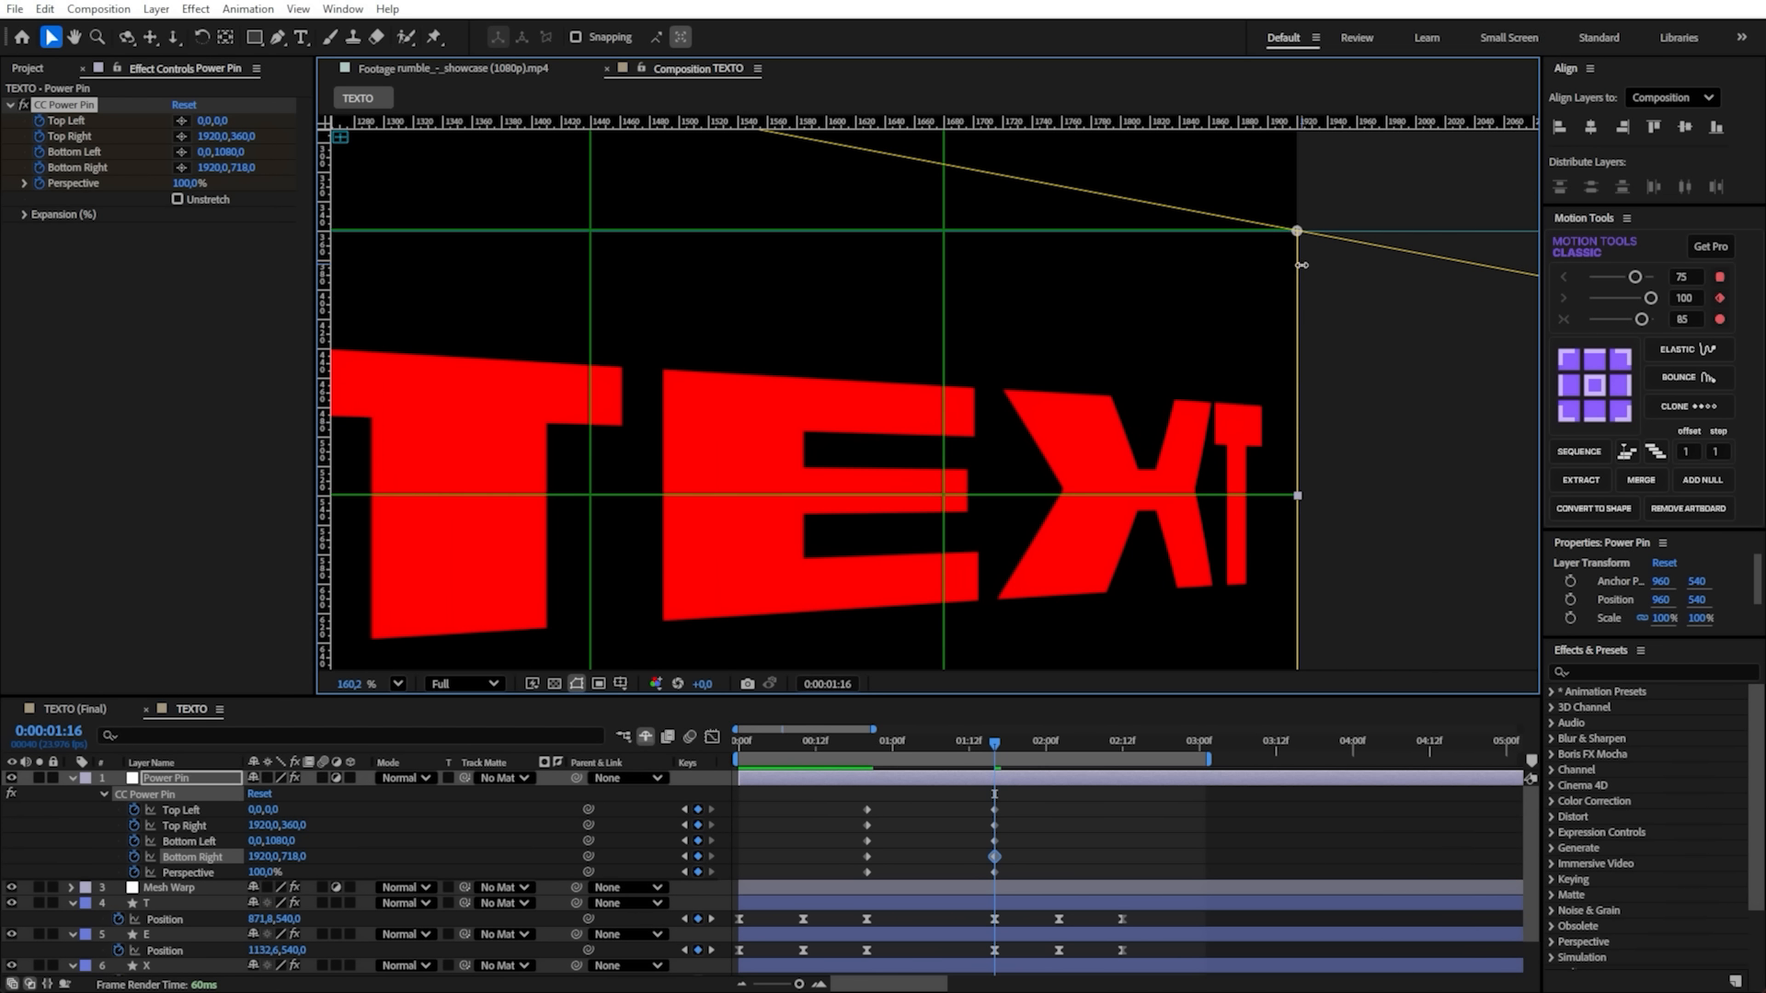
drag(1310, 568, 1338, 471)
drag(1327, 403, 1313, 473)
scroll(1093, 465, down, 5)
drag(1300, 410, 1194, 370)
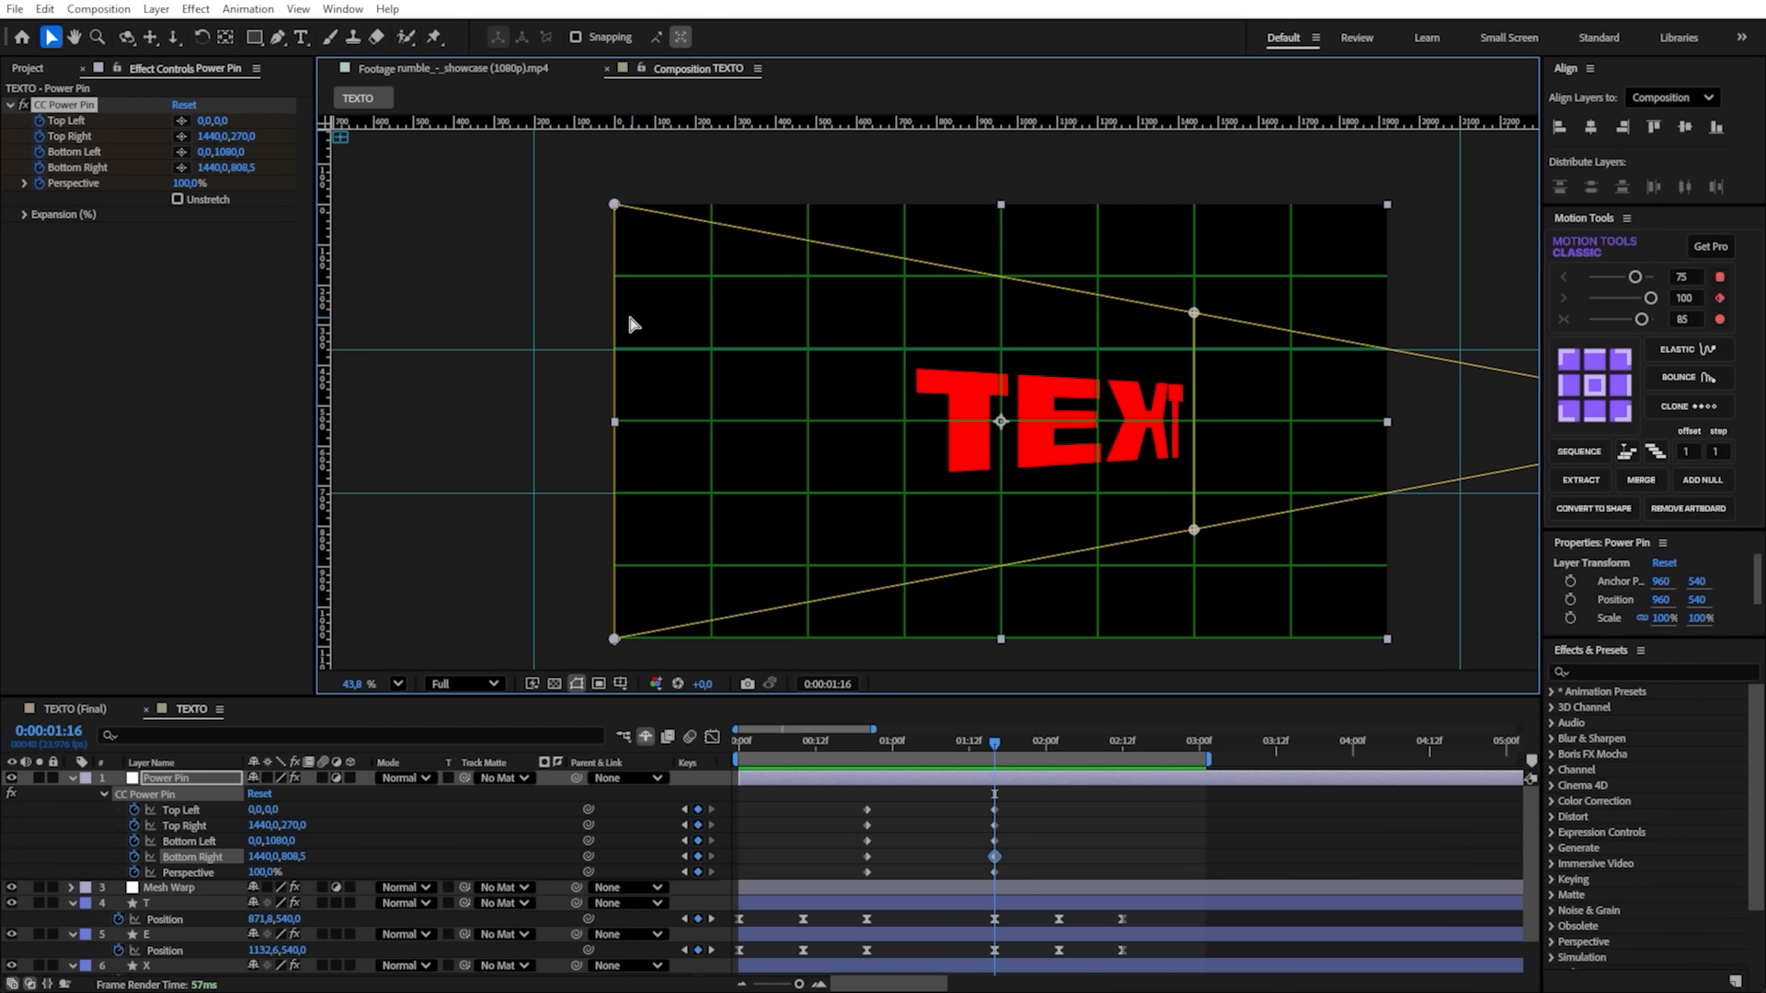
- Hide the rulers and stretch the CC Power Pin's left edge outward to the vertical guide, Top Left about -202, -38 and Bottom Left about -202, 1118
scroll(668, 320, down, 2)
drag(666, 331, 710, 291)
scroll(749, 289, up, 2)
key(ctrl+r)
scroll(725, 286, down, 1)
drag(828, 373, 796, 333)
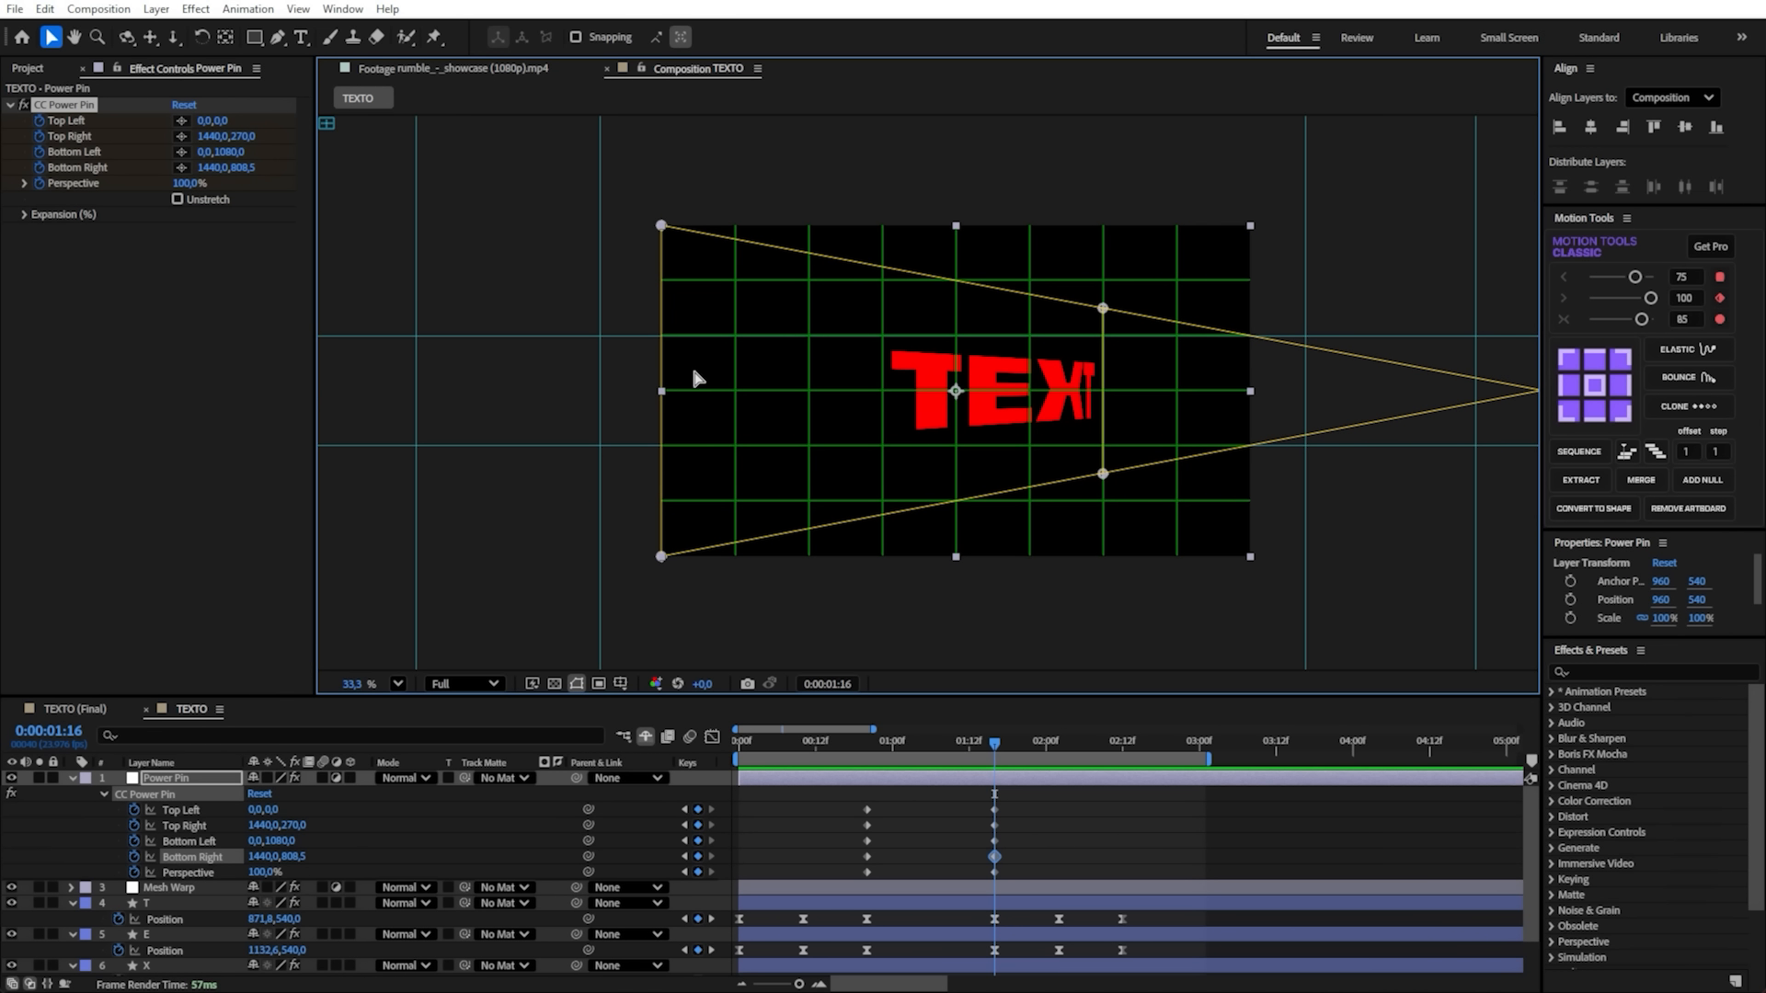
scroll(694, 375, up, 1)
scroll(694, 371, down, 1)
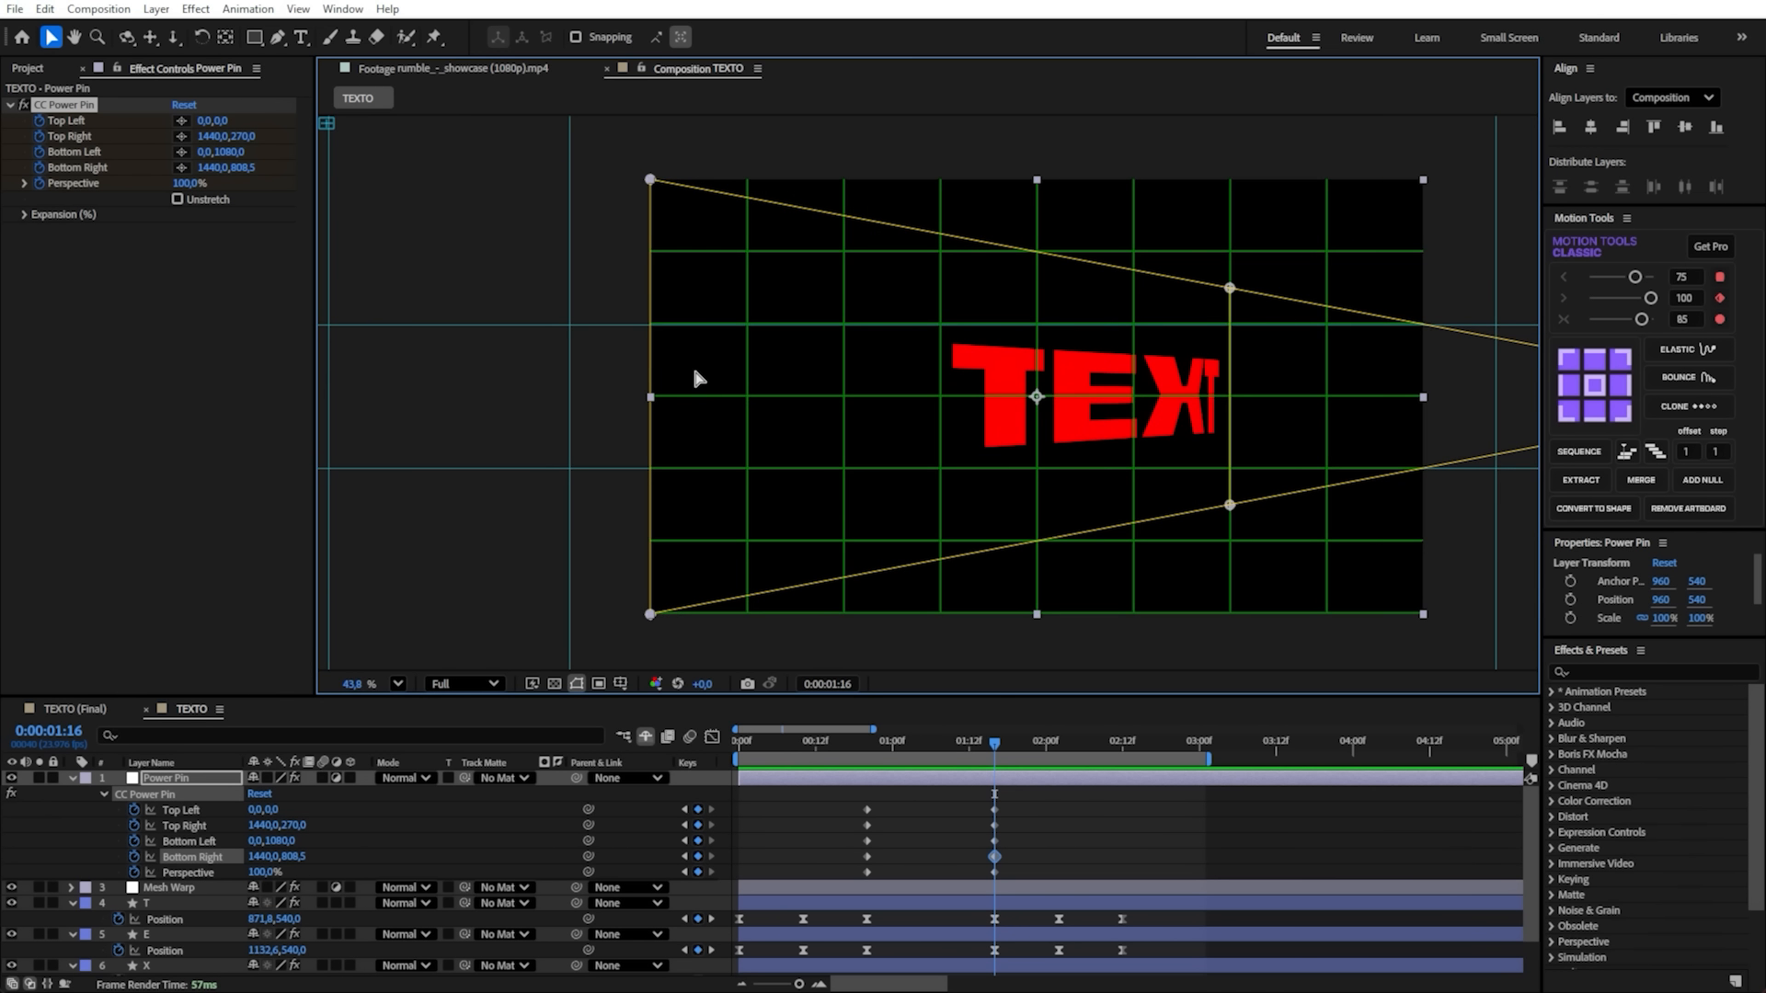
scroll(695, 371, down, 1)
drag(699, 327, 585, 274)
scroll(603, 384, up, 3)
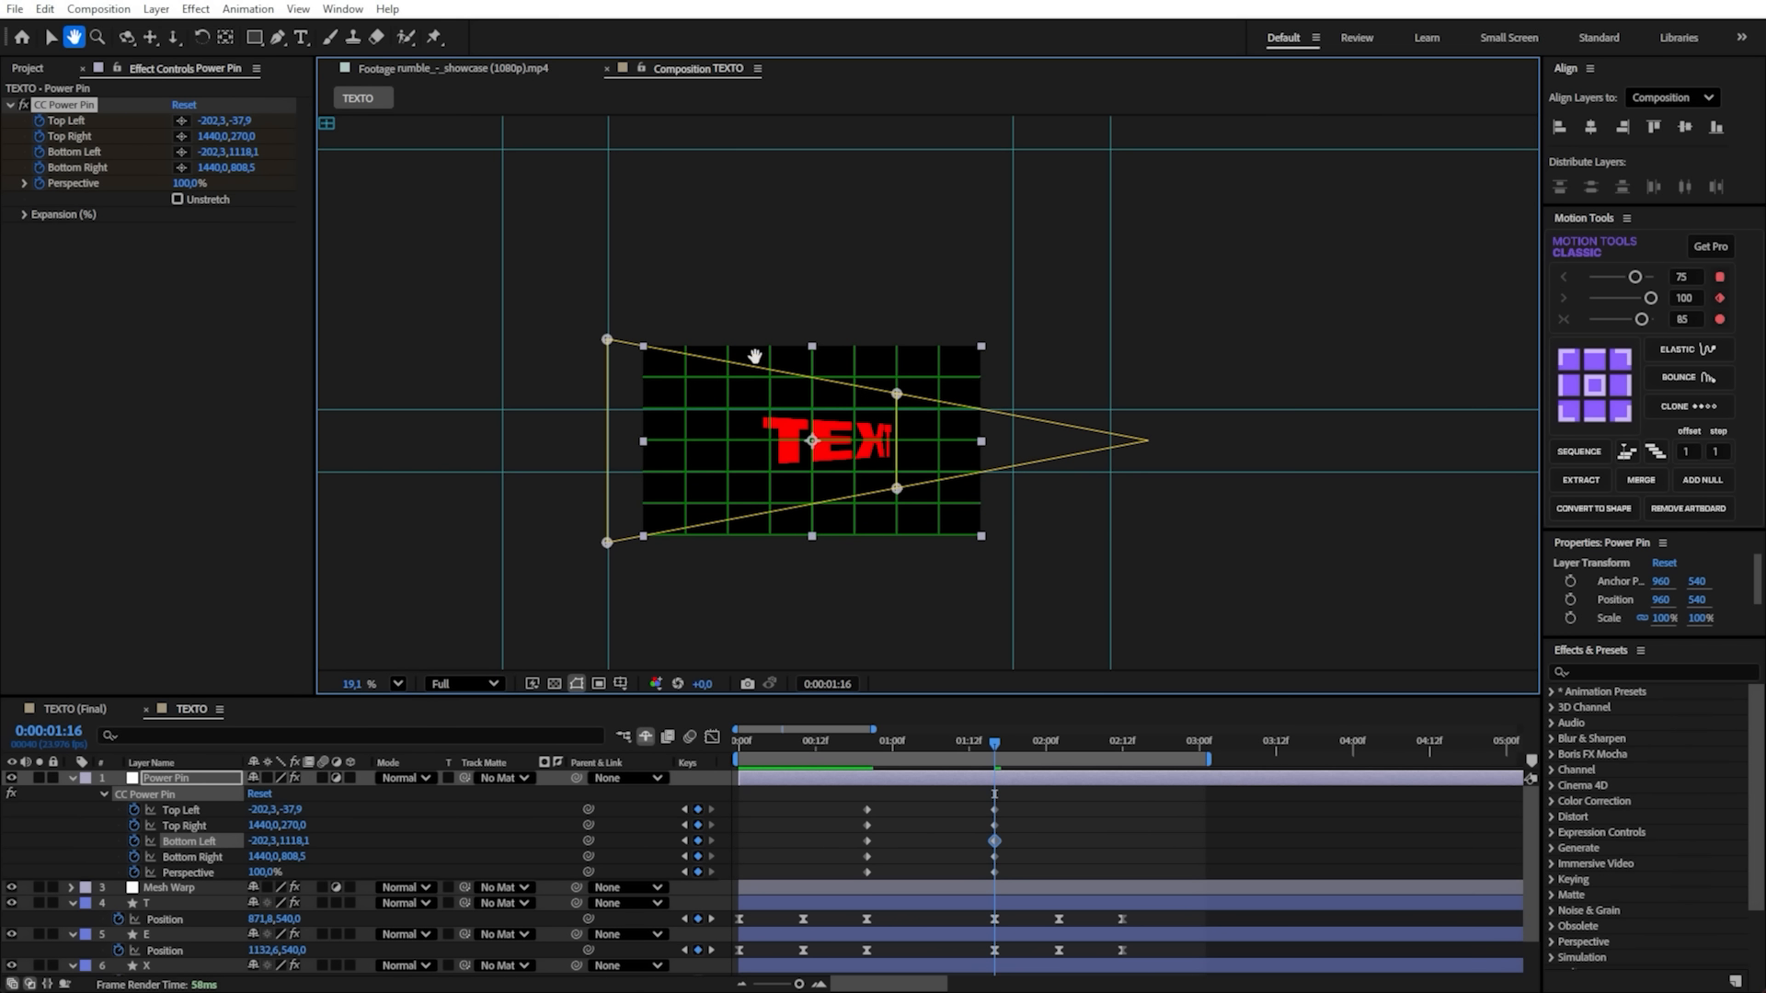
- Move the CC Power Pin Top Left corner straight up to the guide intersection above the frame, at about -201, -1118
scroll(761, 445, up, 2)
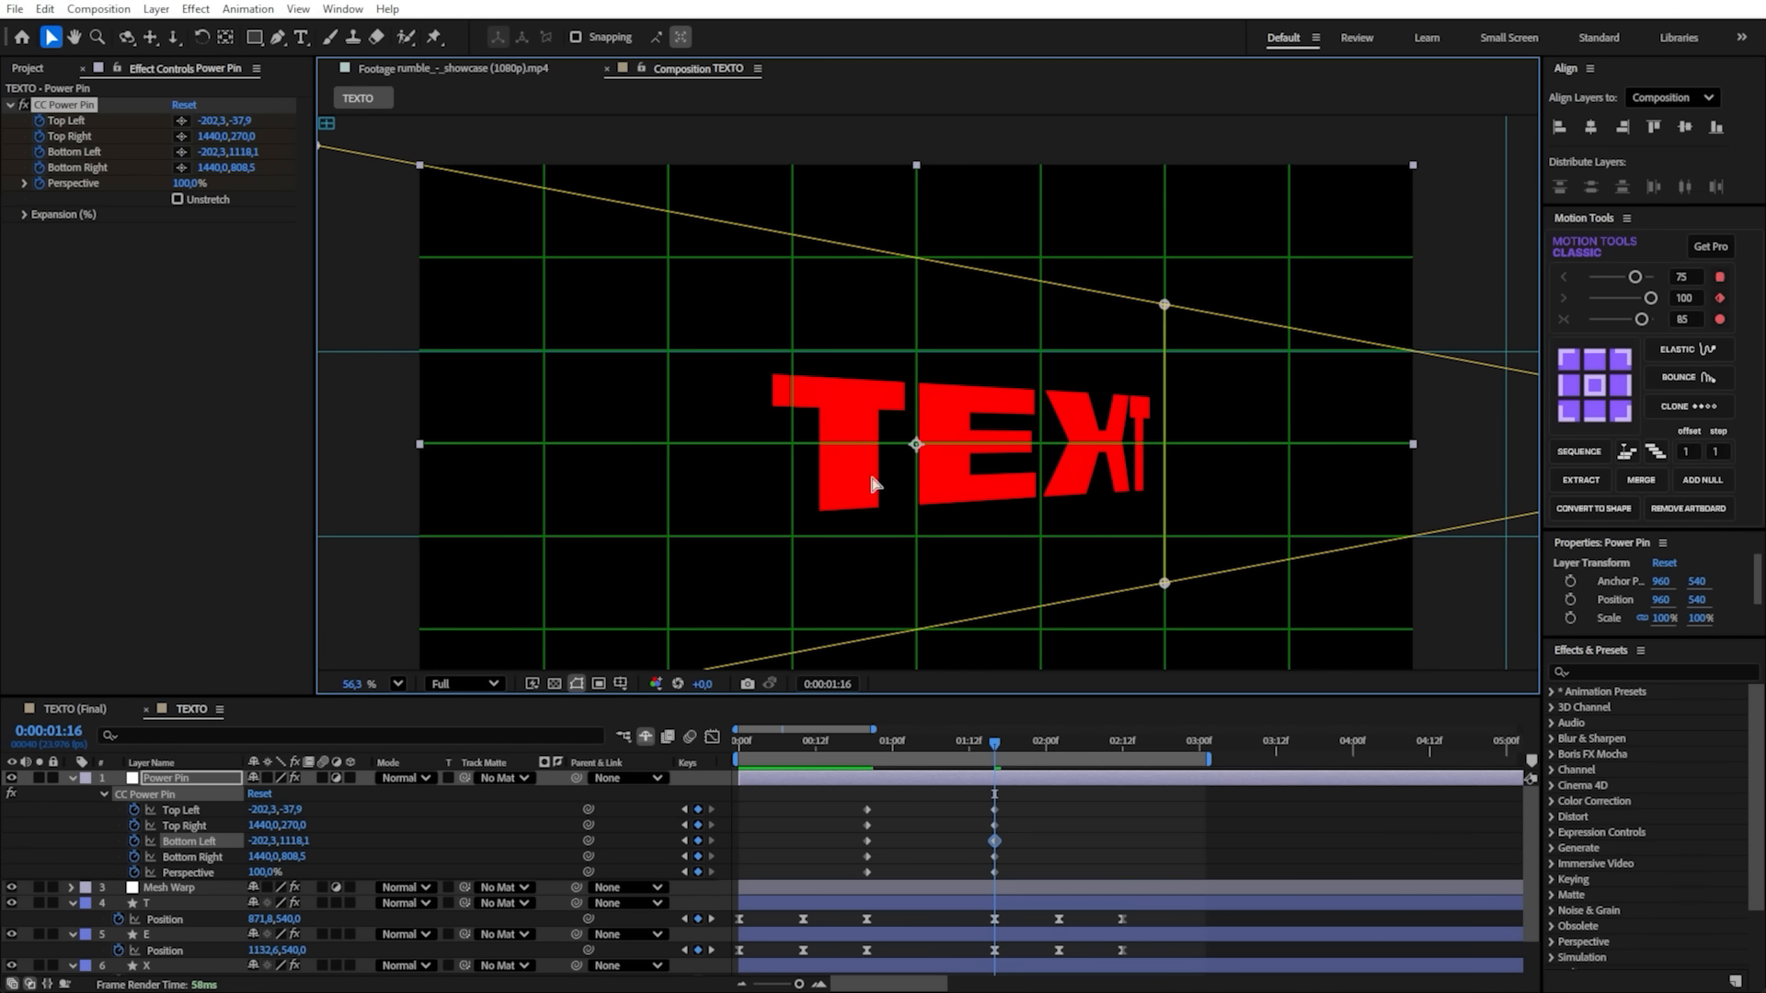
scroll(826, 400, down, 4)
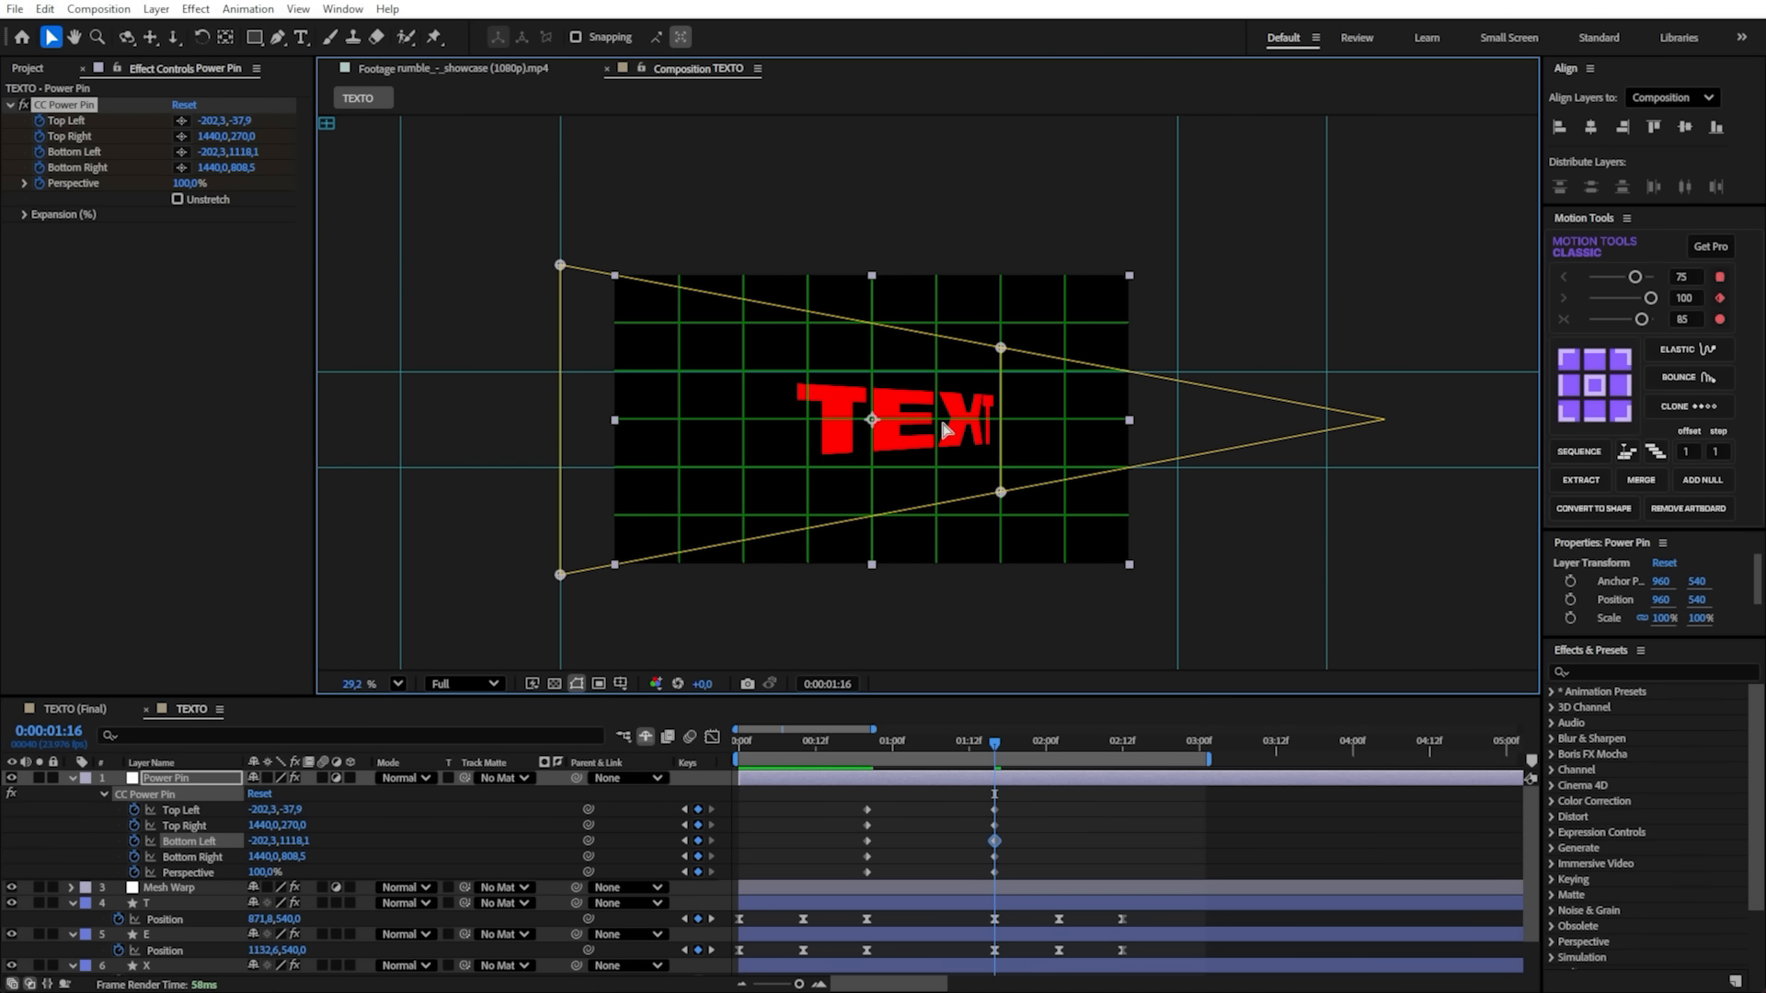
scroll(906, 424, up, 7)
scroll(992, 369, down, 9)
key(space)
drag(688, 238, 701, 405)
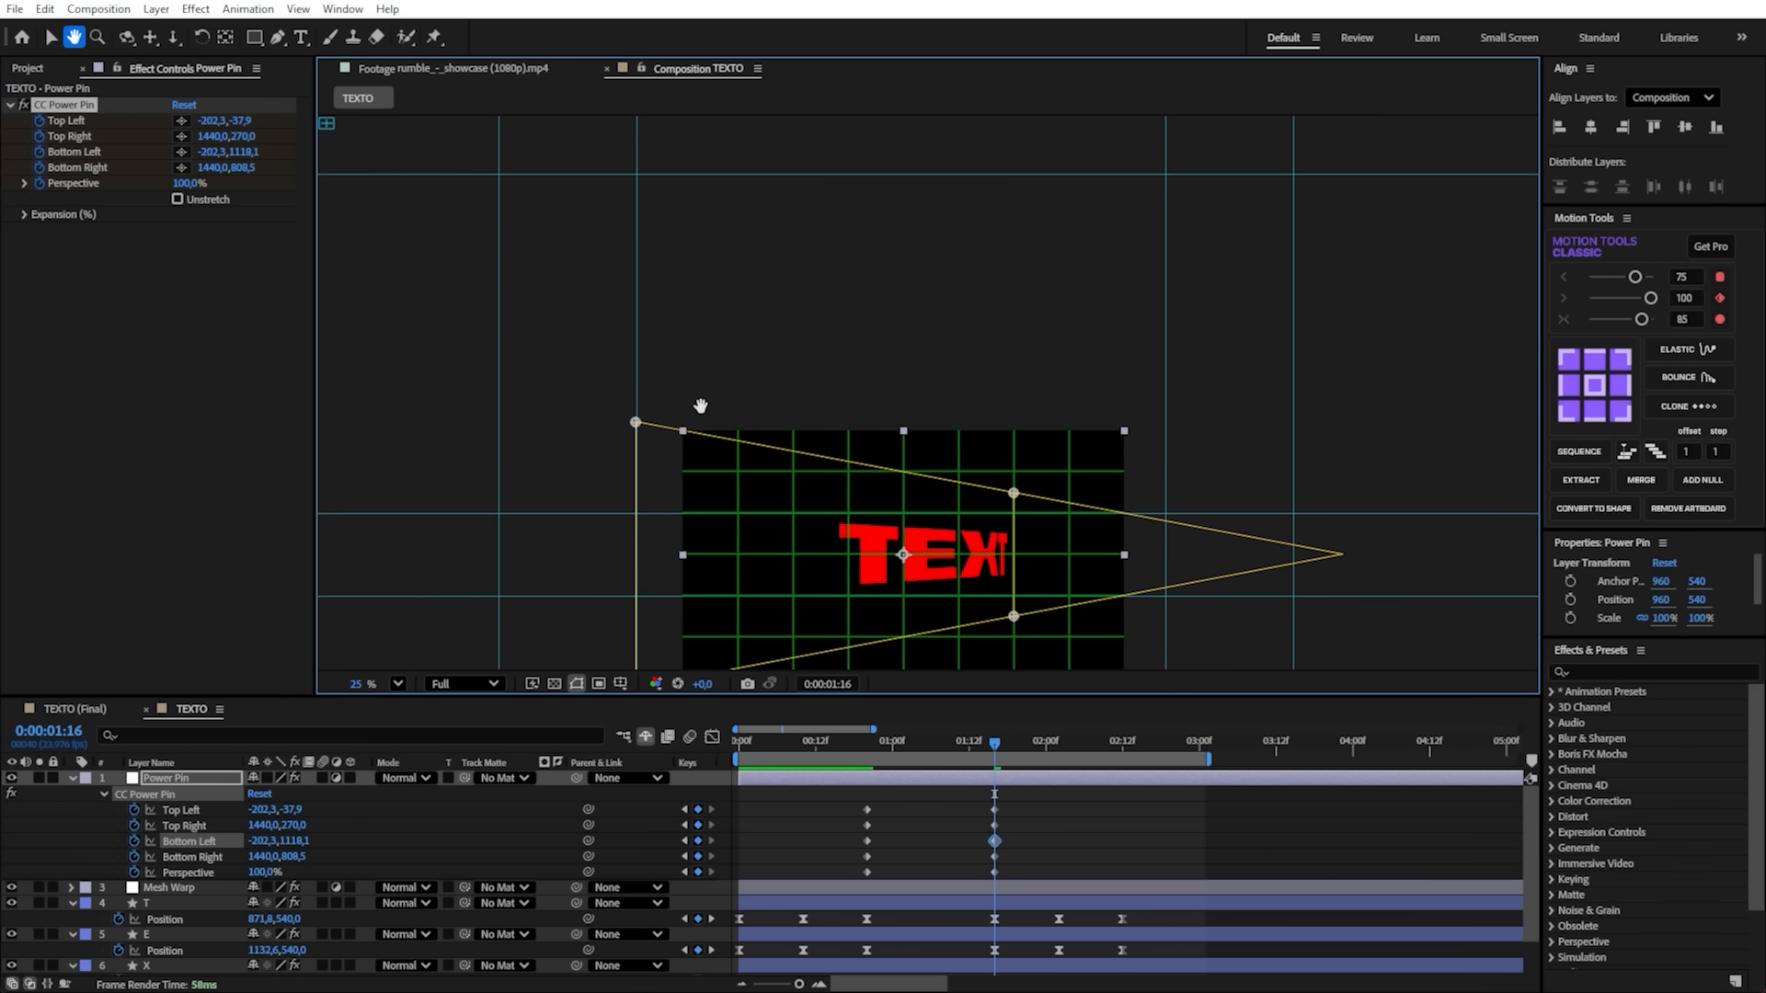
drag(675, 497, 682, 438)
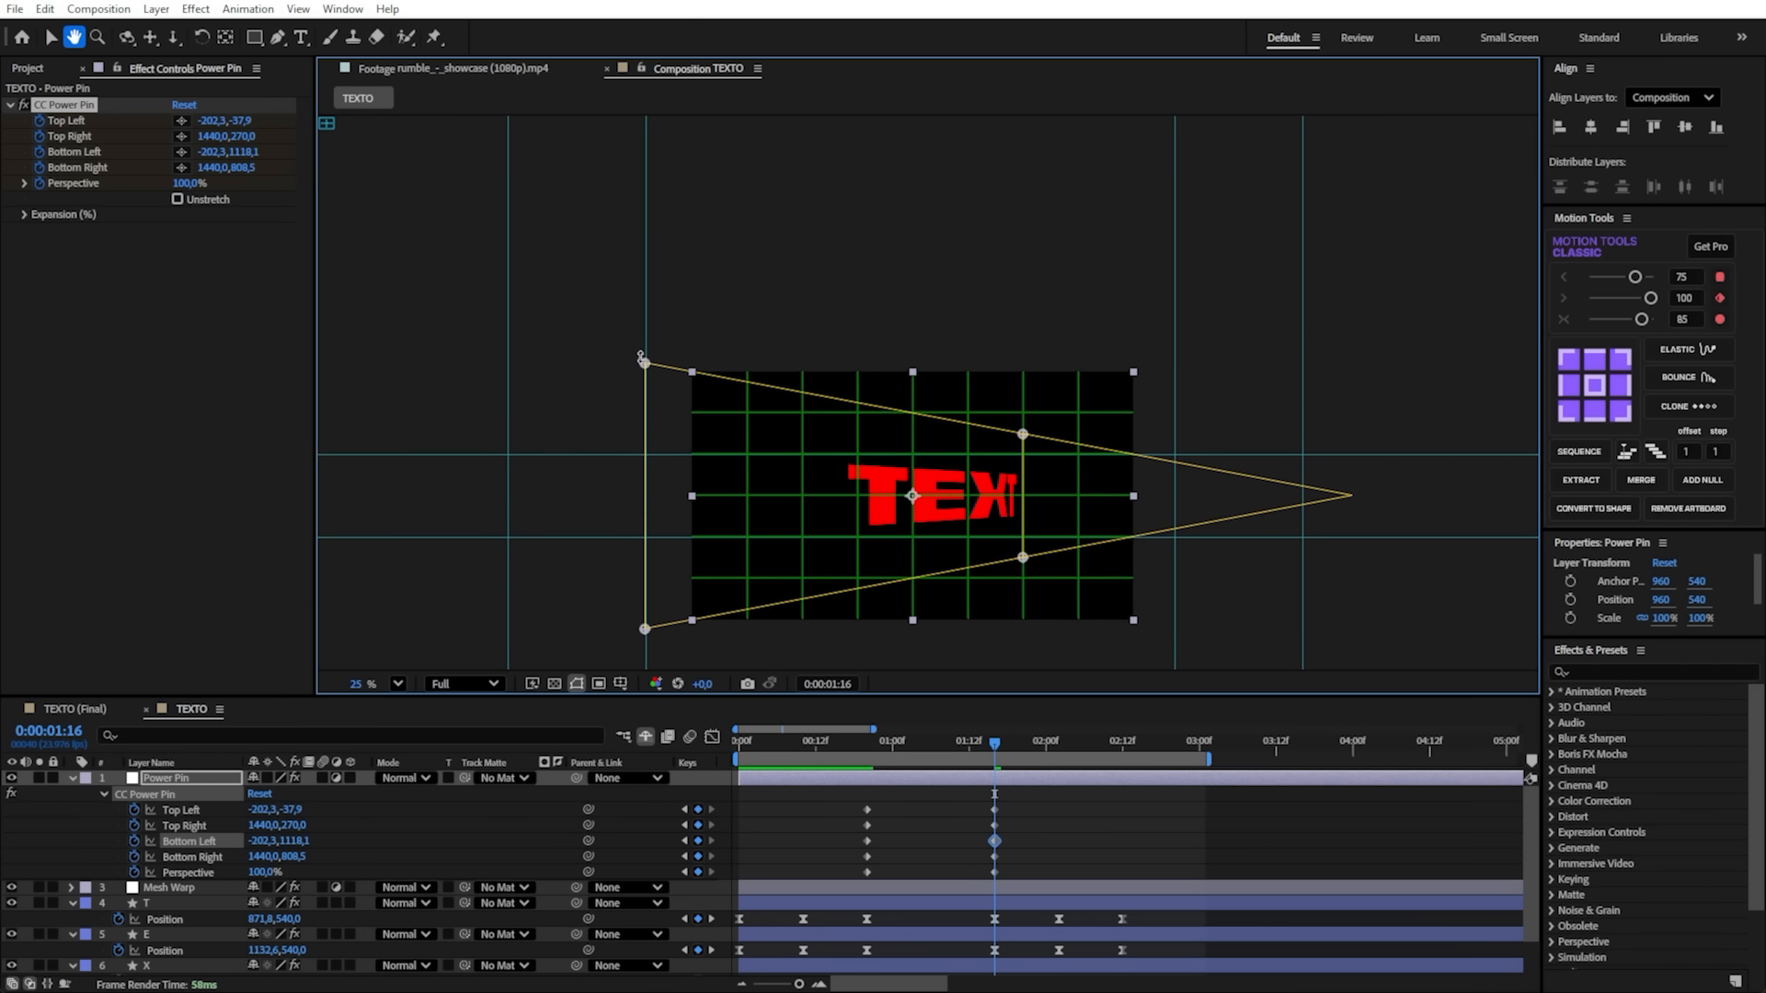
key(space)
drag(692, 307, 674, 418)
drag(624, 474, 624, 229)
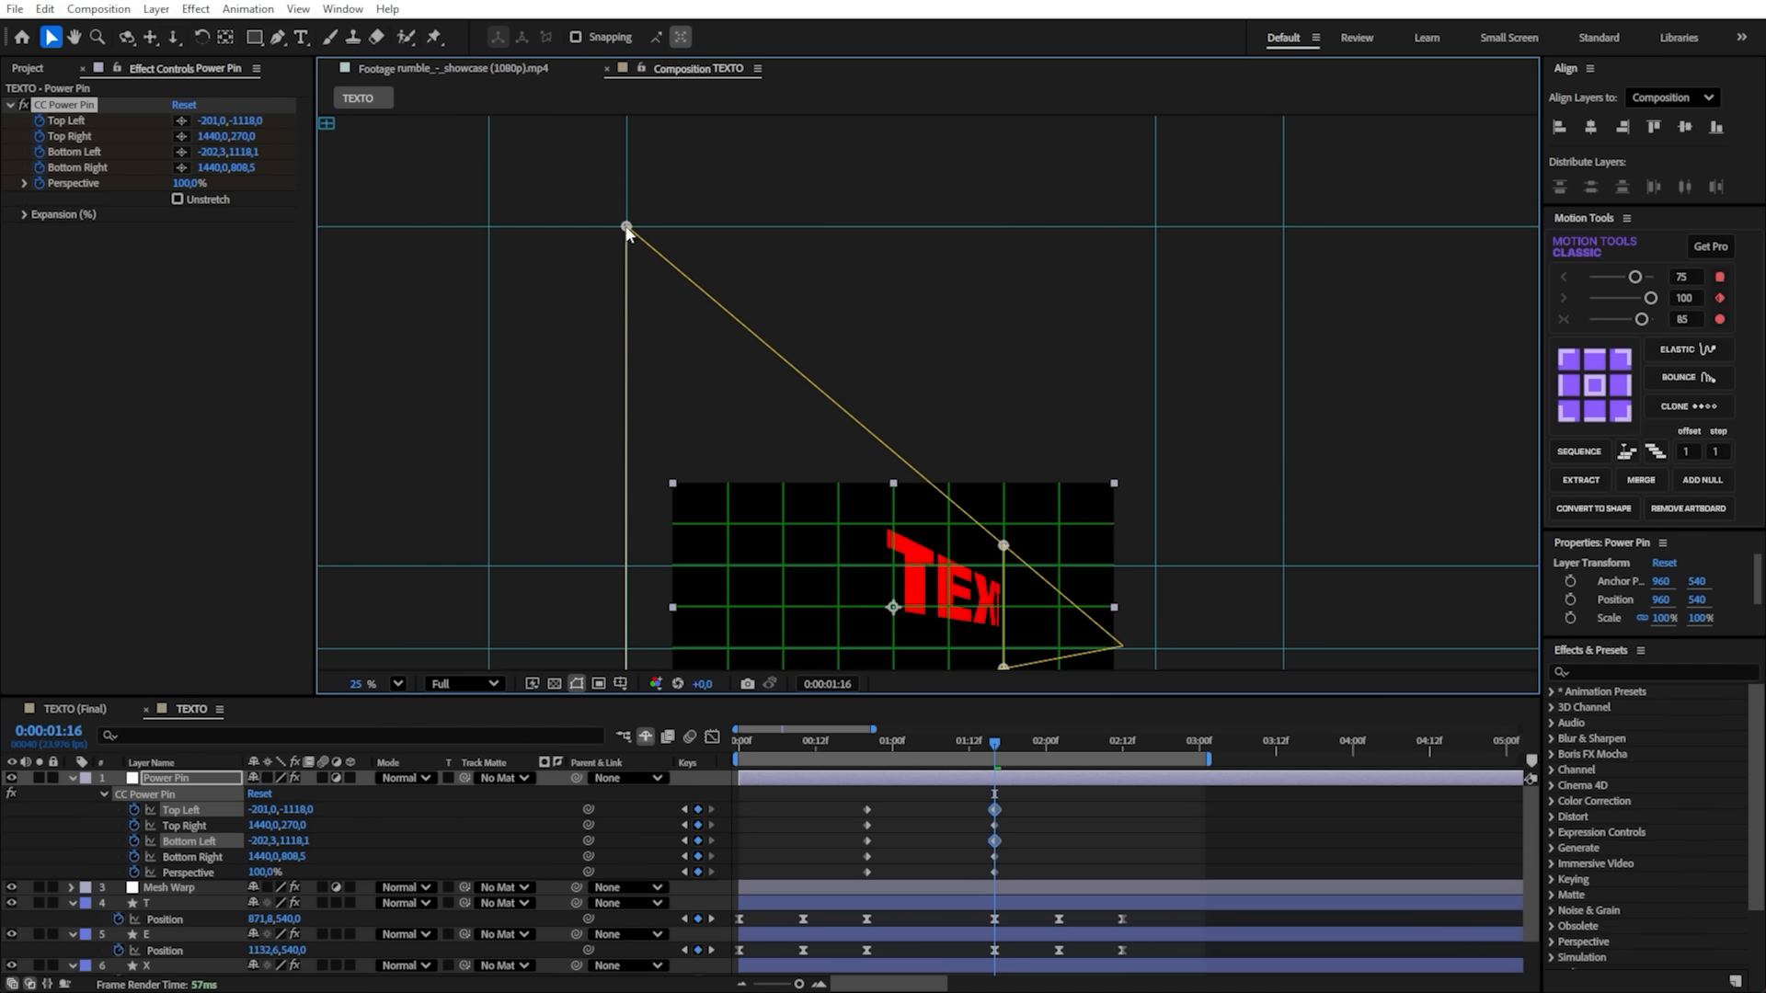
- Move the CC Power Pin Bottom Left corner straight down to the guide intersection below the frame, at about -201, 2171
key(space)
scroll(753, 495, down, 3)
drag(767, 565, 781, 243)
drag(695, 318, 695, 461)
key(space)
drag(789, 223, 776, 407)
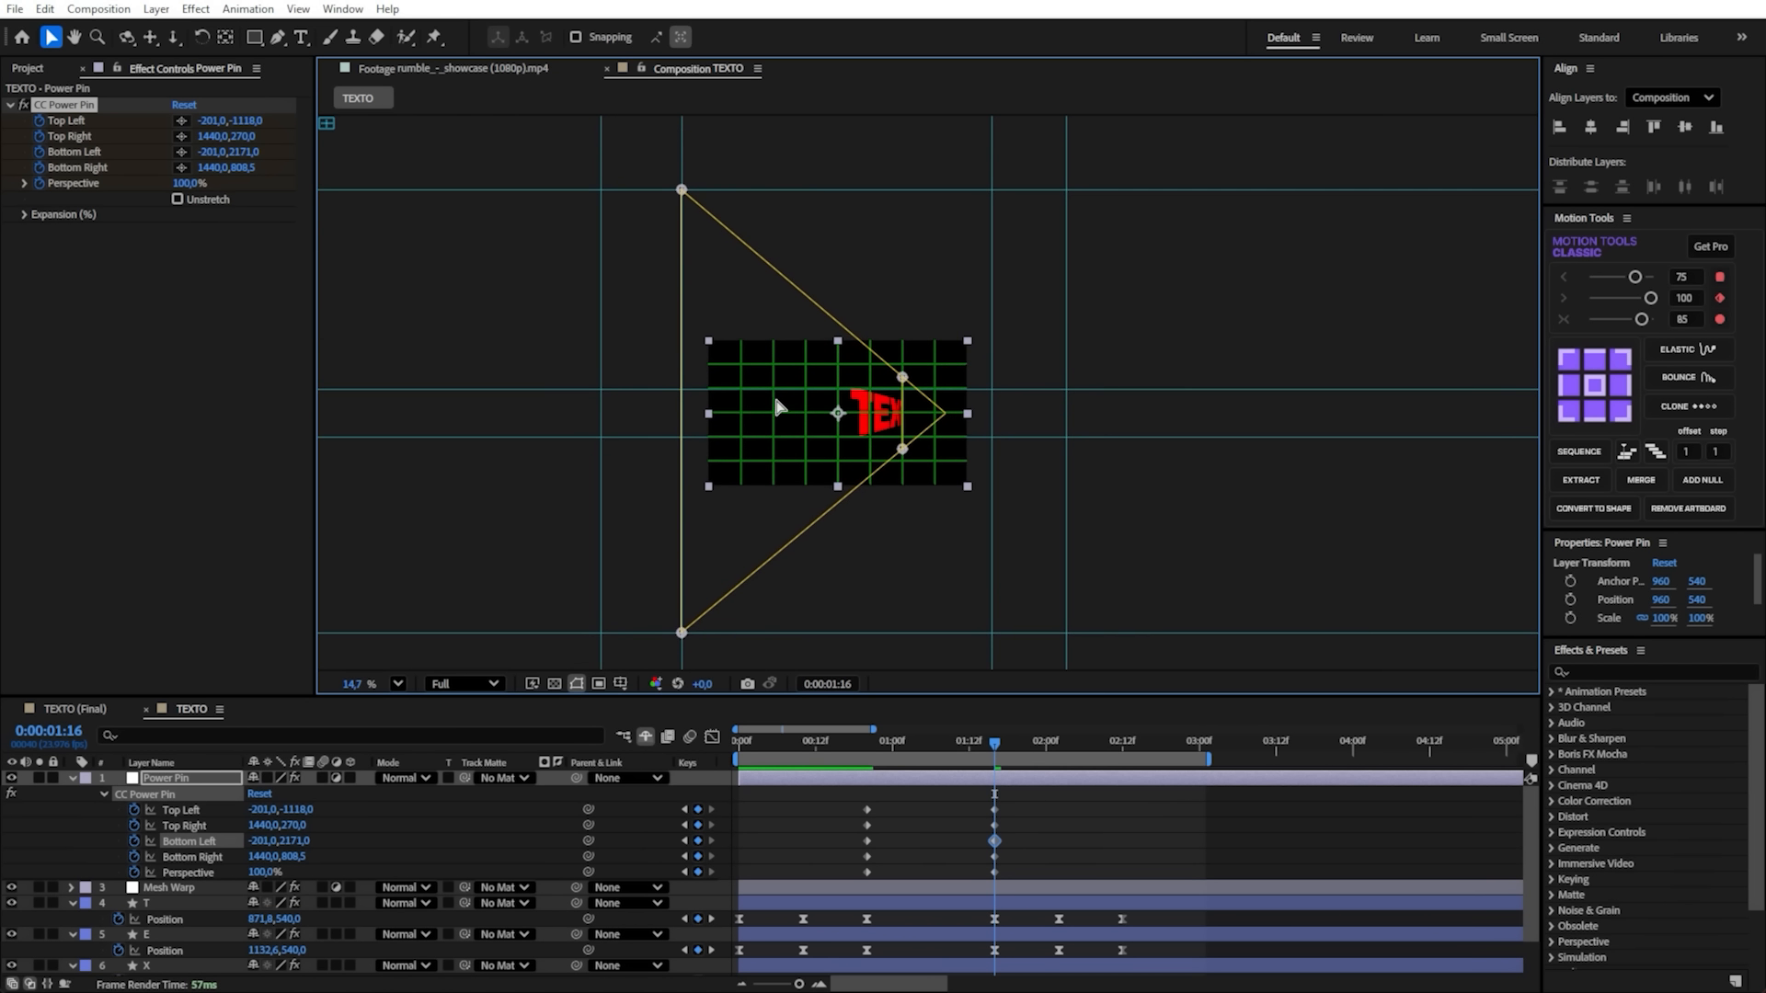
- Save the project and hide the grid over the composition
scroll(777, 400, up, 3)
key(ctrl+s)
scroll(901, 491, up, 3)
scroll(935, 489, down, 3)
scroll(935, 489, up, 3)
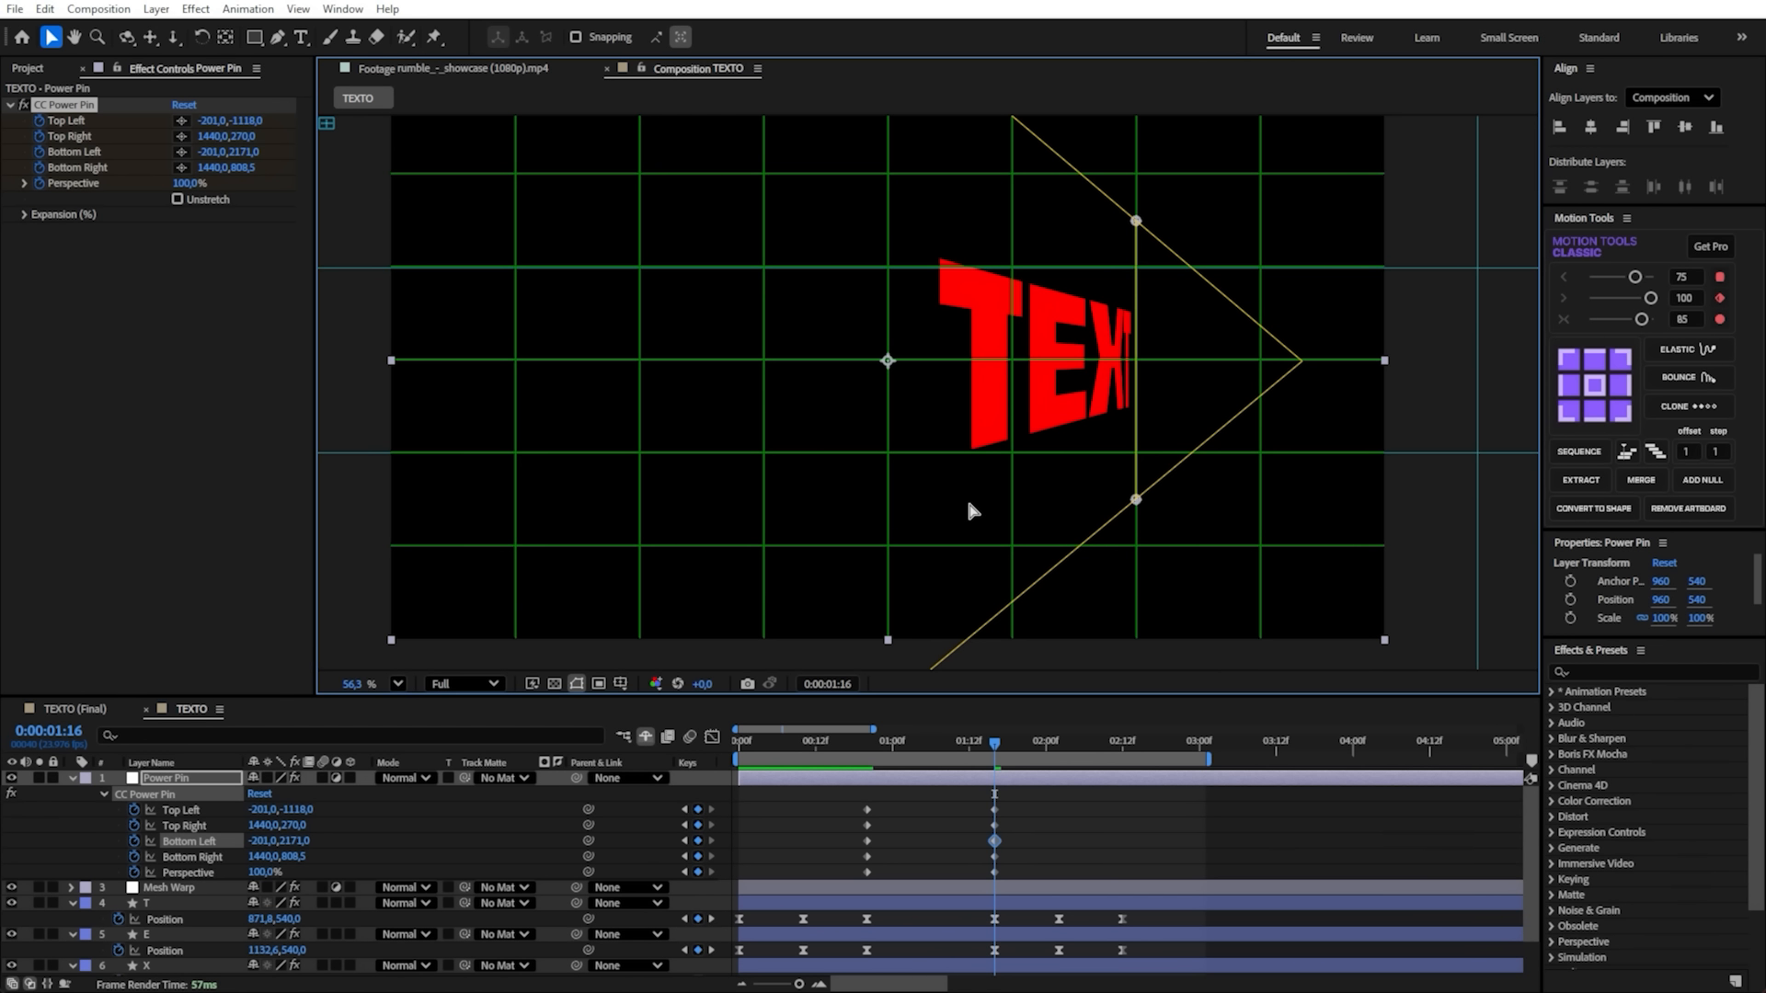
key(ctrl+apostrophe)
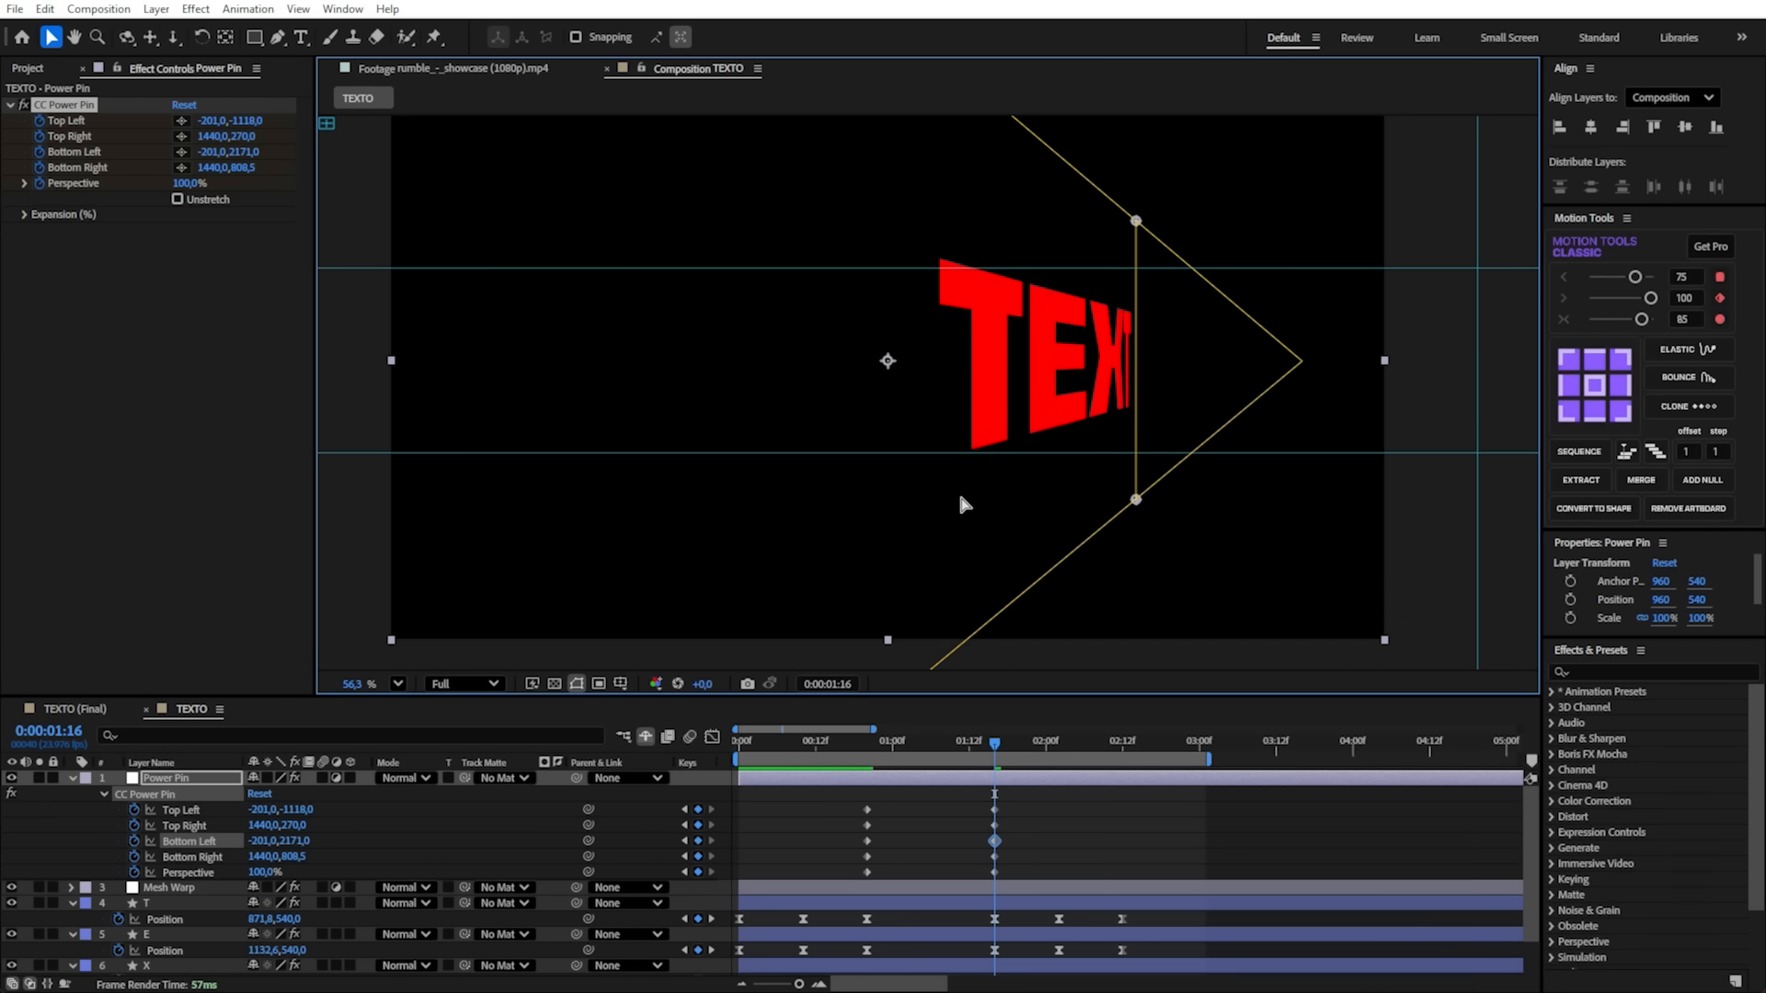
- Set the CC Power Pin Perspective to 25% at 0:00:01:16
scroll(1106, 413, down, 2)
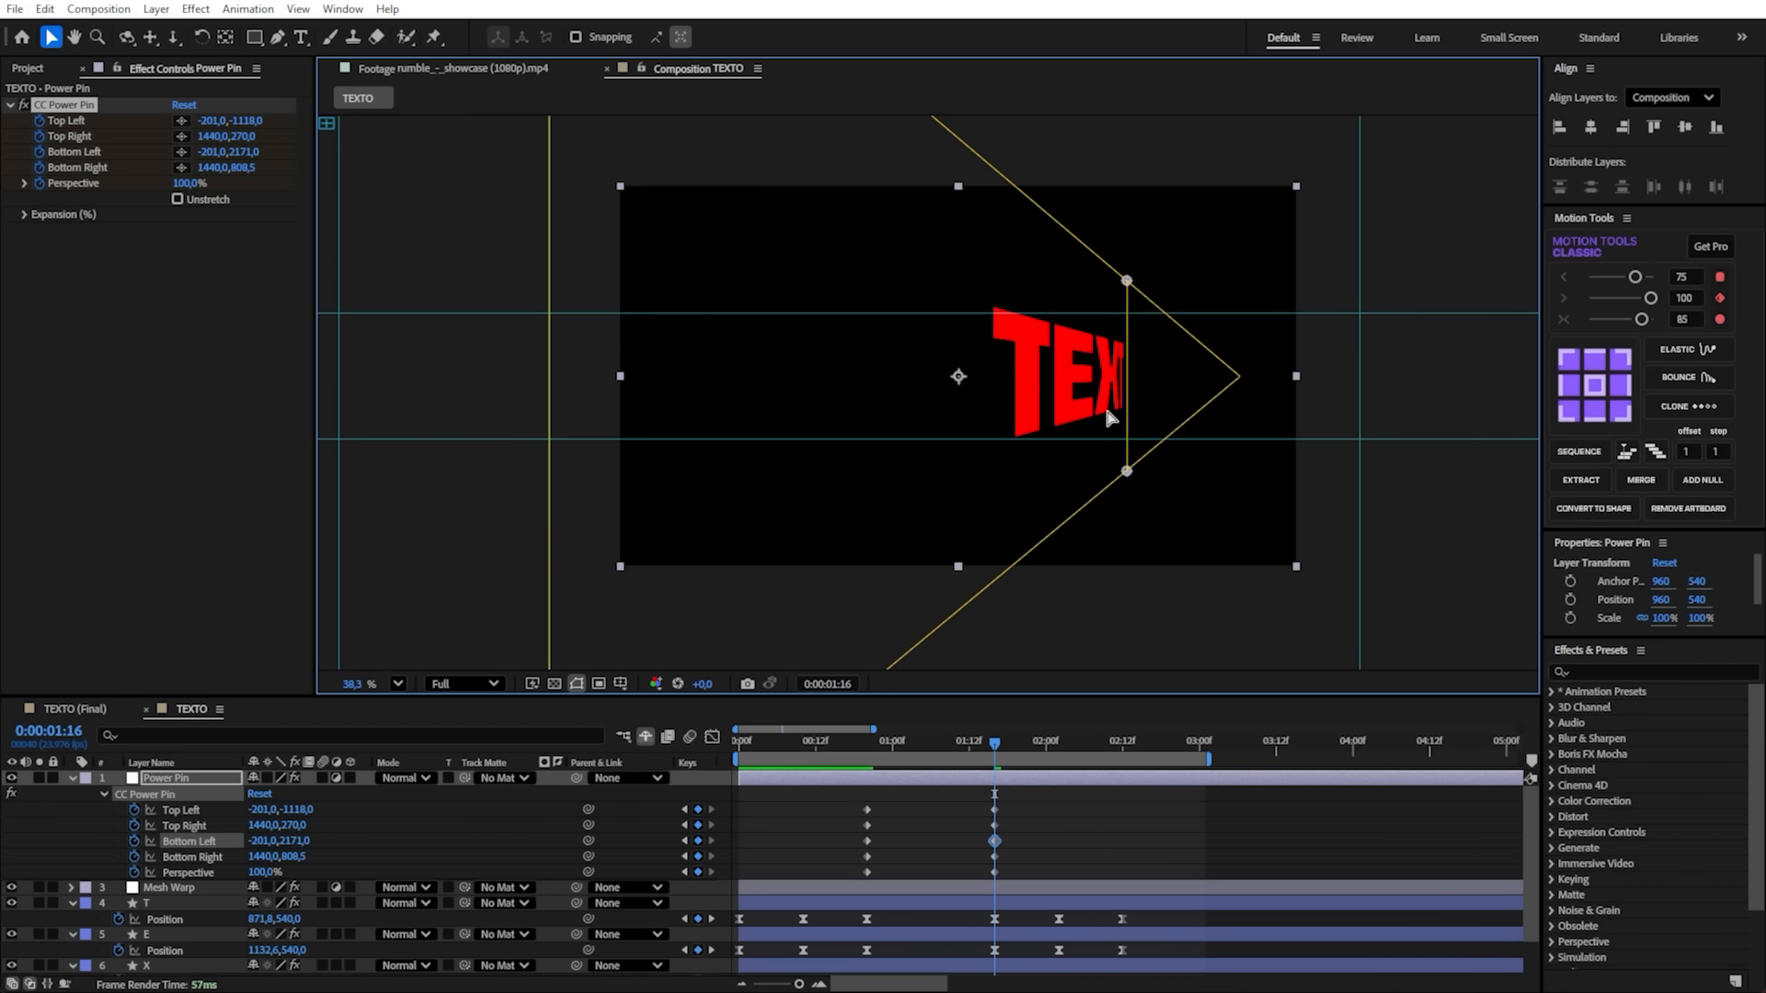
scroll(1103, 403, up, 2)
key(h)
drag(915, 386, 976, 429)
scroll(1146, 429, down, 4)
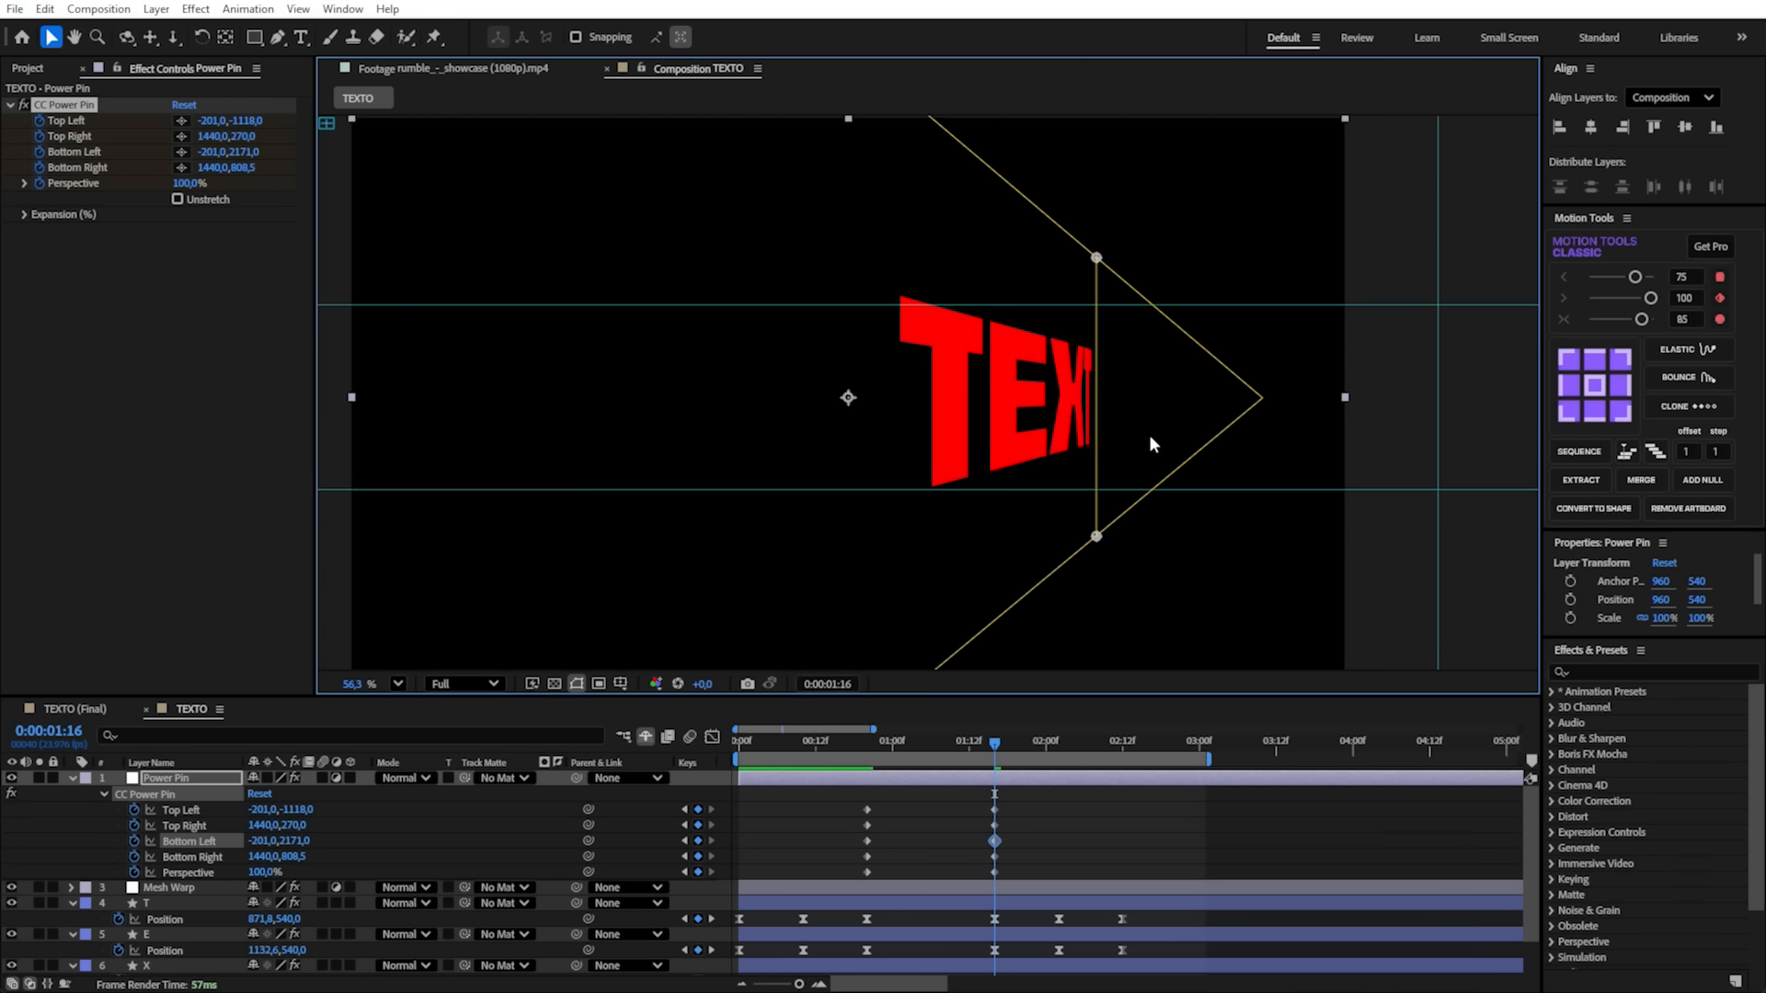
drag(867, 232, 875, 276)
key(v)
scroll(1132, 445, up, 4)
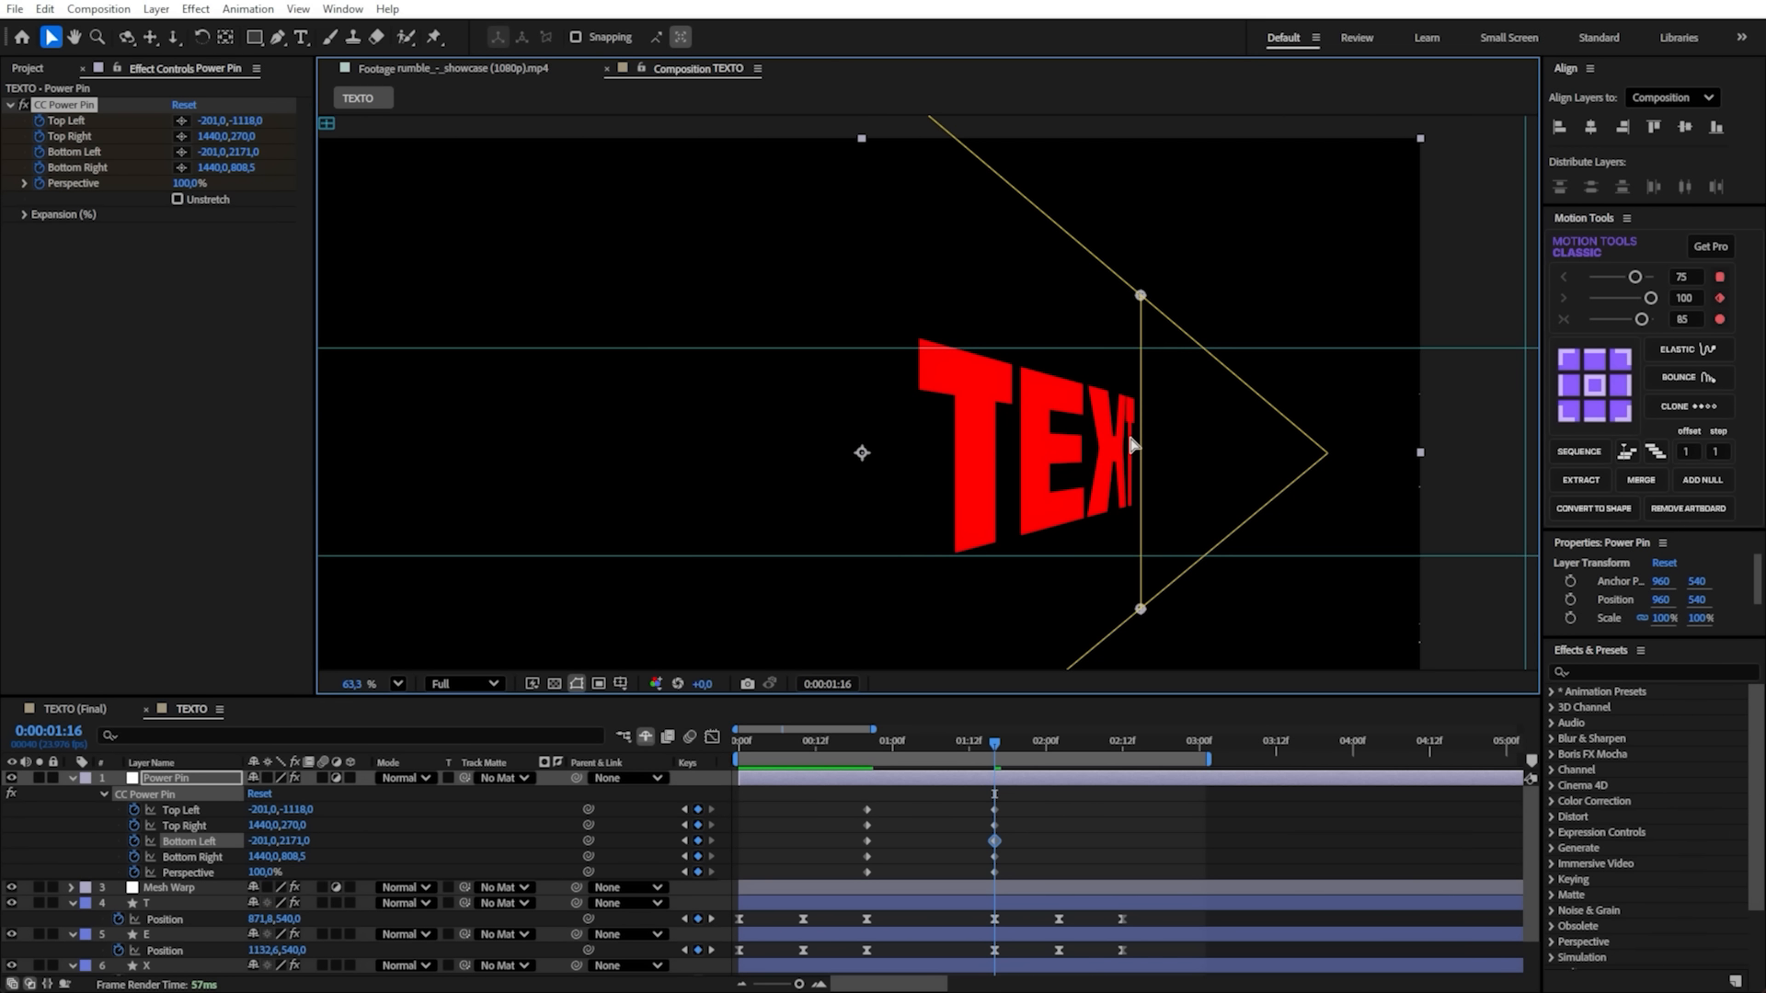
scroll(1131, 444, down, 2)
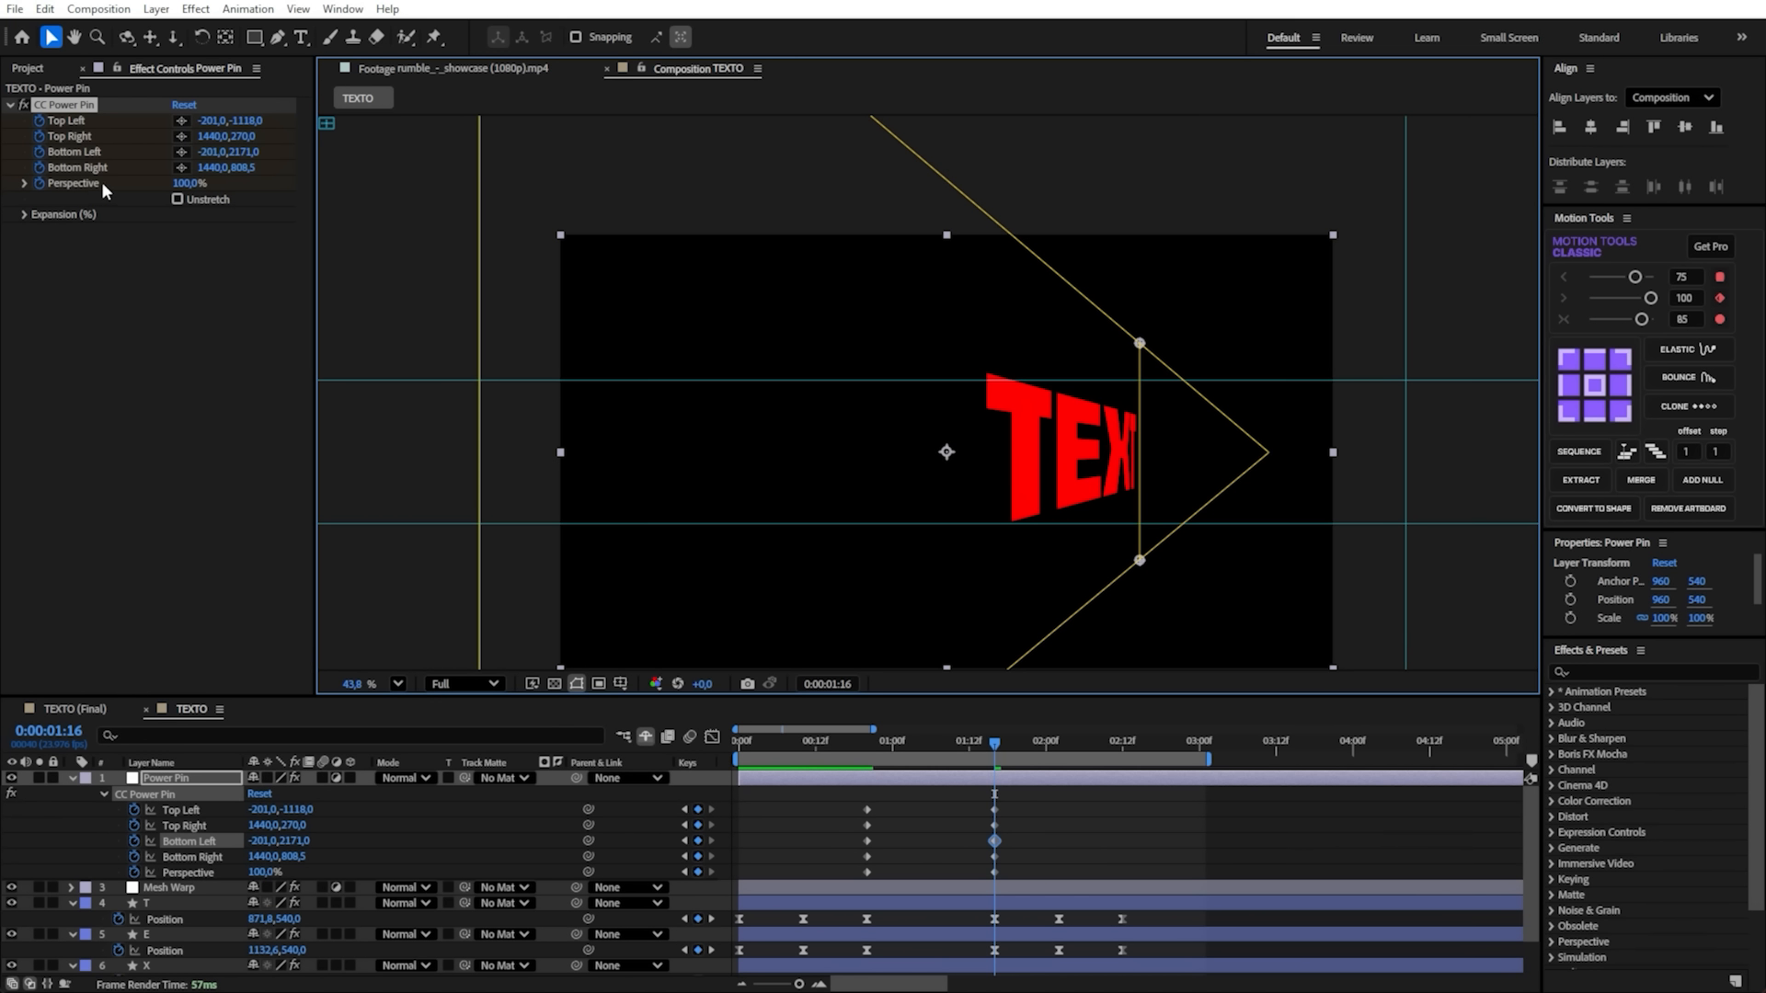
drag(181, 188, 123, 190)
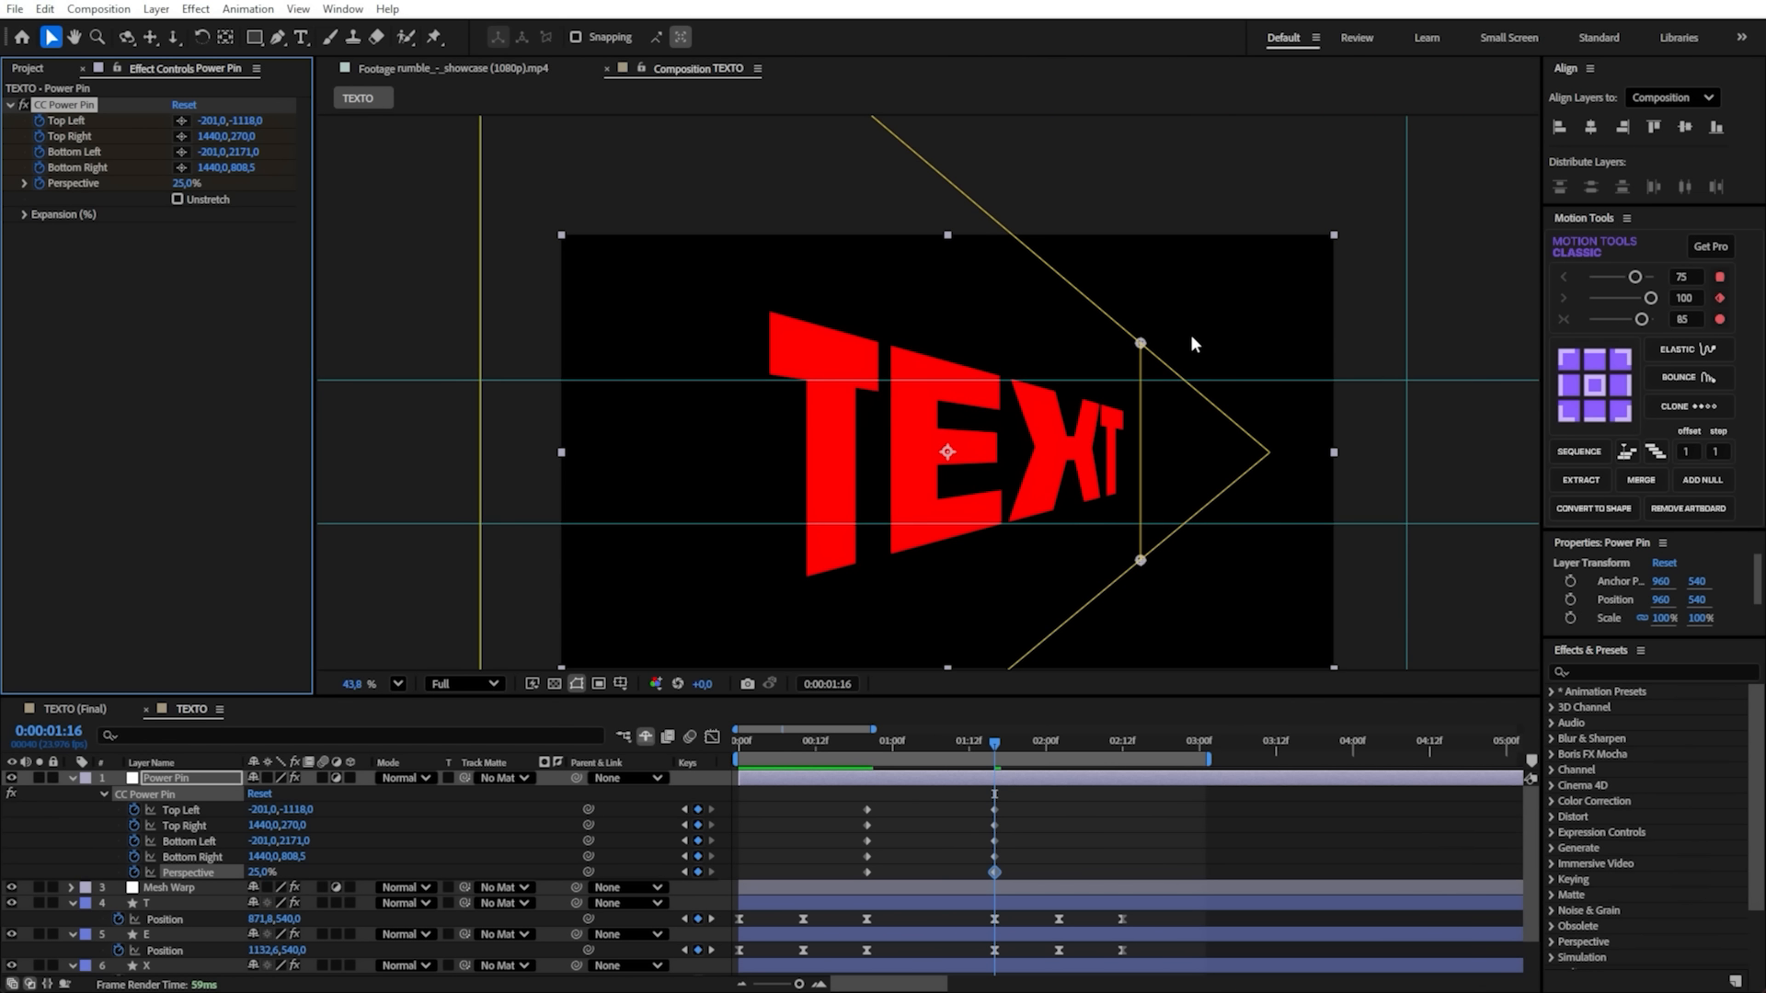
- Bring the CC Power Pin's right corners closer together vertically, Top Right to about 1440, 427.7 and Bottom Right to about 1440, 646.2
drag(1141, 345, 1141, 438)
drag(1142, 561, 1140, 495)
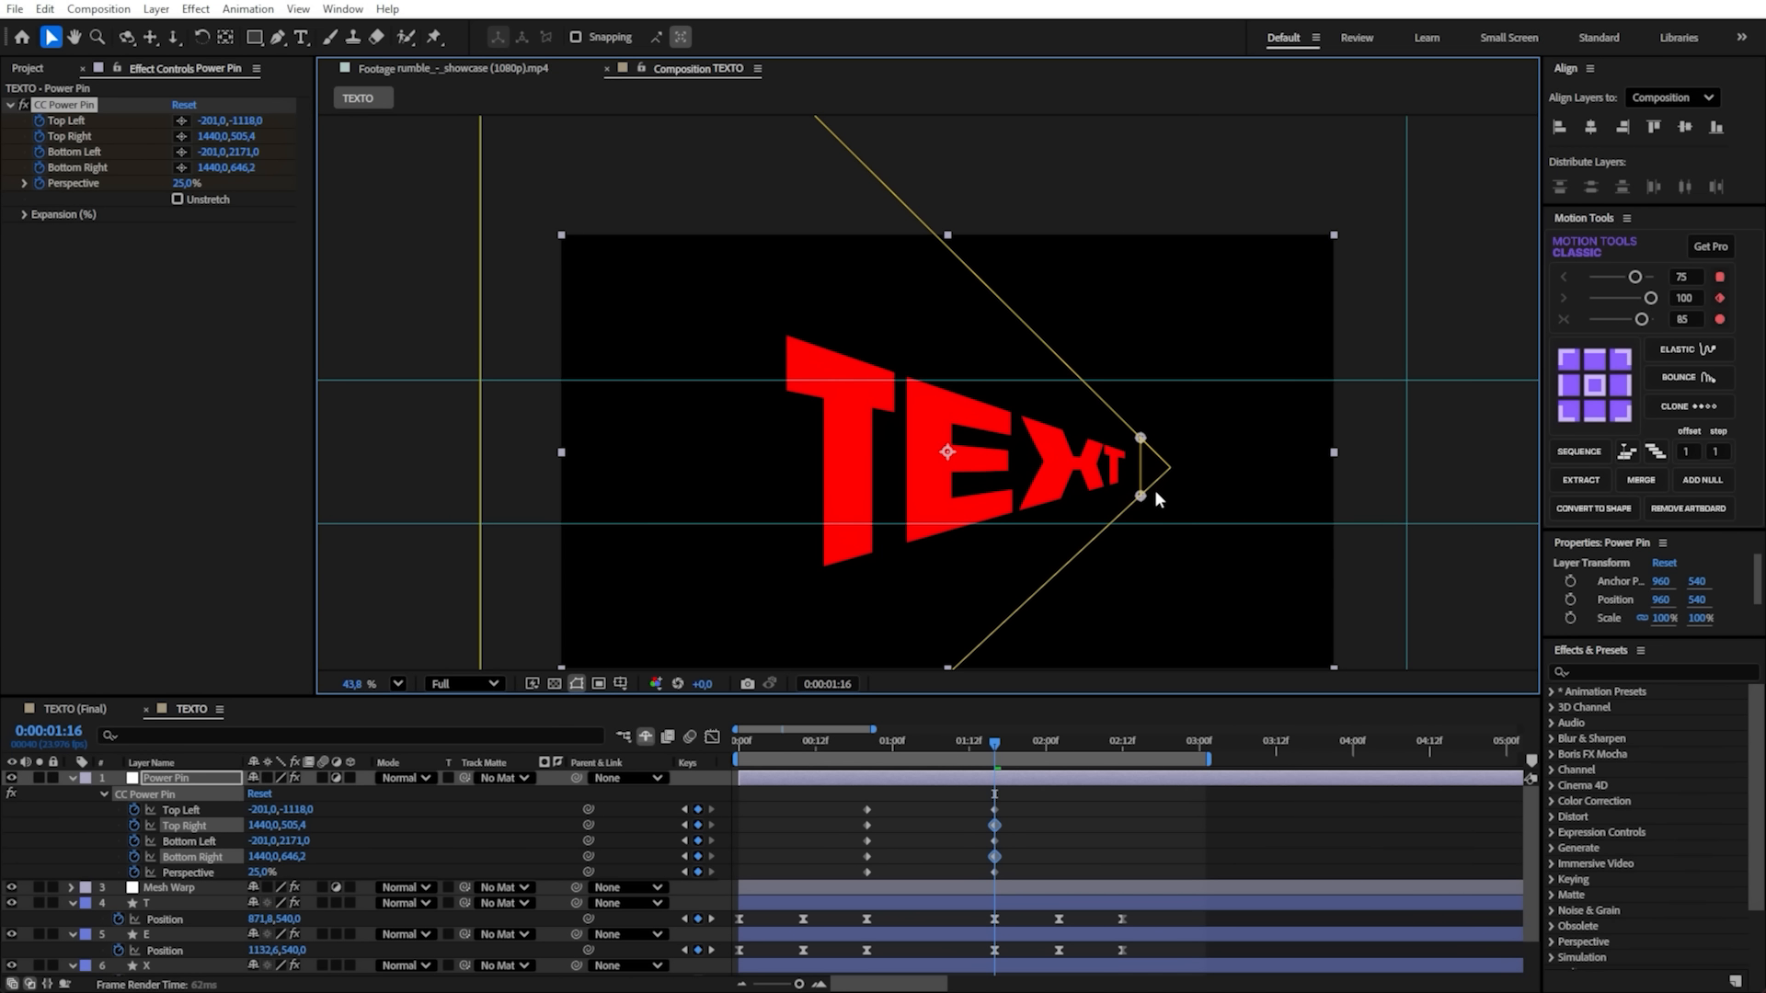
key(alt+apostrophe)
drag(1142, 438, 1141, 407)
drag(1141, 497, 1145, 500)
key(ctrl+z)
drag(1141, 408, 1139, 406)
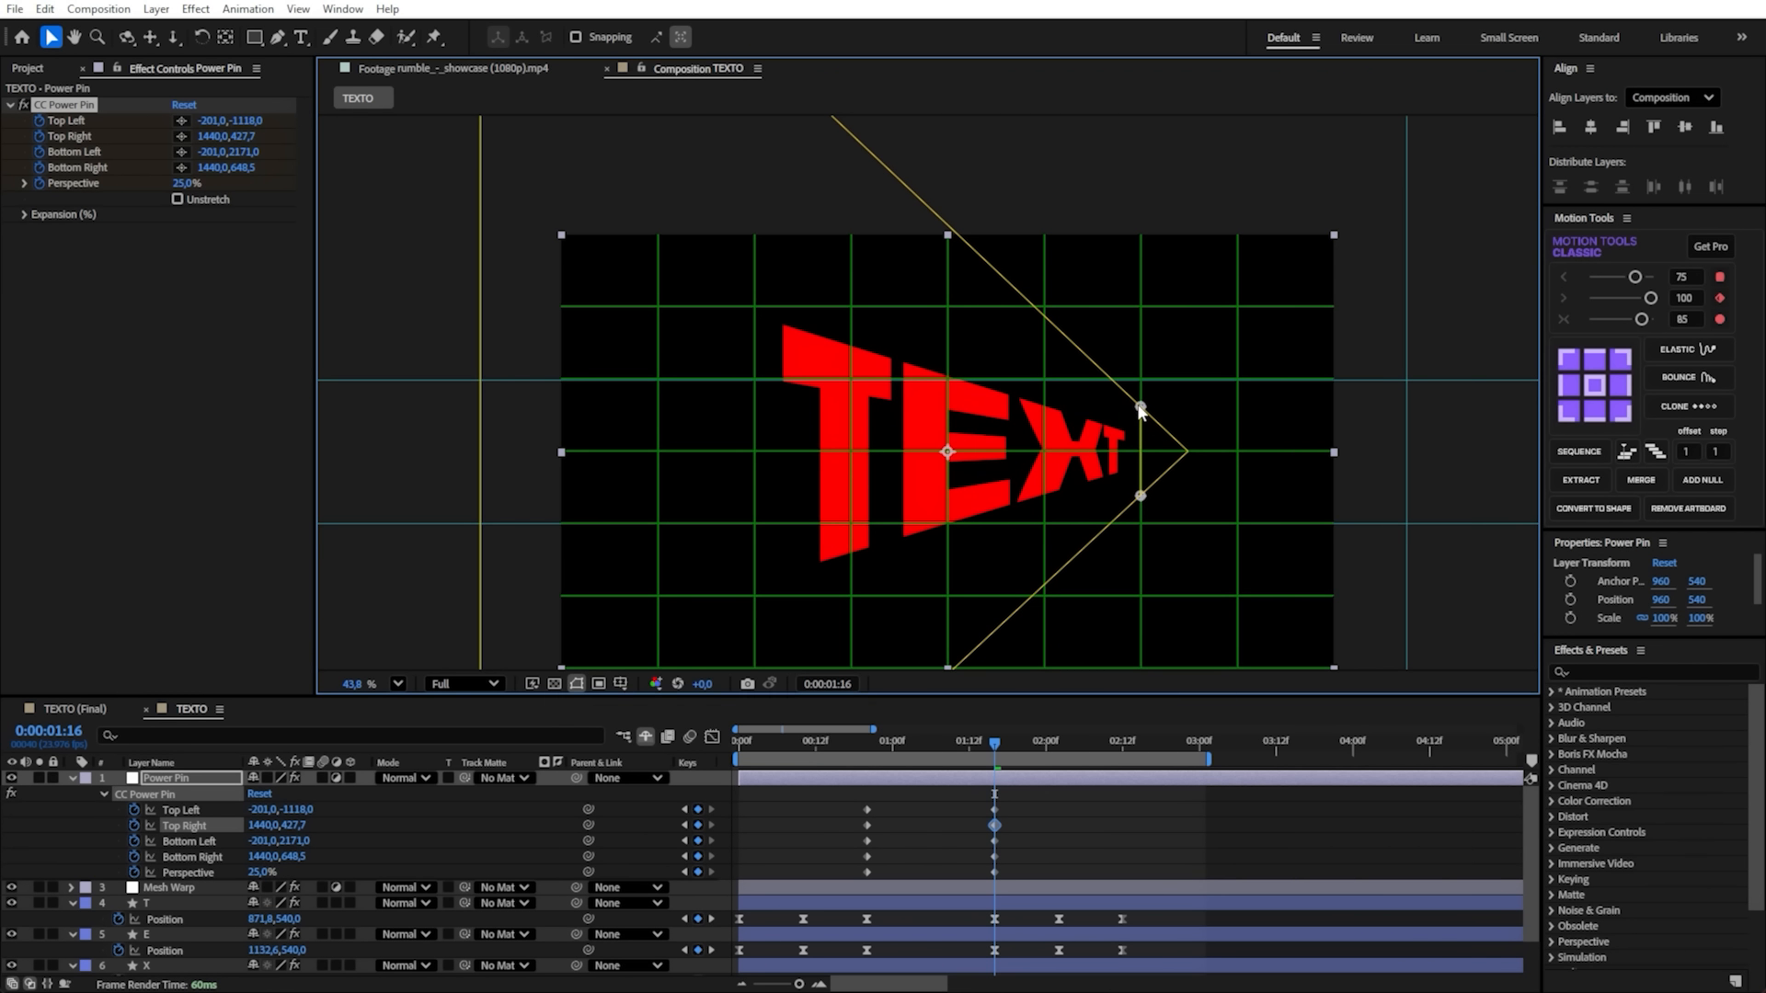
drag(1141, 498, 1142, 497)
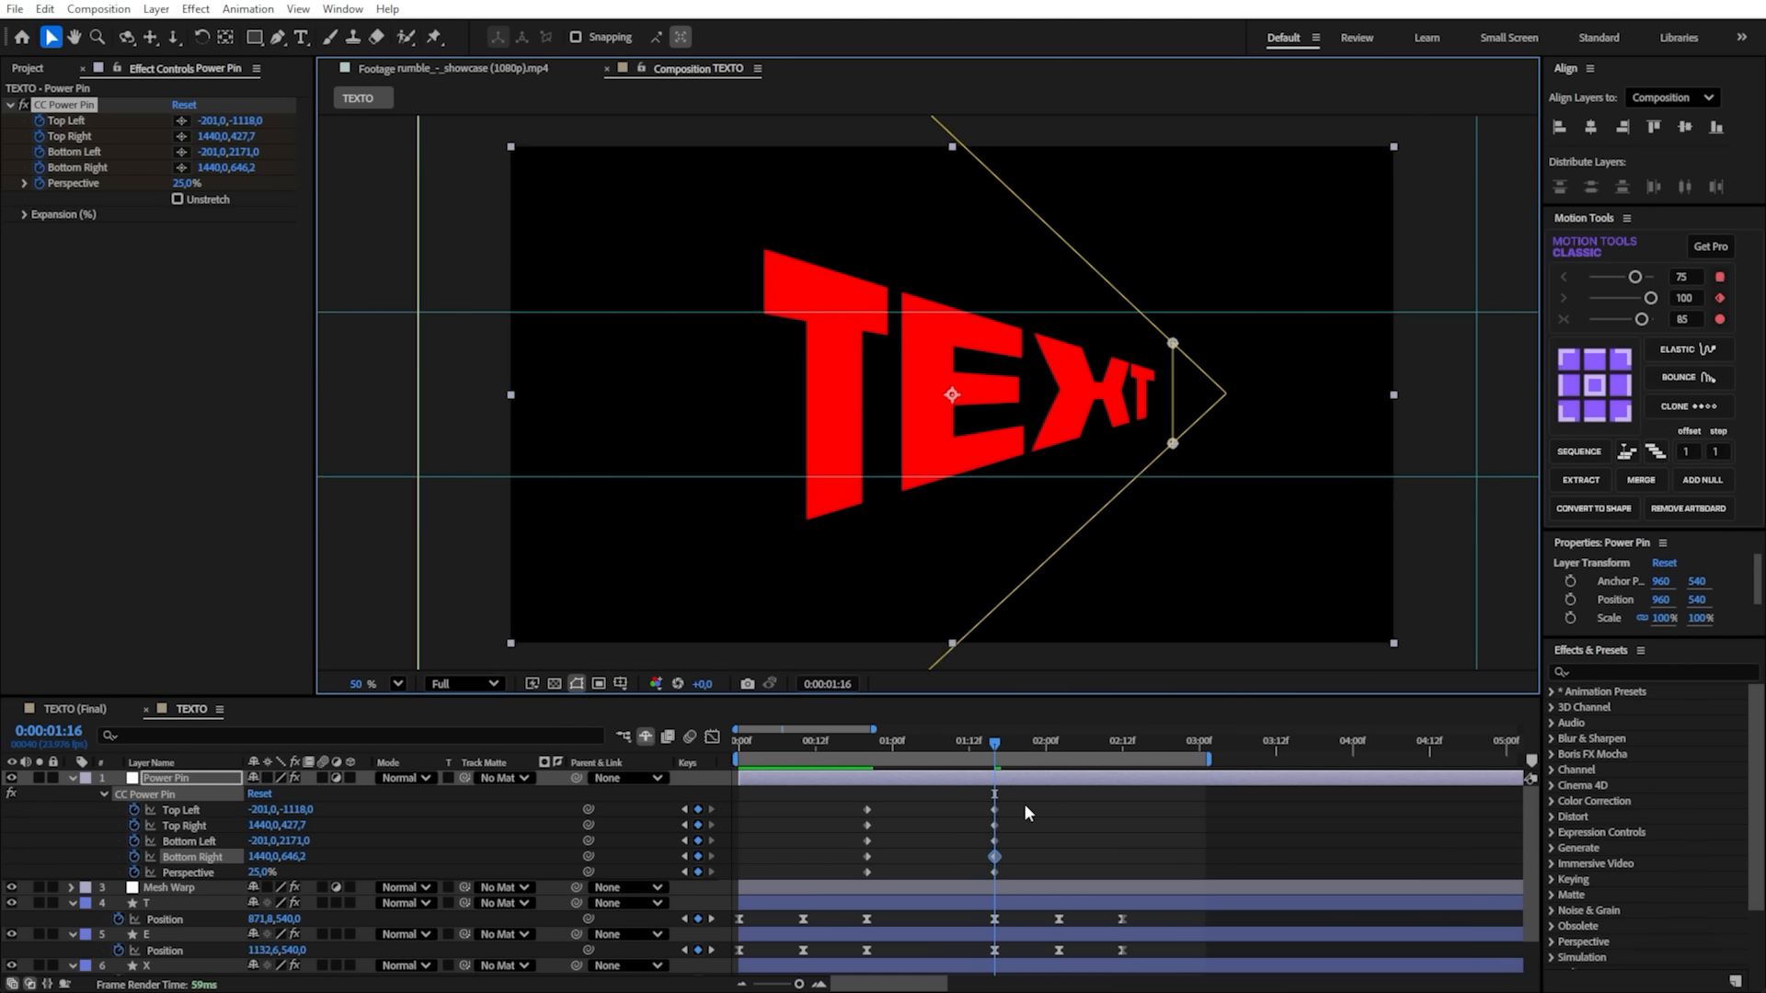
- Apply Easy Ease to all CC Power Pin keyframes at 0:00:00:20 and 0:00:01:16
drag(1025, 804, 797, 889)
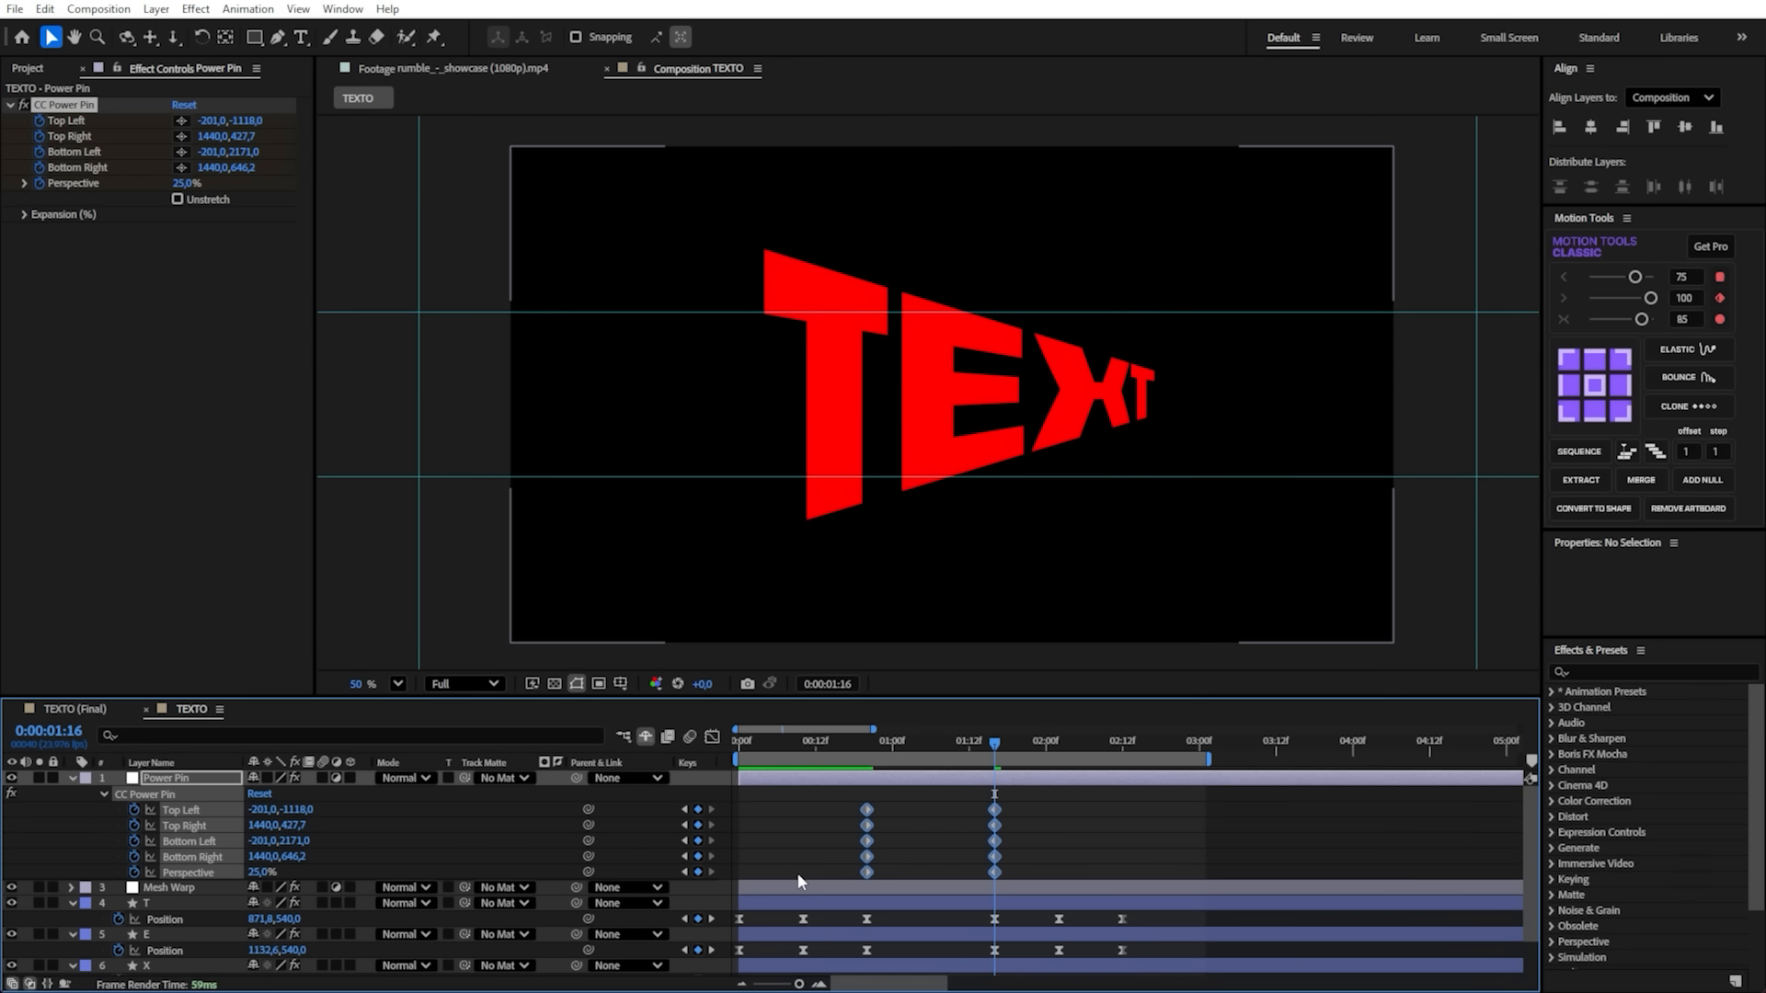
click(165, 919)
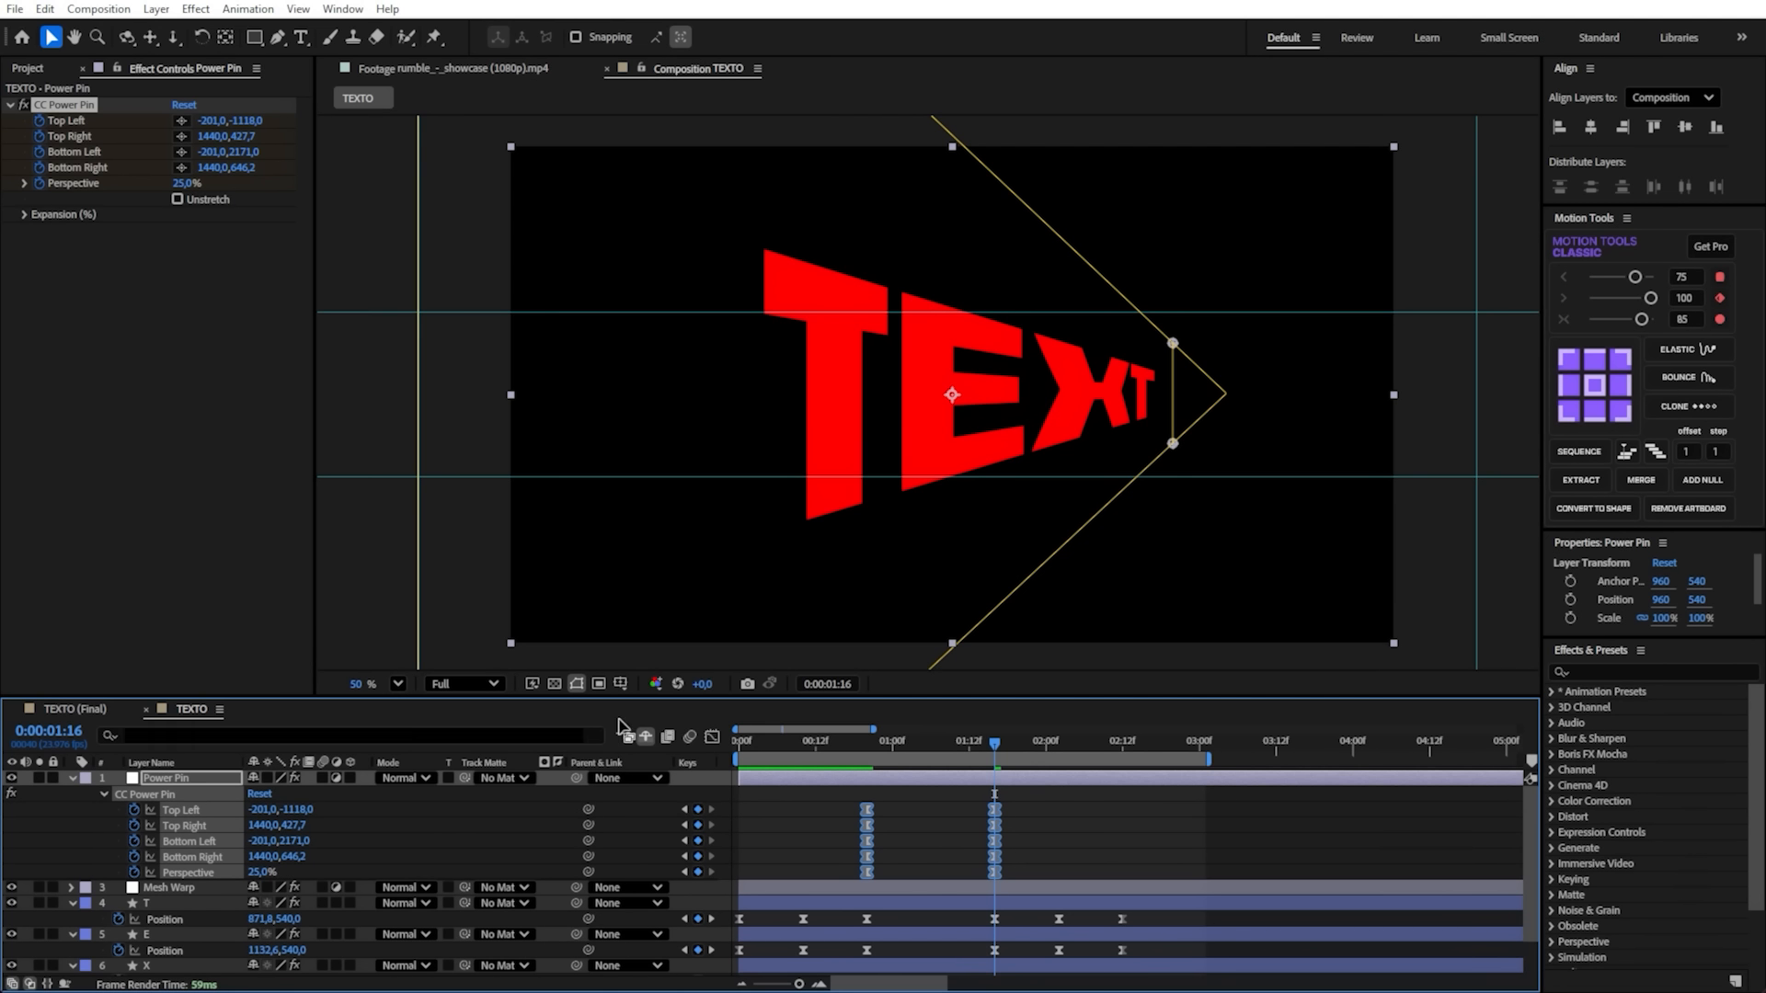
click(713, 737)
click(714, 738)
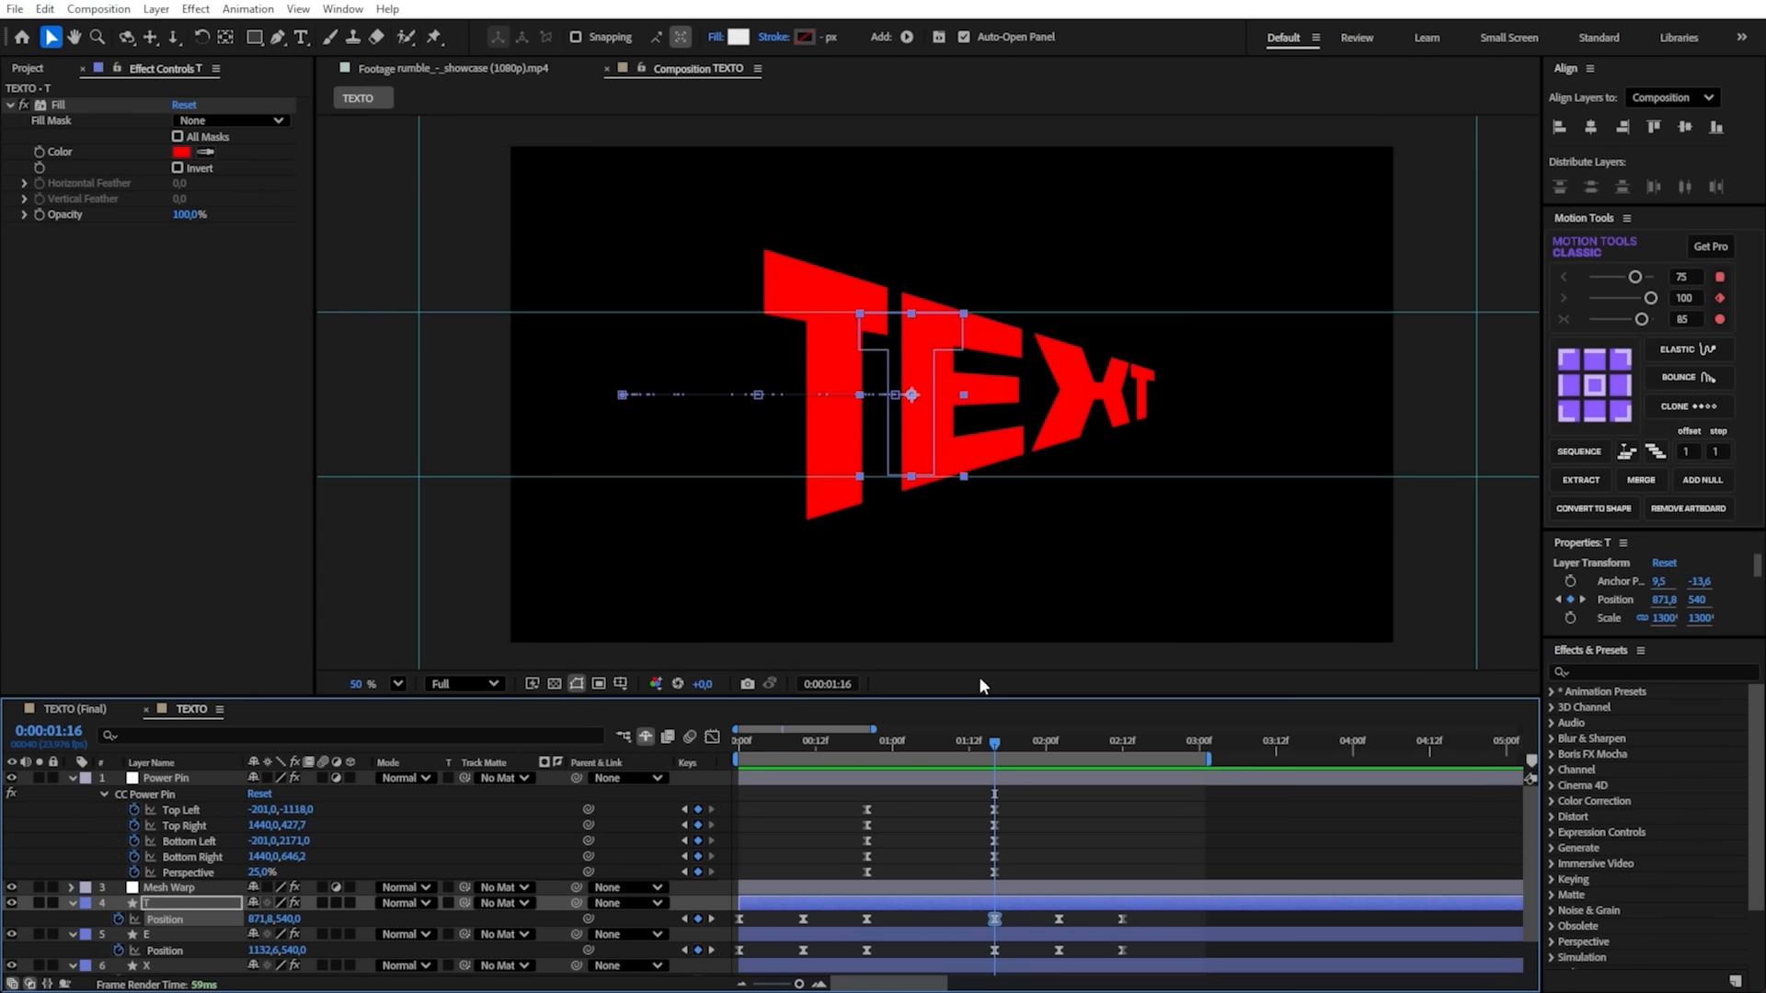
- Reshape the speed curves of all CC Power Pin keyframes into a steep peak between 0:00:00:20 and 0:00:01:16
drag(1030, 806, 828, 880)
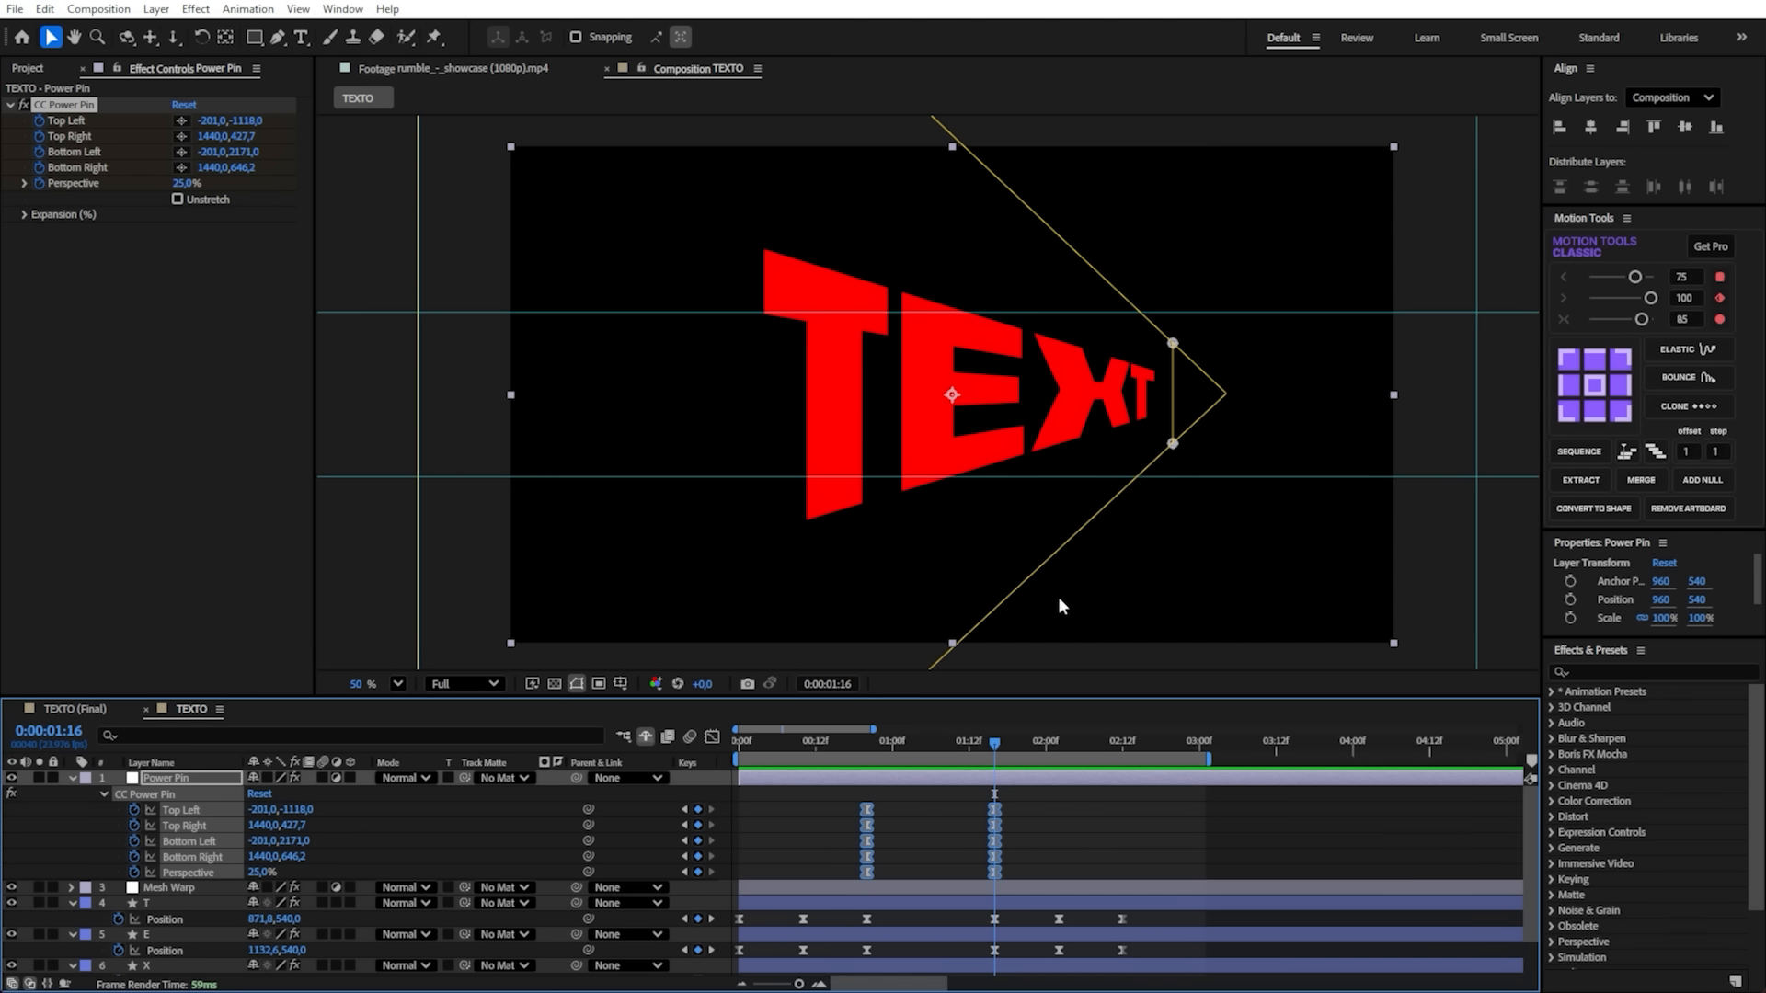
click(714, 737)
drag(865, 930, 916, 932)
- Preview the animation from the start and replay it from around 0:00:00:20 to check the Power Pin easing
key(space)
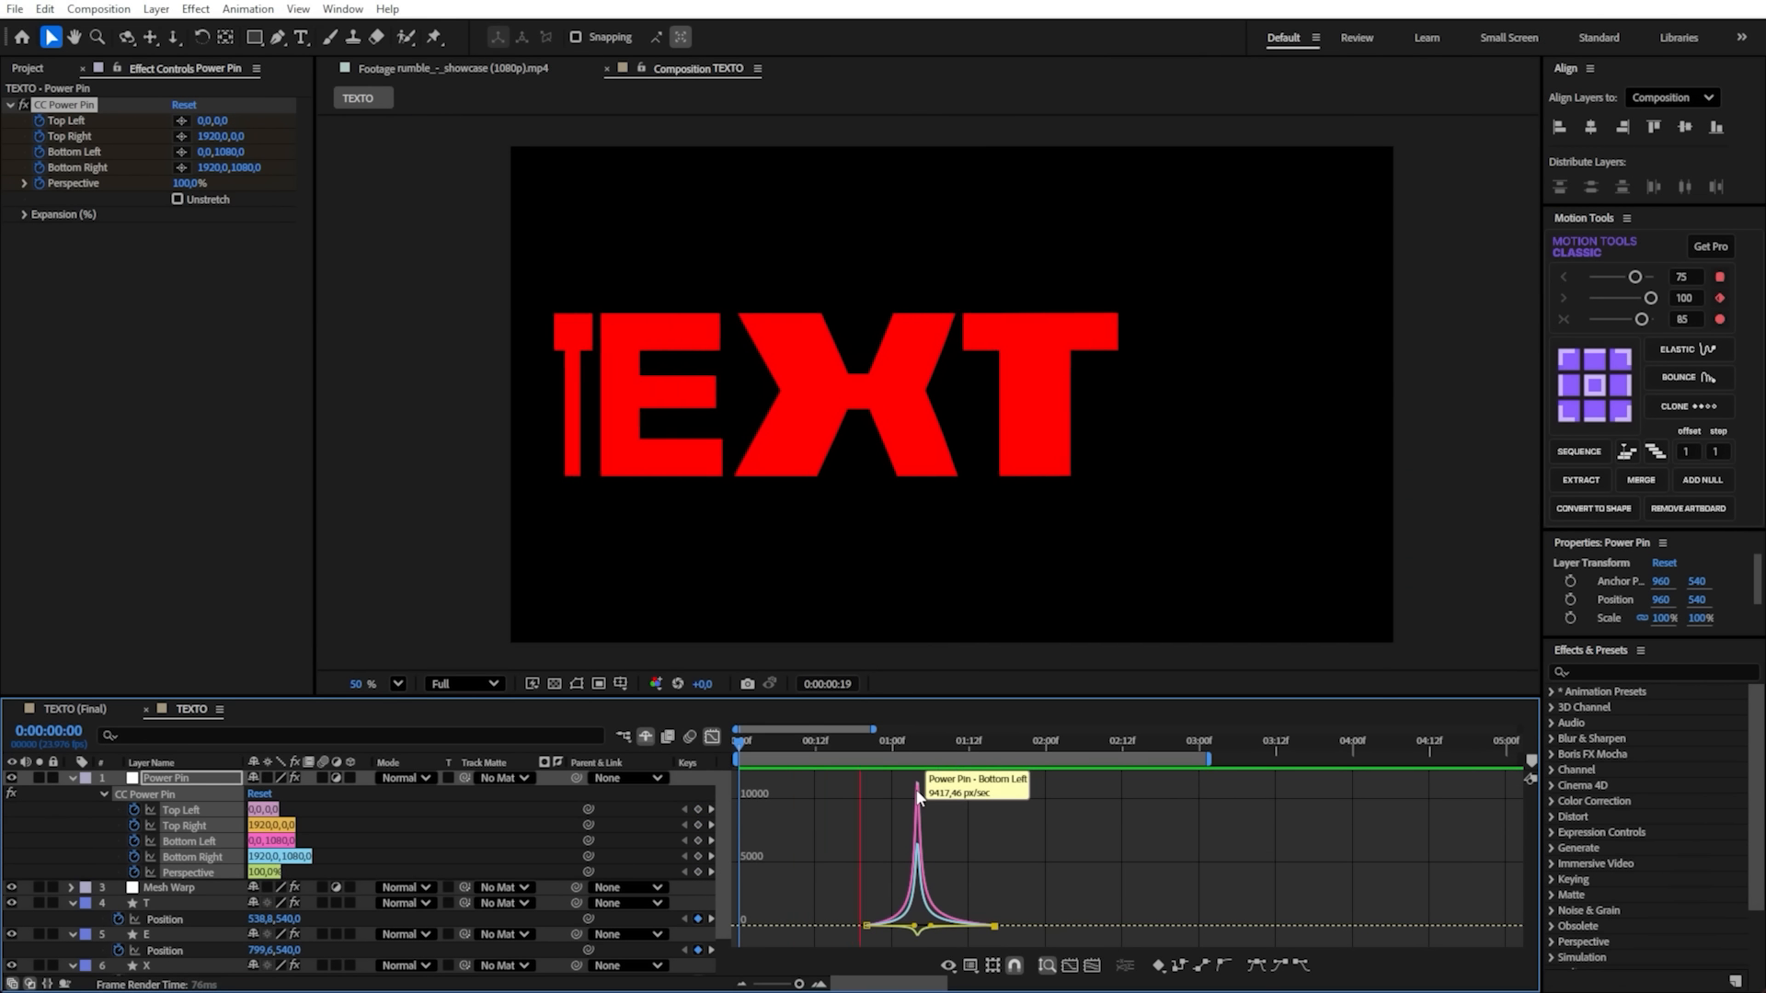
key(space)
click(887, 744)
key(space)
key(space)
click(867, 744)
key(space)
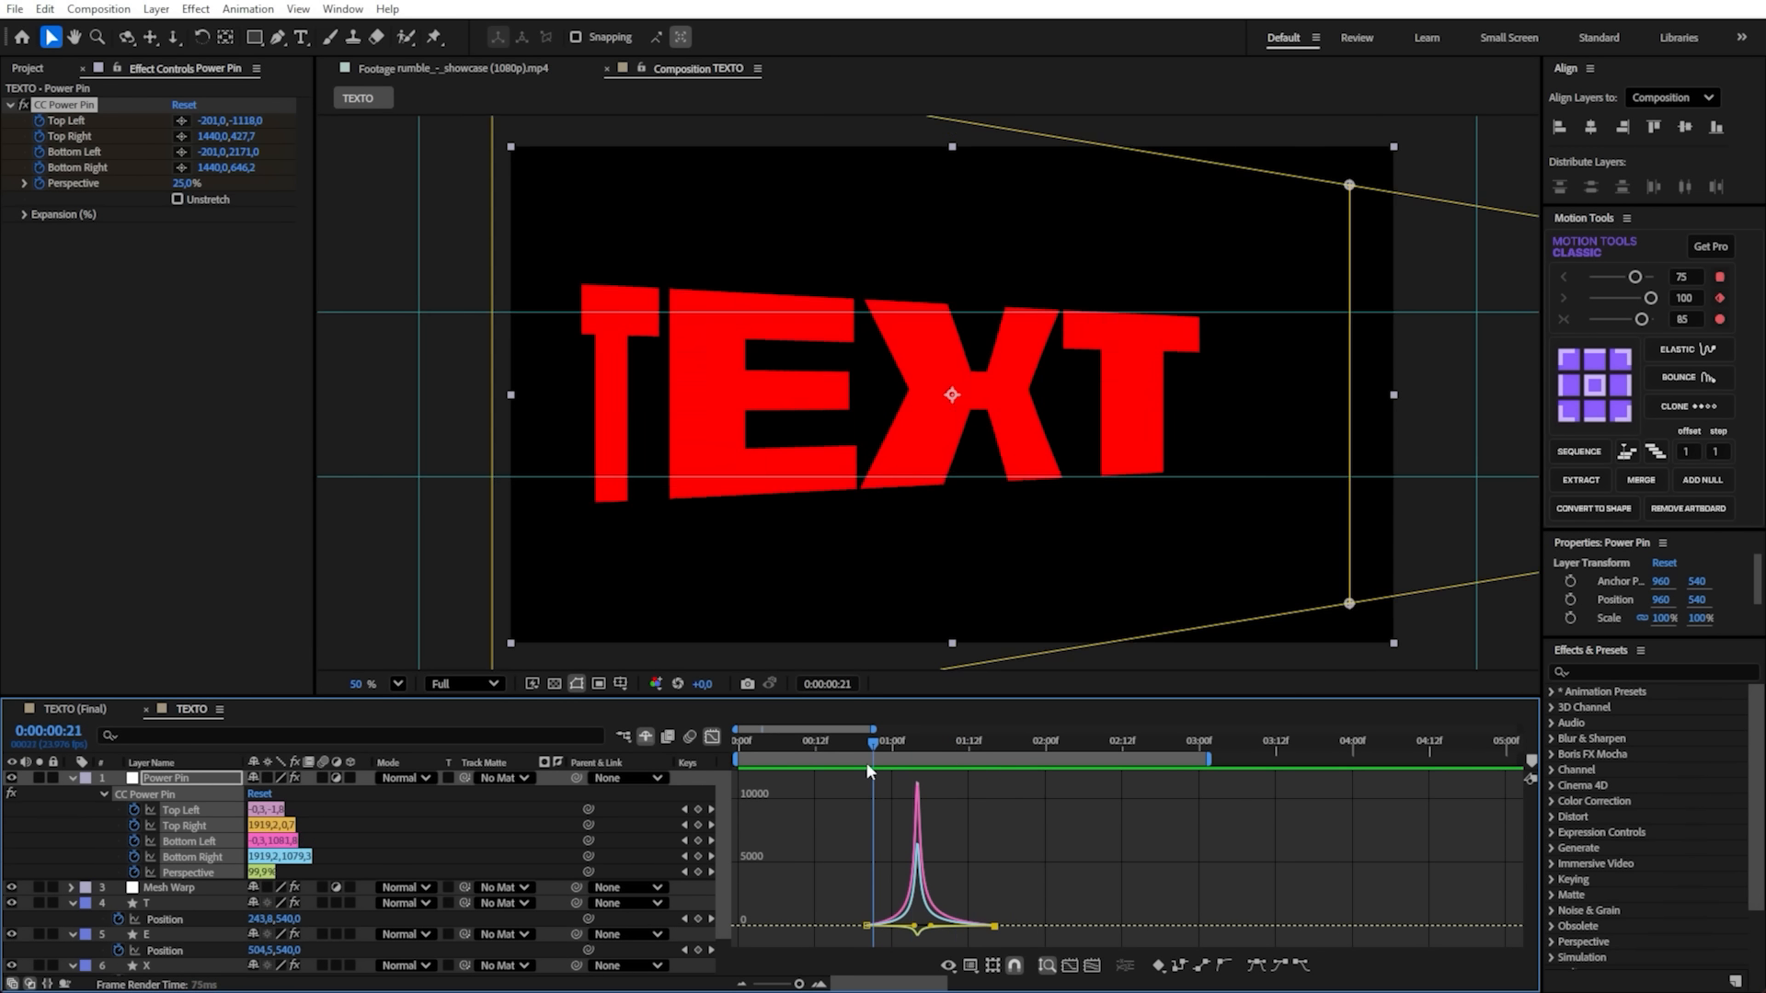
key(space)
- Copy the CC Power Pin keyframes at 0:00:00:20, paste them at 0:00:02:02 and save the project
drag(1006, 745, 1061, 759)
click(713, 736)
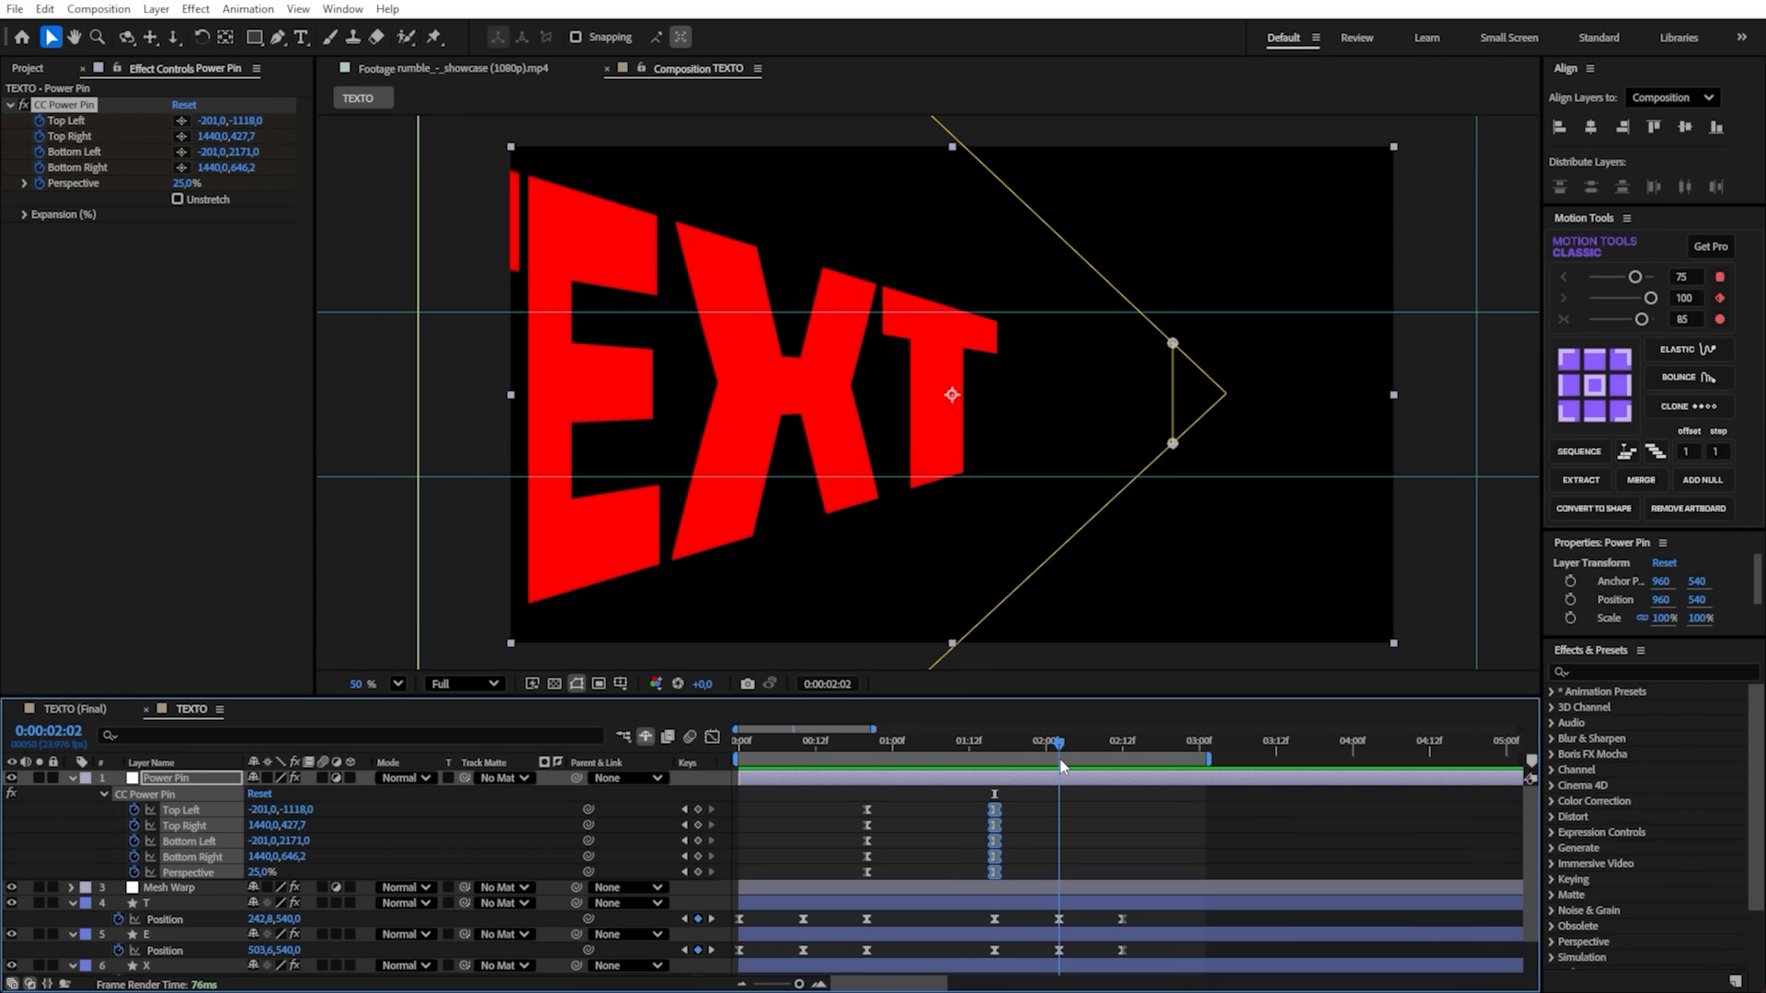
drag(876, 808, 852, 881)
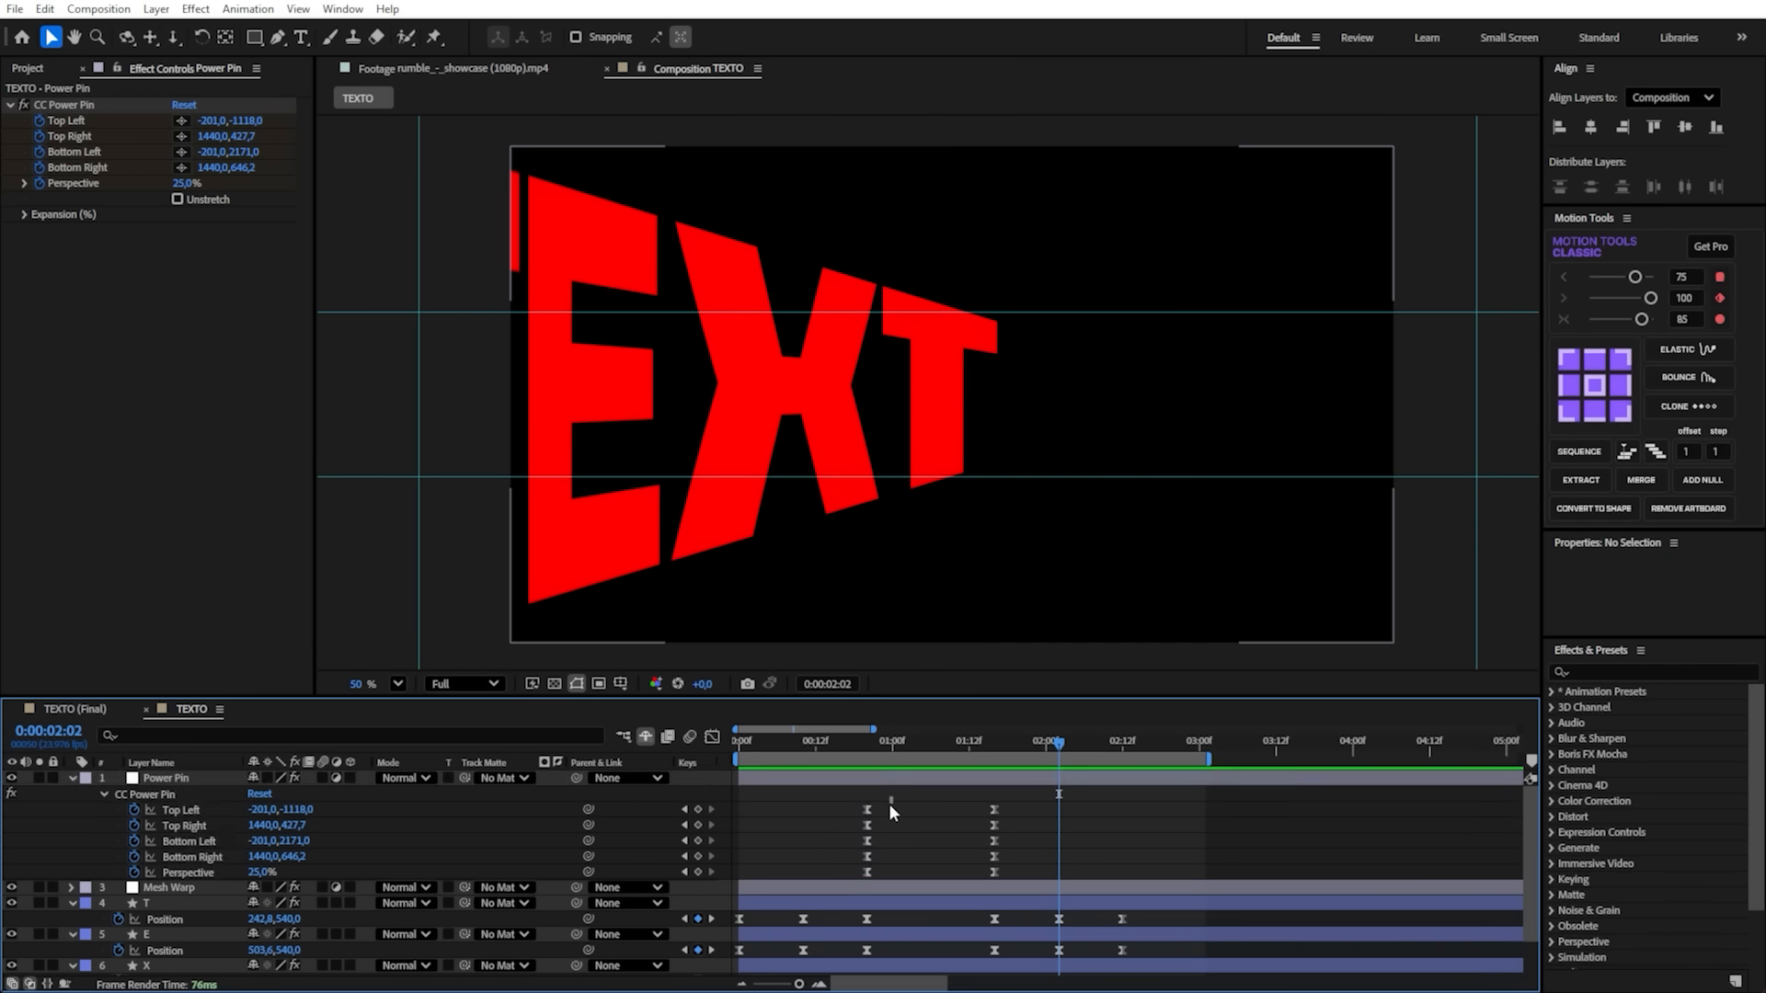
click(862, 752)
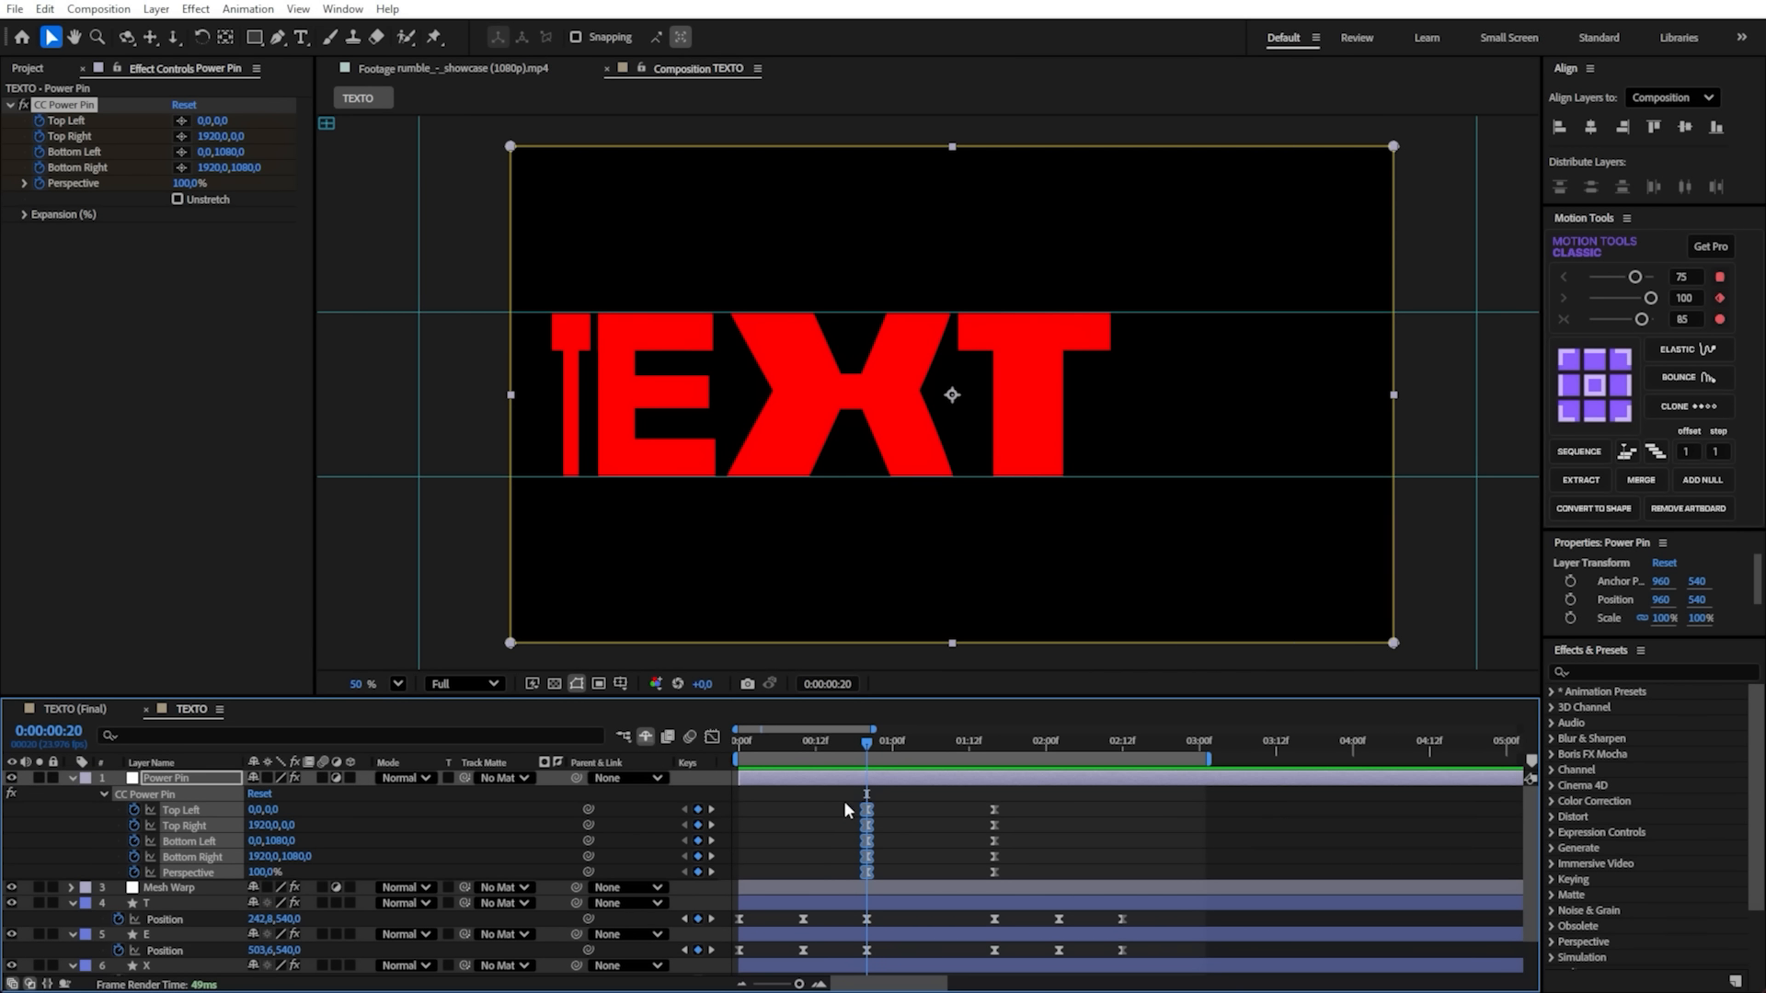
drag(911, 799, 846, 865)
drag(872, 754, 1065, 780)
key(ctrl+v)
key(ctrl+s)
- Examine the speed curves around the pasted CC Power Pin keyframes in the graph editor
click(712, 737)
drag(1089, 848, 1157, 890)
click(712, 737)
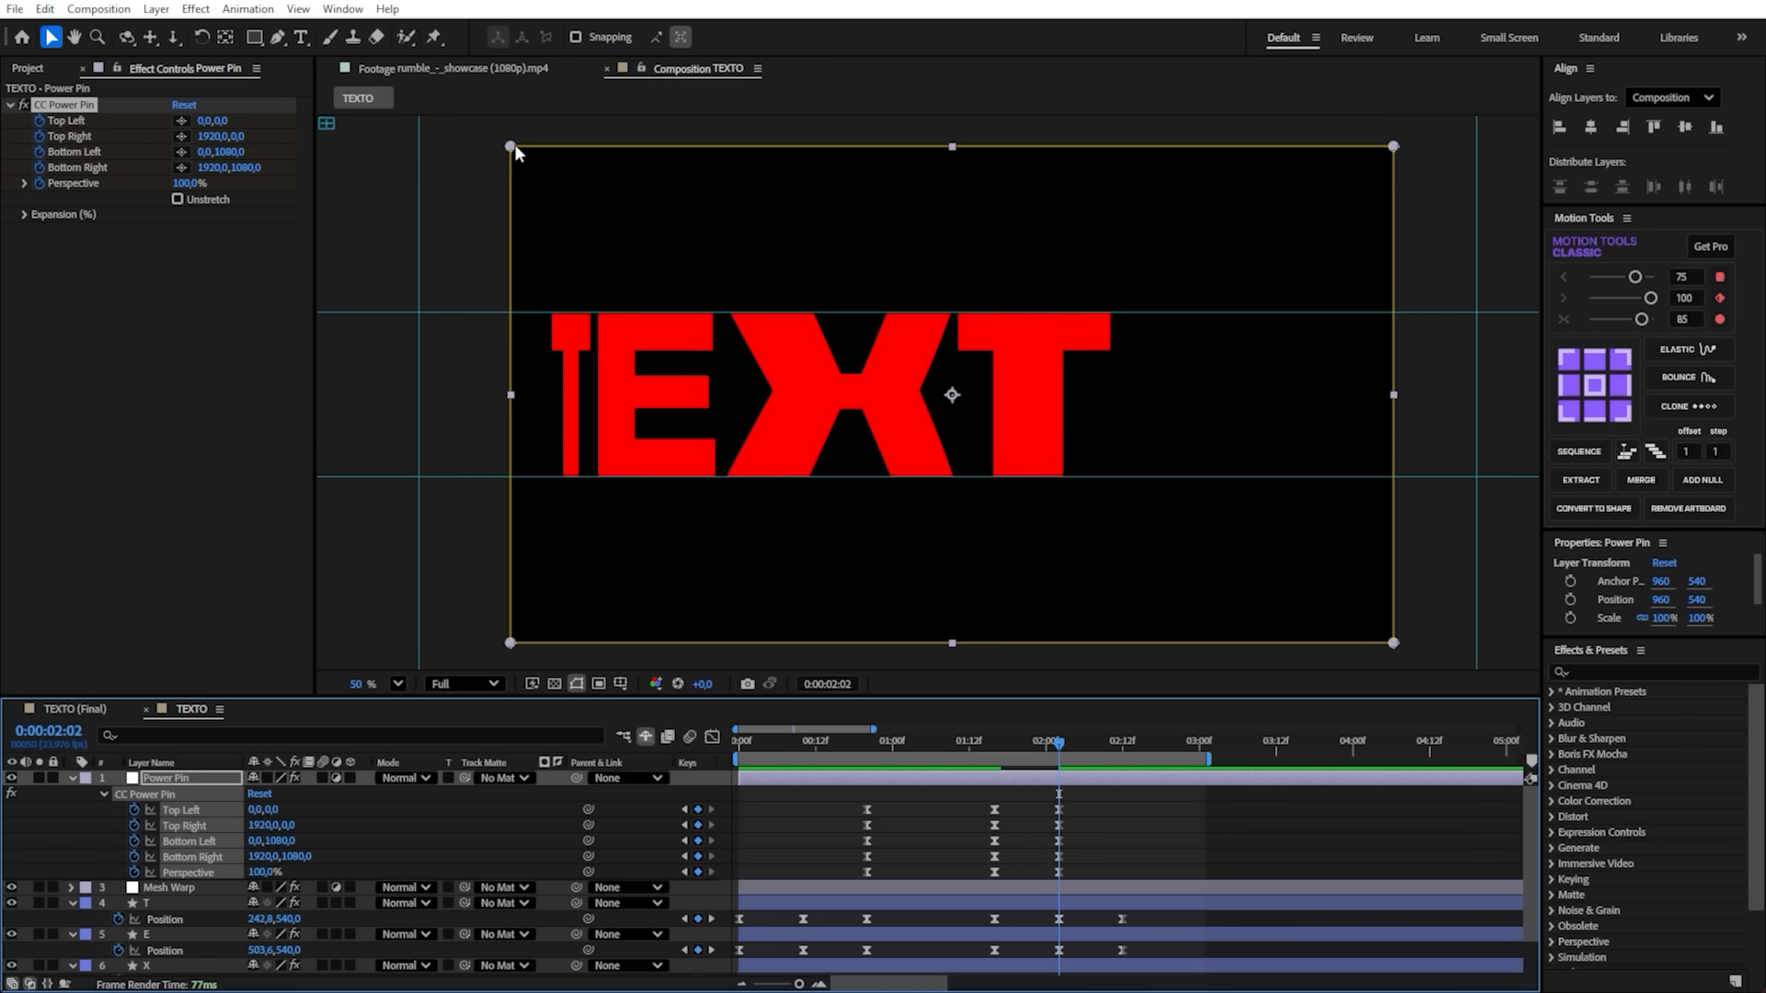
- At 0:00:02:02, move the CC Power Pin Top Left to 0, 360 and Bottom Left to 0, 718 on the guides, and show the grid
drag(512, 149, 512, 313)
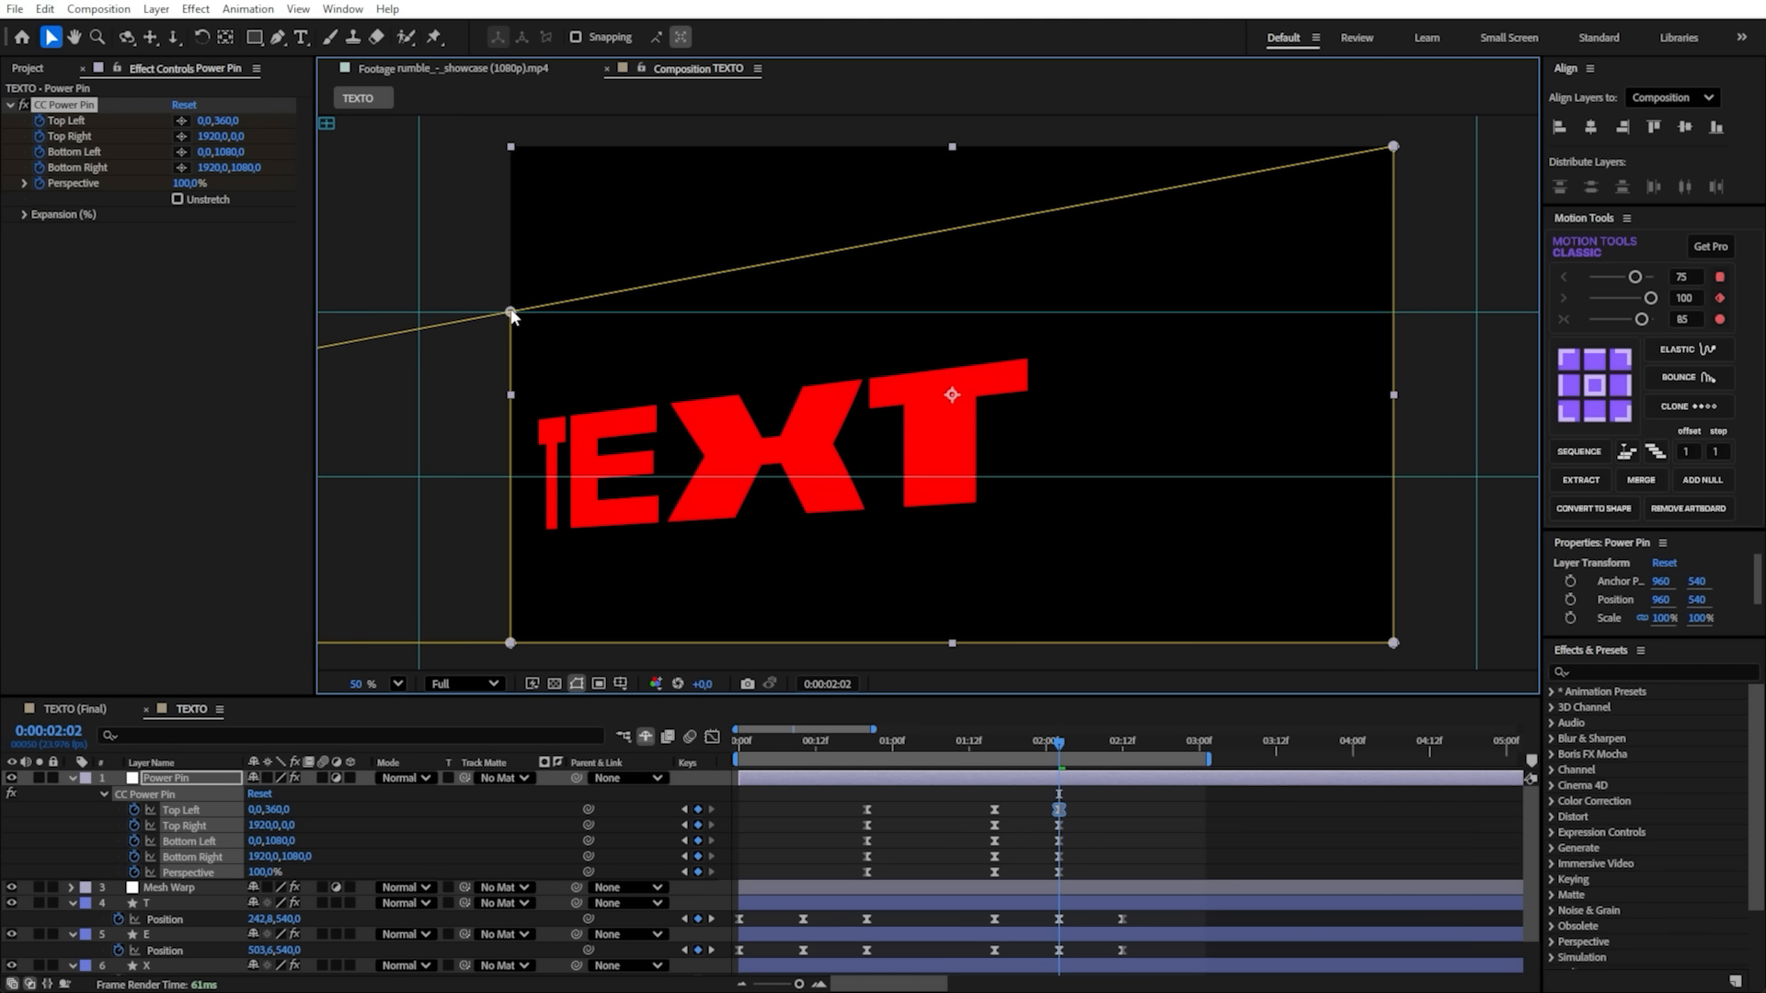
drag(509, 637, 511, 476)
key(alt+apostrophe)
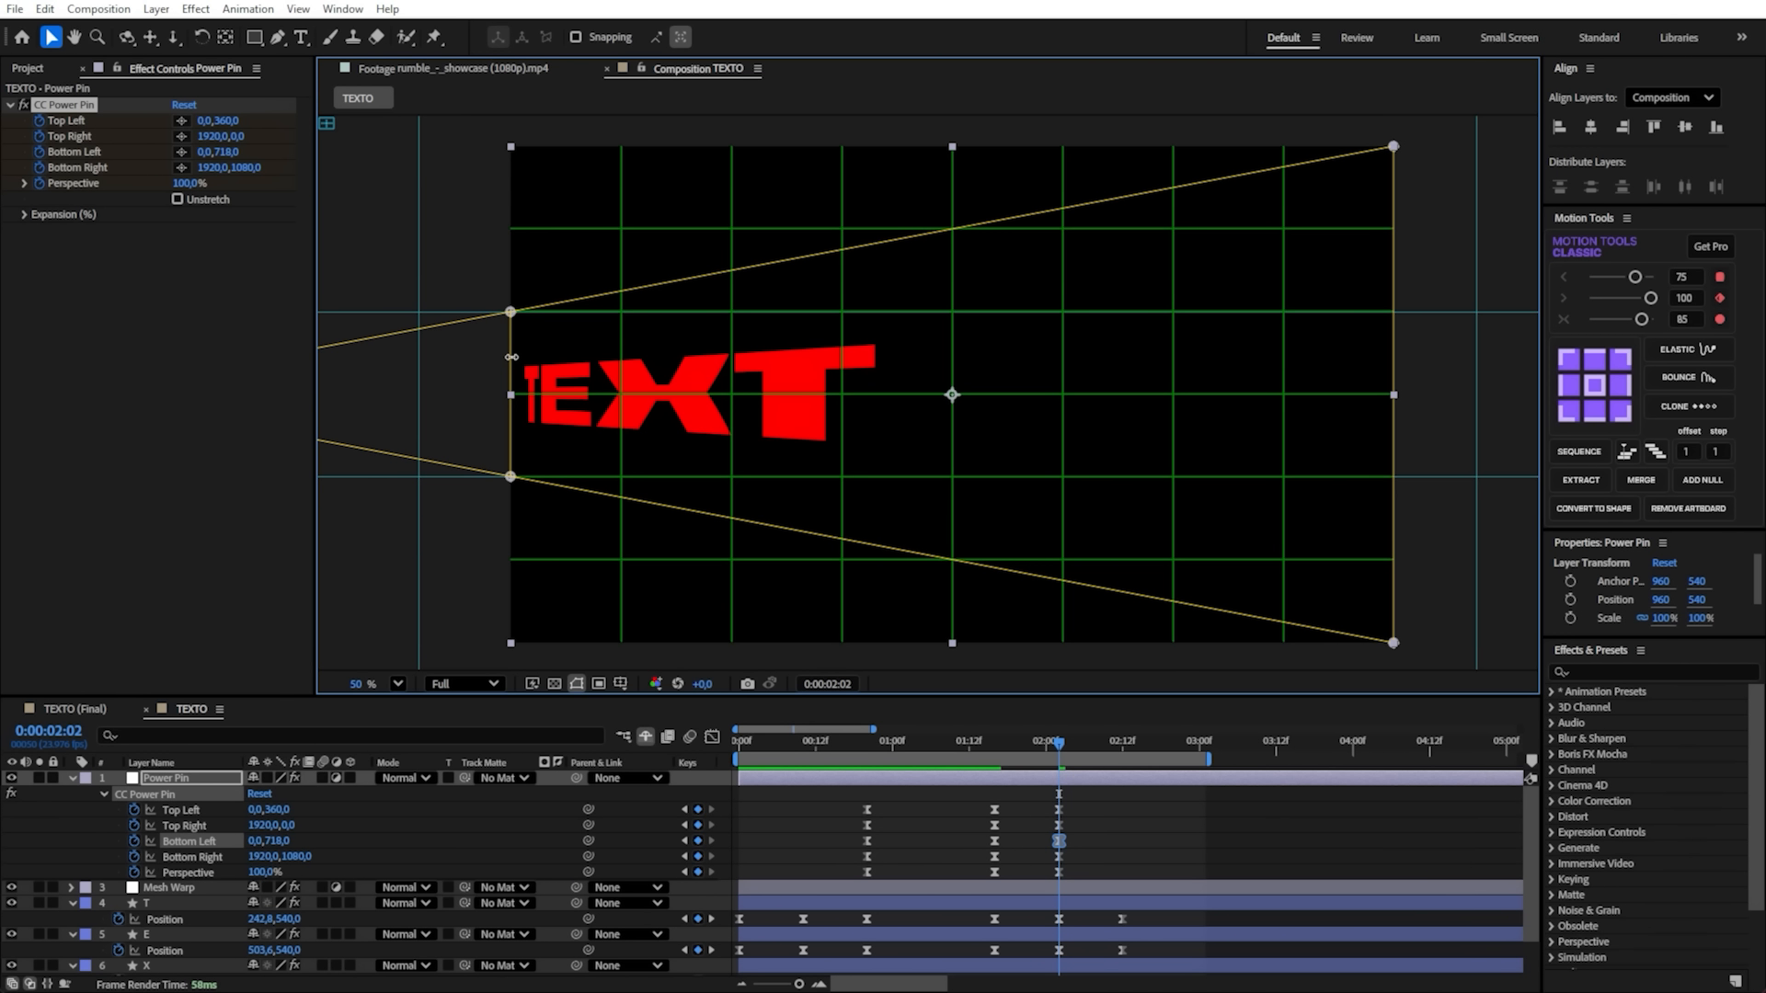
- Move the CC Power Pin's left edge inward along the perspective lines to the 480 grid line, Top Left 480, 270 and Bottom Left 480, 808.5
click(621, 684)
click(619, 678)
drag(514, 353, 730, 375)
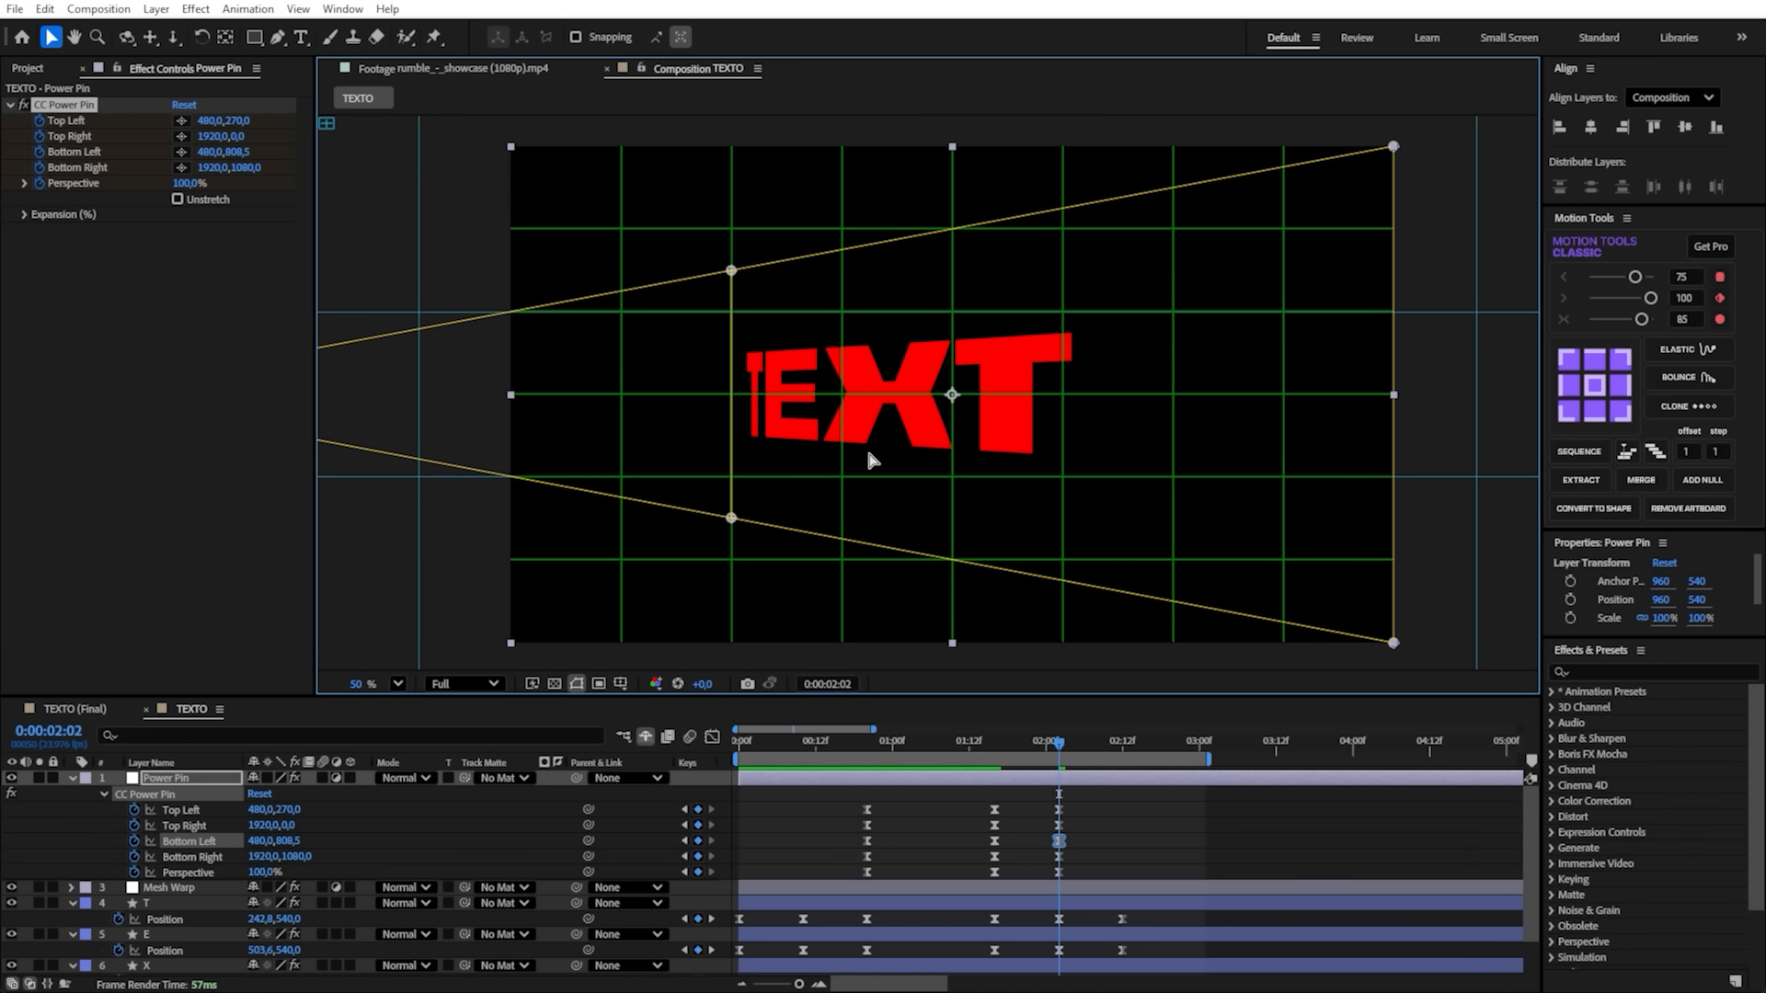
scroll(1216, 374, down, 5)
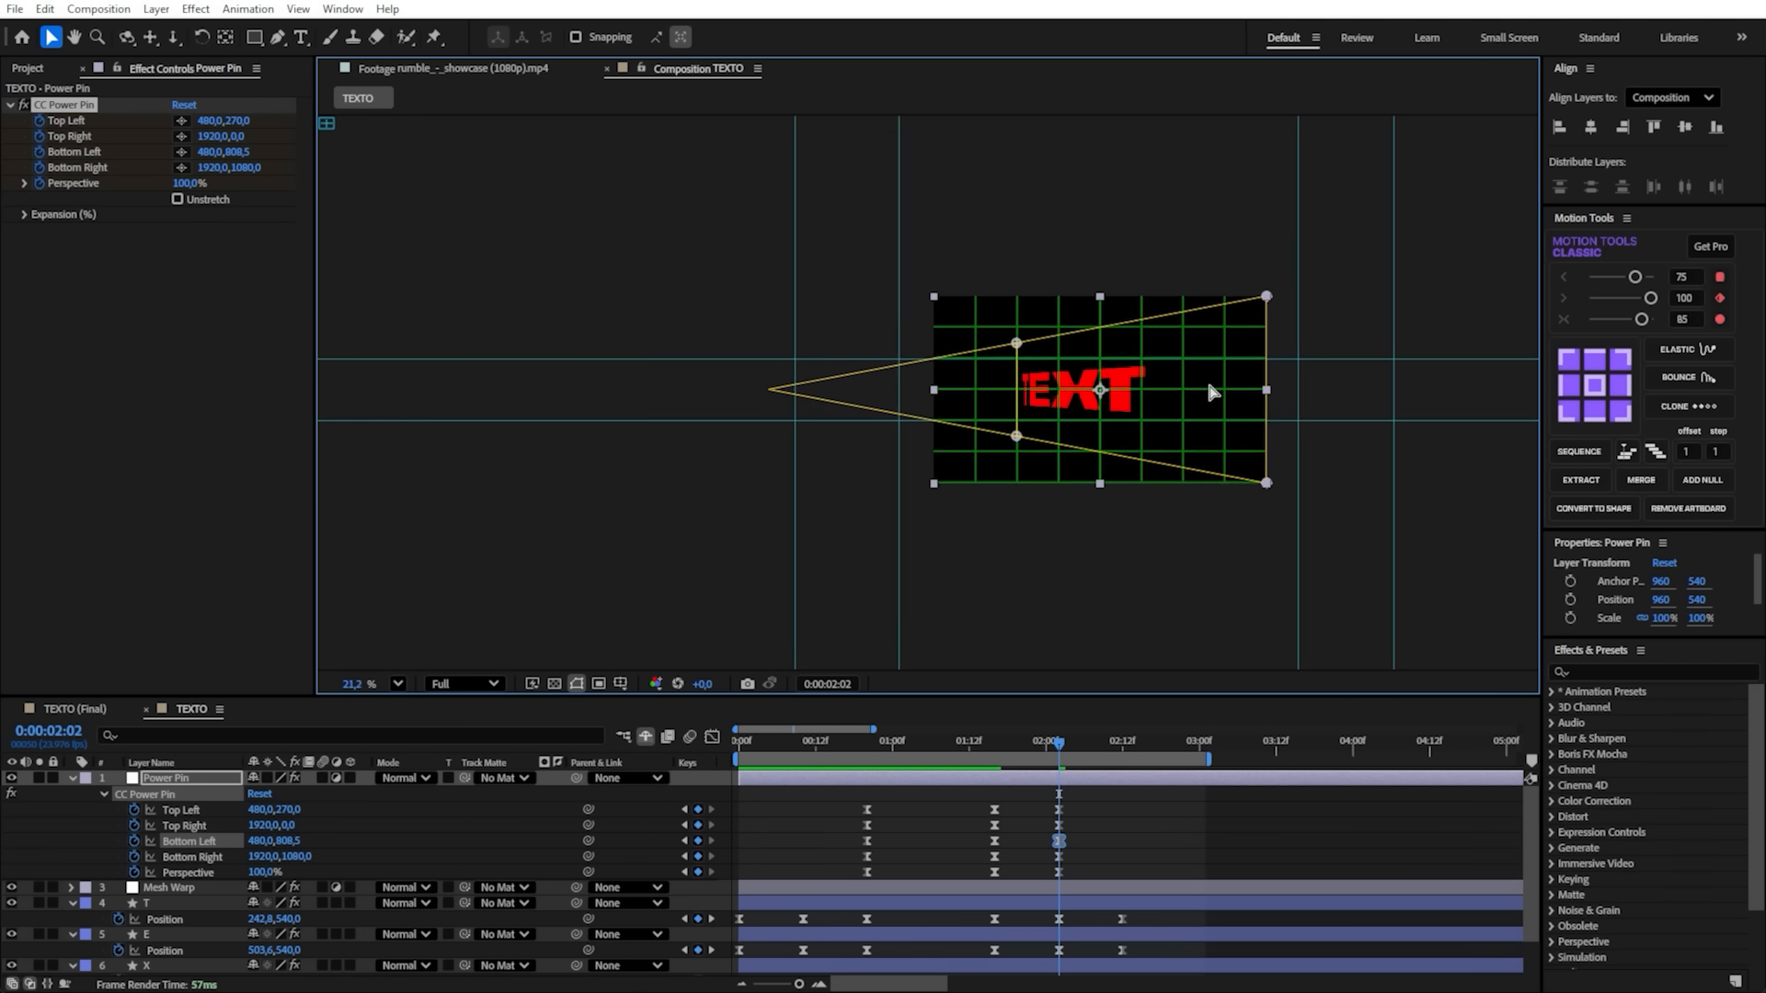
scroll(1211, 393, up, 2)
drag(1210, 392, 1070, 383)
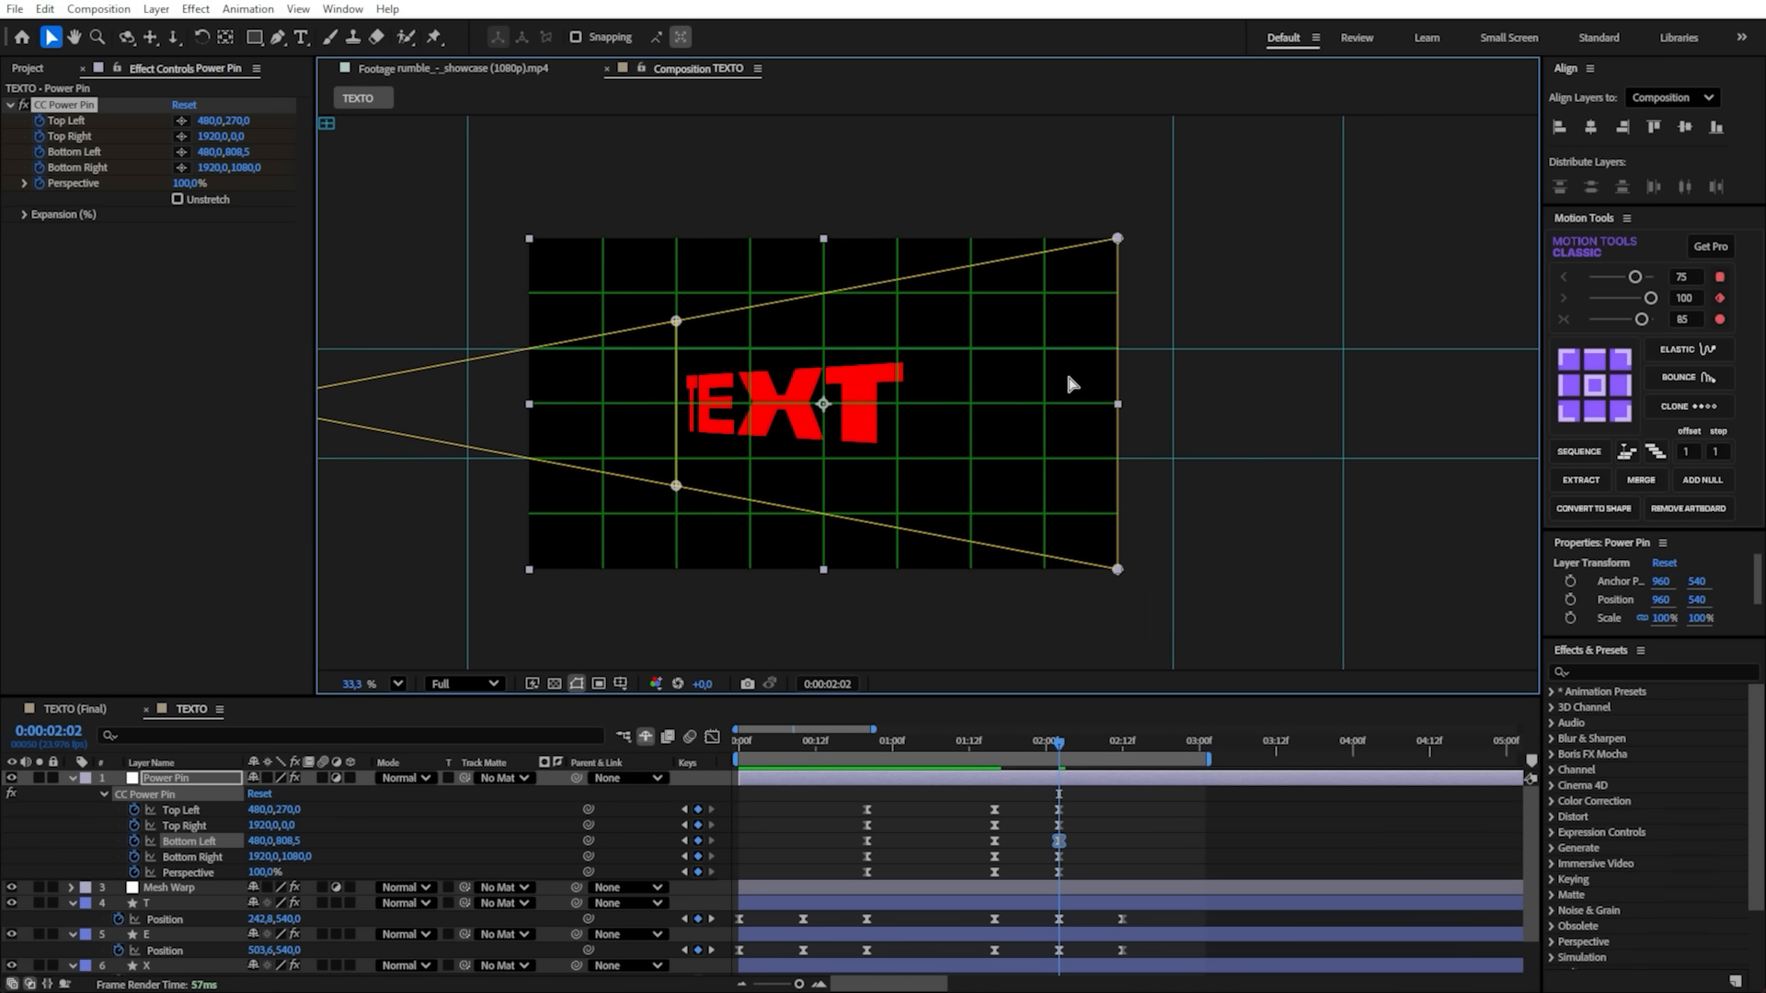
- At 0:00:02:02, move the CC Power Pin's right edge outward to the guides, Top Right 2100, -1118 and Bottom Right 2100, 2171
scroll(1069, 384, up, 1)
scroll(1069, 384, down, 3)
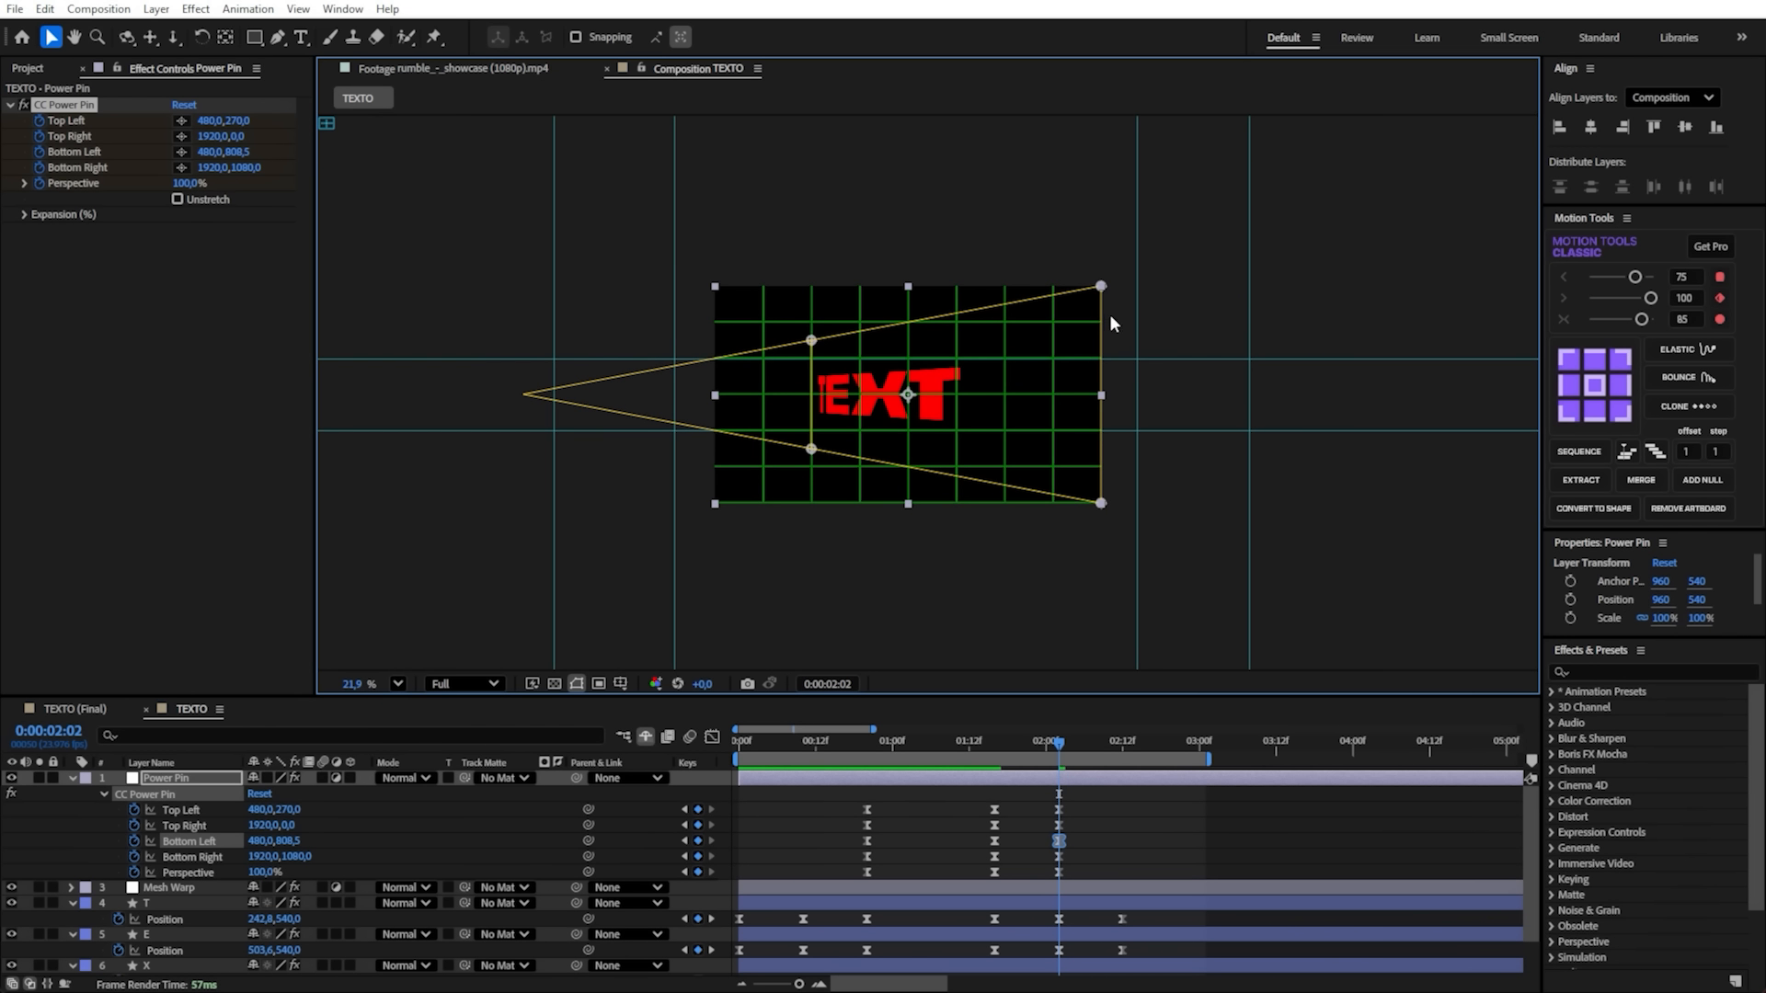
drag(1097, 374, 1137, 363)
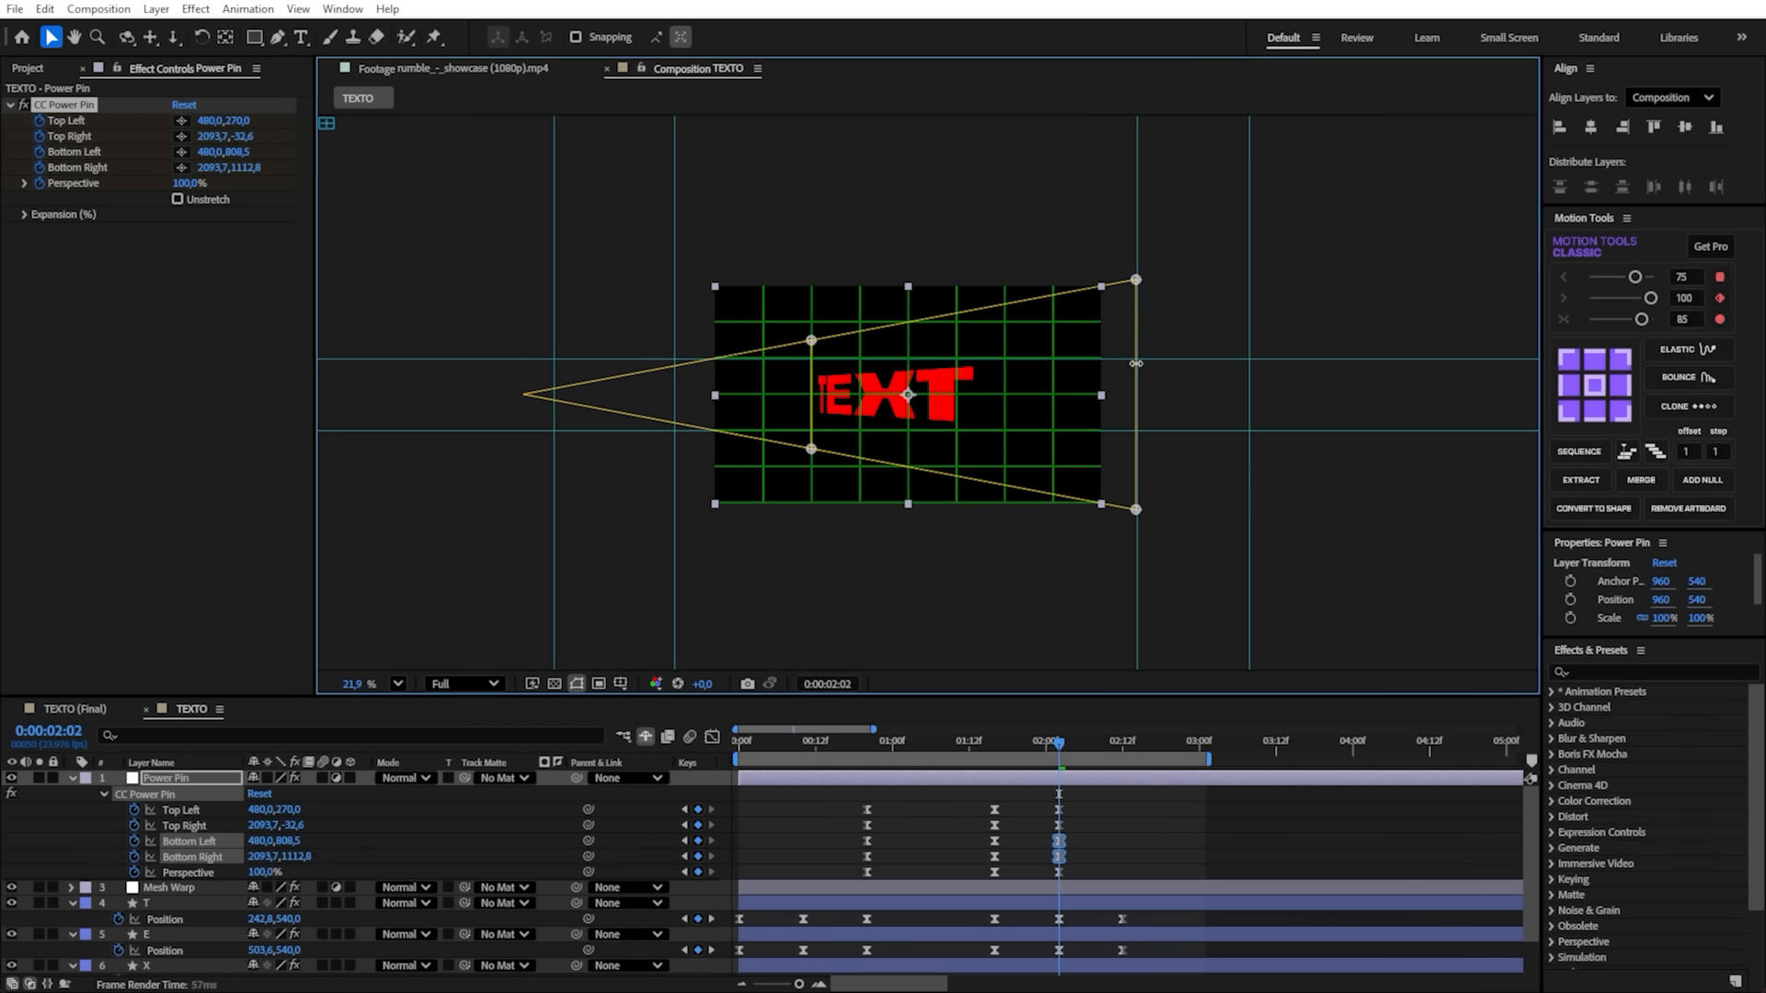
scroll(1188, 449, down, 3)
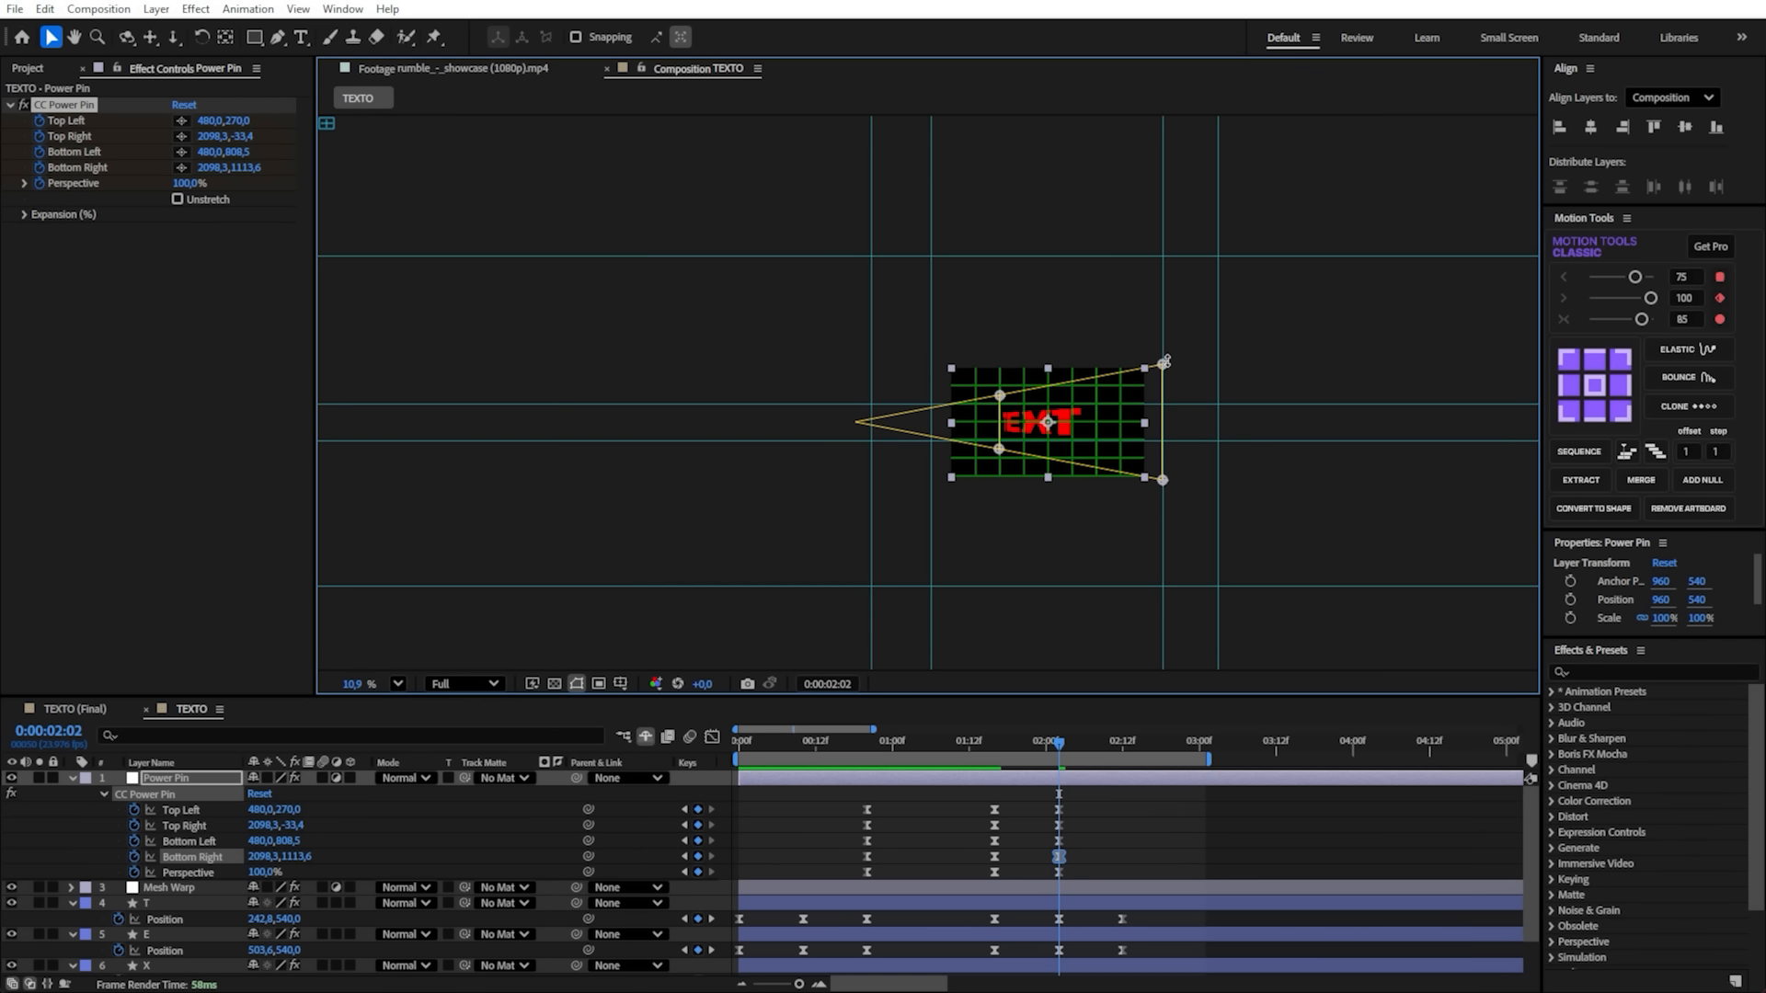
drag(1164, 367, 1164, 256)
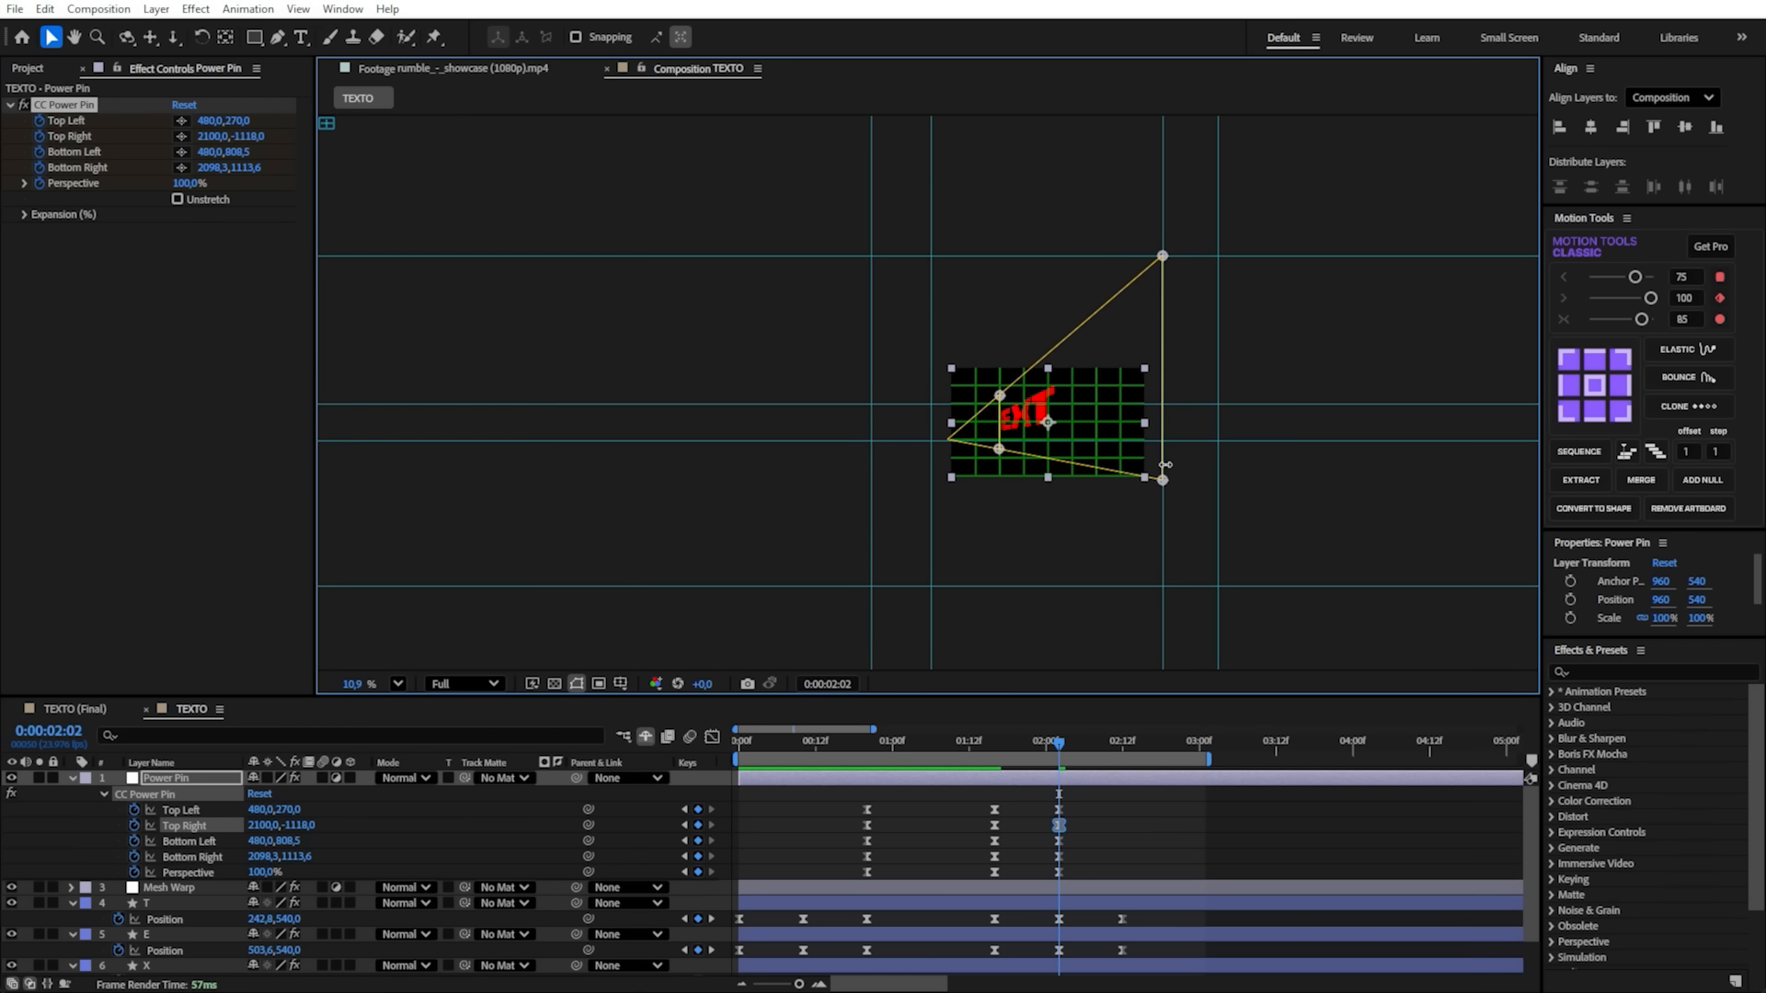
drag(1163, 480, 1163, 584)
scroll(976, 395, up, 5)
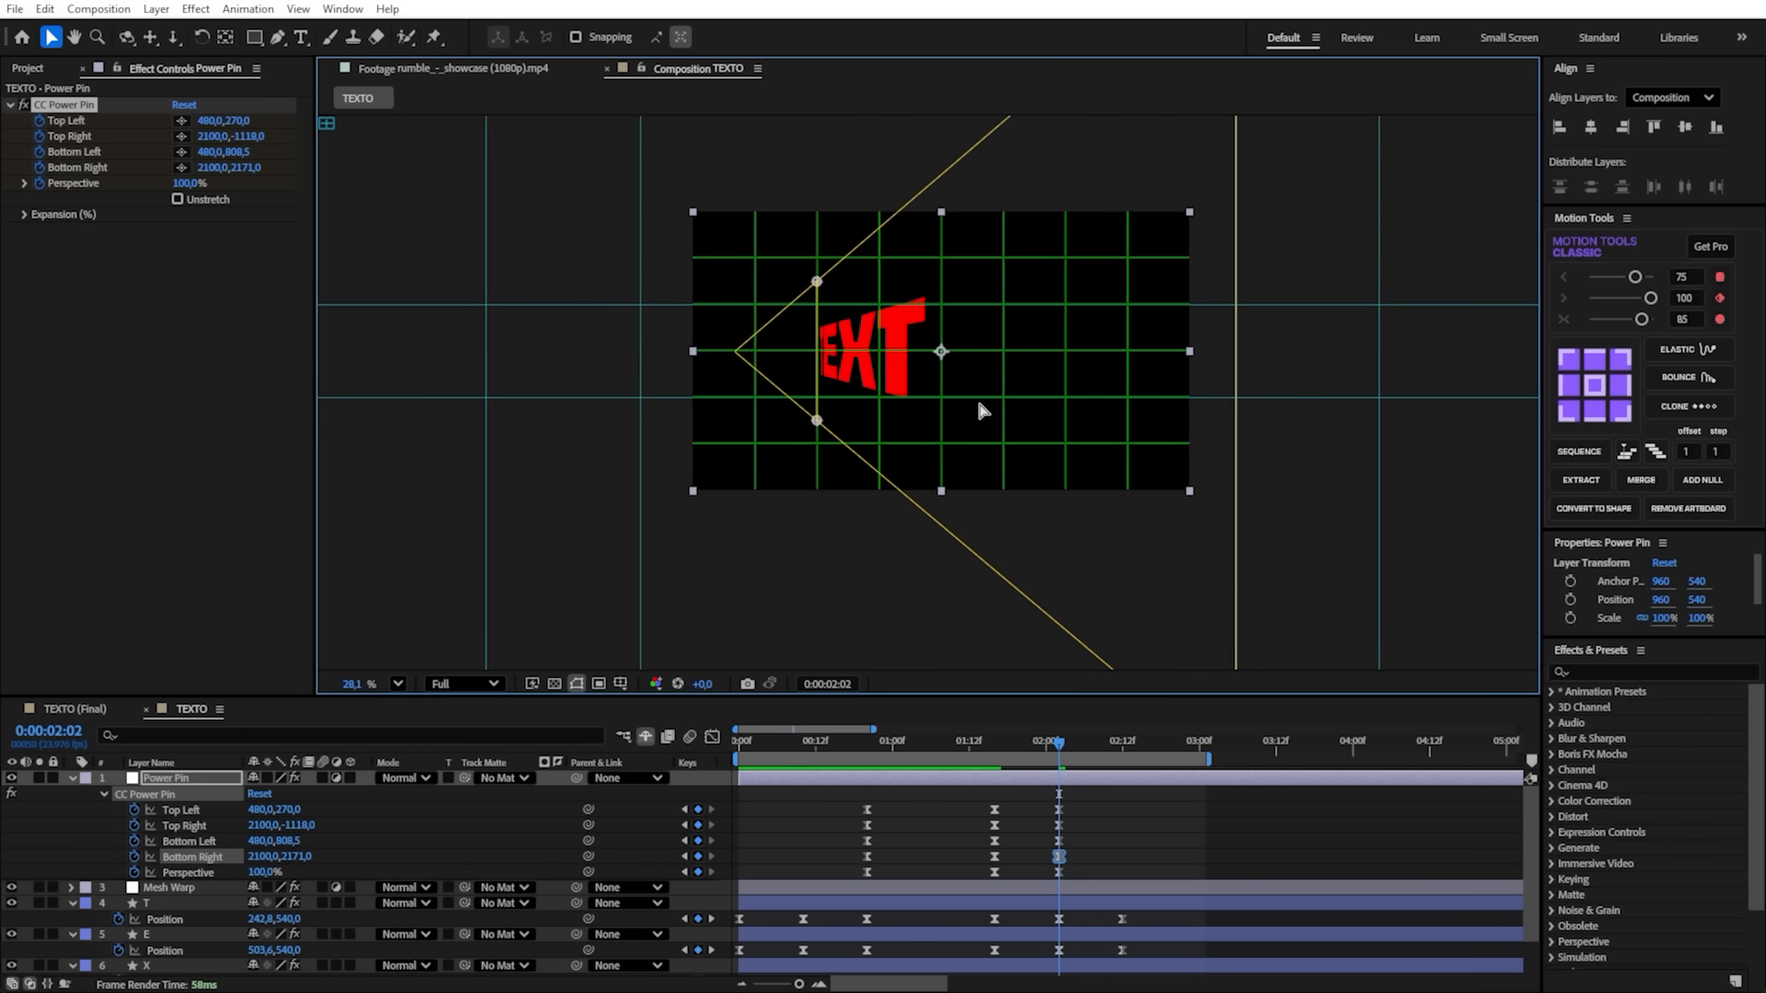
- Set the CC Power Pin's Perspective to 25% at 0:00:02:02 and save the project
scroll(978, 409, up, 2)
drag(828, 422, 1018, 451)
key(ctrl+s)
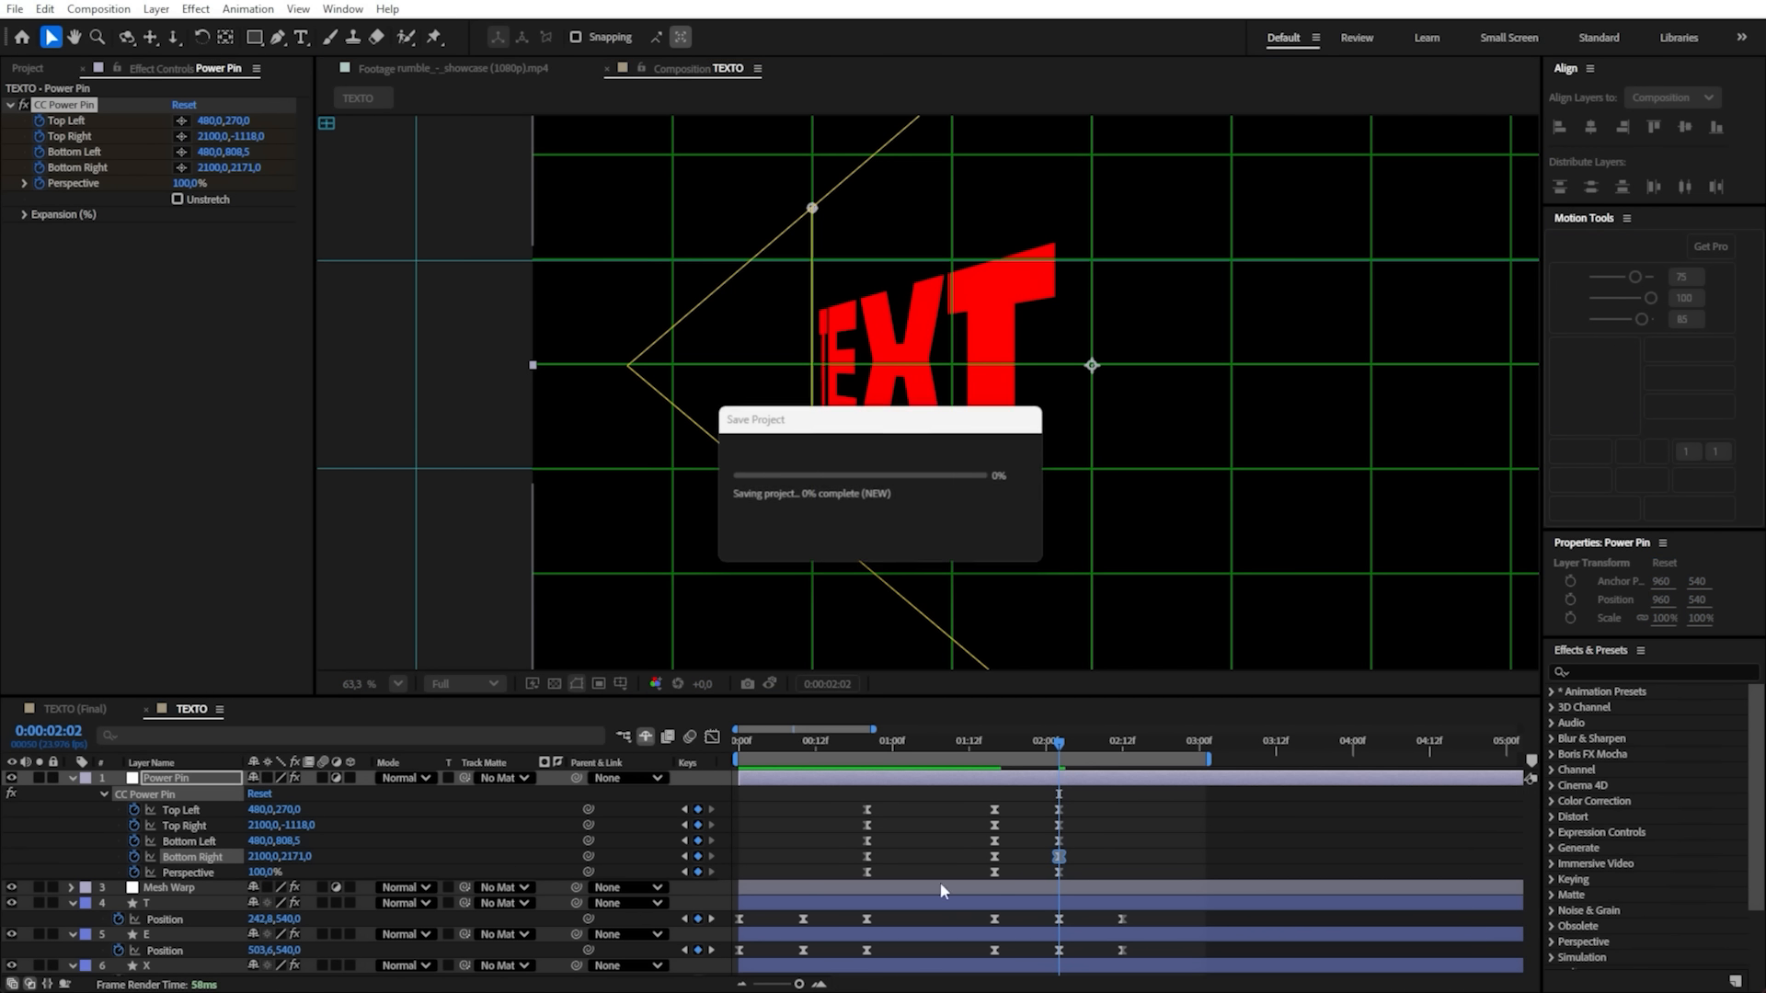
drag(265, 872, 239, 872)
key(ctrl+s)
drag(1130, 309, 940, 316)
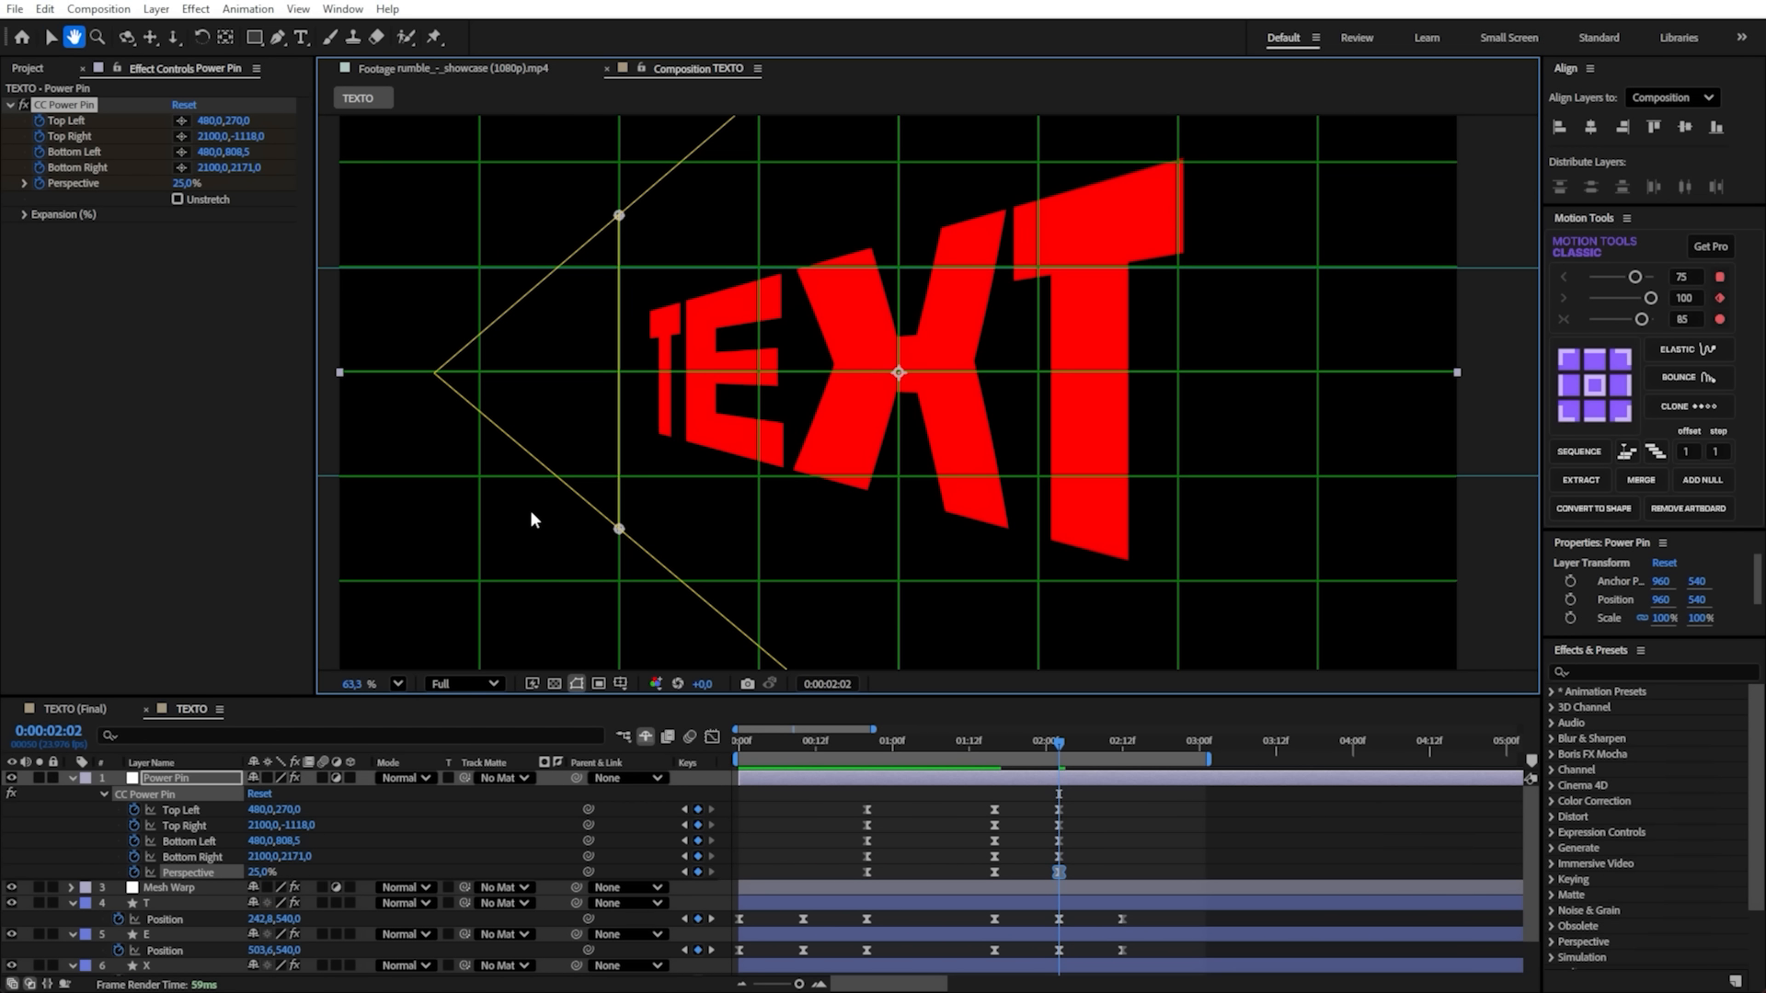
- Fit the composition in the viewer and hide the grid
click(400, 683)
click(416, 330)
key(apostrophe)
key(alt+apostrophe)
key(alt+apostrophe)
key(apostrophe)
key(apostrophe)
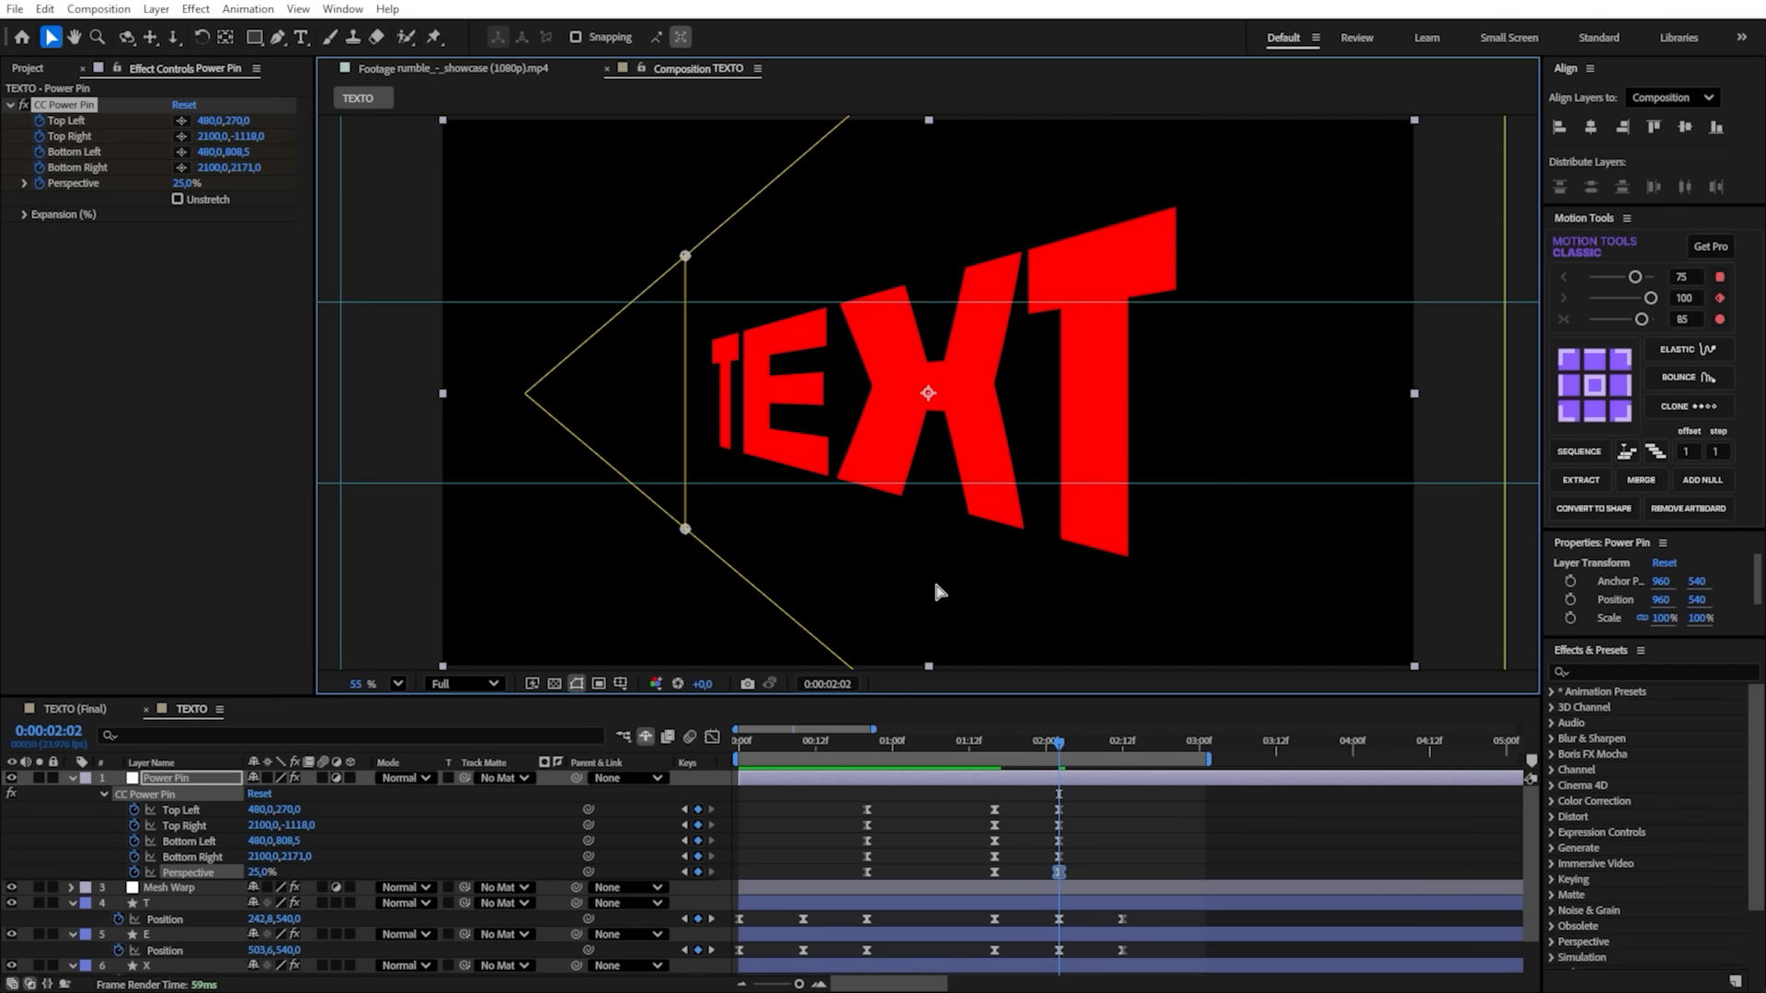
- Reshape the CC Power Pin speed curves between 0:00:01:16 and 0:00:02:02 into a sharp central peak in the graph editor
drag(1104, 798, 1036, 870)
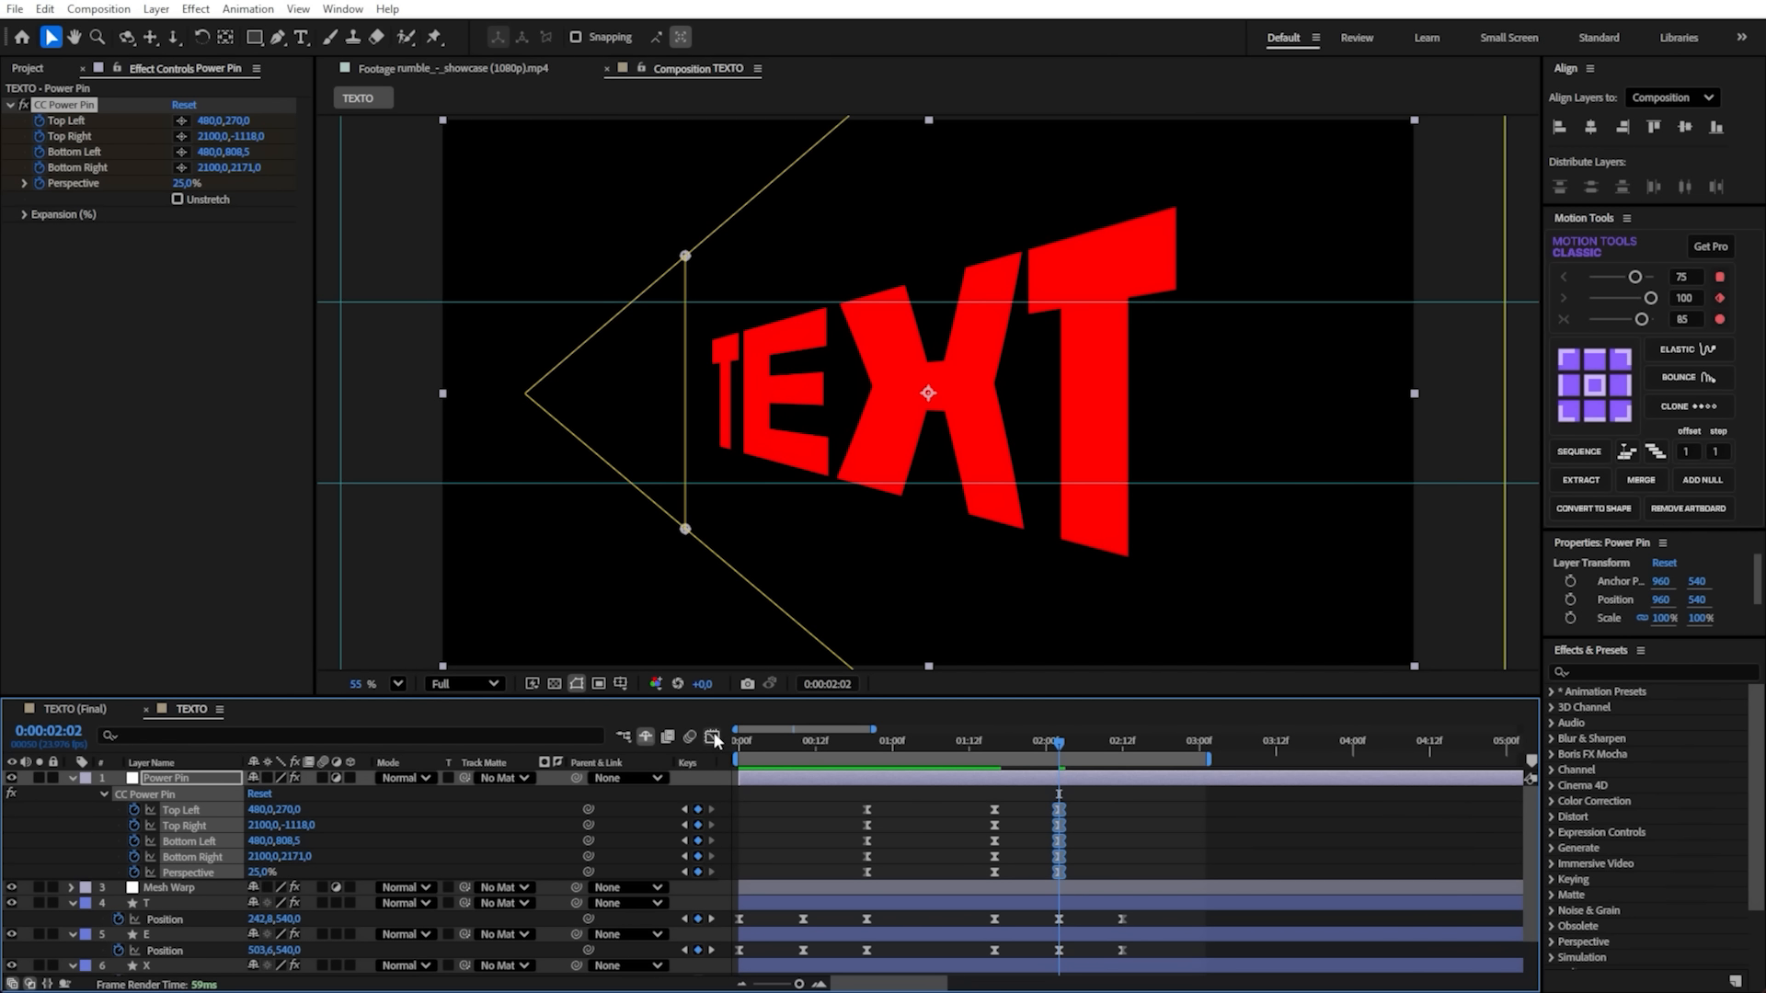
click(714, 738)
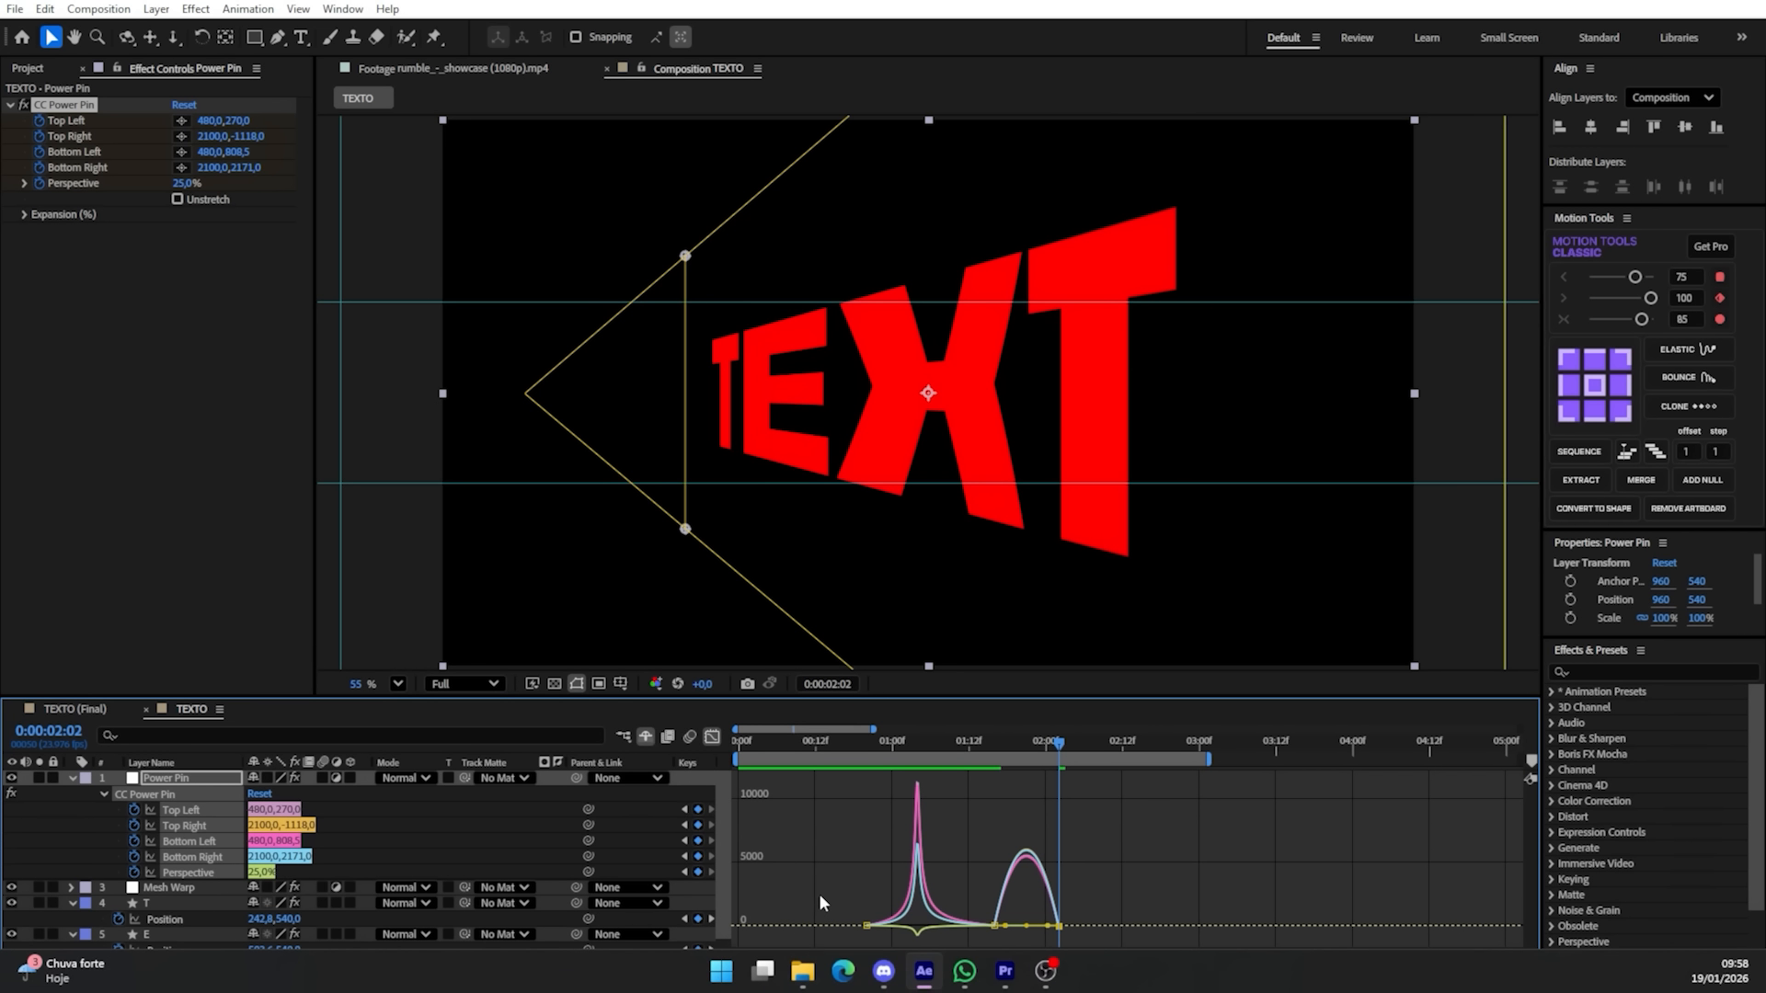
click(819, 985)
drag(908, 842, 971, 952)
drag(1146, 839, 920, 937)
key(space)
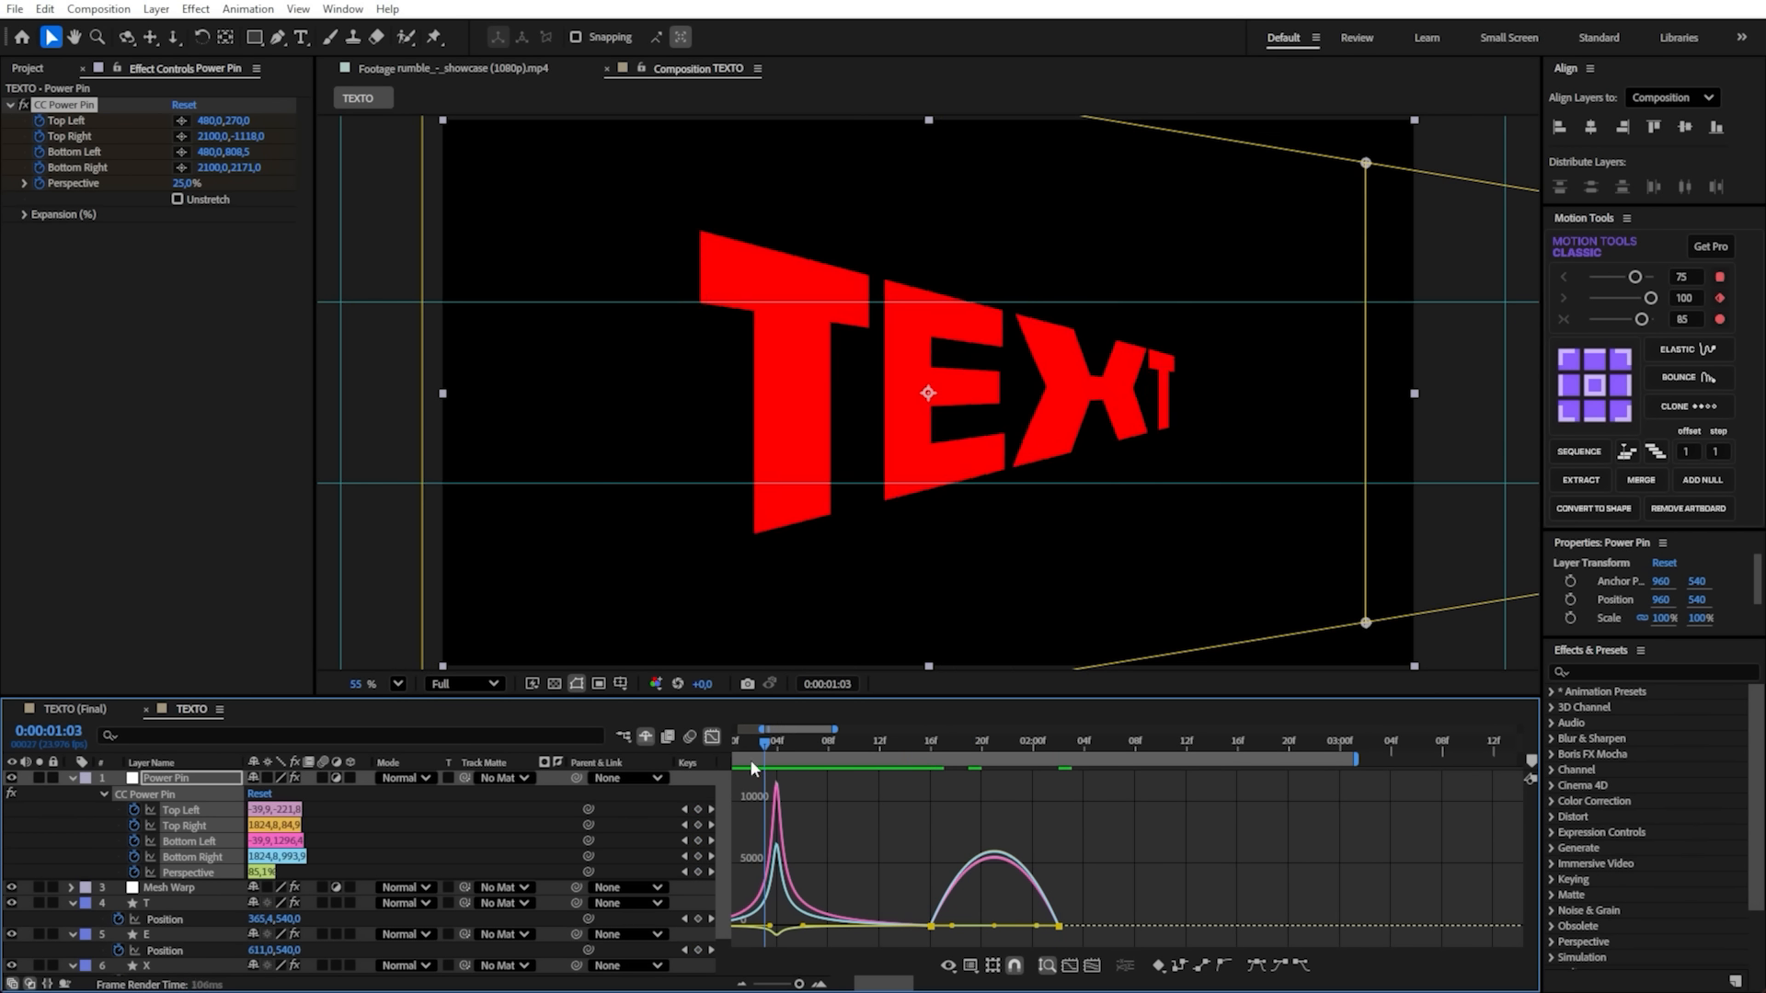
drag(902, 798, 927, 810)
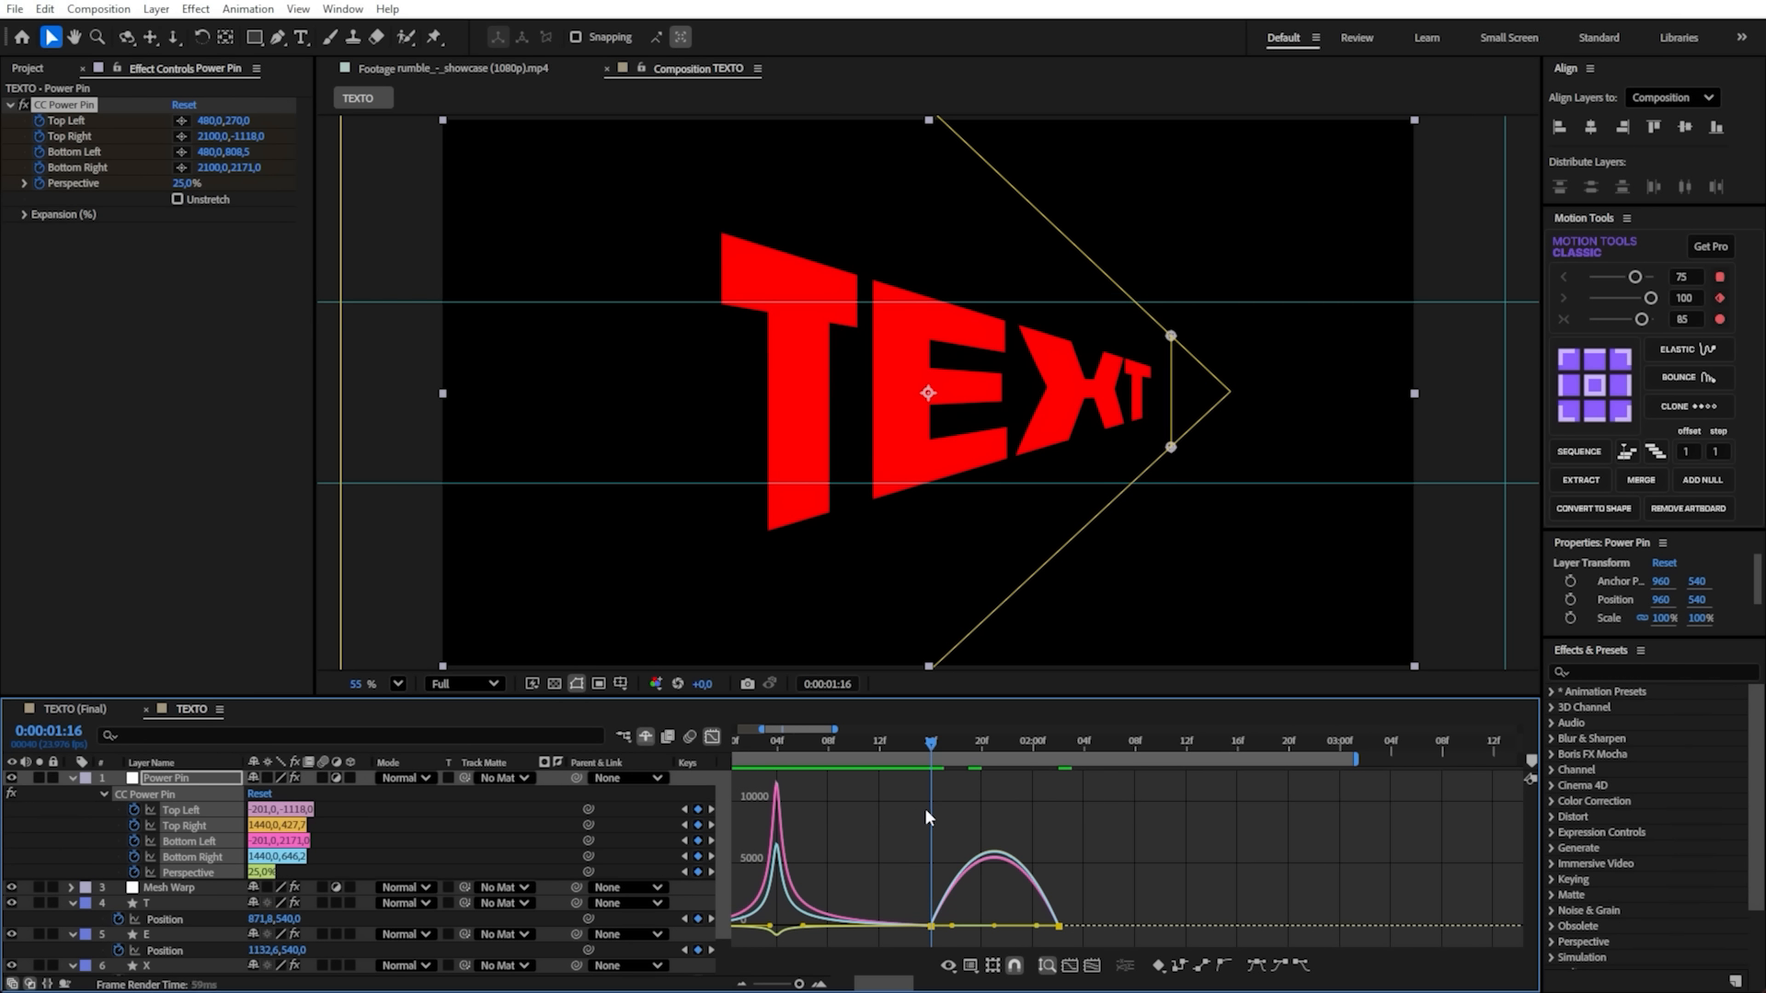
click(952, 925)
drag(952, 927, 981, 937)
drag(1078, 896, 978, 919)
- Scrub and play the composition to review the eased perspective swing between its two sides
scroll(982, 469, down, 3)
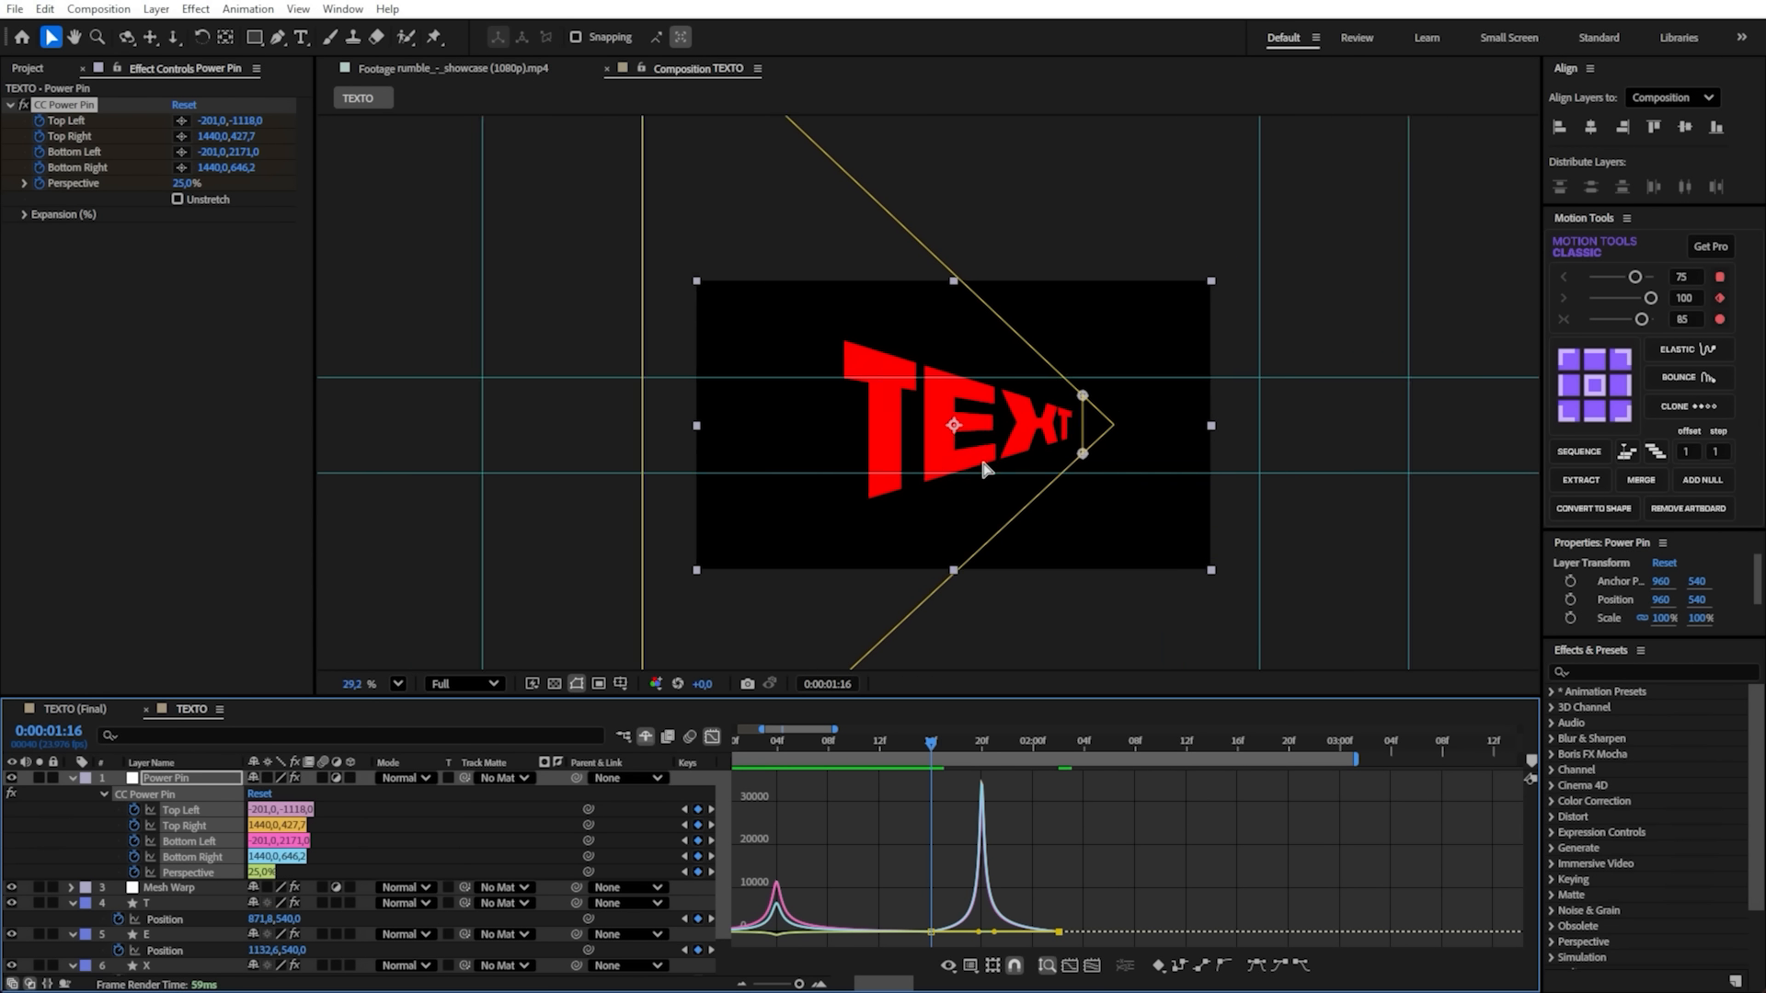
scroll(983, 462, down, 2)
drag(932, 743, 830, 769)
key(space)
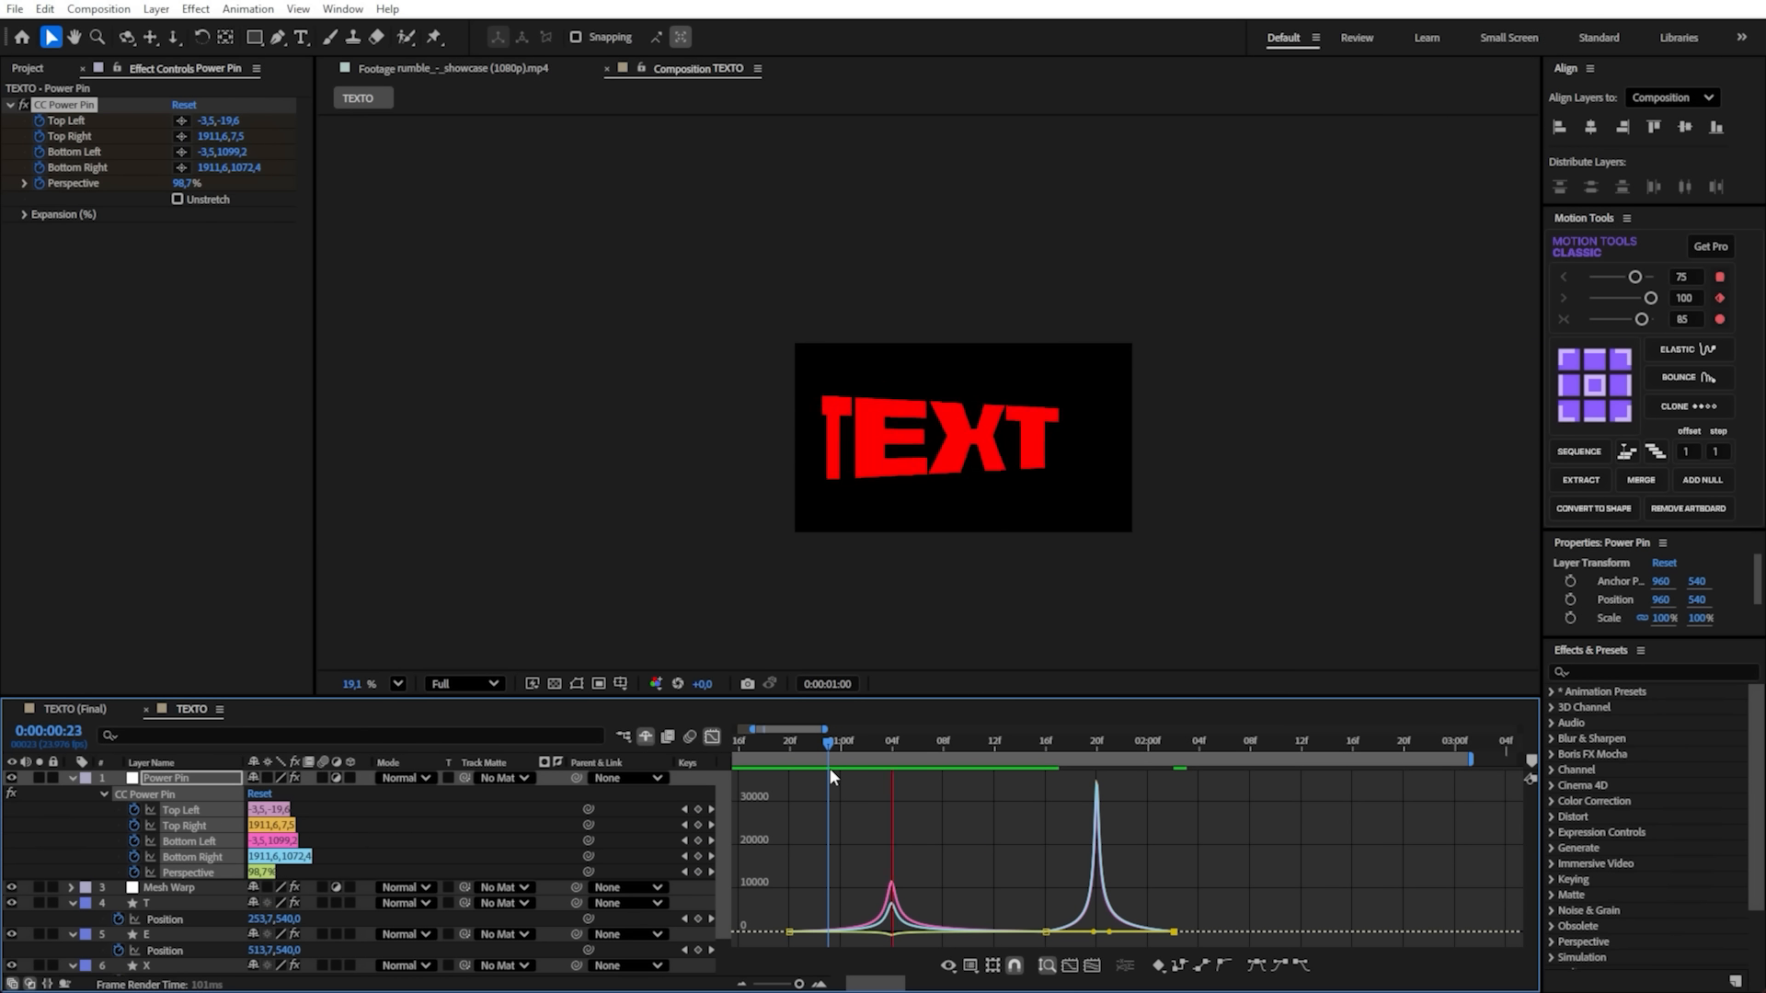
drag(1106, 747, 906, 744)
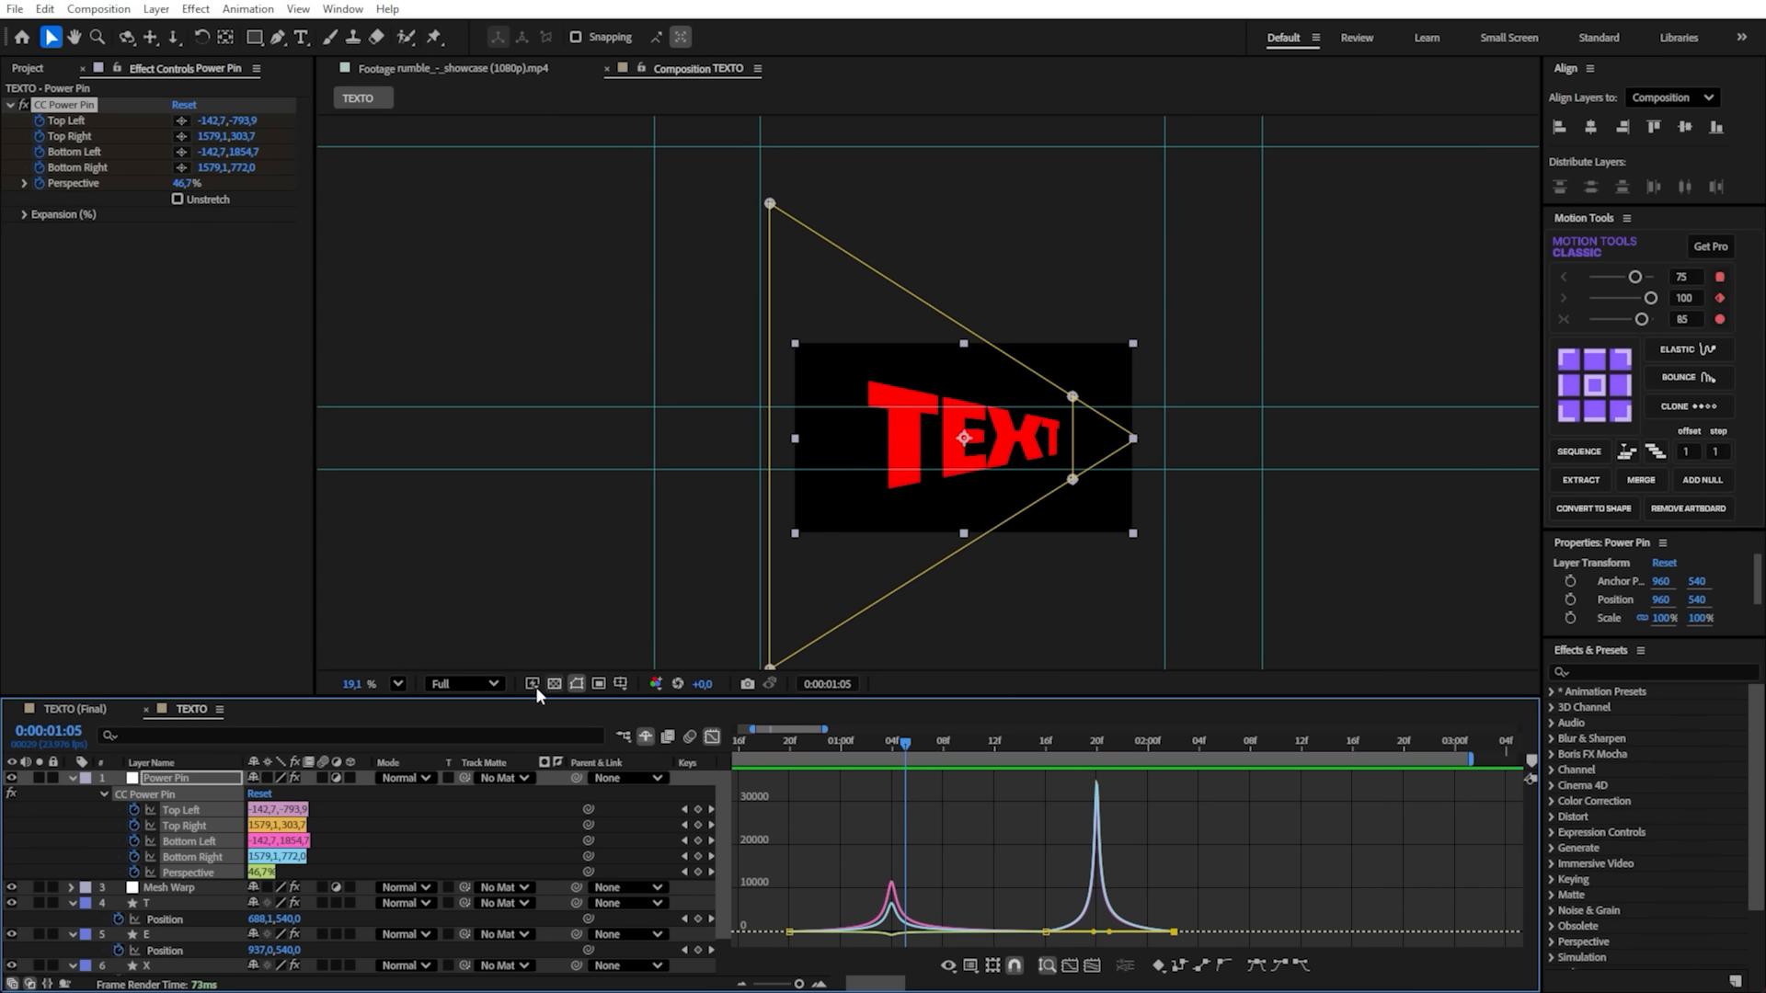
click(397, 684)
click(450, 322)
click(653, 836)
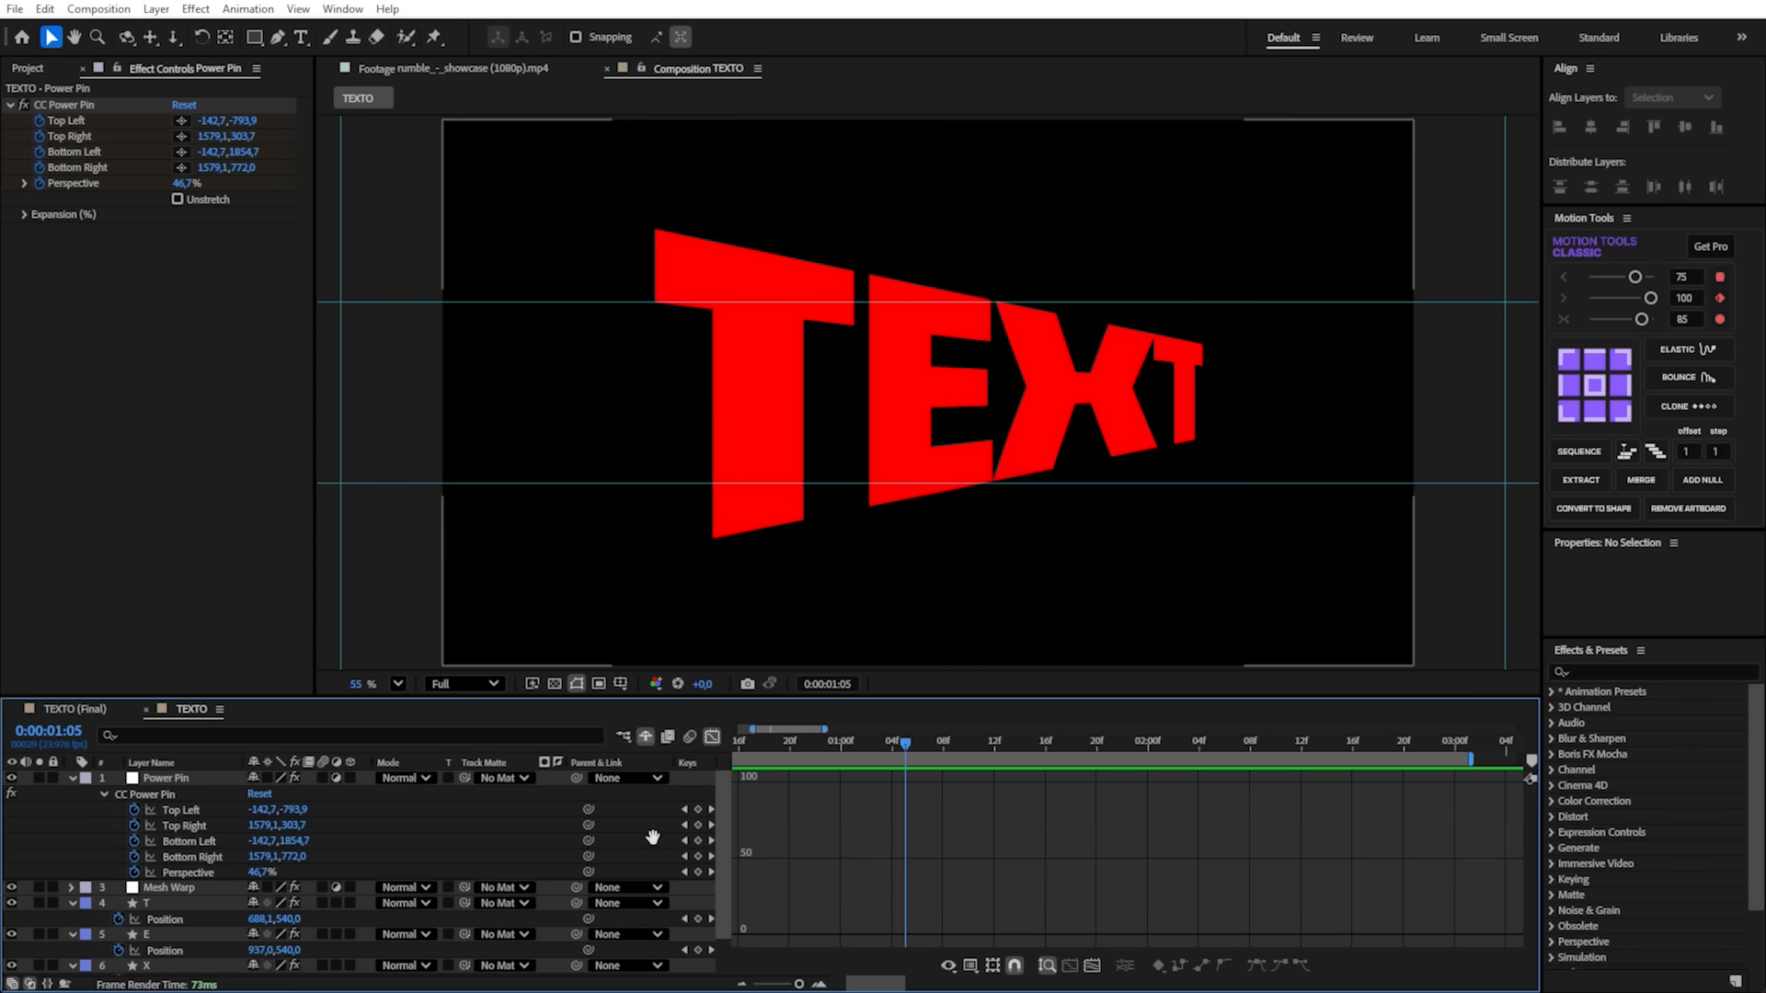
key(space)
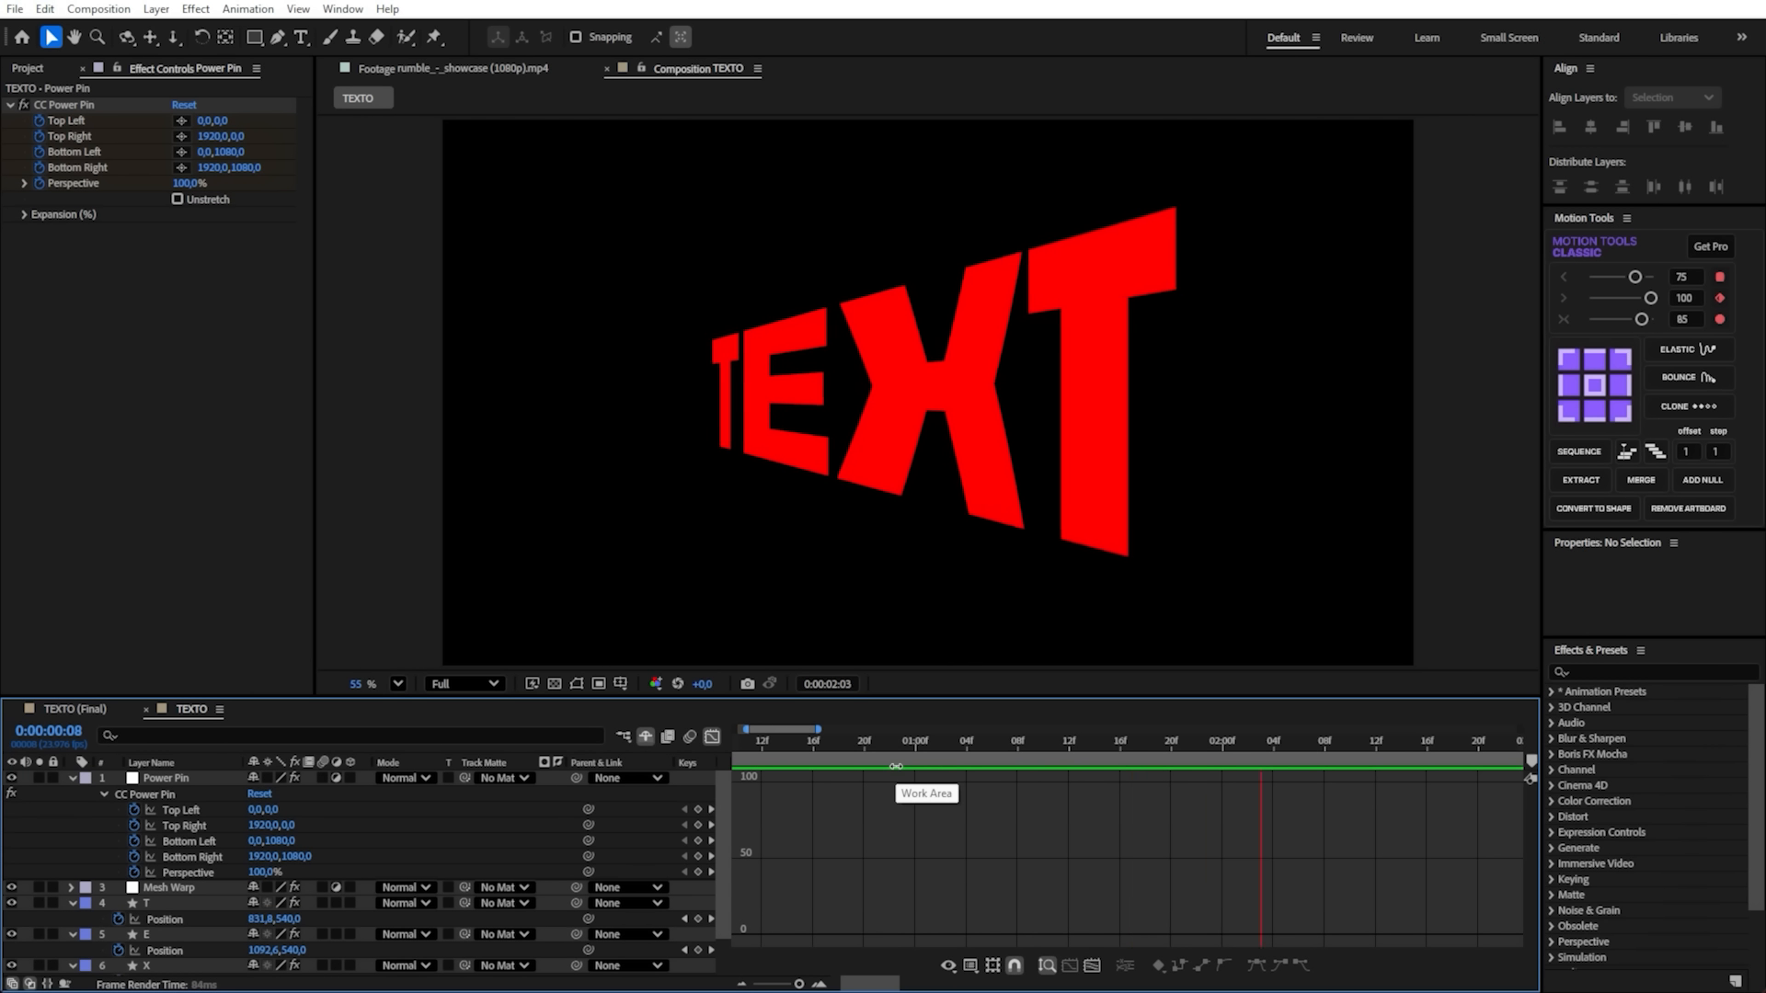
key(space)
- Copy the CC Power Pin keyframes at 0:00:00:20 and paste them at 0:00:02:12
key(shift+F3)
drag(1302, 747, 1382, 749)
drag(801, 985, 799, 986)
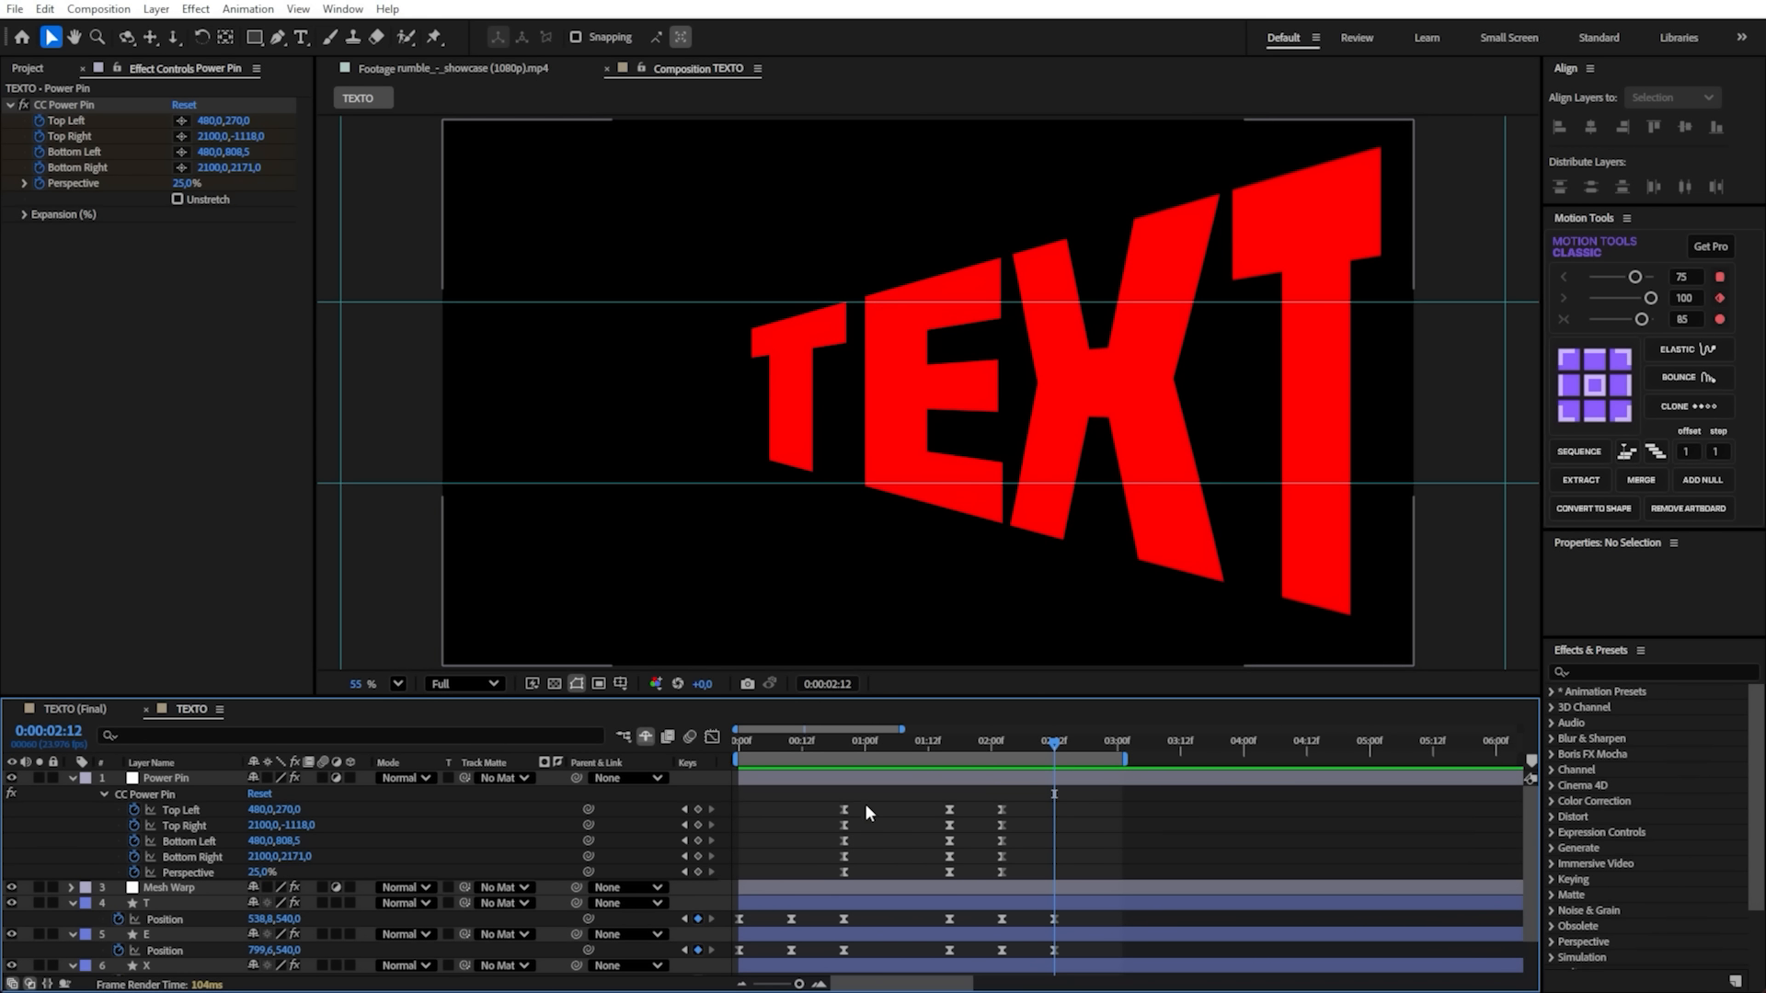
drag(865, 799, 815, 876)
key(ctrl+c)
key(ctrl+v)
- Adjust the easing handles of the CC Power Pin keyframes between 0:00:02:02 and 0:00:02:12 in the graph editor
drag(922, 747, 819, 878)
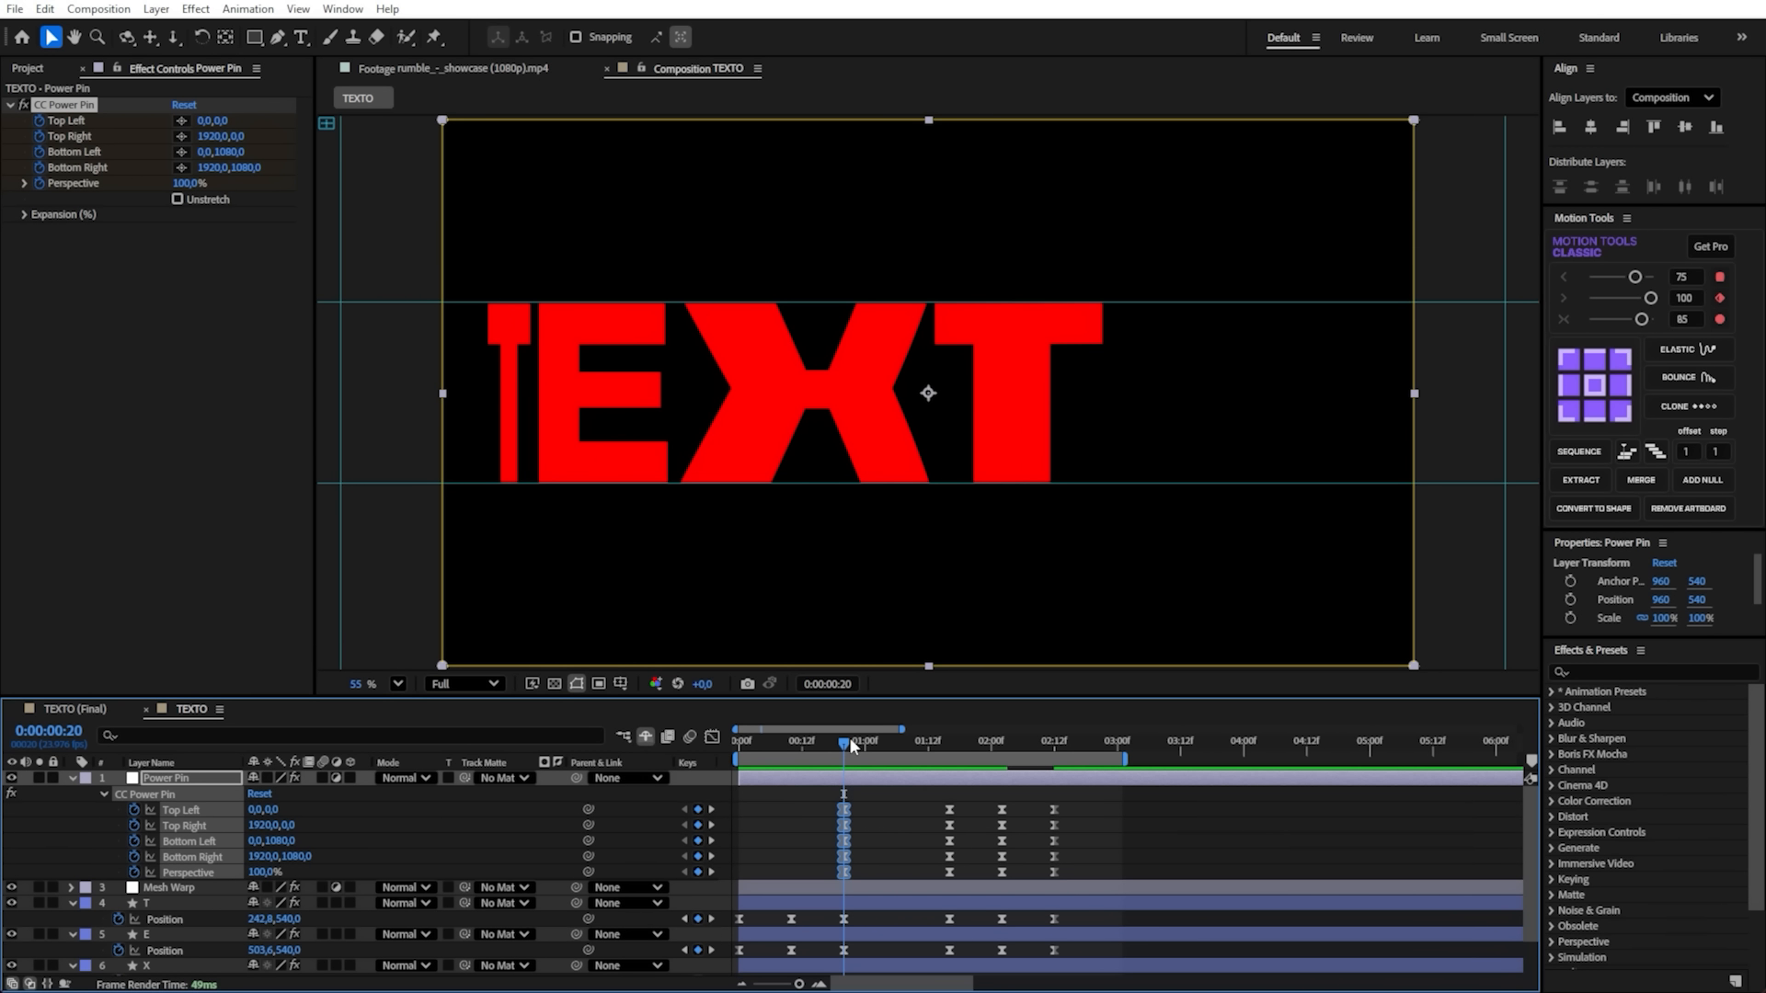
drag(848, 739, 1038, 879)
click(712, 736)
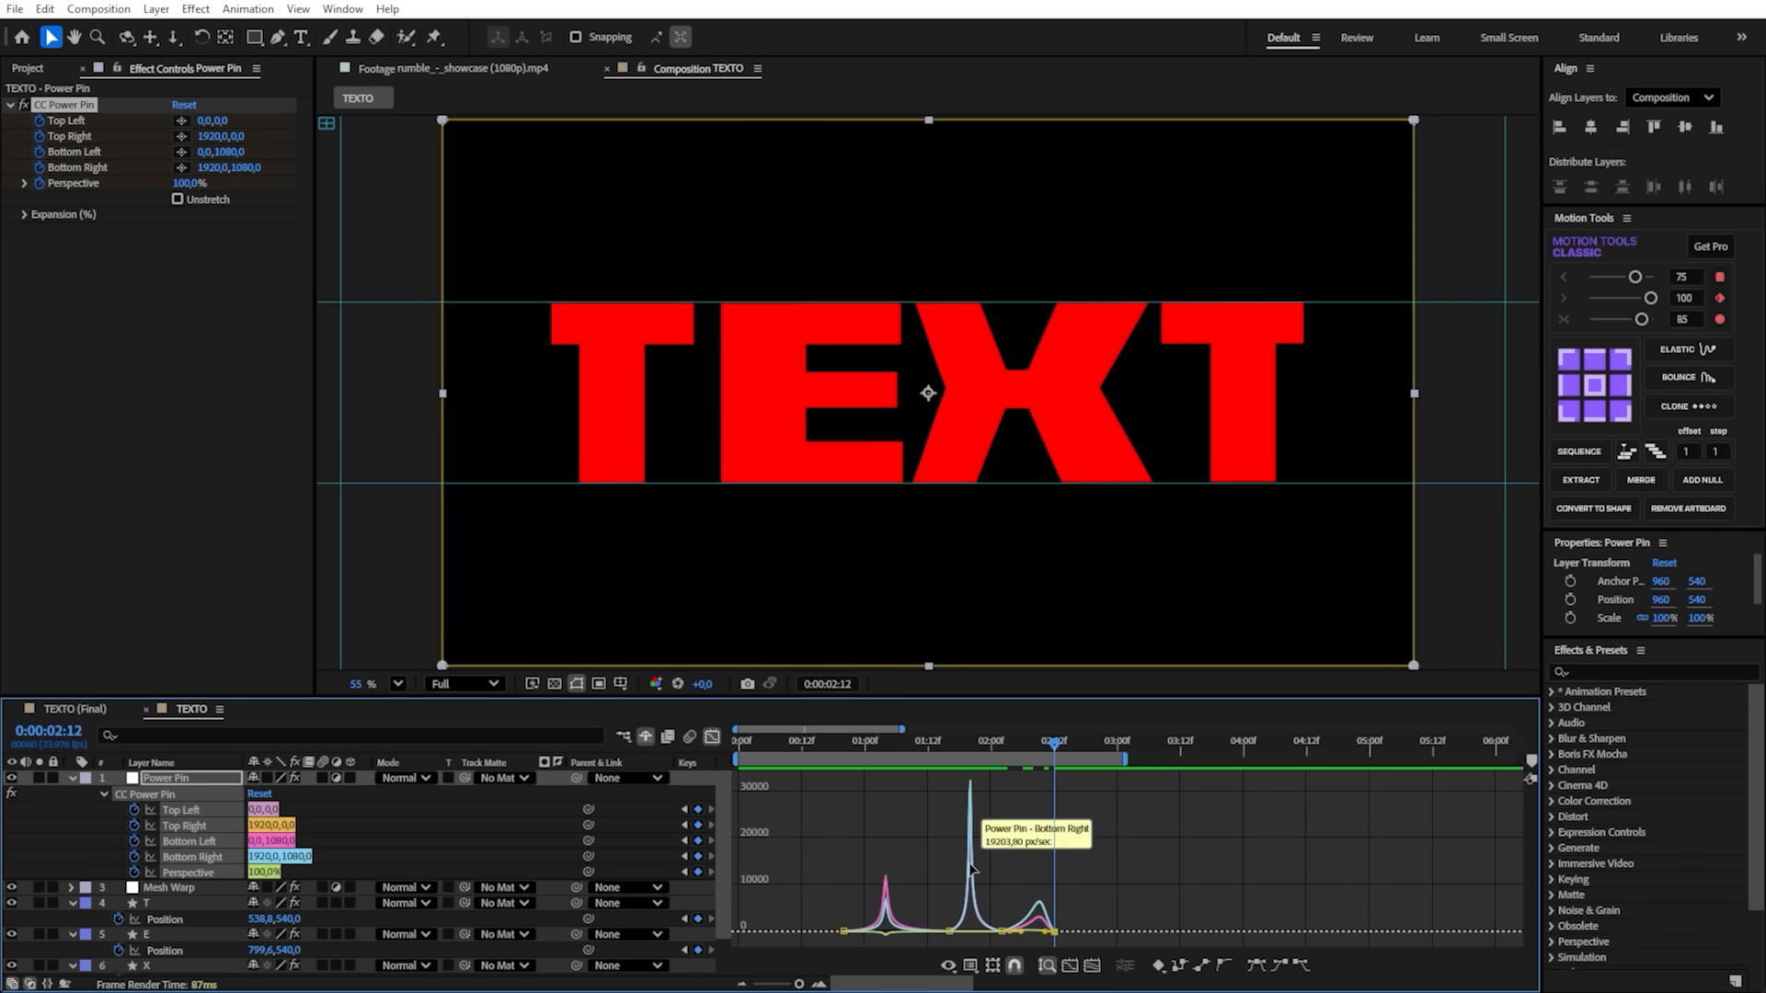
key(equal)
key(equal)
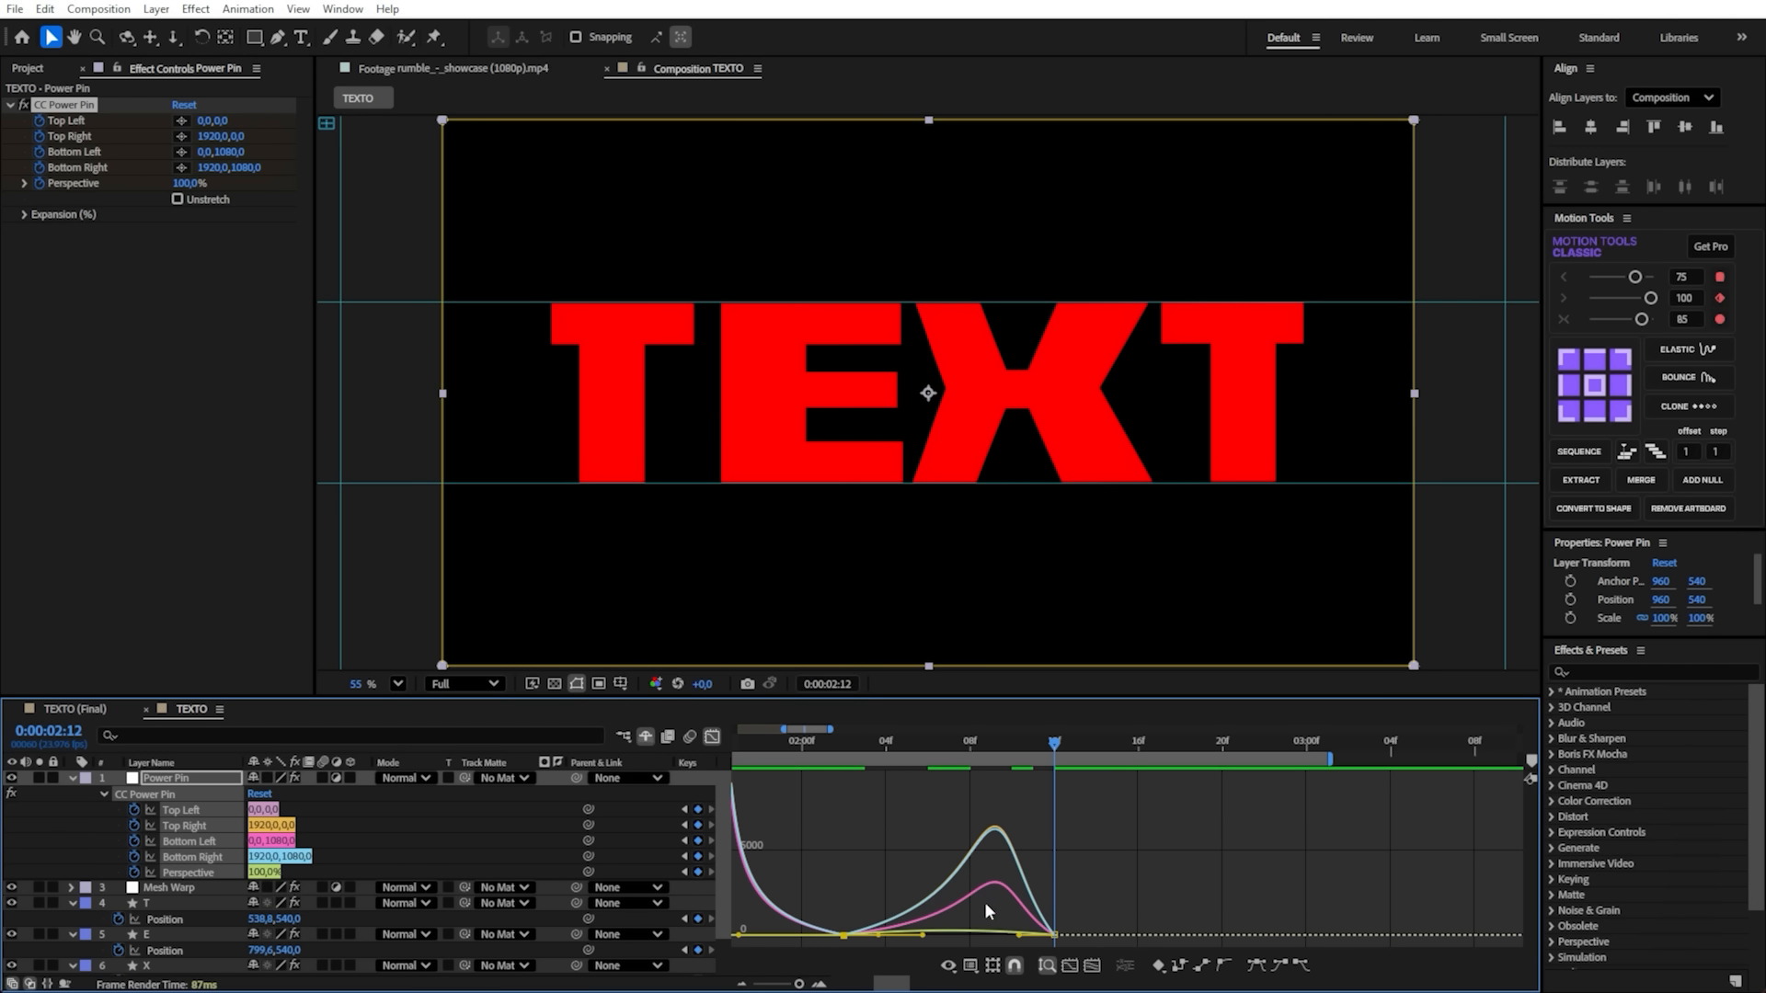
click(833, 923)
drag(833, 946, 831, 946)
drag(1014, 868, 1099, 946)
drag(899, 857, 922, 937)
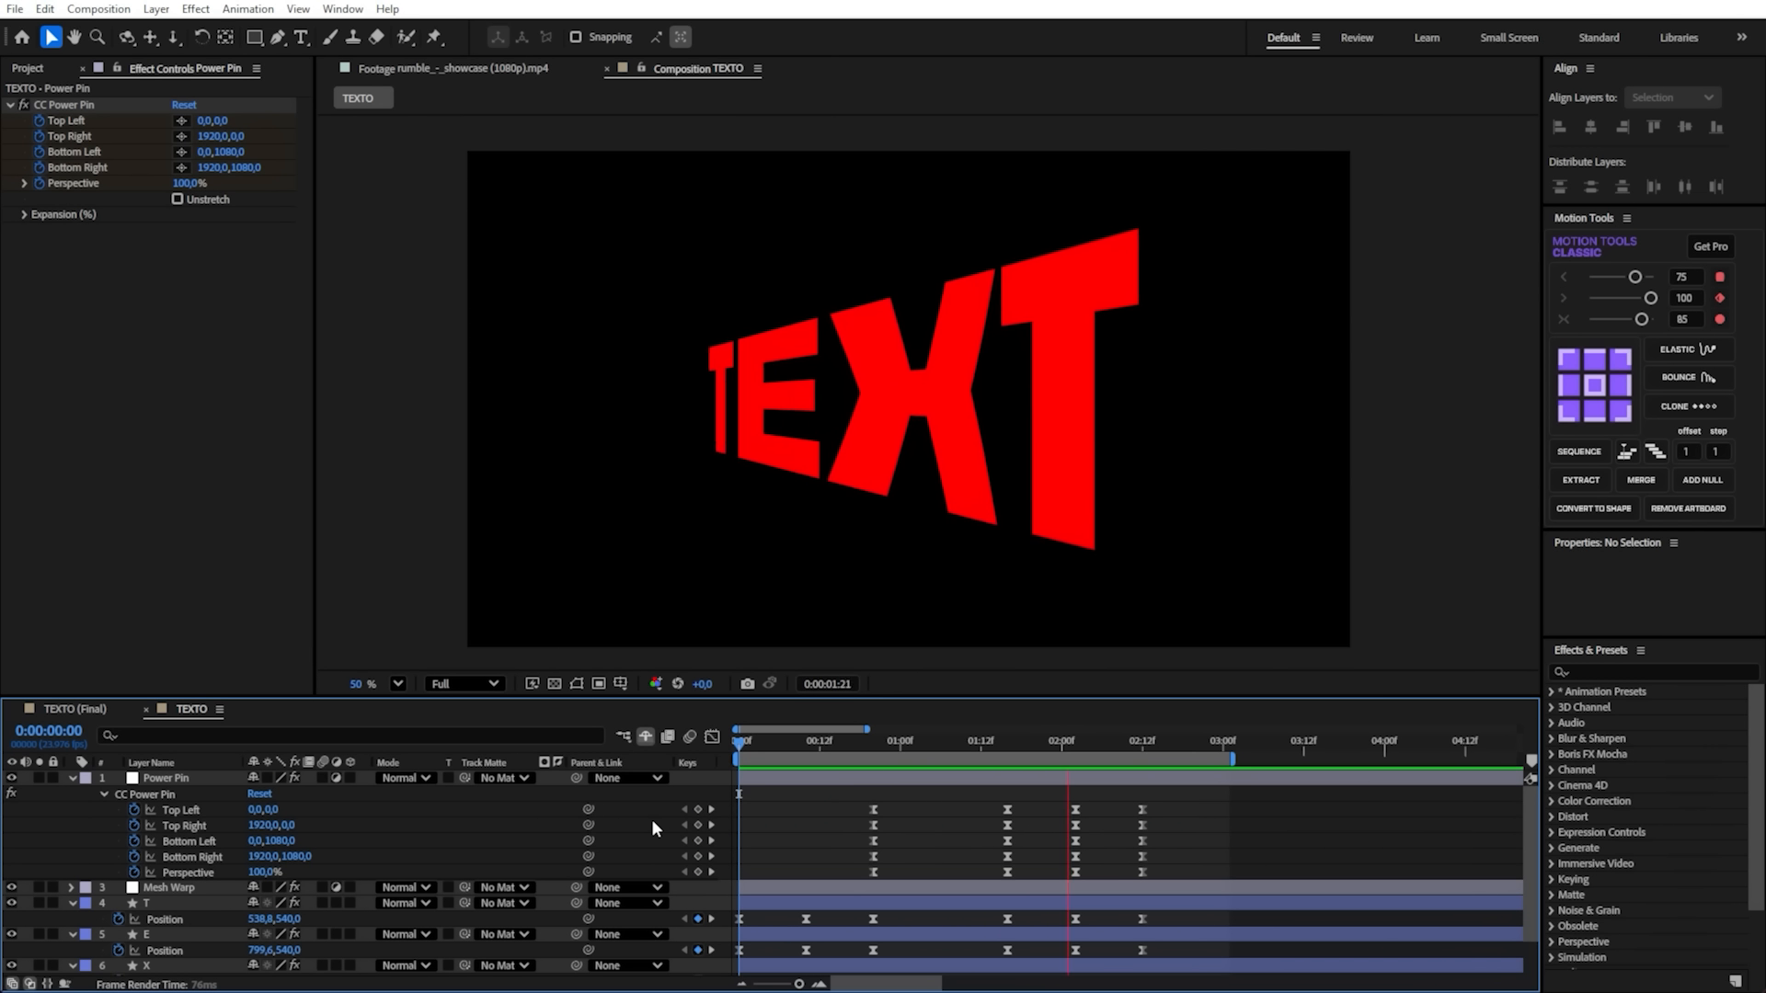
- Set the CC Power Pin's Perspective to 0% at 0:00:02:12 and preview the animation
click(1143, 741)
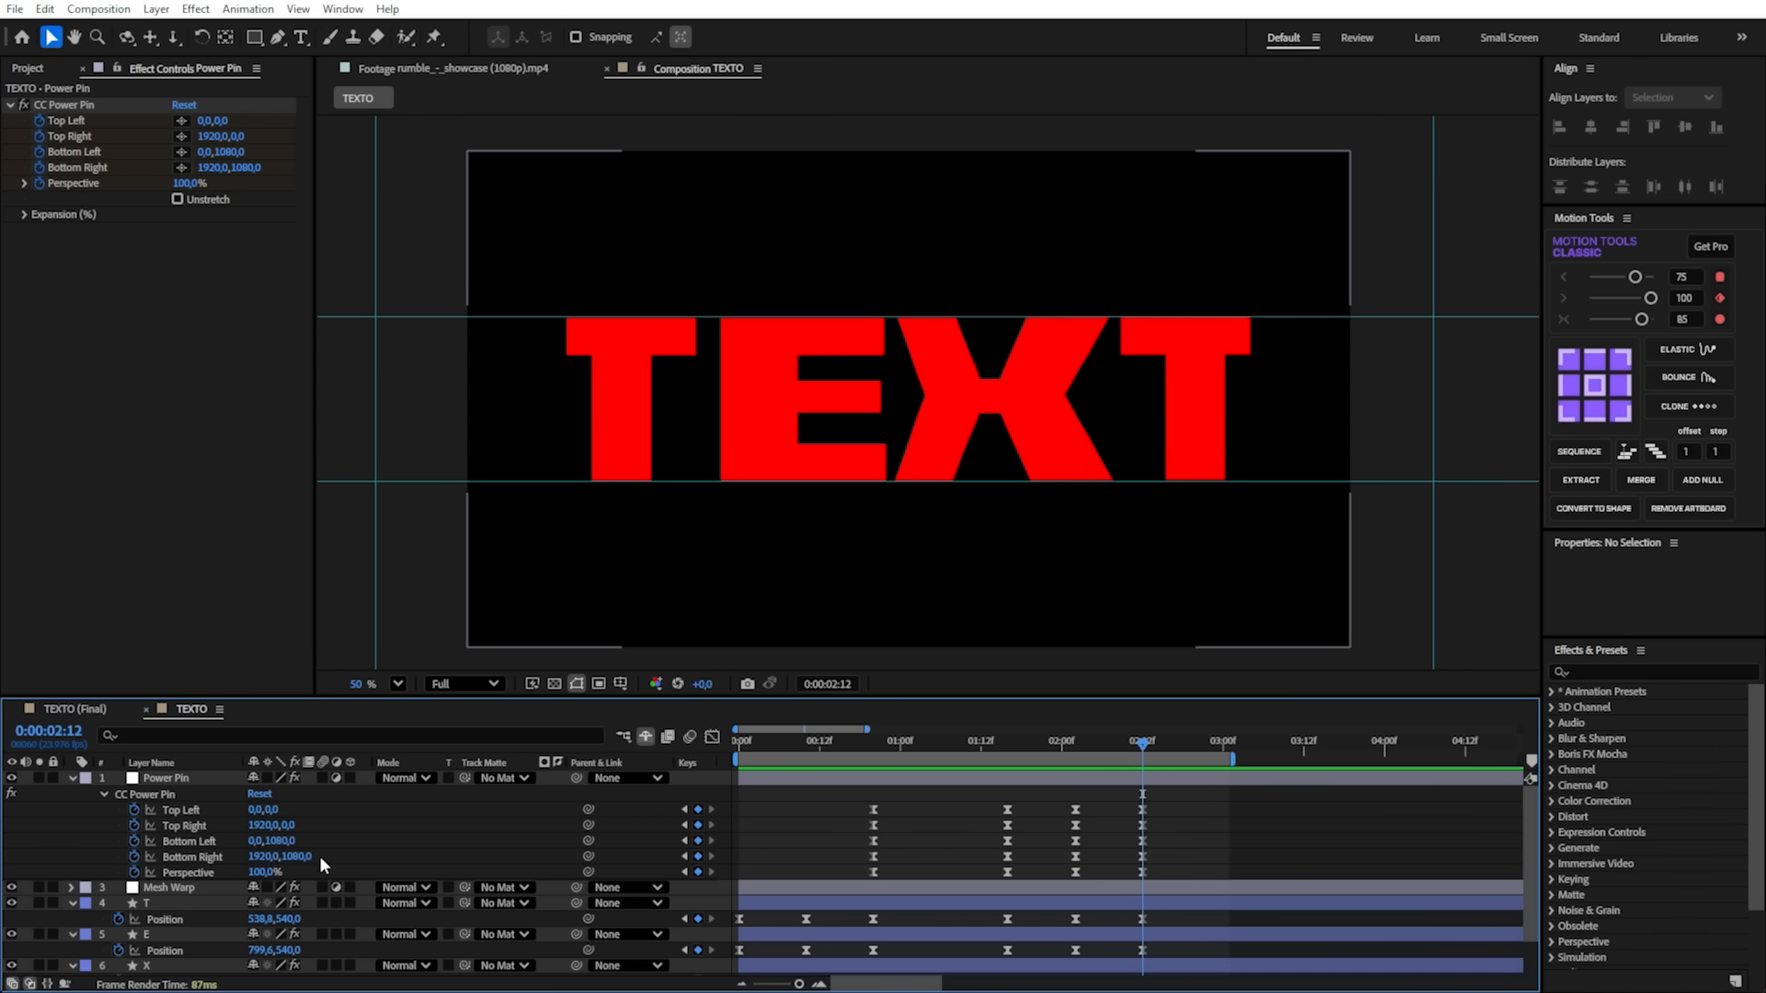
click(271, 873)
text(0)
key(Return)
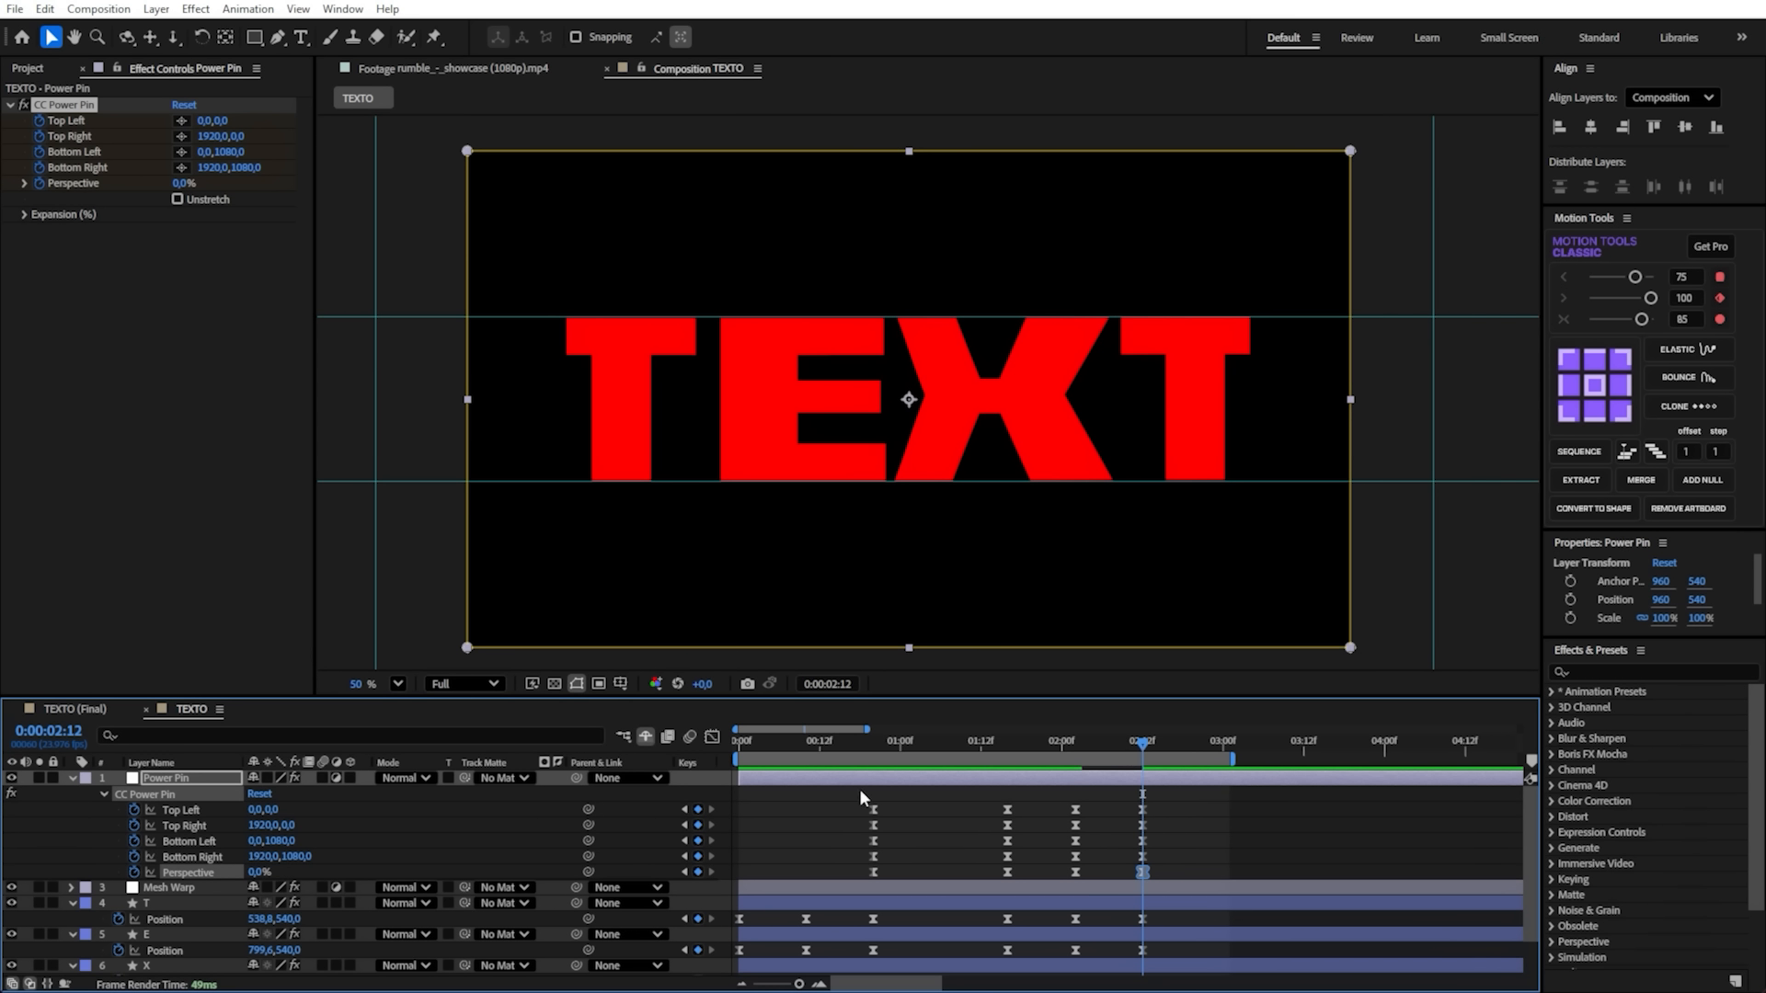
key(space)
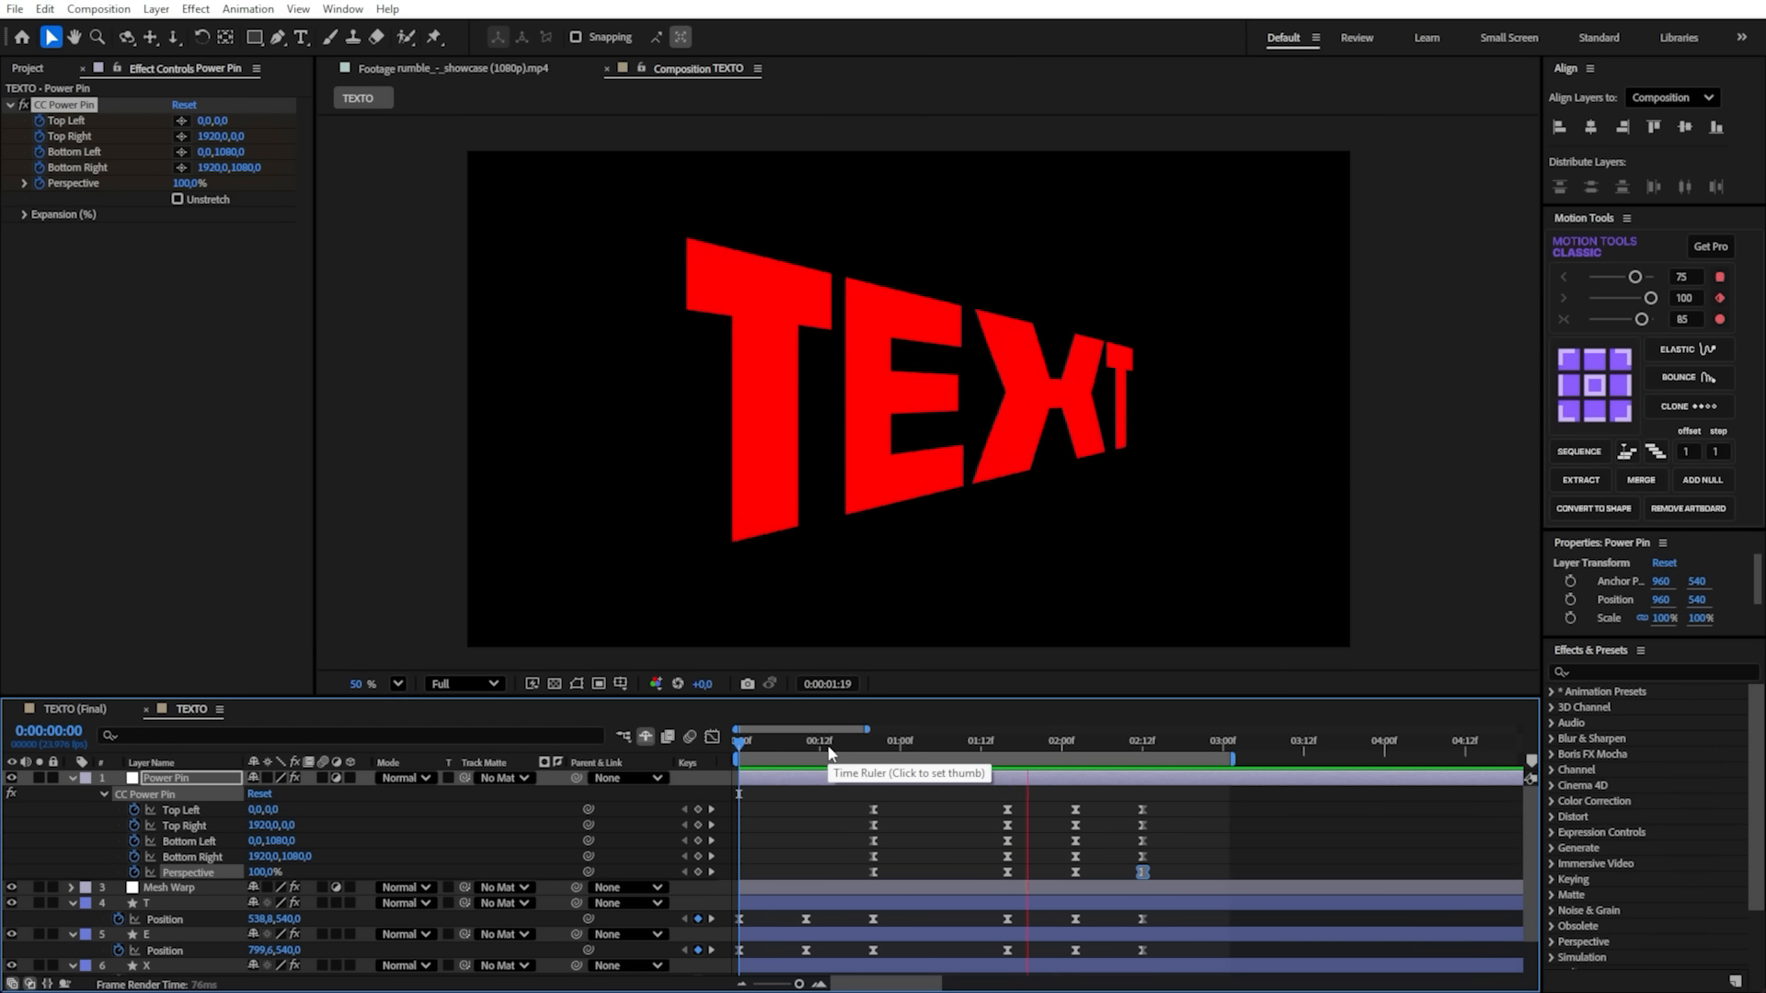
key(space)
- Offset all Top Right and Bottom Right keyframes of the CC Power Pin one frame later, save the project and preview the motion
drag(1093, 746, 877, 754)
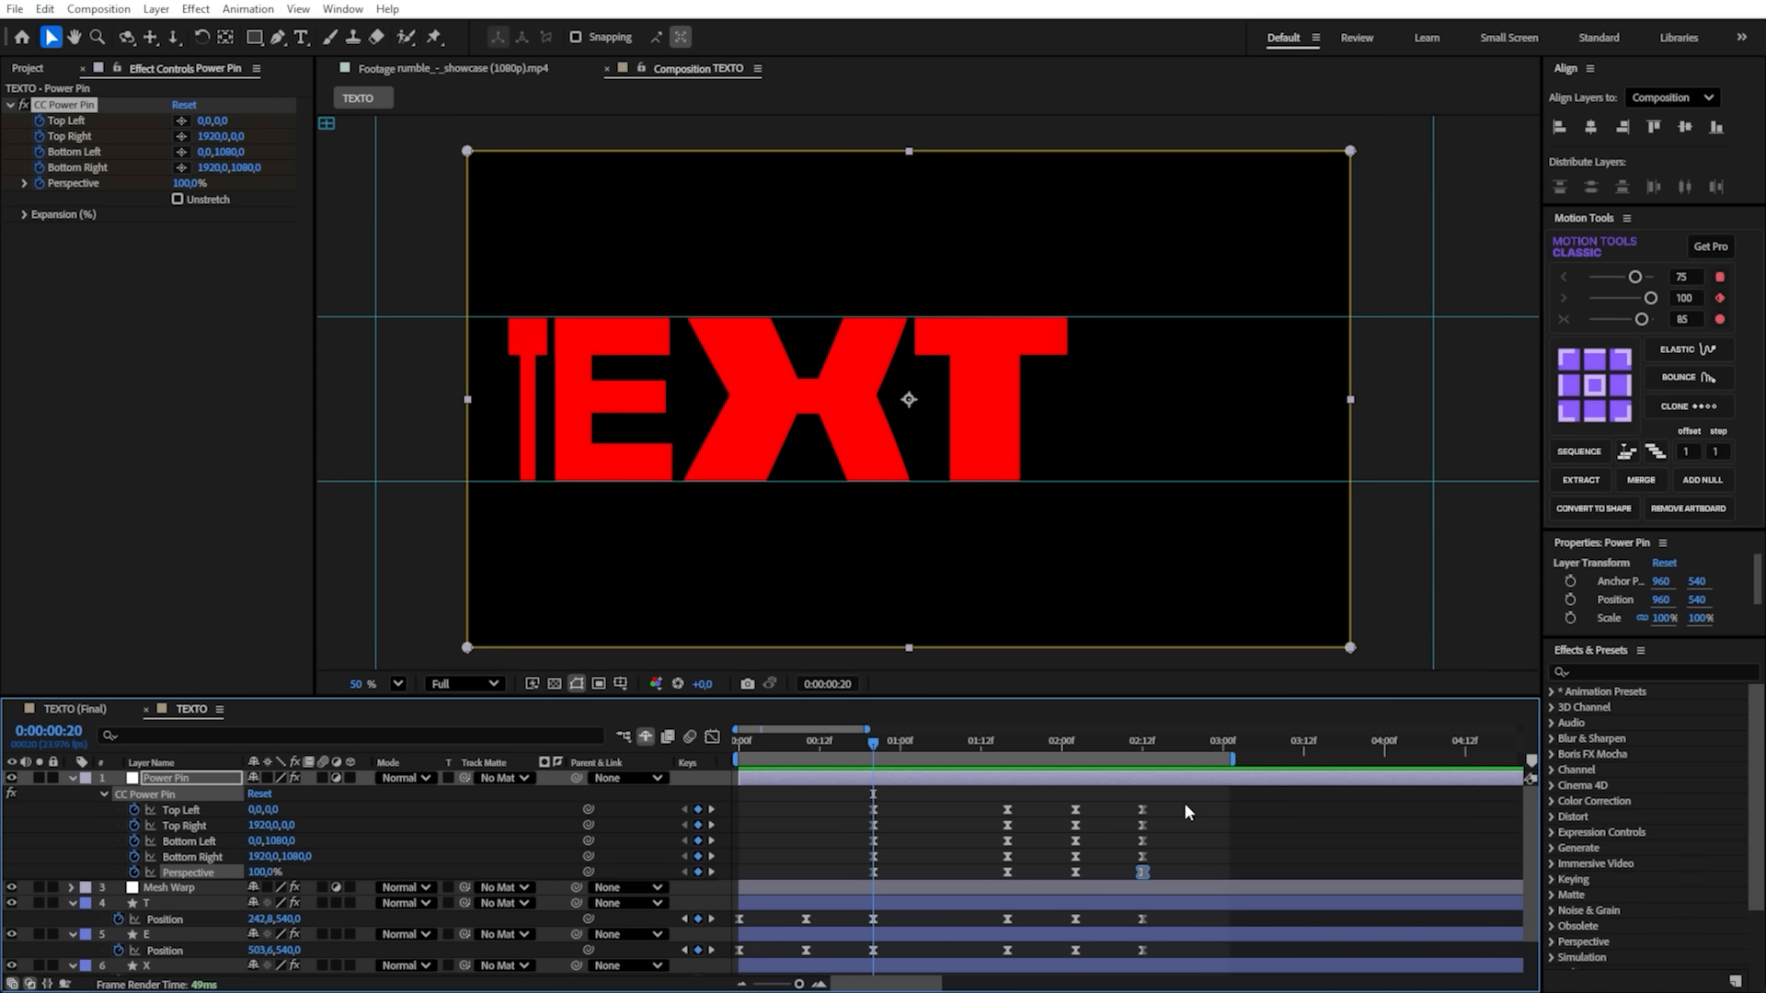
drag(1150, 830, 831, 826)
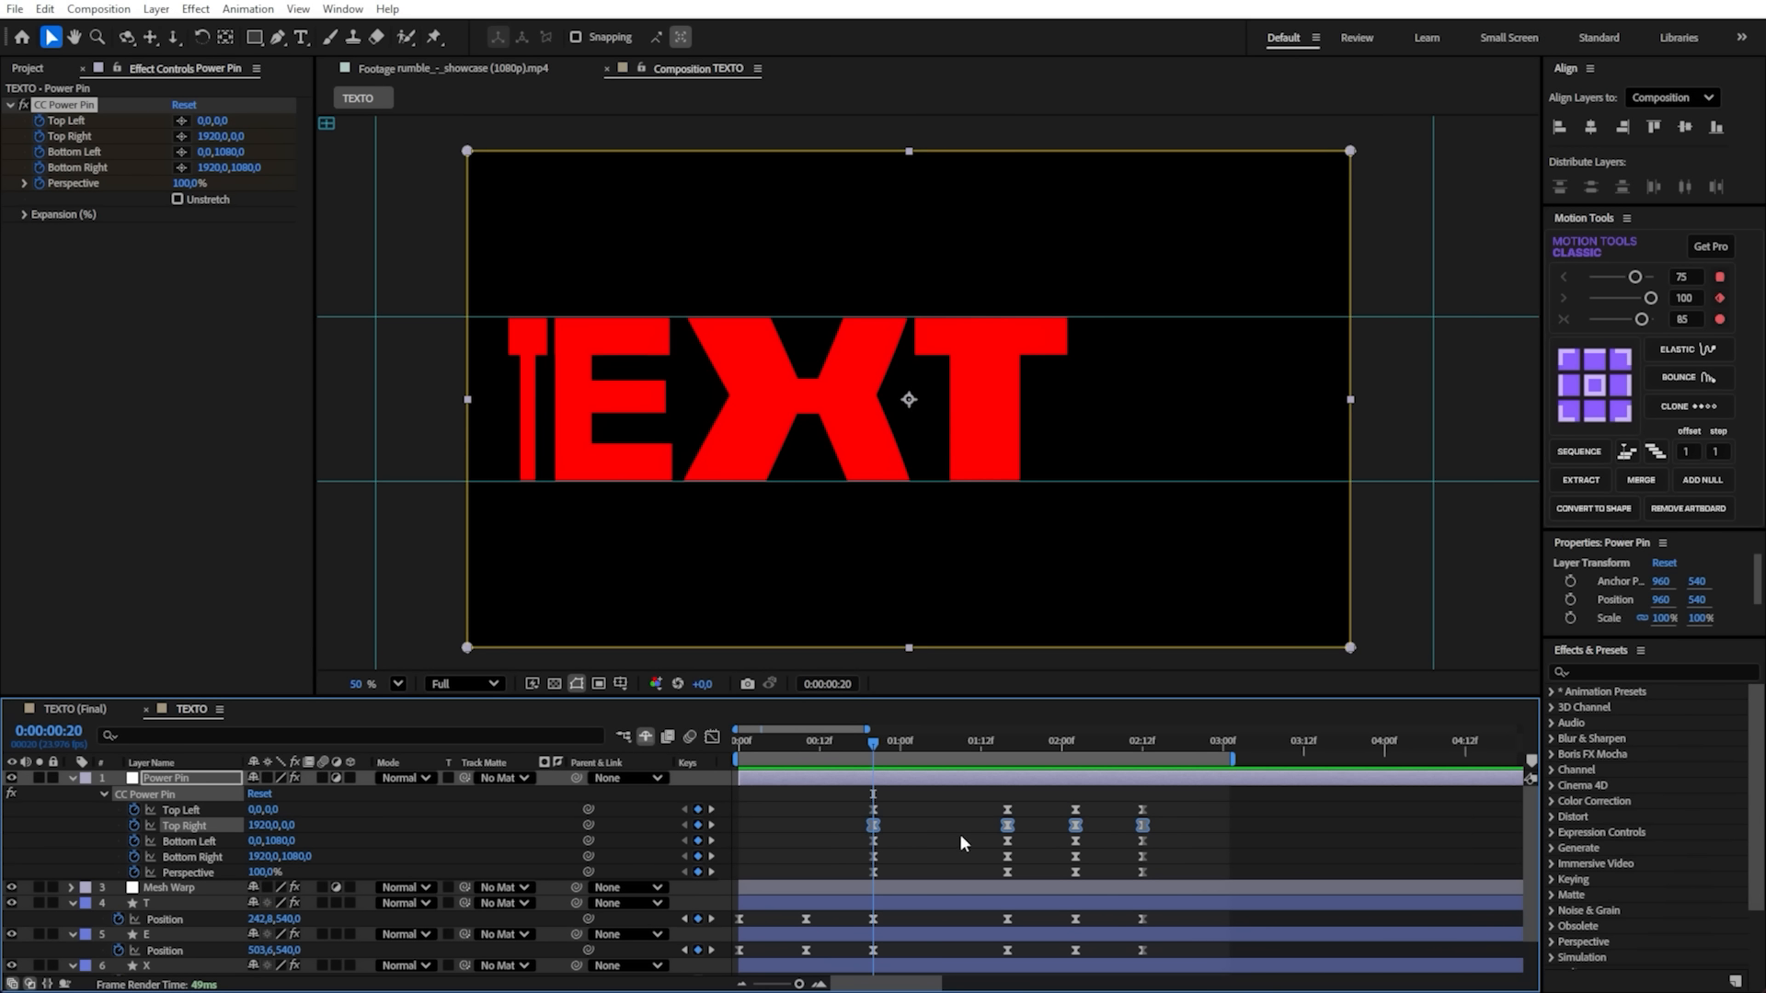
drag(1172, 829, 869, 828)
click(469, 862)
click(218, 855)
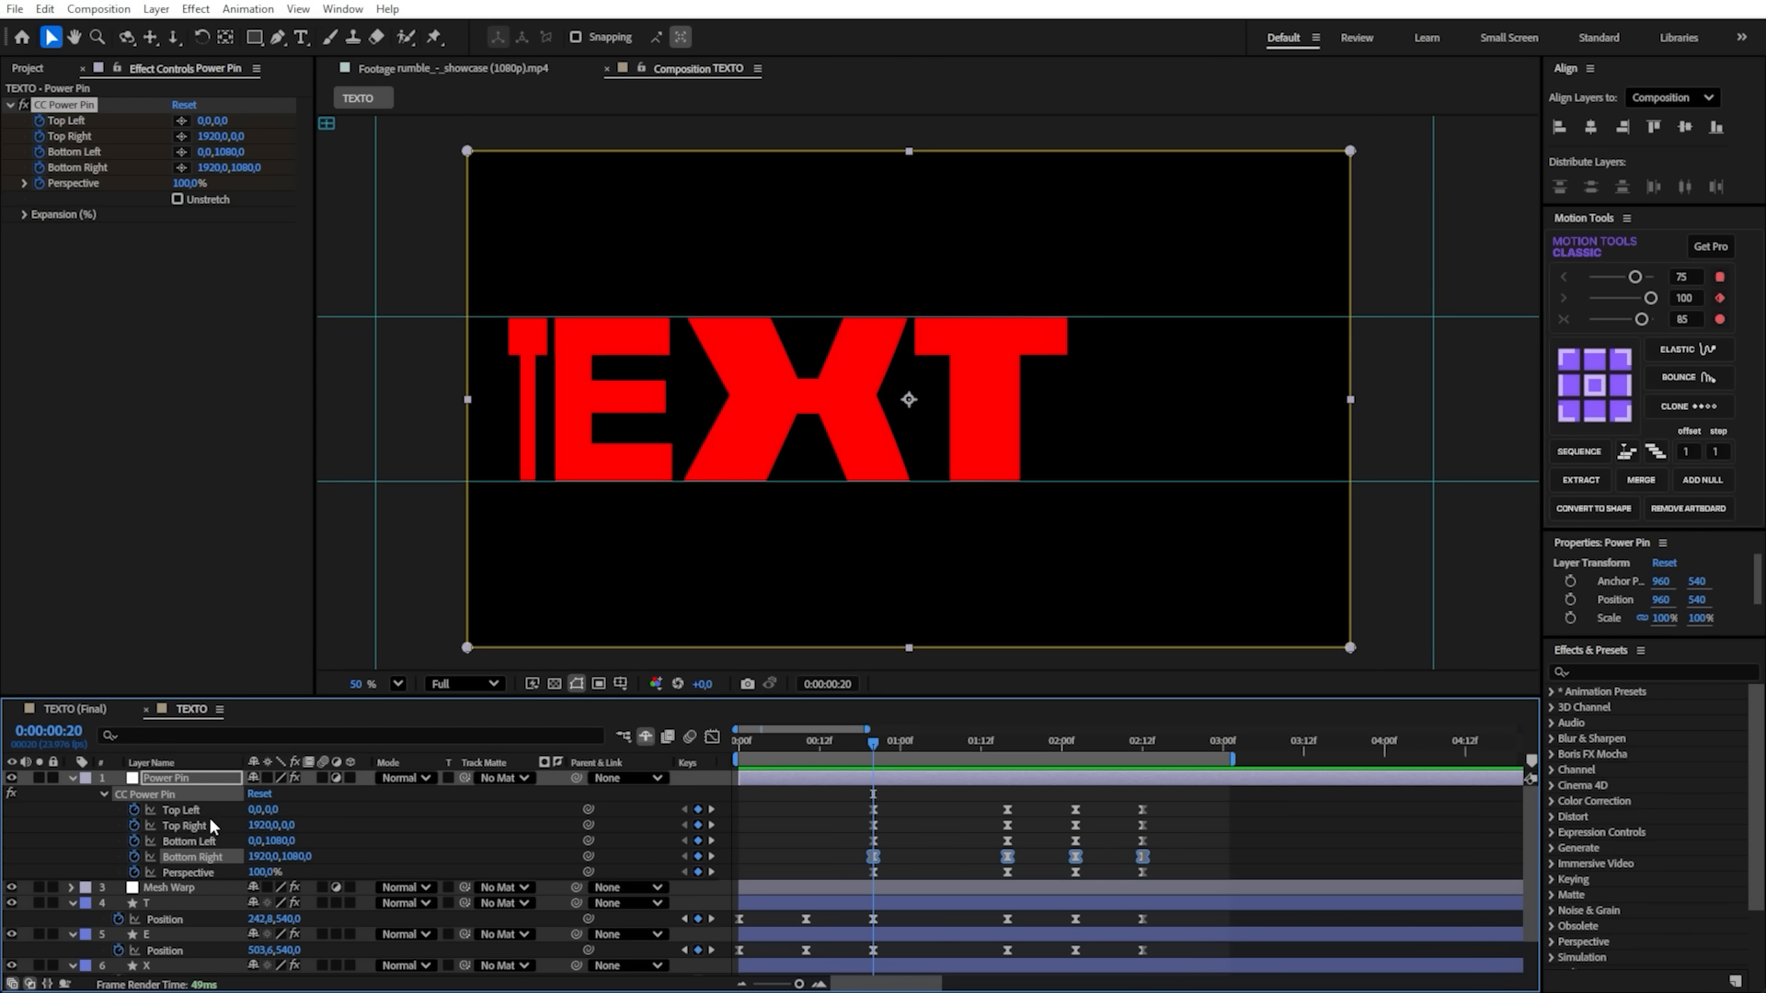
click(209, 823)
key(alt+Right)
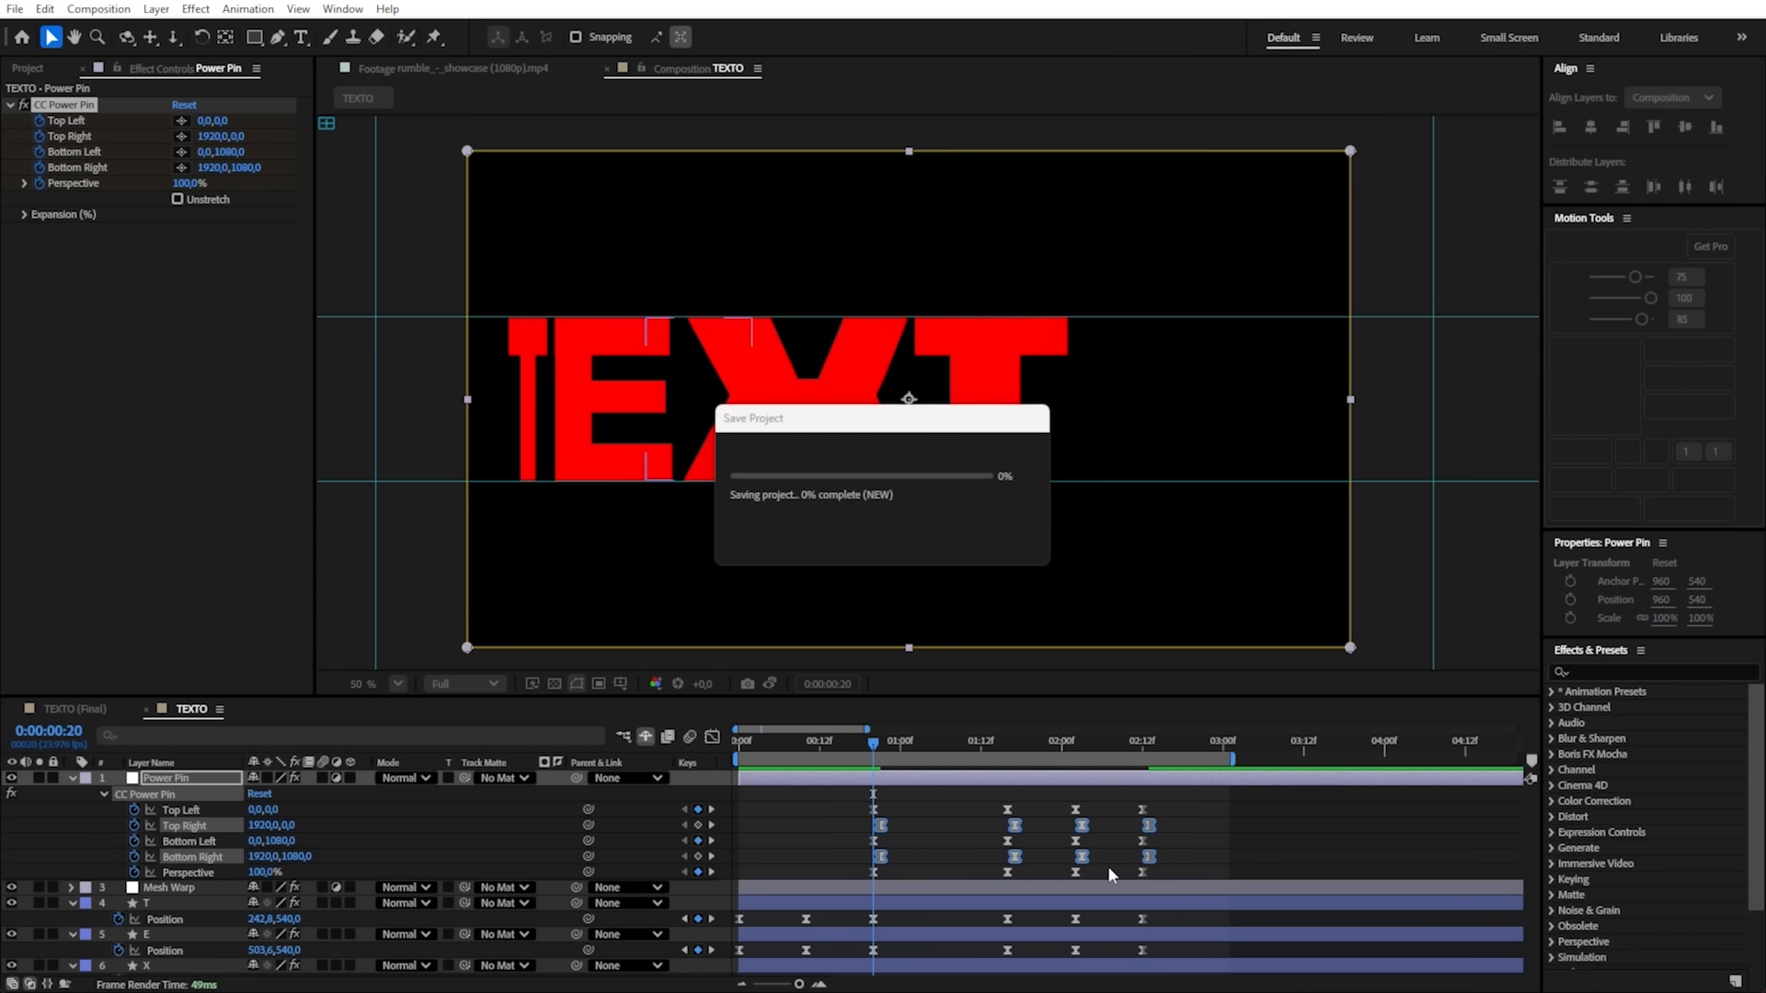
click(952, 858)
key(space)
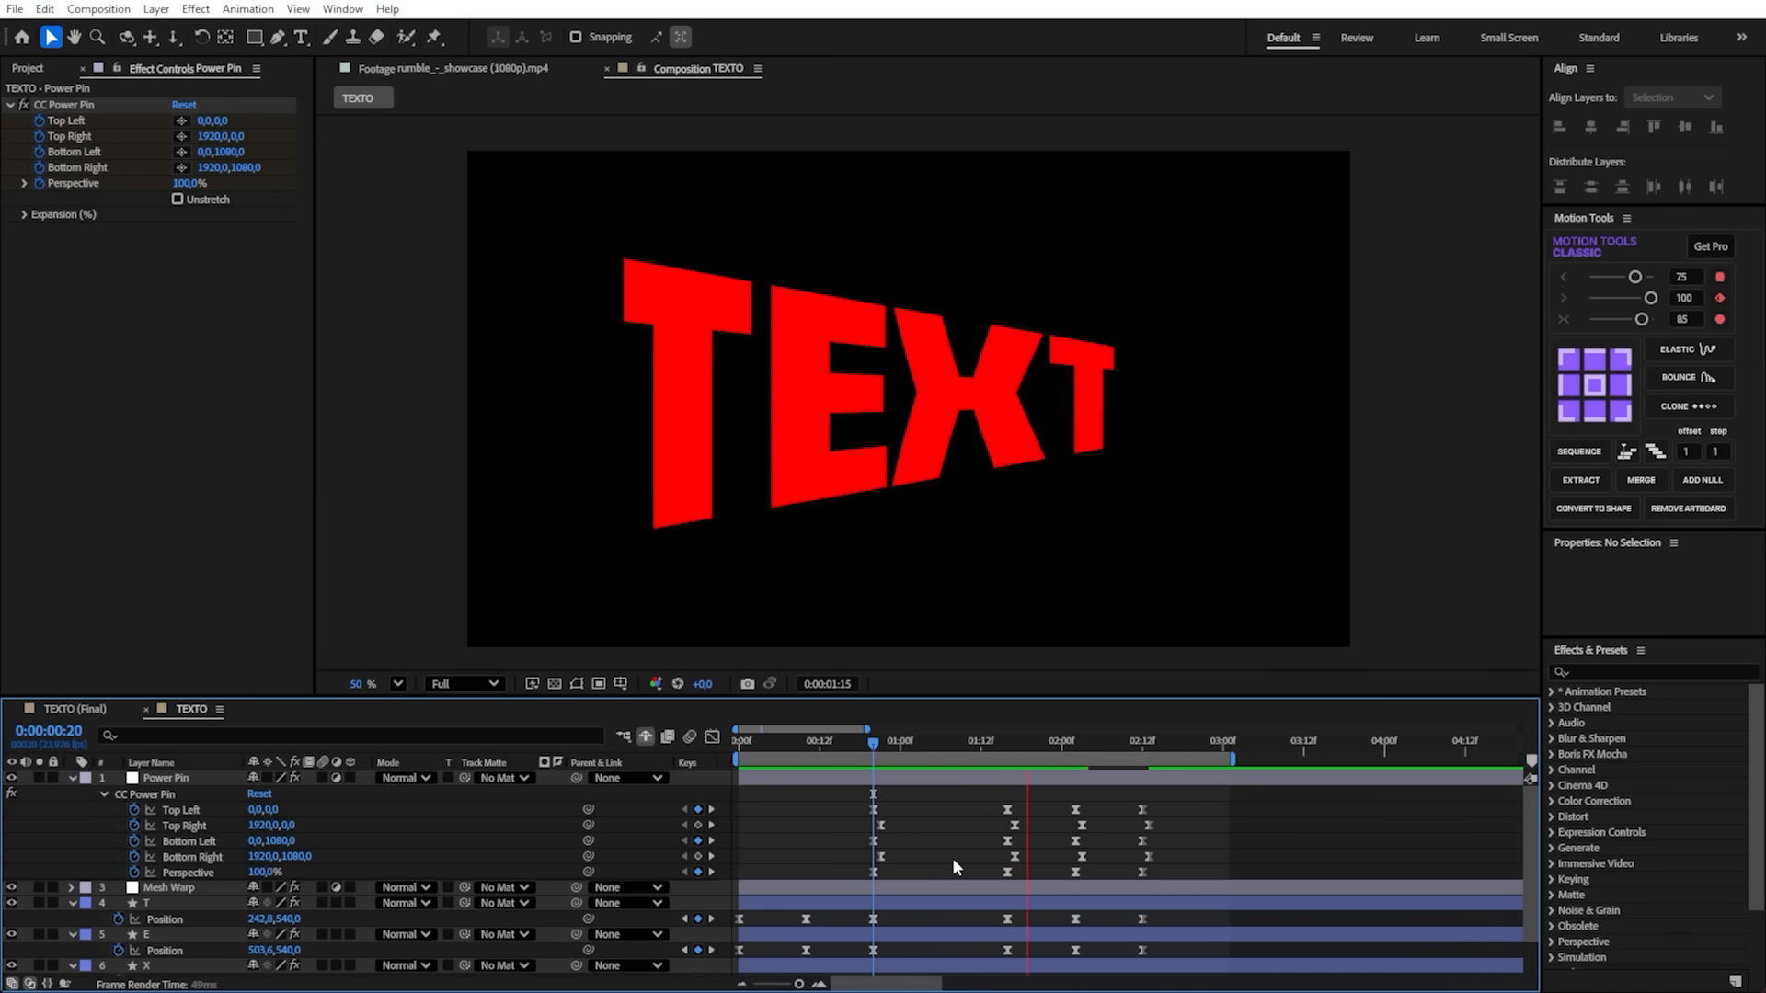
key(space)
- Shift the Power Pin layer's keyframes one frame earlier and replay the animation from the start
click(1097, 780)
drag(1196, 741, 809, 761)
key(space)
drag(1074, 748, 739, 759)
key(space)
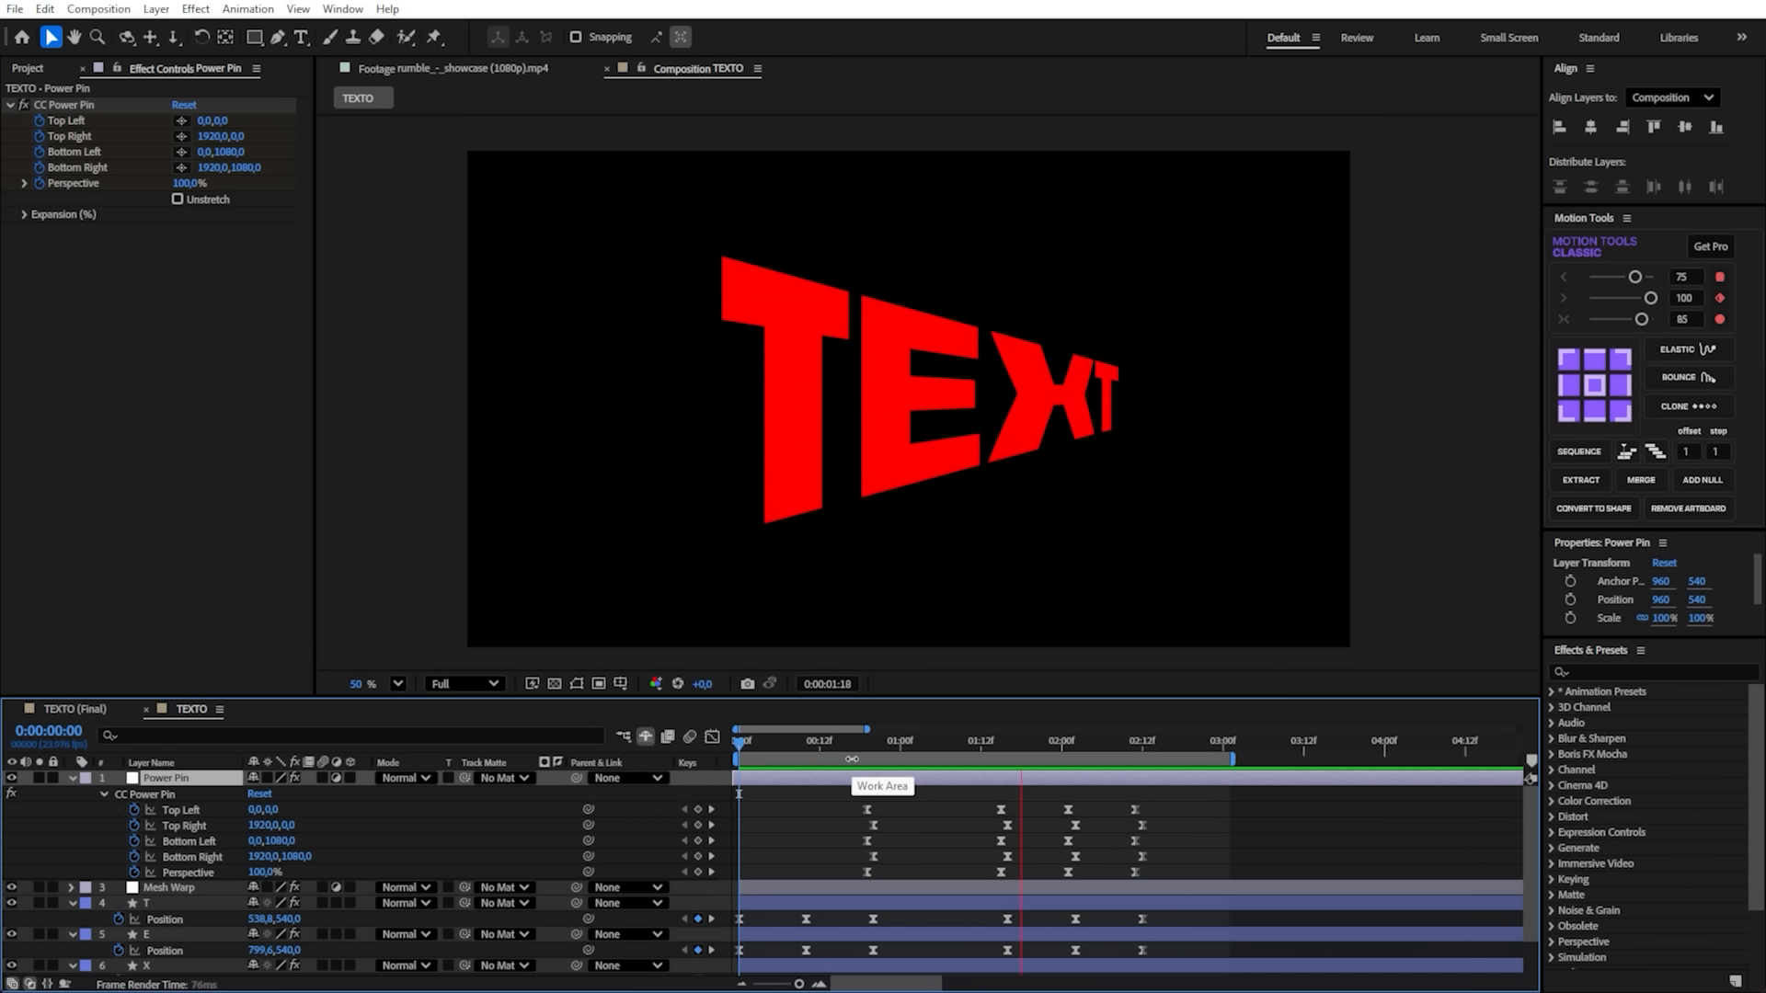
key(space)
drag(1033, 747, 736, 817)
key(space)
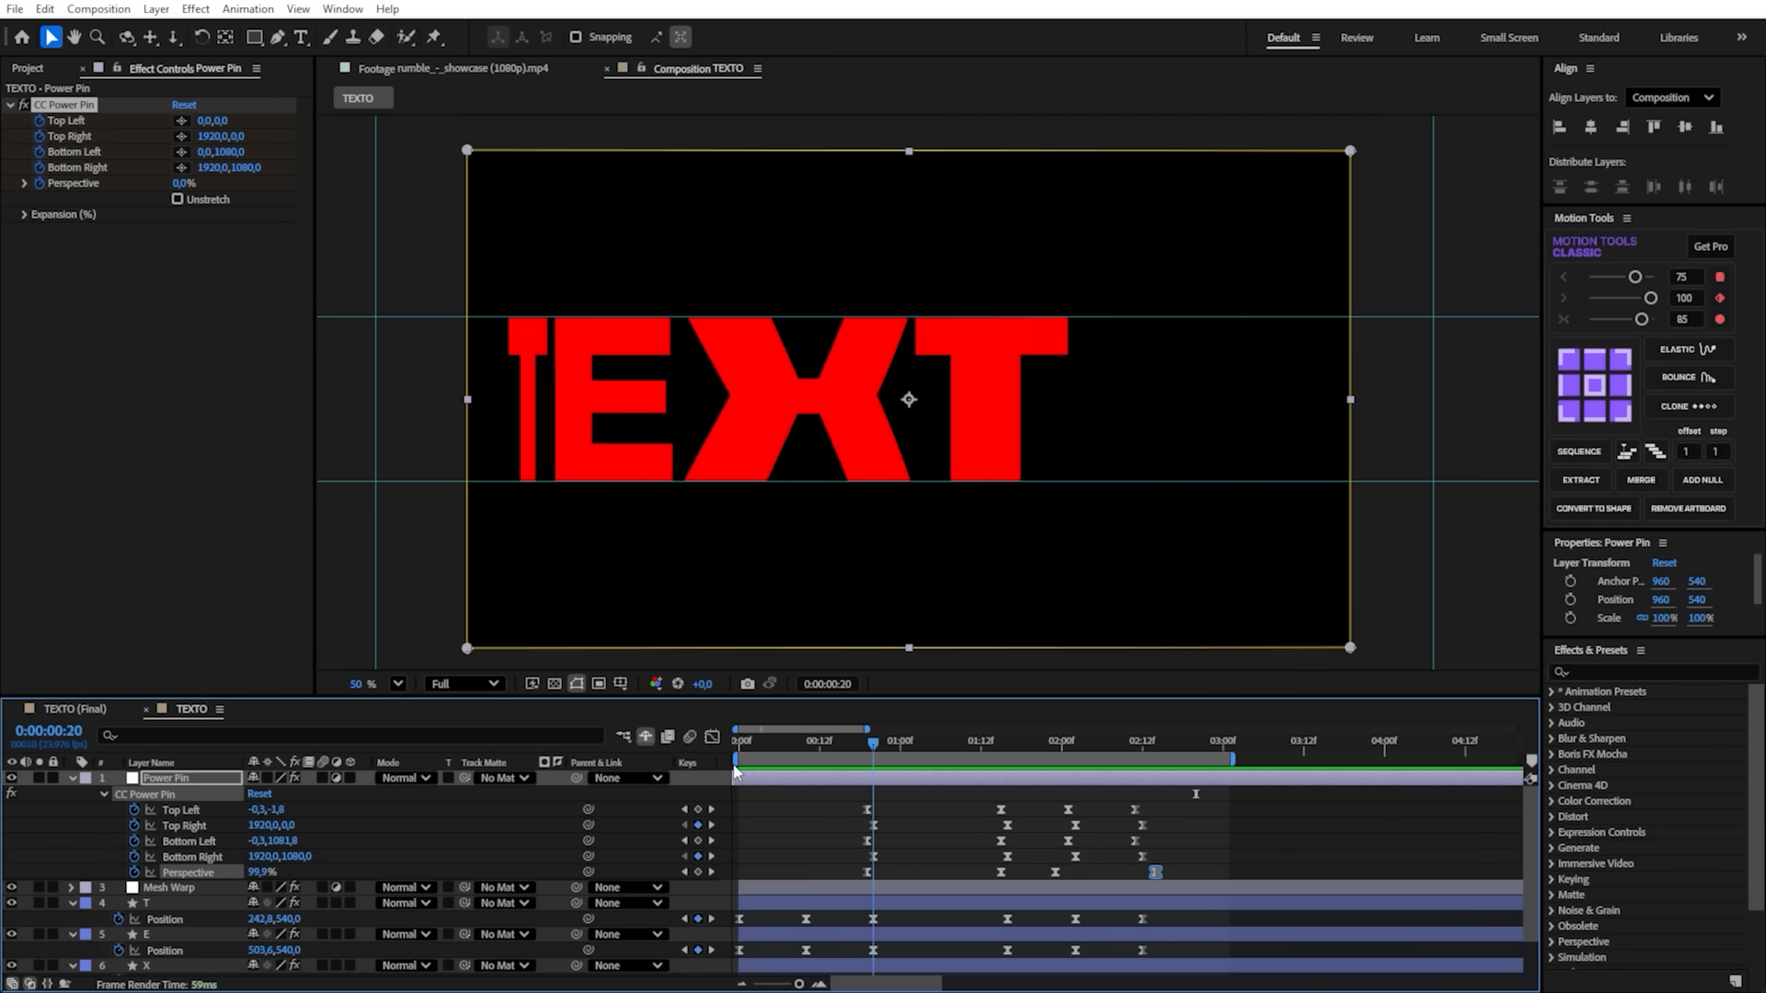
- At 0:00:01:16, narrow the CC Power Pin's right edge to Top Right 1440, 509.7 and Bottom Right 1440, 574.2, show the grid and save
drag(872, 750, 1018, 767)
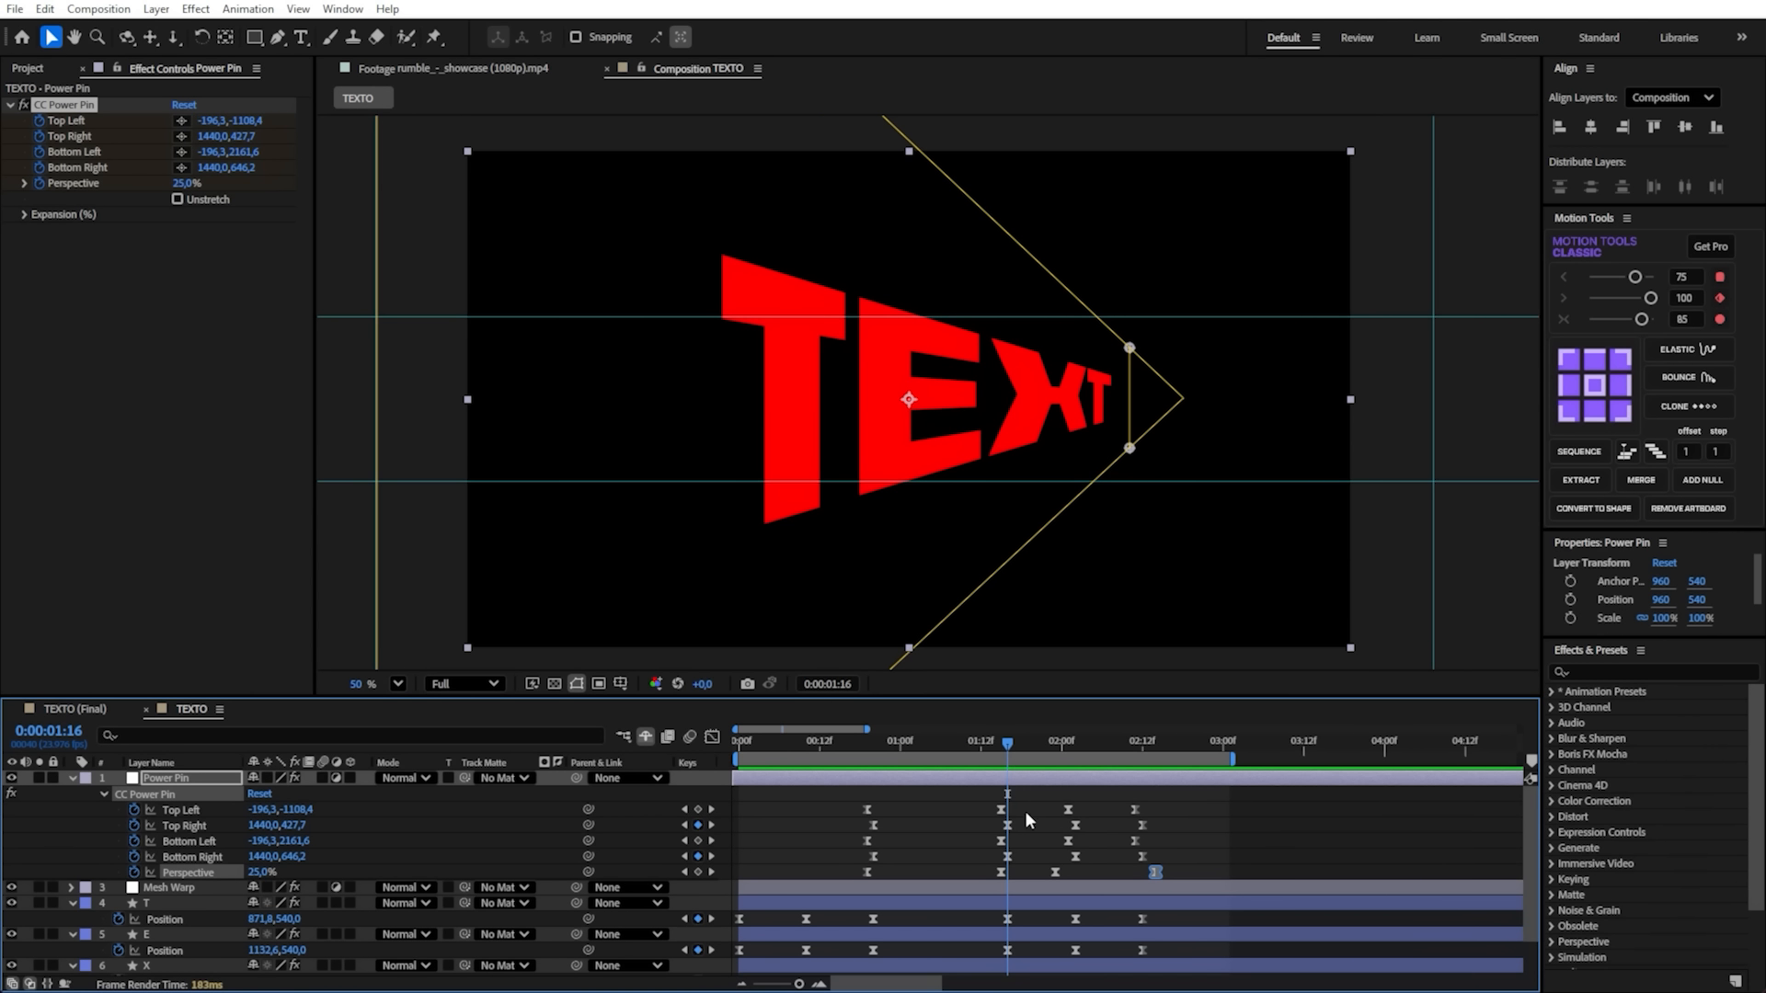
click(1007, 827)
mouse_move(1130, 357)
mouse_down()
mouse_move(1132, 421)
mouse_move(1131, 387)
mouse_up()
key(ctrl+apostrophe)
key(ctrl+s)
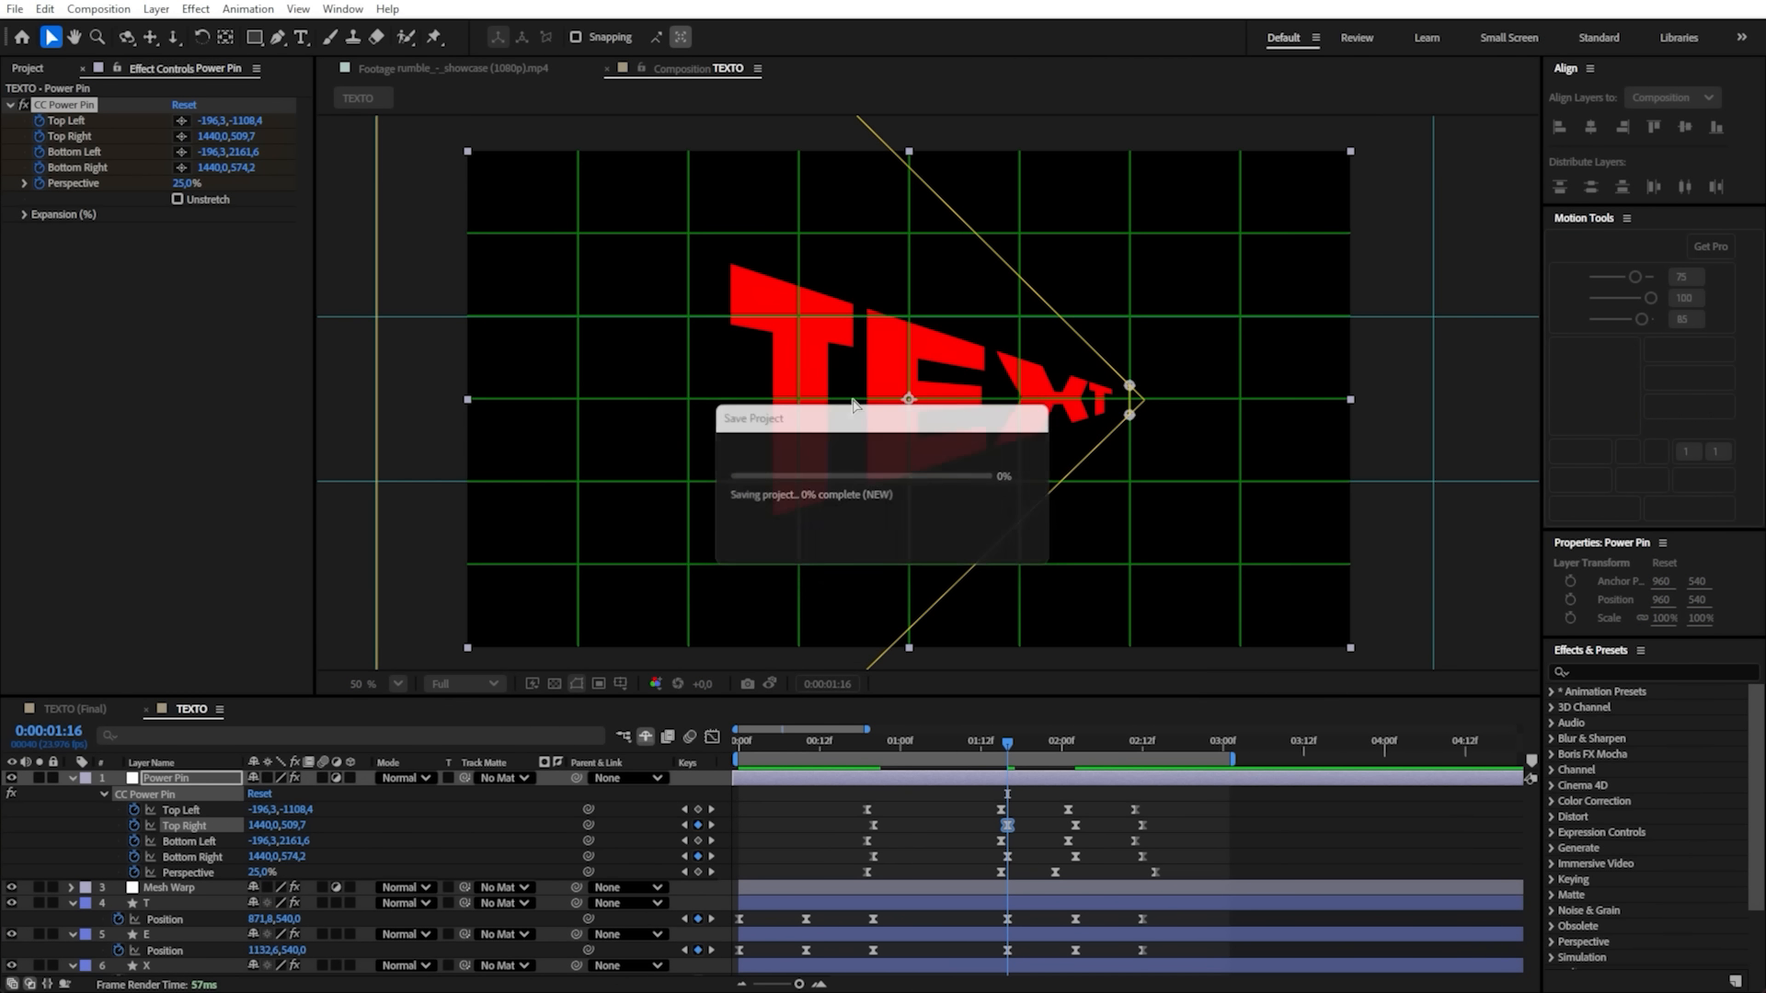
scroll(853, 408, down, 5)
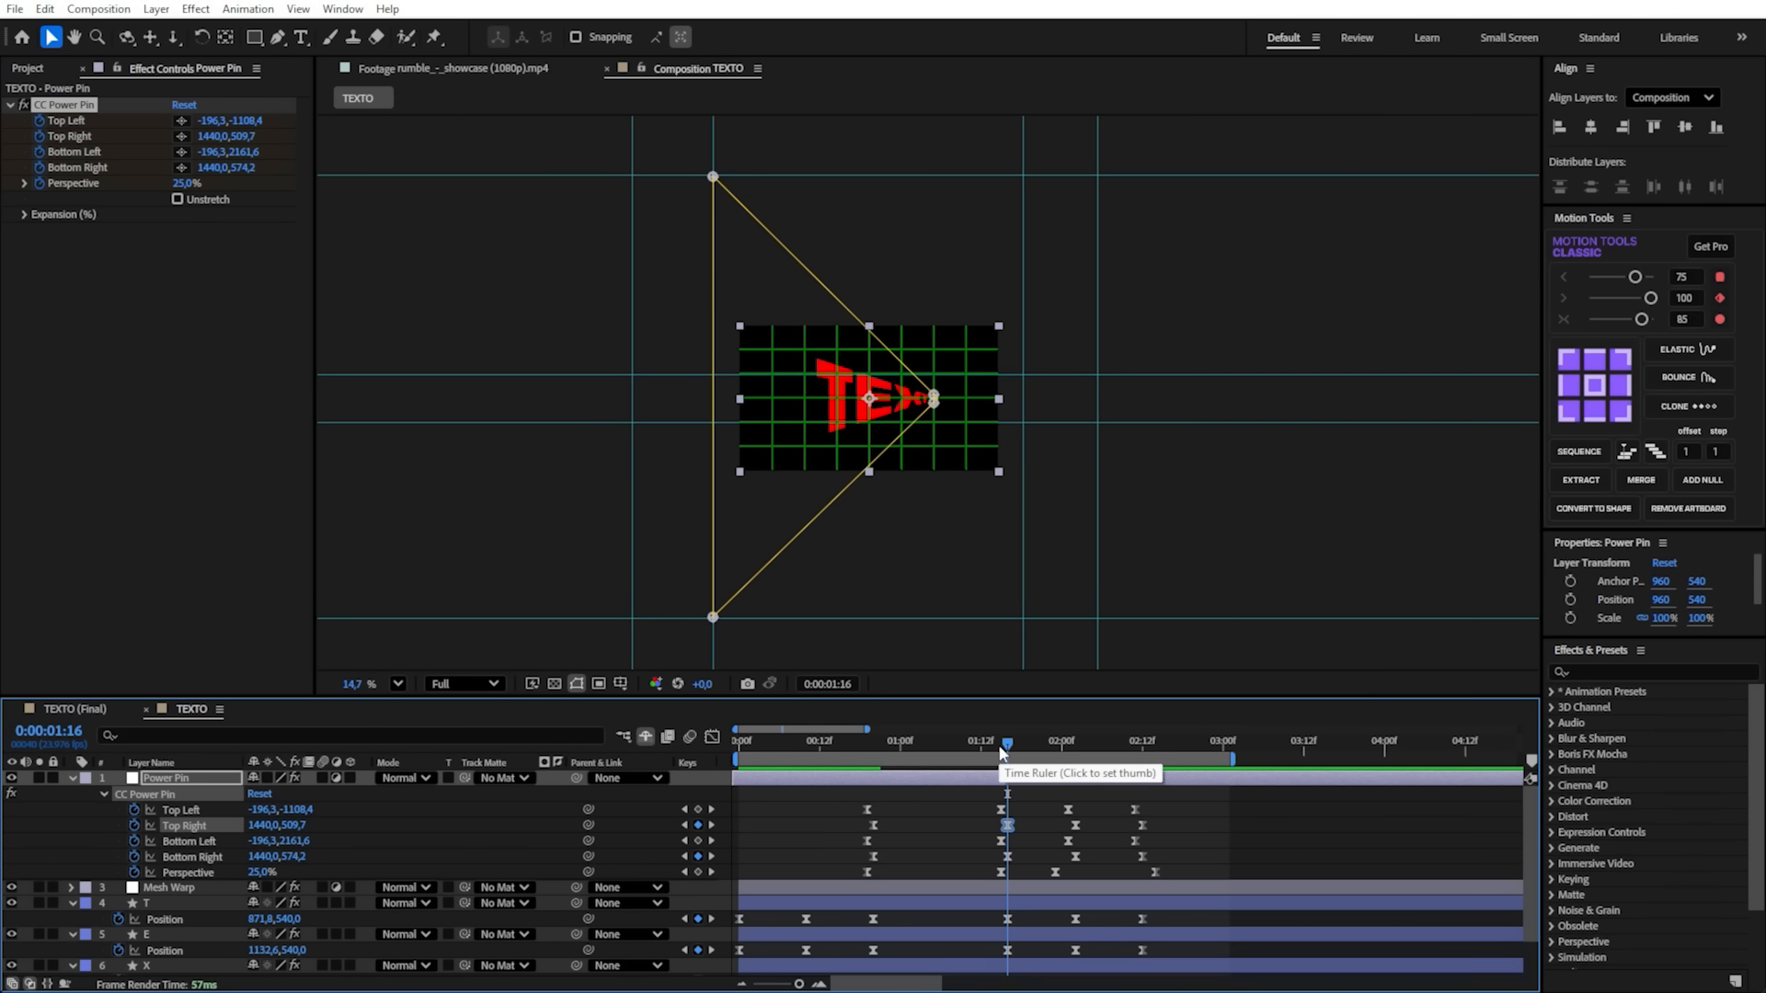
- Move the CC Power Pin's Top Right and Bottom Right keyframes at 0:00:02:02 one frame earlier, to 0:00:02:01
drag(1004, 747, 1077, 756)
scroll(796, 343, up, 4)
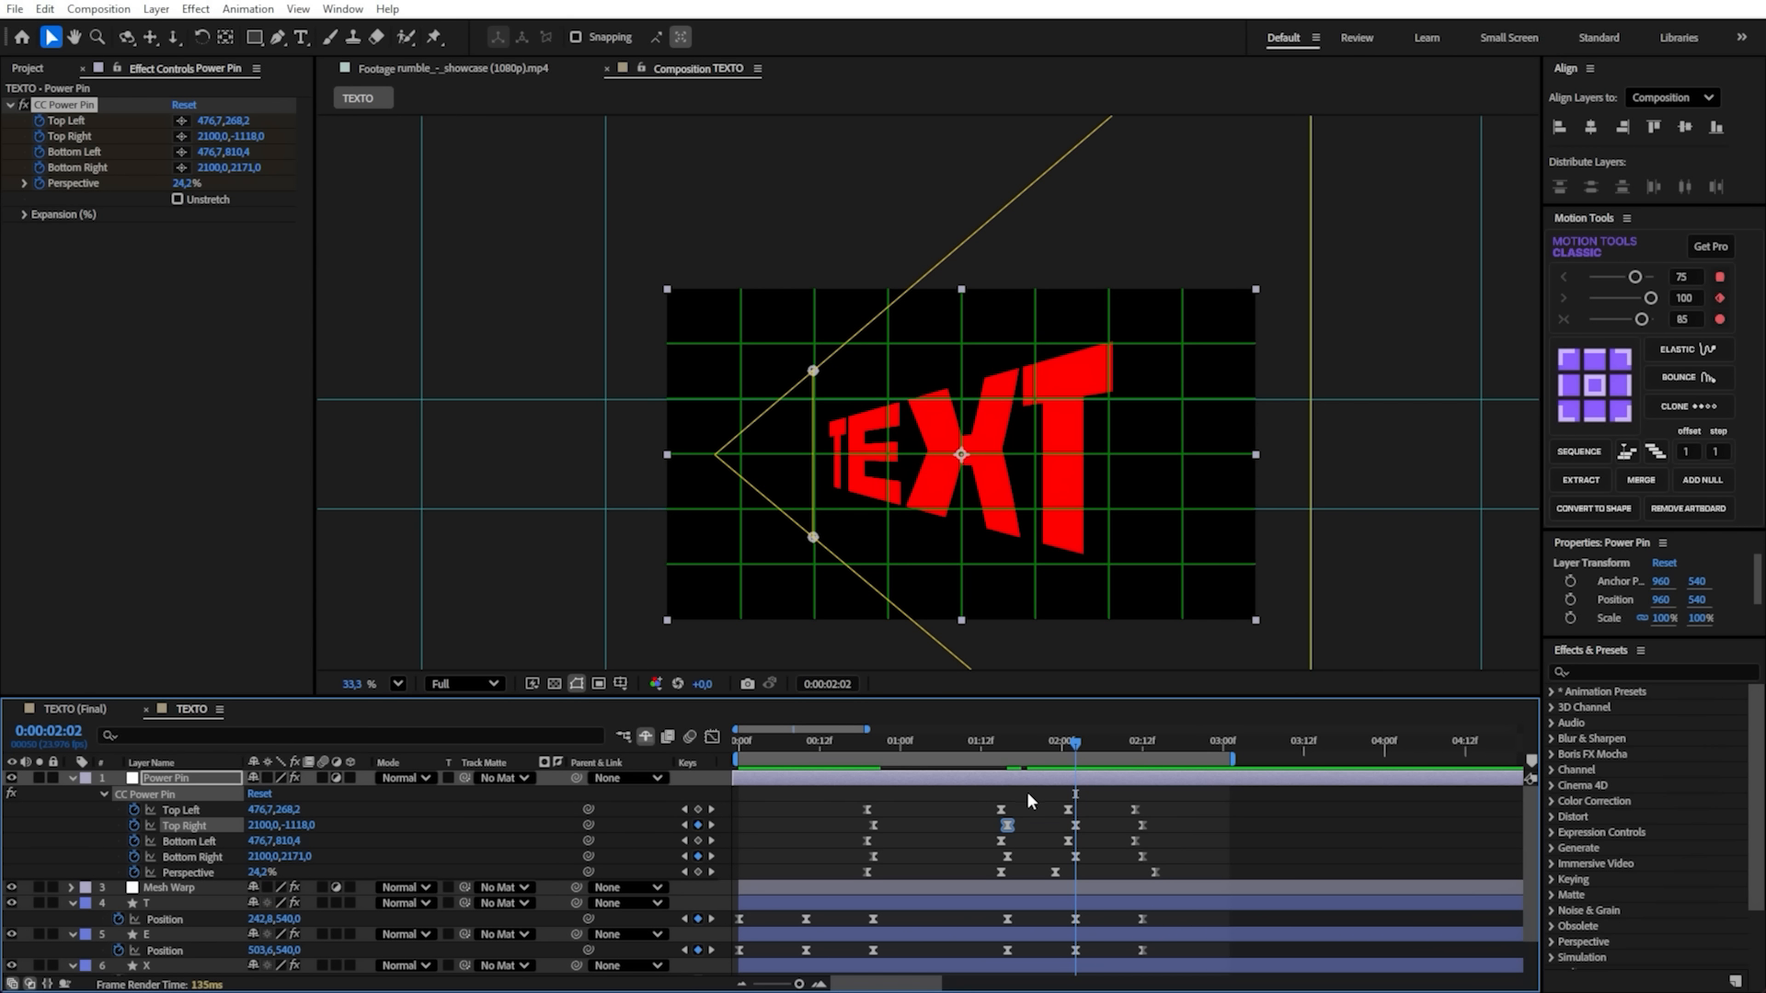
drag(1073, 746, 1069, 746)
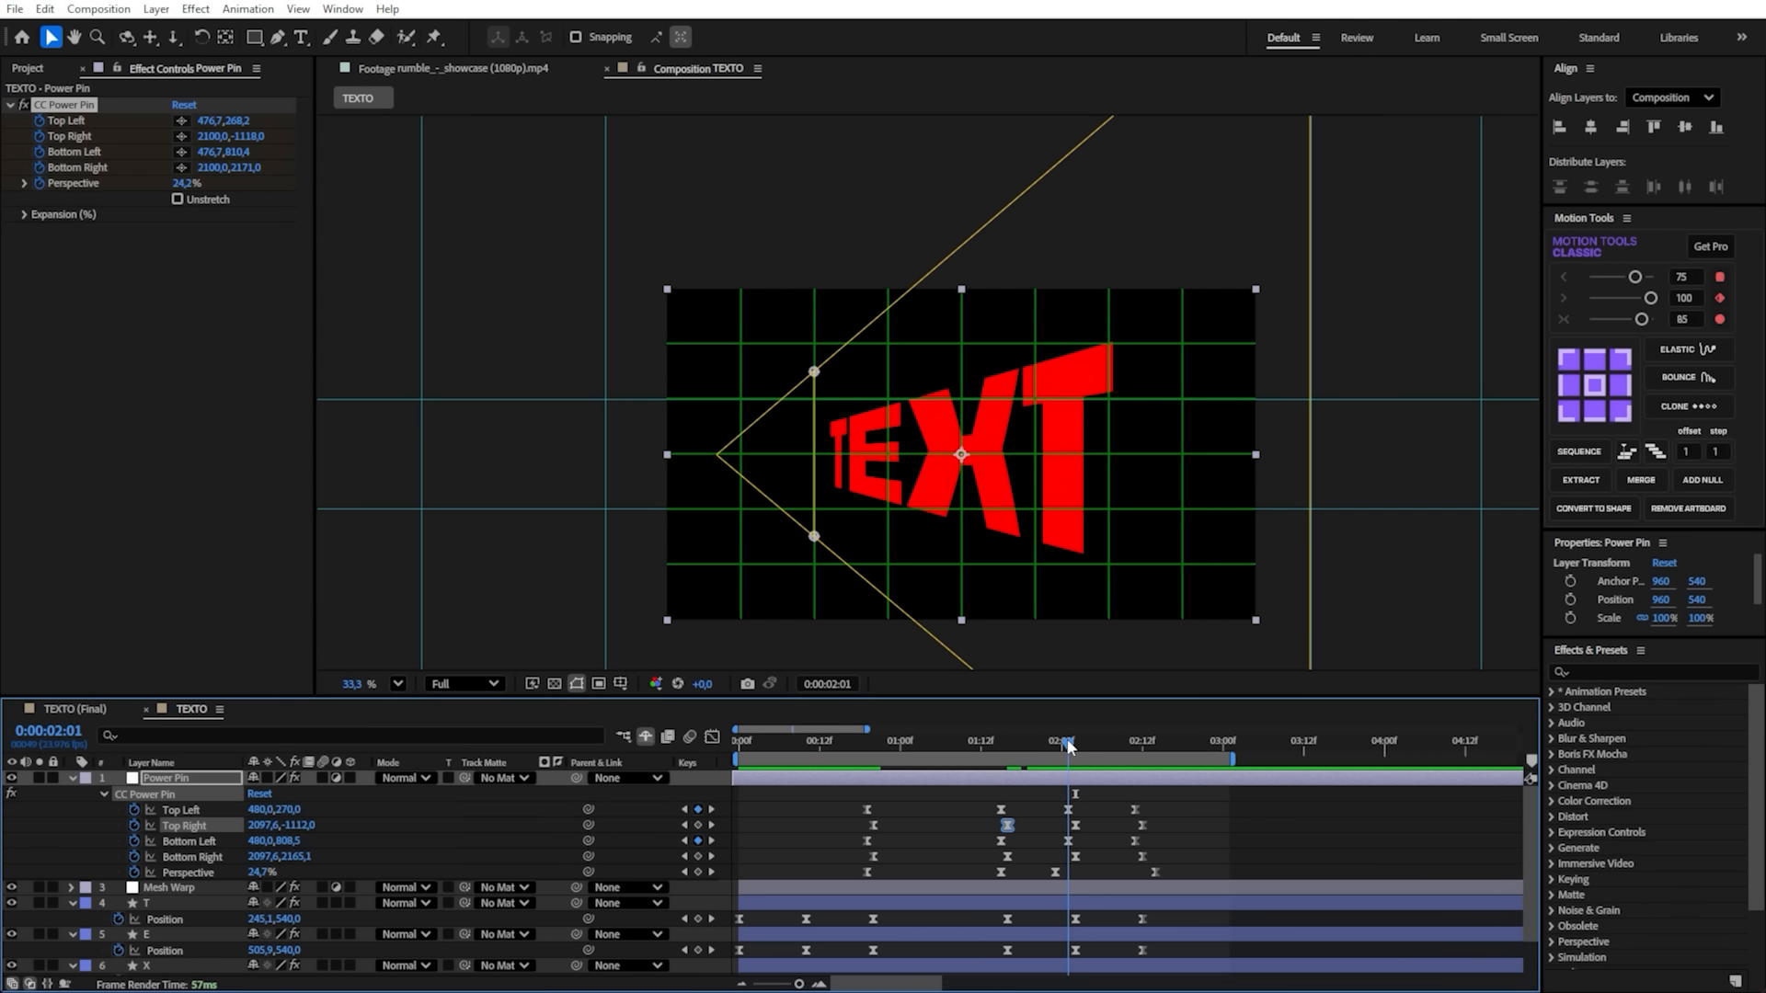
click(1074, 857)
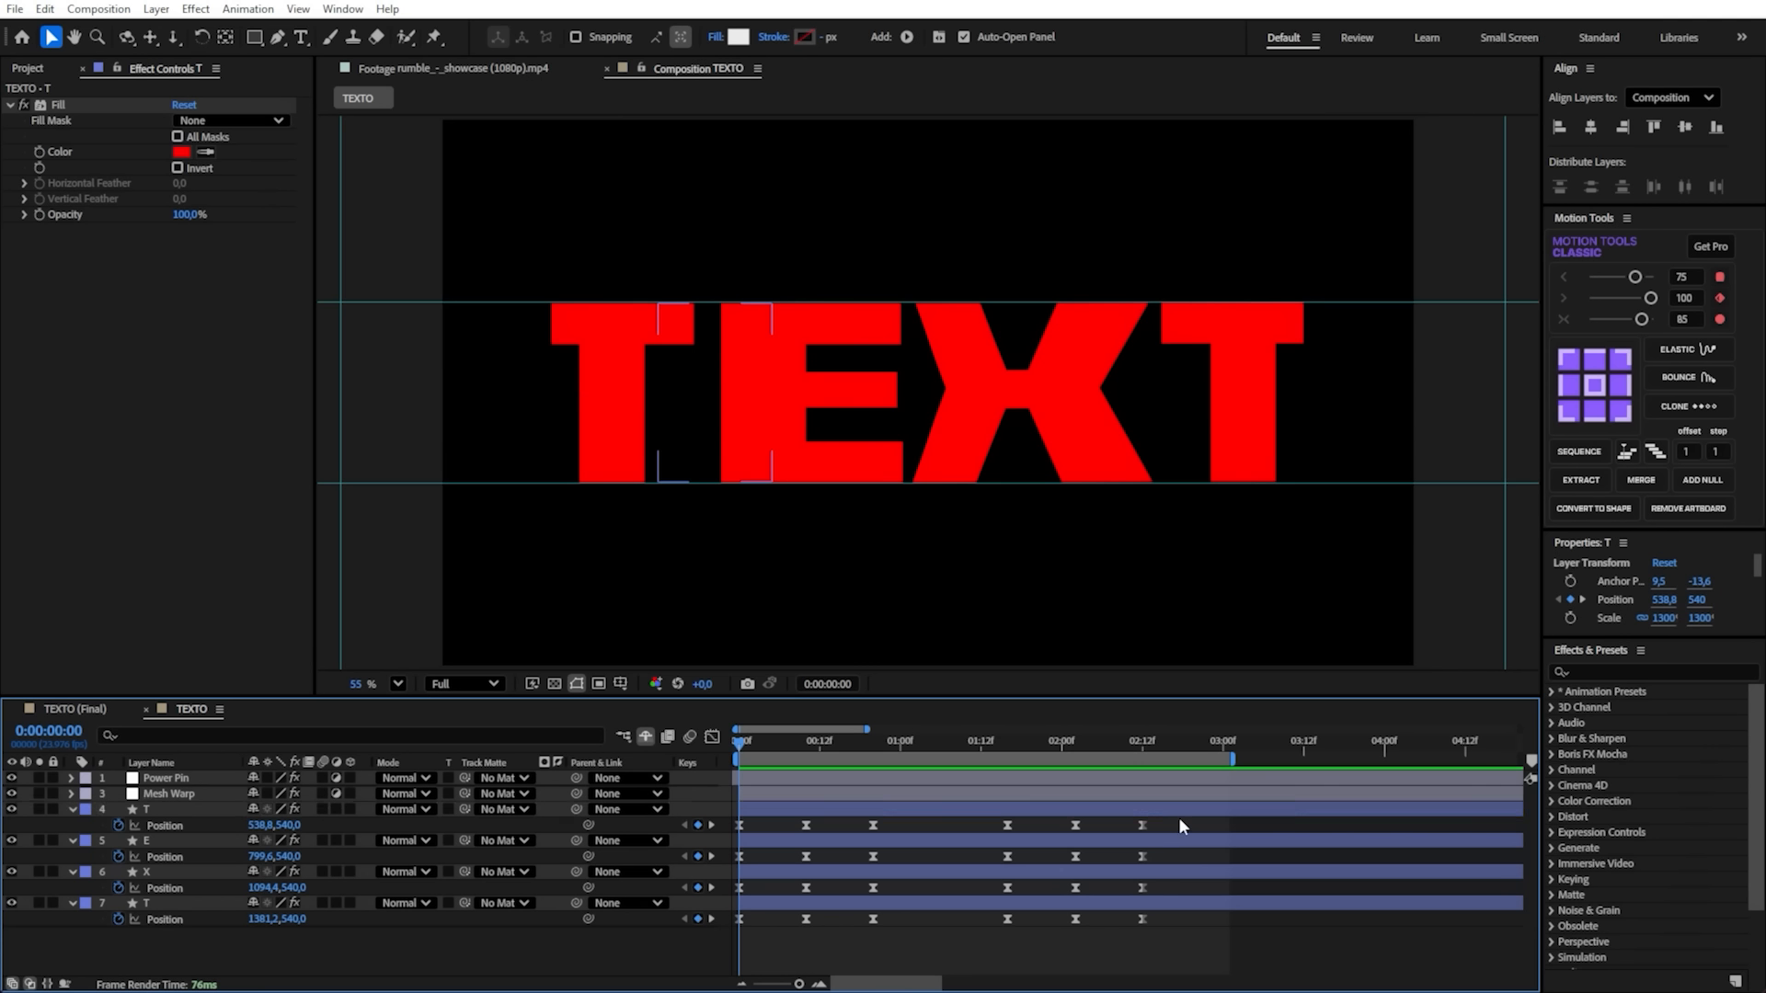
- Sequence all Position keyframes of the four letters from the last T back to the first, offset 1 and step 1, and preview
drag(1179, 817, 941, 922)
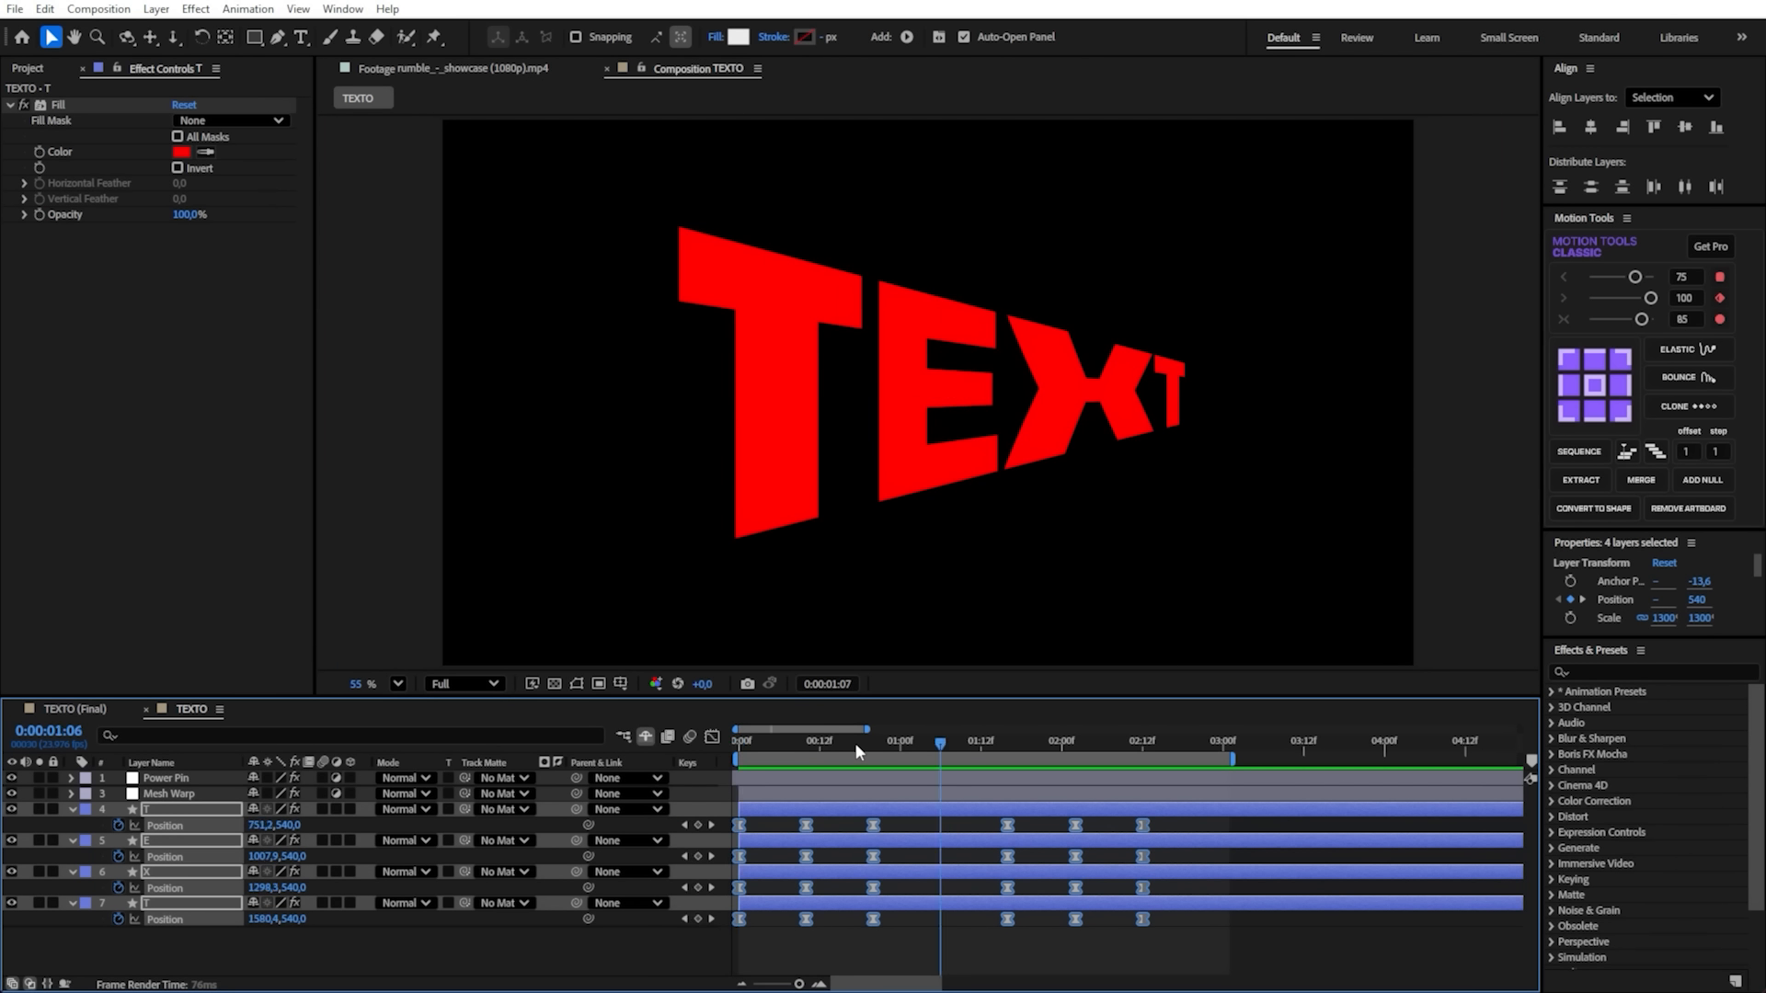
key(space)
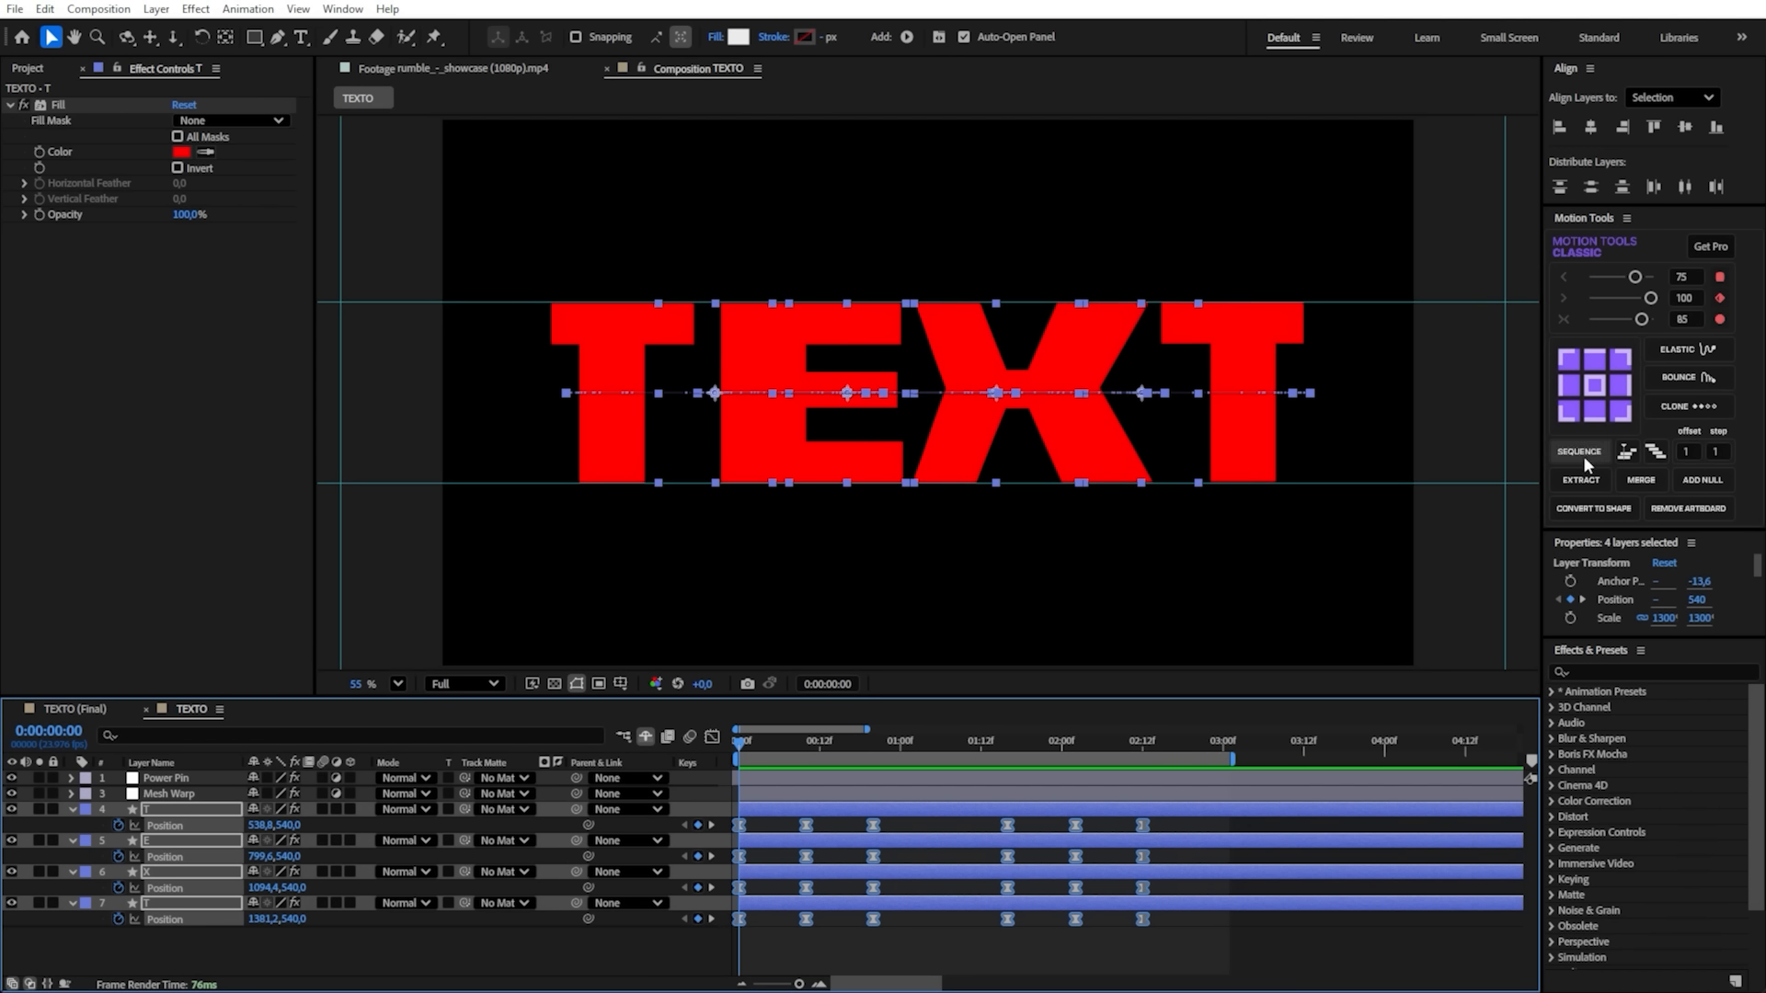
click(1655, 453)
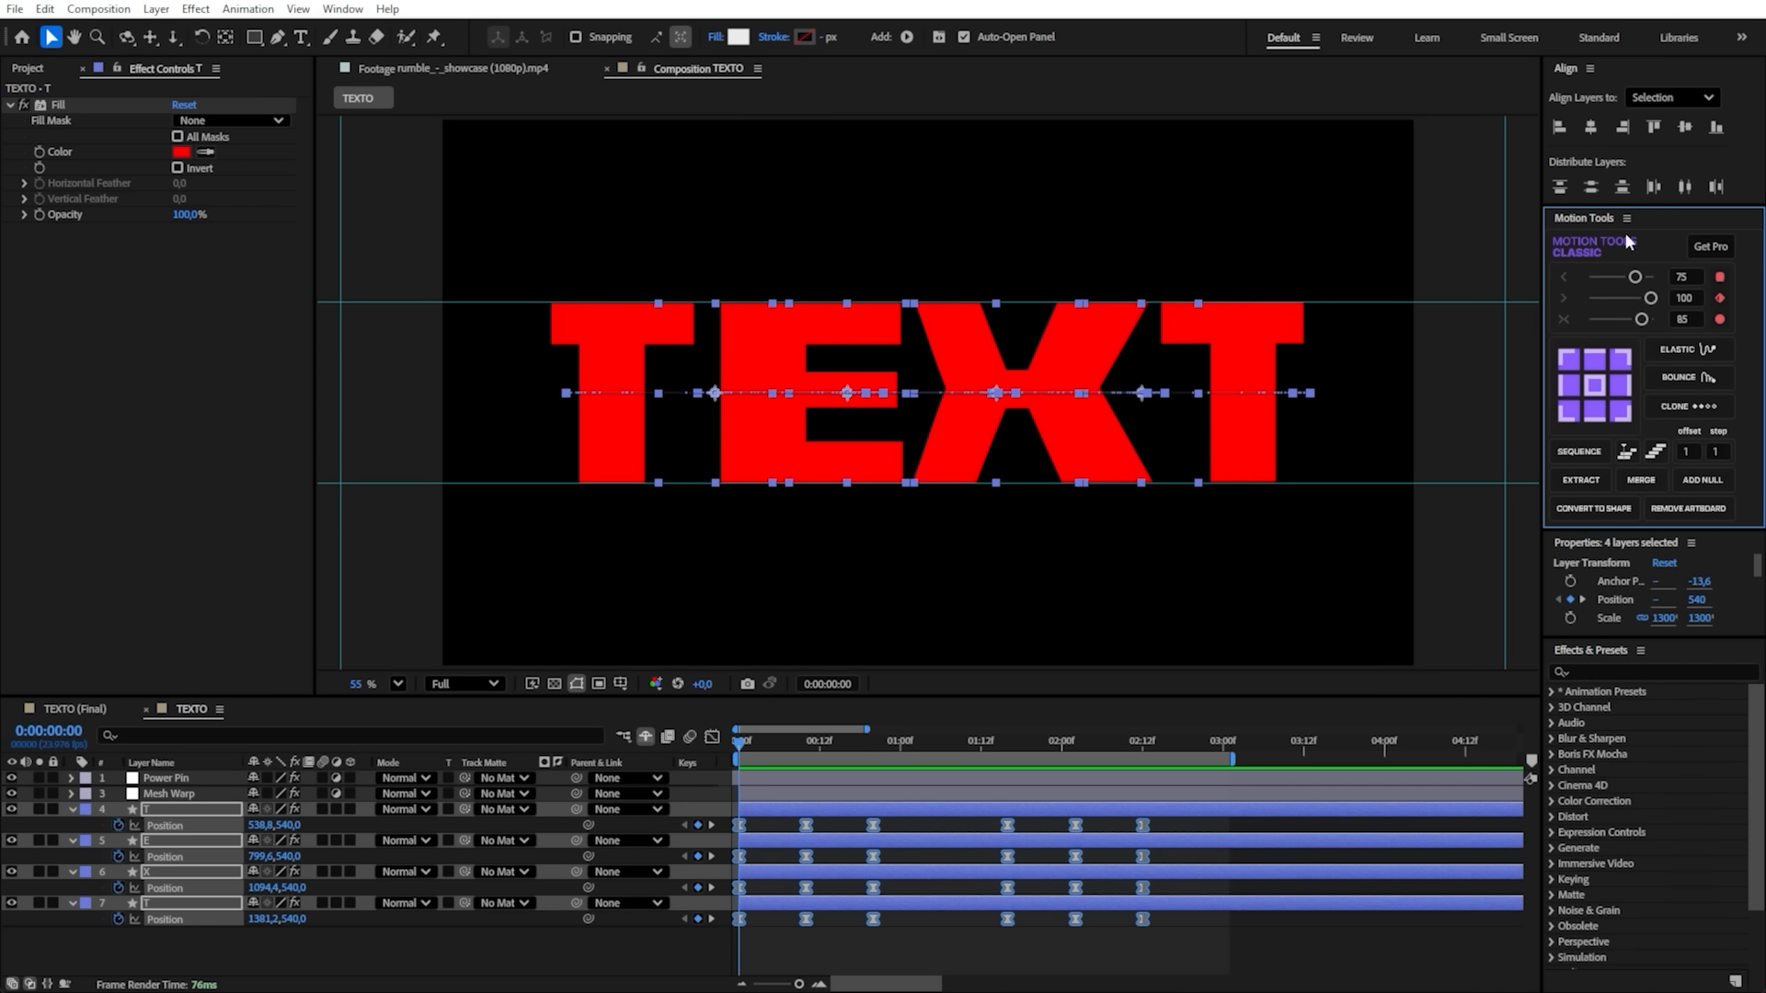
click(1578, 450)
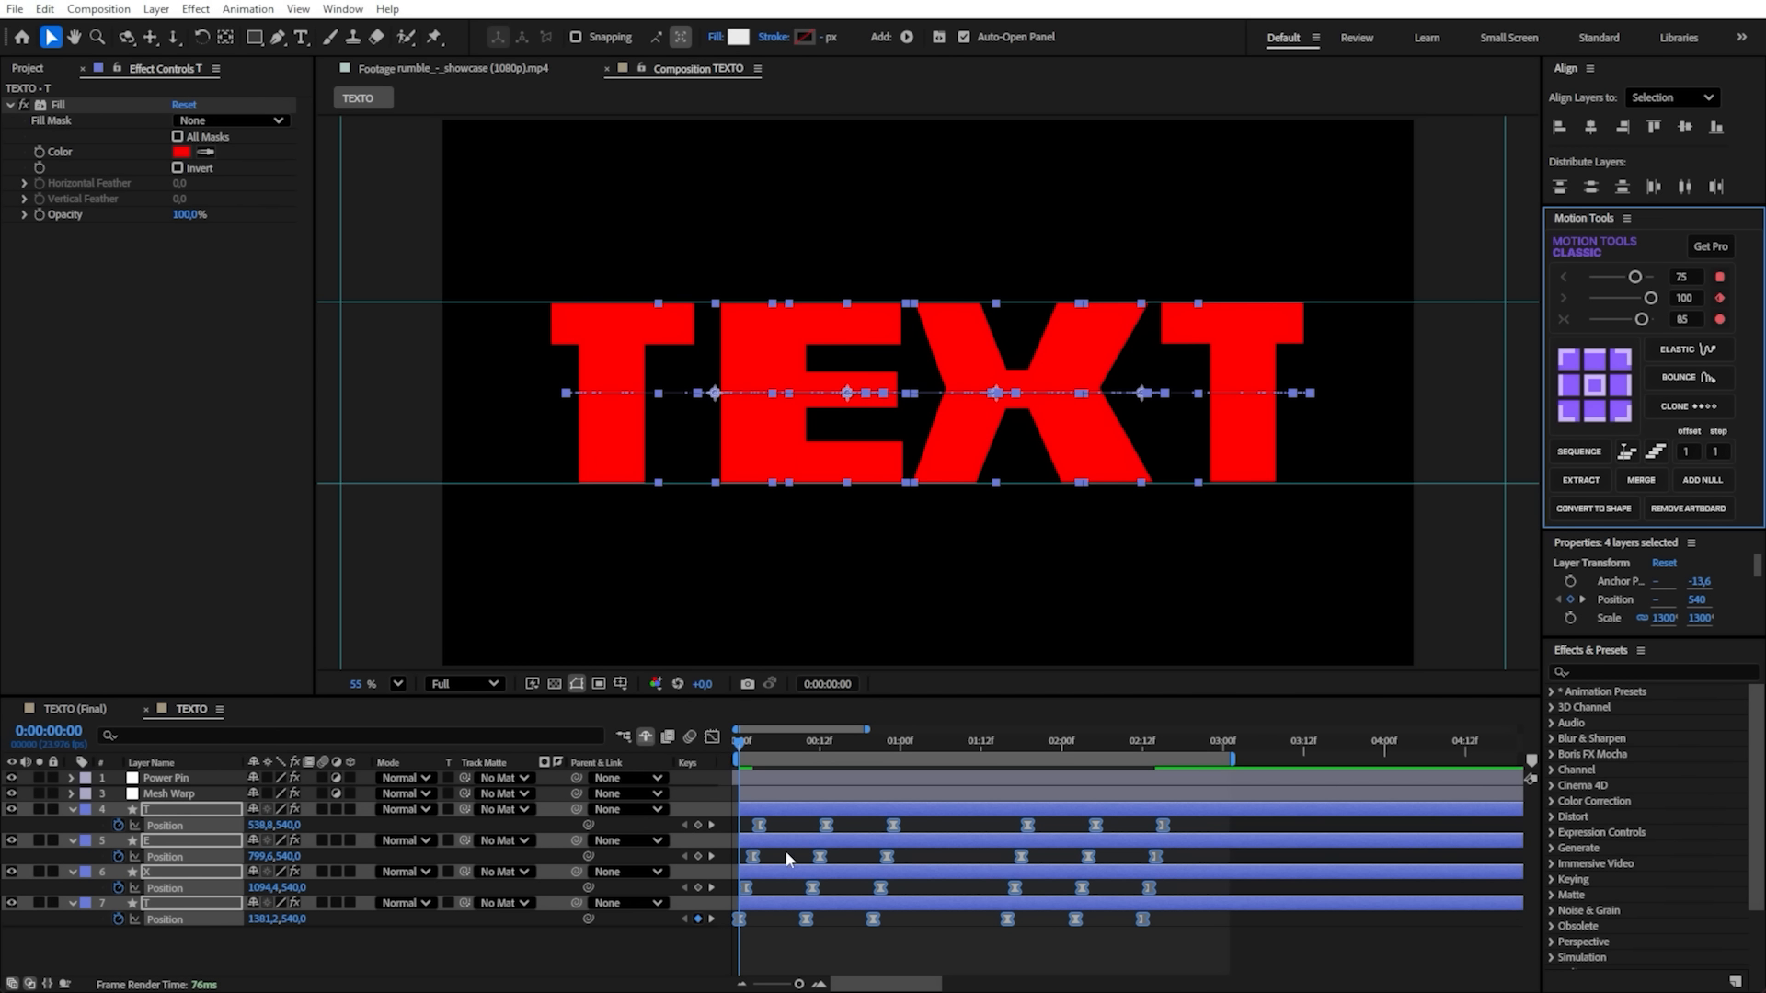
click(870, 942)
key(space)
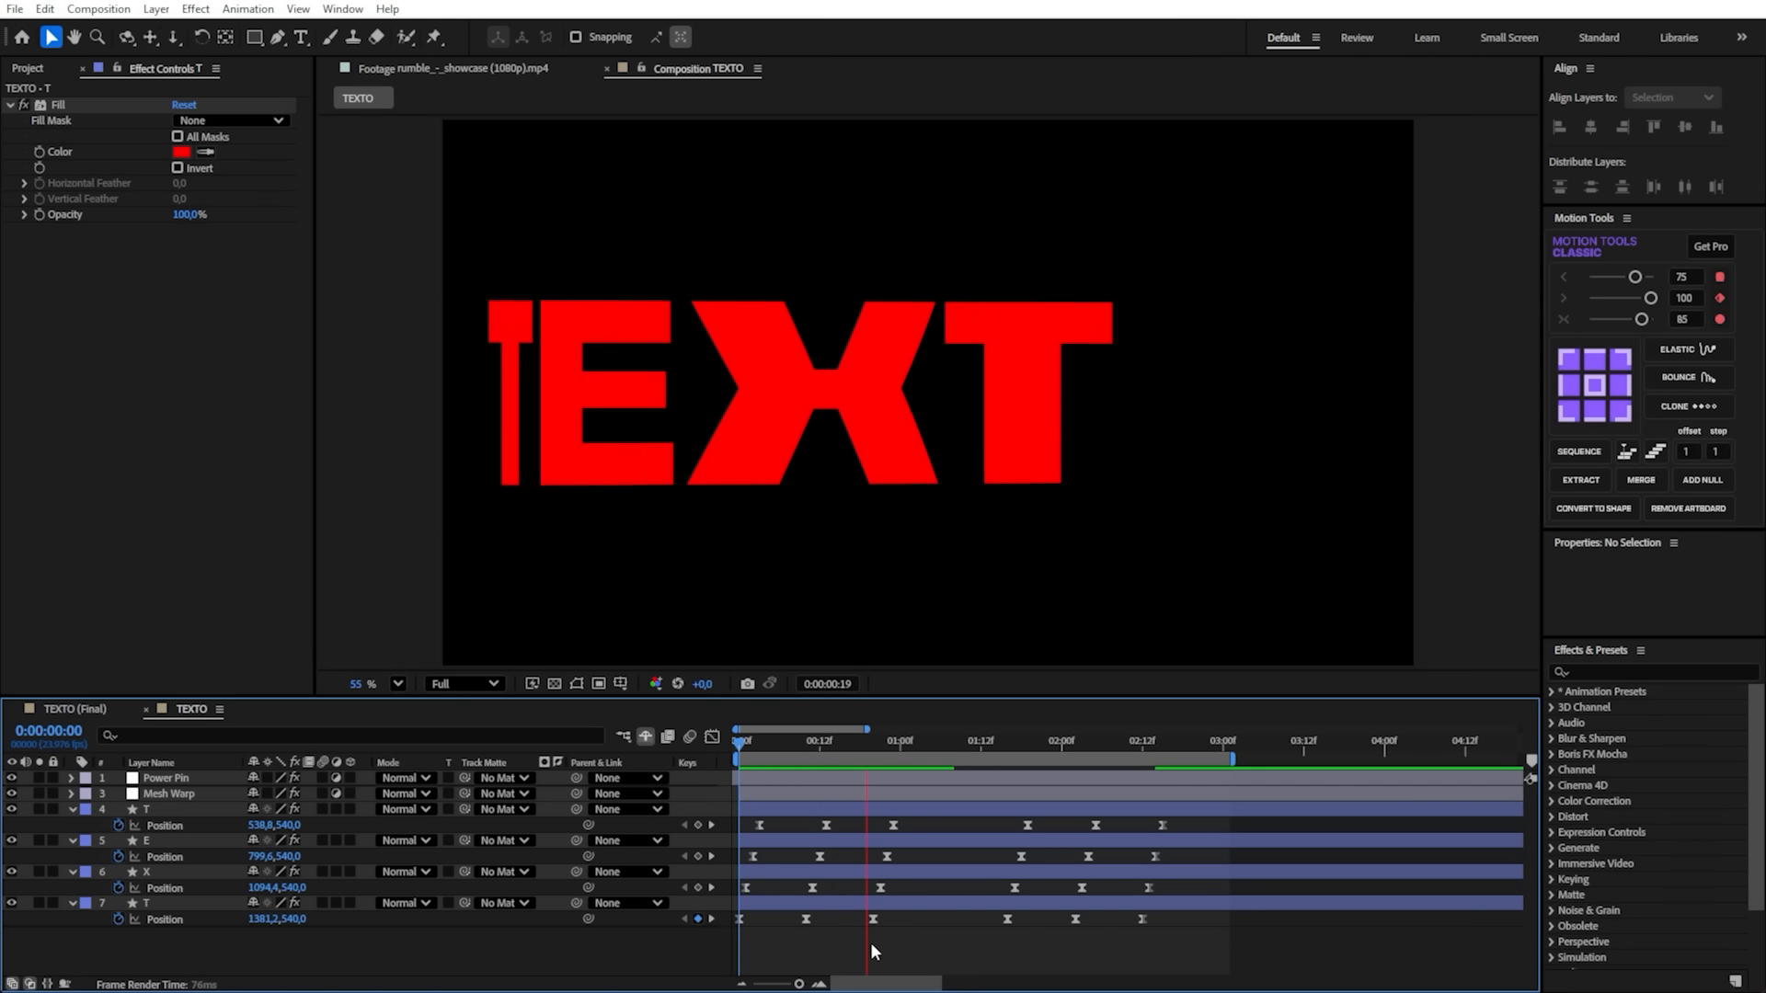
key(space)
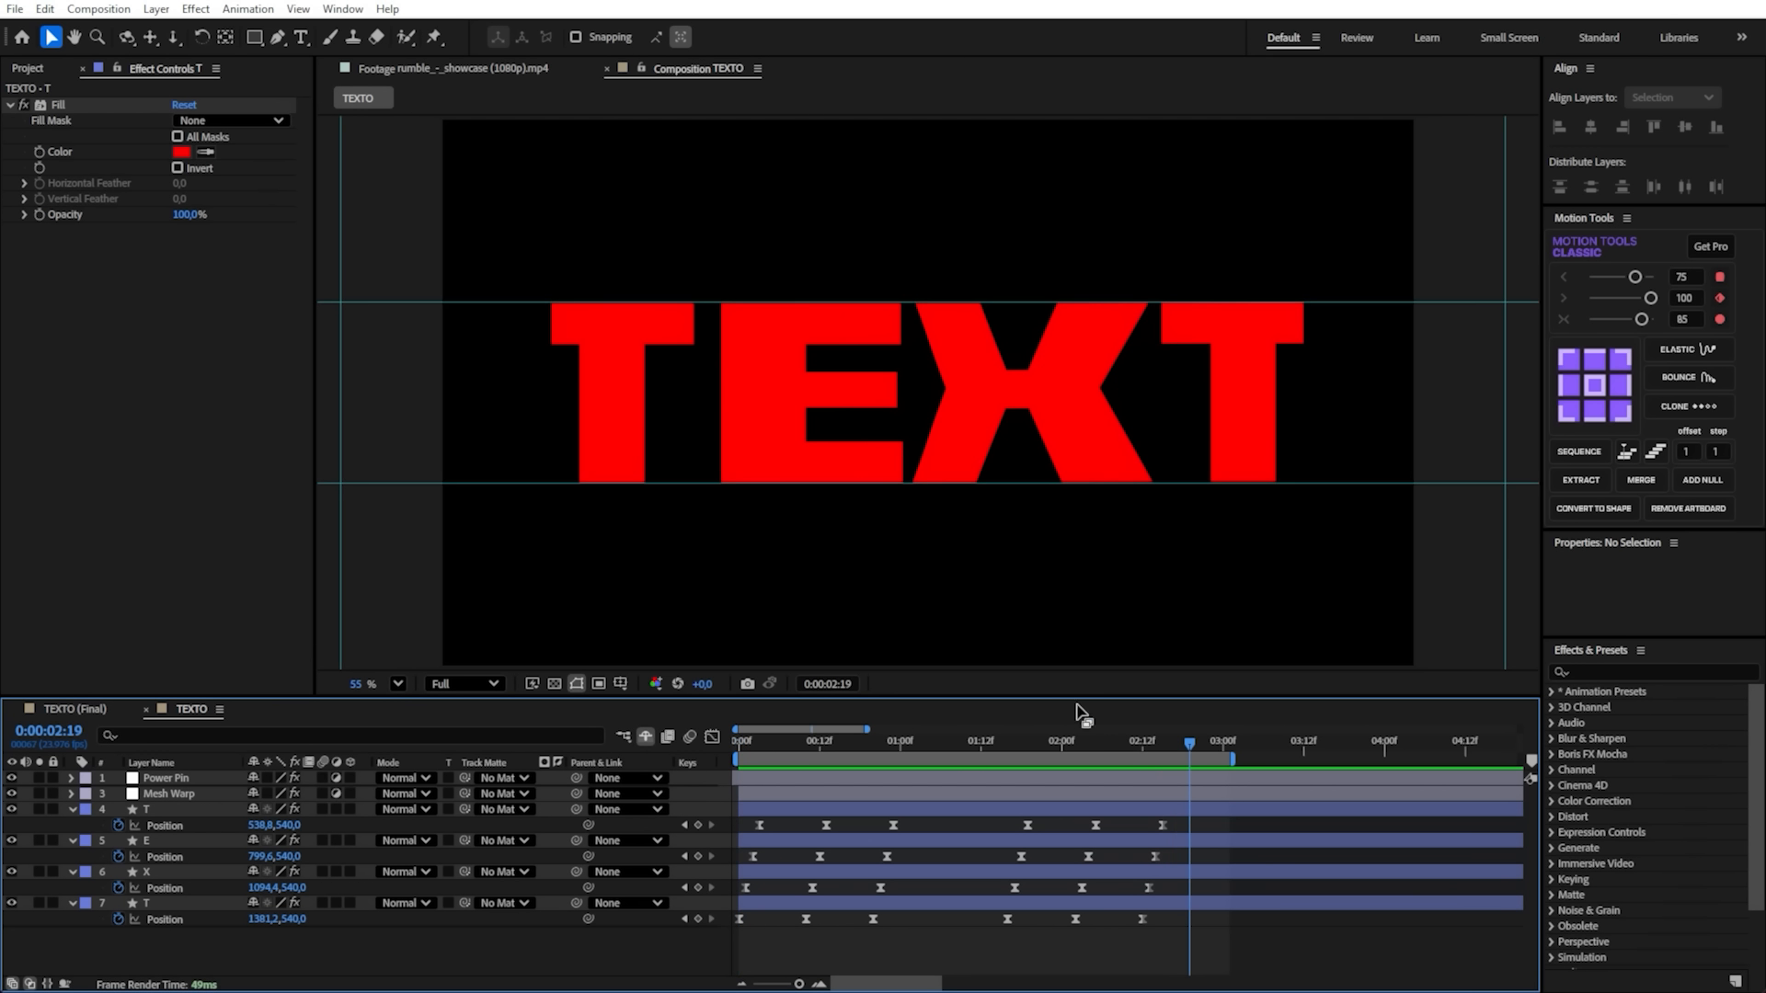
- Realign the letters' last three Position keyframes to 0:00:01:16 and sequence them from the first T to the last, offset 1 and step 1
click(1005, 742)
drag(1170, 818, 949, 925)
click(1630, 449)
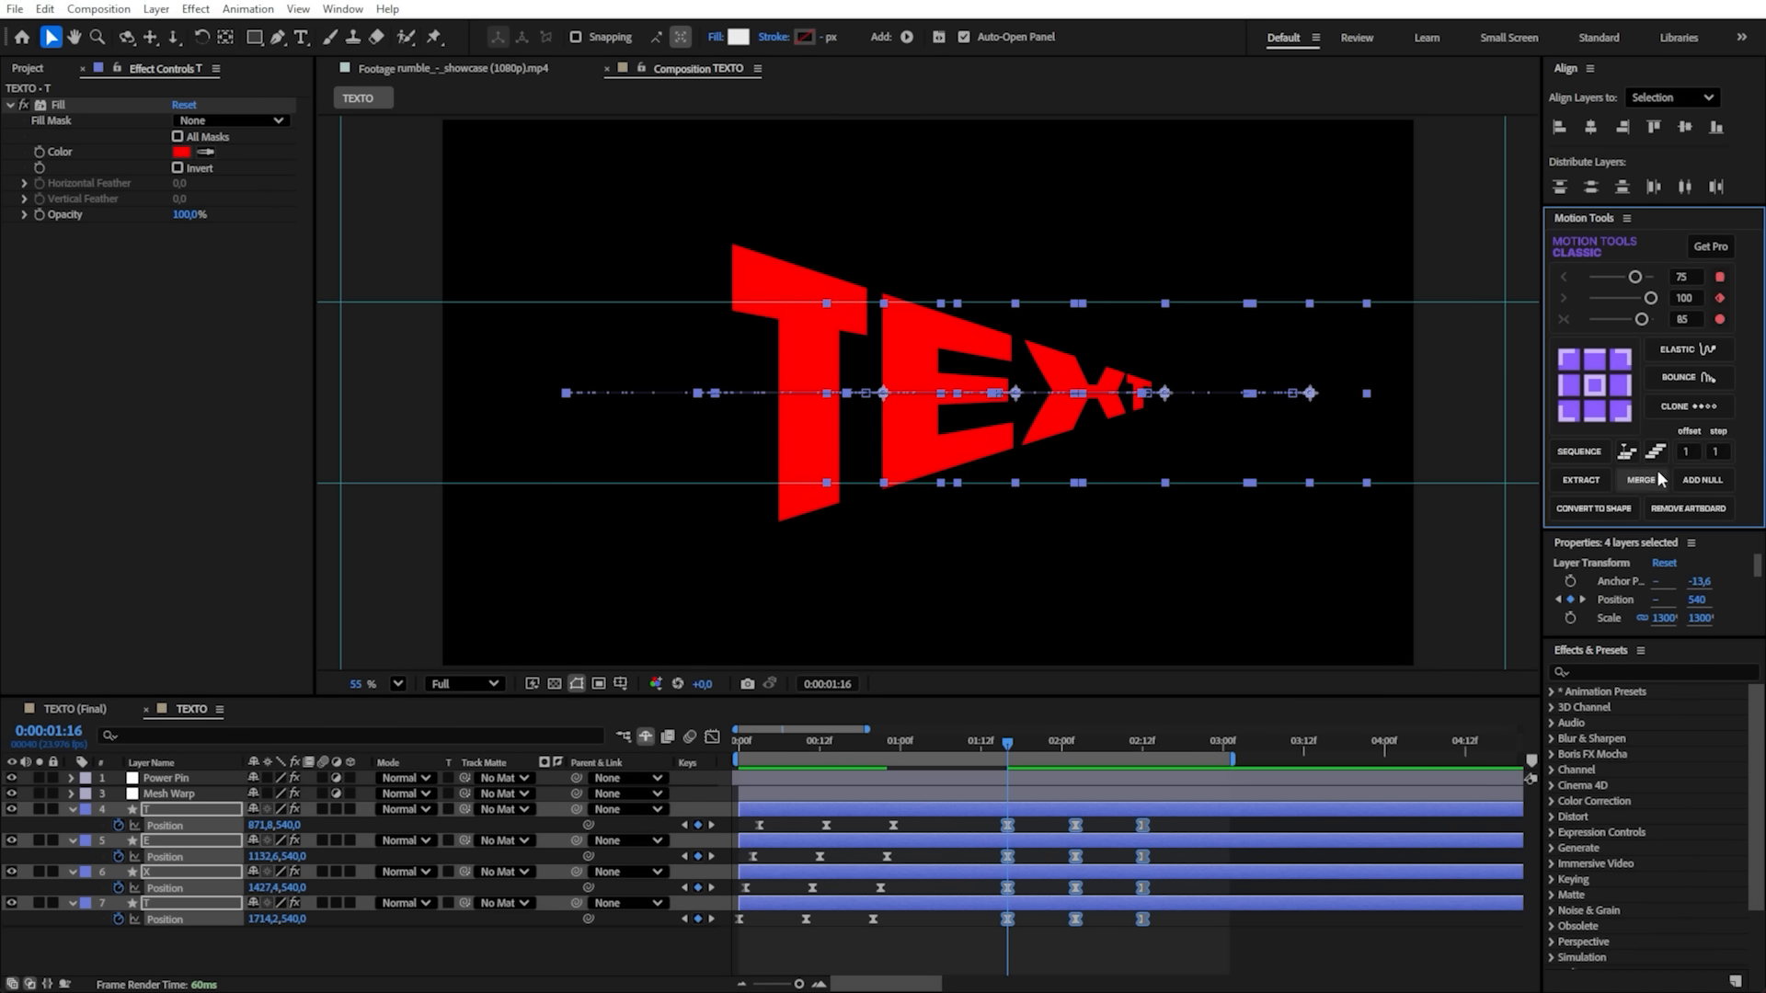
drag(1192, 823, 973, 918)
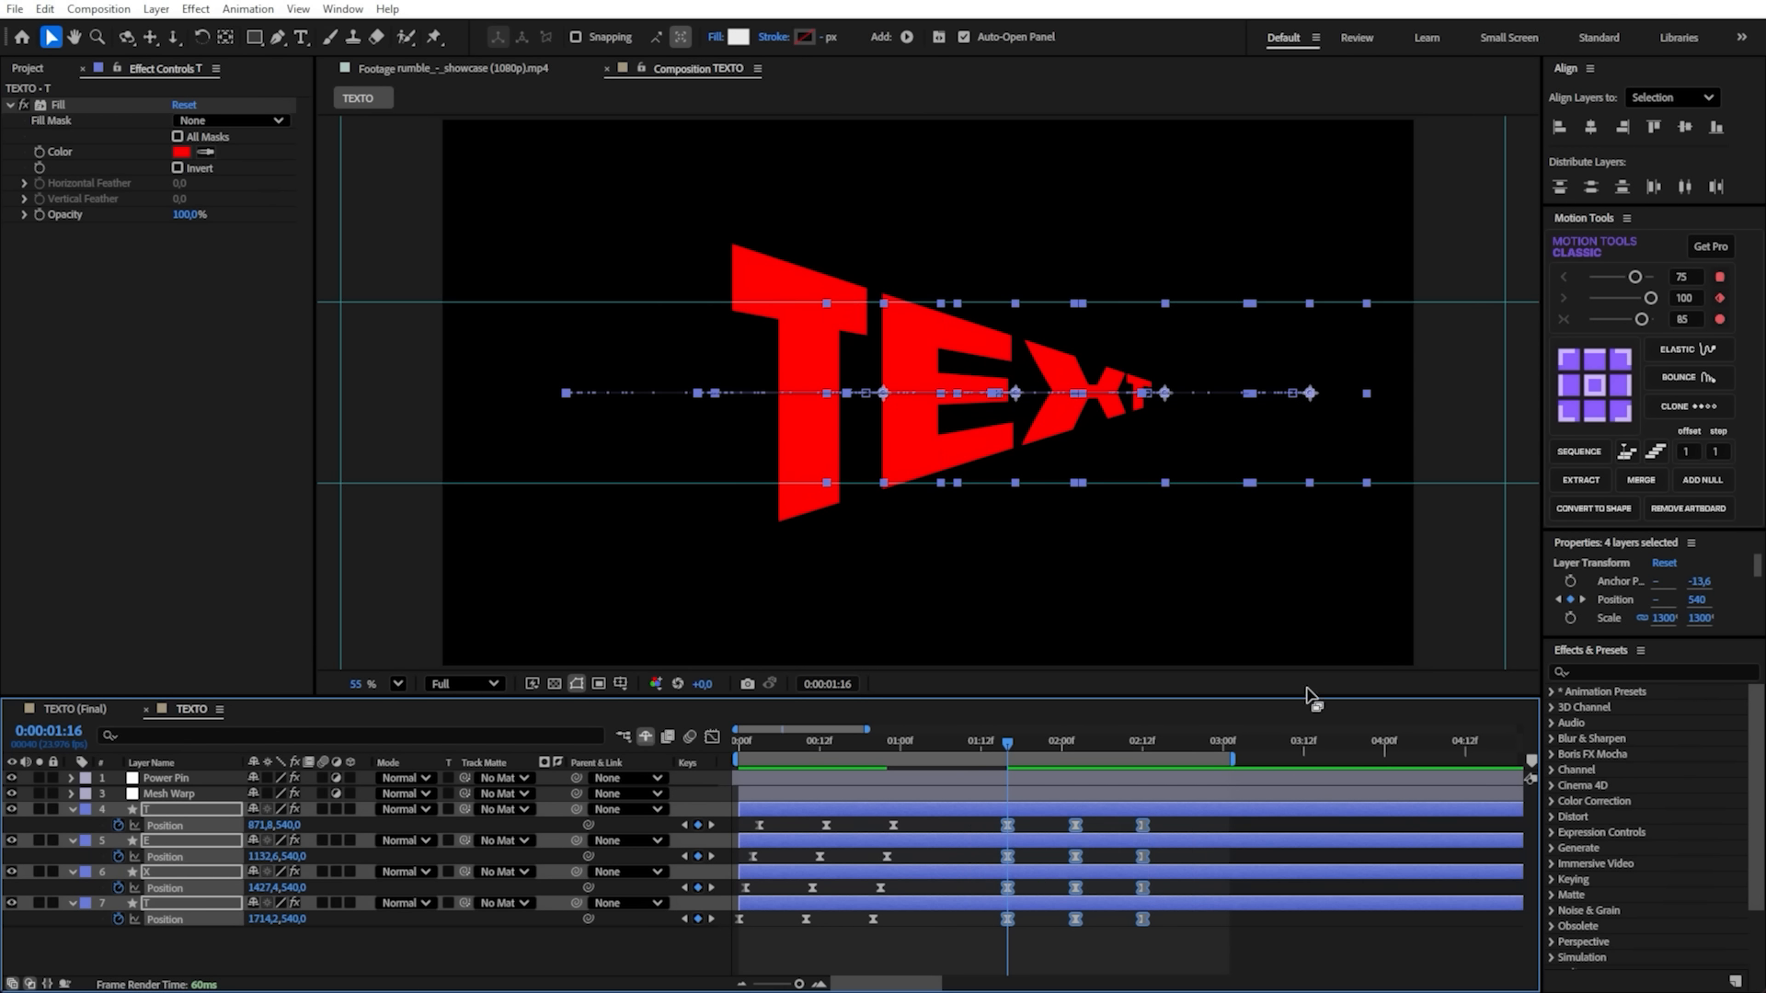
click(1657, 461)
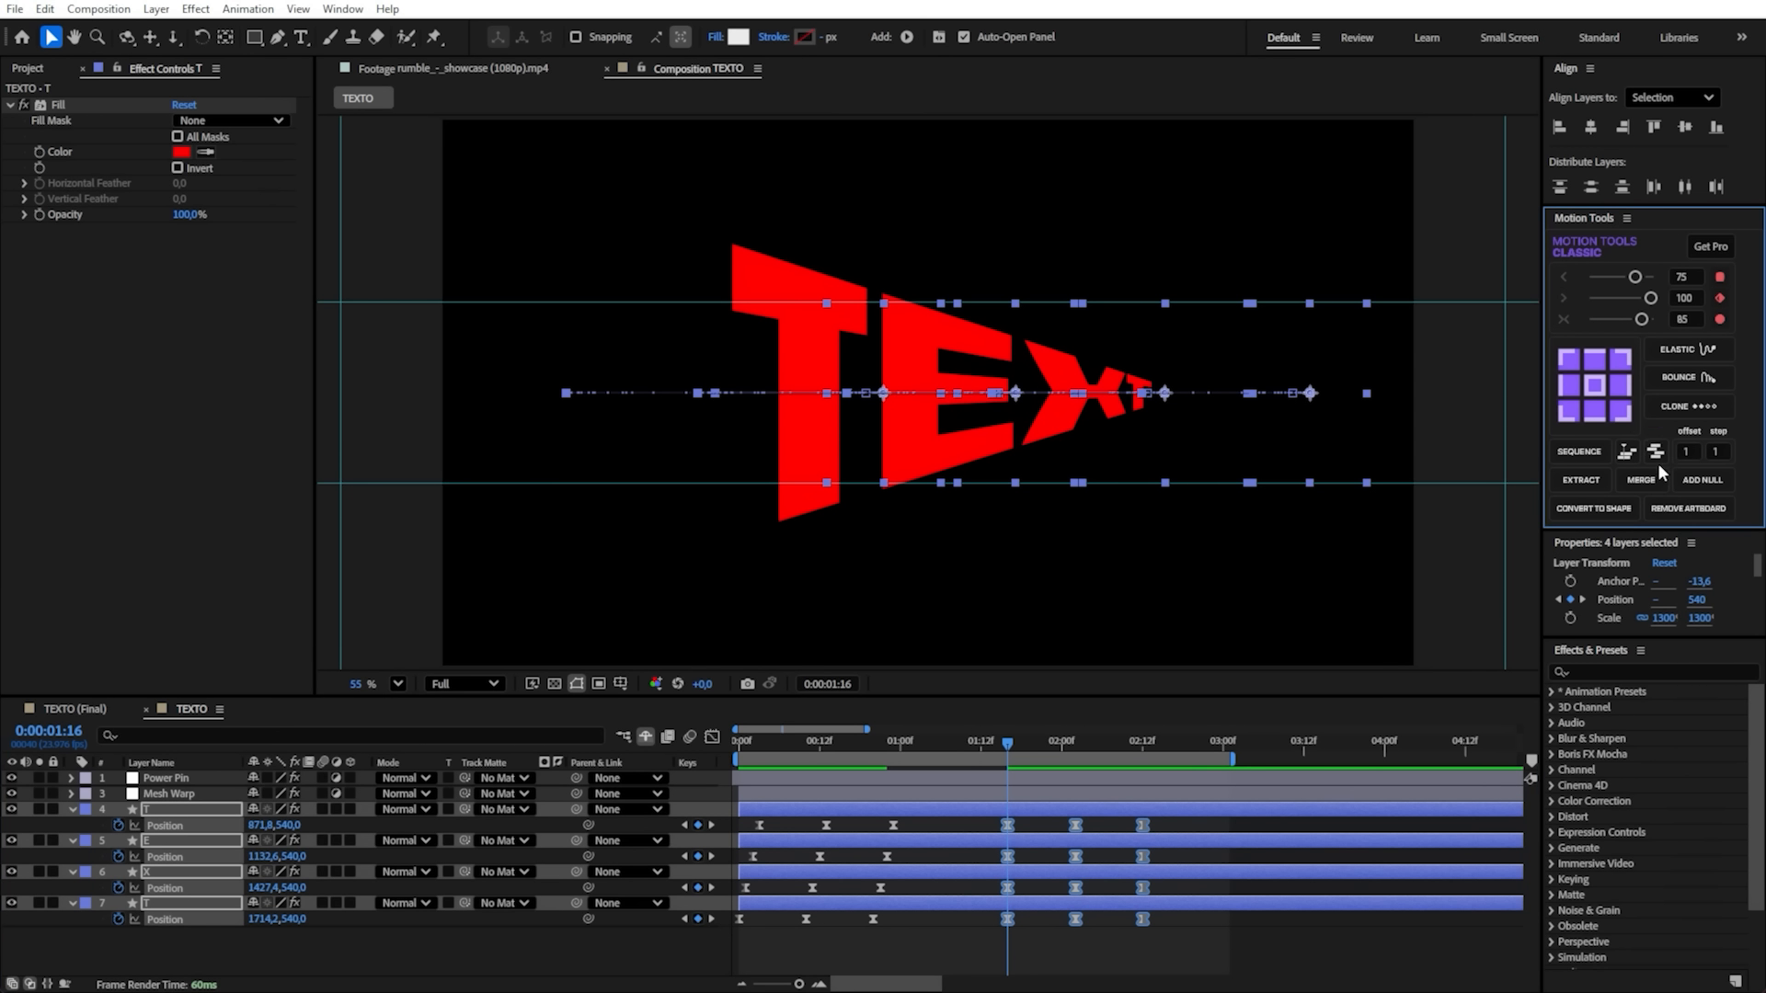
click(1580, 452)
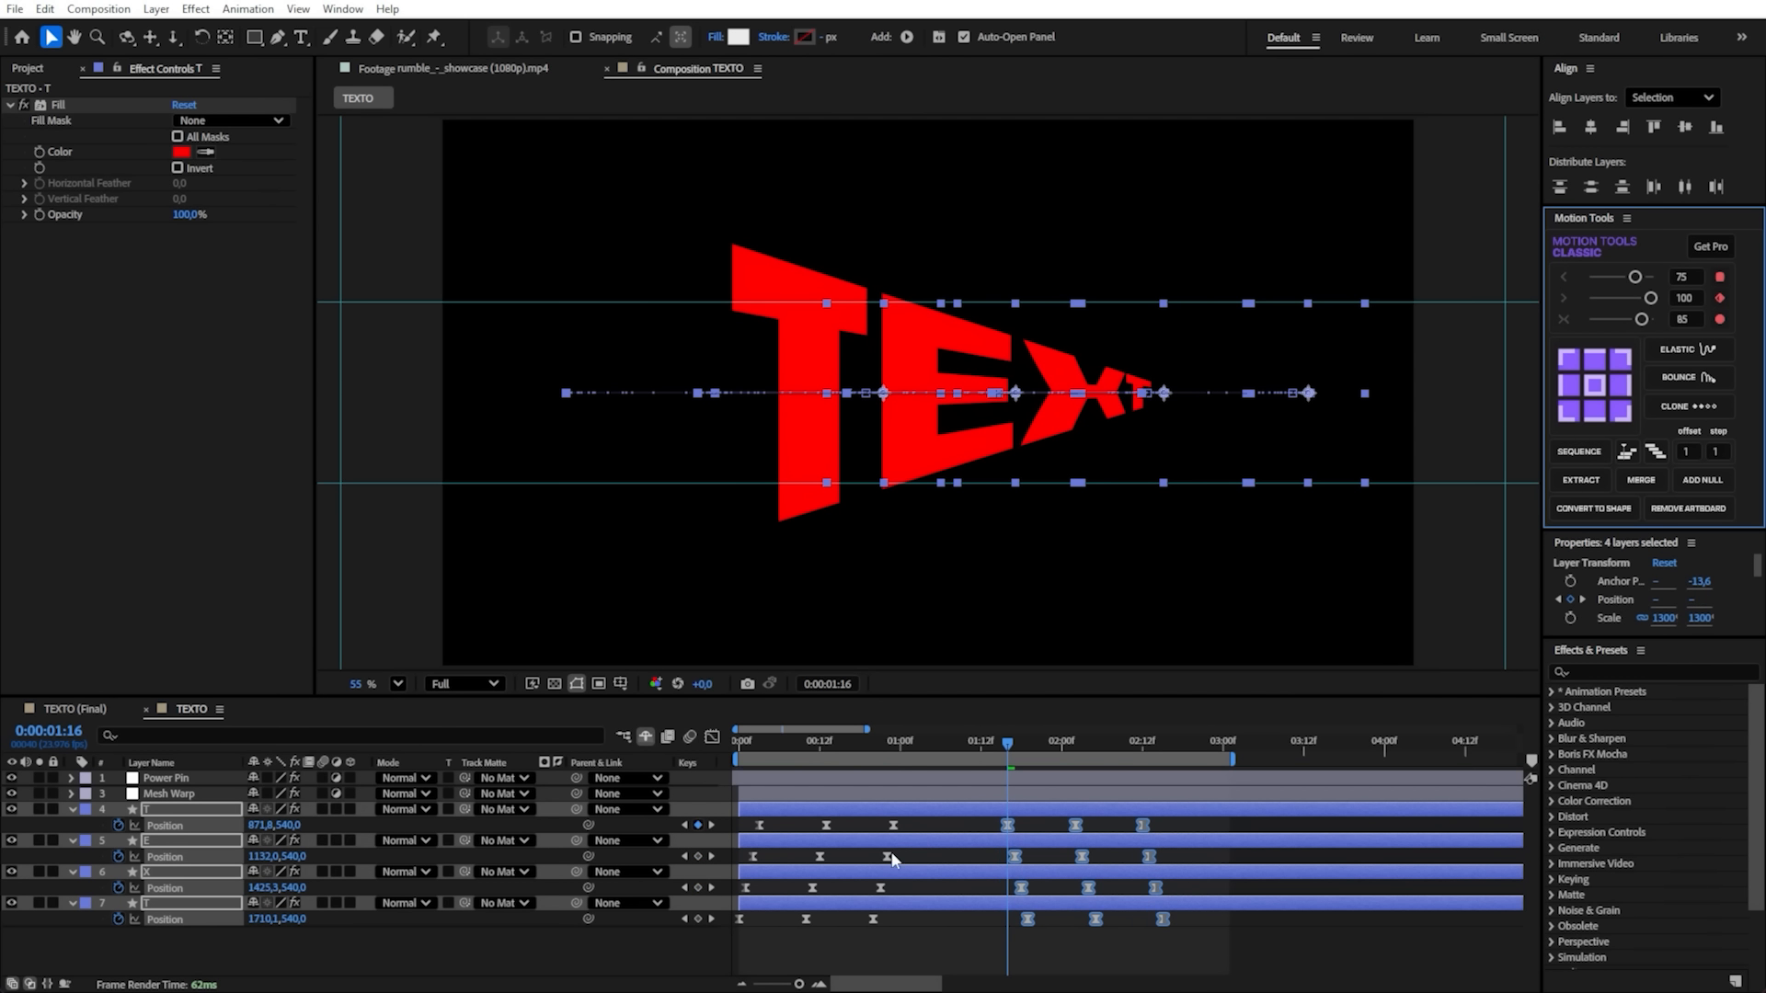
- Play the animation from the start and check the staggered motion of the letters in both directions
click(975, 721)
key(Home)
click(956, 927)
key(space)
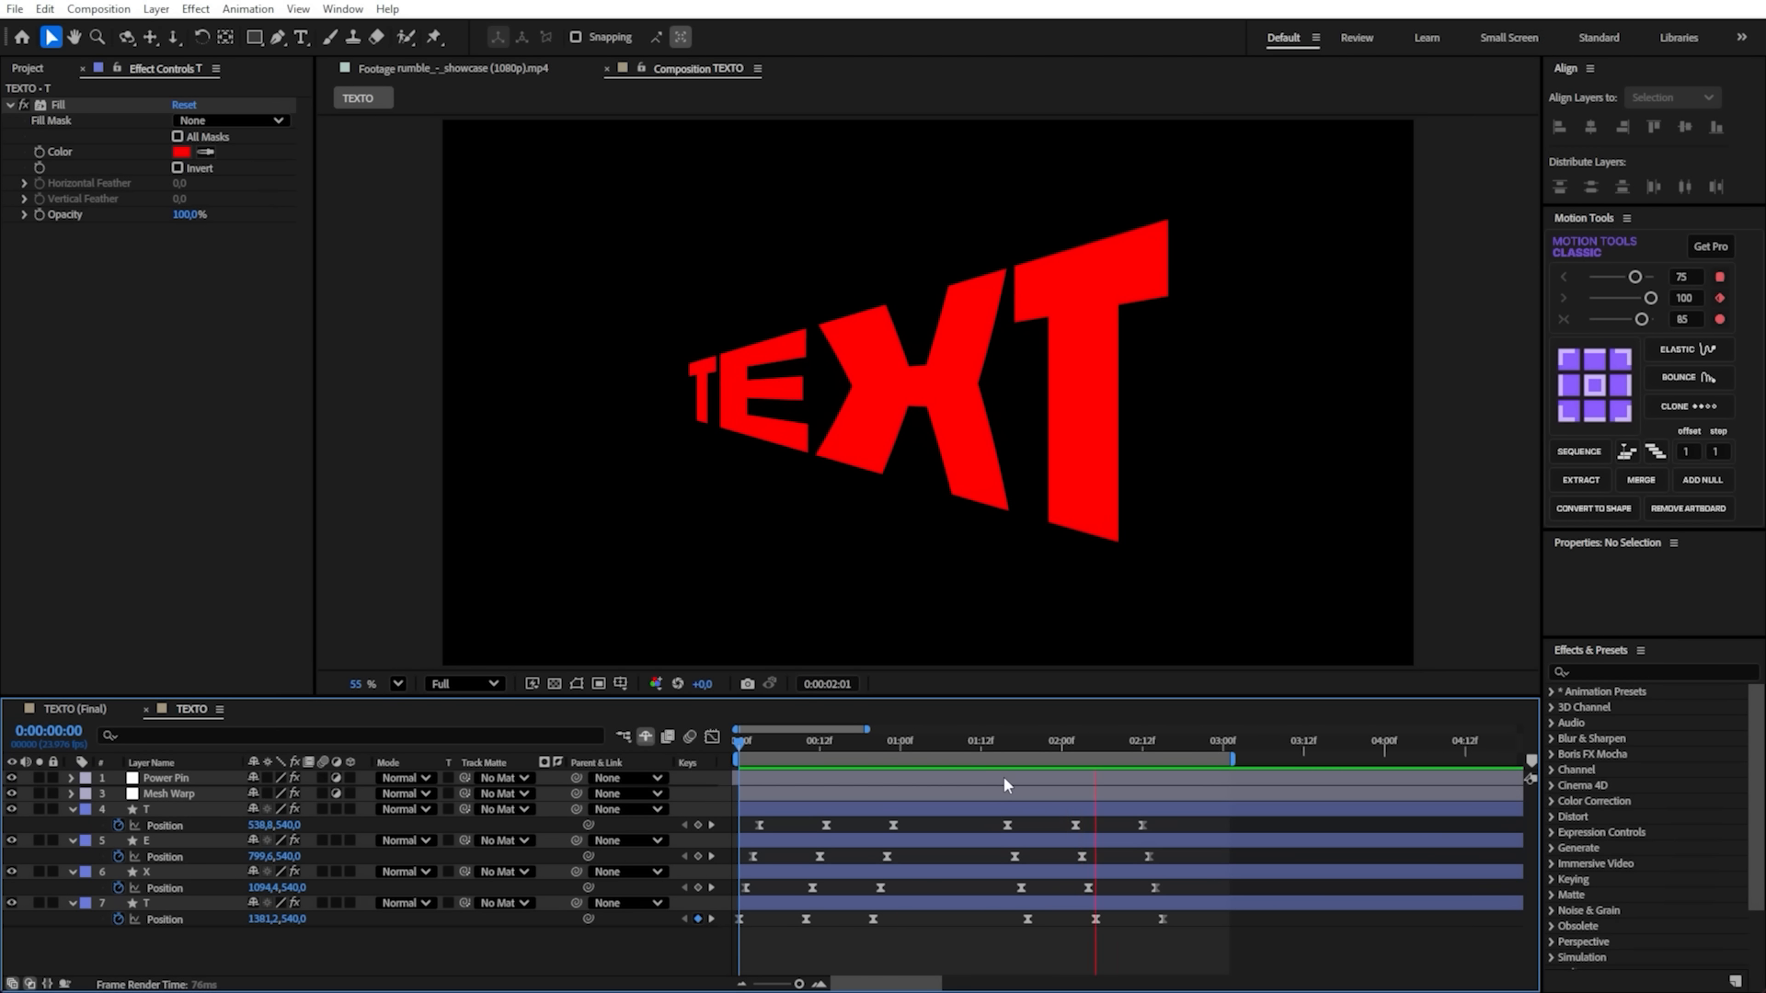
drag(1075, 743, 1038, 744)
key(space)
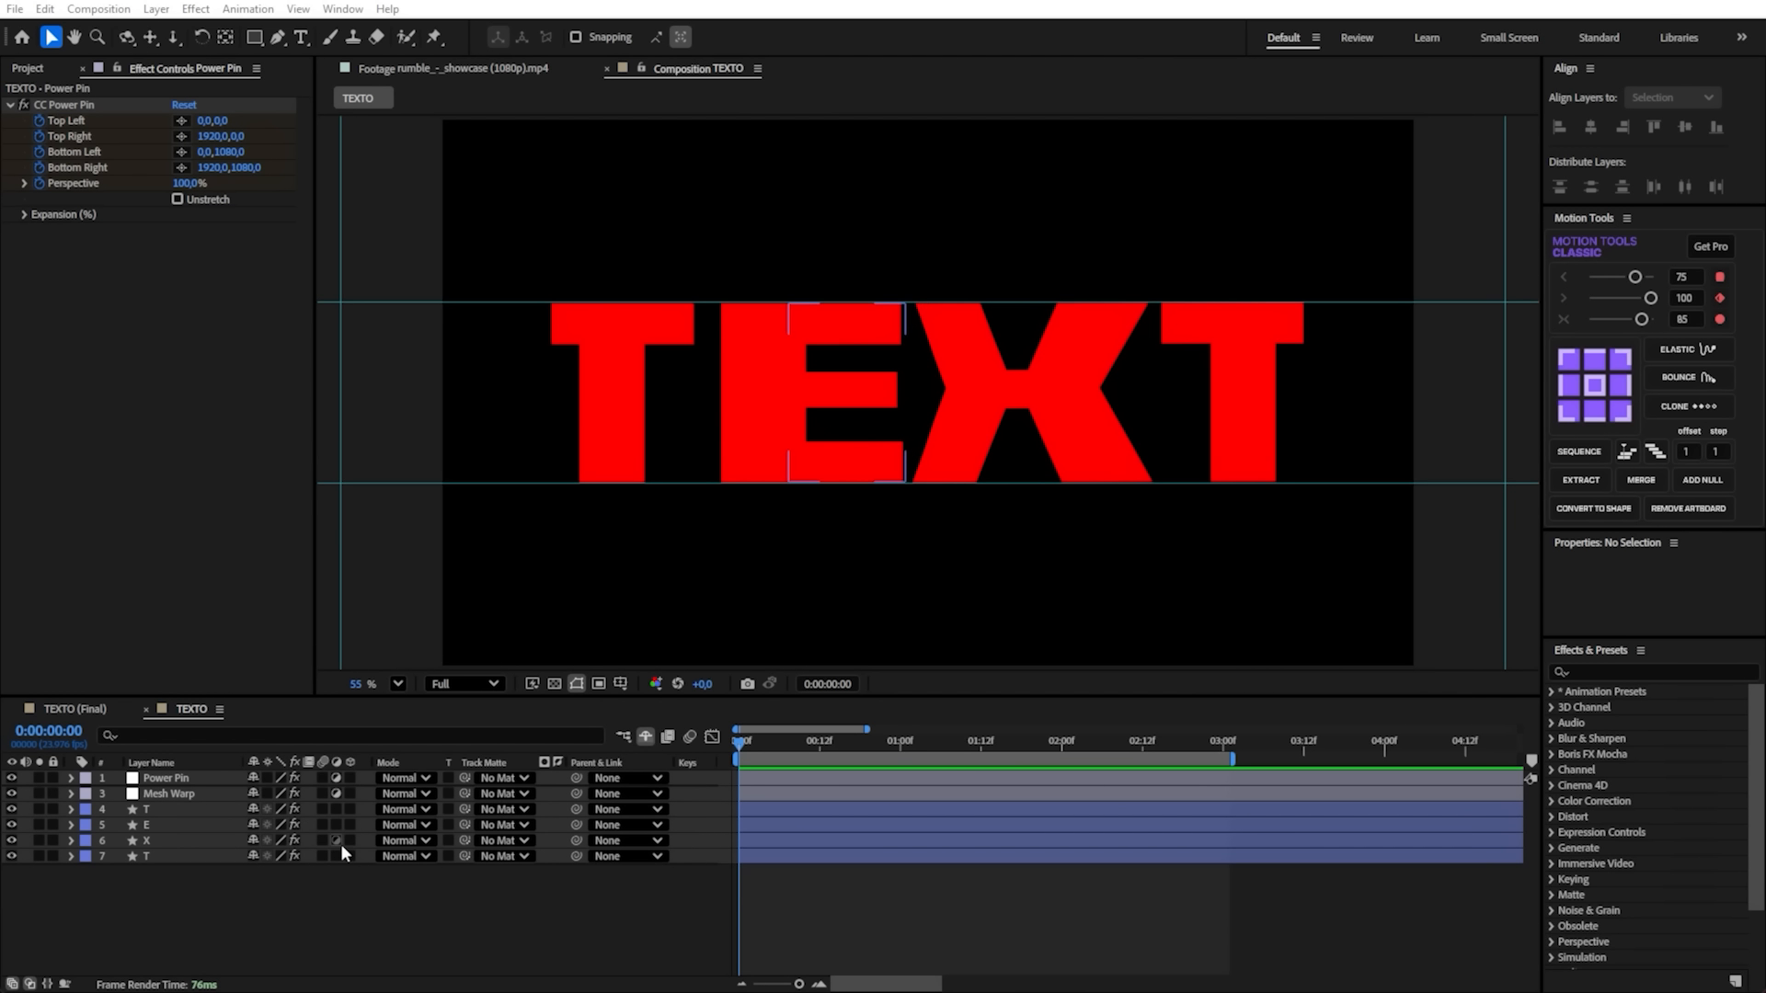
- Add a new adjustment layer above the Power Pin layer and name it Wrap
click(387, 912)
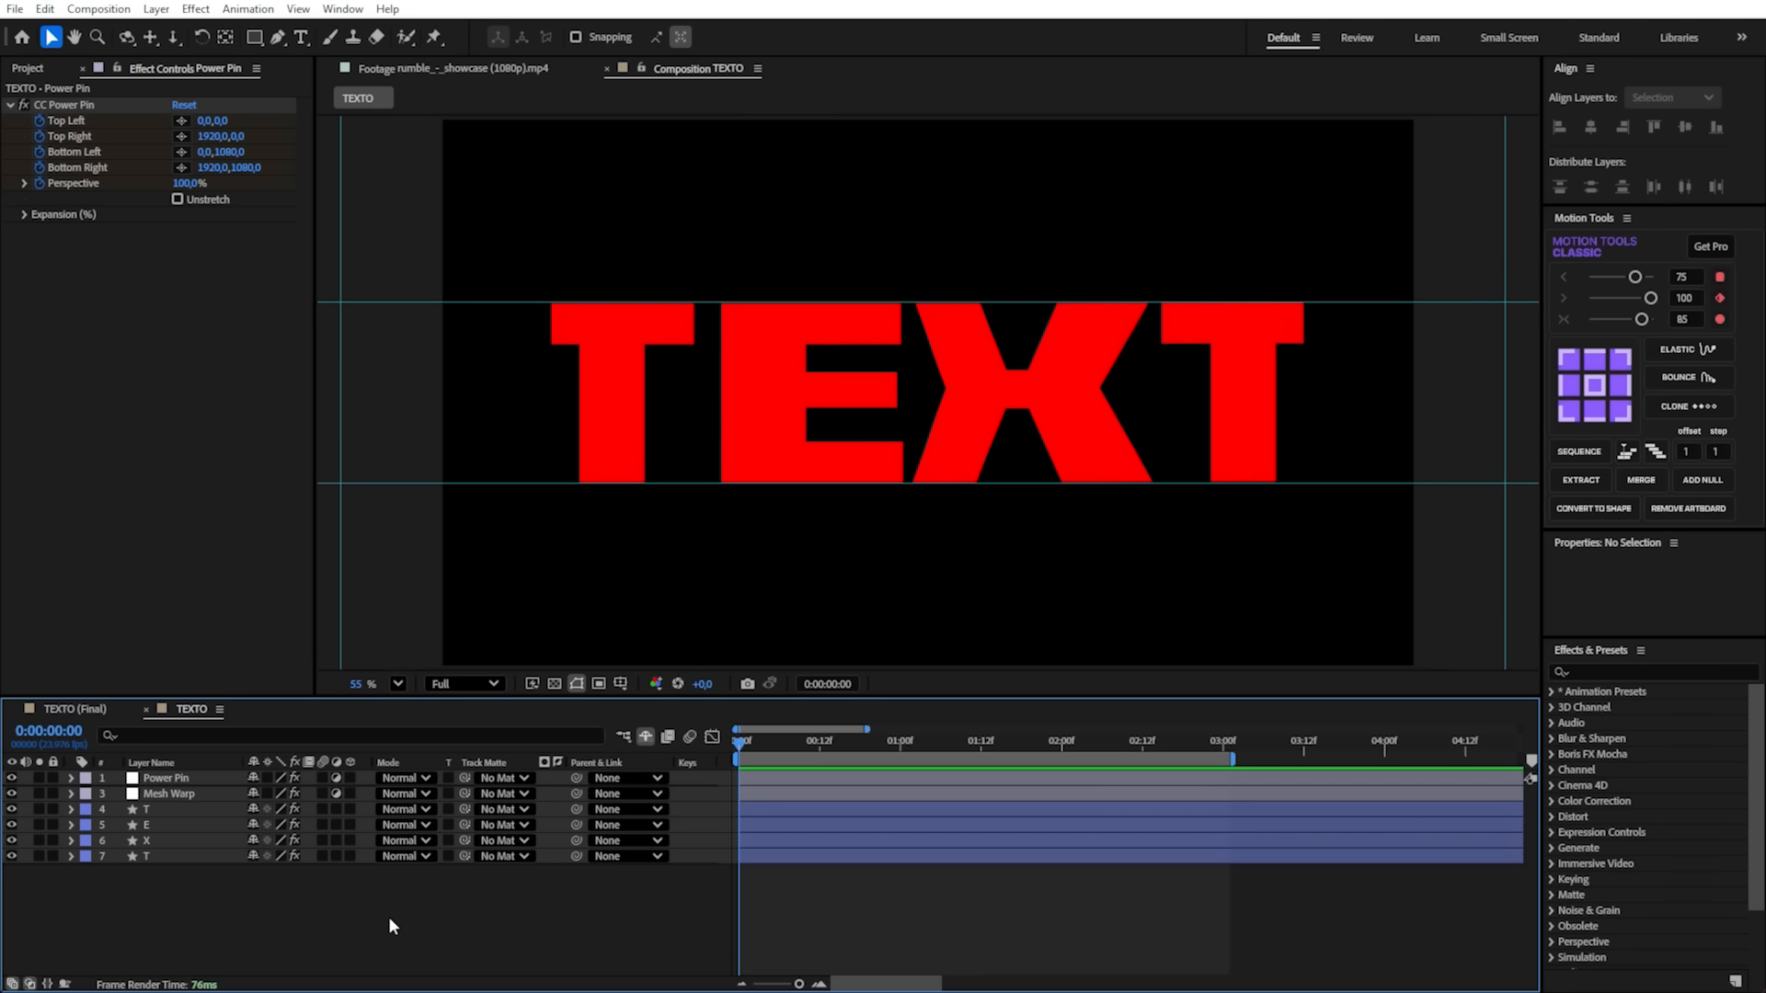
right_click(445, 915)
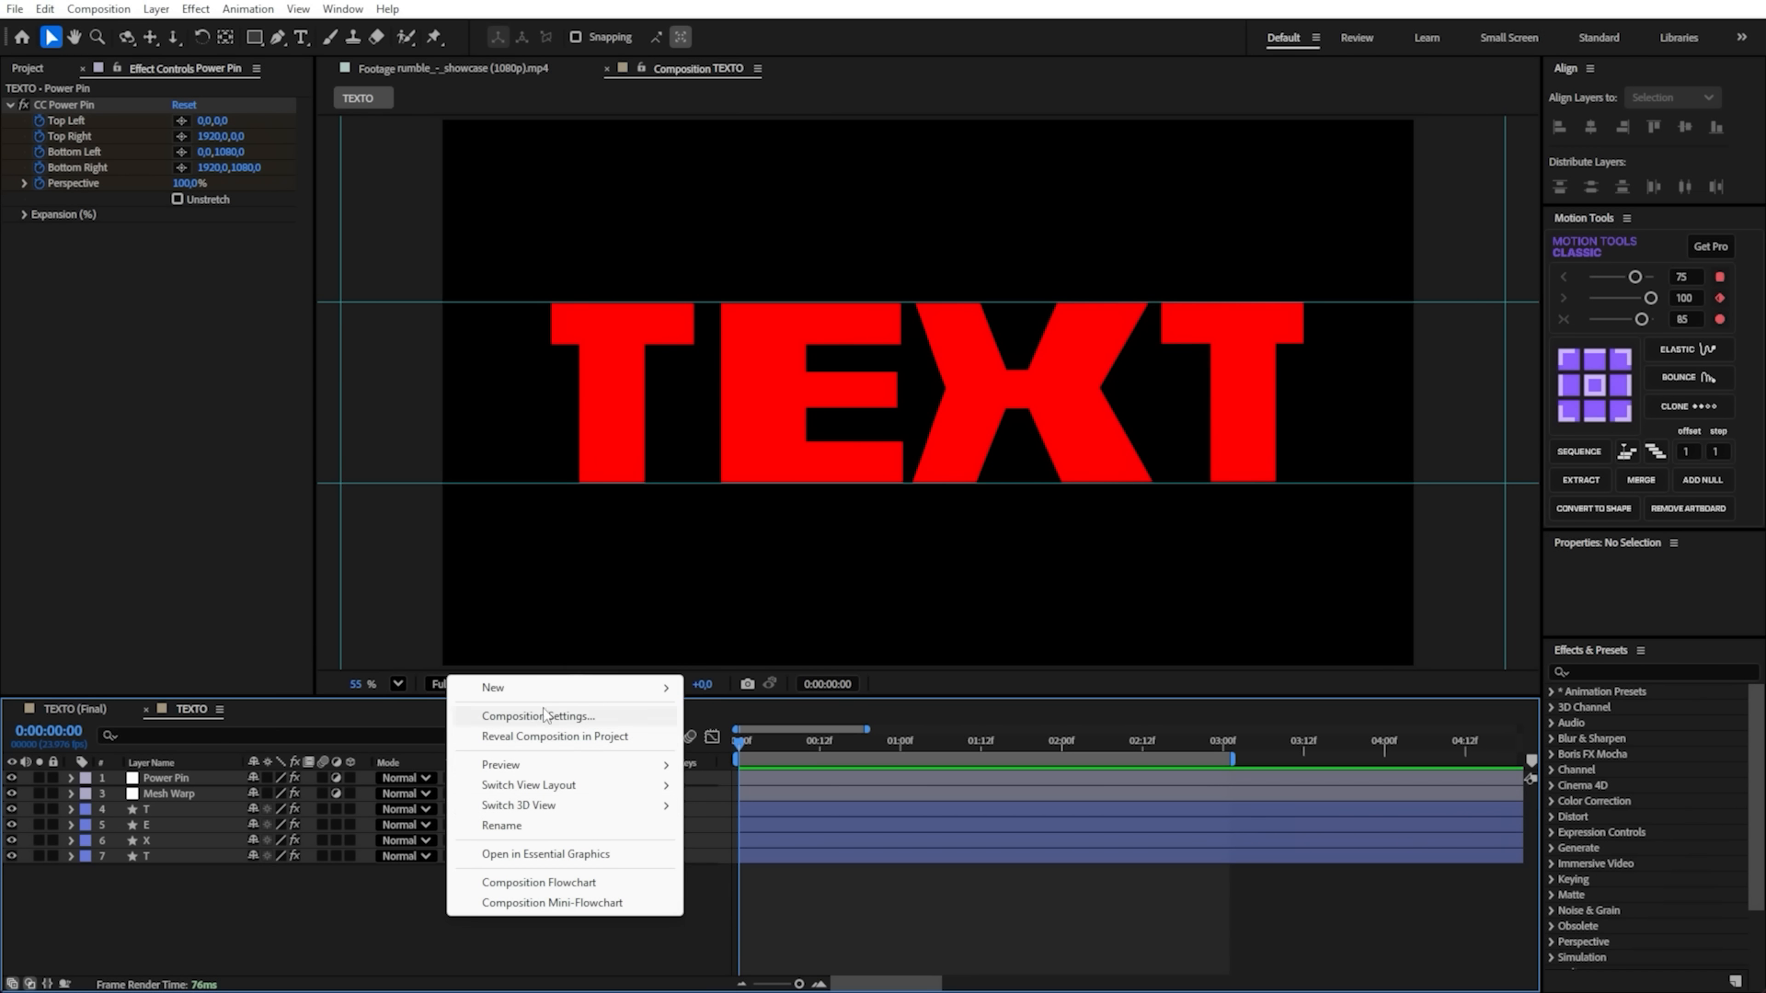
mouse_move(538, 687)
click(773, 839)
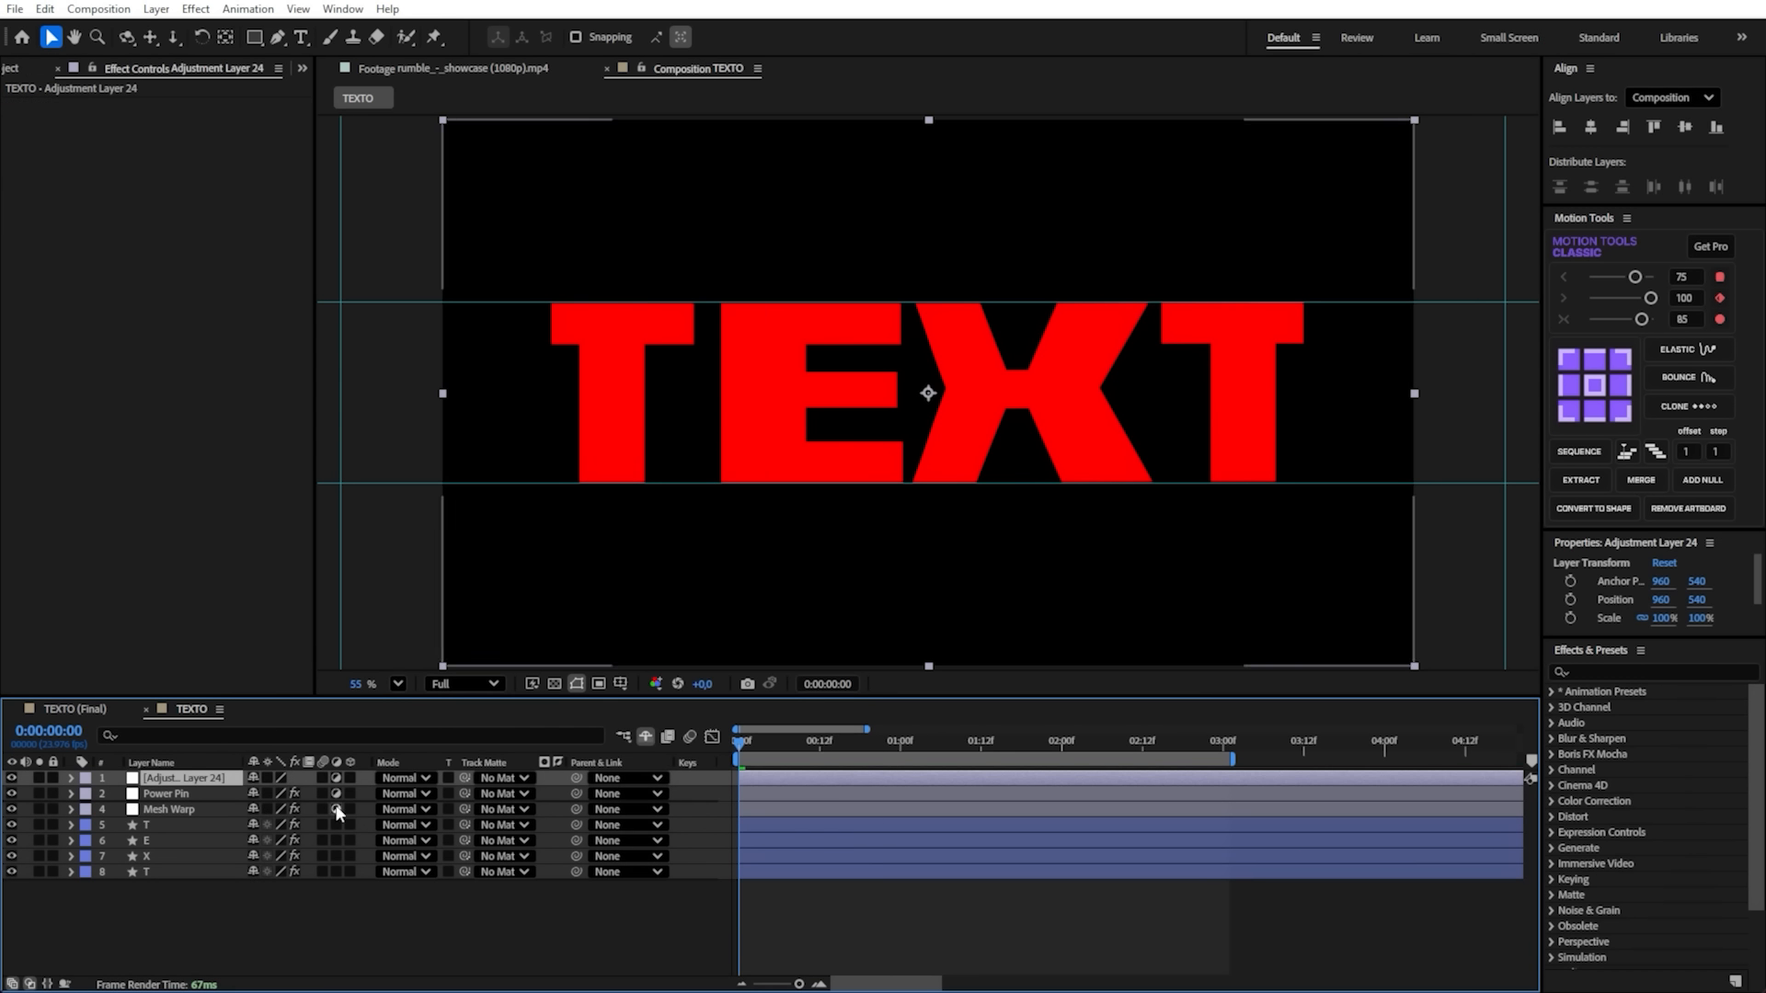
key(Return)
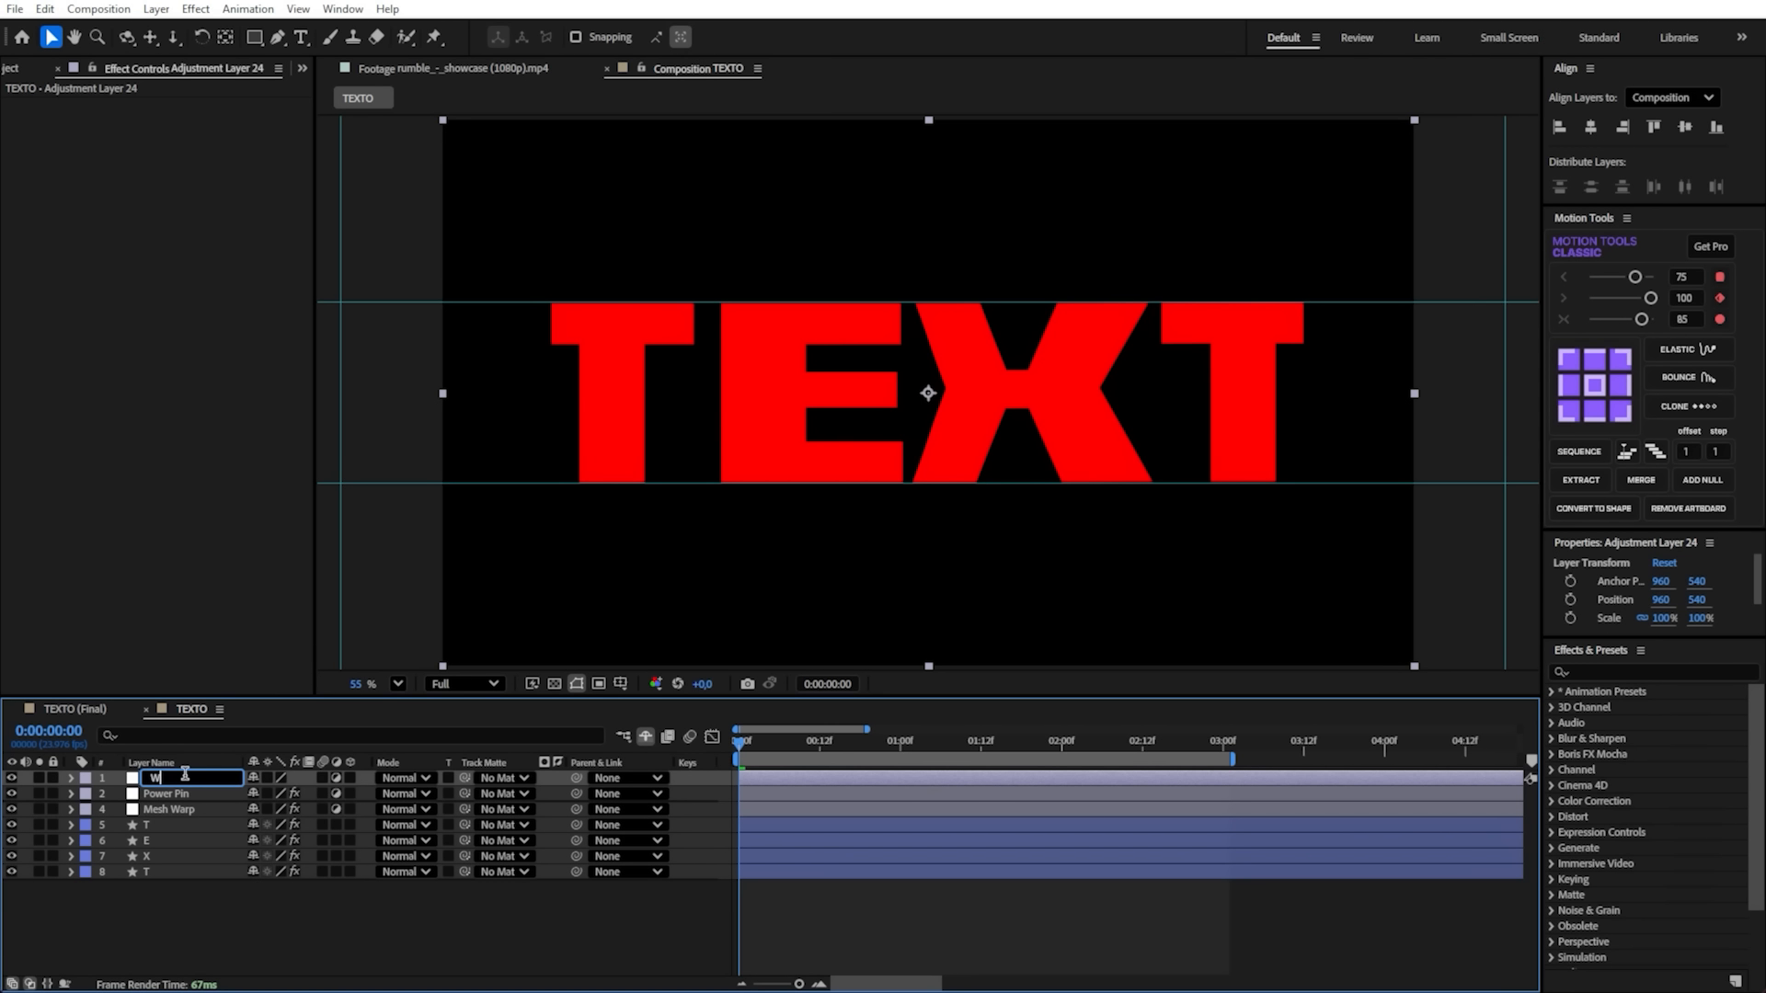
text(Wrap)
key(Return)
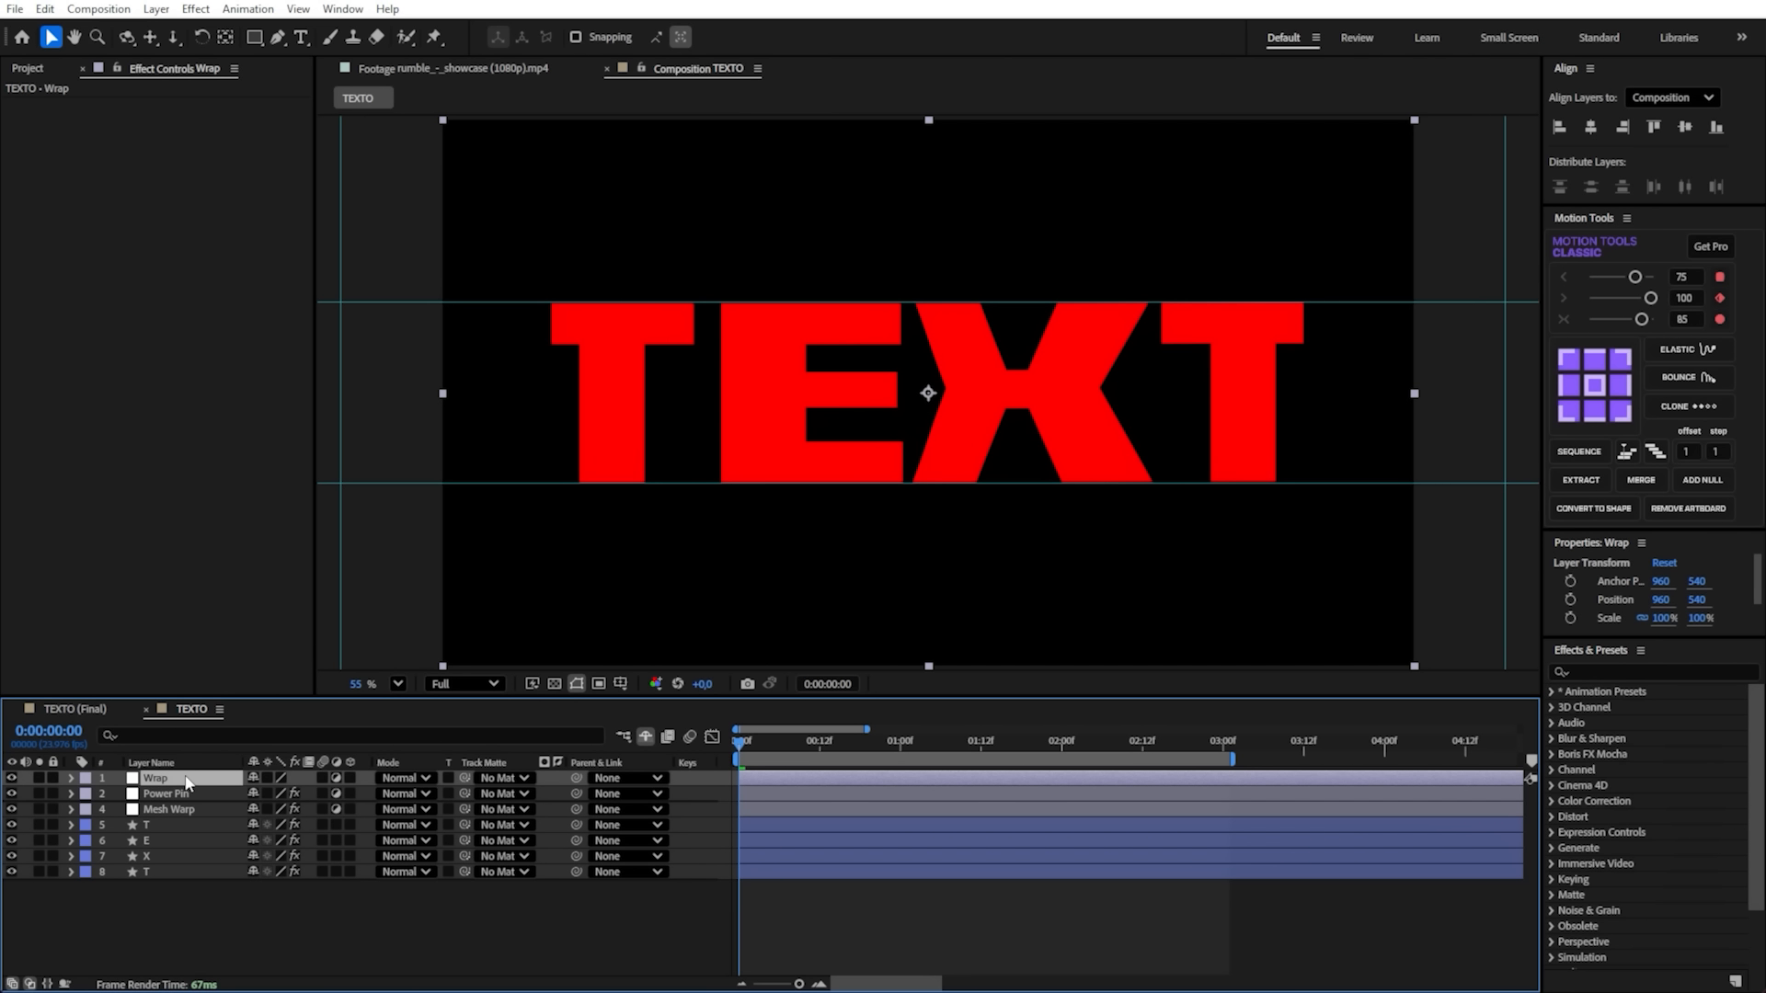
- Apply the Warp effect to the new adjustment layer and correct the layer's name to Warp
key(ctrl+space)
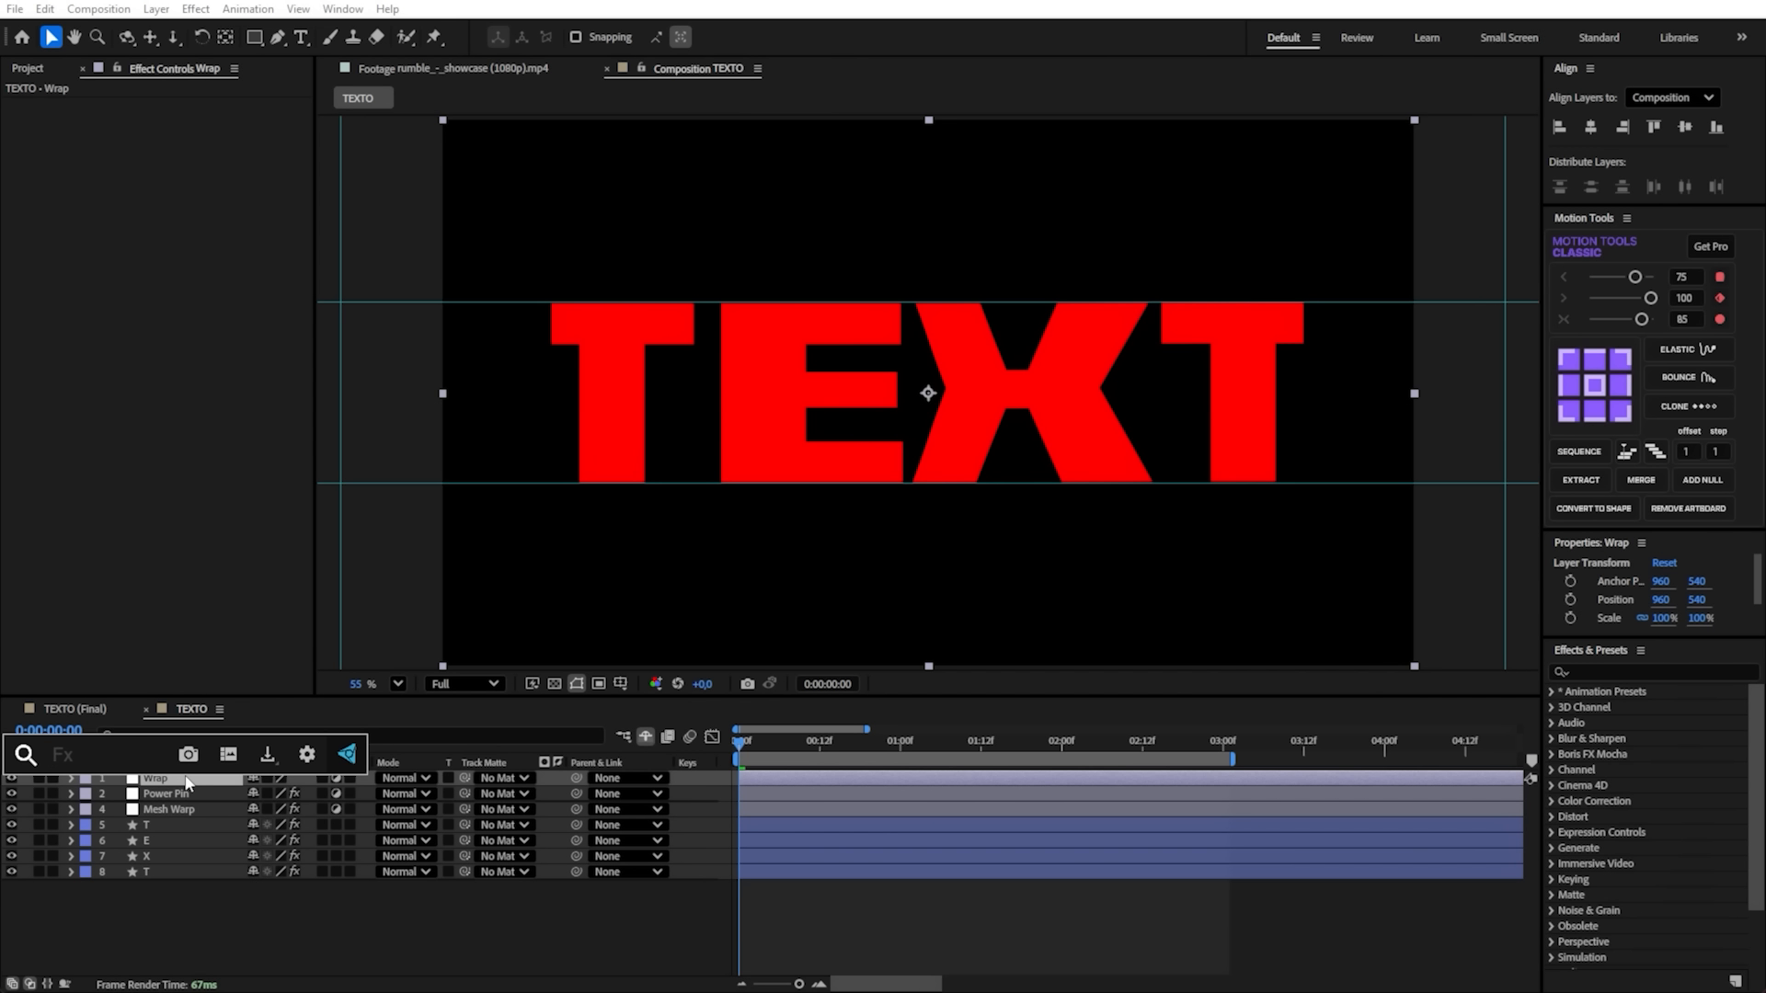
text(warp)
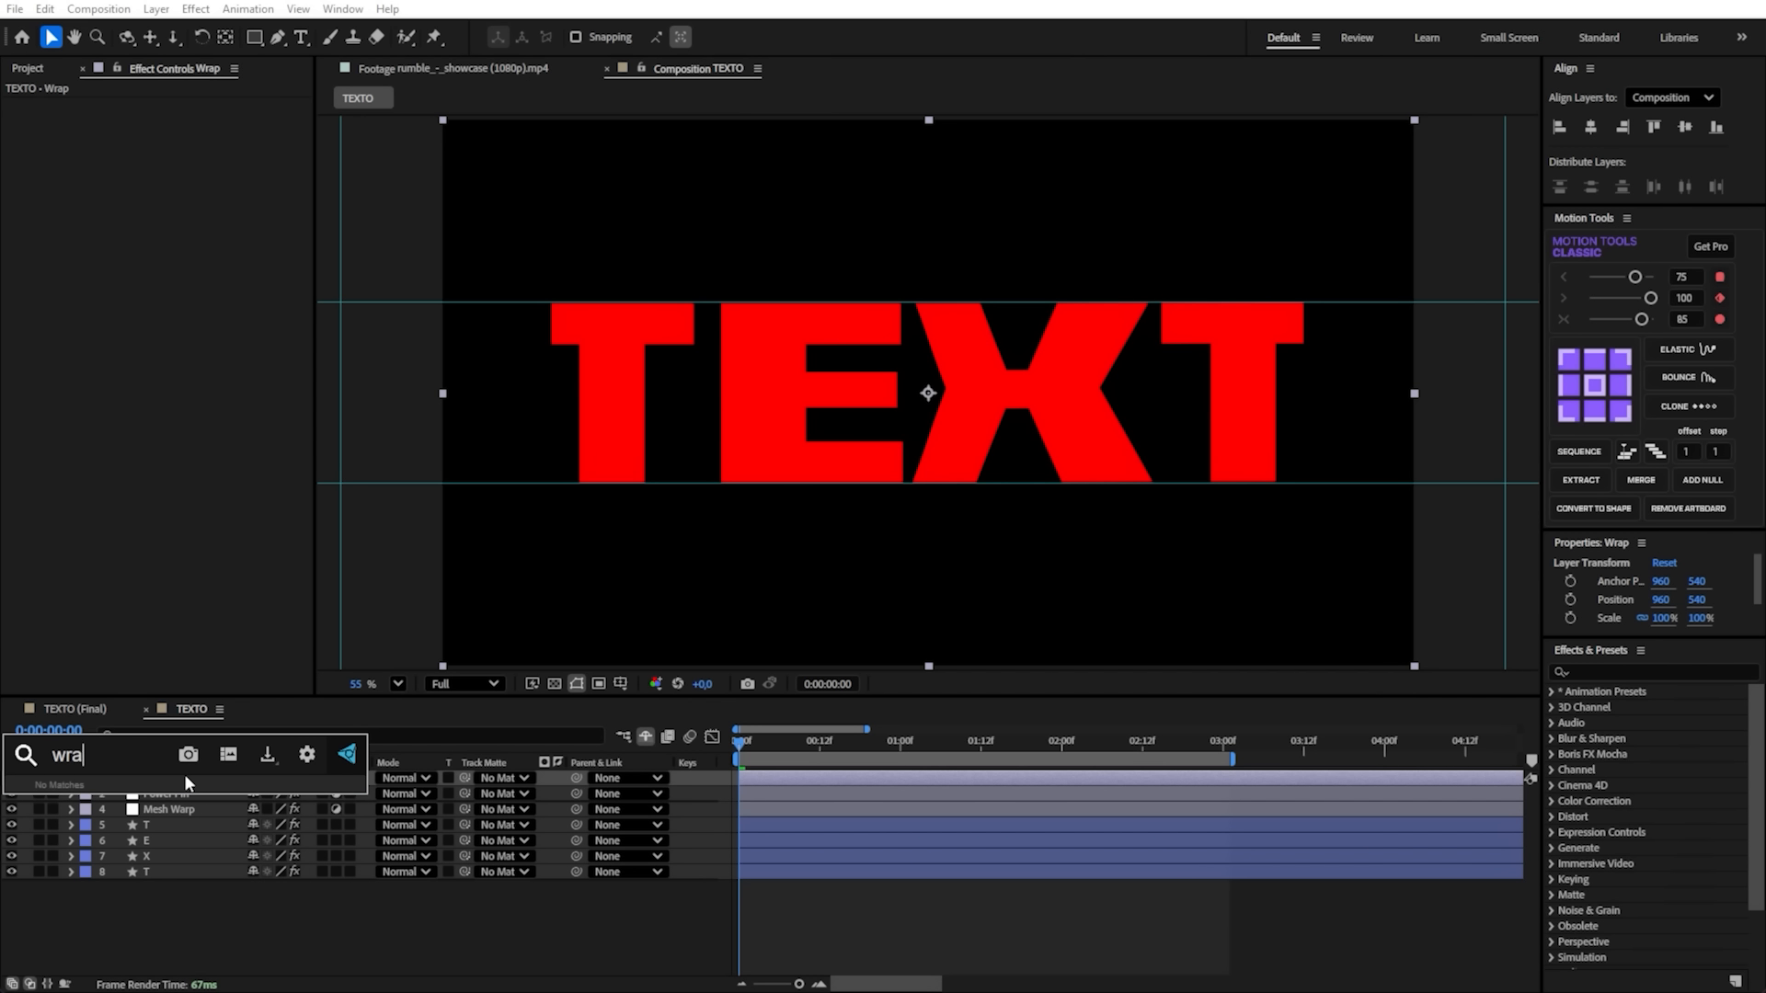
key(Return)
key(Return)
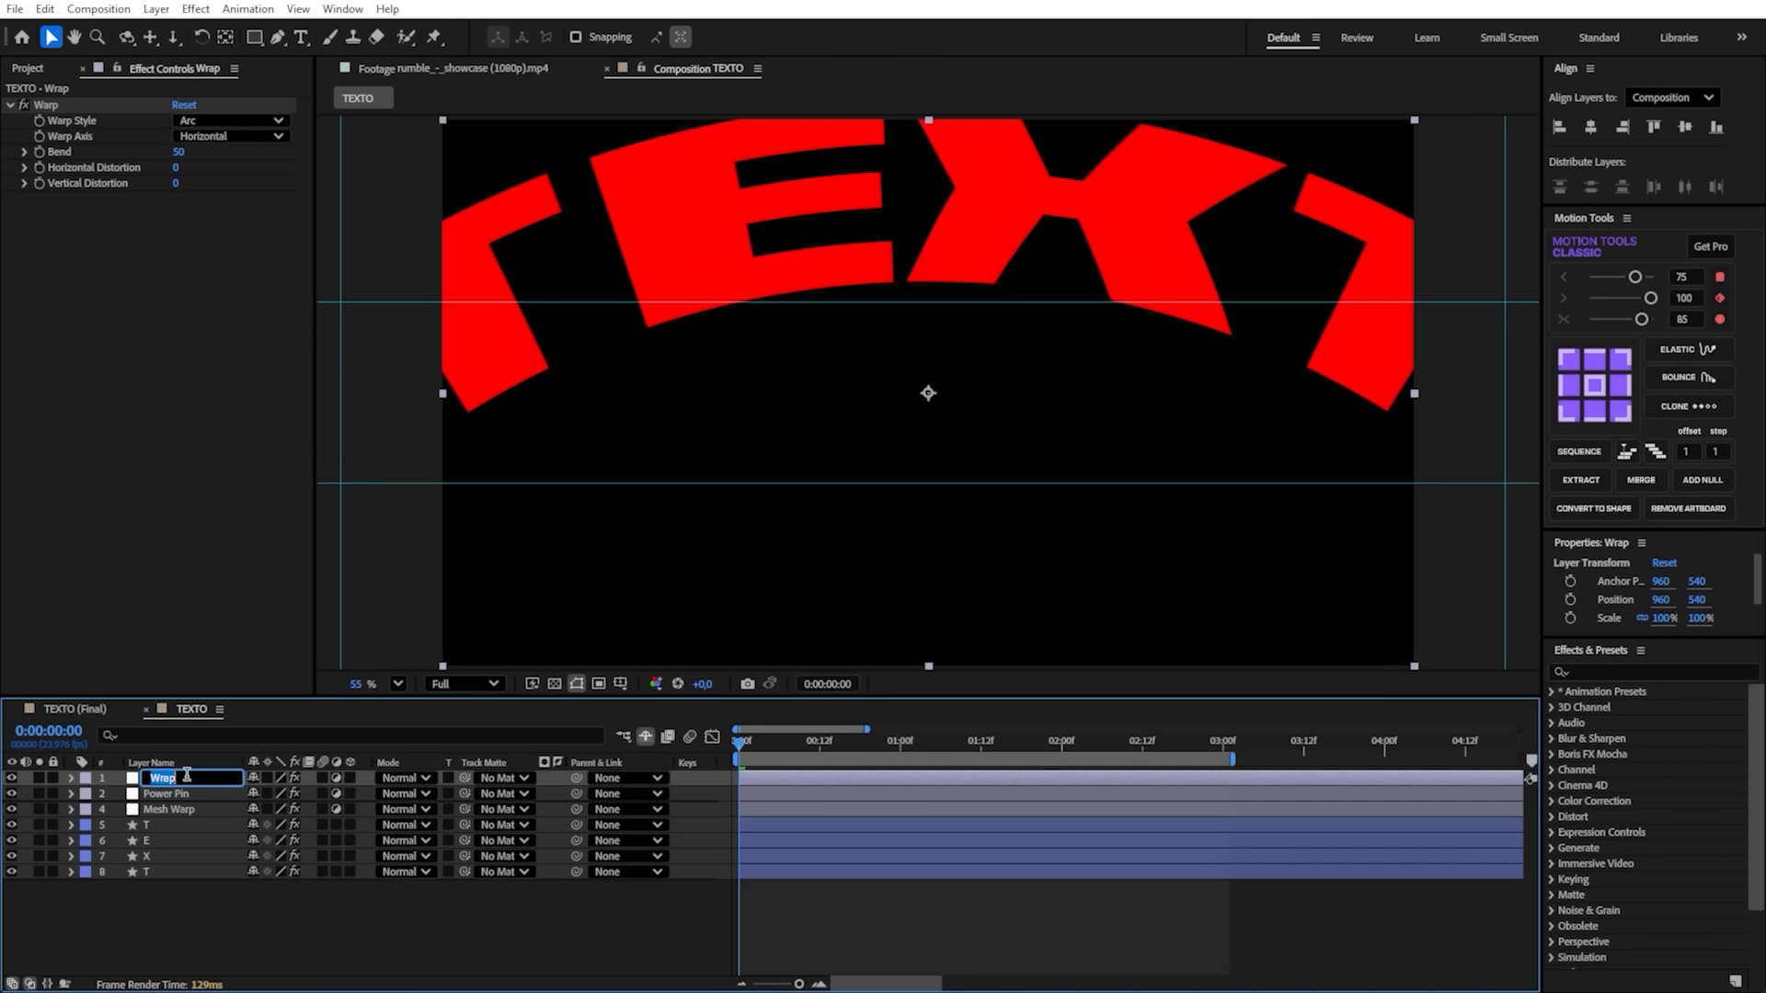
key(Return)
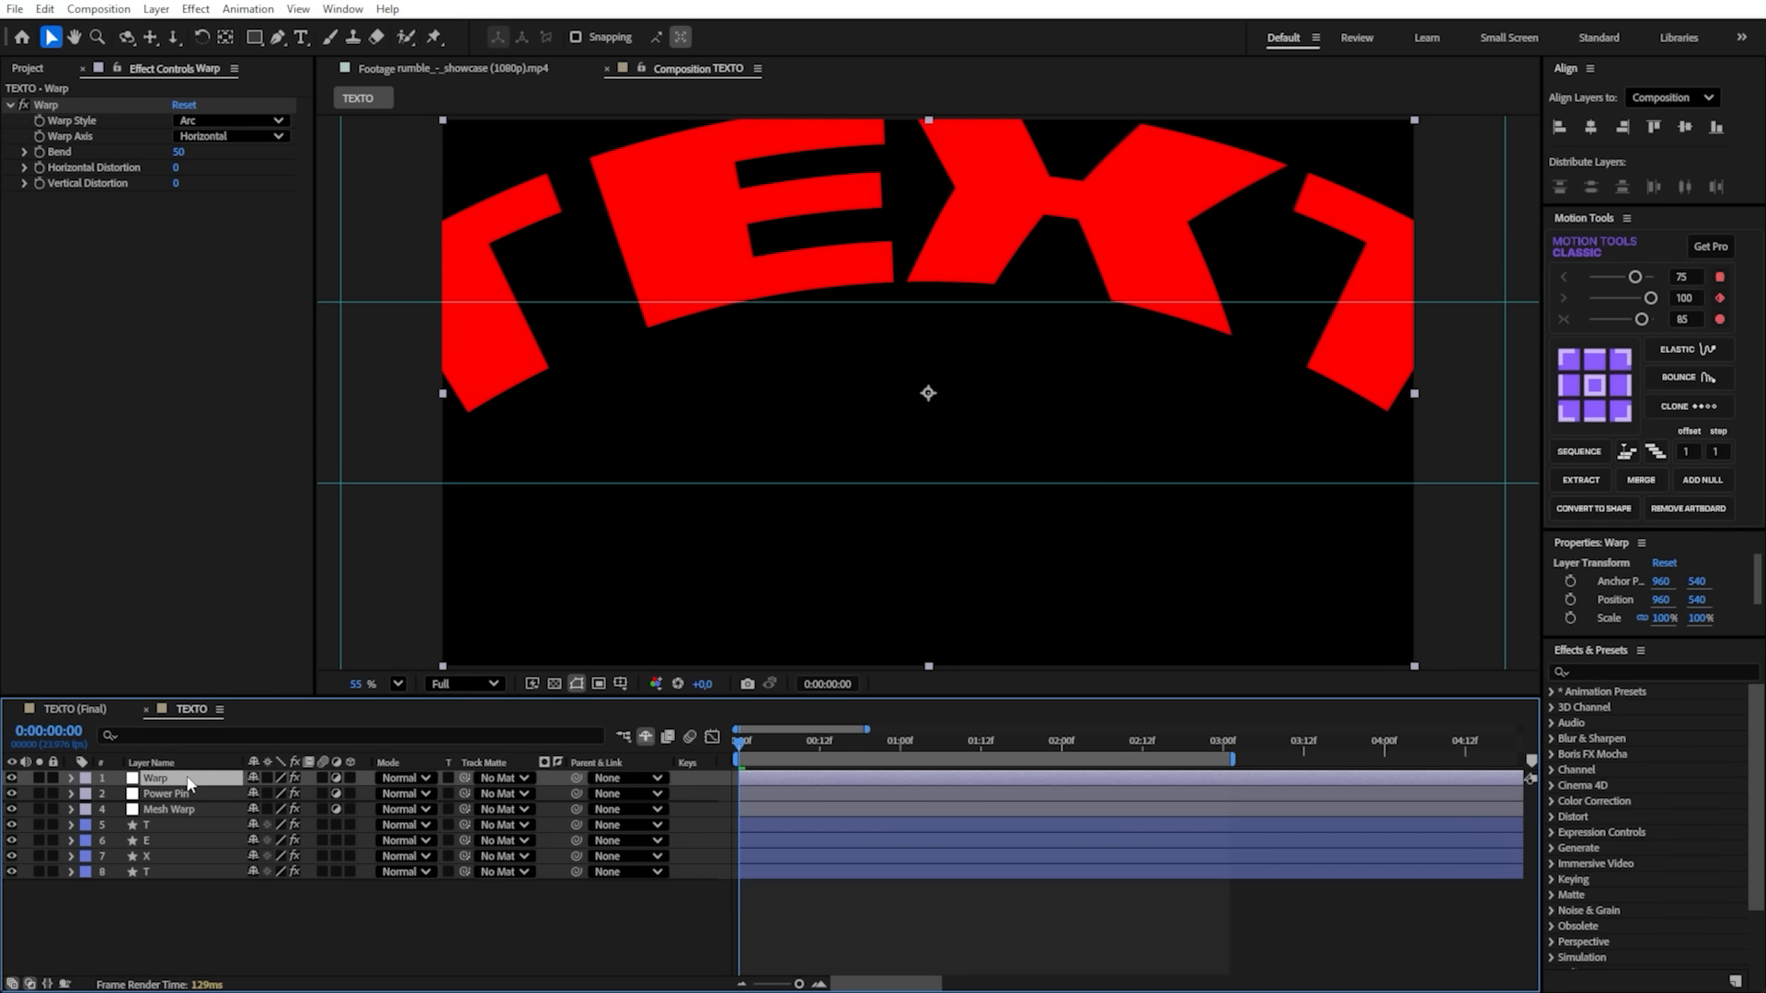
- Fit the composition in the viewer, look up "war" among the effects and clear the search
scroll(626, 429, down, 2)
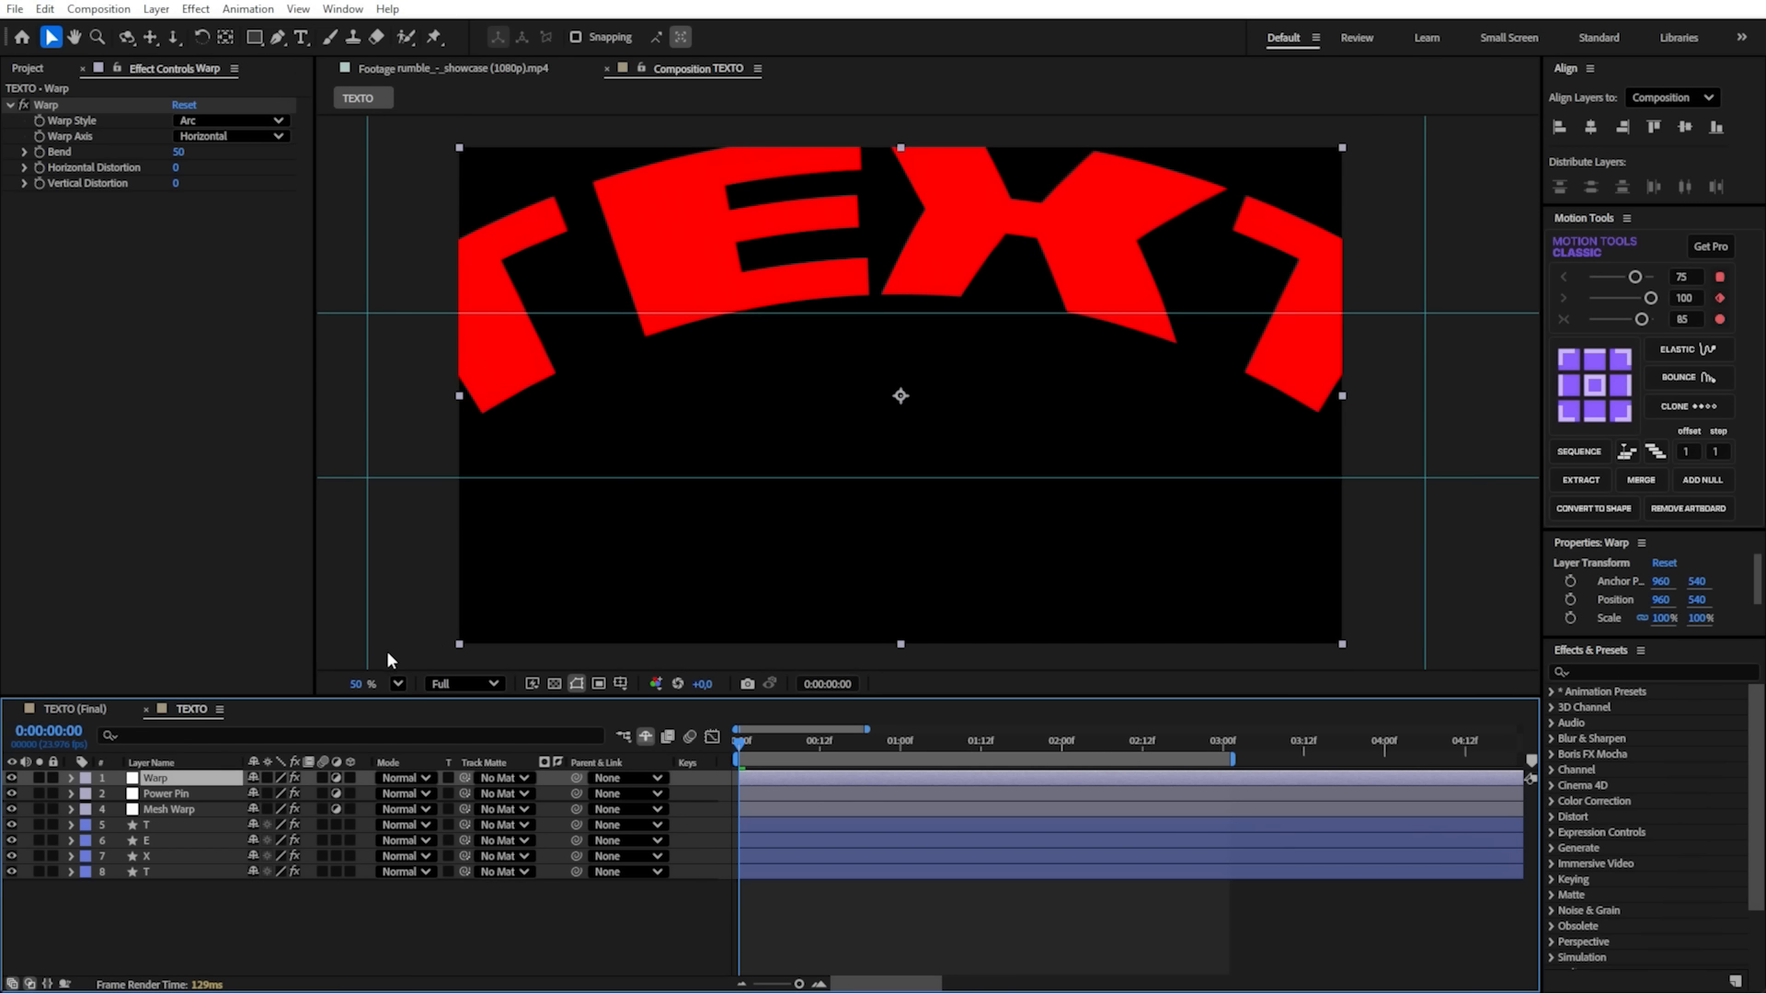
click(398, 684)
click(437, 338)
click(1623, 667)
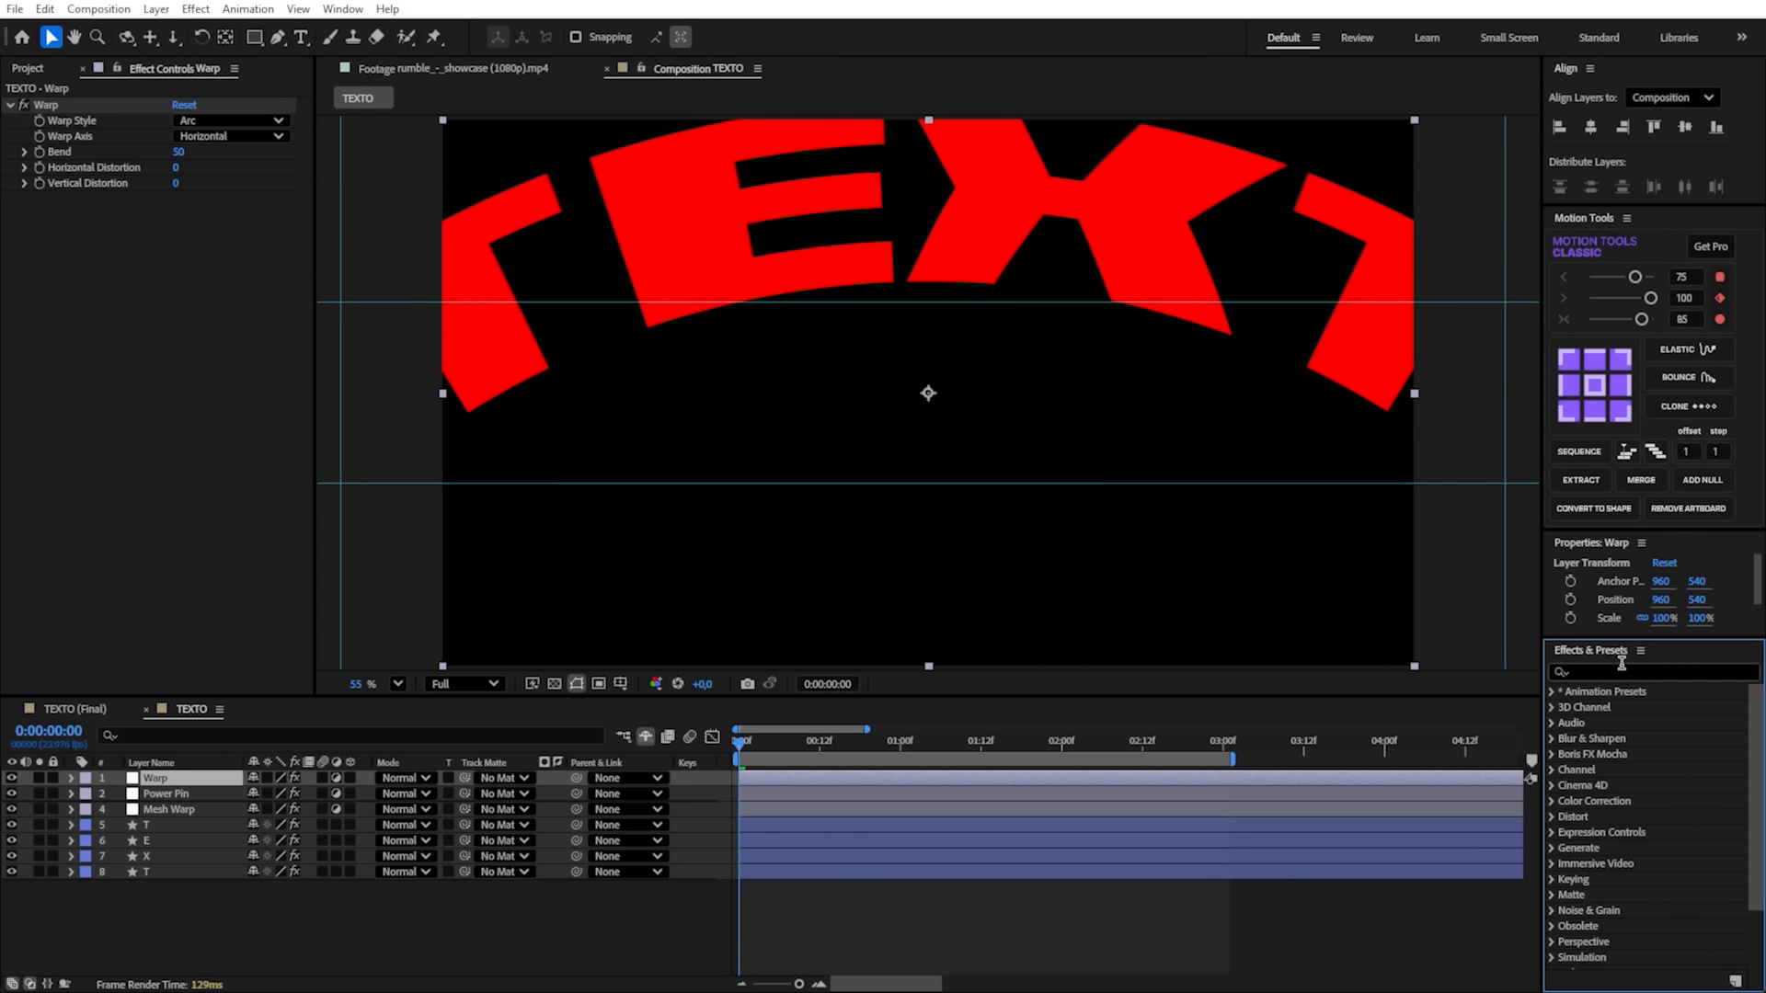
text(war)
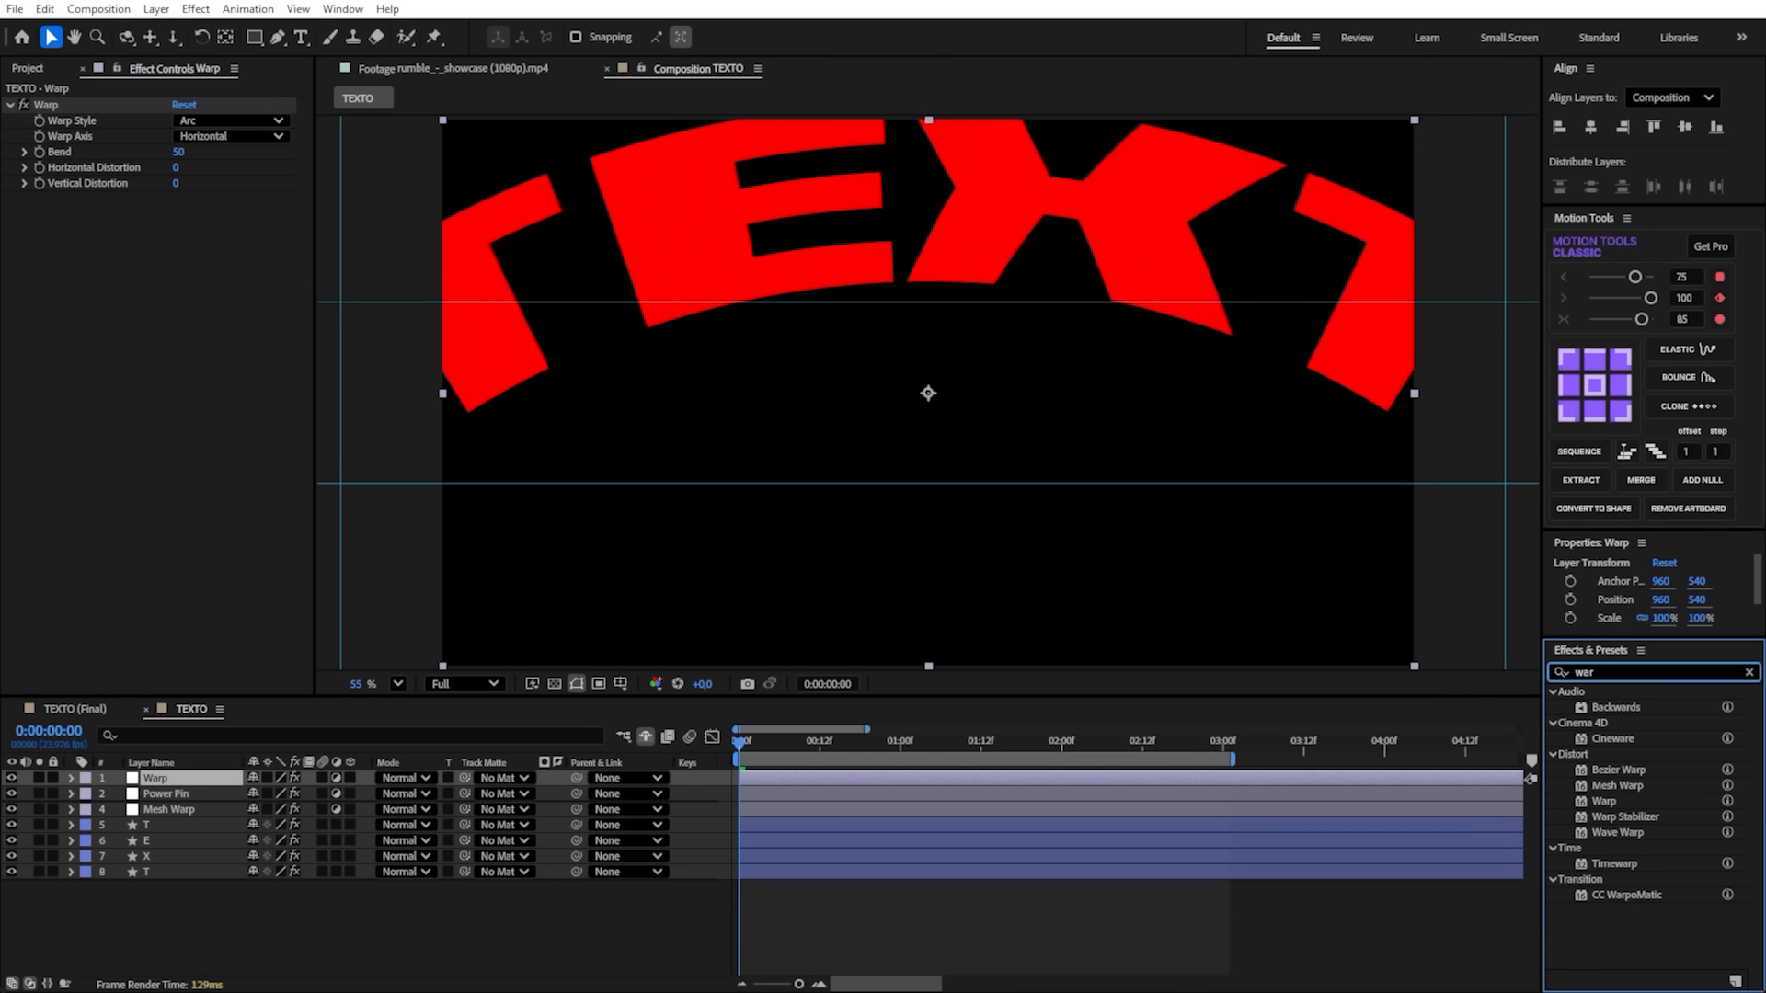
key(BackSpace)
key(BackSpace)
key(BackSpace)
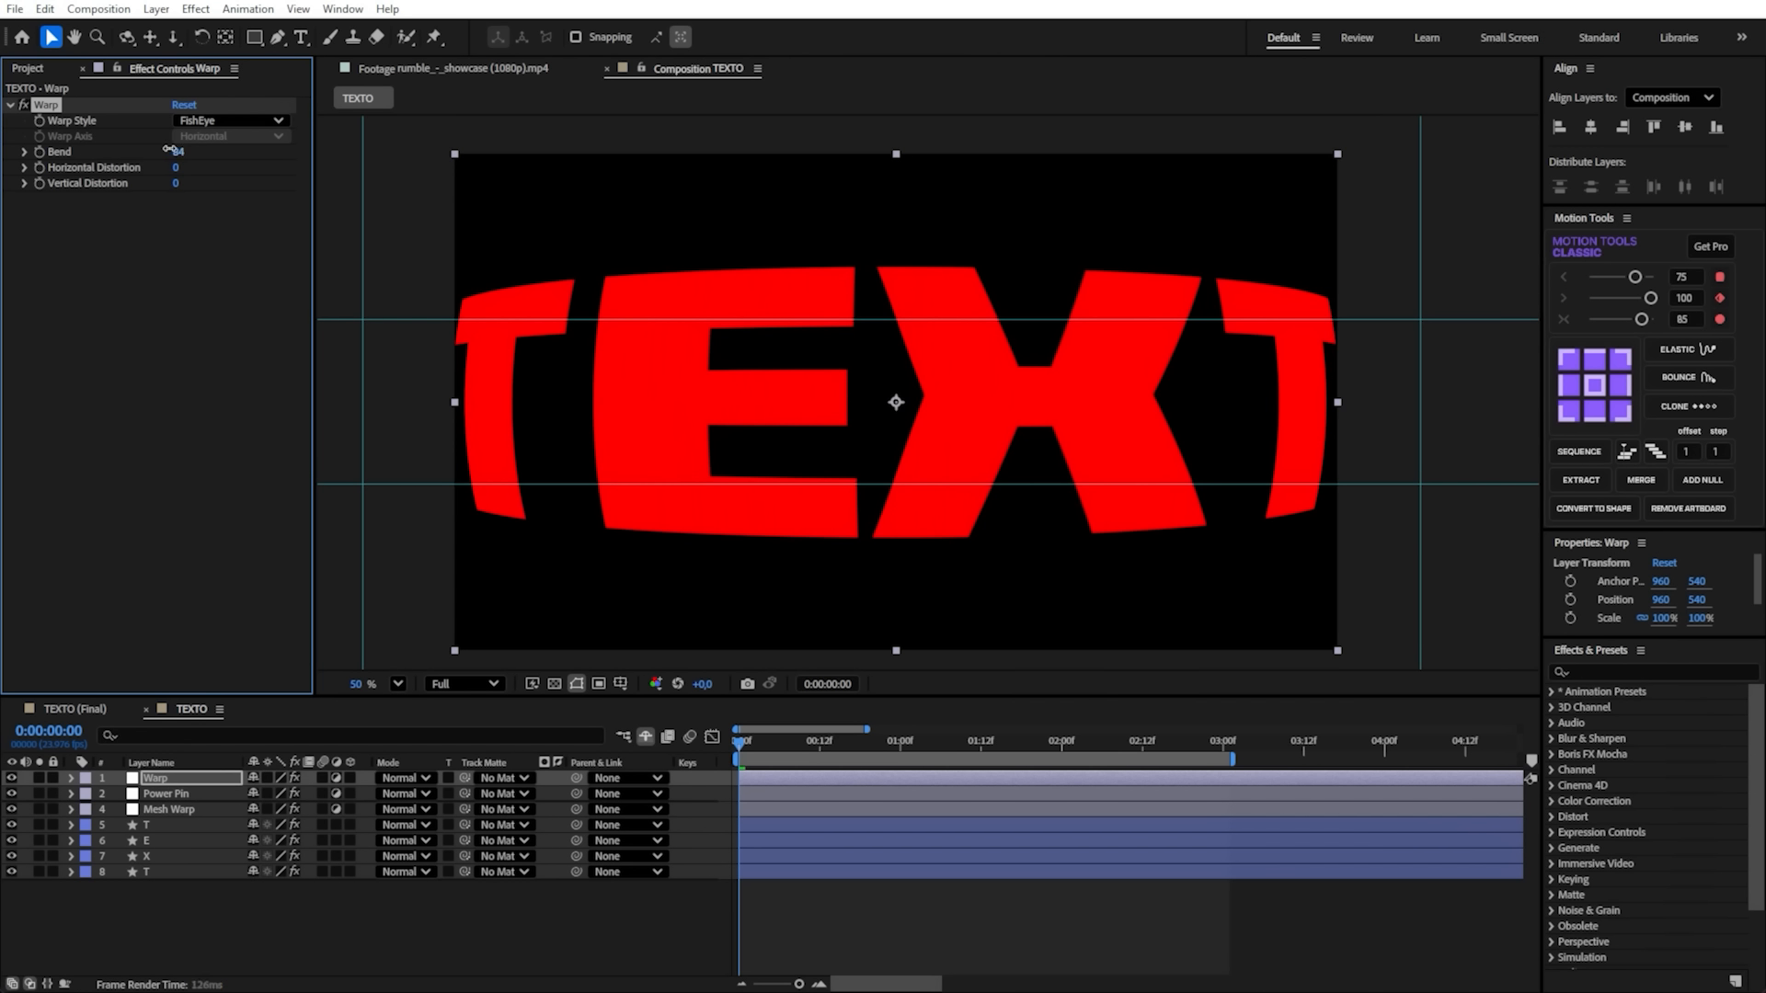
- Set the Warp effect's style to FishEye with Bend 0 and try out its Horizontal Distortion
drag(125, 152, 92, 159)
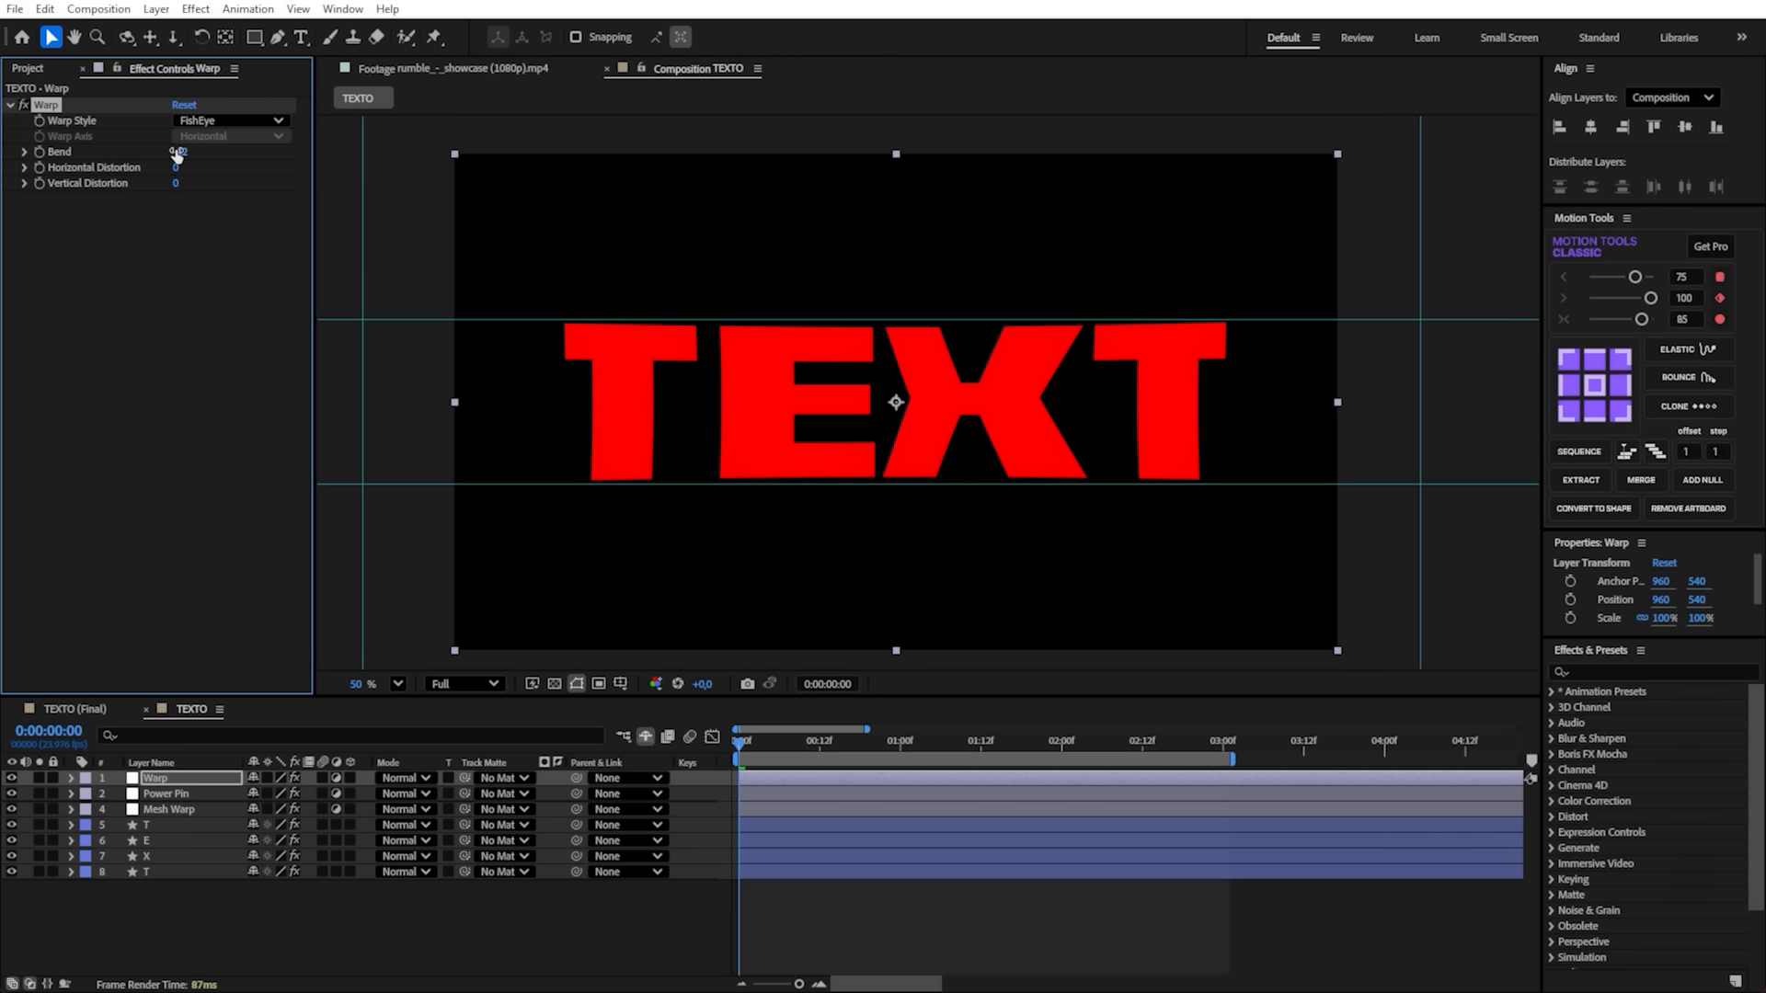
text(0)
key(Return)
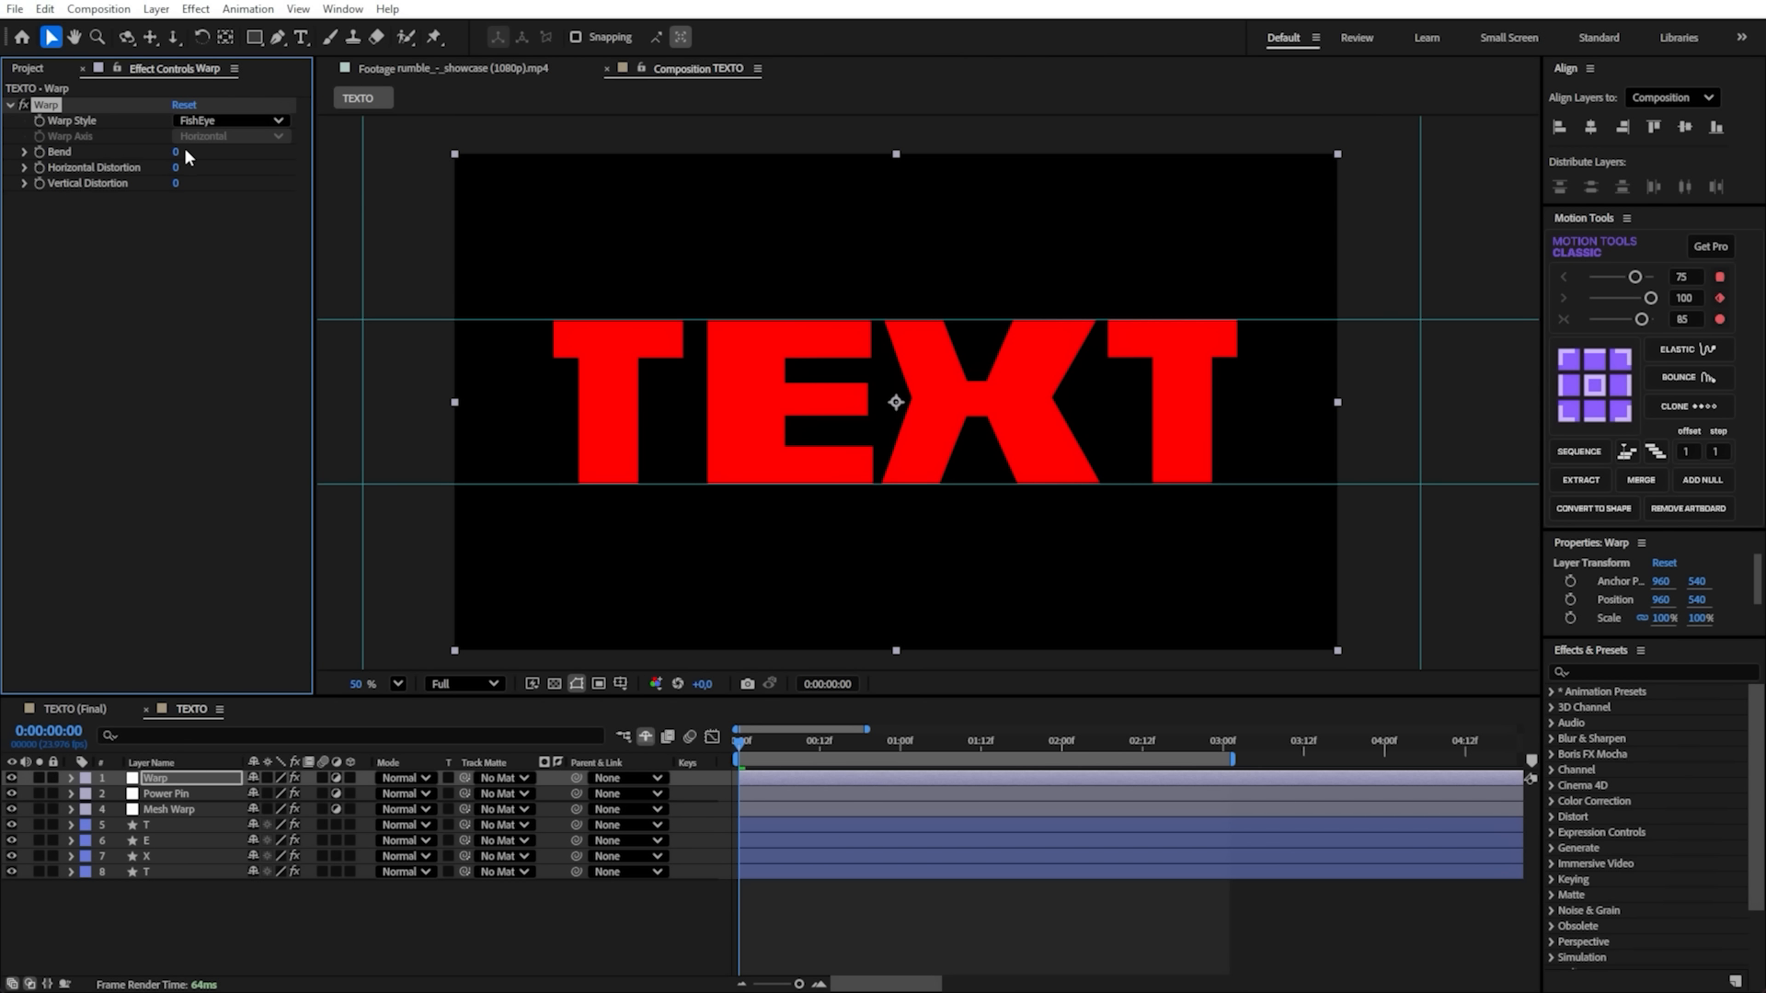
drag(175, 171, 252, 168)
- Reveal the Position keyframes of the four letter layers, scrub through the first movement and save the project
click(184, 872)
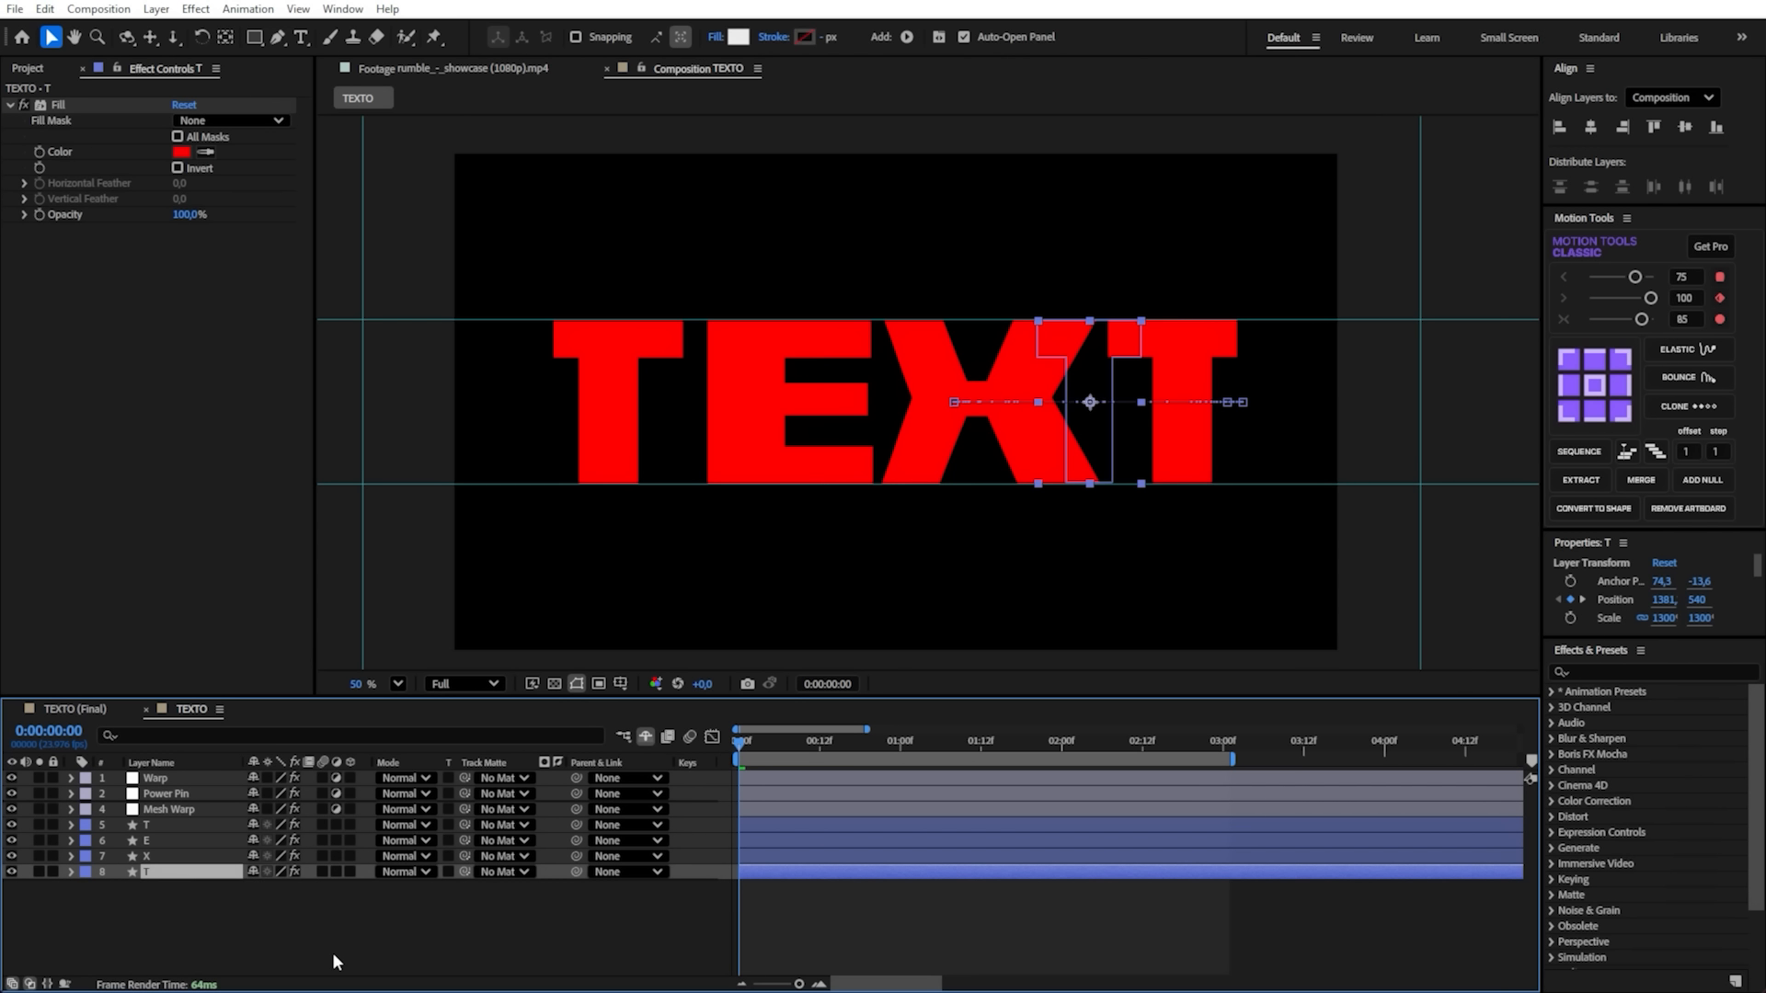
click(346, 920)
drag(286, 936, 146, 827)
drag(451, 888, 123, 830)
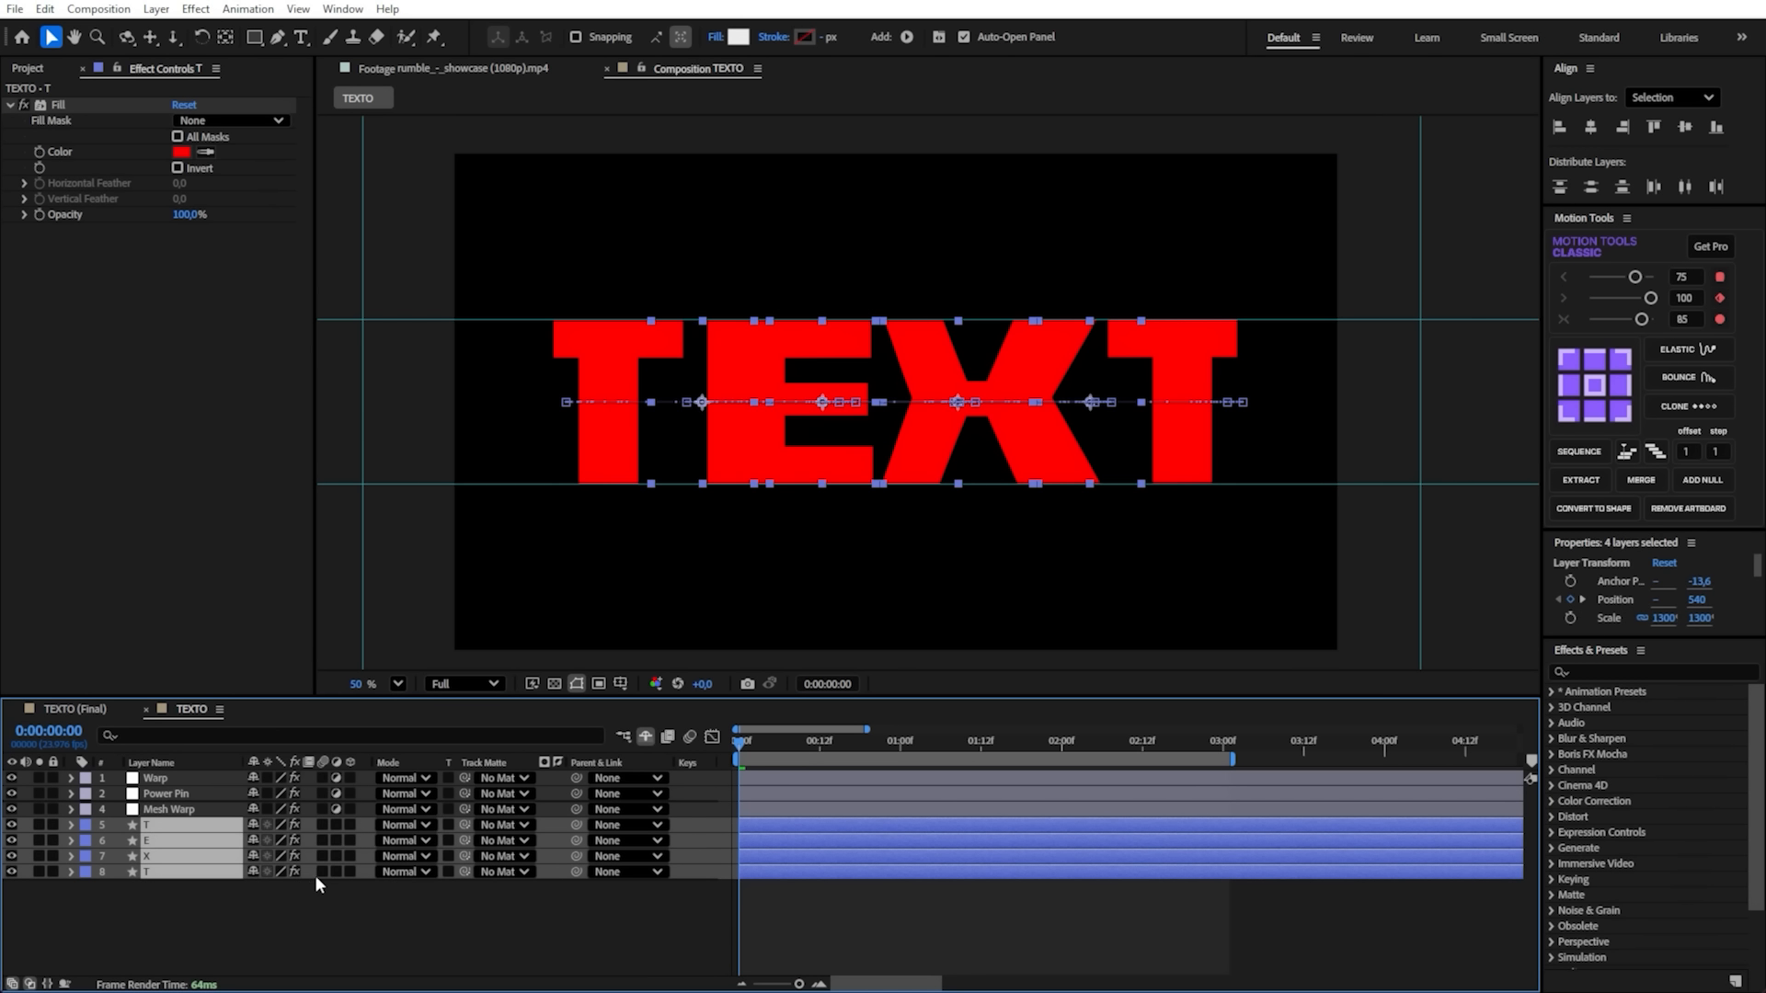
key(u)
drag(852, 745, 786, 778)
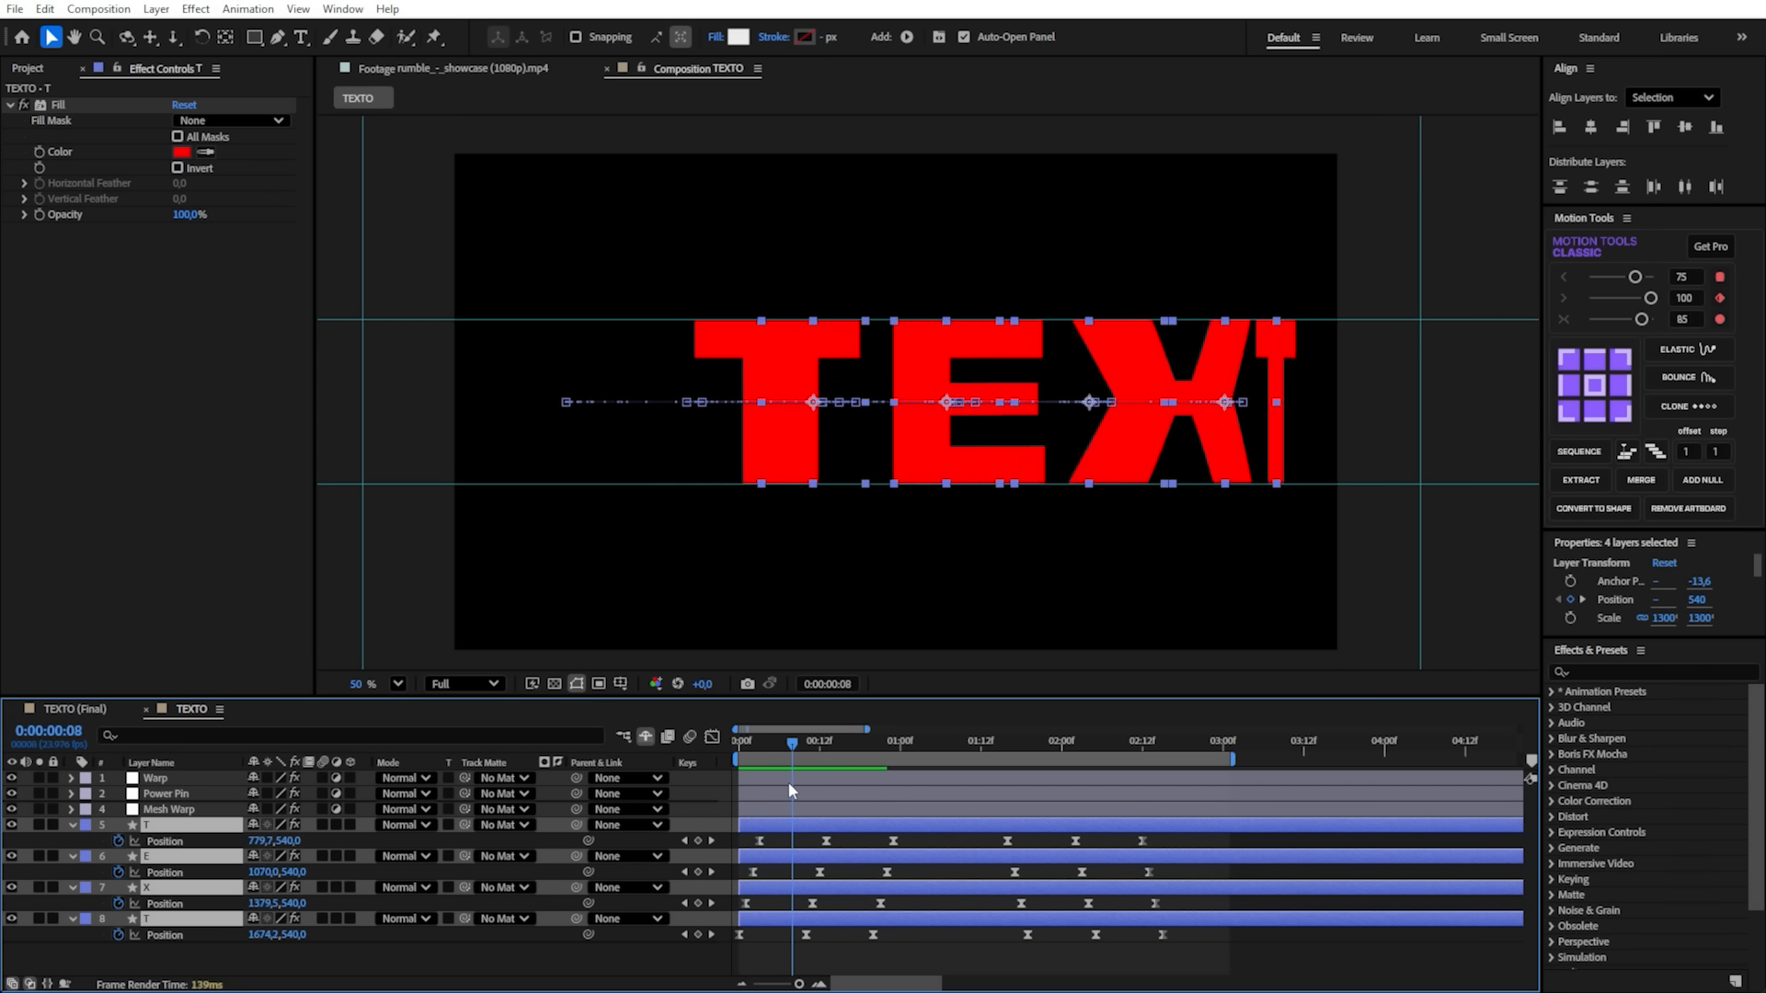
key(ctrl+s)
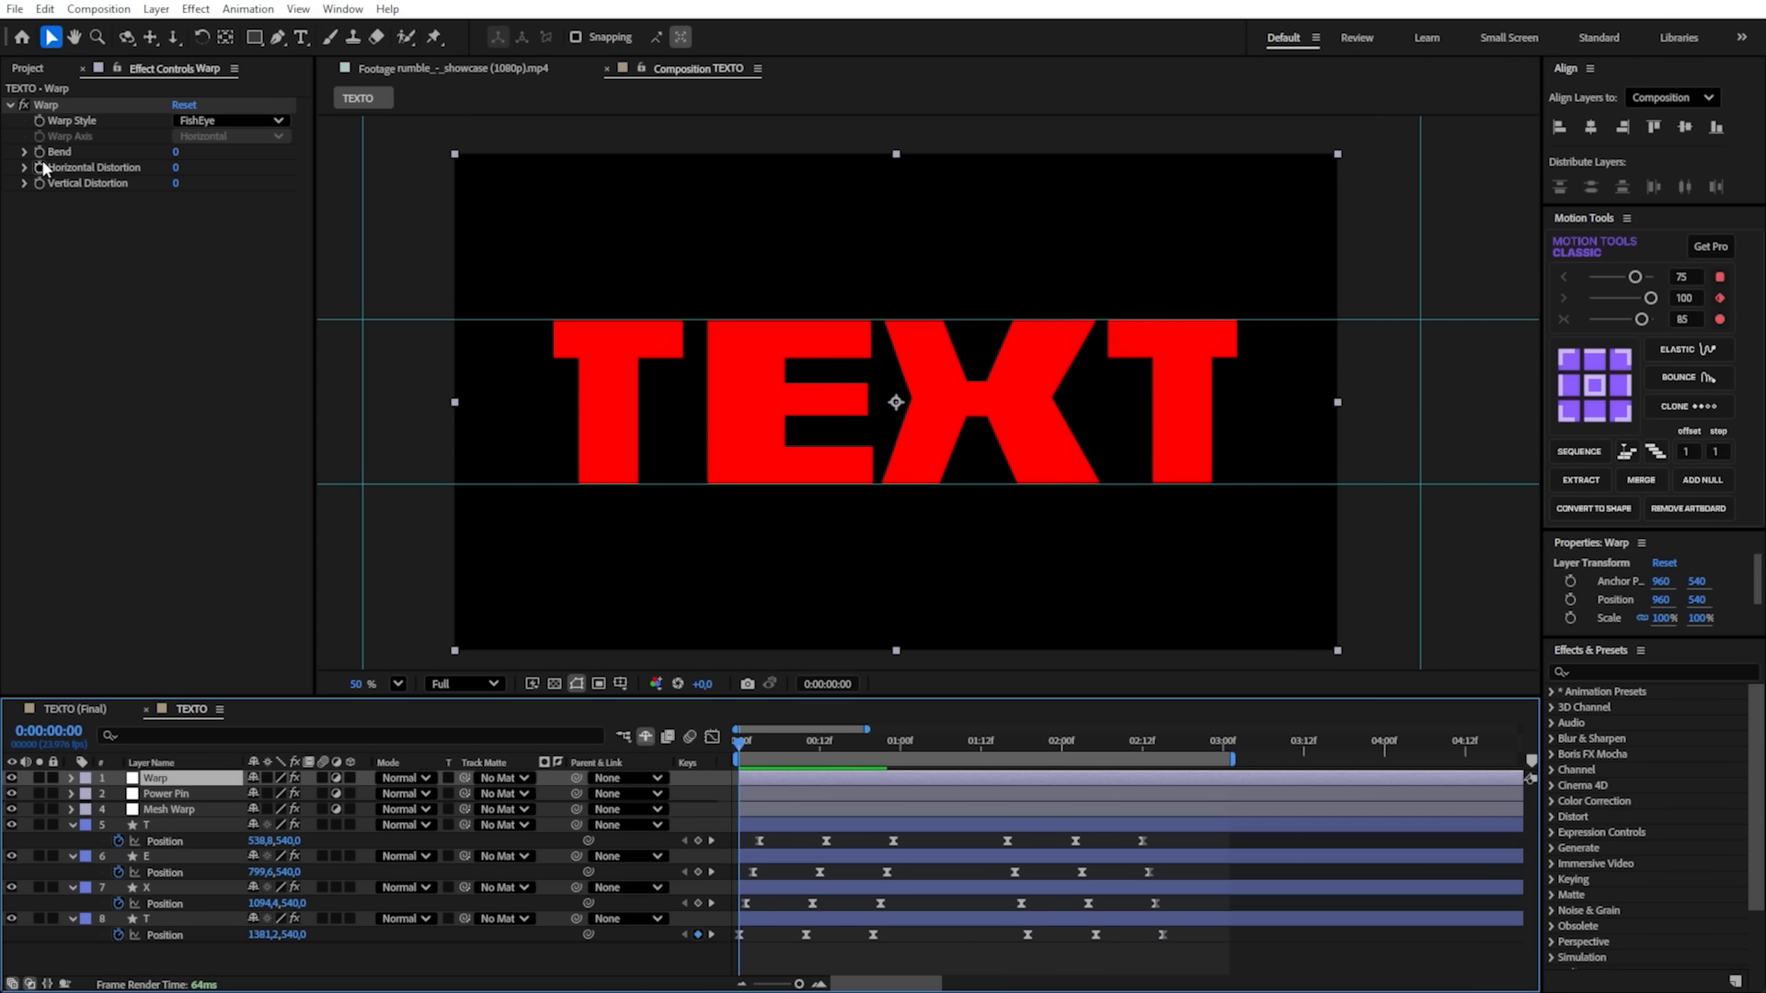
- Keyframe the Warp effect's Horizontal Distortion at 0 on the first frame and at -100 on 0:00:00:10
click(39, 168)
drag(745, 754, 821, 782)
drag(808, 741, 805, 744)
drag(252, 810, 127, 821)
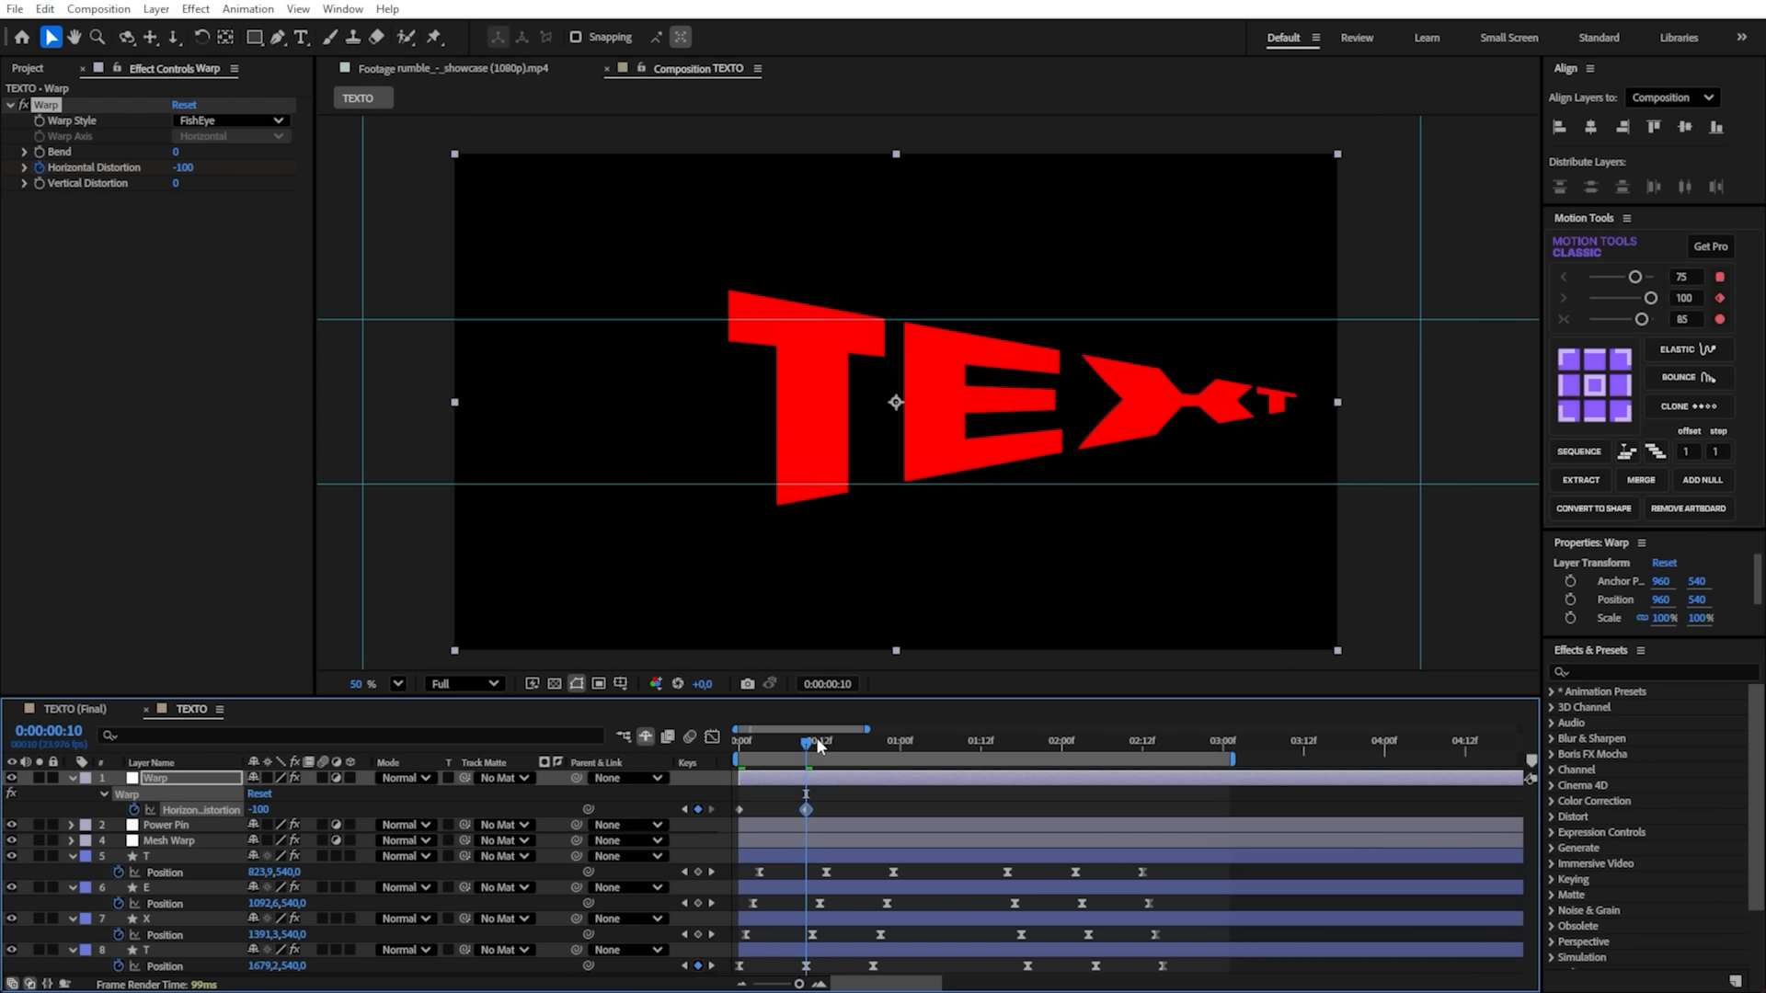
- Keyframe the Warp effect's Horizontal Distortion at 100 on 0:00:00:20 and play back the movement
drag(784, 746, 873, 745)
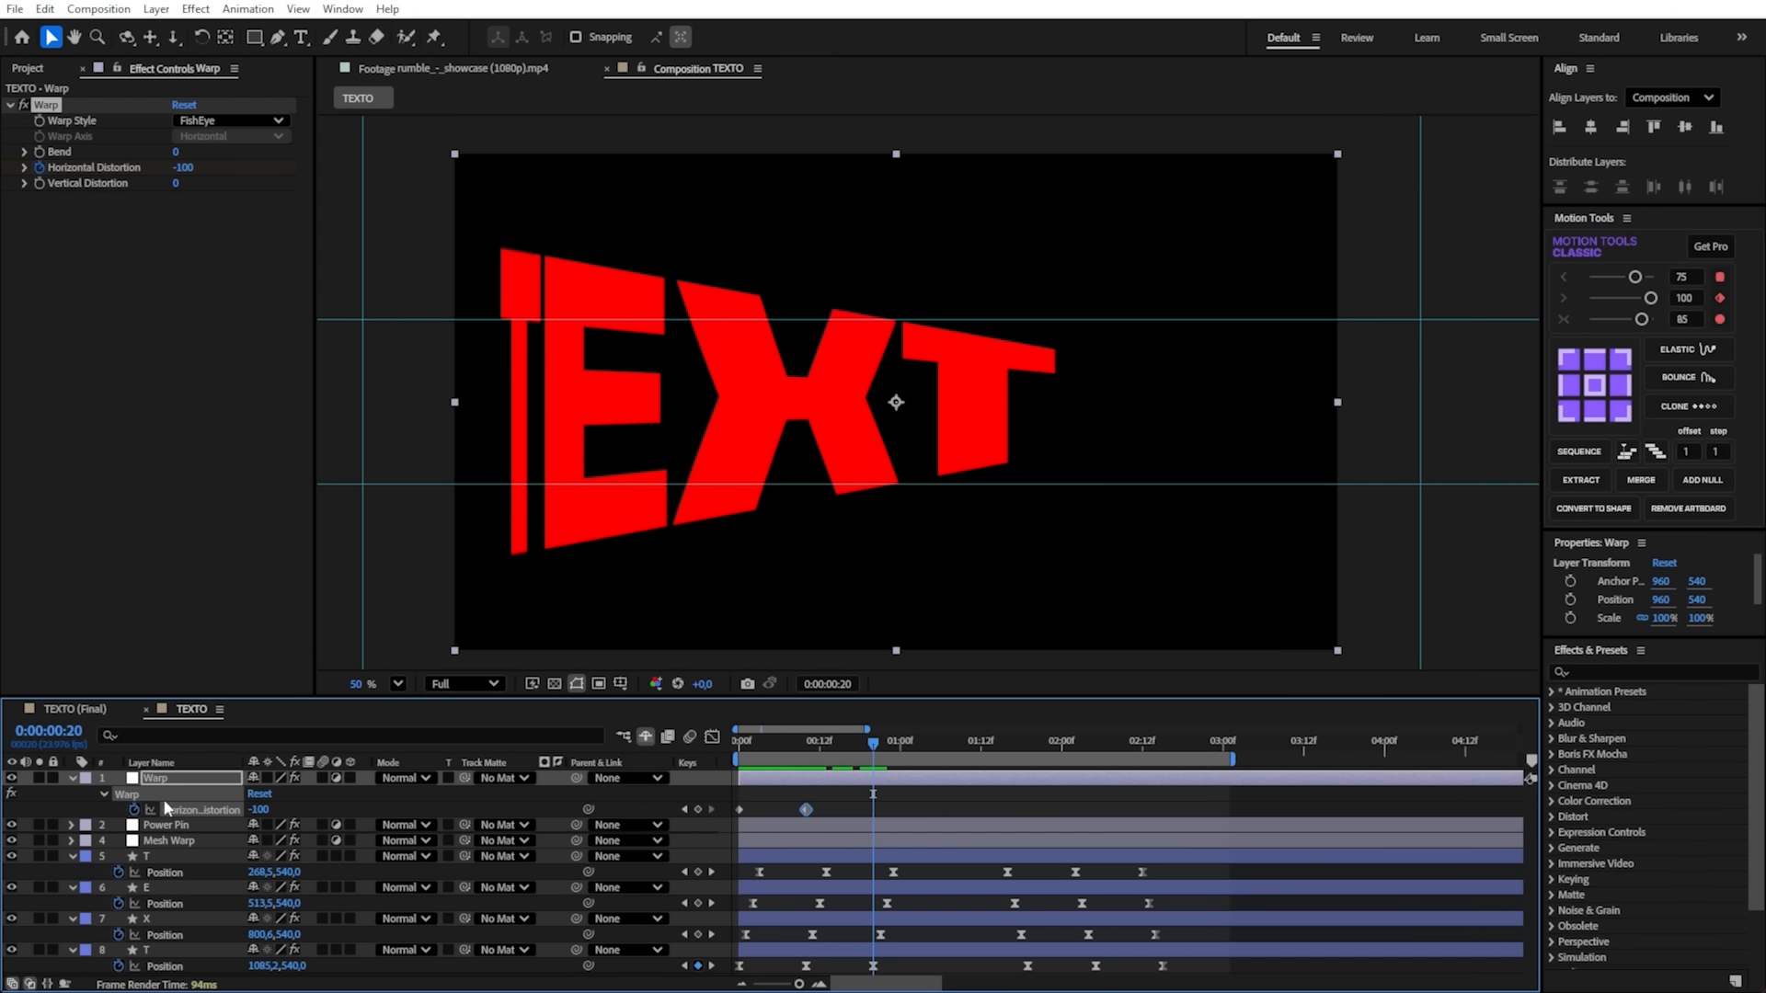
drag(261, 810, 523, 798)
drag(868, 739, 762, 762)
key(space)
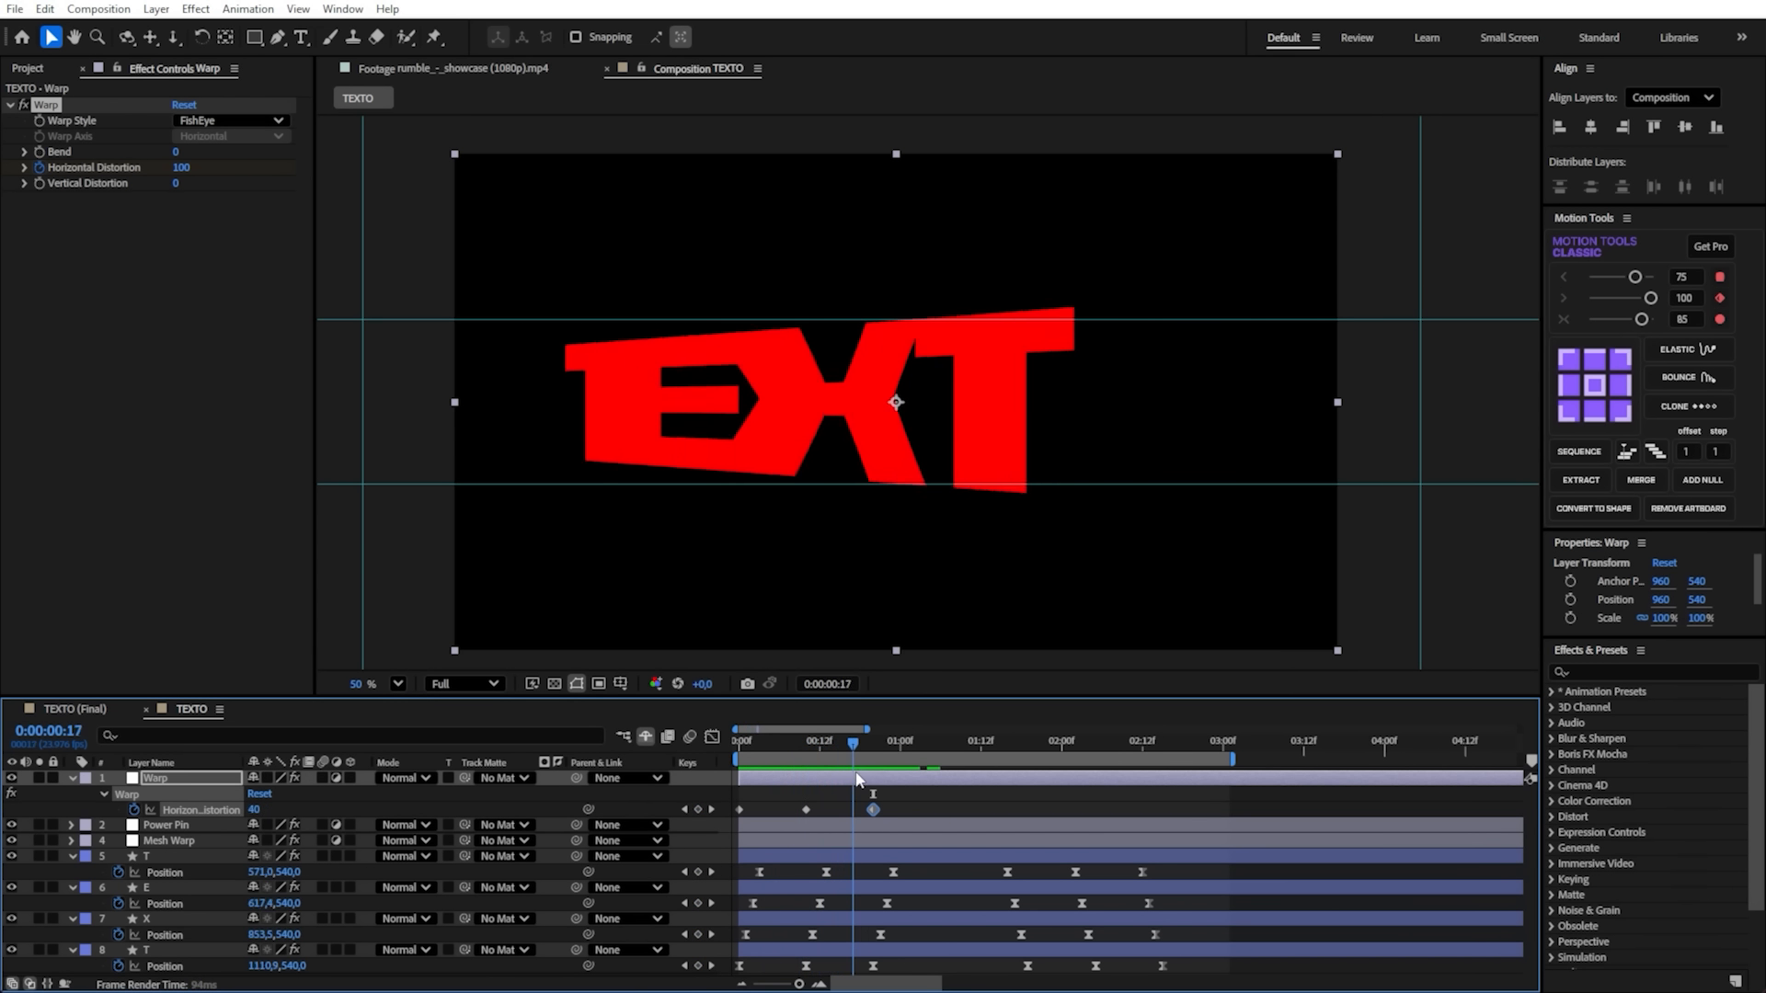
- Reveal the Power Pin layer's keyframes and shift the three Horizontal Distortion keyframes to start with them at 0:00:00:19
drag(785, 786, 997, 801)
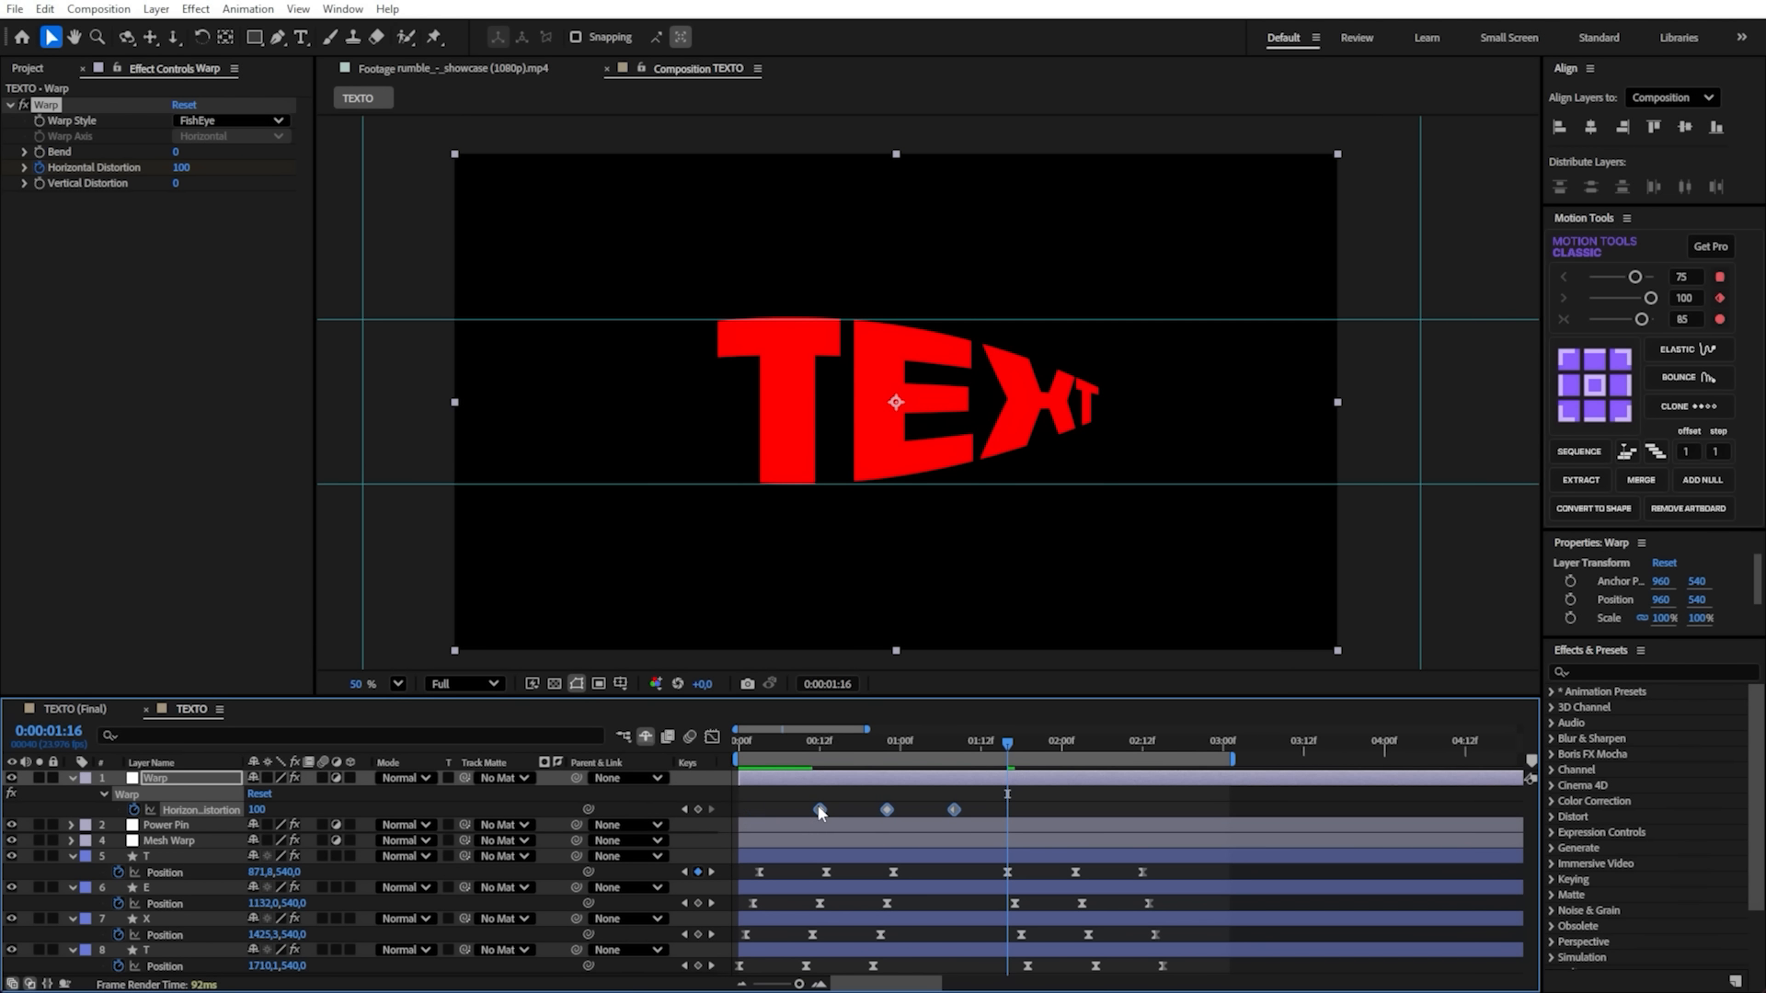
click(906, 824)
key(u)
drag(934, 742, 868, 745)
scroll(859, 898, down, 3)
scroll(896, 905, up, 3)
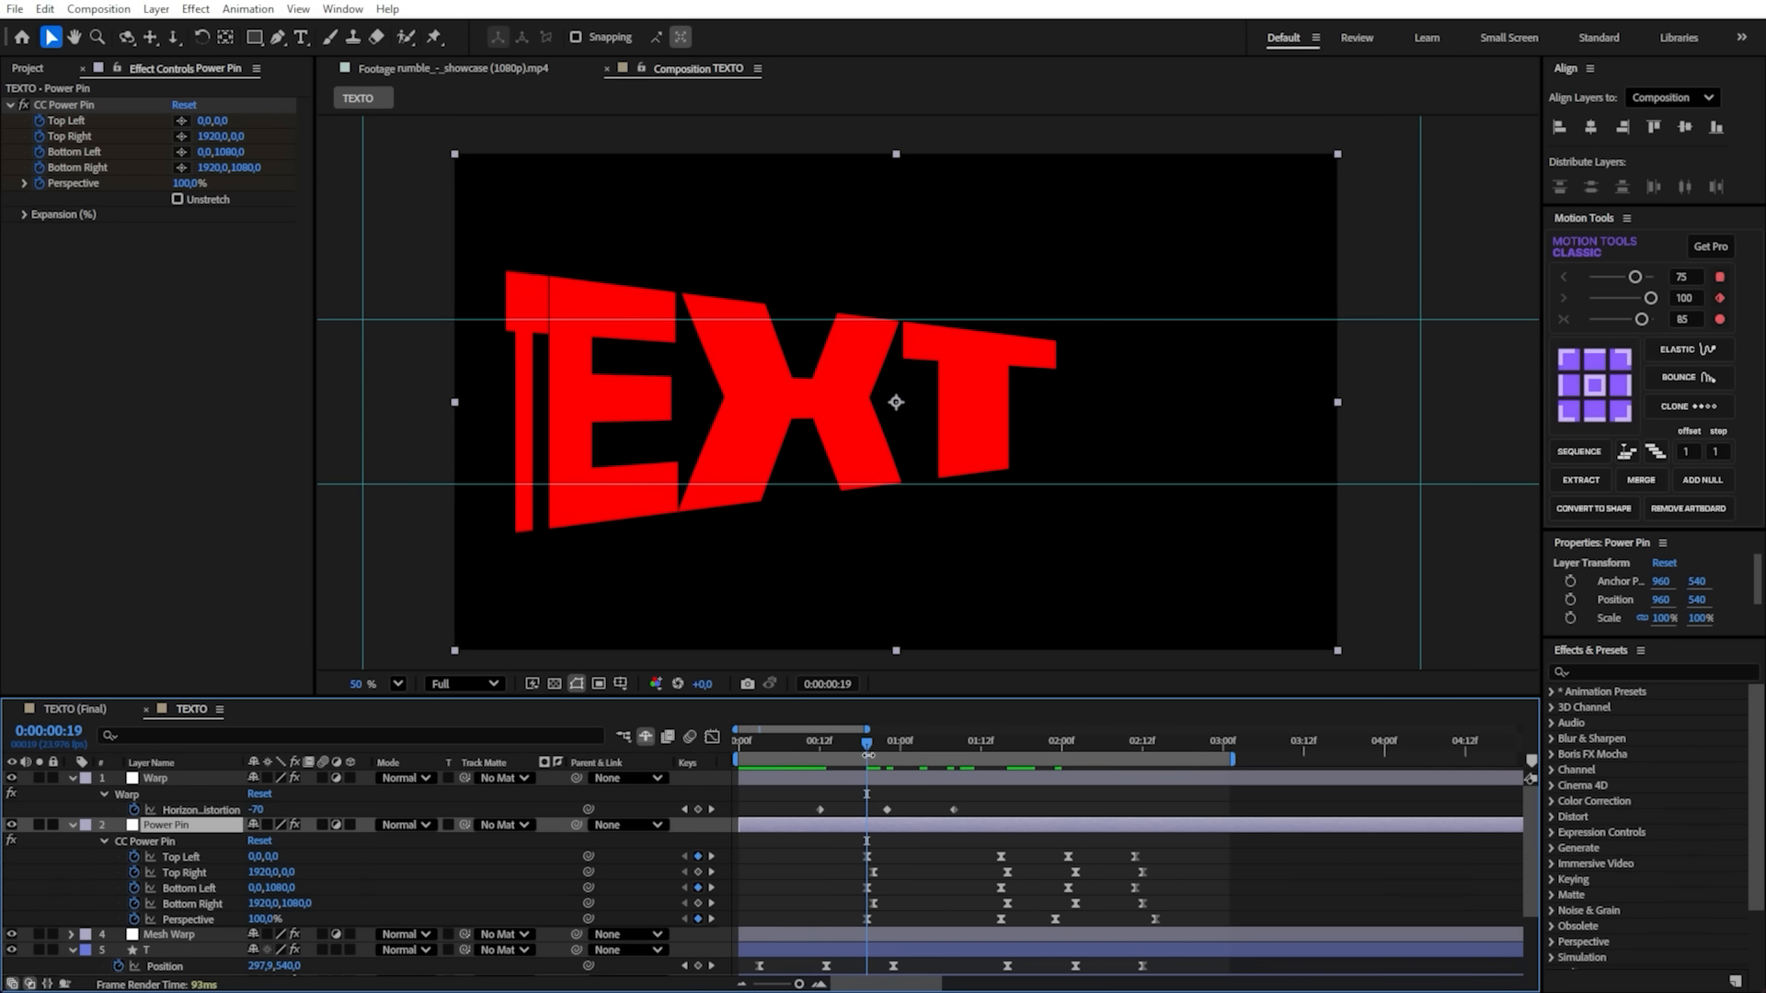
drag(991, 801, 872, 816)
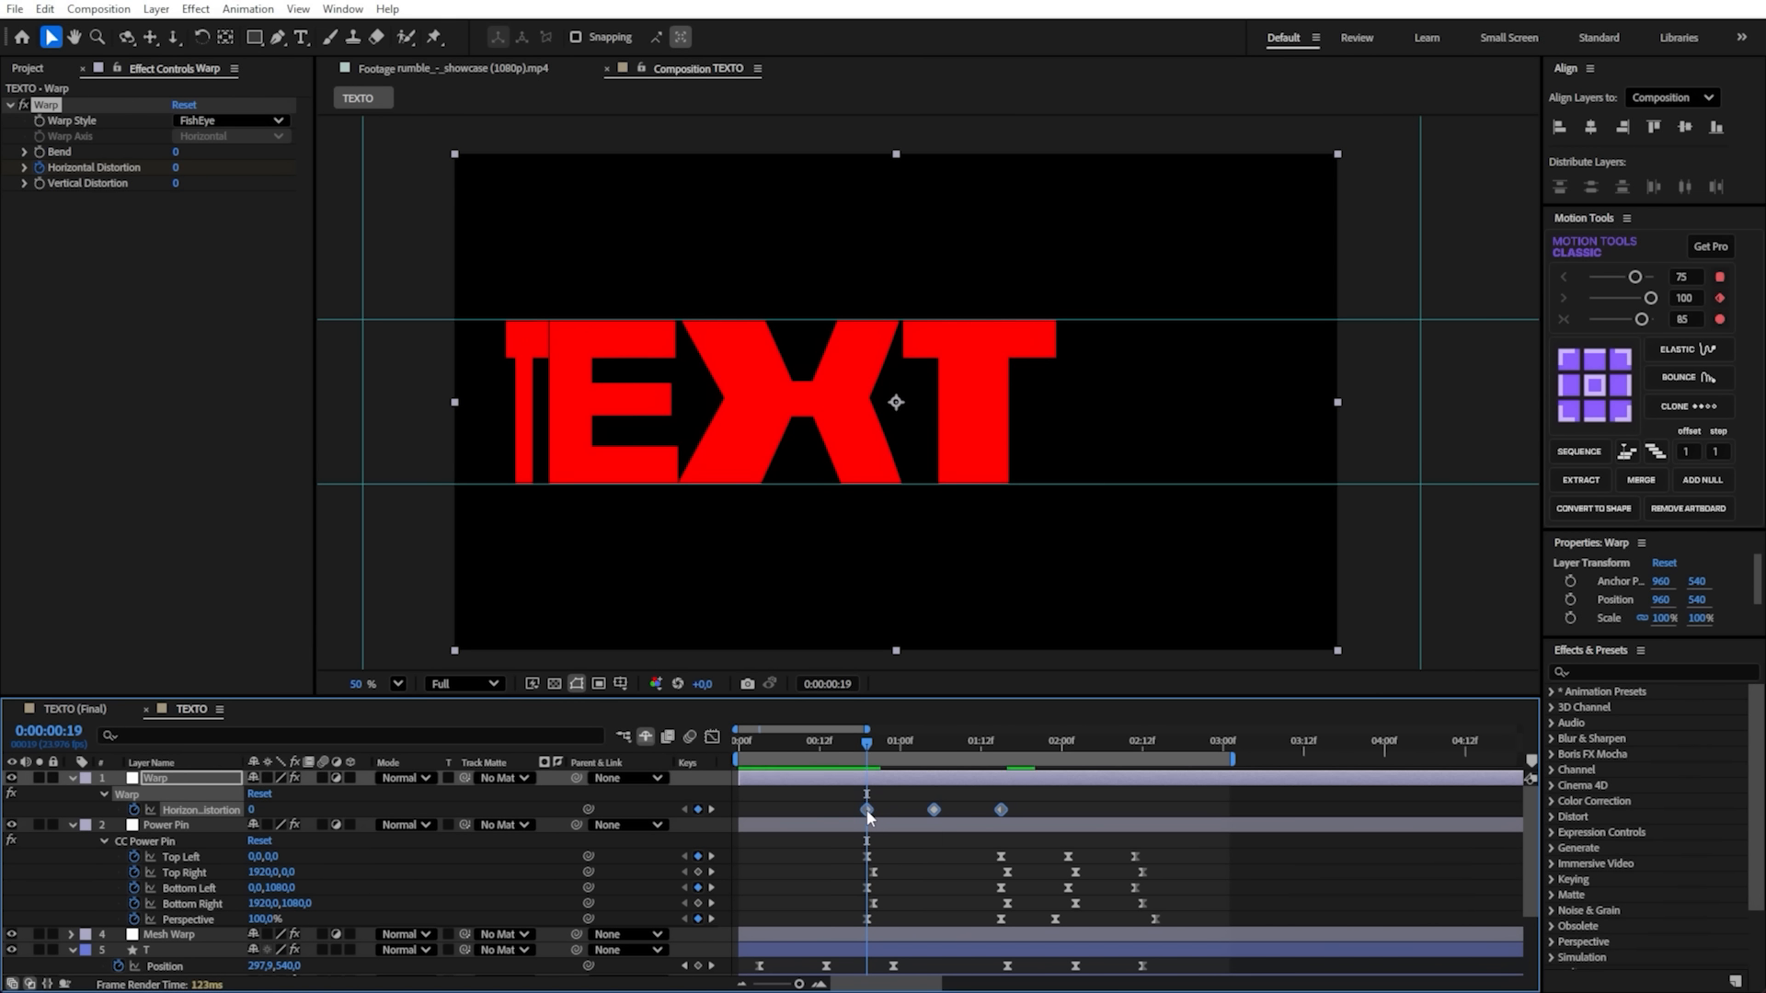
- Scrub through the Power Pin movement and remove all Horizontal Distortion keyframes from the Warp layer
click(874, 826)
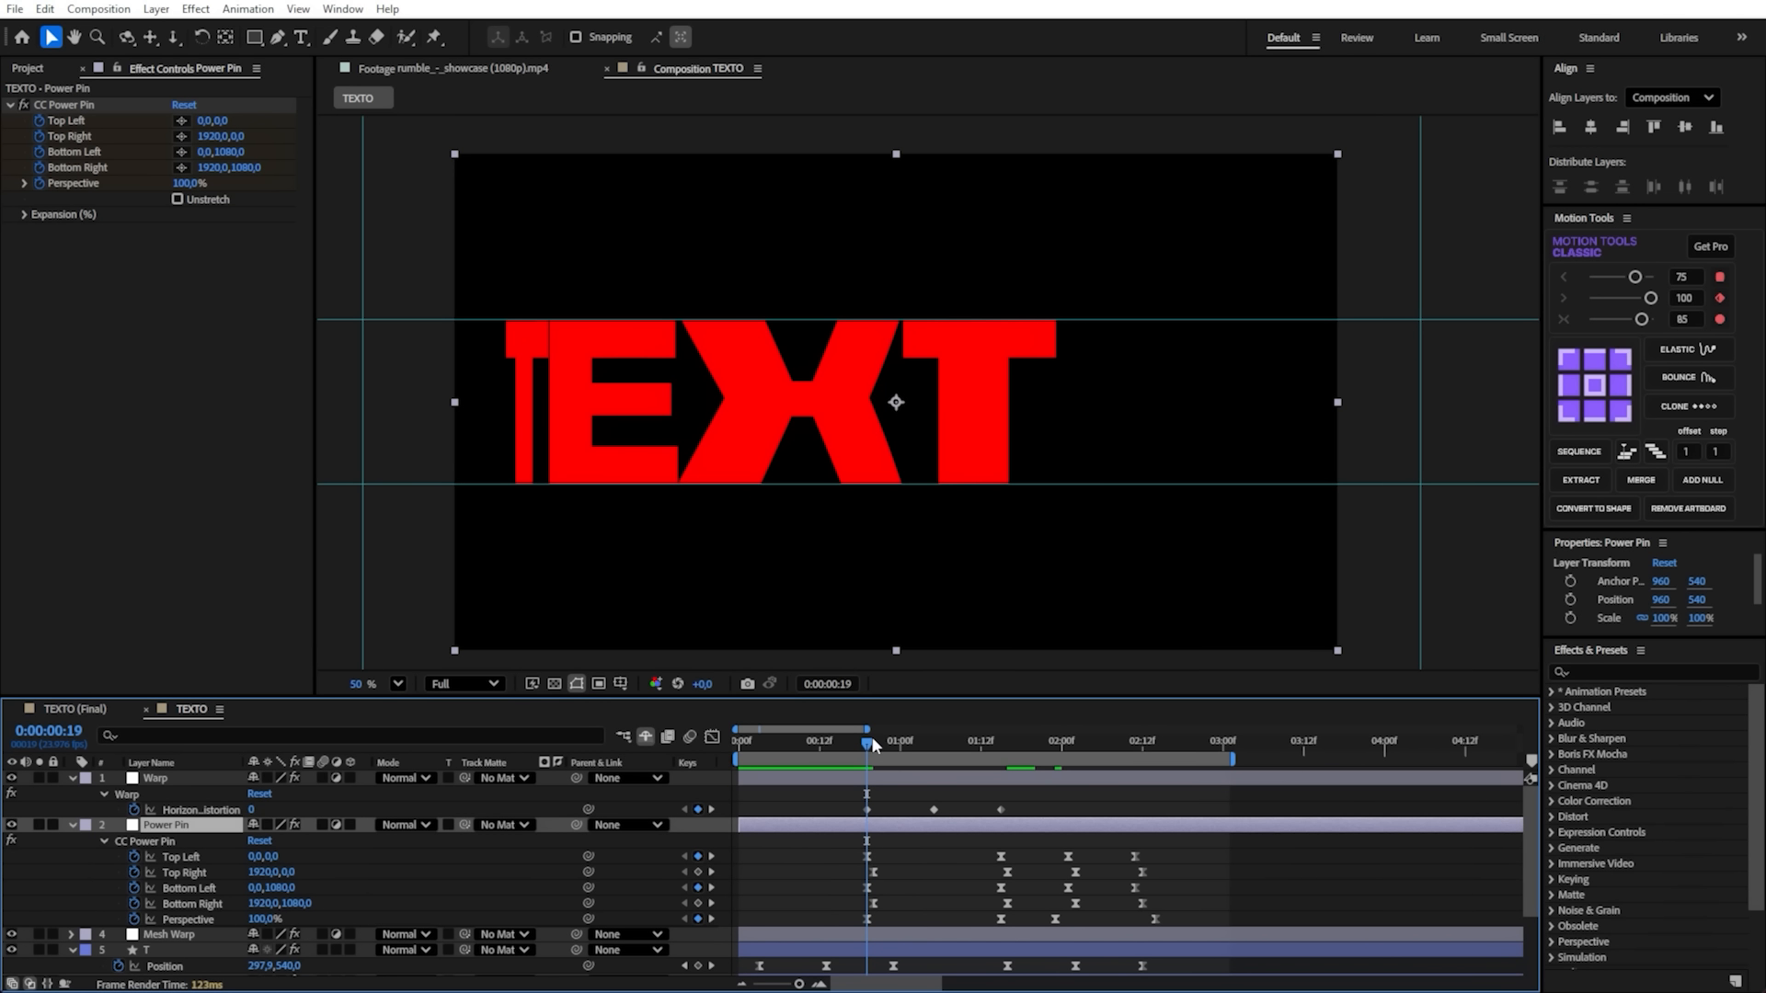
drag(868, 737, 937, 752)
drag(1040, 799, 1002, 811)
drag(940, 745, 866, 752)
click(1068, 809)
drag(1171, 803, 779, 824)
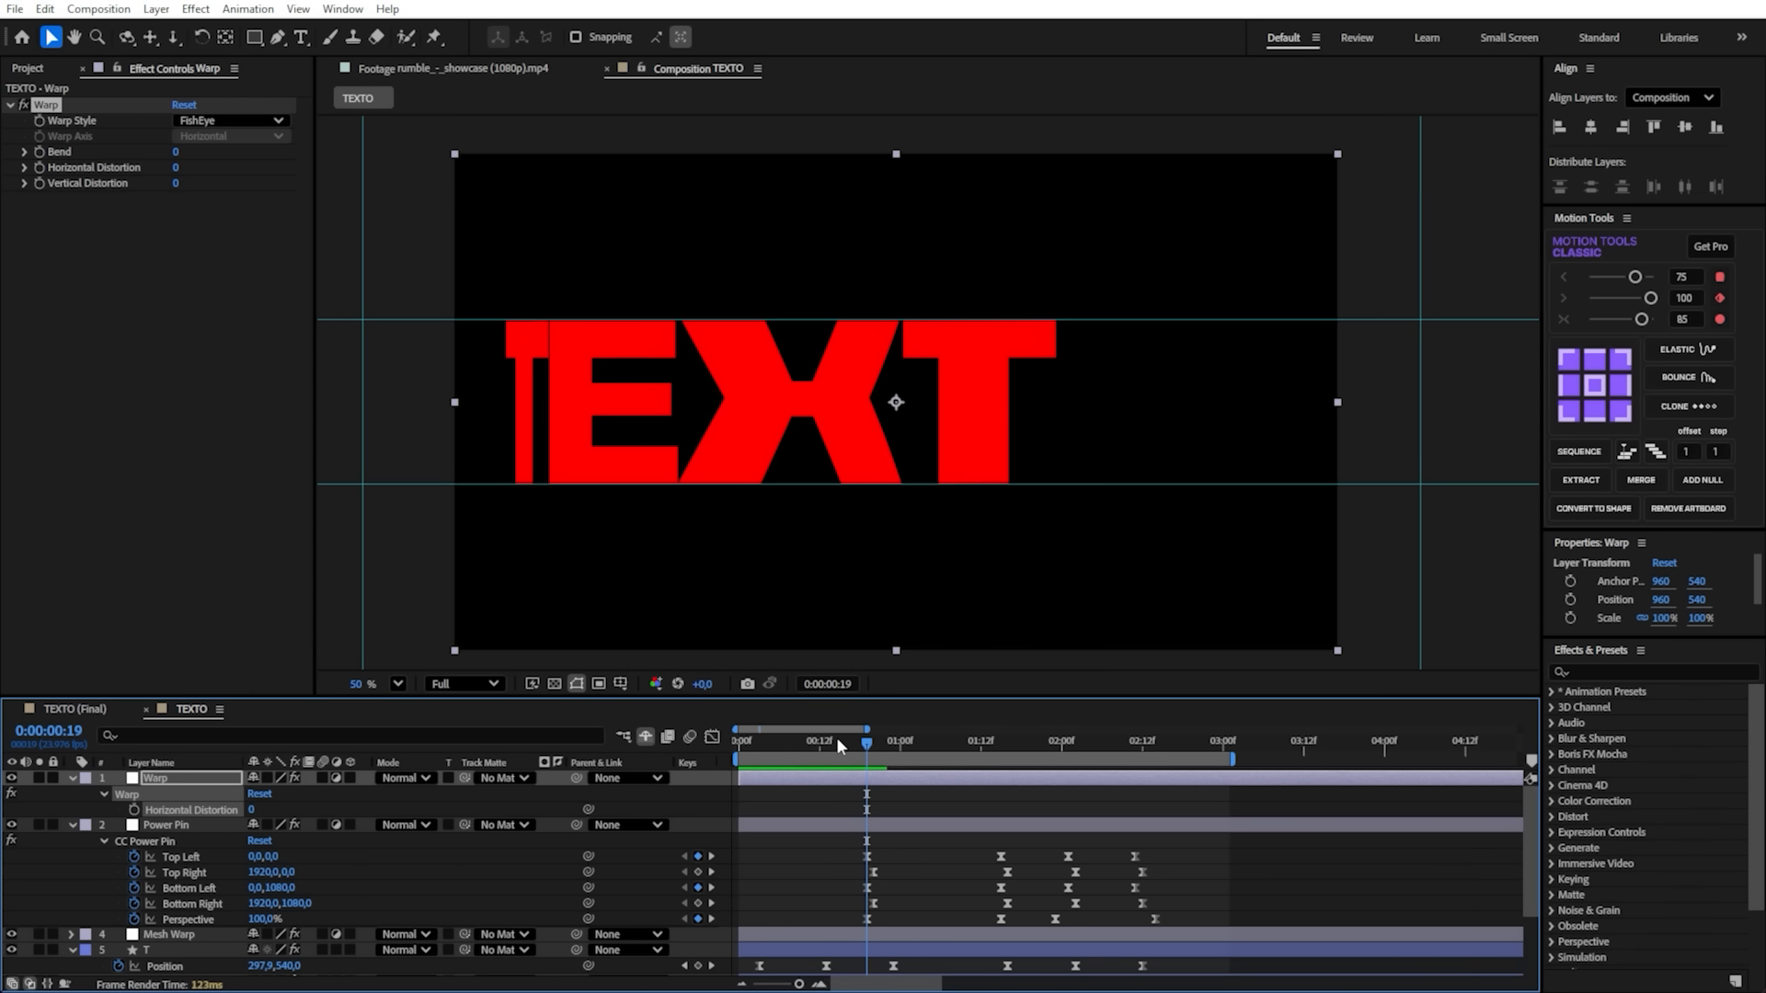
- Play back and scrub the opening movement and compare it with the letter layers' Position keyframes
key(space)
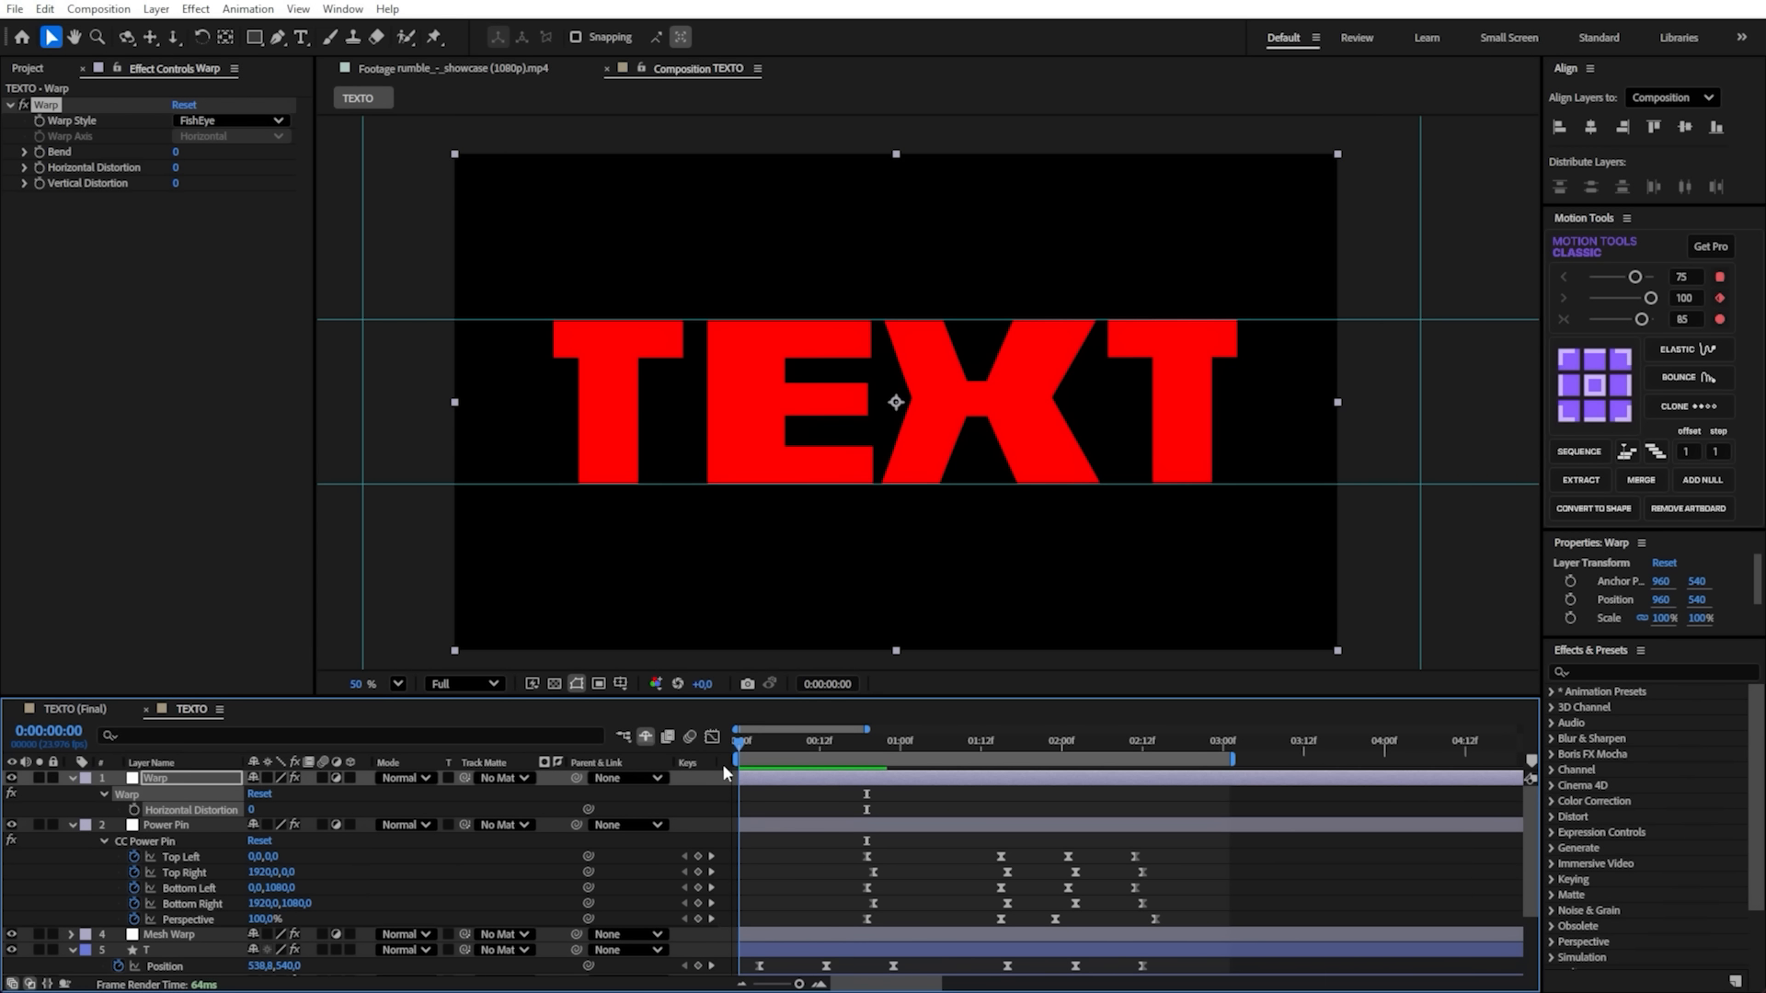
scroll(737, 835, down, 2)
scroll(737, 835, up, 2)
drag(752, 743, 850, 819)
scroll(813, 831, down, 2)
drag(849, 748, 778, 839)
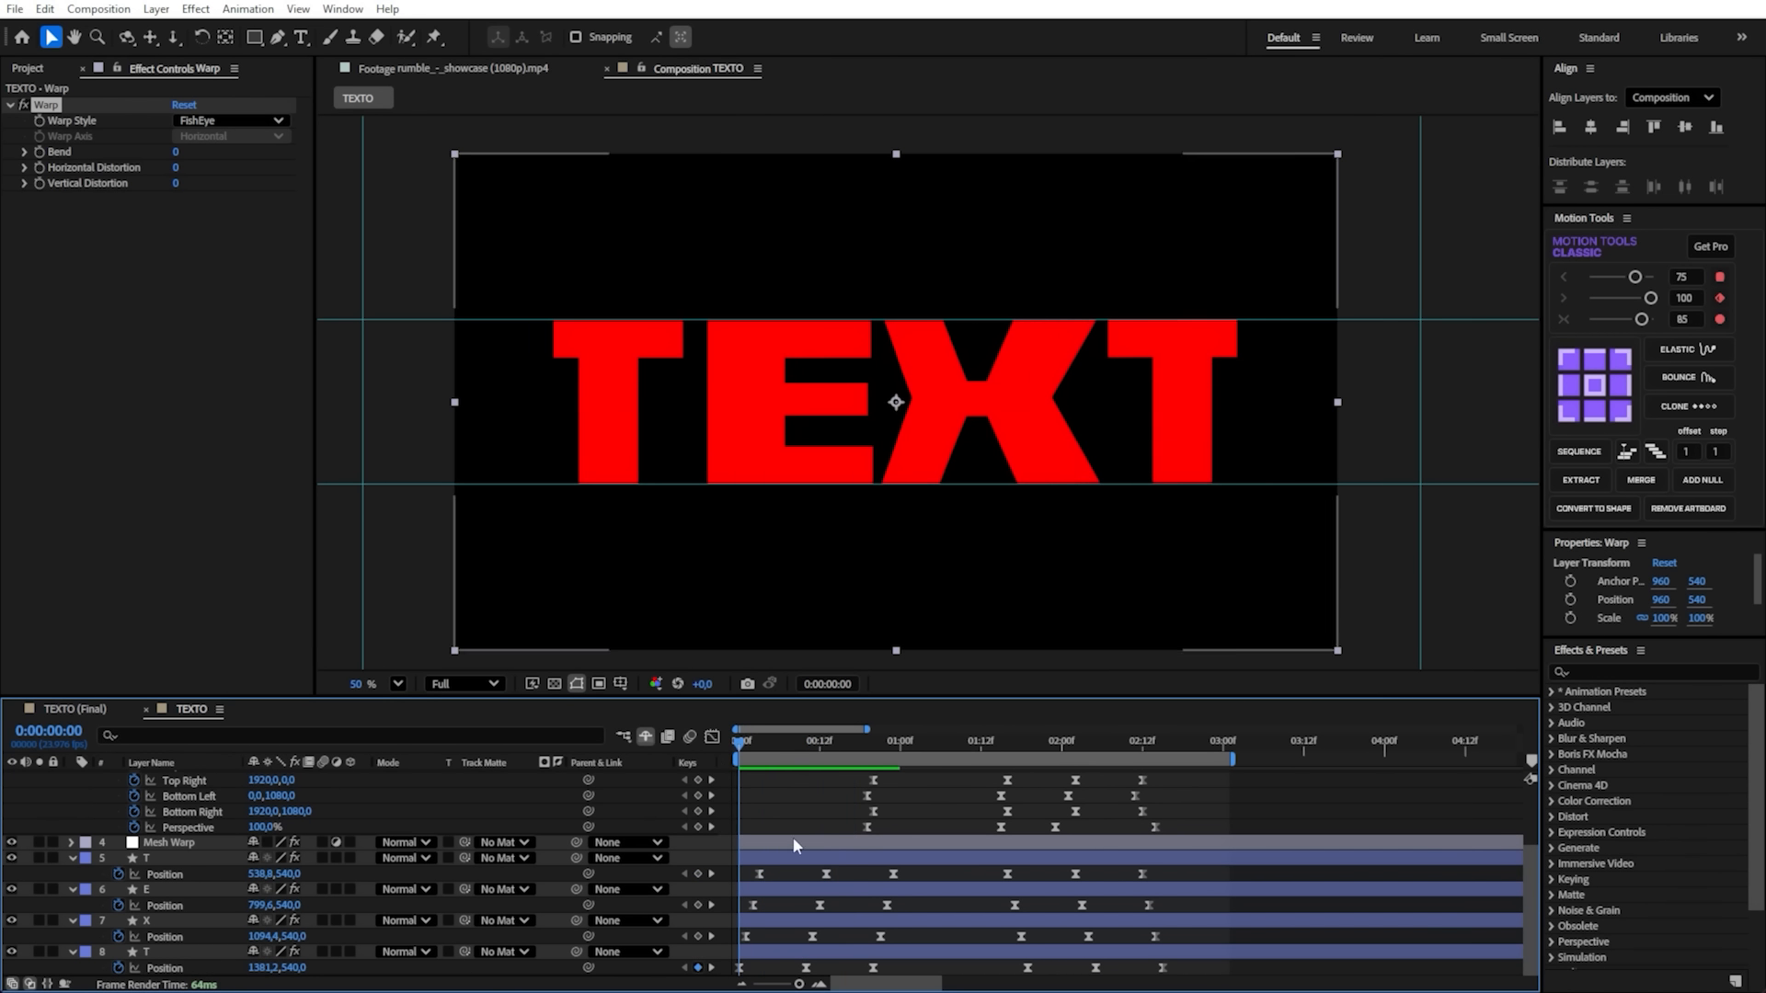
scroll(778, 839, up, 5)
- Trim the start of the Warp and Power Pin layers to the first Power Pin keyframes at 0:00:00:19
click(769, 825)
shift+click(763, 781)
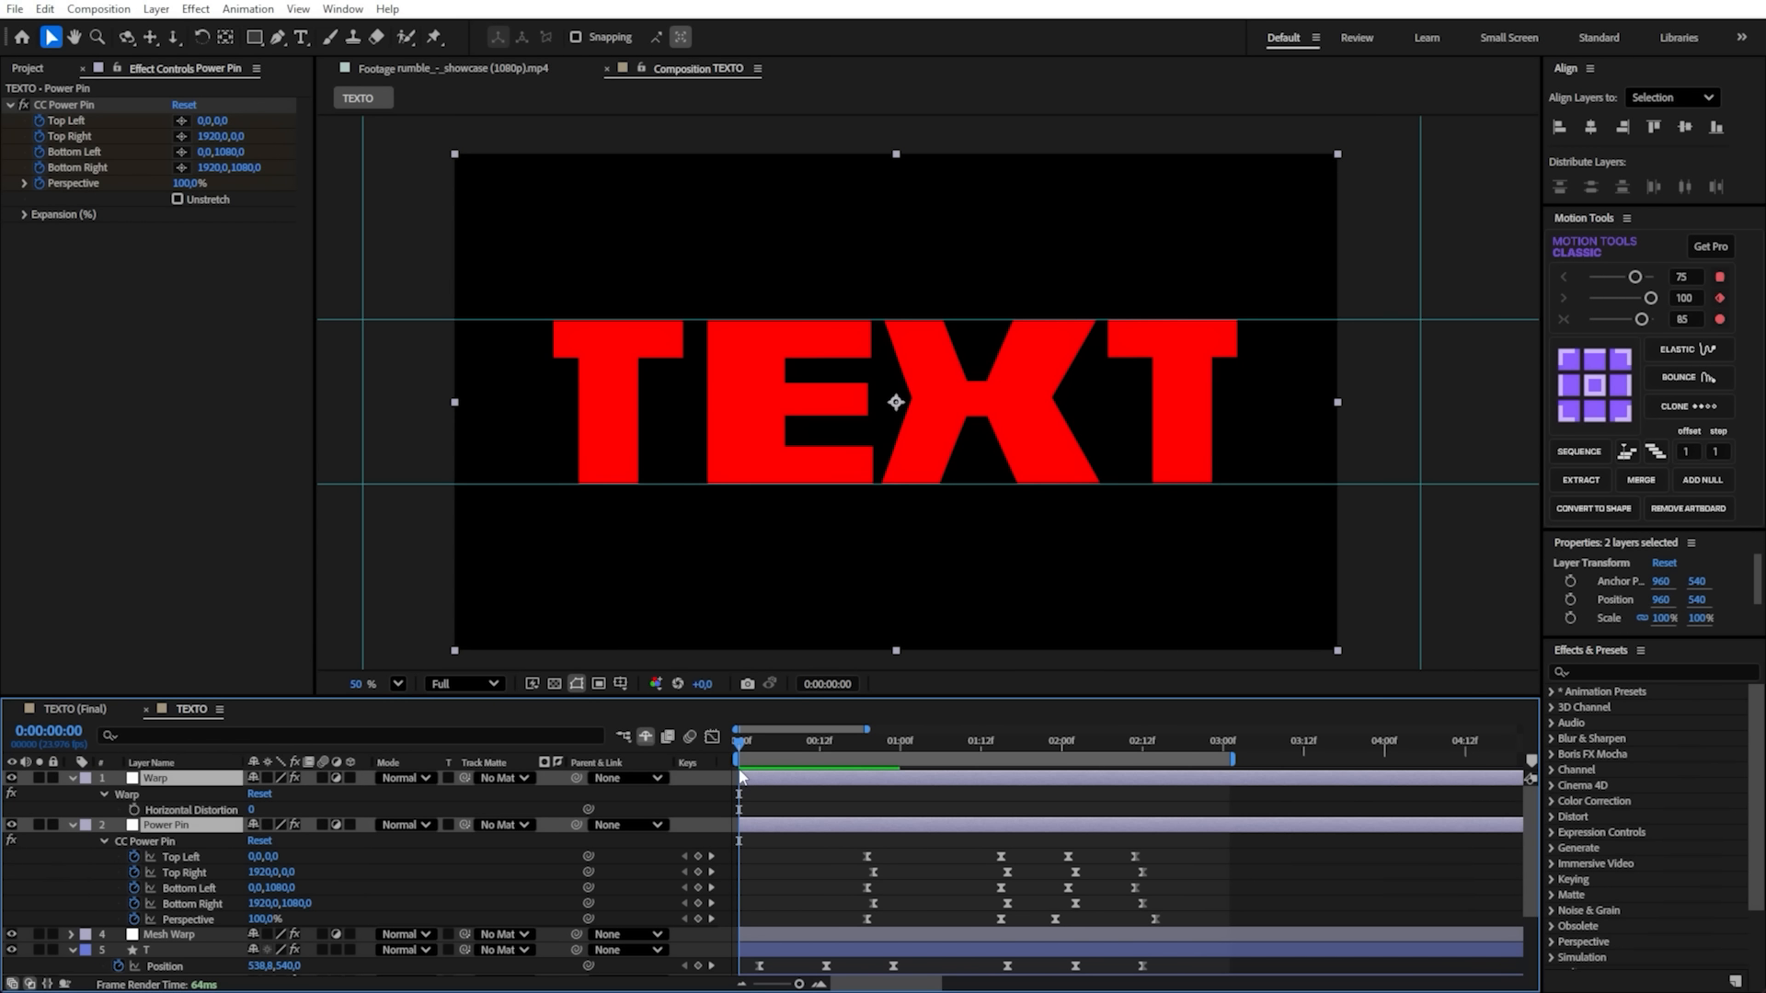
drag(741, 774, 887, 780)
click(877, 795)
drag(764, 738, 863, 764)
scroll(874, 828, down, 2)
scroll(897, 819, up, 2)
click(907, 826)
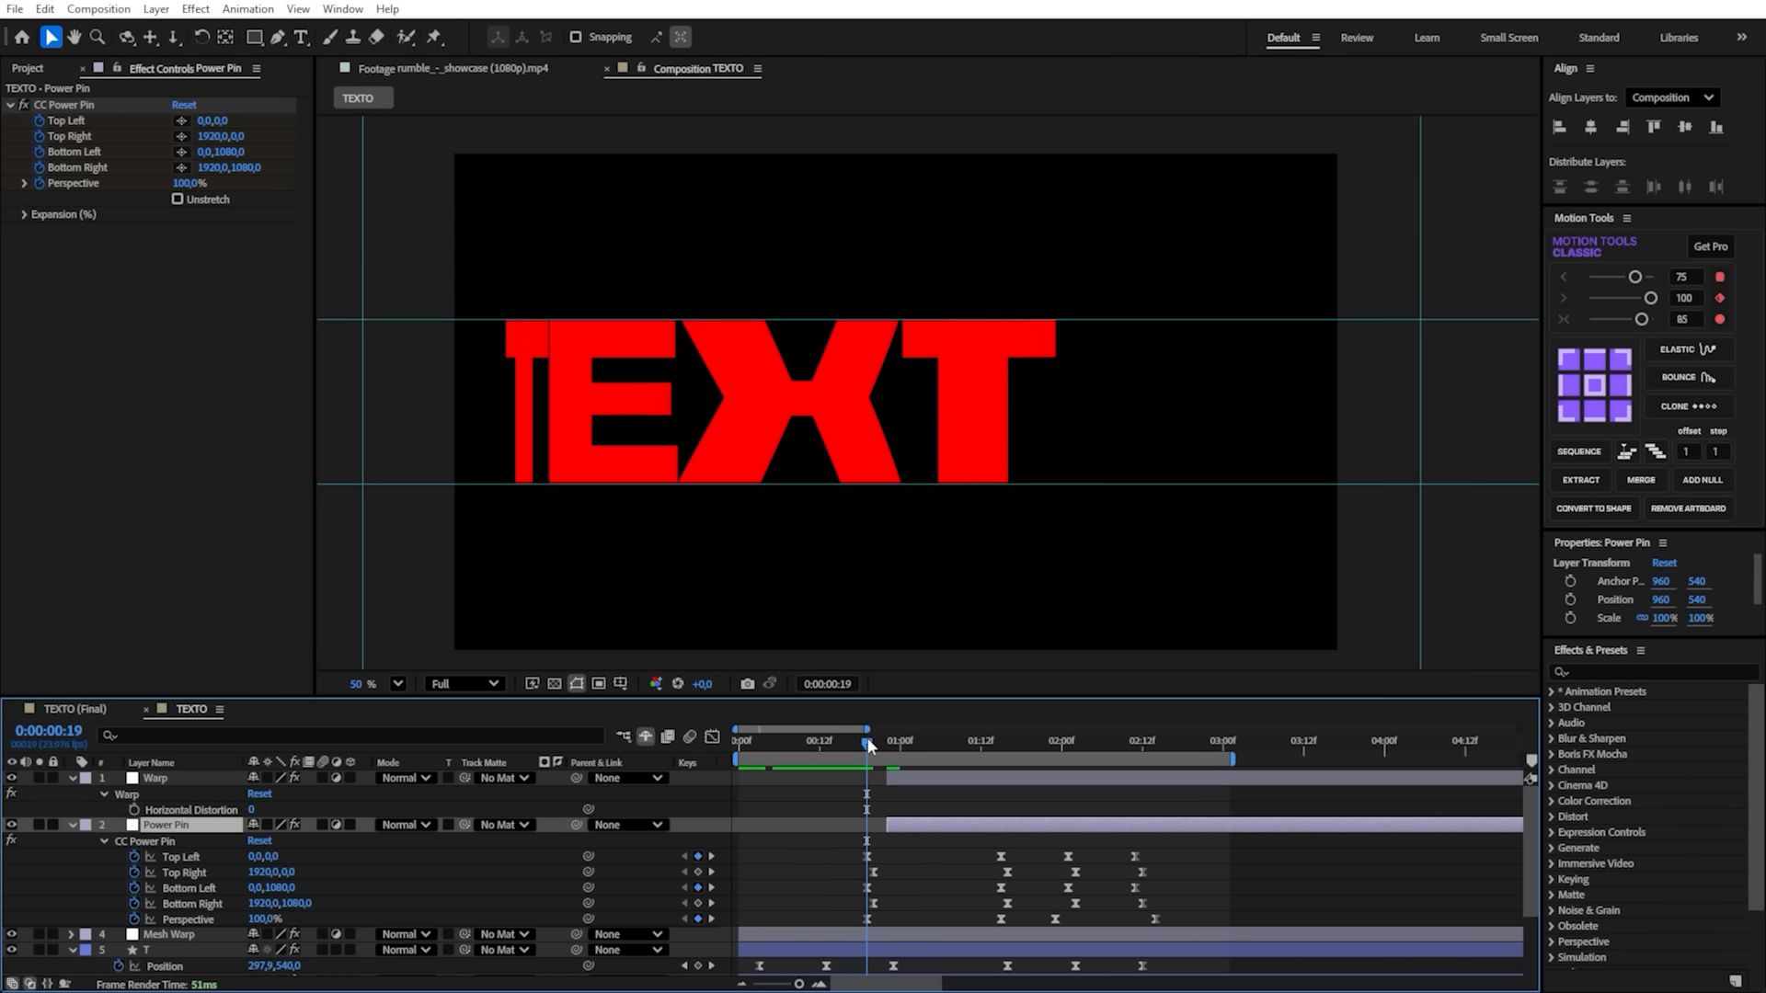
drag(888, 825, 866, 825)
mouse_move(867, 743)
mouse_down()
mouse_move(999, 749)
mouse_move(859, 760)
mouse_move(888, 779)
mouse_move(872, 775)
mouse_move(899, 749)
mouse_move(1004, 759)
mouse_move(872, 761)
mouse_up()
- Keyframe Horizontal Distortion at 0 on 0:00:00:19 and at -100 on 0:00:01:15, and save the project
click(133, 810)
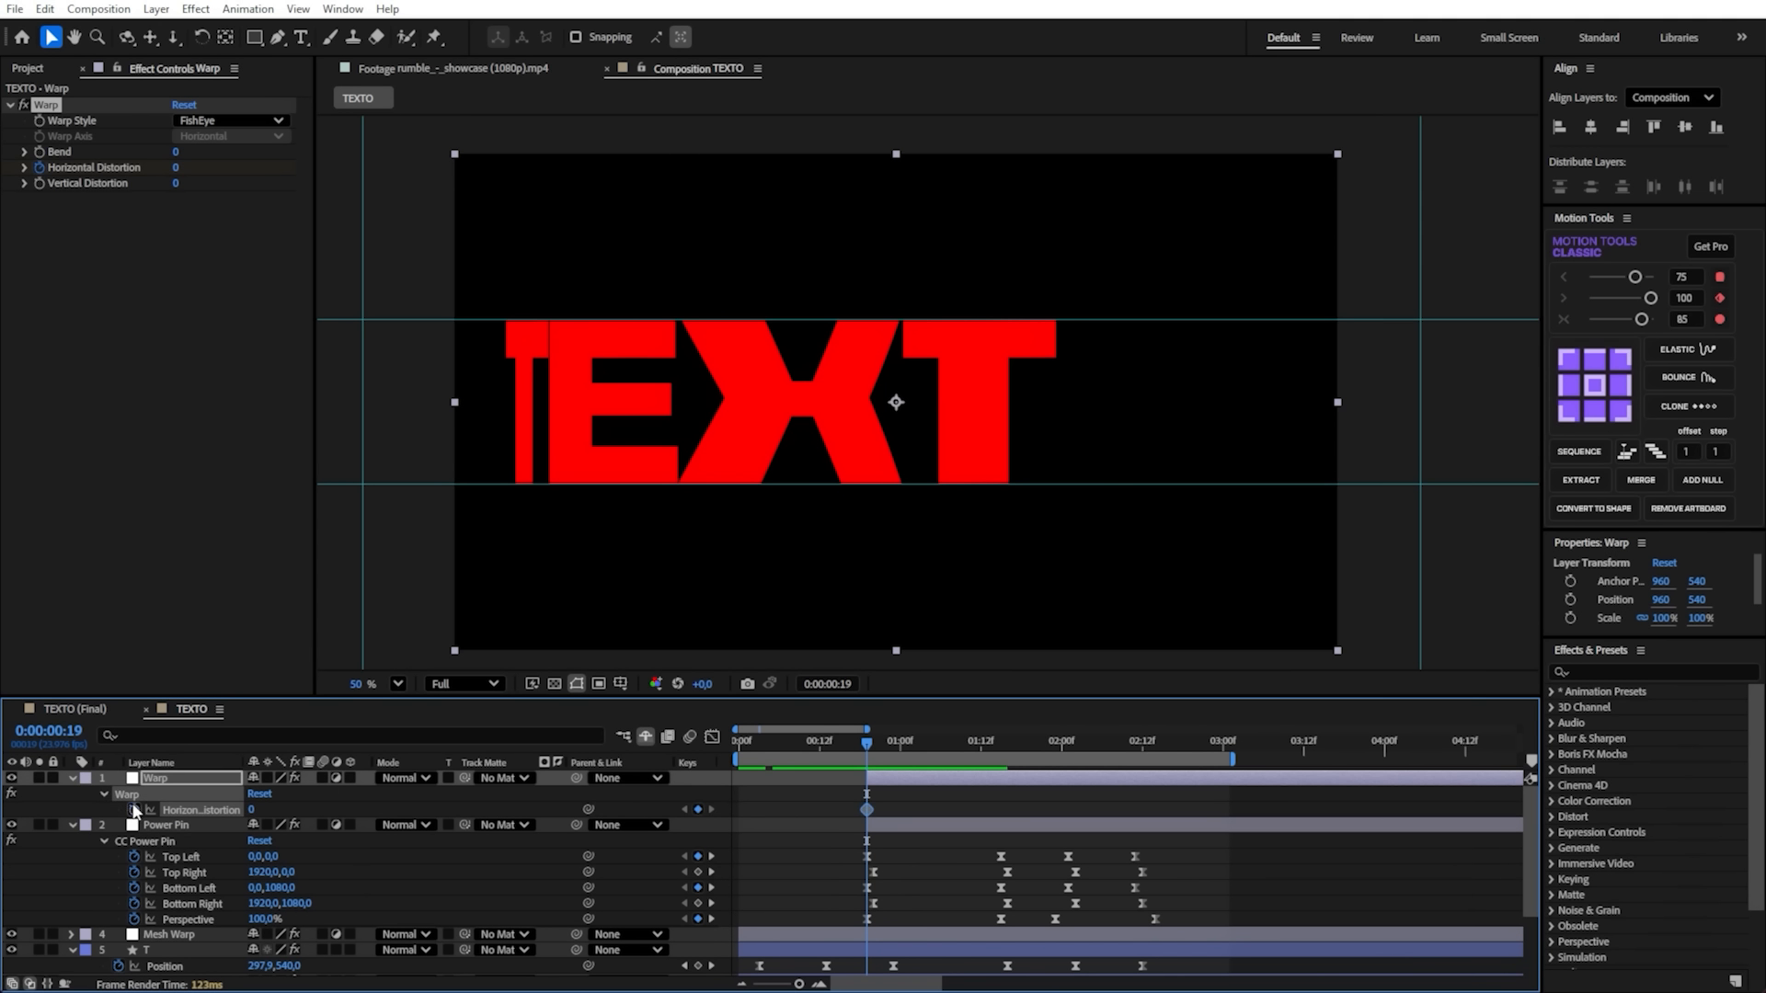
drag(874, 741, 996, 764)
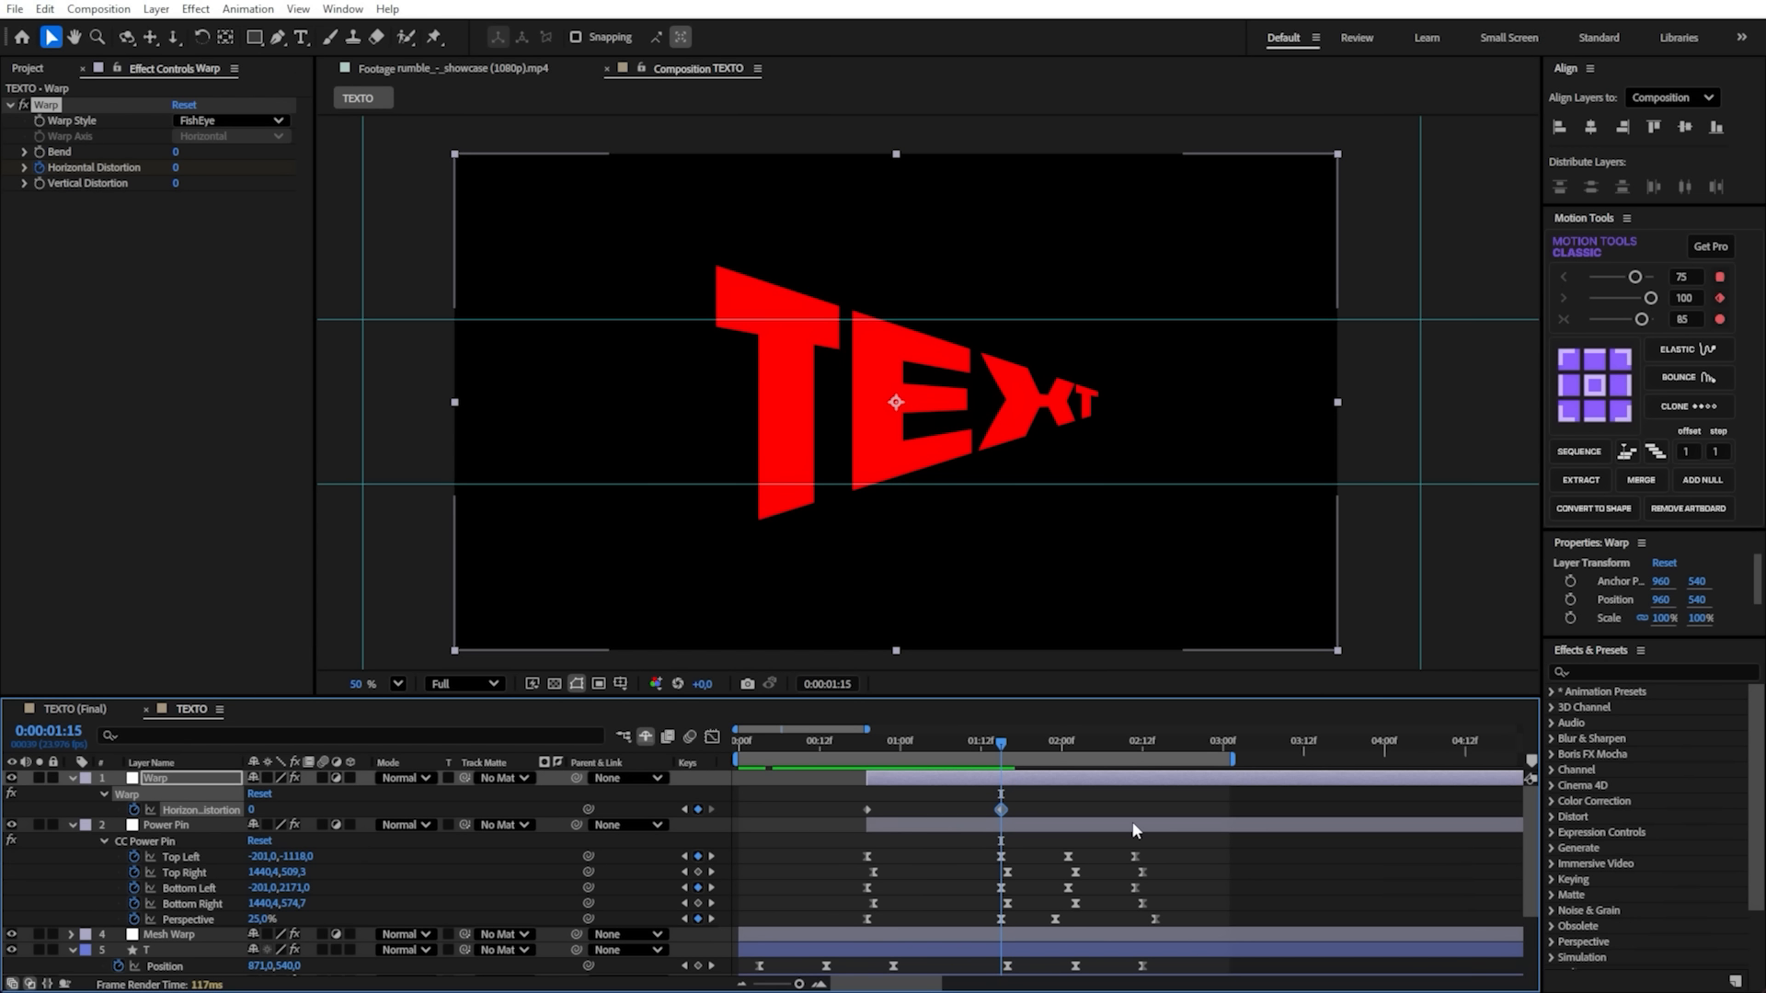
key(ctrl+s)
drag(252, 810, 136, 838)
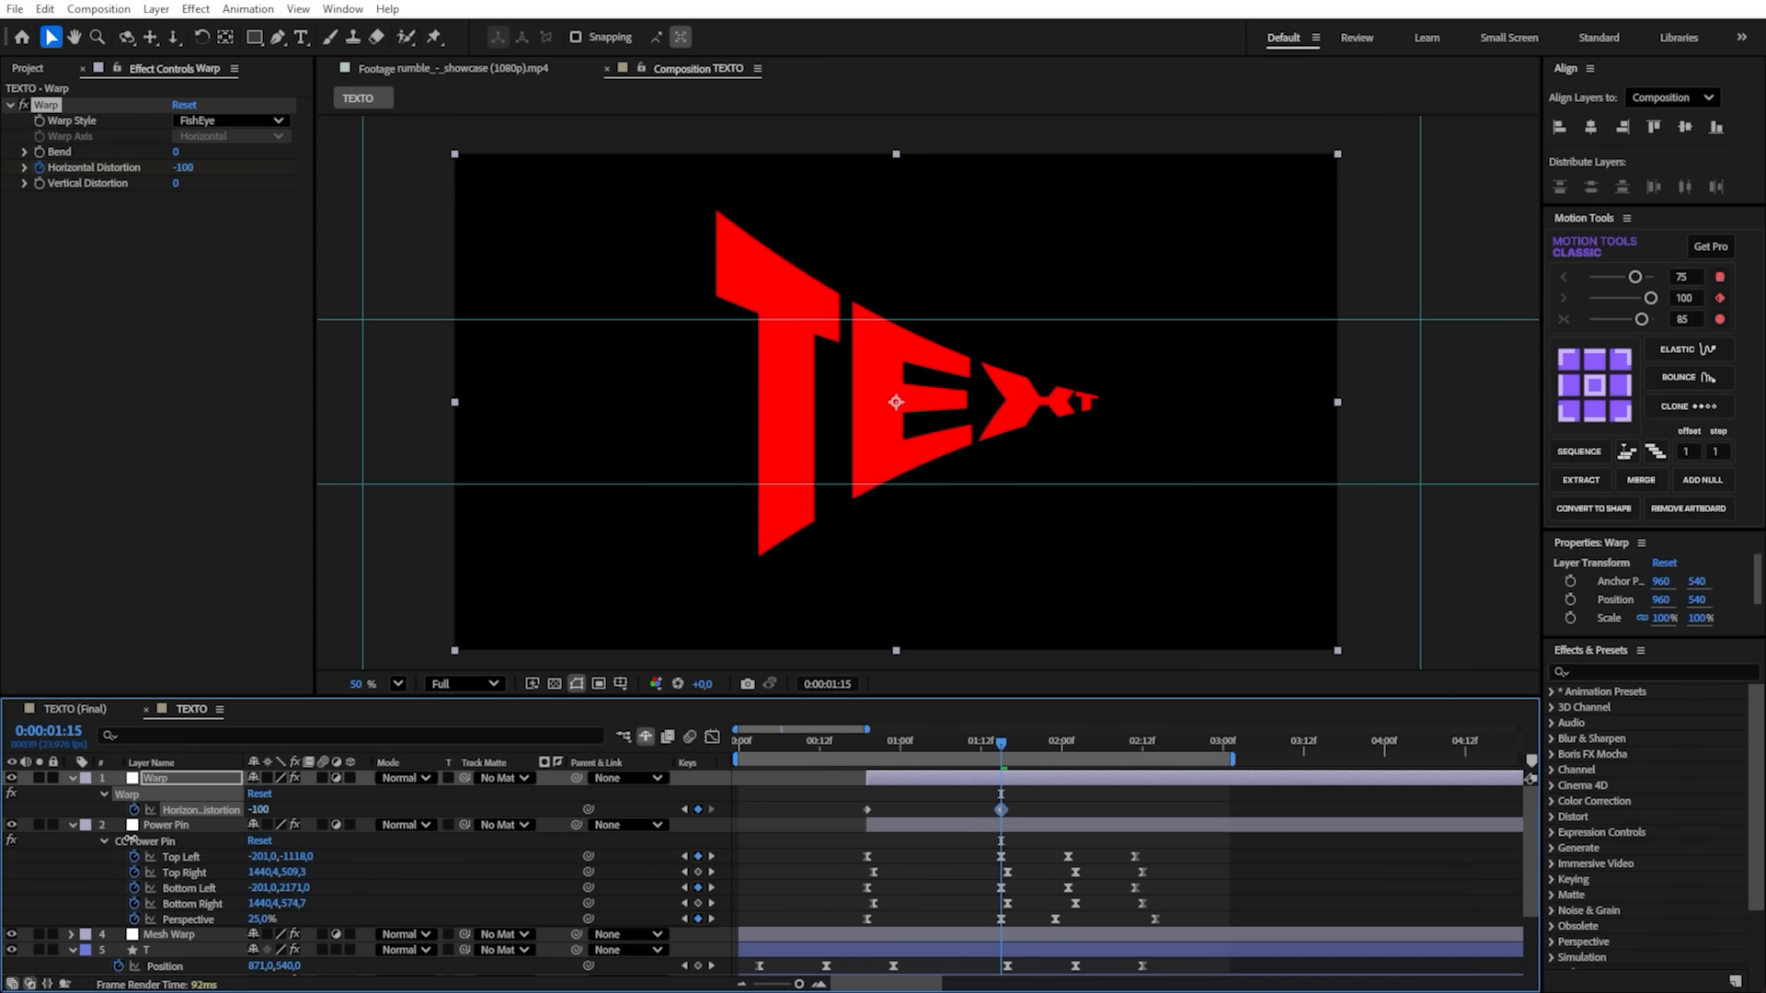
key(ctrl+s)
- Keyframe a positive Horizontal Distortion on 0:00:02:02 and bring it back to 0 on 0:00:02:12
drag(1005, 755, 1080, 769)
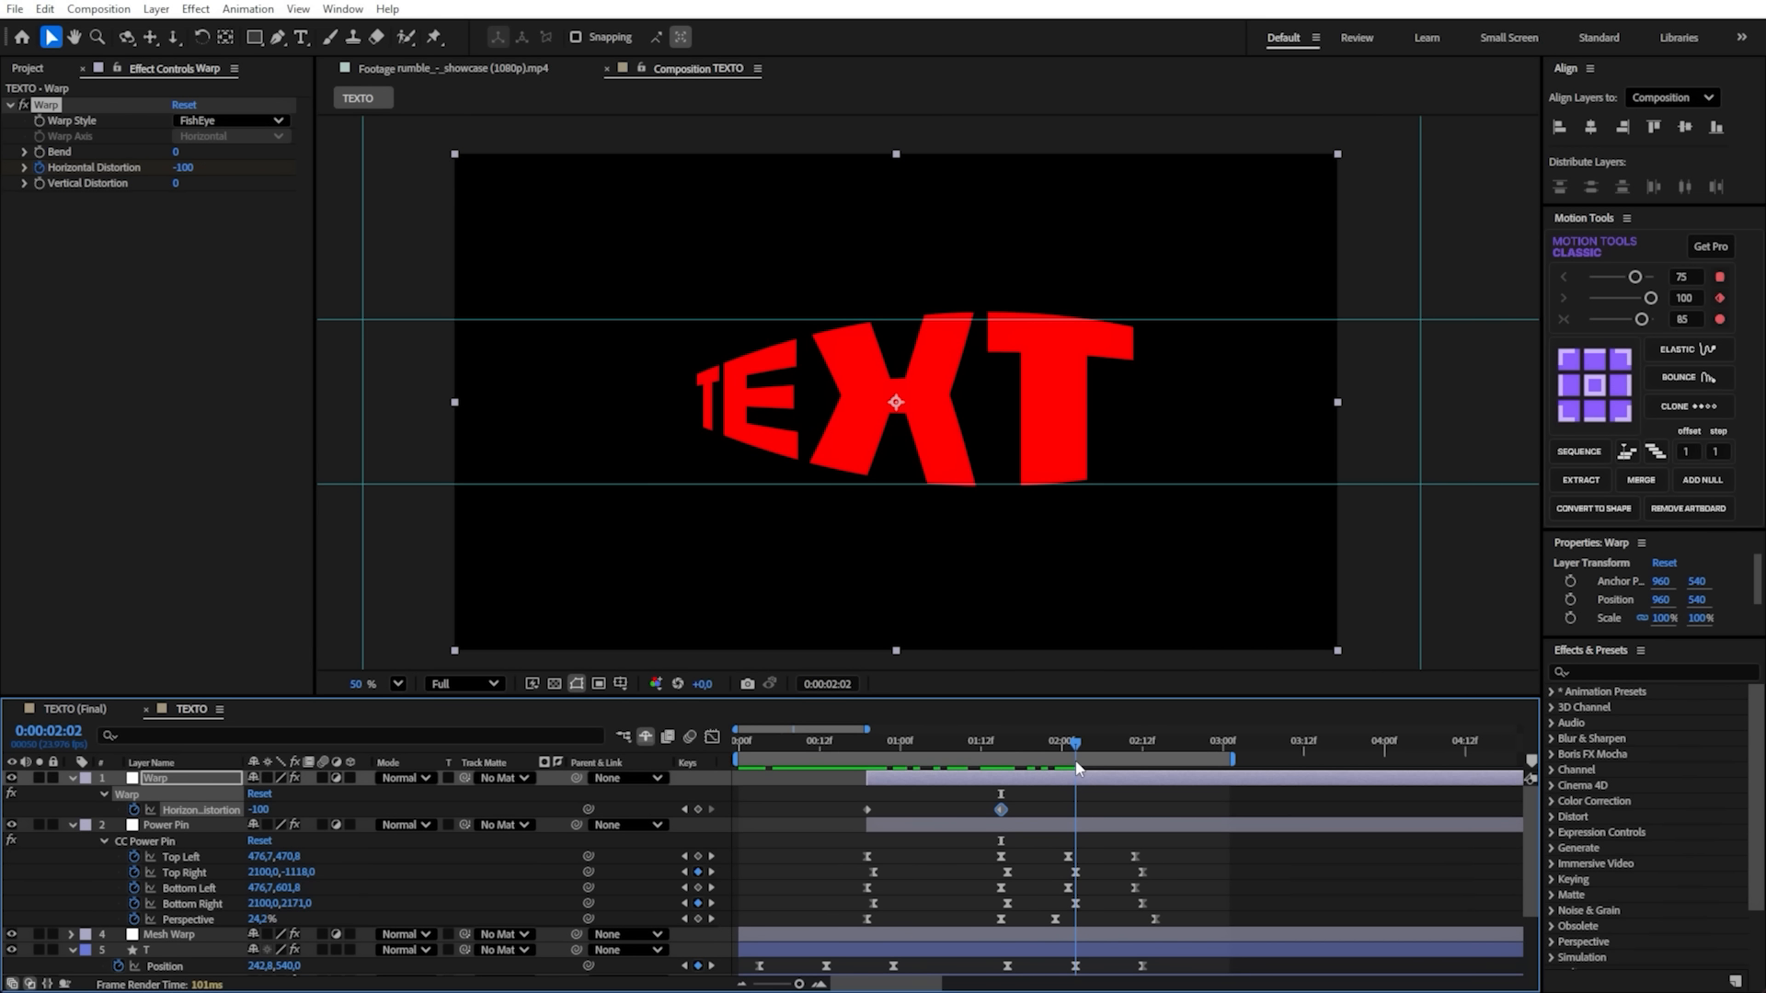
drag(250, 810, 396, 808)
drag(1058, 742, 1143, 778)
drag(259, 813, 234, 806)
click(253, 809)
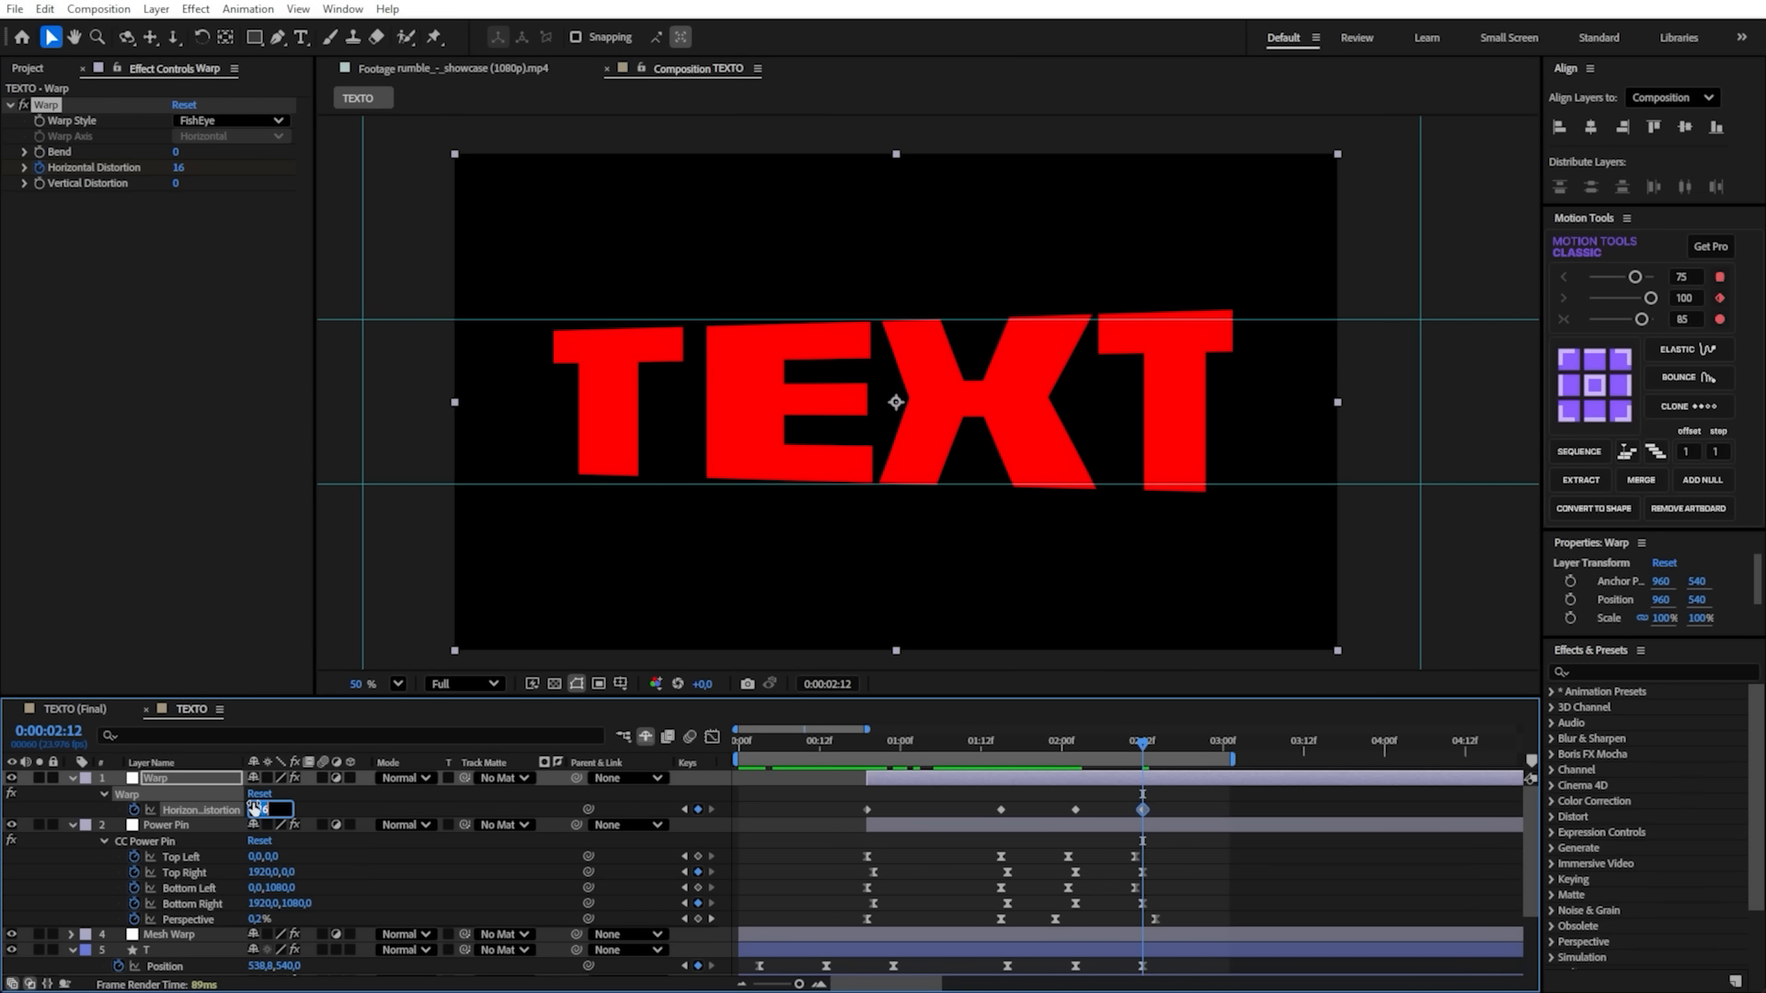
key(Return)
- Apply Easy Ease to the four Horizontal Distortion keyframes in the Graph Editor
click(1165, 810)
click(957, 780)
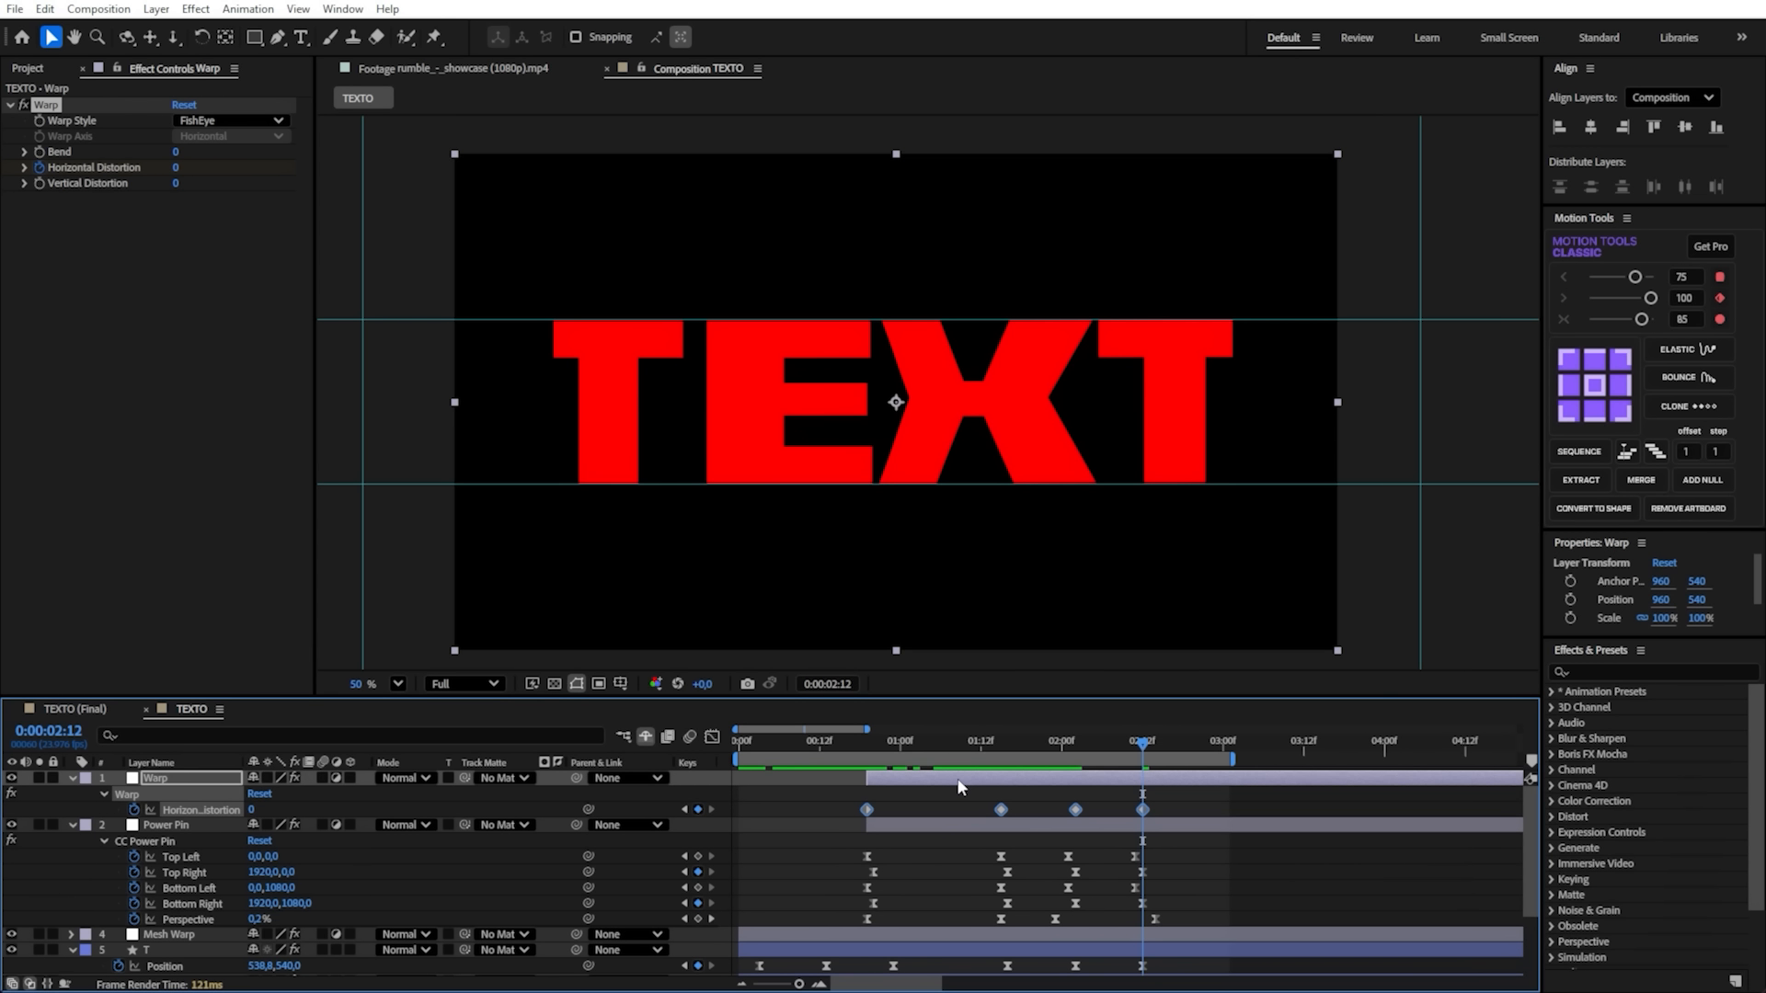
drag(1017, 806, 792, 782)
click(712, 737)
drag(1109, 803, 1044, 962)
key(F9)
- Lengthen the ease handles in the Horizontal Distortion speed graph for sharp peaks between keyframes, save and play back
drag(1141, 743, 1002, 753)
drag(957, 820, 919, 885)
drag(1016, 841, 1038, 856)
click(1062, 857)
key(ctrl+s)
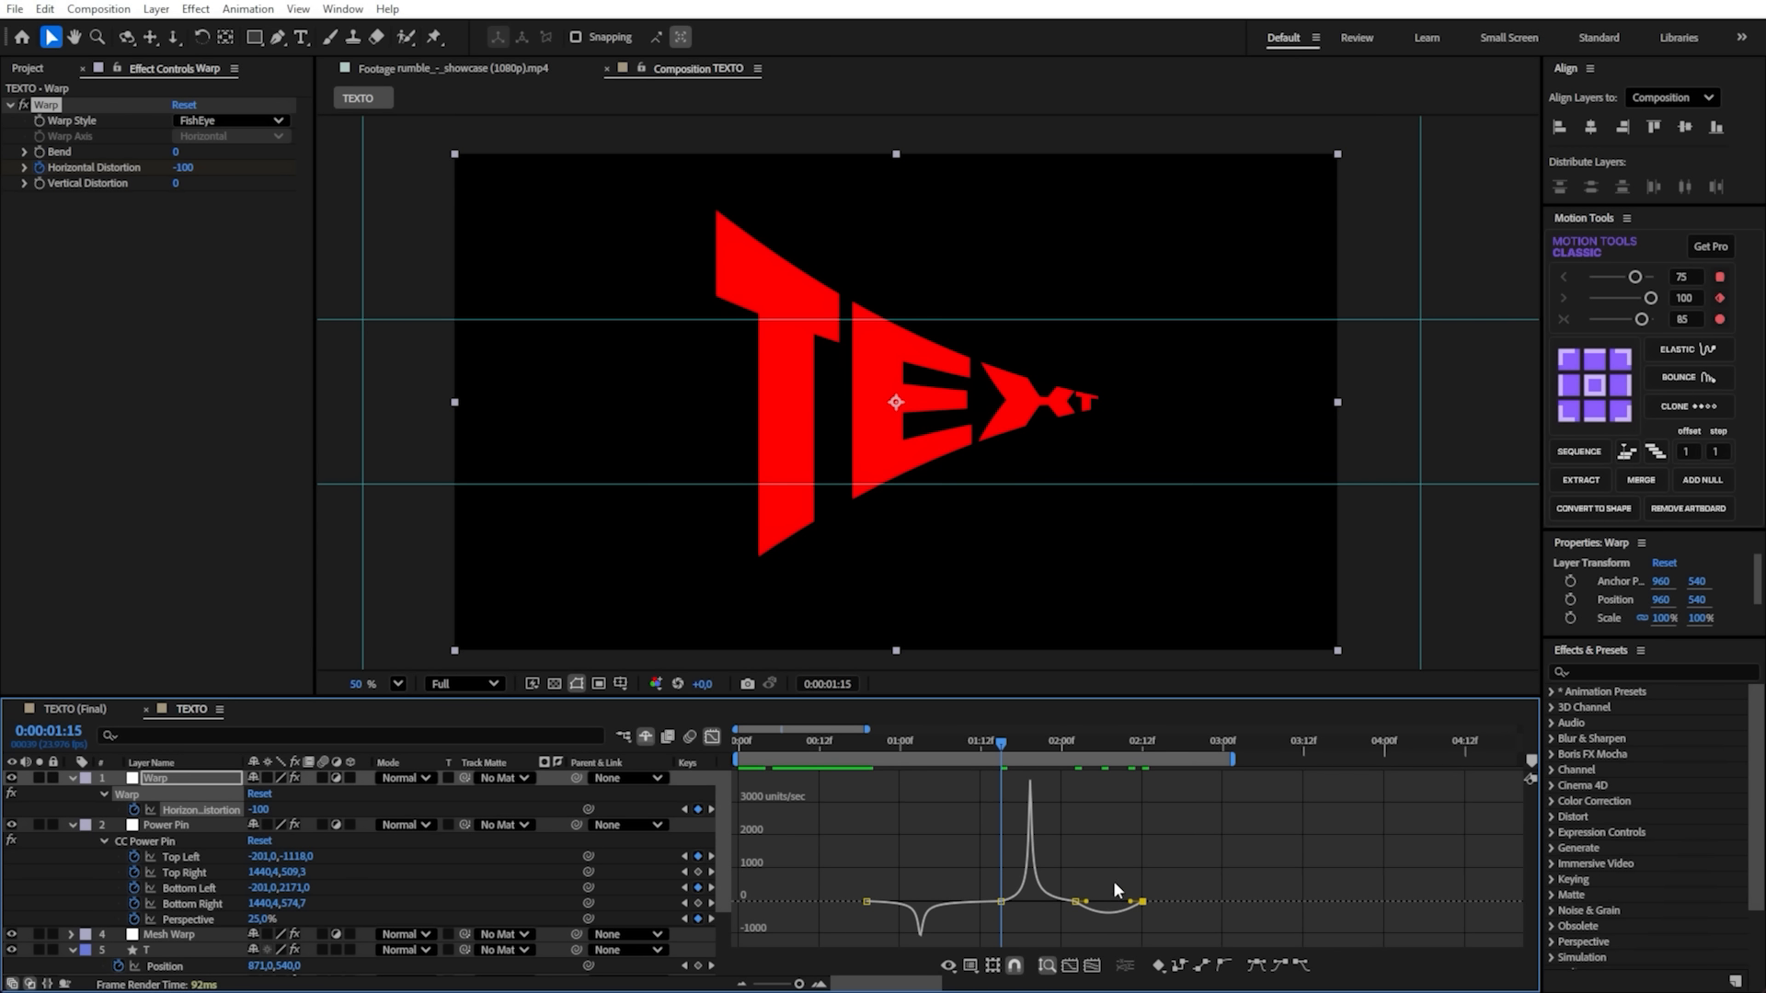
drag(1082, 901, 1098, 901)
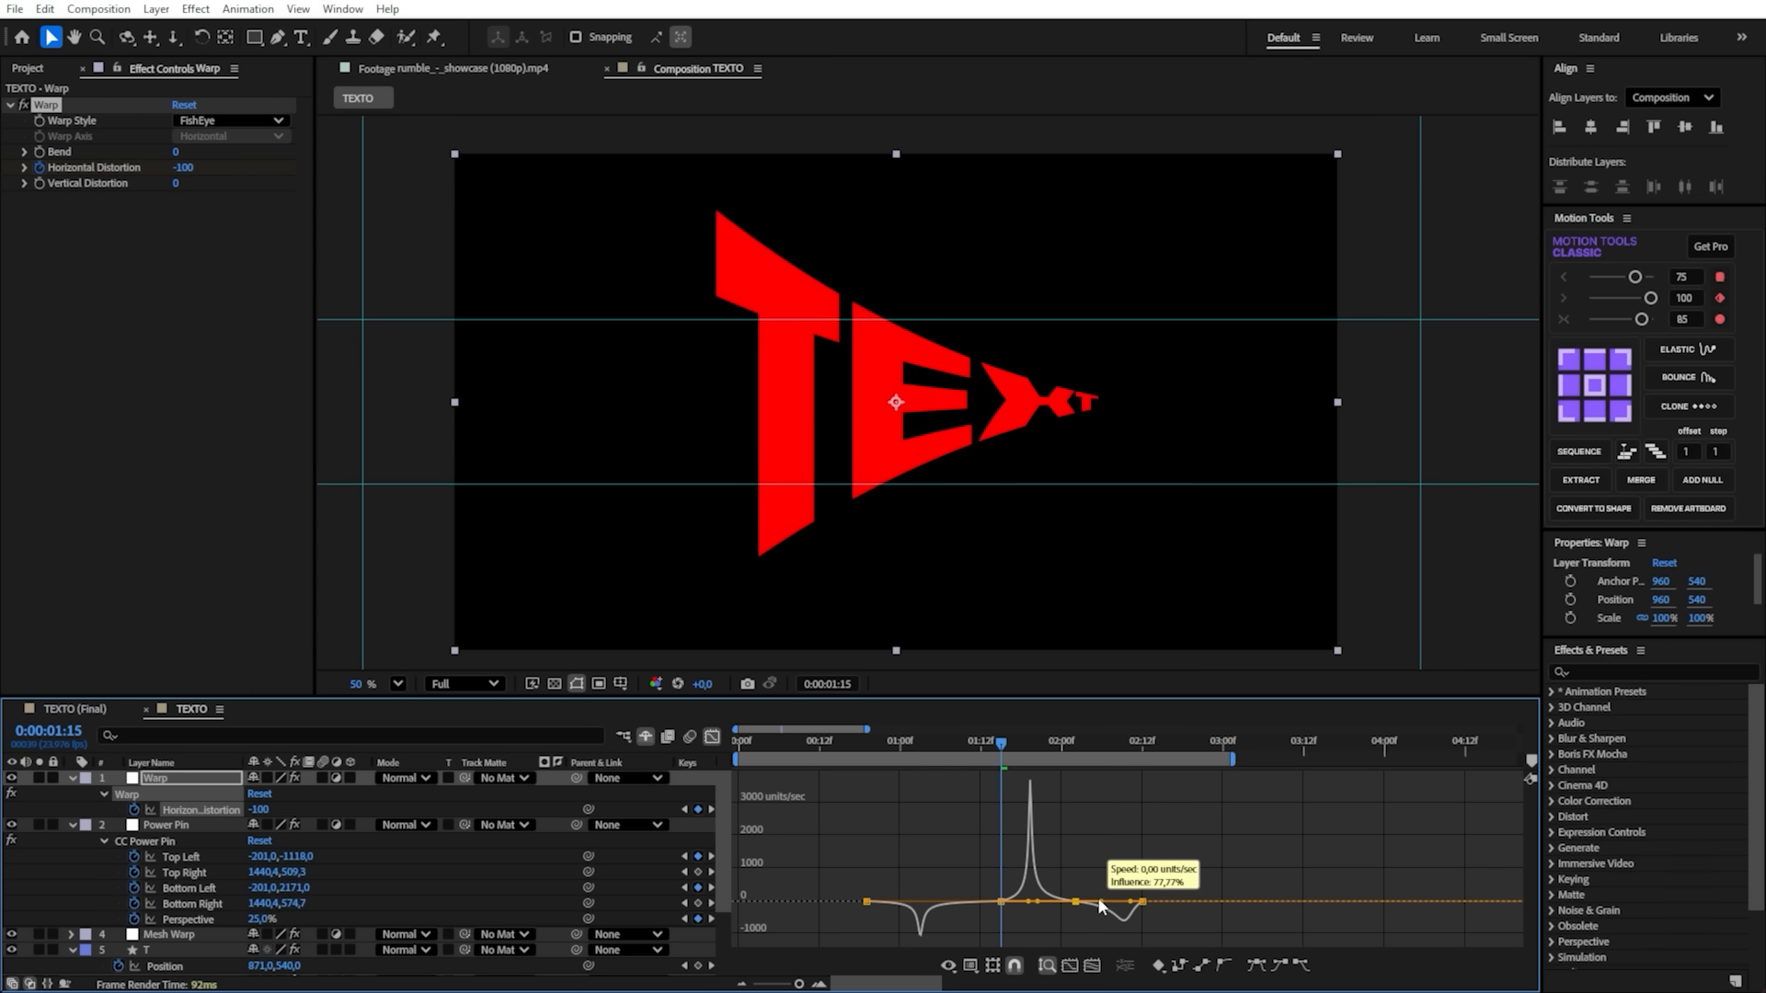
mouse_move(1101, 906)
mouse_down()
mouse_move(1123, 904)
mouse_move(1108, 905)
mouse_up()
drag(985, 741, 773, 771)
key(space)
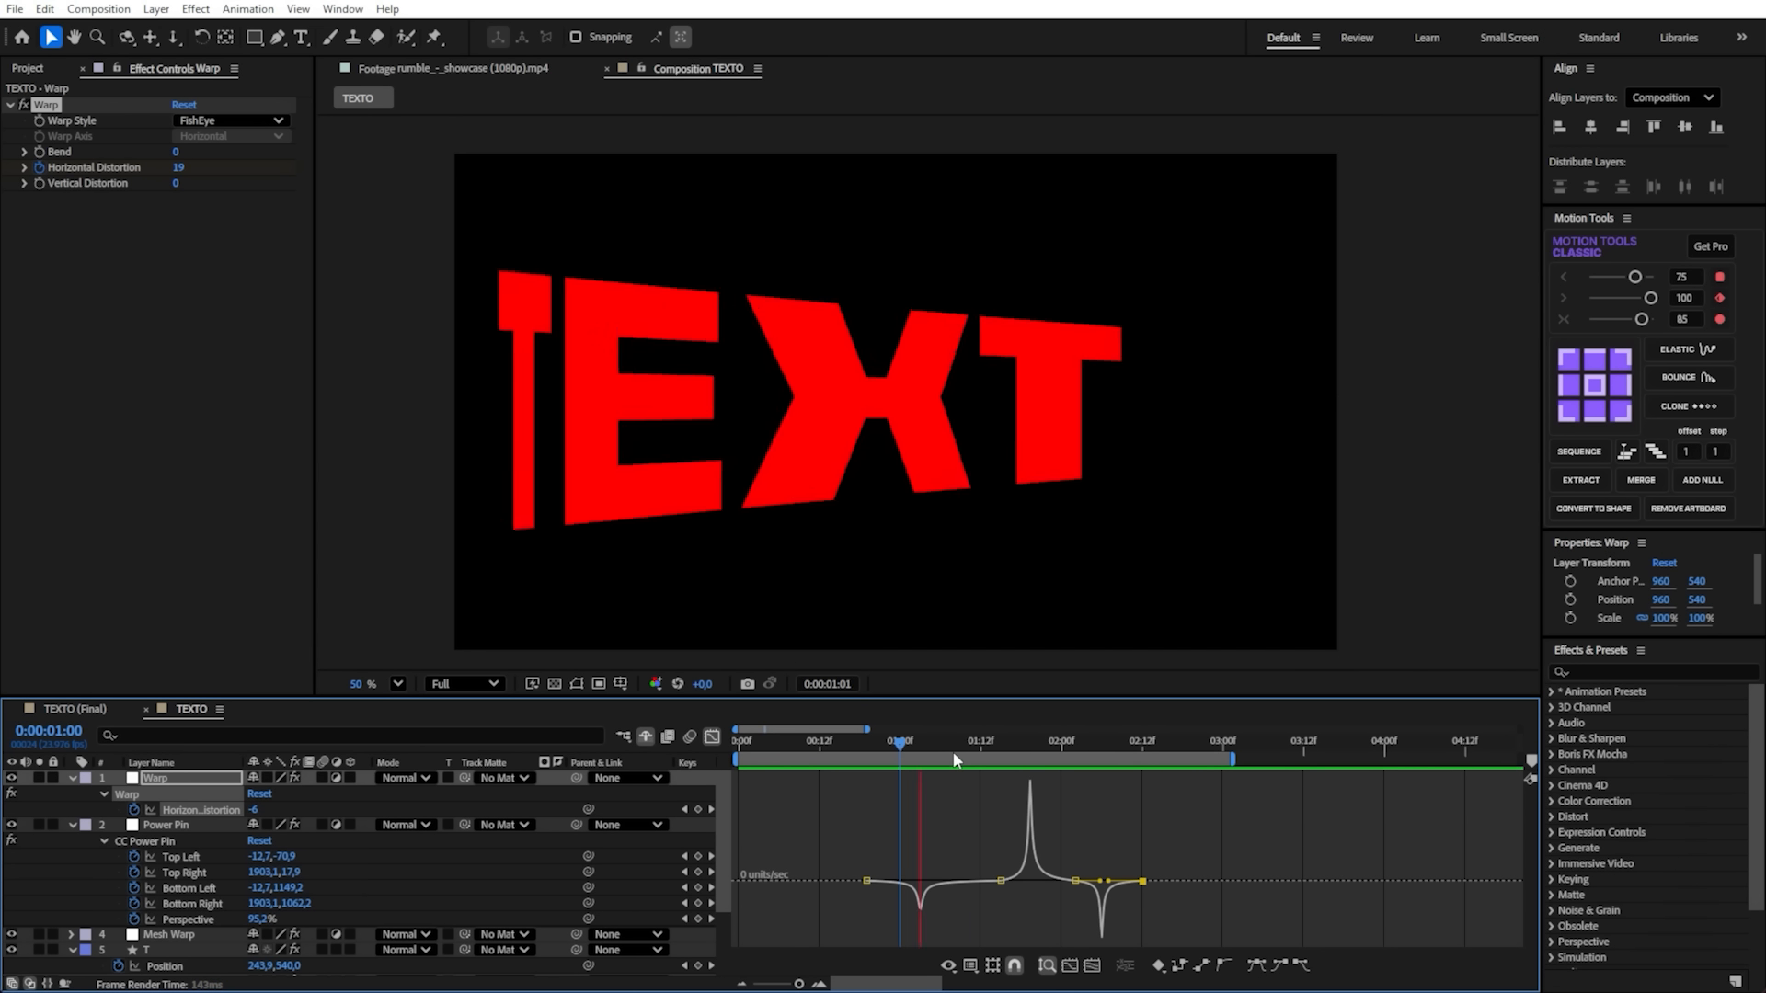
key(space)
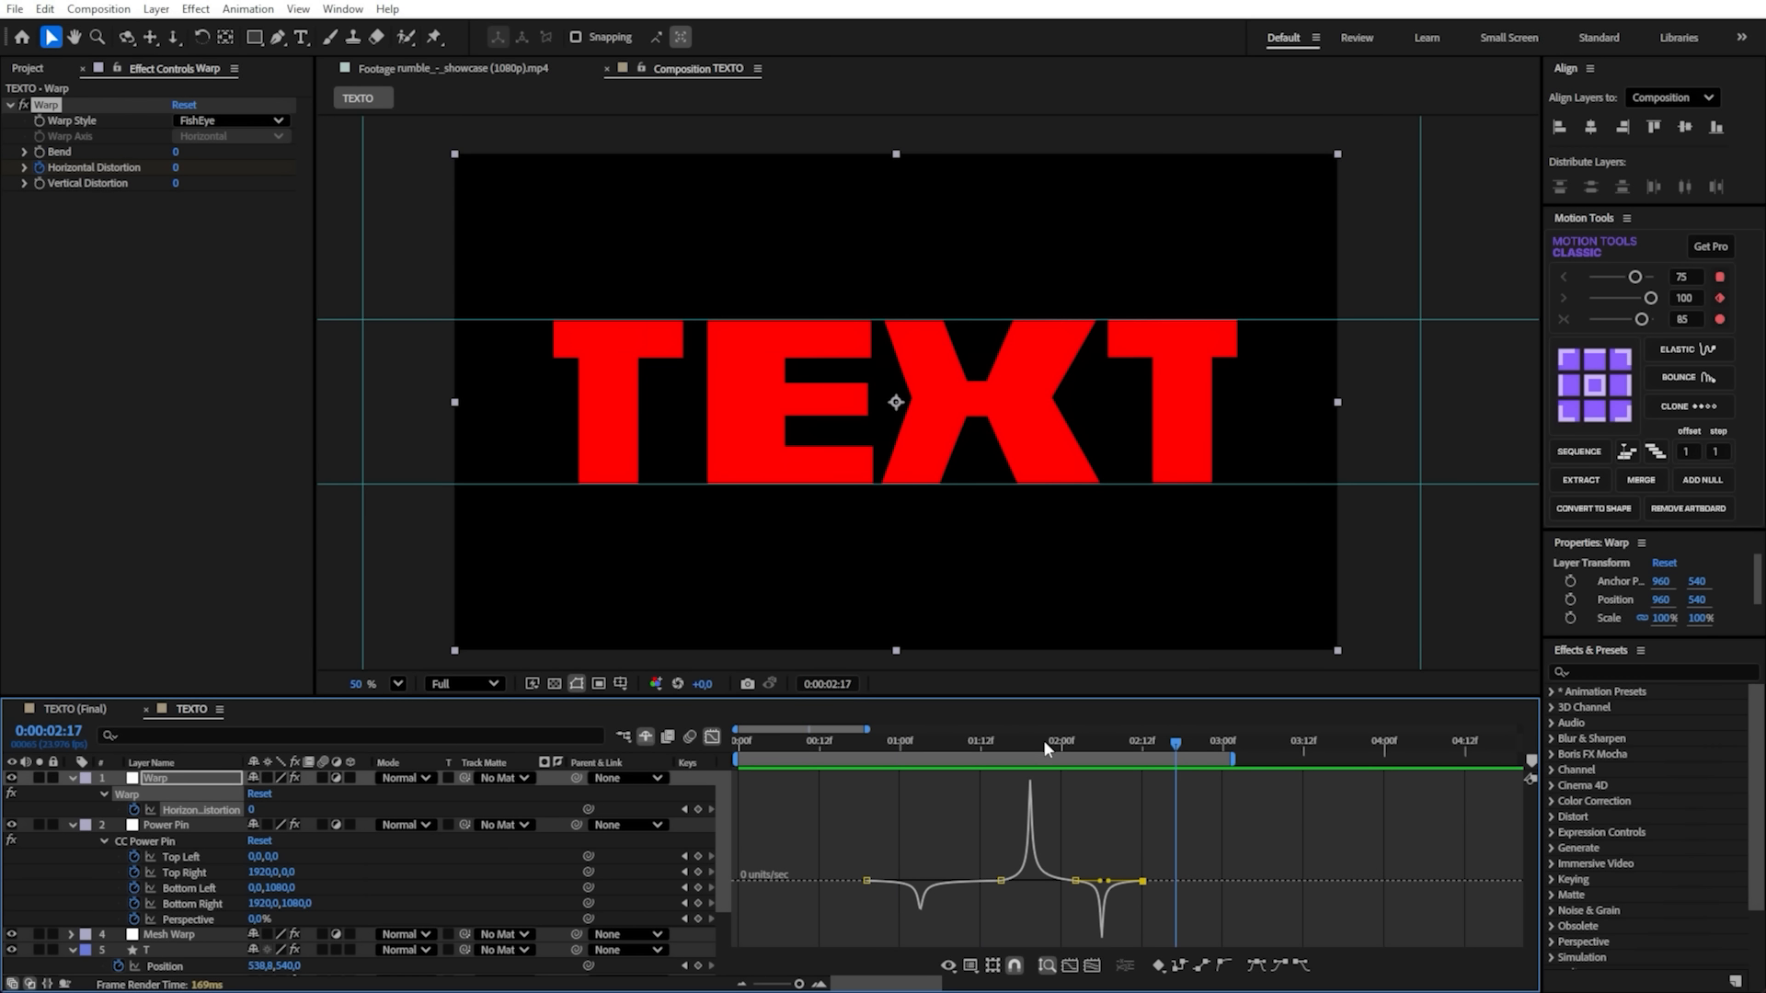
- Adjust the ease between the first two Perspective keyframes of the Power Pin layer in the speed graph, play back and save
click(1006, 749)
click(712, 739)
drag(1007, 743, 934, 758)
click(1001, 811)
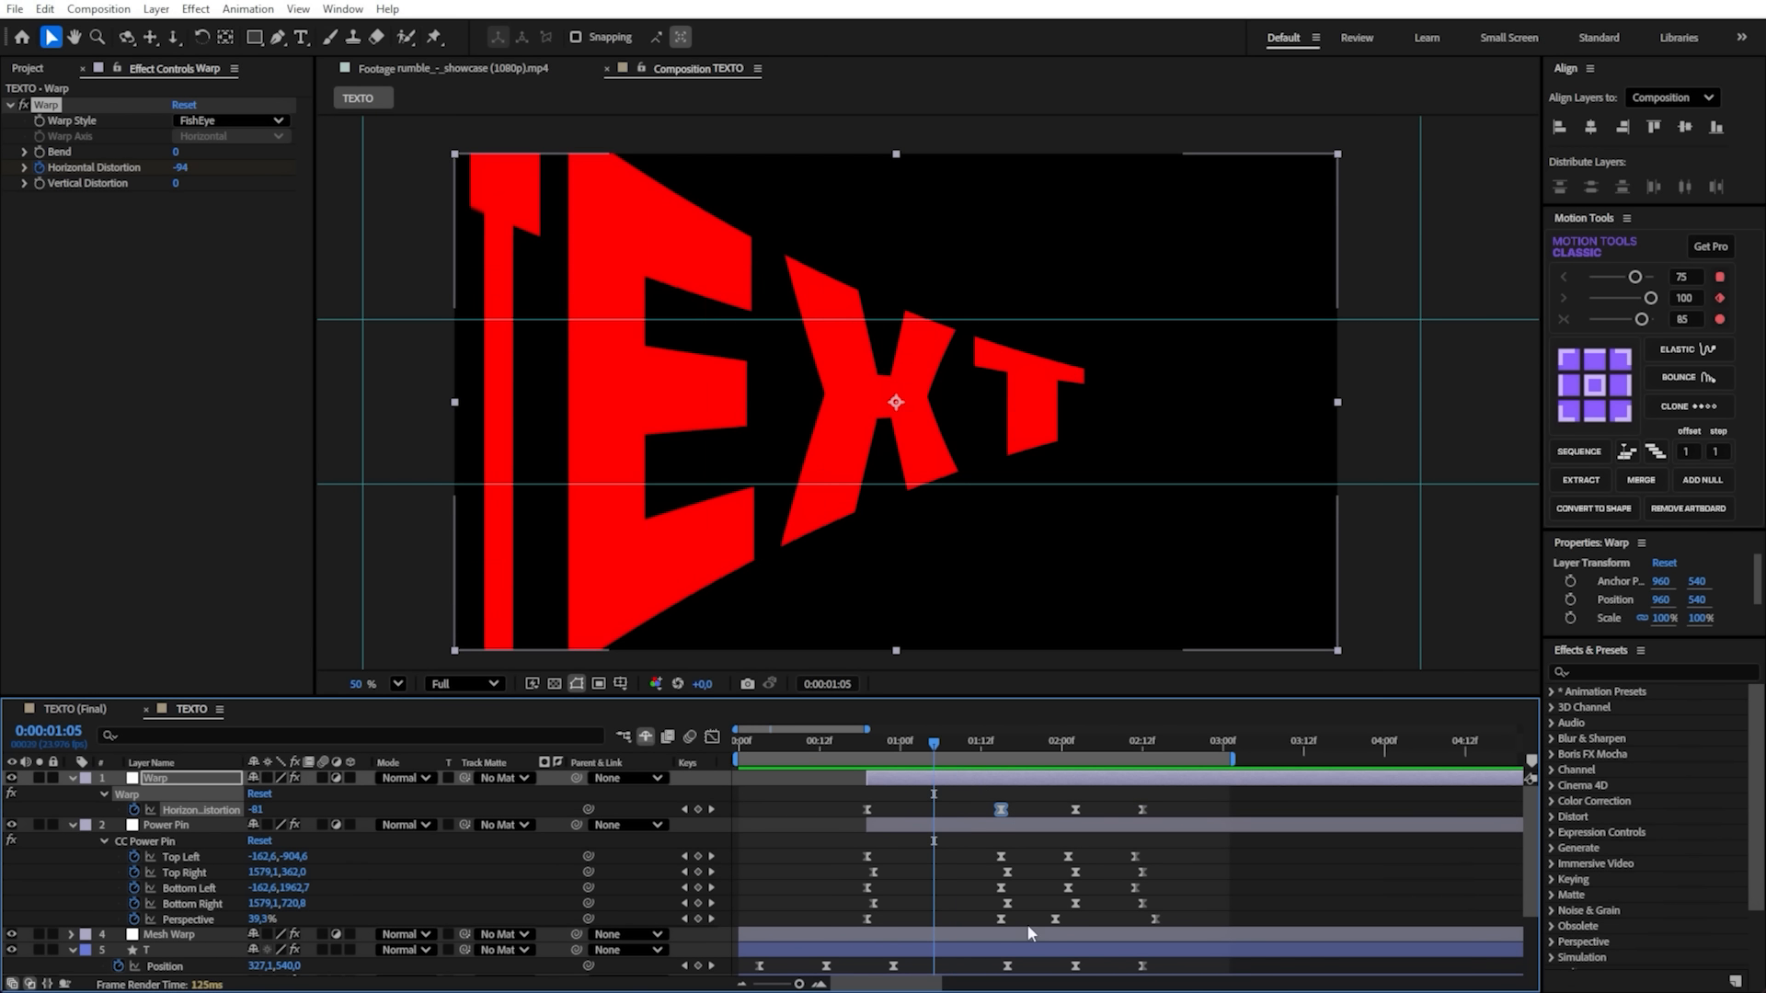
drag(1020, 920, 934, 933)
click(712, 737)
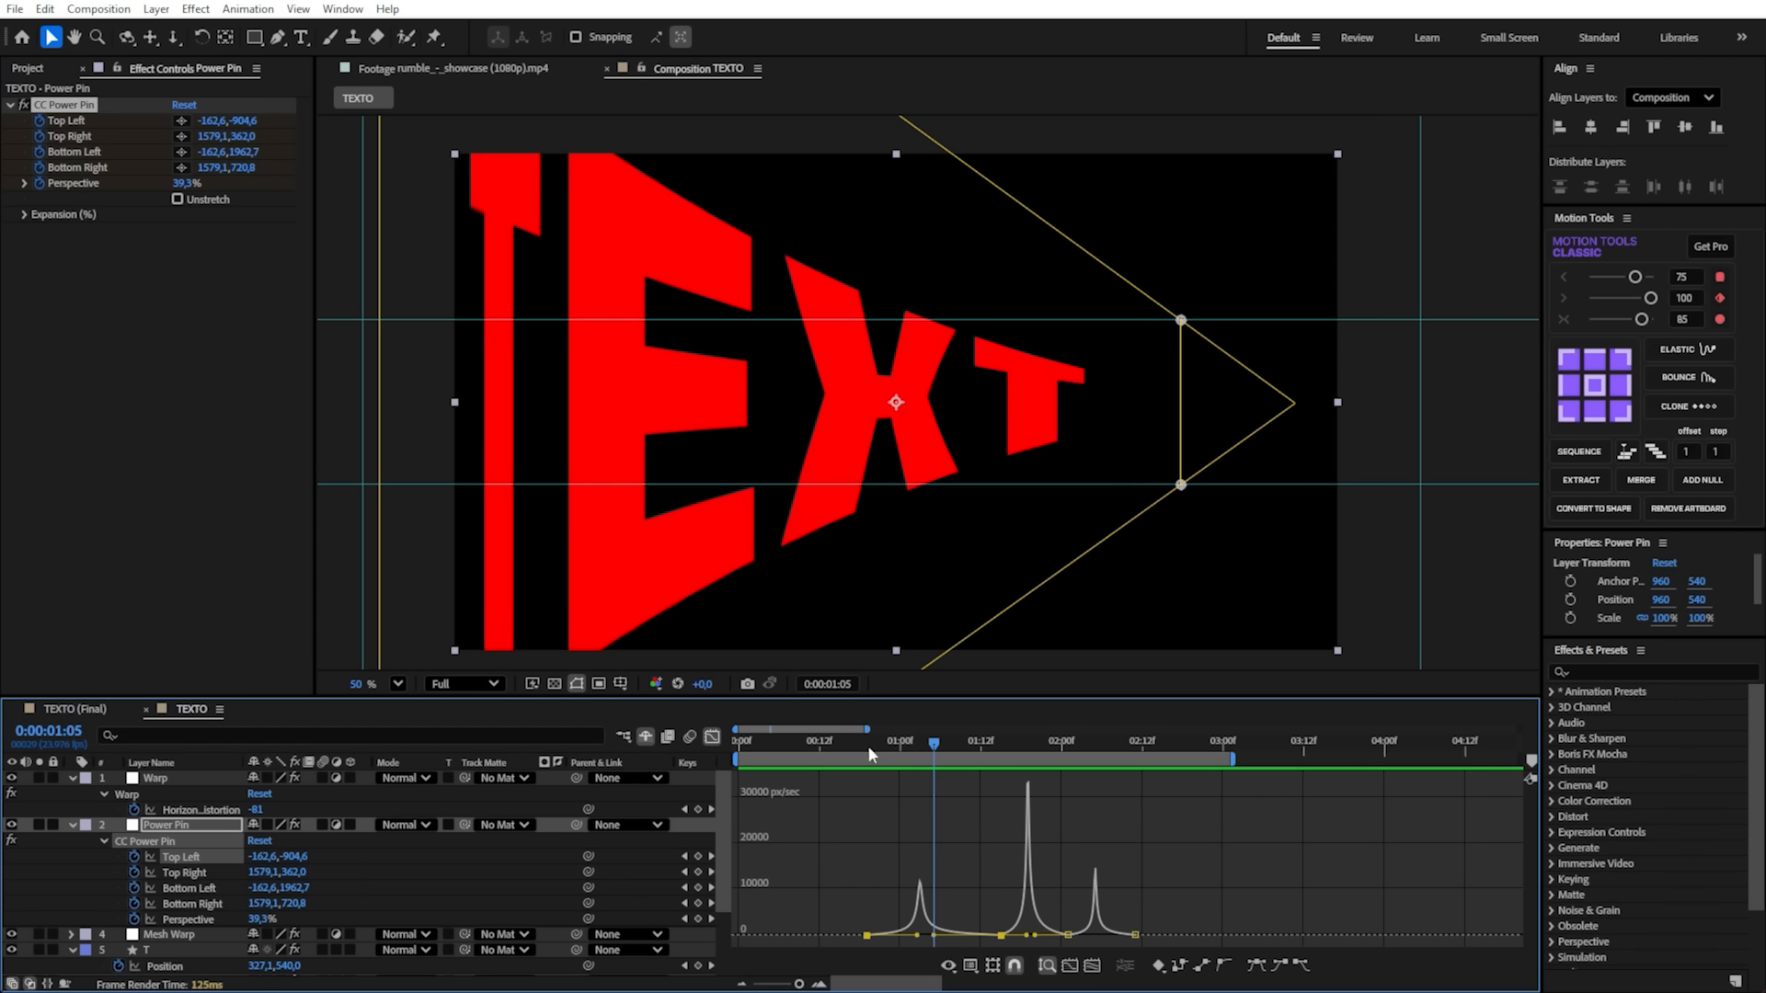
click(927, 744)
drag(920, 786, 853, 747)
key(space)
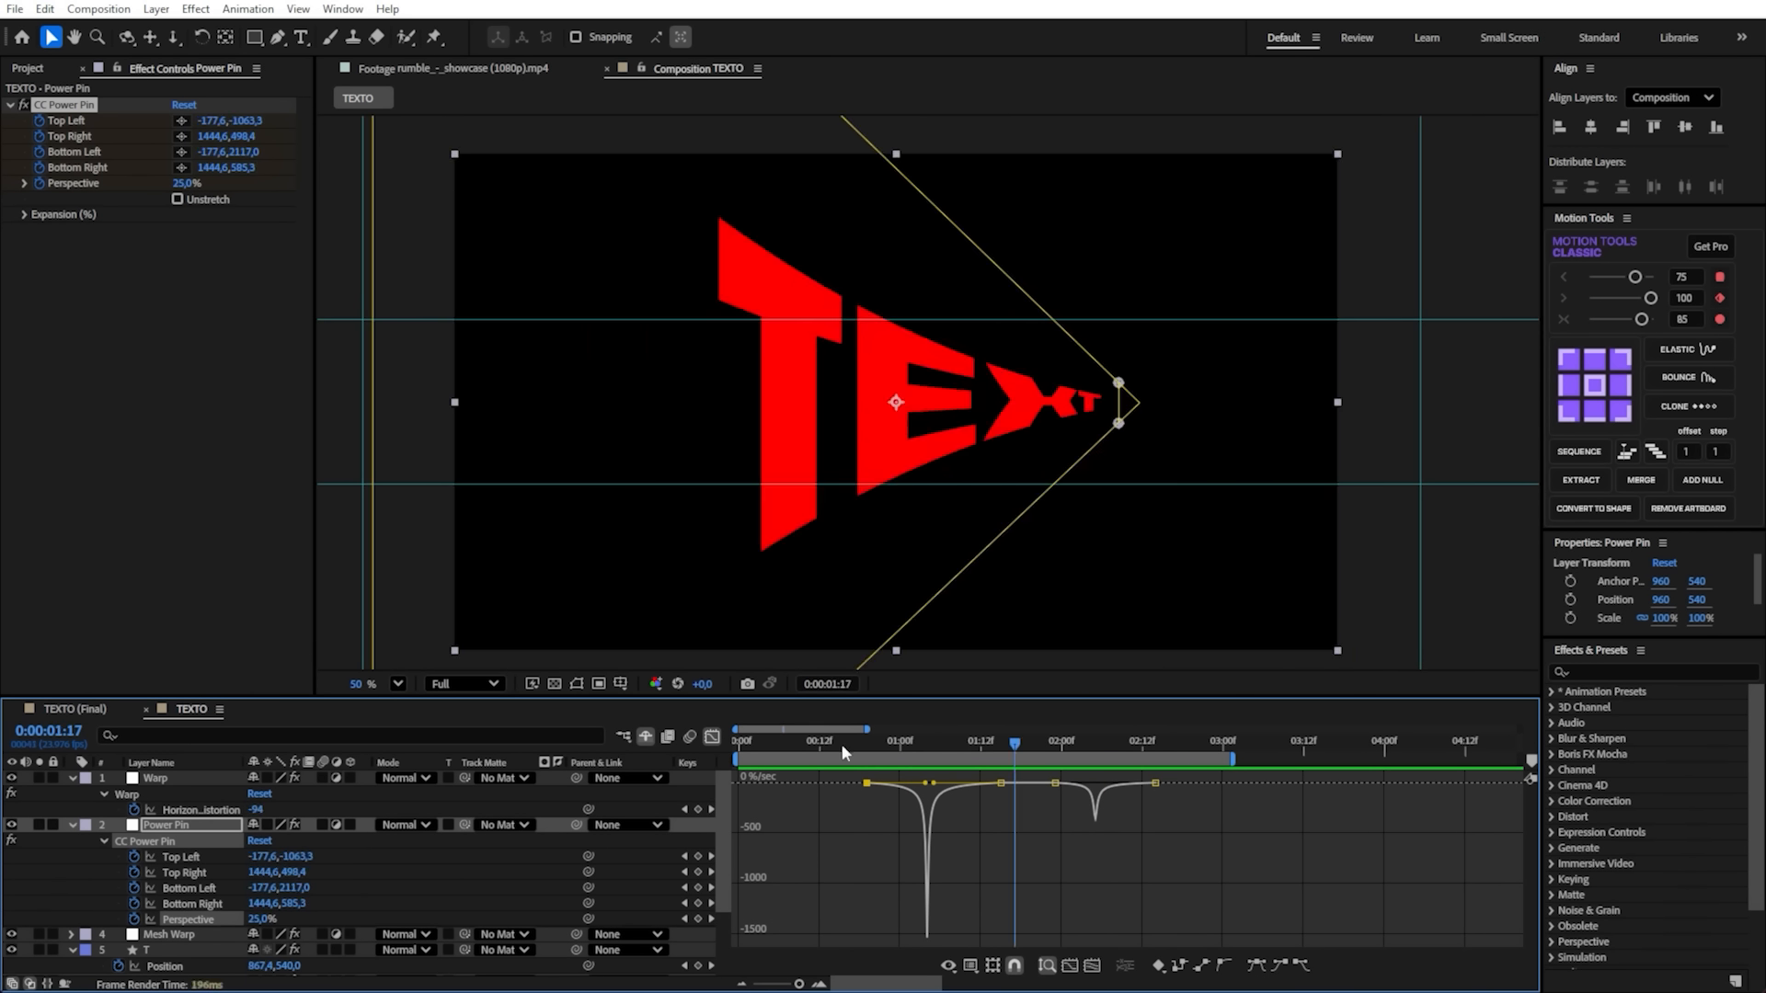
key(ctrl+s)
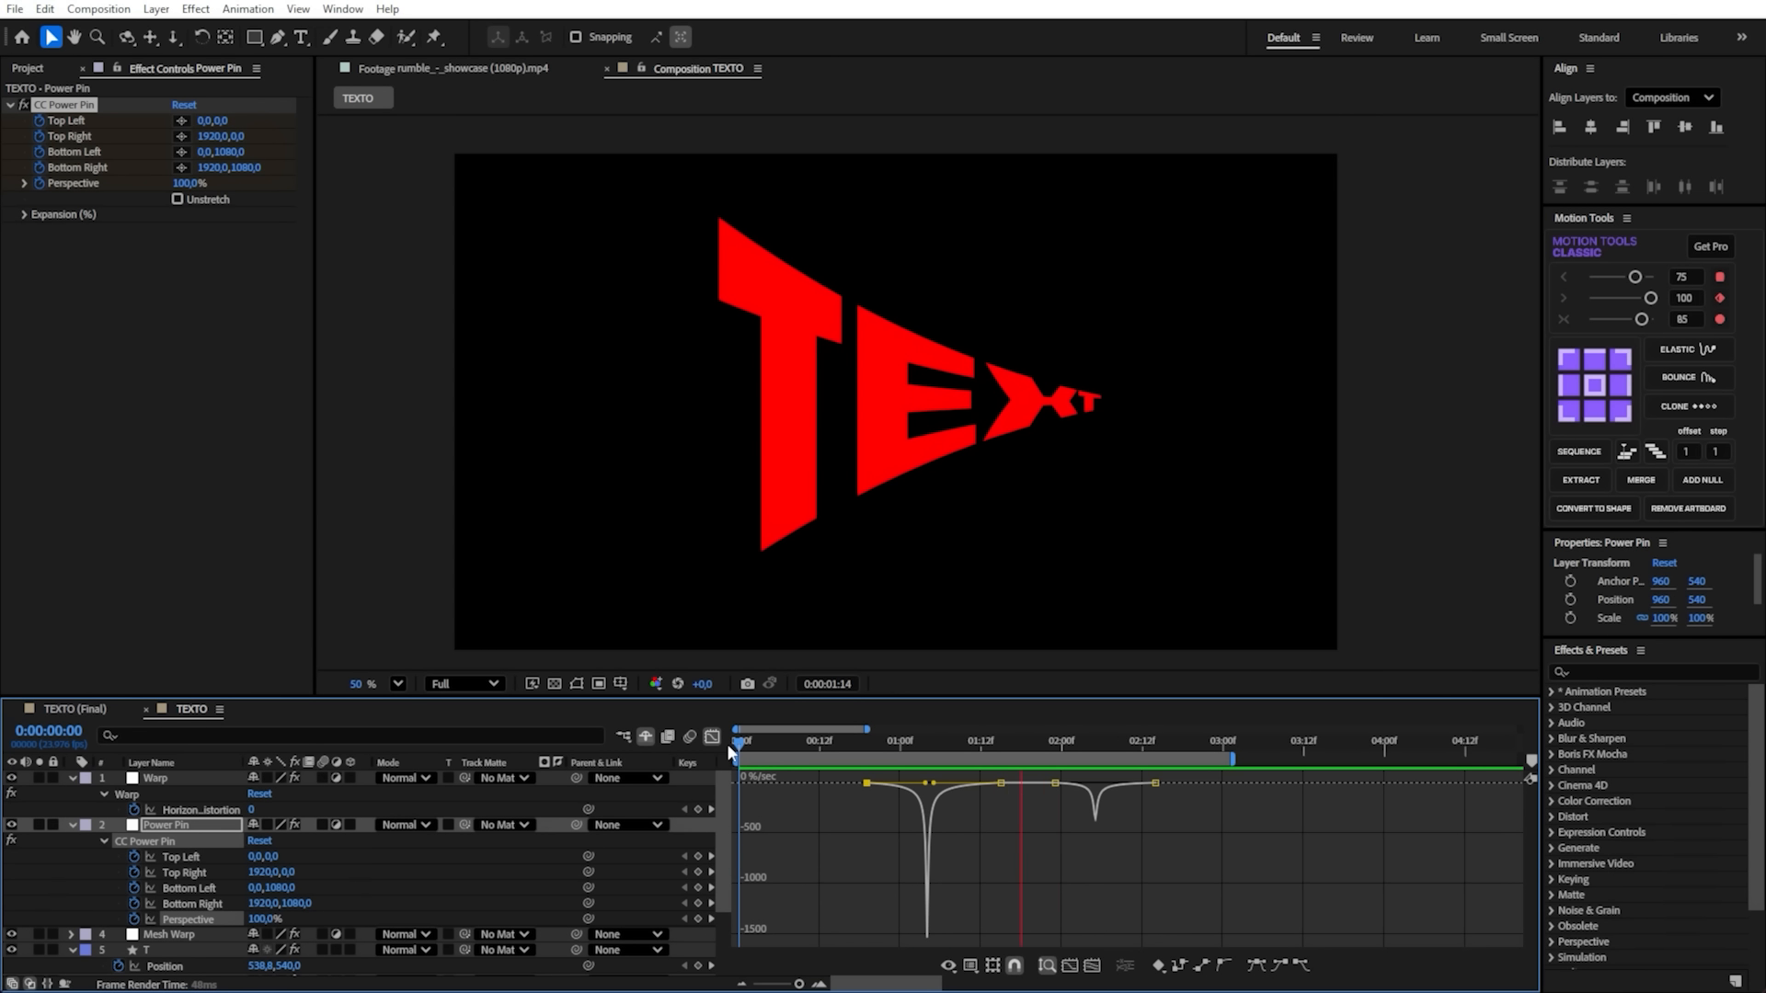
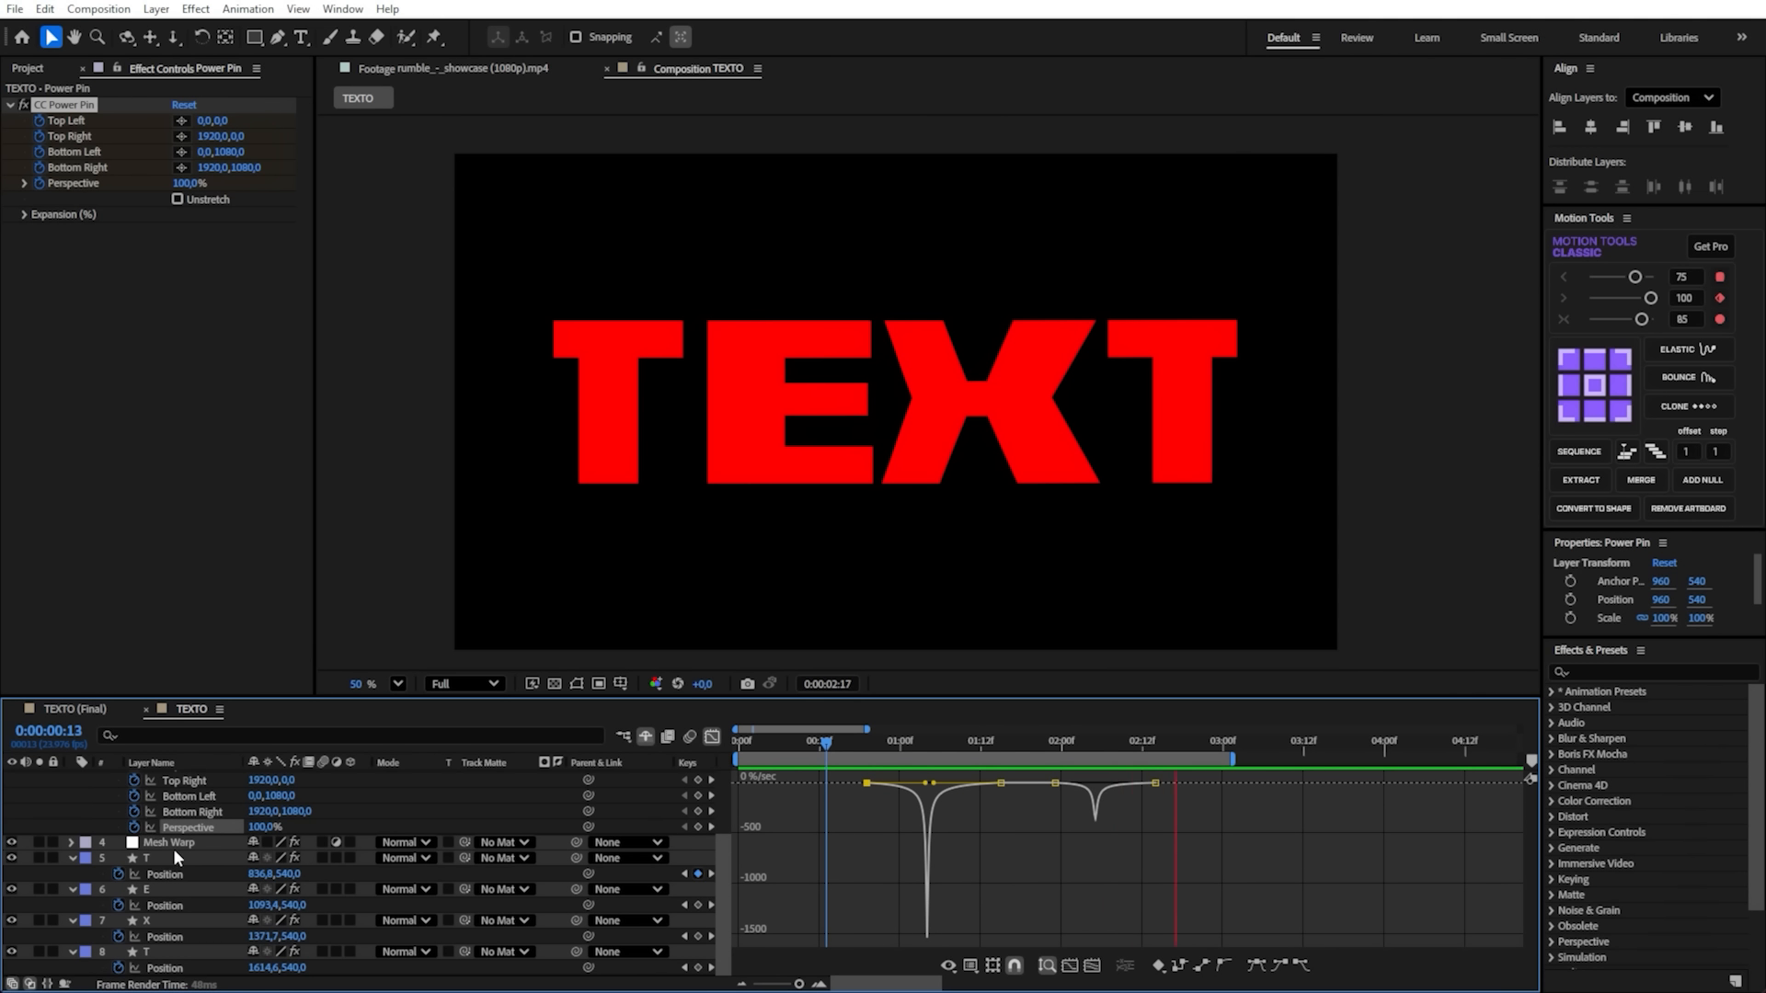
- Leave the Graph Editor and collapse the revealed keyframe properties of all layers
click(175, 778)
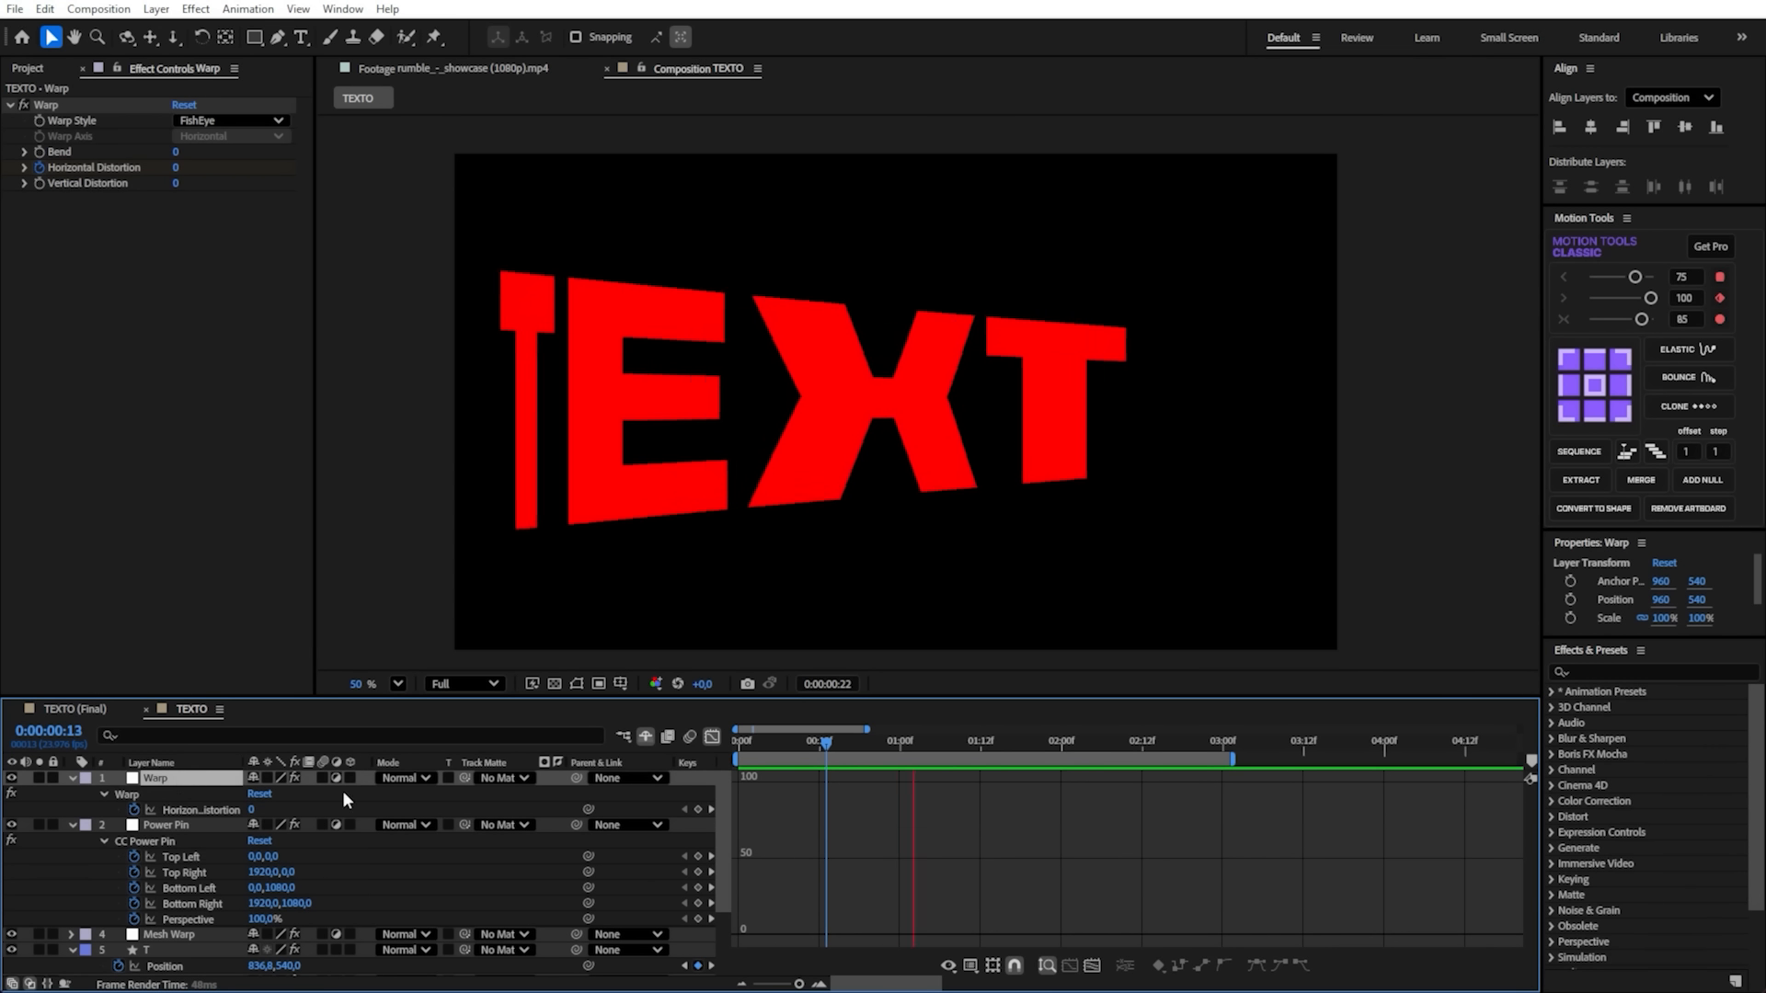
click(710, 737)
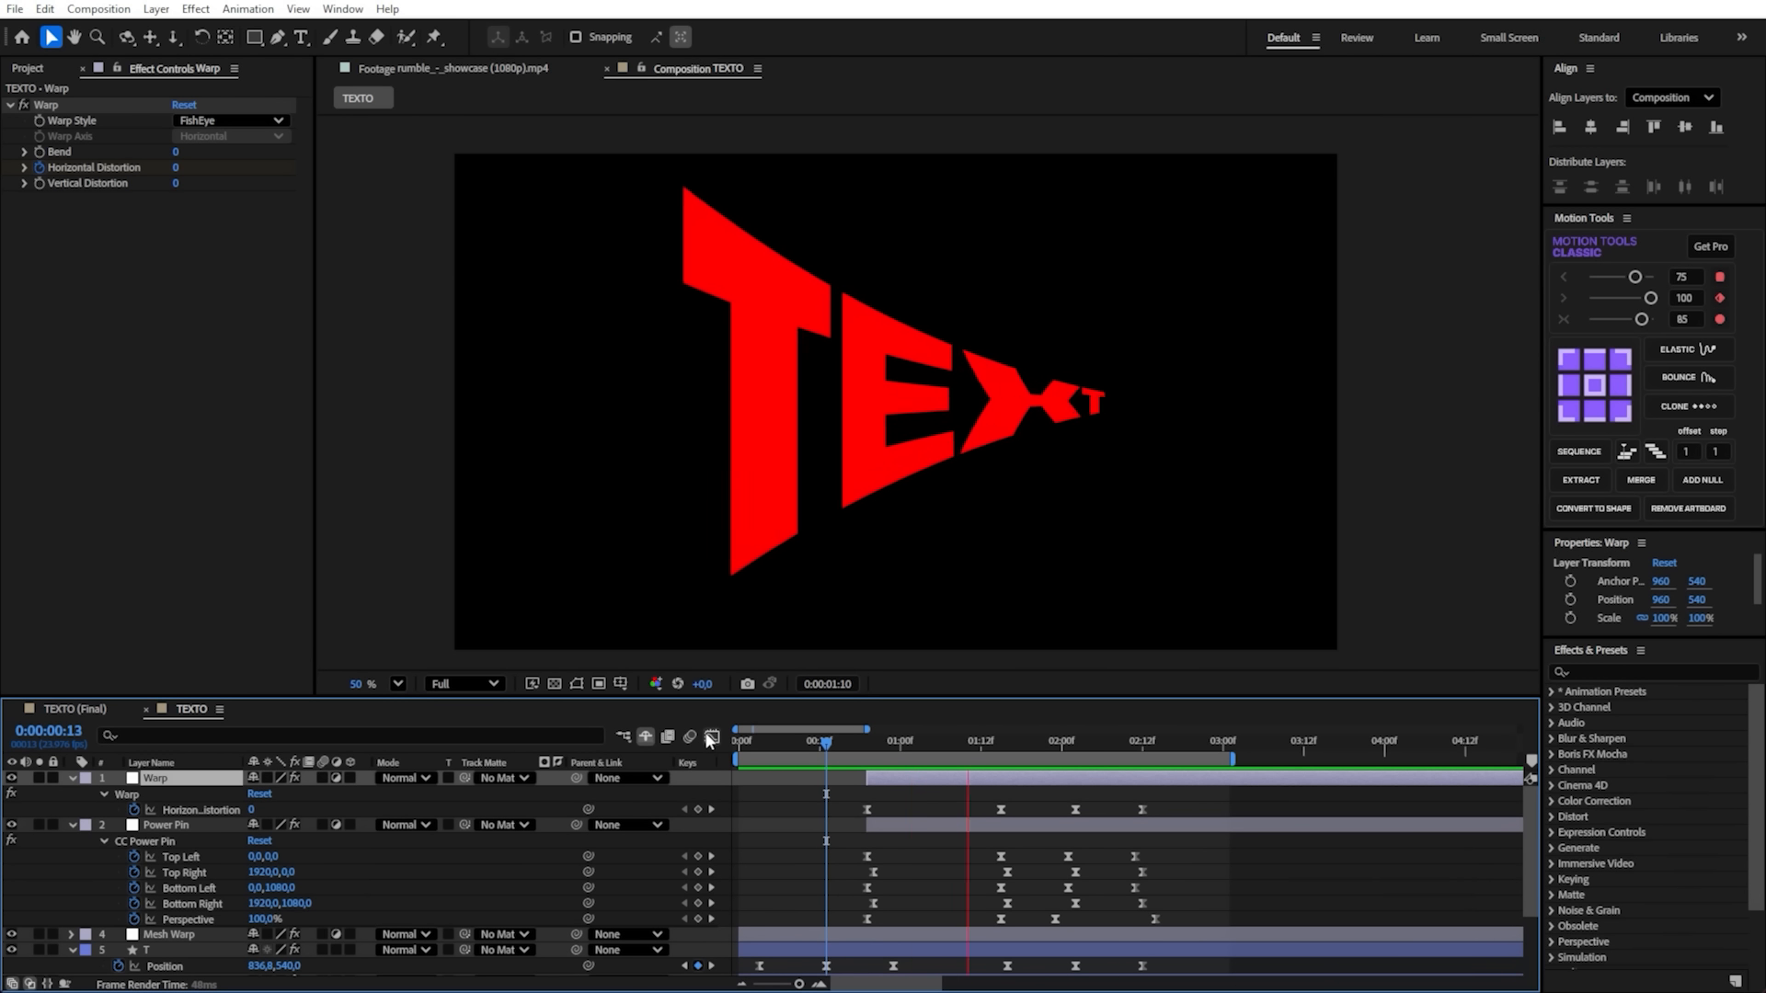
click(778, 818)
key(u)
- At 0:00:00:08, apply the Echo effect to the first T letter layer
click(792, 743)
click(147, 827)
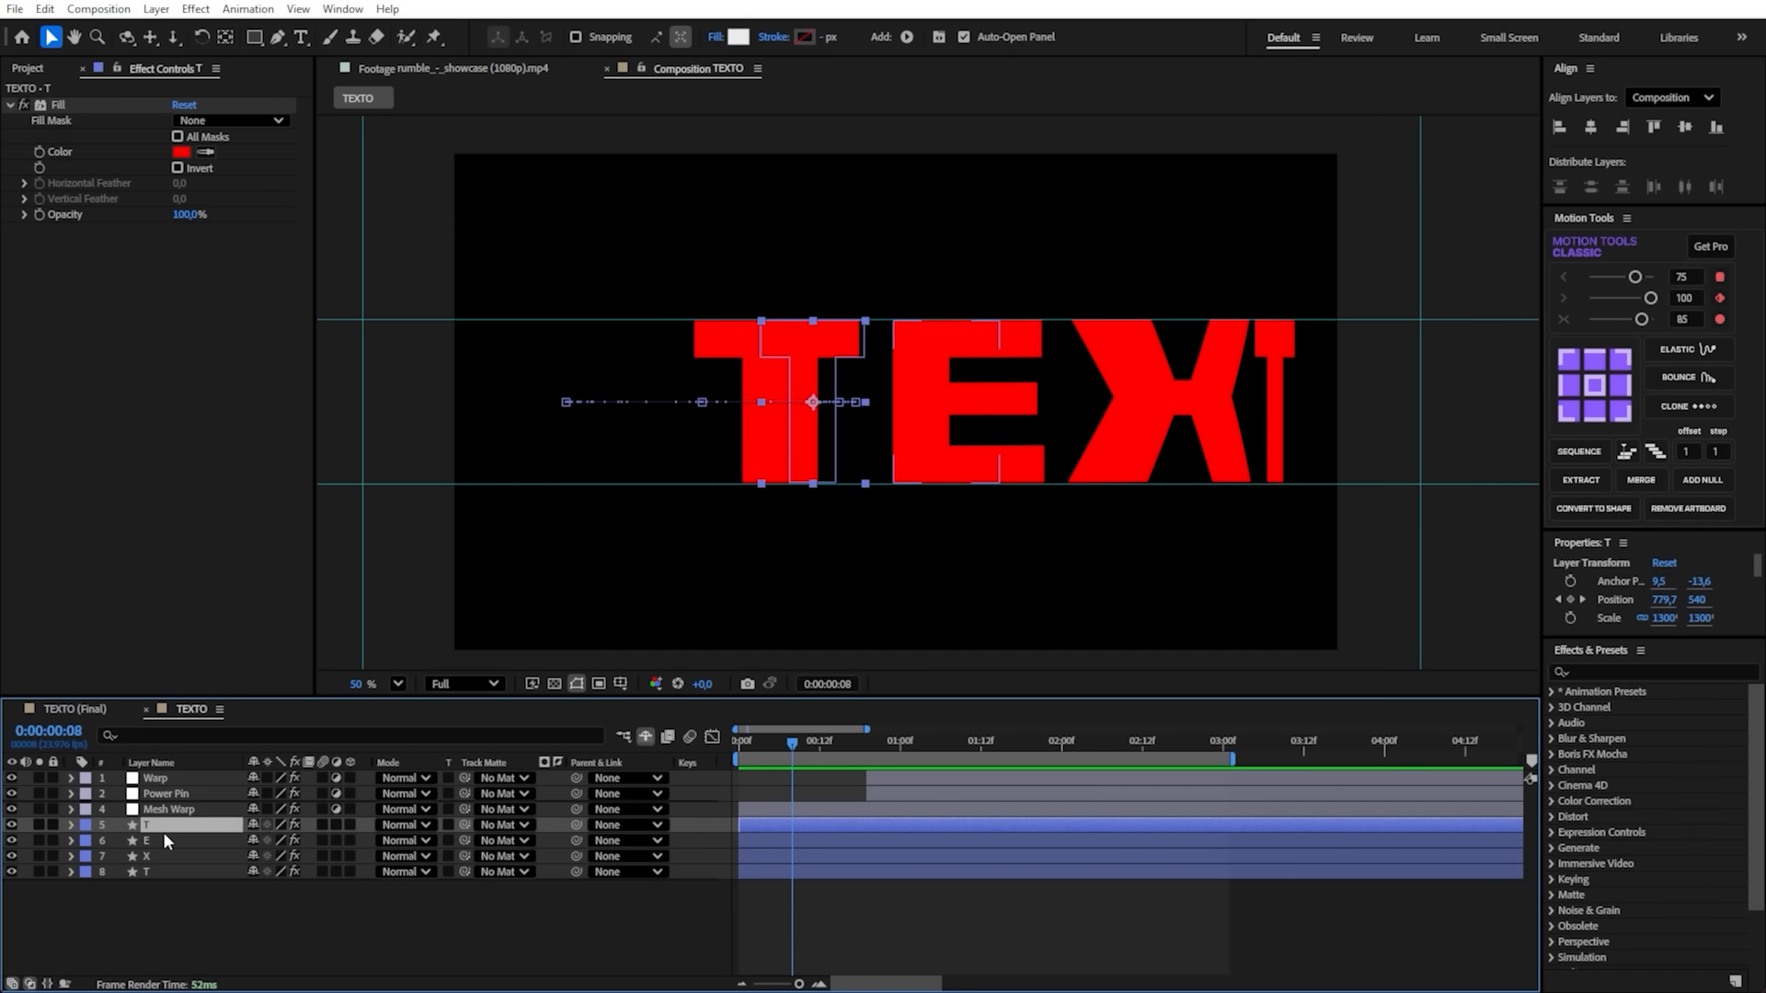
key(ctrl+space)
text(echo)
key(Return)
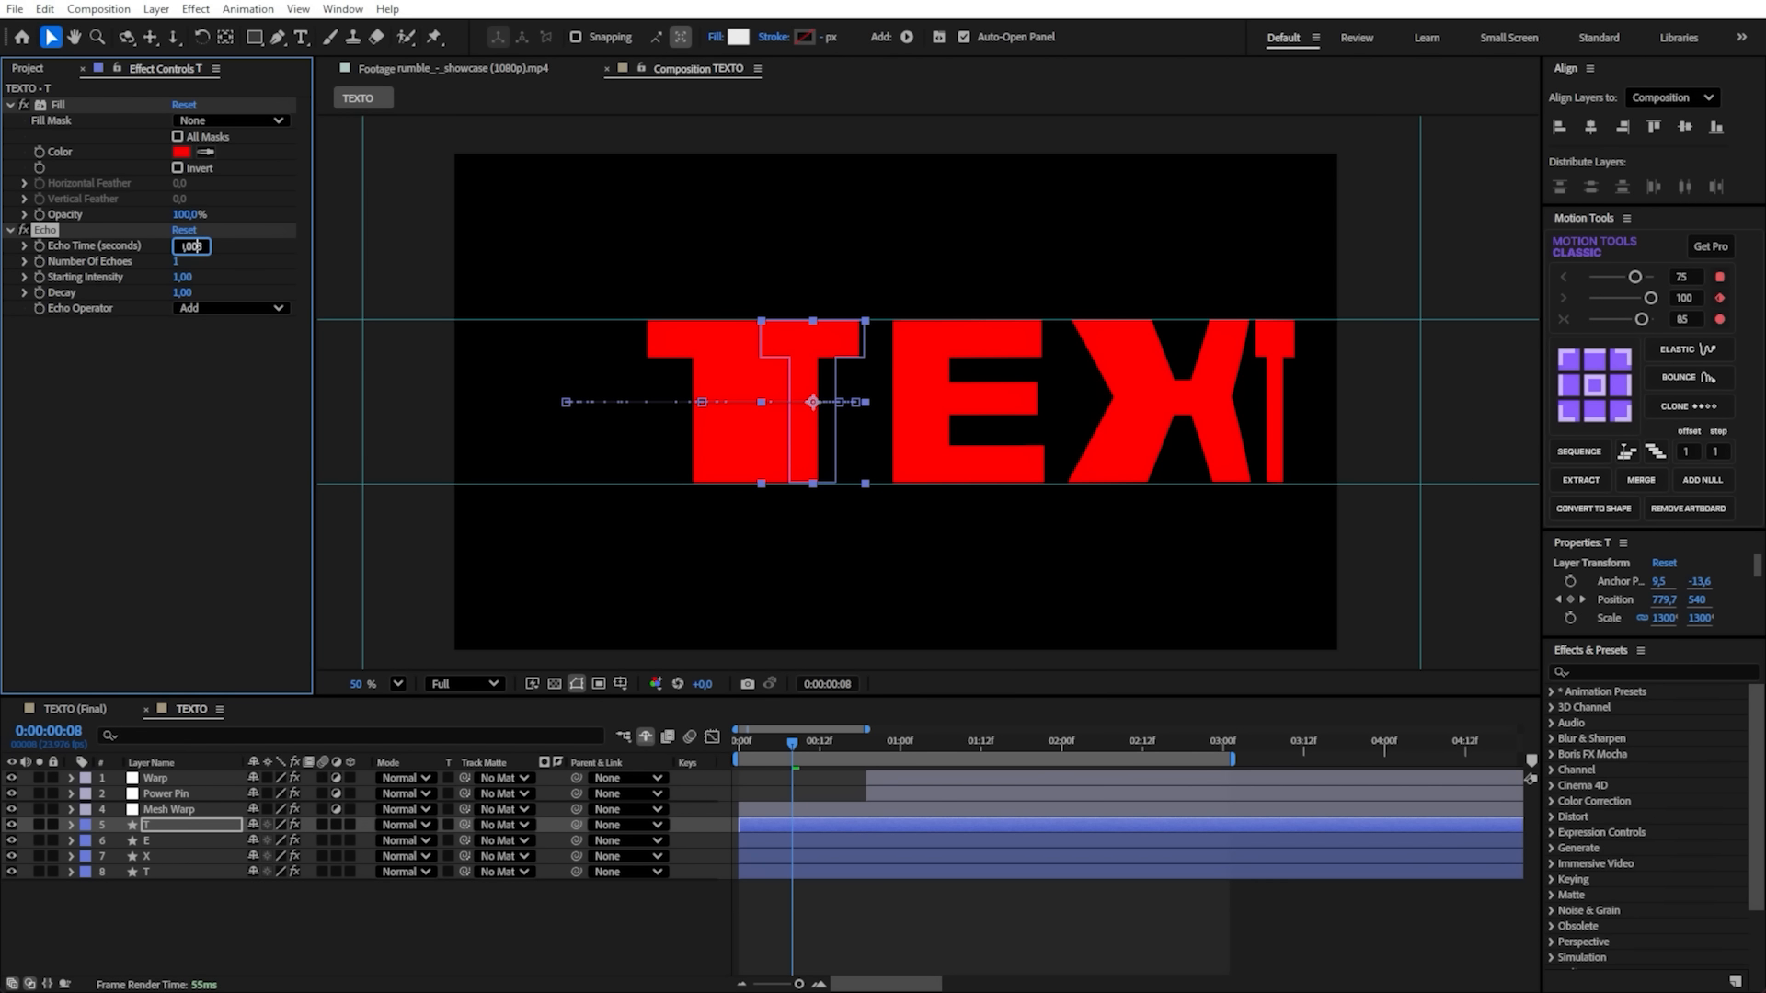
- Set the first T's Echo Time to -0.003 seconds, Number of Echoes to 15 and Decay to 0.86
key(Return)
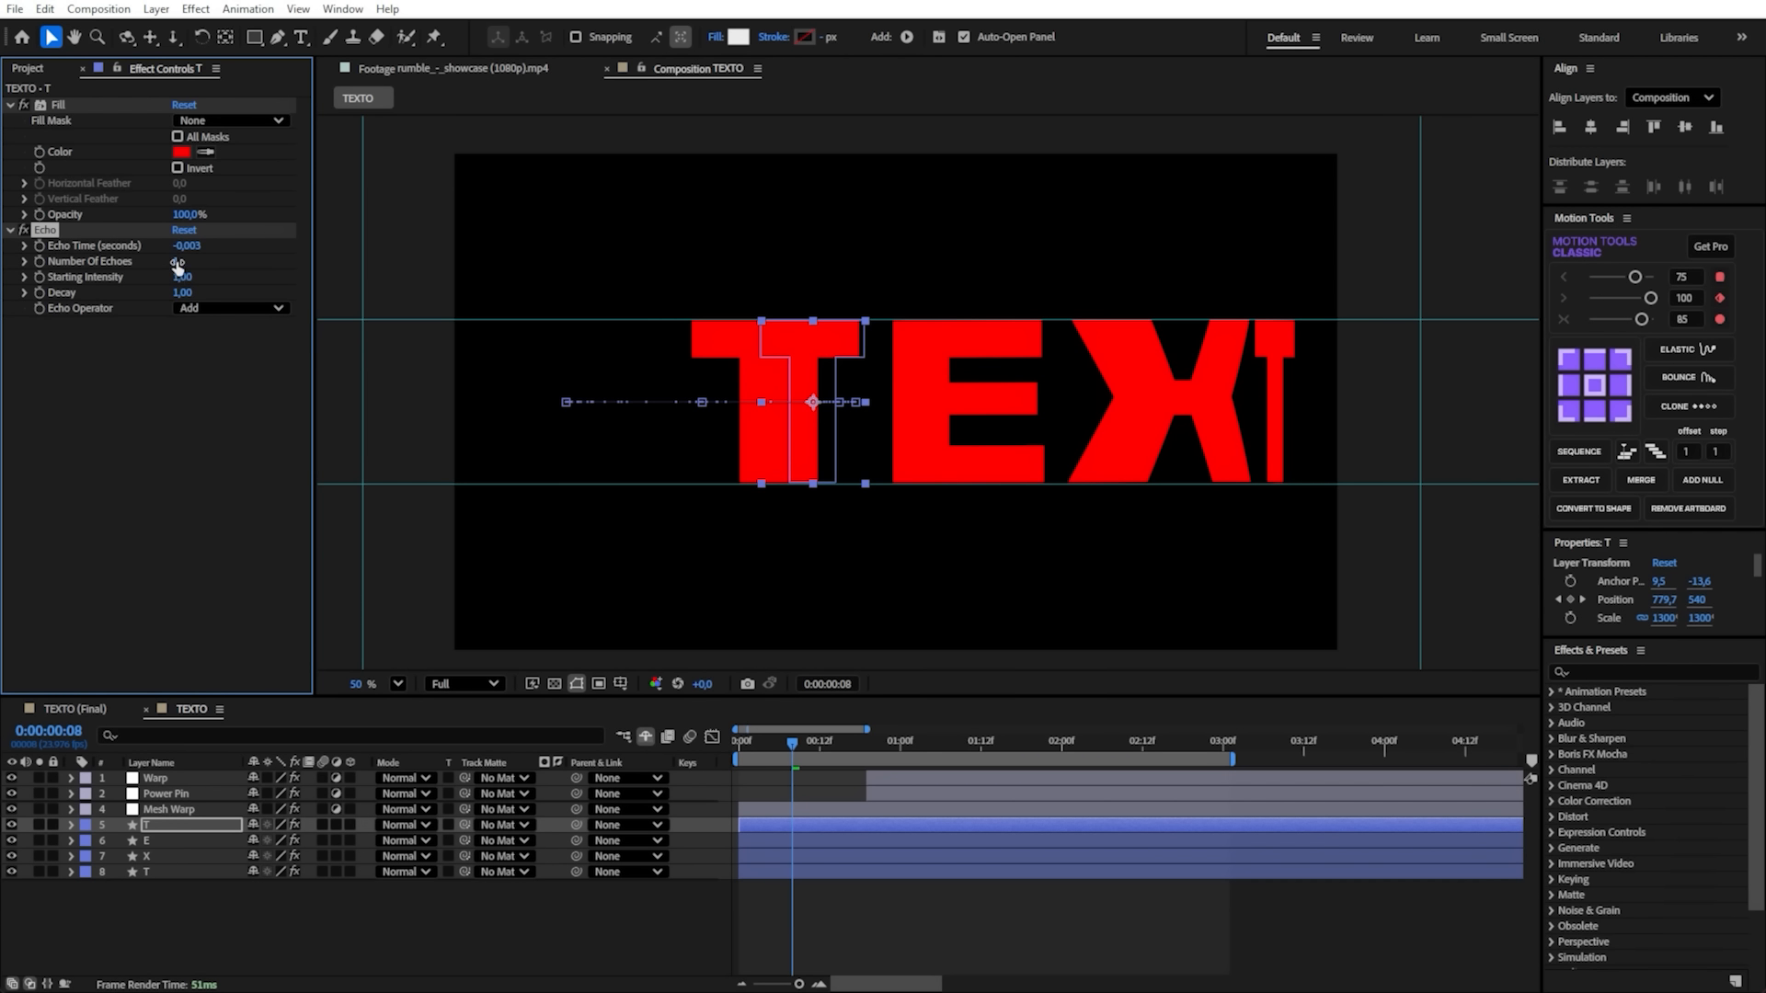
drag(178, 265, 192, 262)
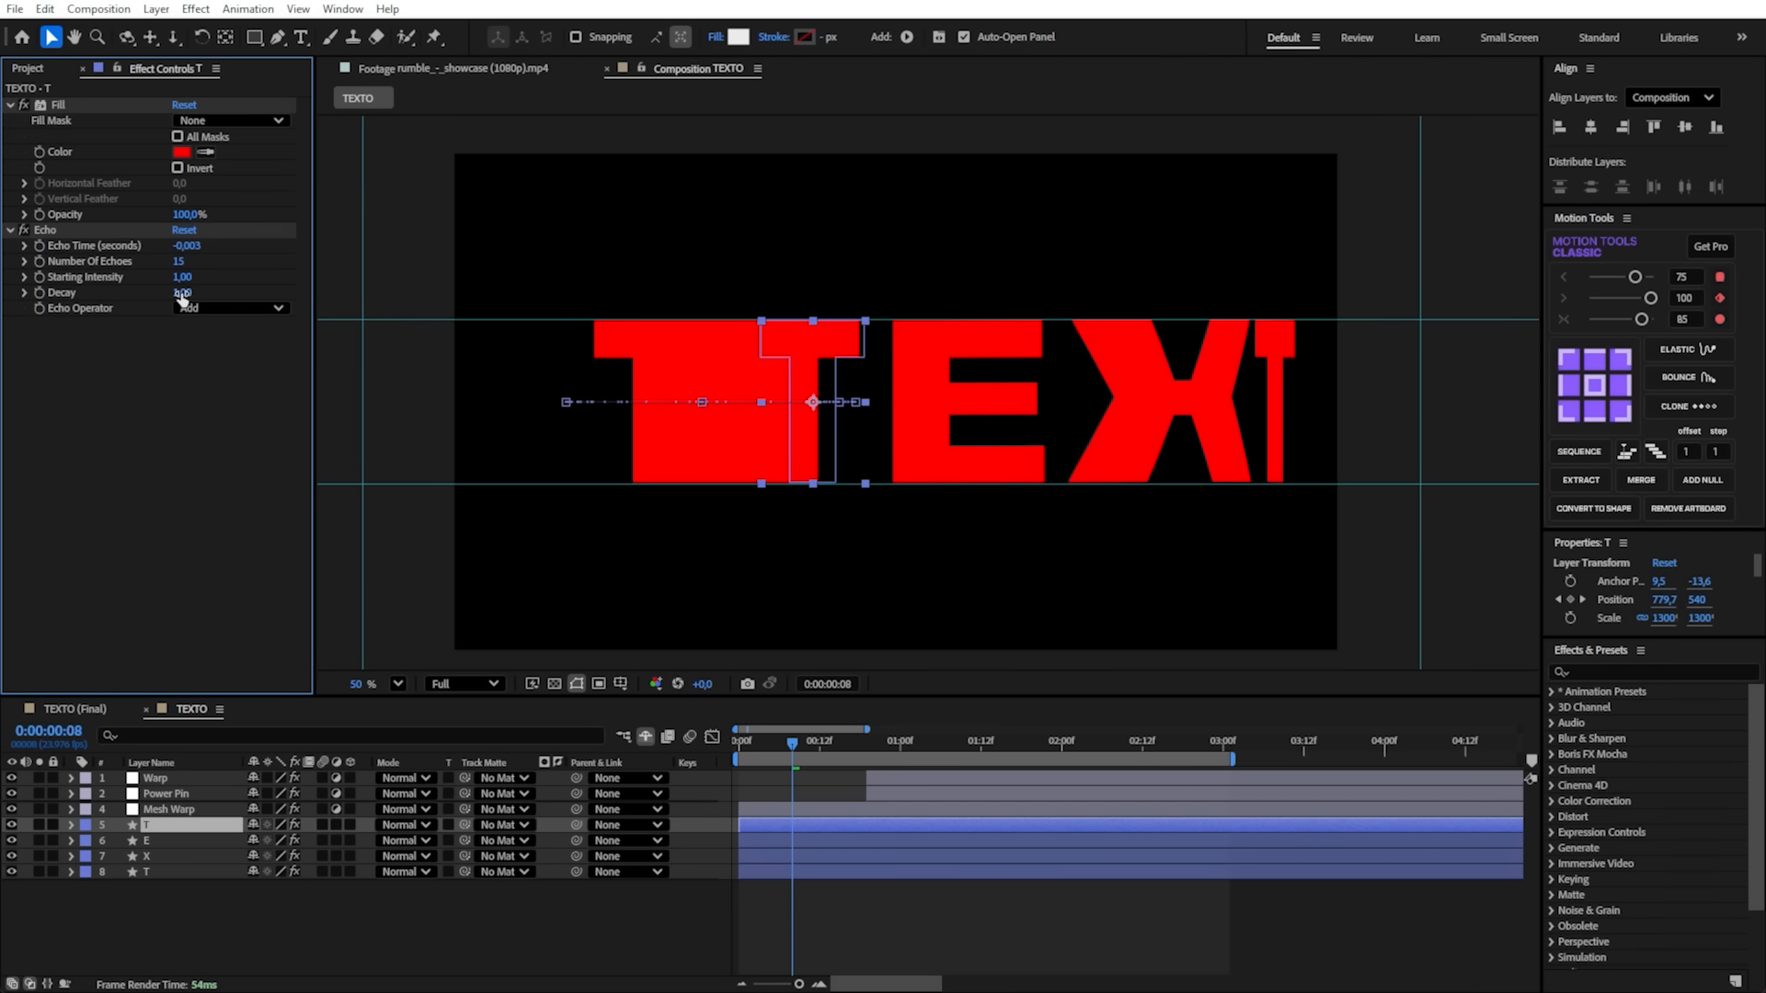
drag(182, 295, 166, 291)
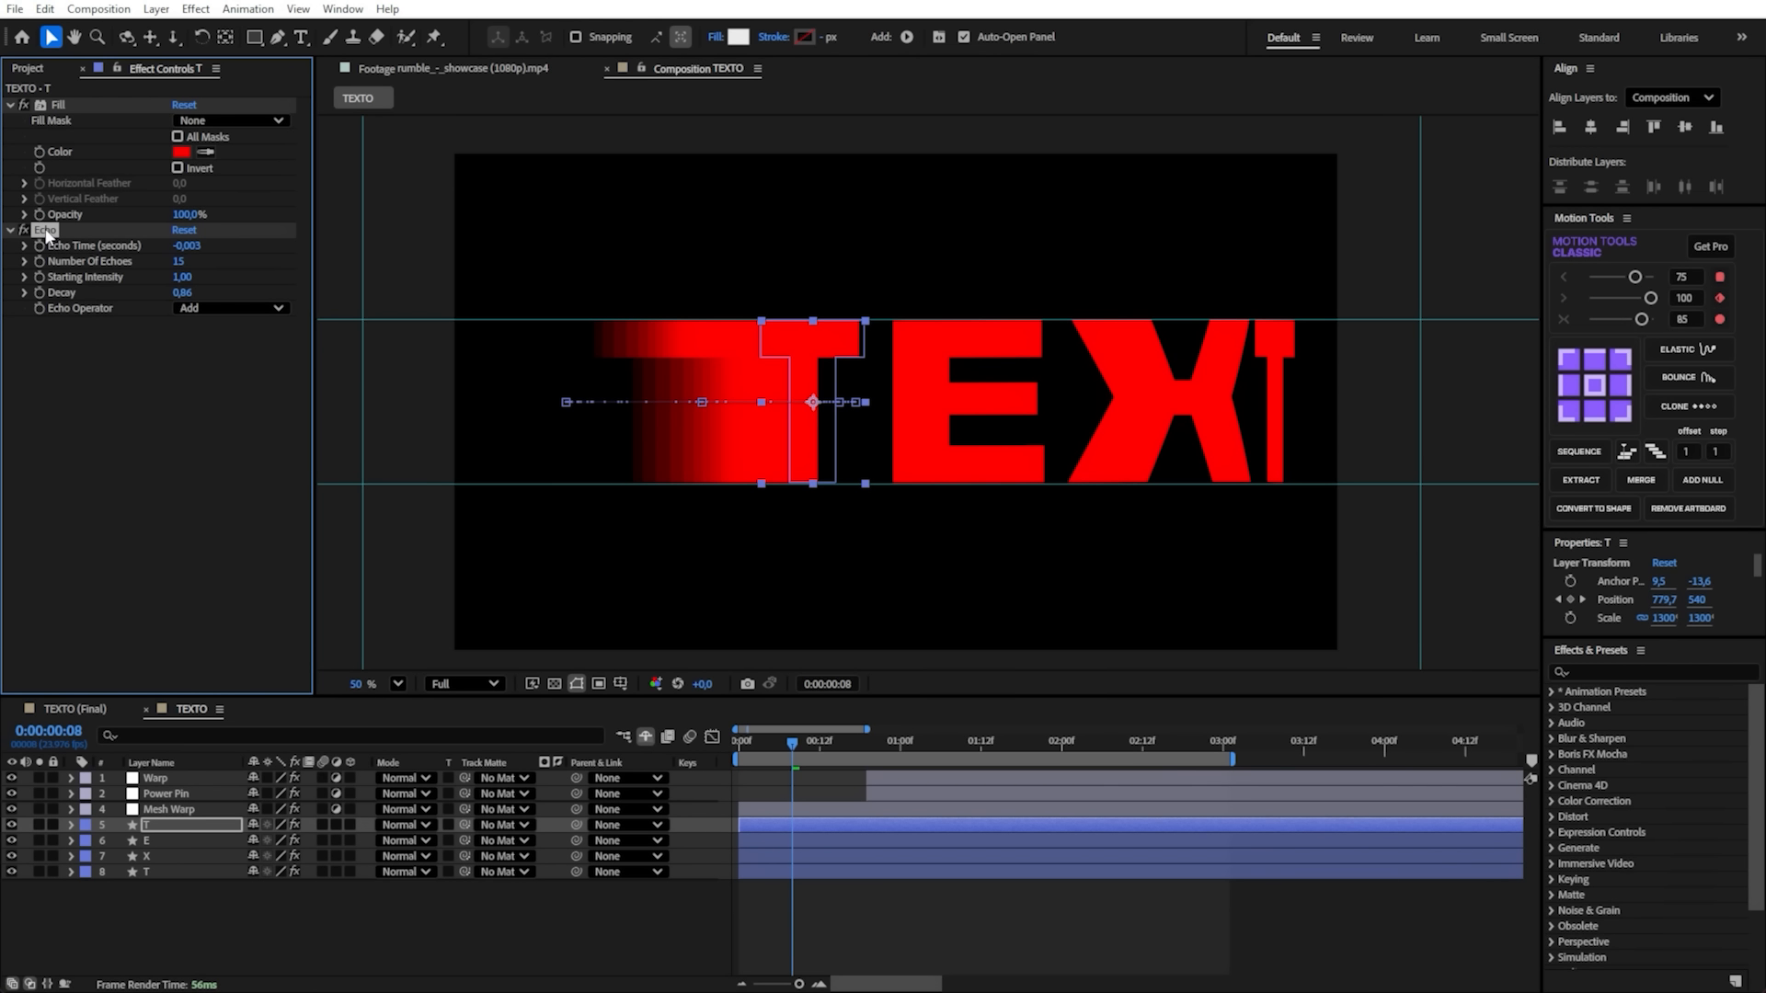
- Copy the Echo effect from the first T layer to the E, X and last T layers
click(180, 840)
ctrl+click(179, 856)
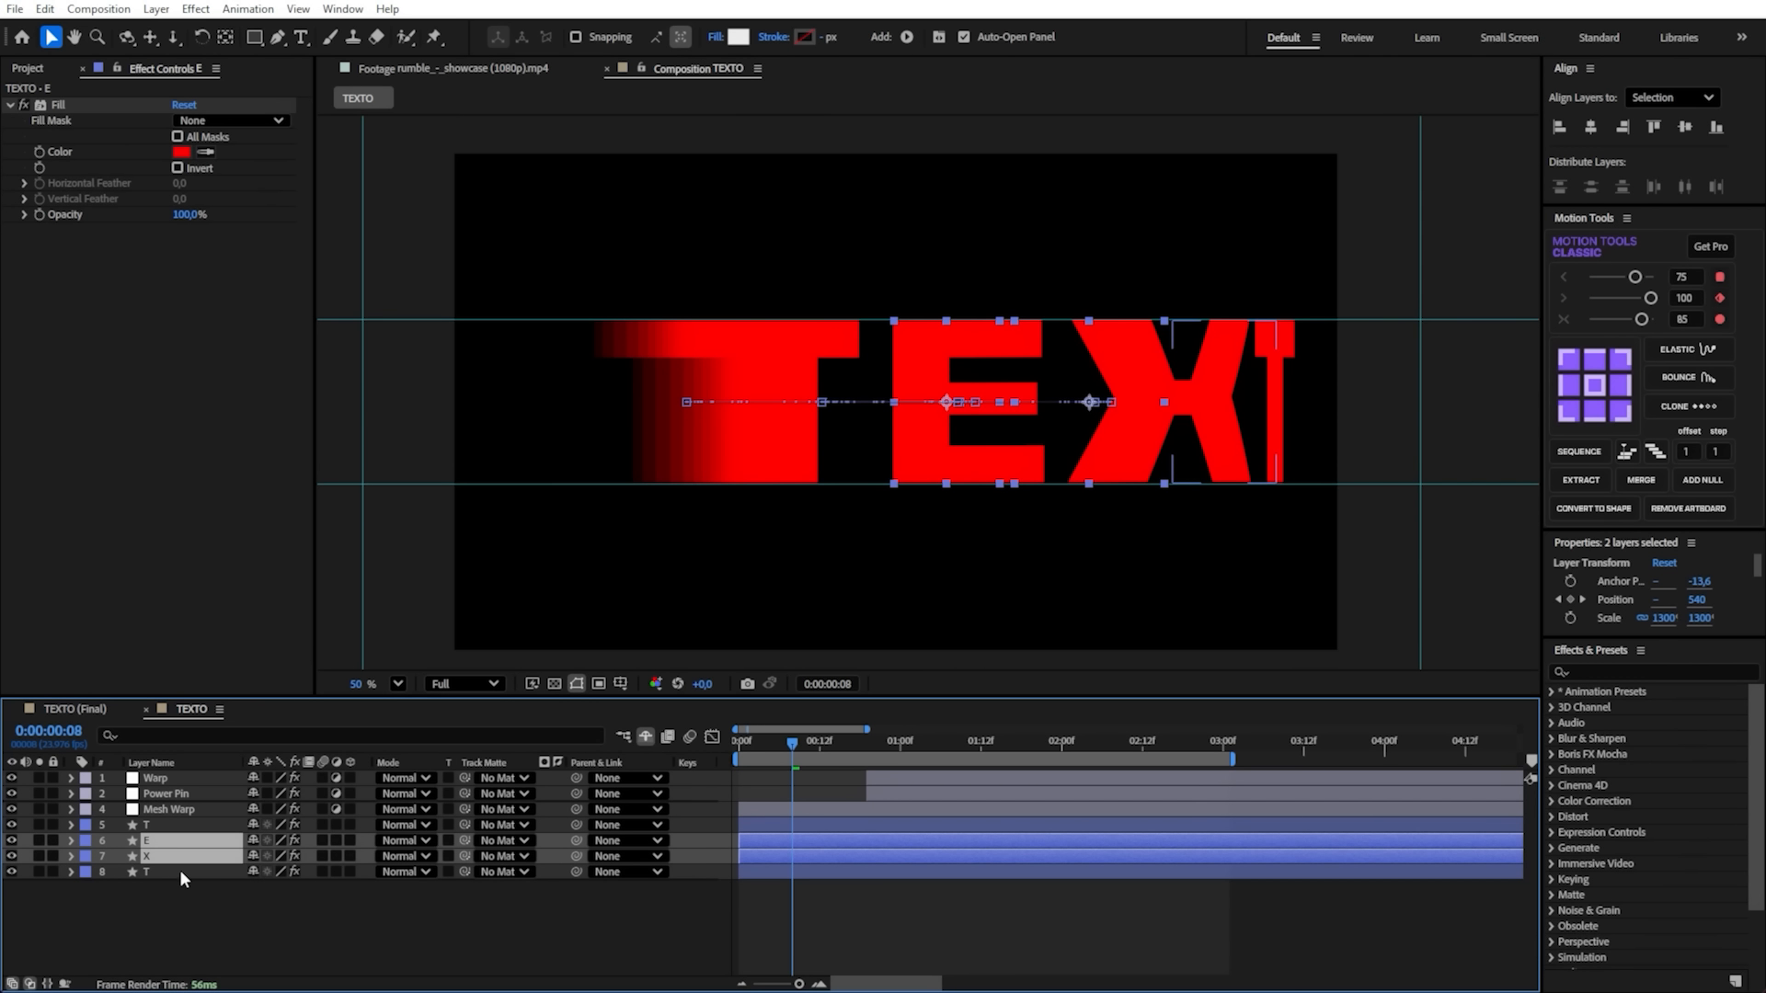
ctrl+click(179, 870)
key(ctrl+v)
- Play back the animation from the start, save the project and inspect the echo trails around 0:00:01:04
drag(786, 743, 747, 743)
click(472, 907)
key(space)
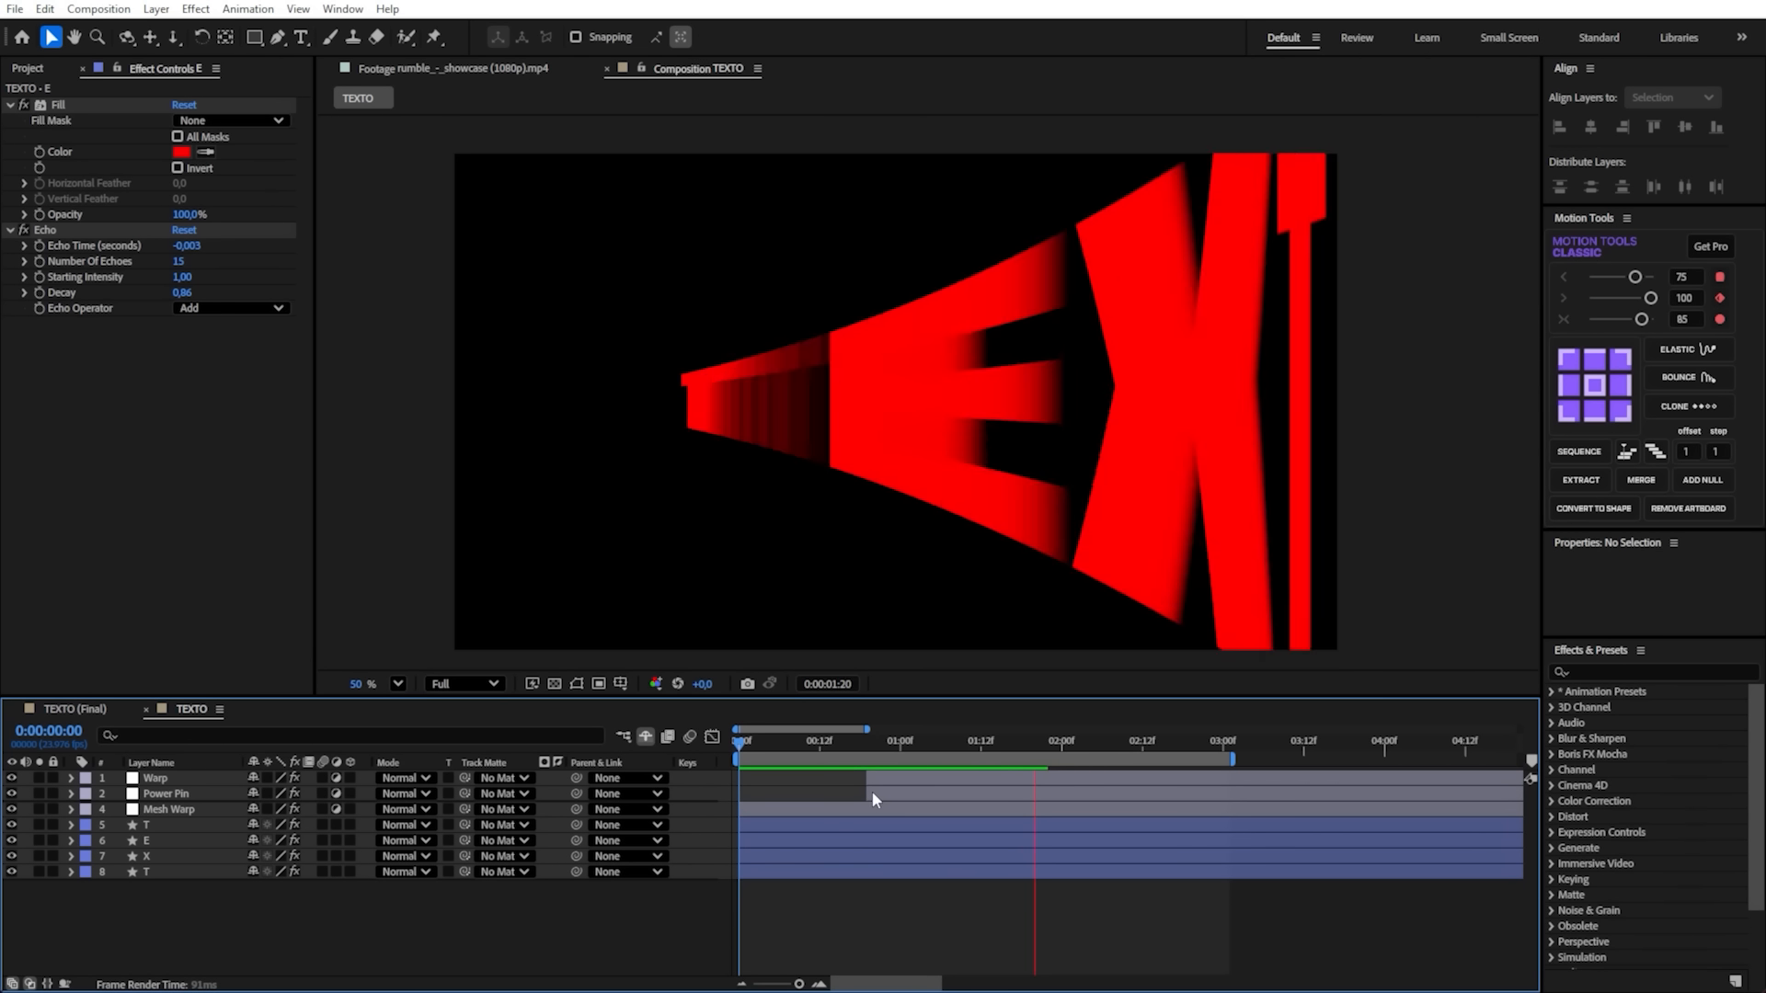
key(ctrl+s)
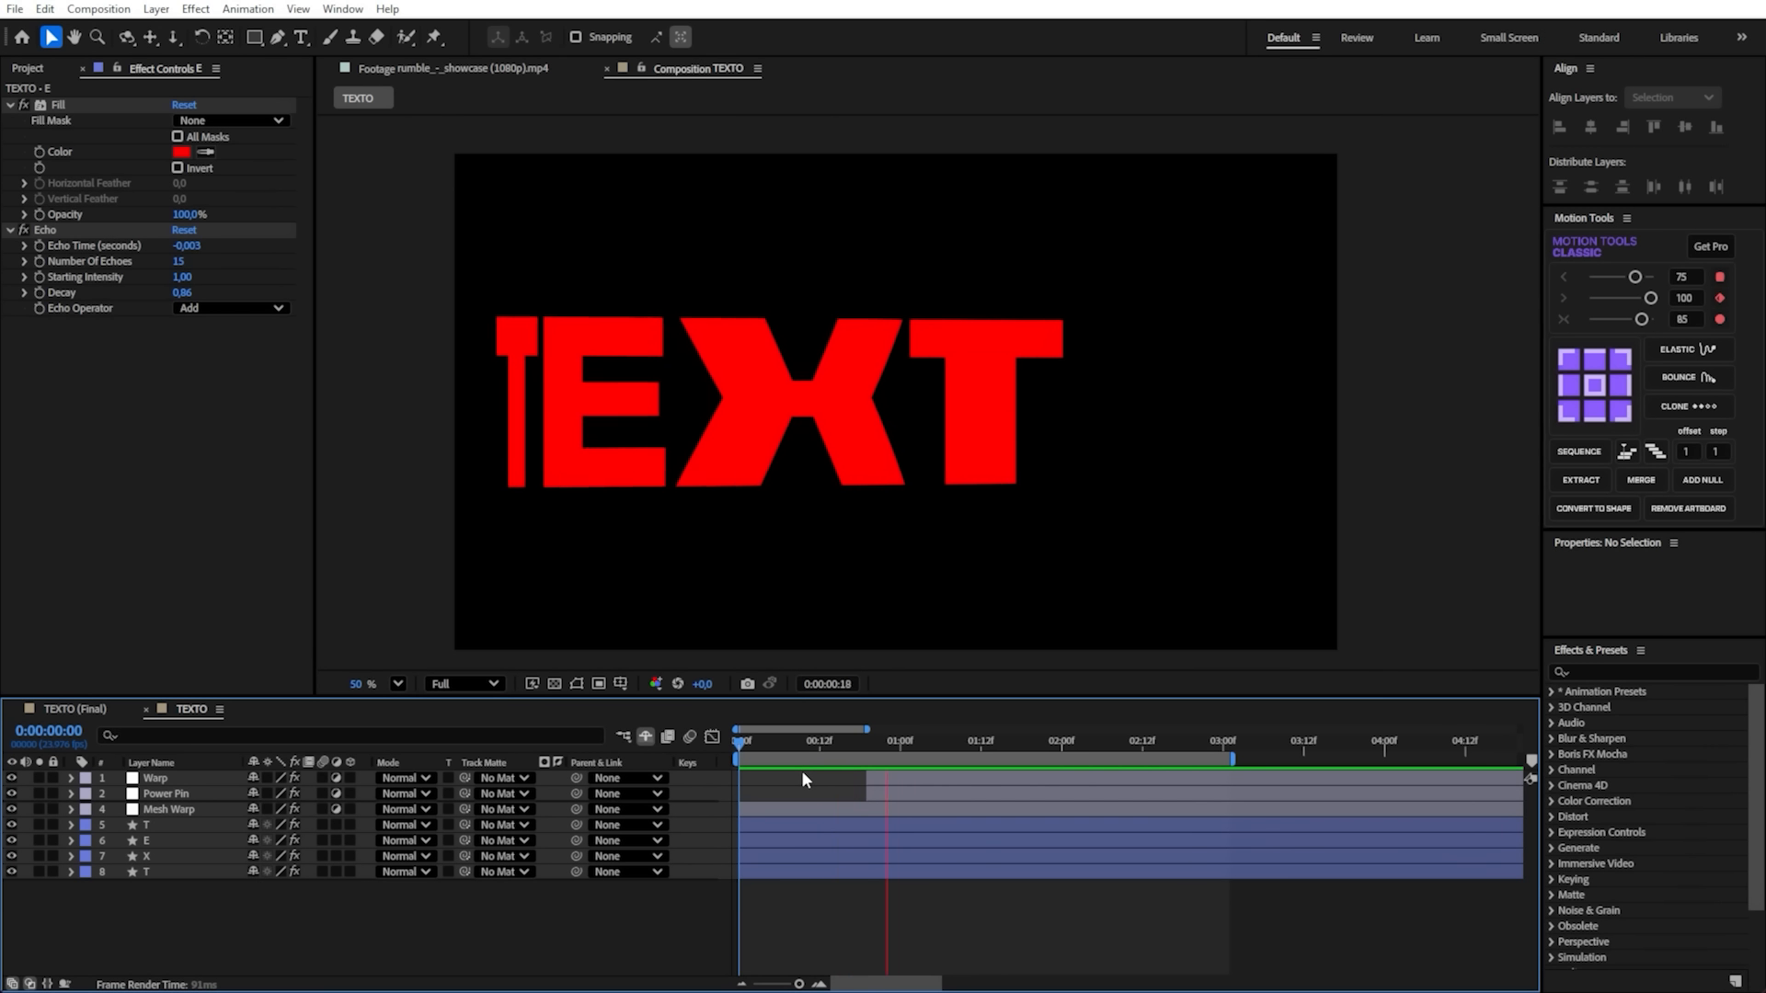
click(924, 743)
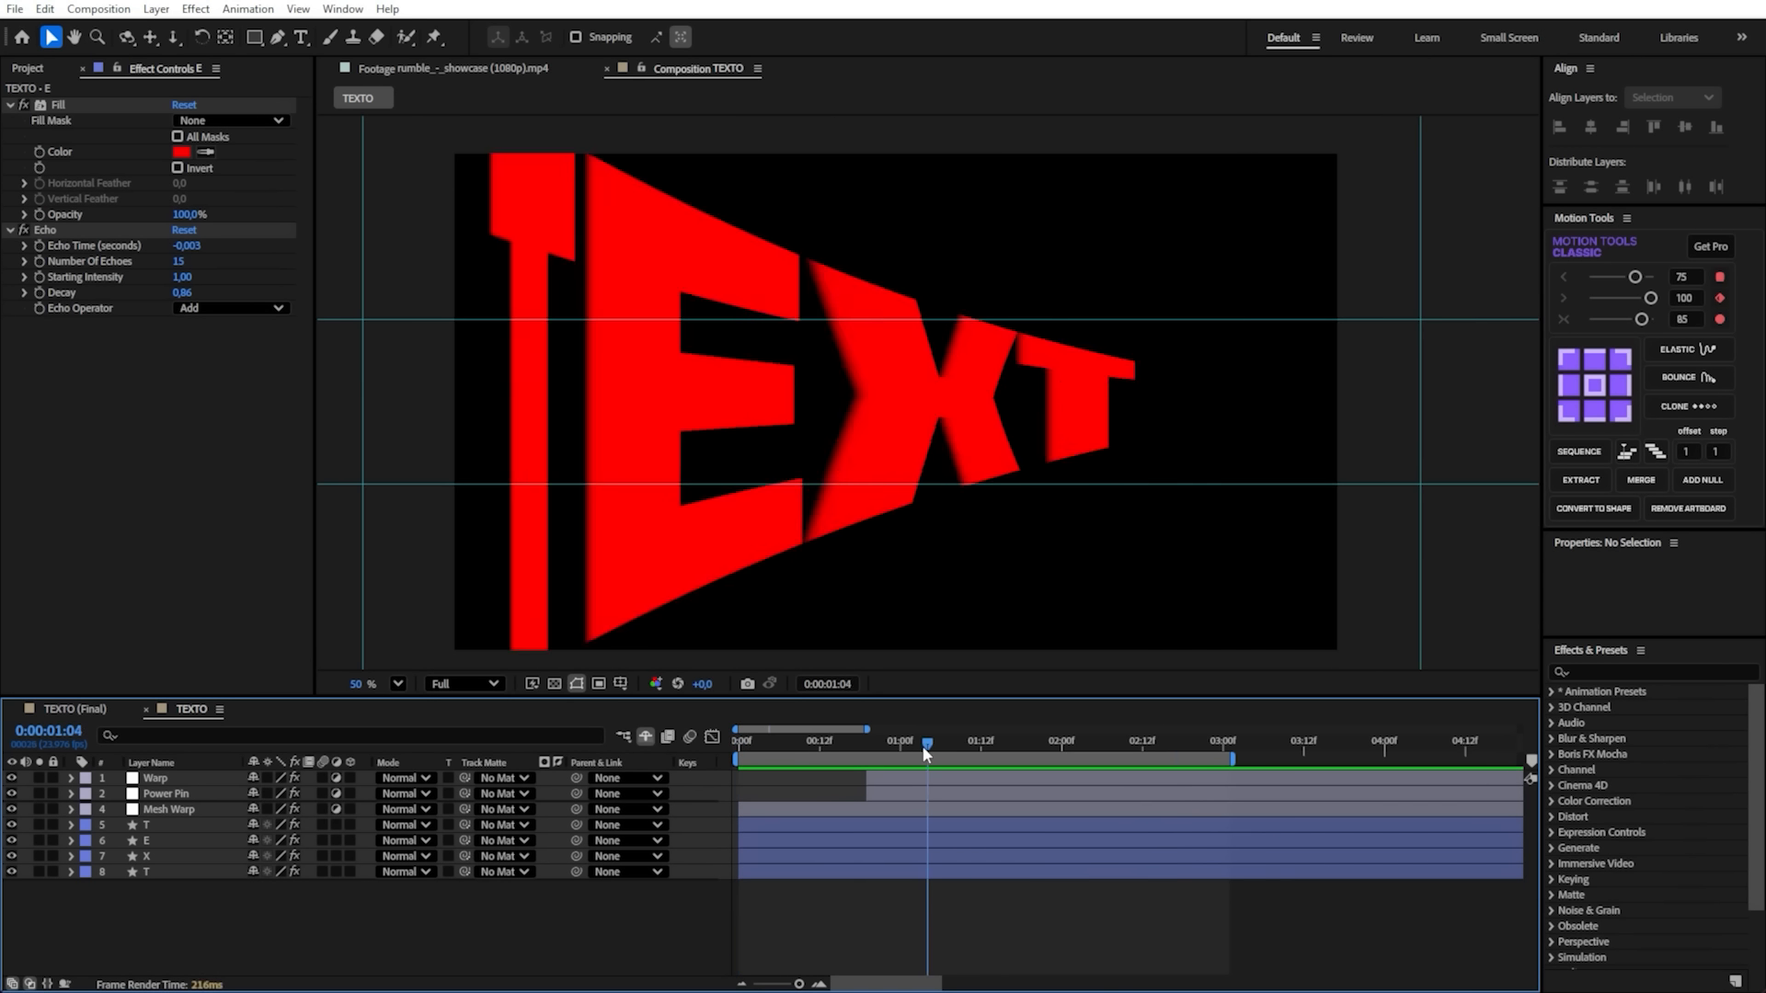
key(space)
- Lower the Echo Decay to 0.80 on the first T layer and carry it over to the other letter layers
click(184, 825)
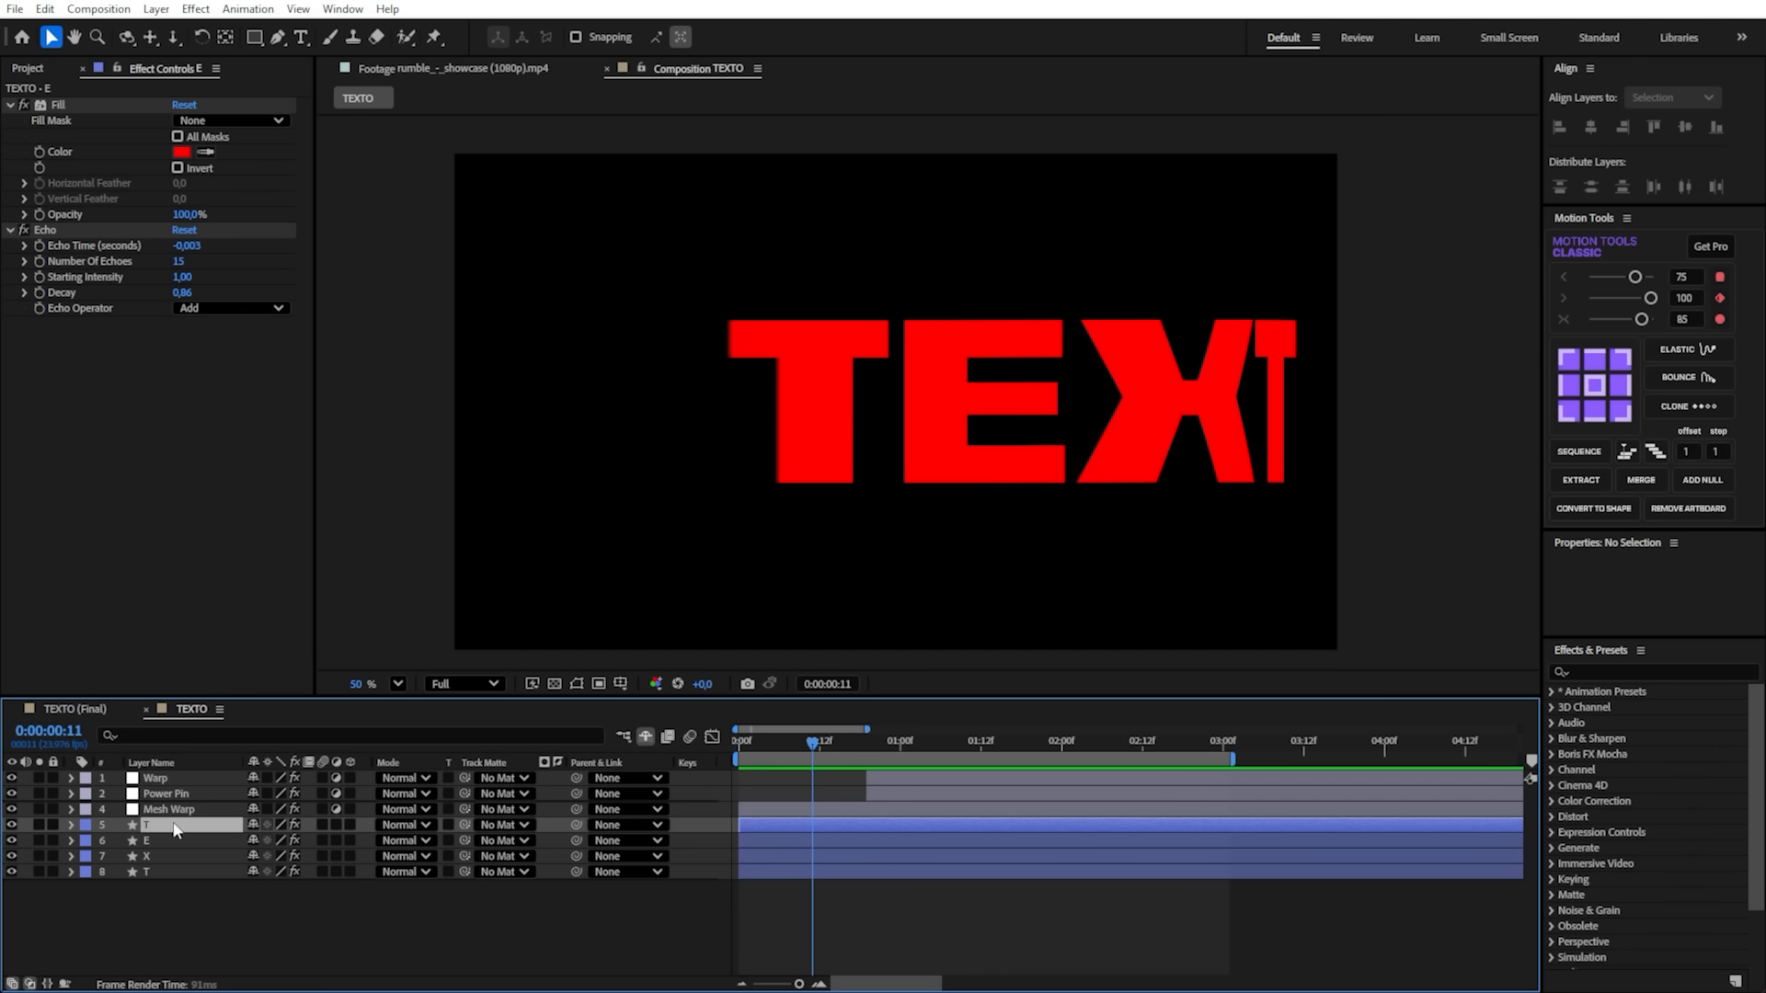
click(187, 247)
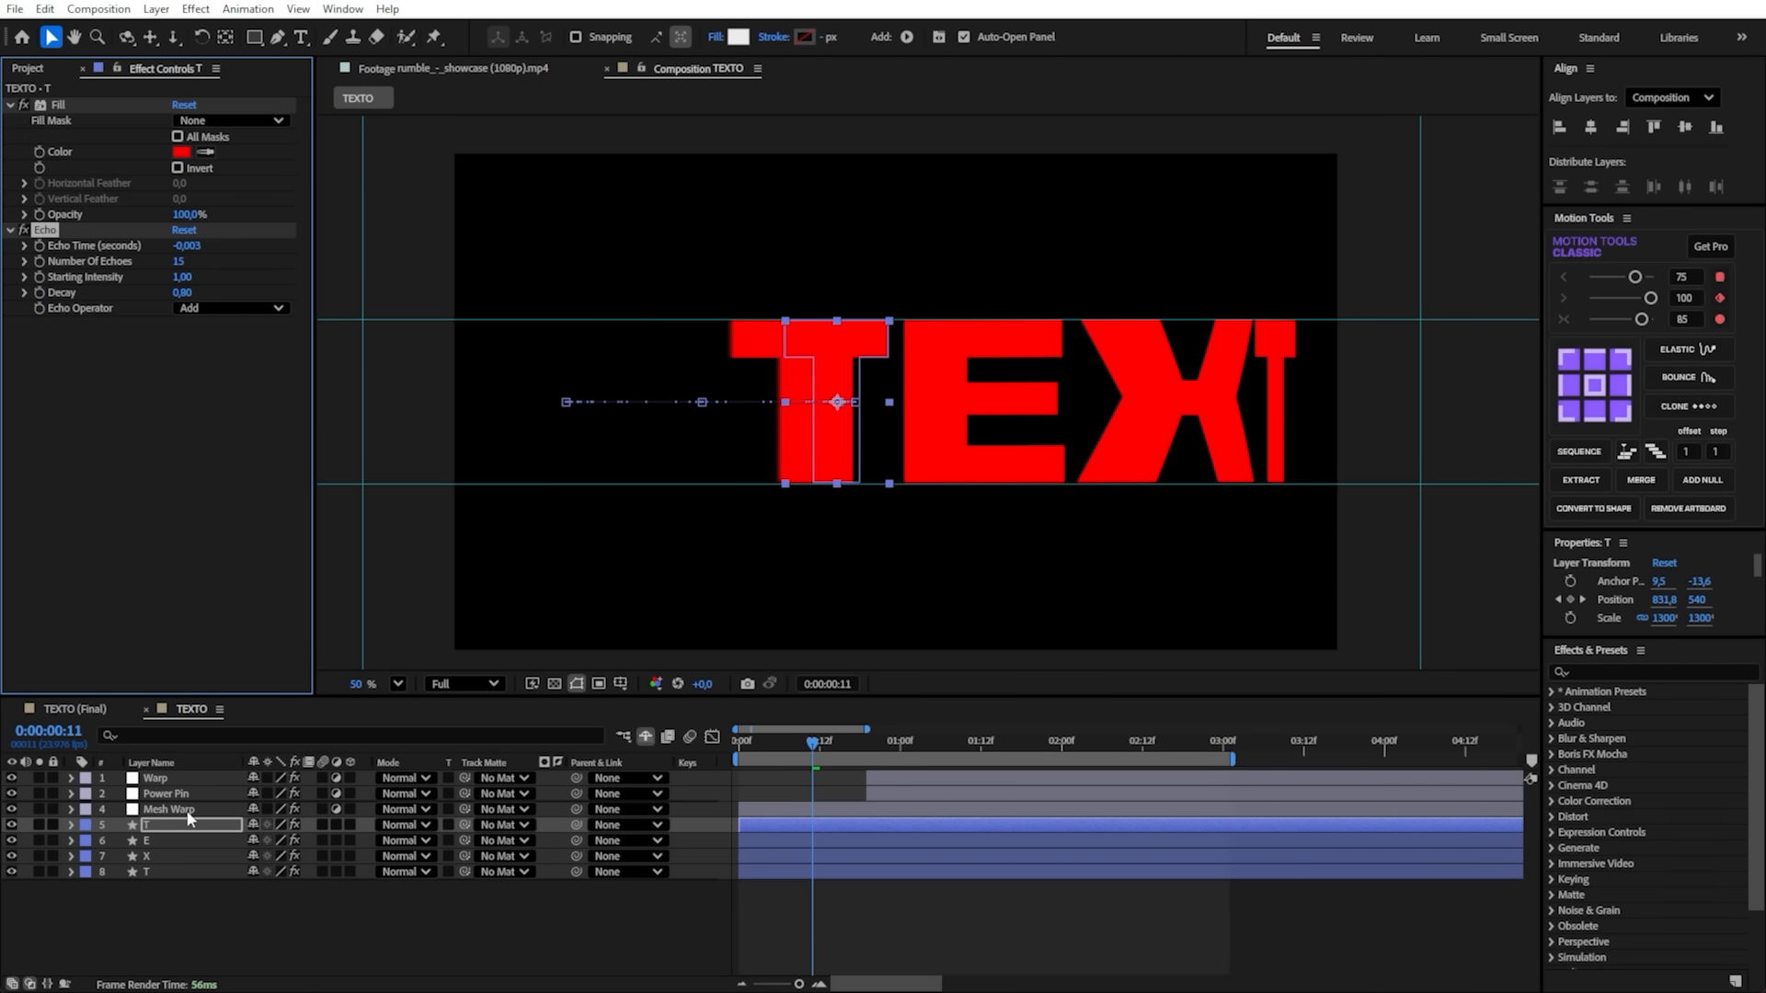
click(170, 839)
click(275, 897)
- Play back the animation from the beginning with the reduced echo decay and save the project
key(Home)
key(space)
key(ctrl+s)
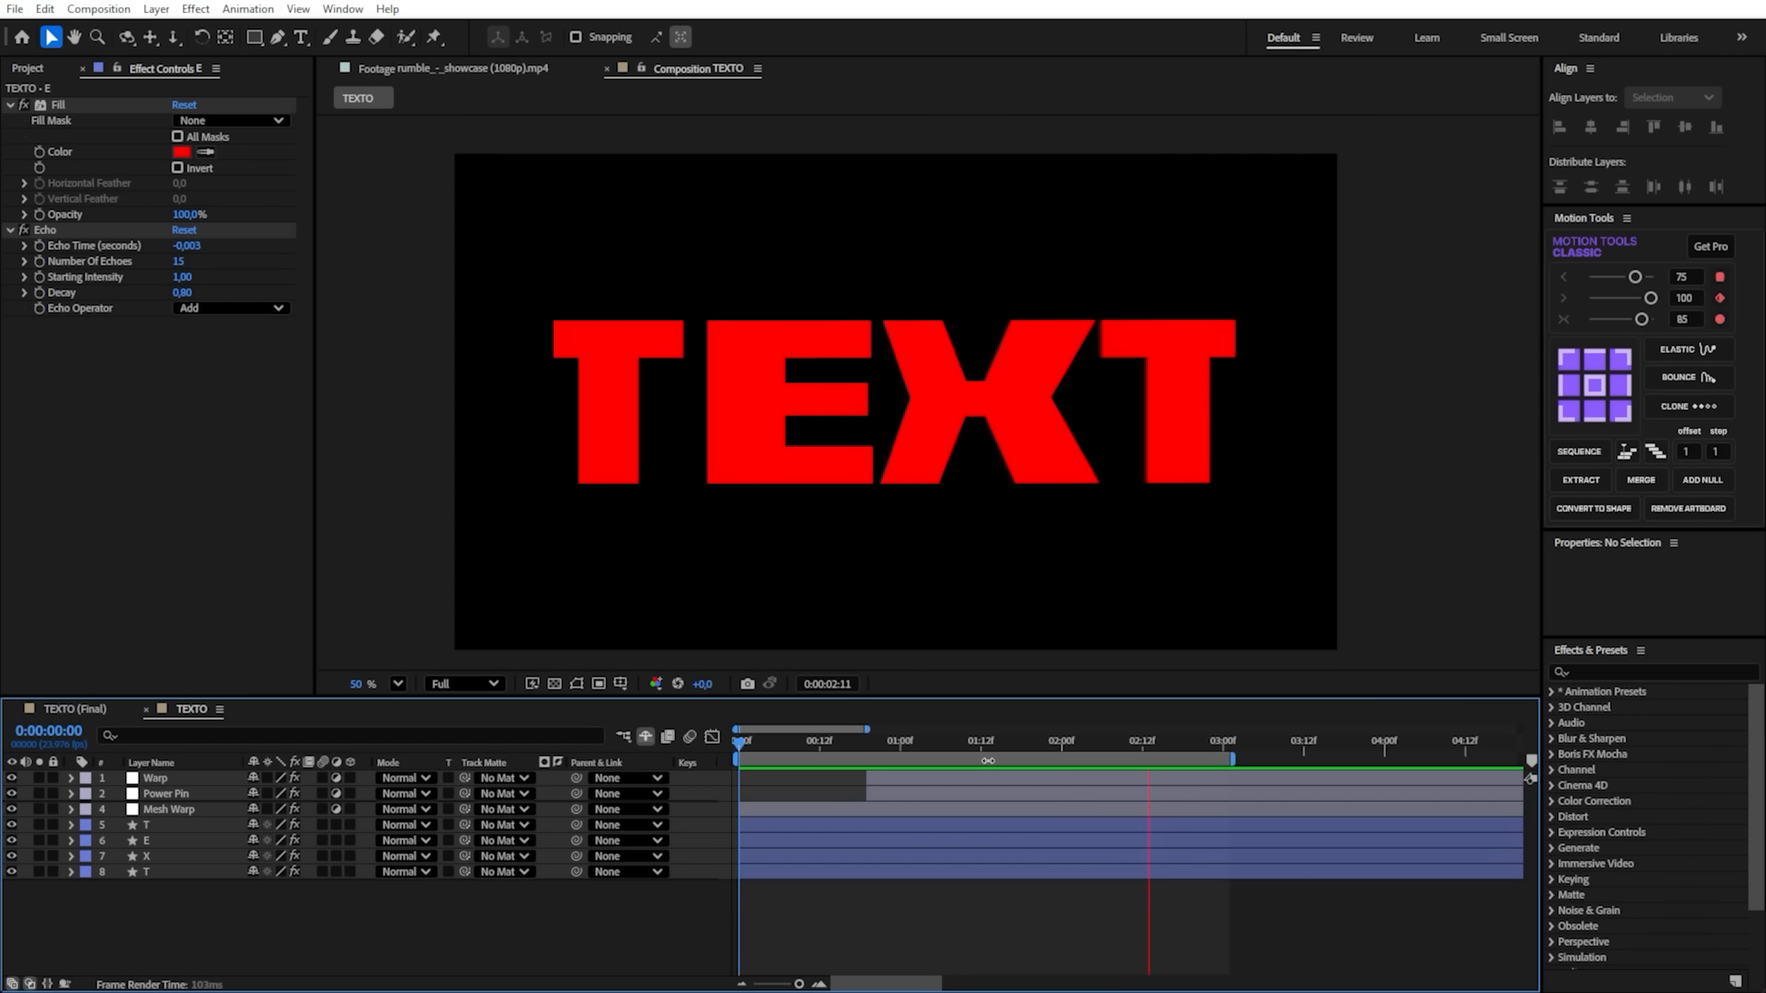
- Look through the TEXTO (Final) reference composition to compare it with the current animation
click(75, 710)
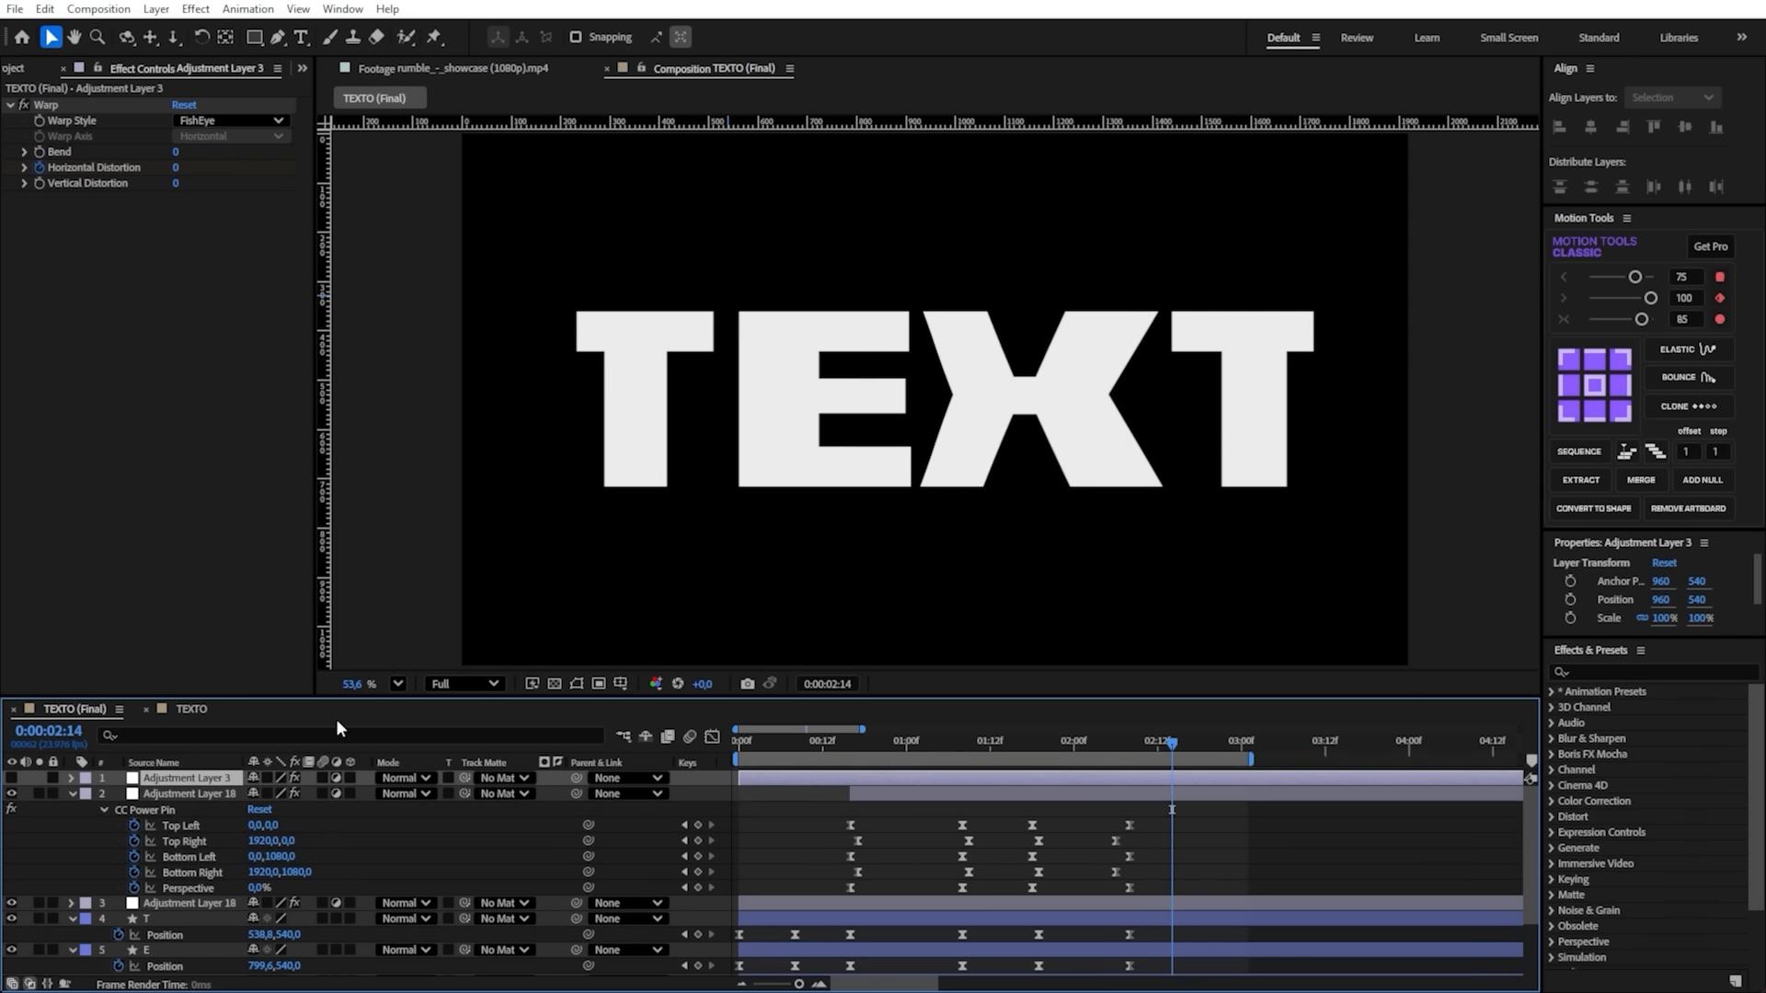
drag(937, 744, 738, 745)
click(826, 811)
key(e)
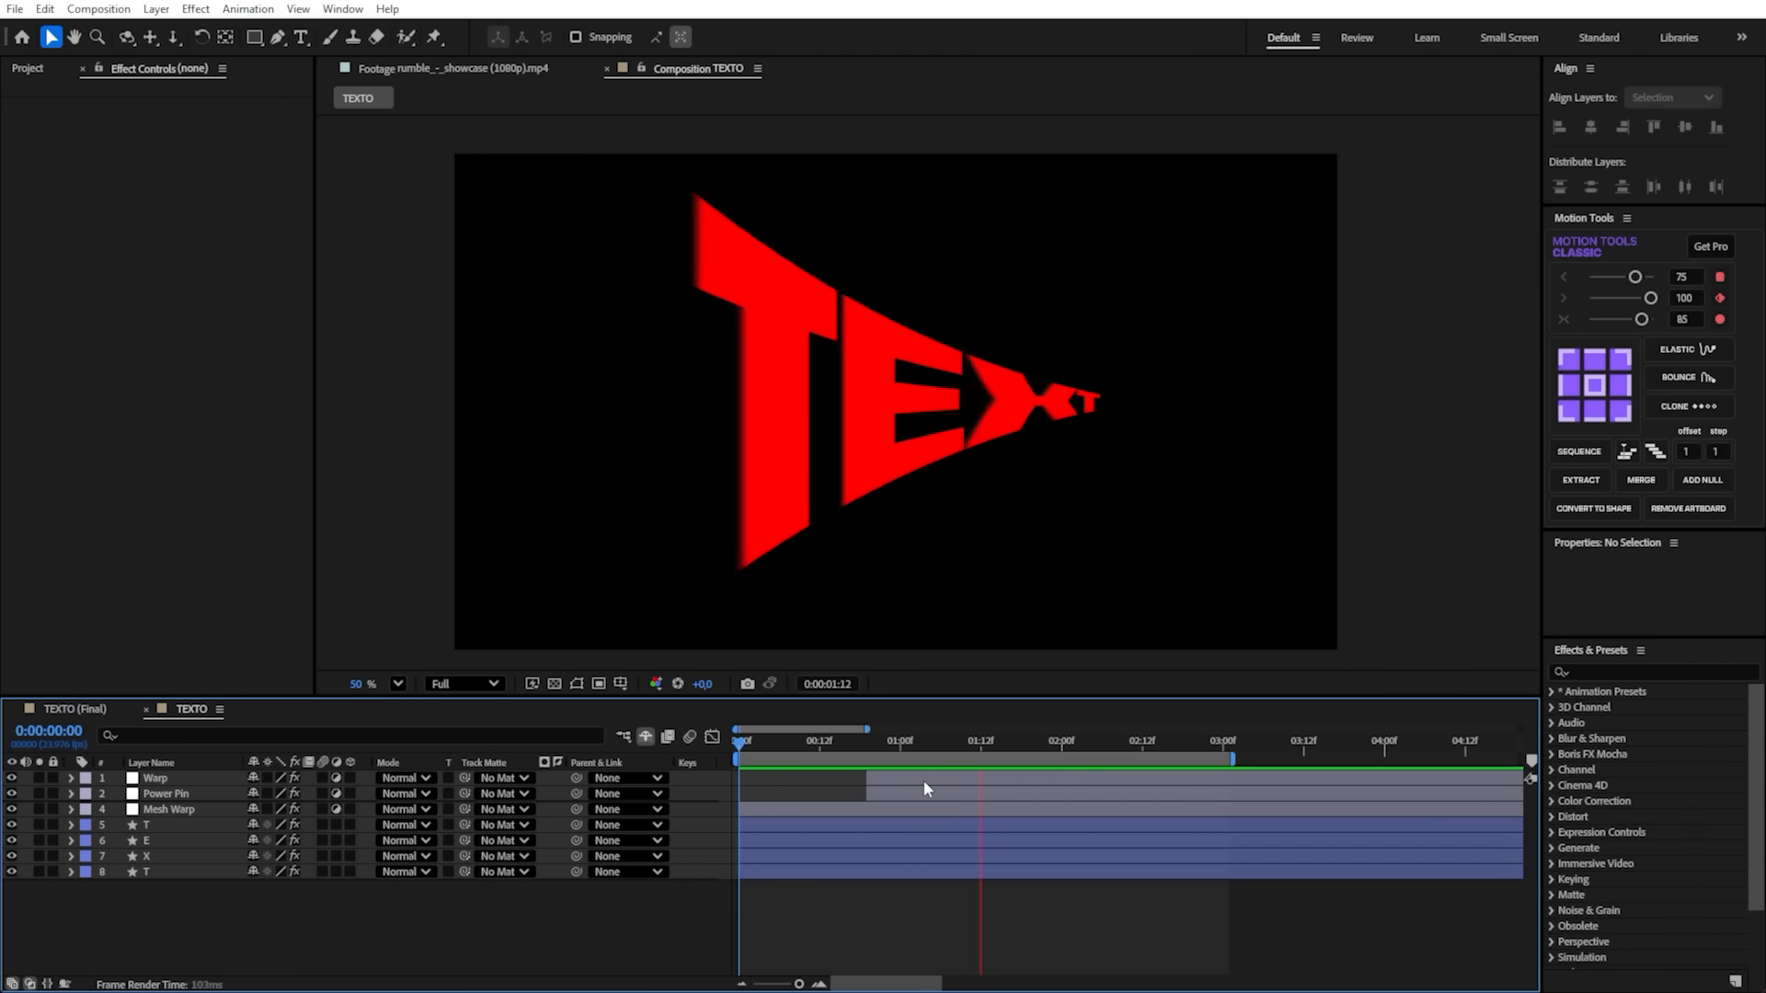
- Reveal the Warp and Power Pin keyframes, soften the ease between the last two Perspective keyframes in the speed graph, and play back
click(1015, 779)
key(u)
click(1141, 743)
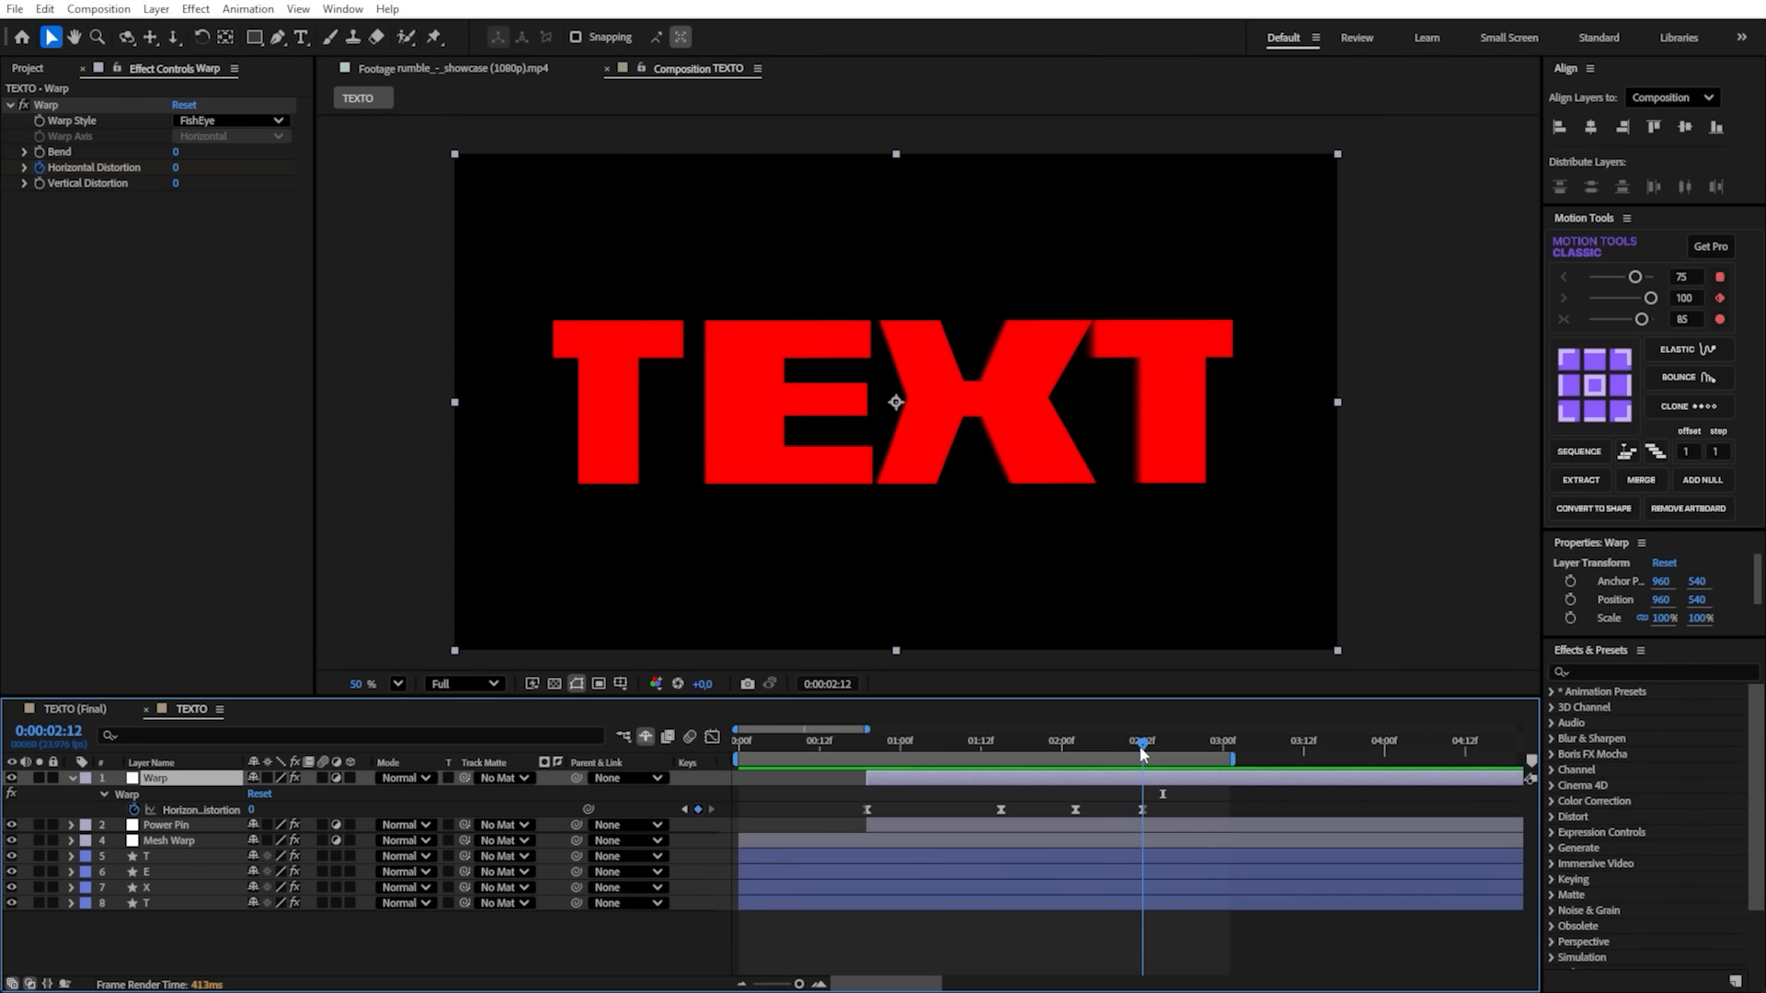
click(1132, 825)
key(u)
drag(1185, 903, 1137, 925)
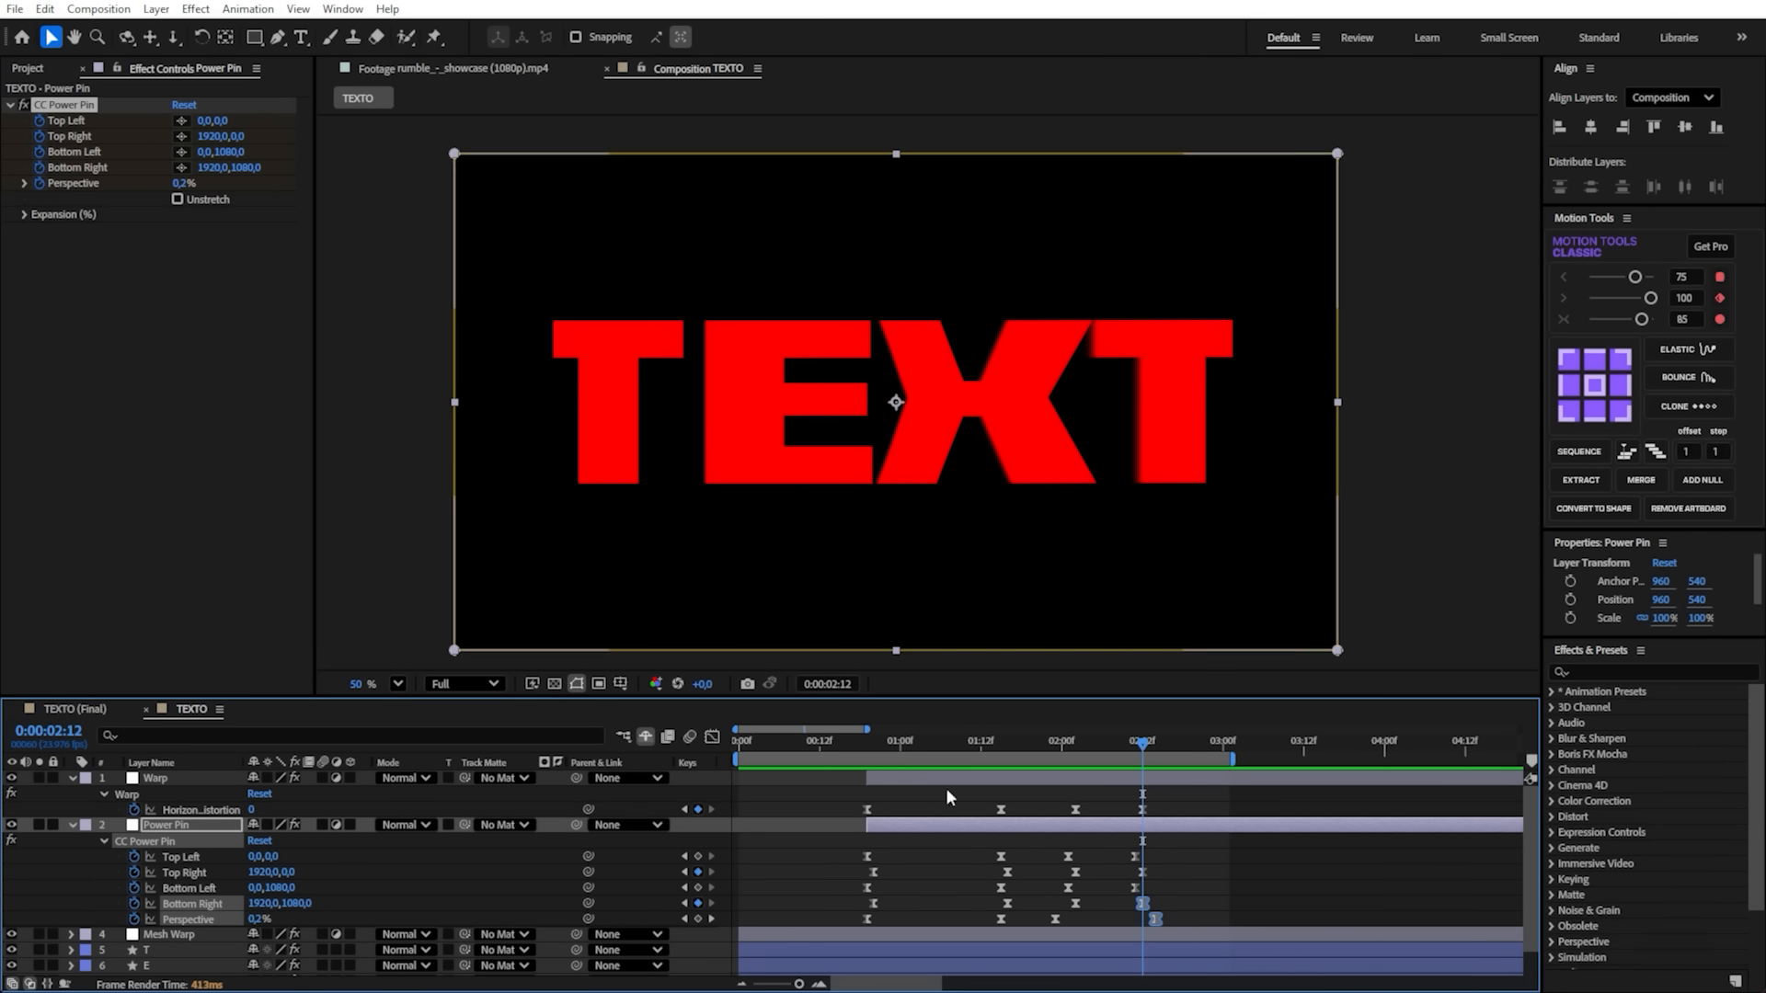
shift+click(1143, 903)
click(711, 738)
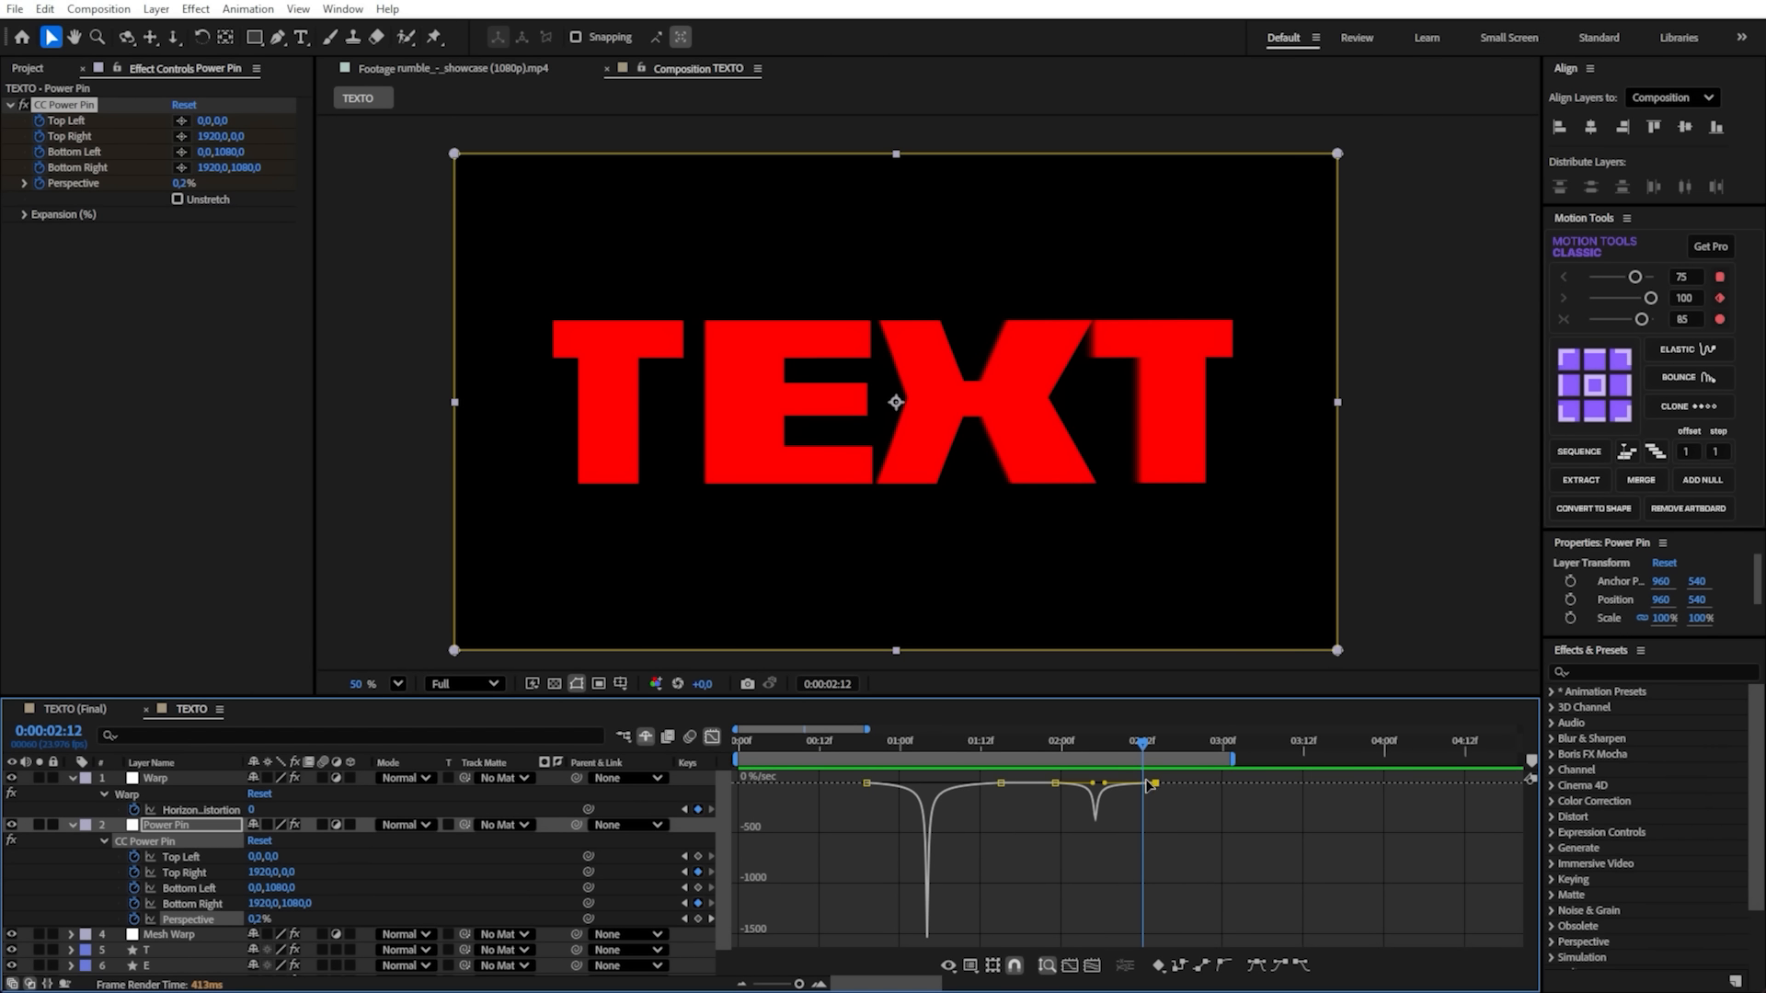
drag(1113, 785, 1072, 769)
key(space)
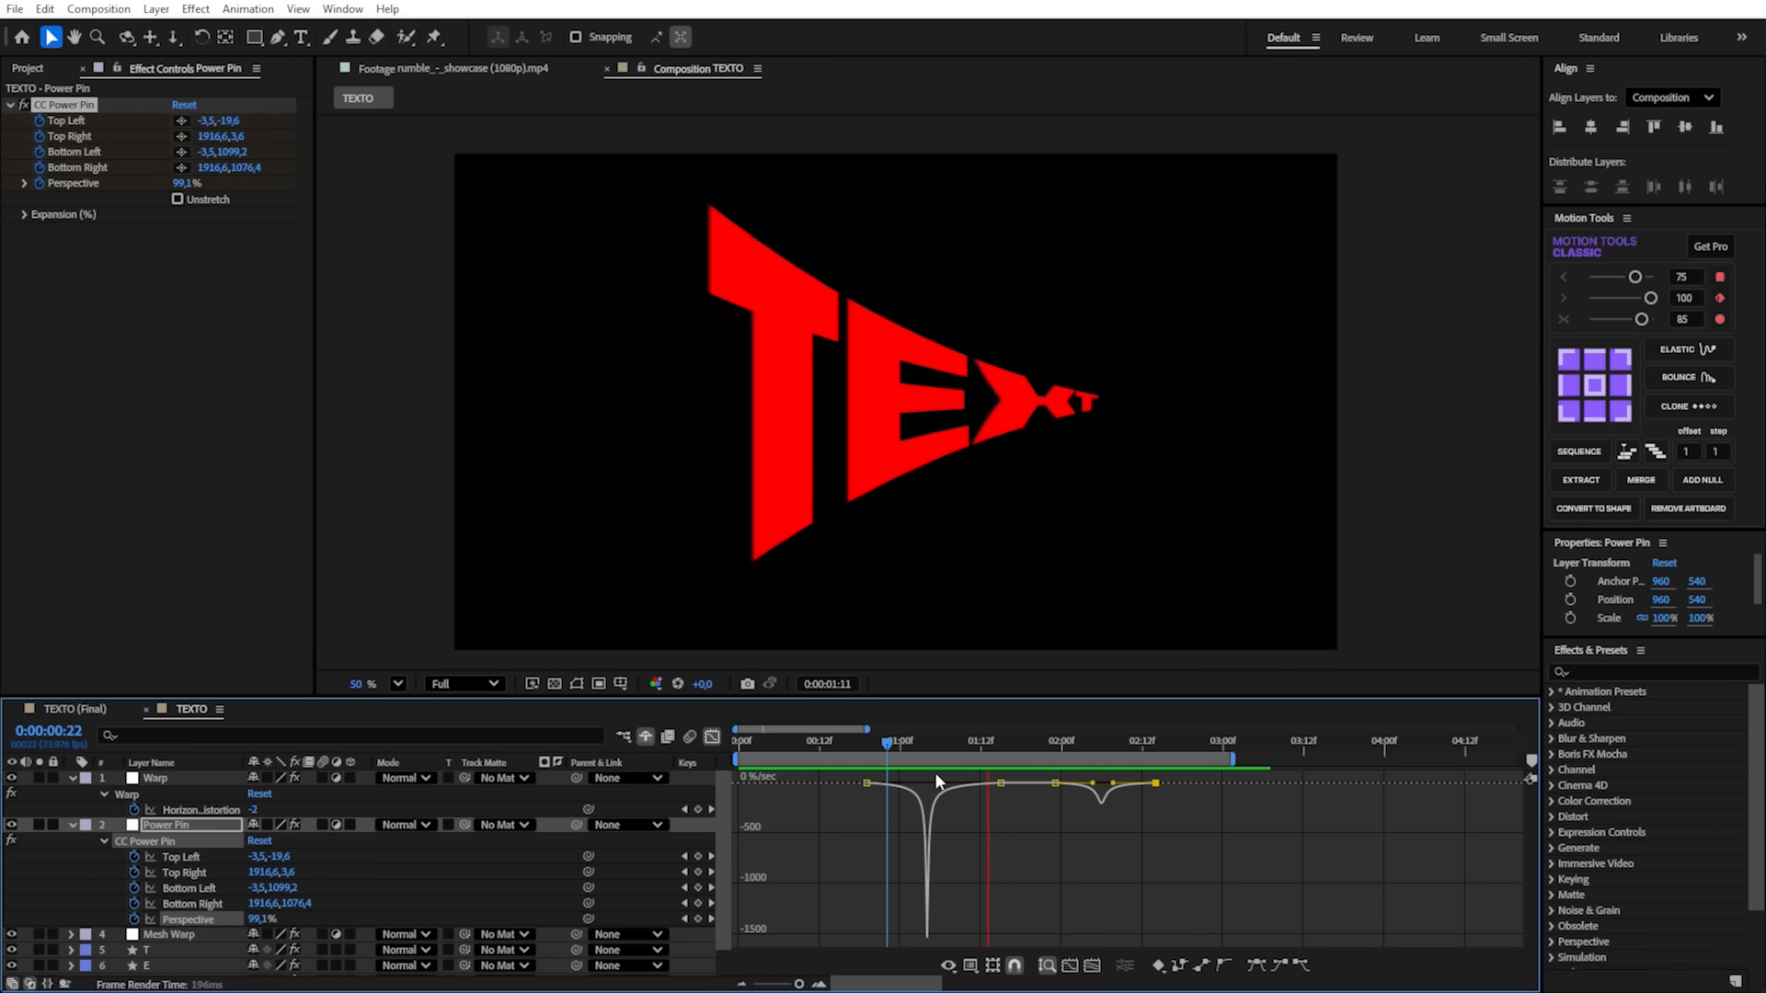